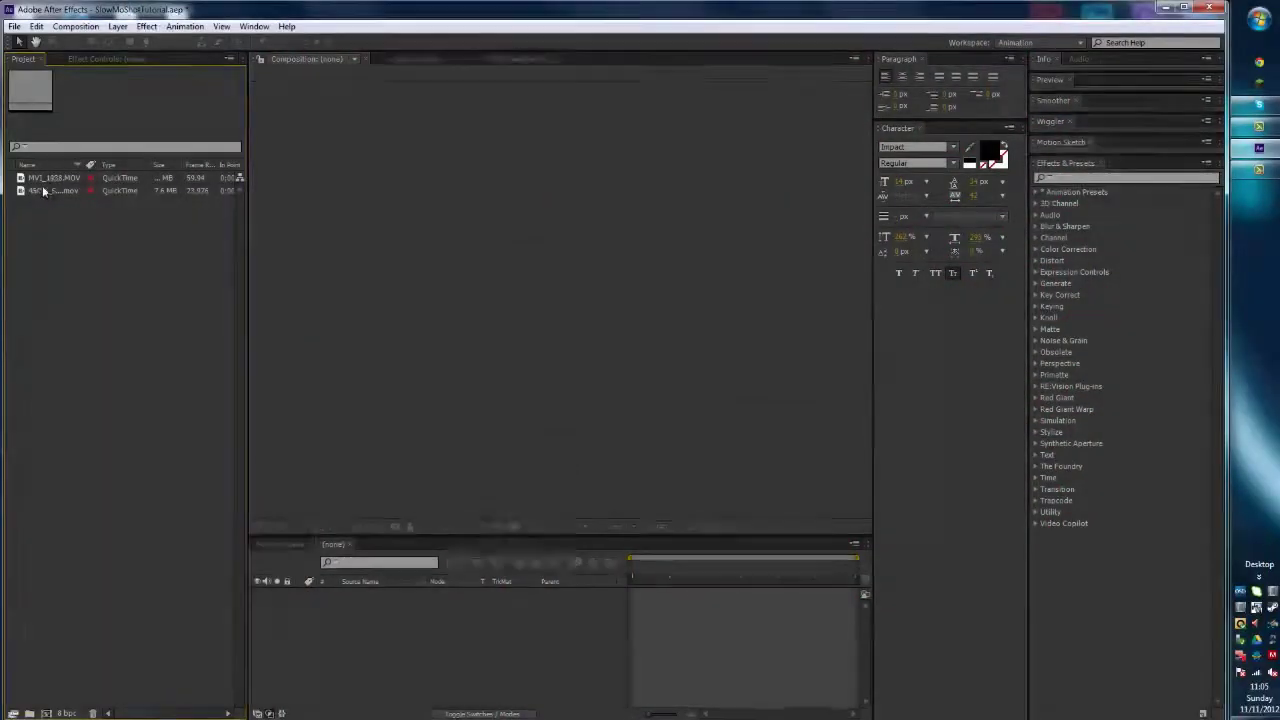
- Interpret the MVI_1938.MOV footage so that it conforms to a frame rate of 23.976 frames per second
click(68, 178)
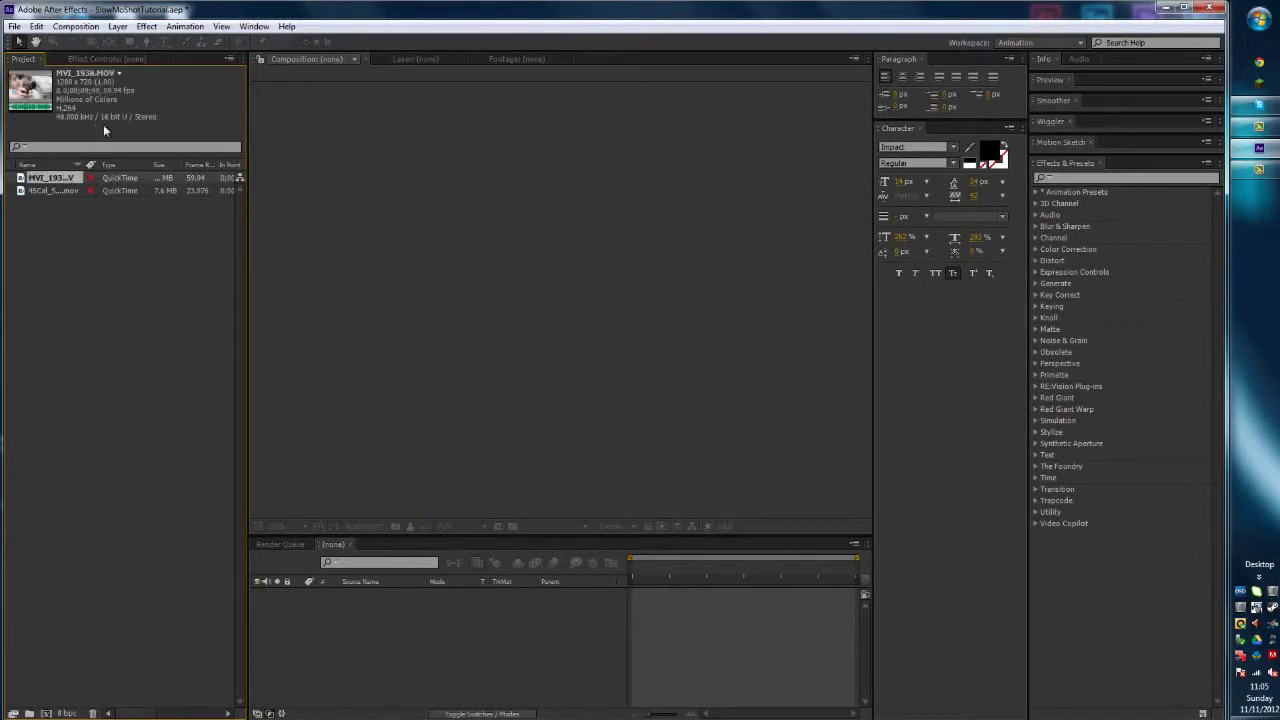
right_click(63, 180)
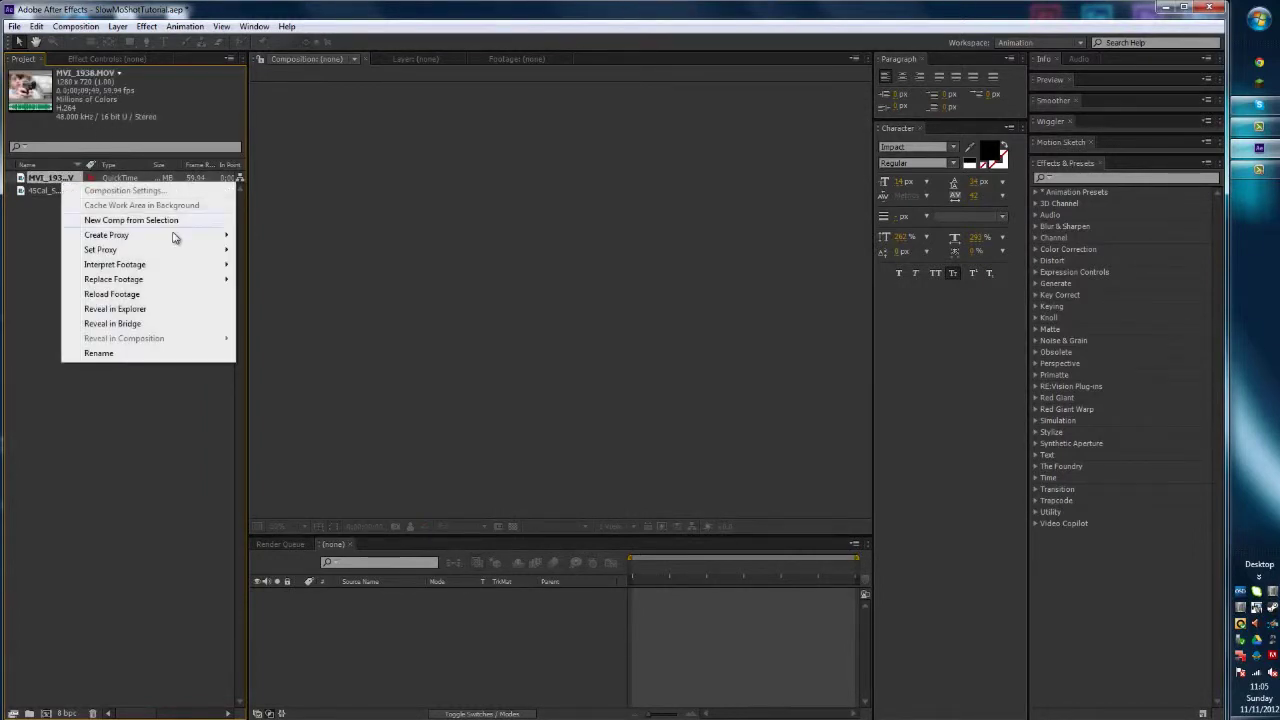
mouse_move(143, 268)
click(304, 265)
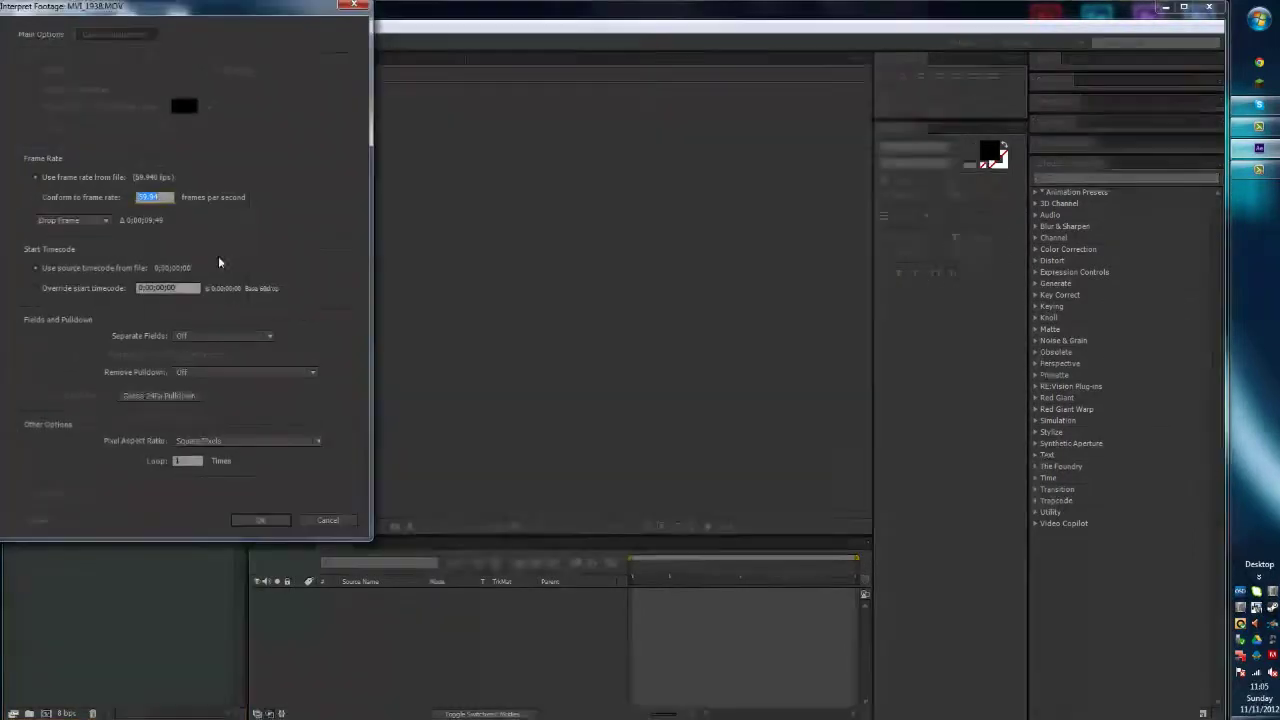
click(57, 198)
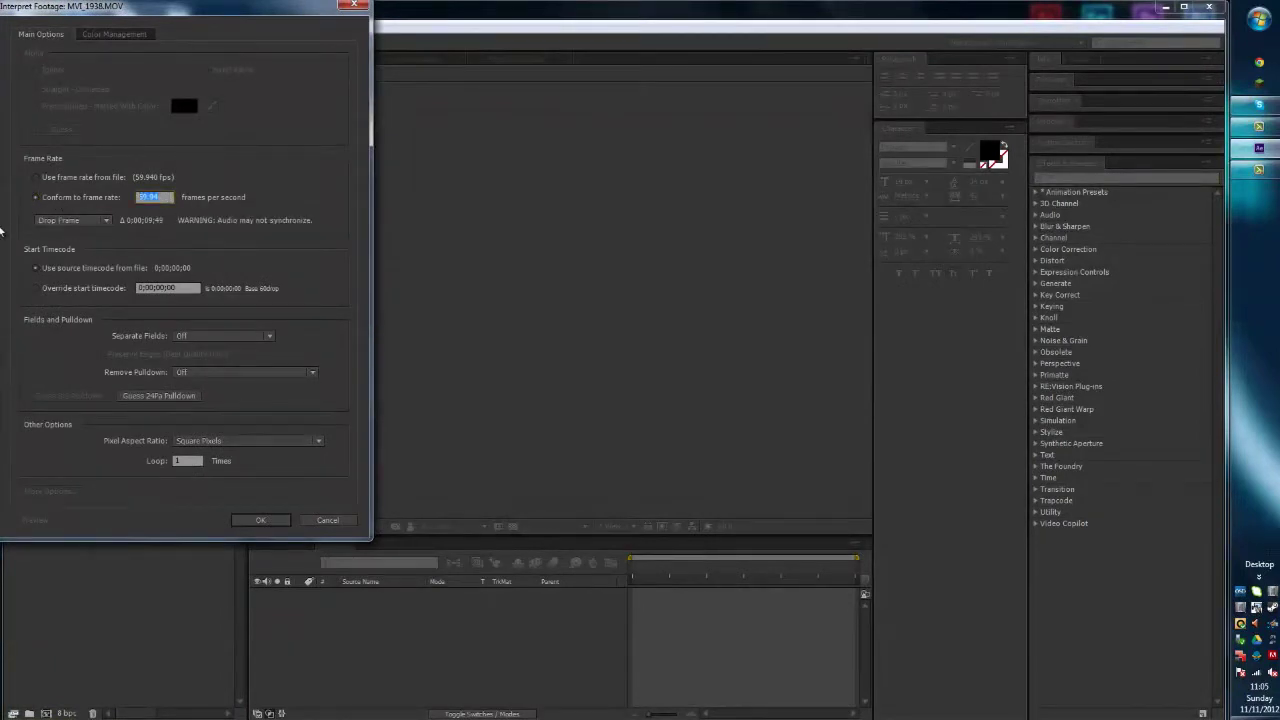
text(23.976)
key(Return)
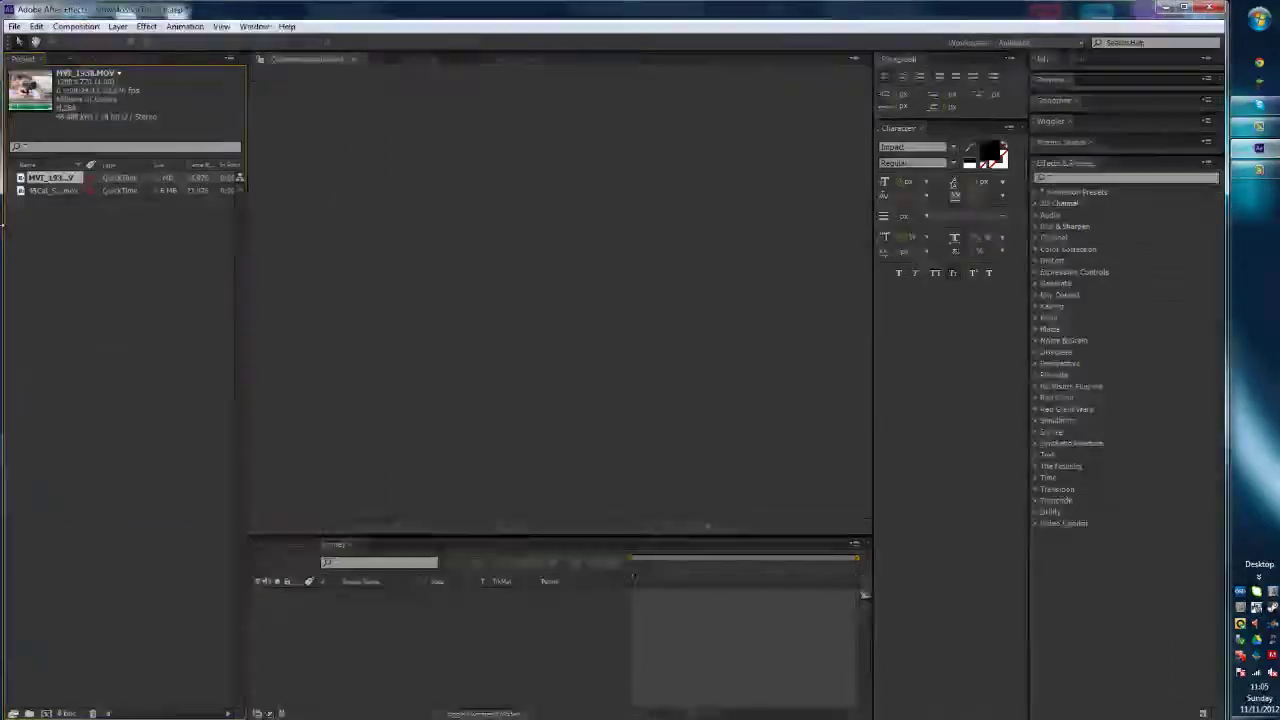
- Trim the MVI_1938.MOV footage to an in point of 0:00:13:13 and an out point of 0:00:17:05
double_click(50, 181)
drag(493, 496, 528, 488)
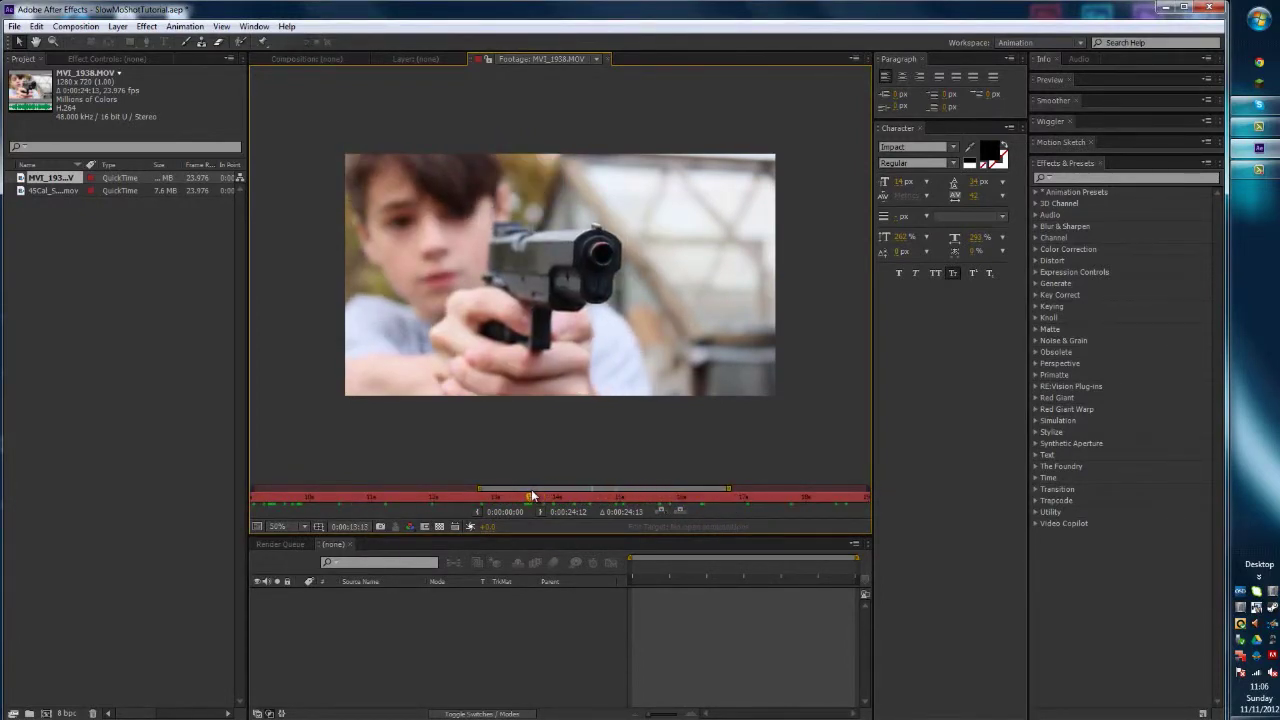
key(alt+bracketleft)
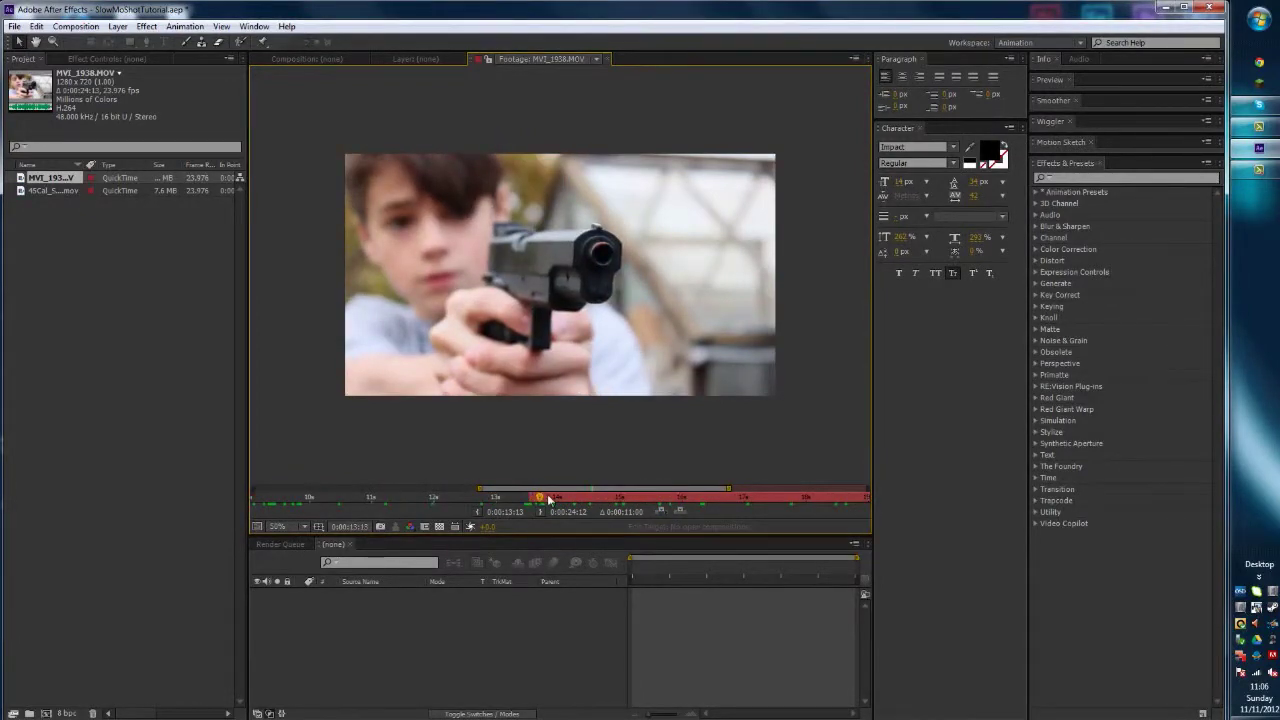
drag(548, 499, 757, 492)
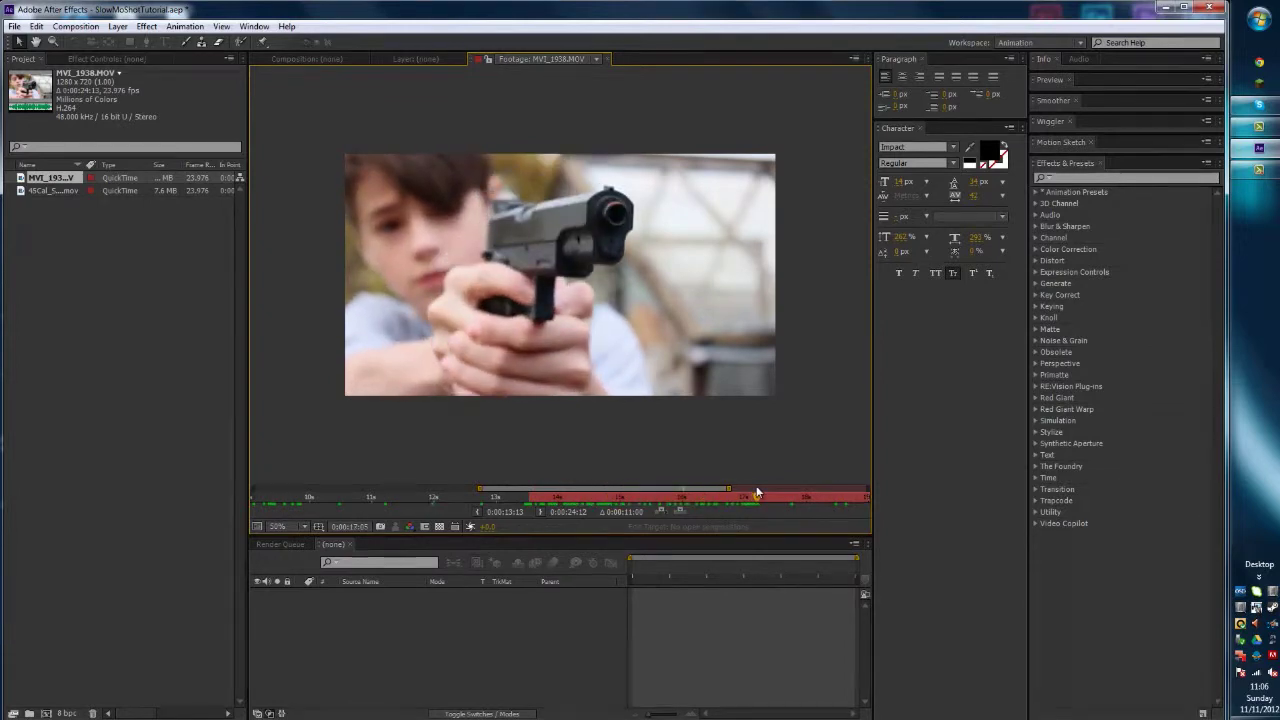
key(alt+bracketright)
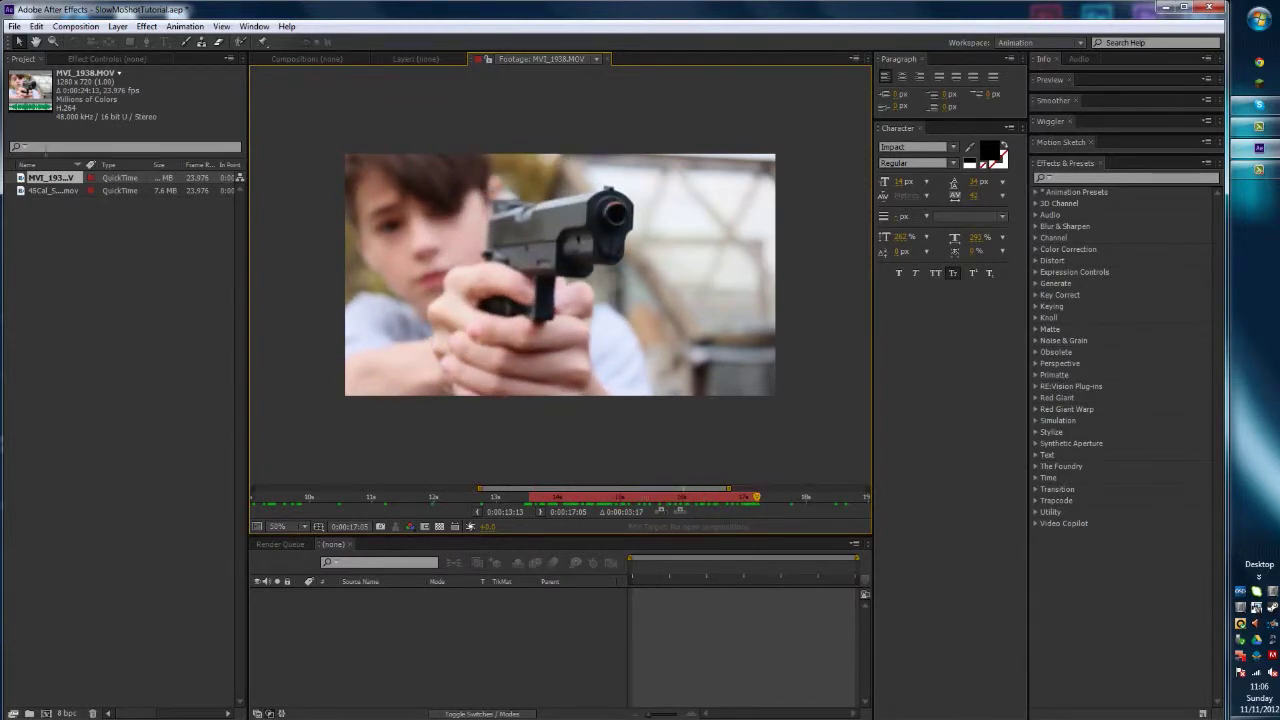
- Create a new composition with the suggested settings and place the trimmed MVI_1938.MOV clip in it as a layer
mouse_move(57, 182)
mouse_down()
mouse_move(403, 563)
mouse_move(49, 214)
mouse_move(63, 182)
mouse_up()
click(75, 26)
click(45, 38)
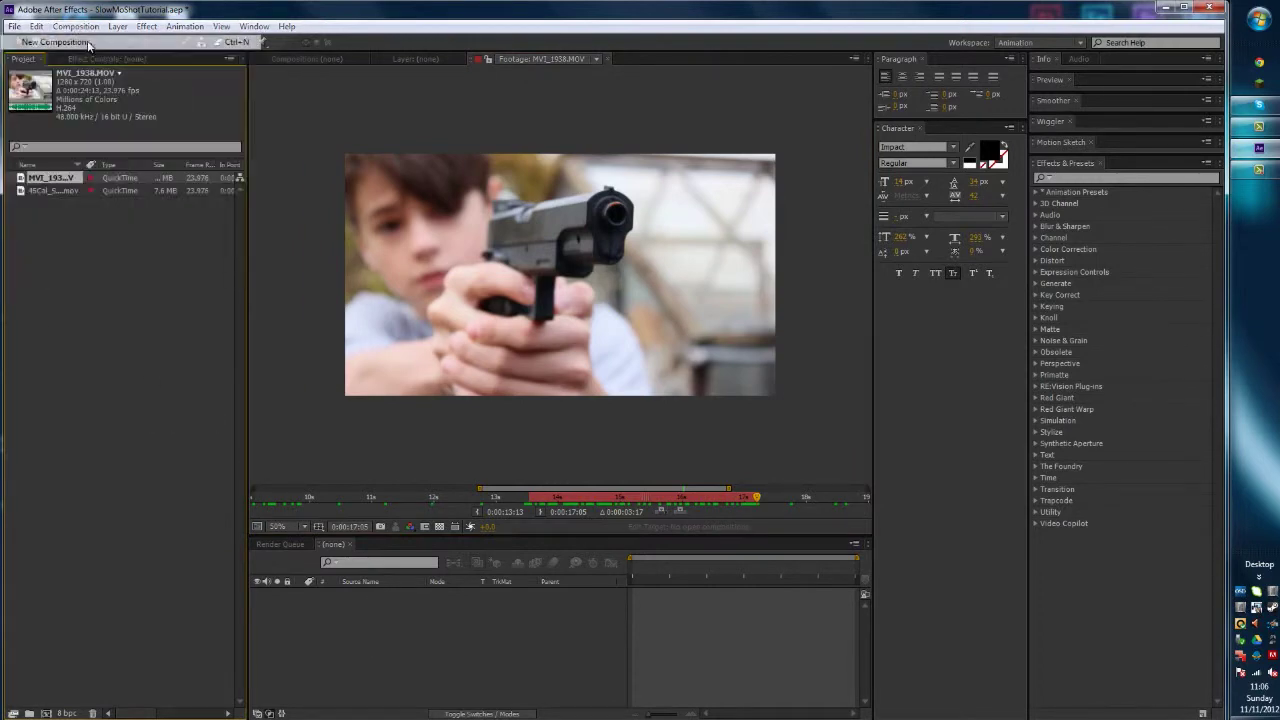
key(Return)
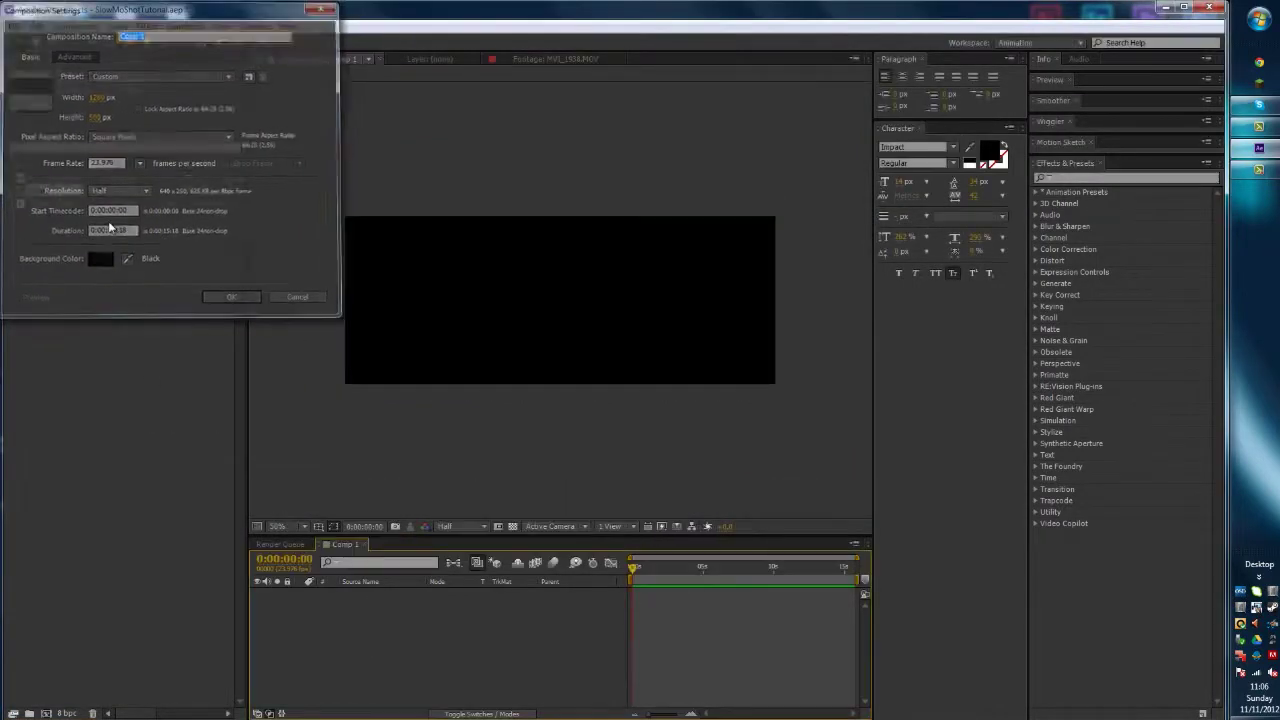
drag(58, 178, 479, 692)
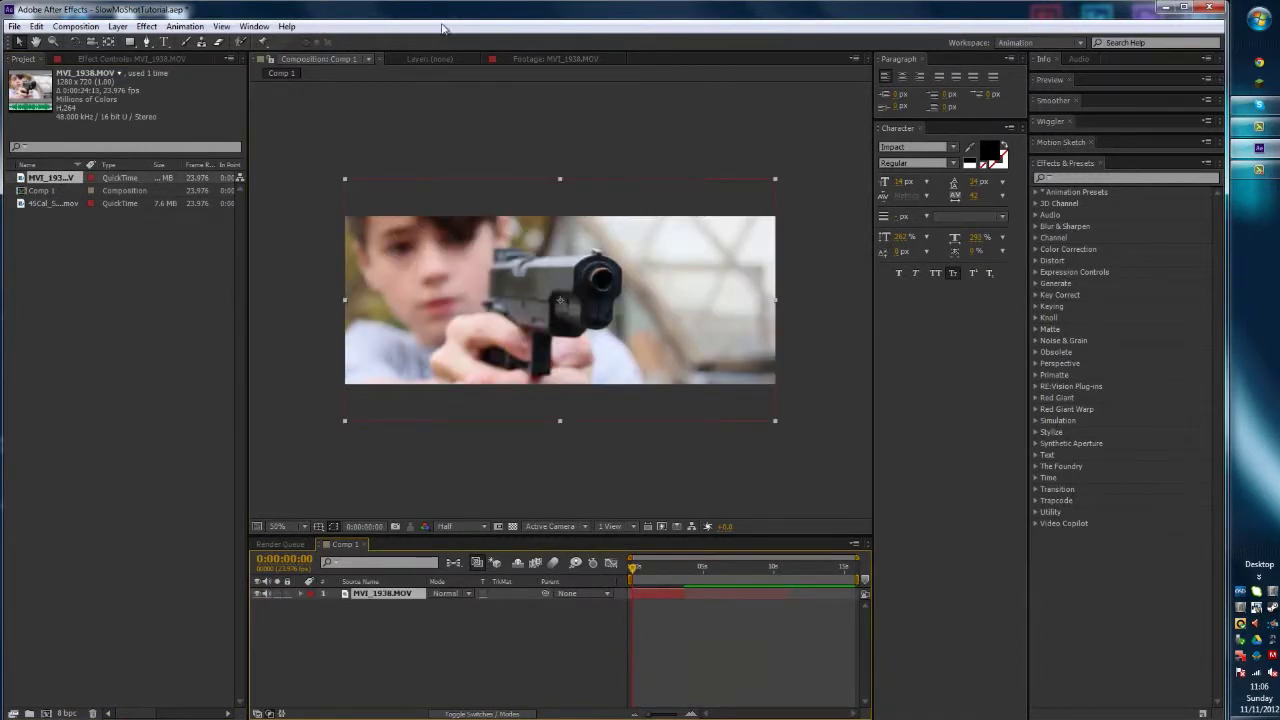
- Apply the RE:Vision Twixtor Pro effect to the MVI_1938.MOV layer
click(150, 26)
mouse_move(88, 333)
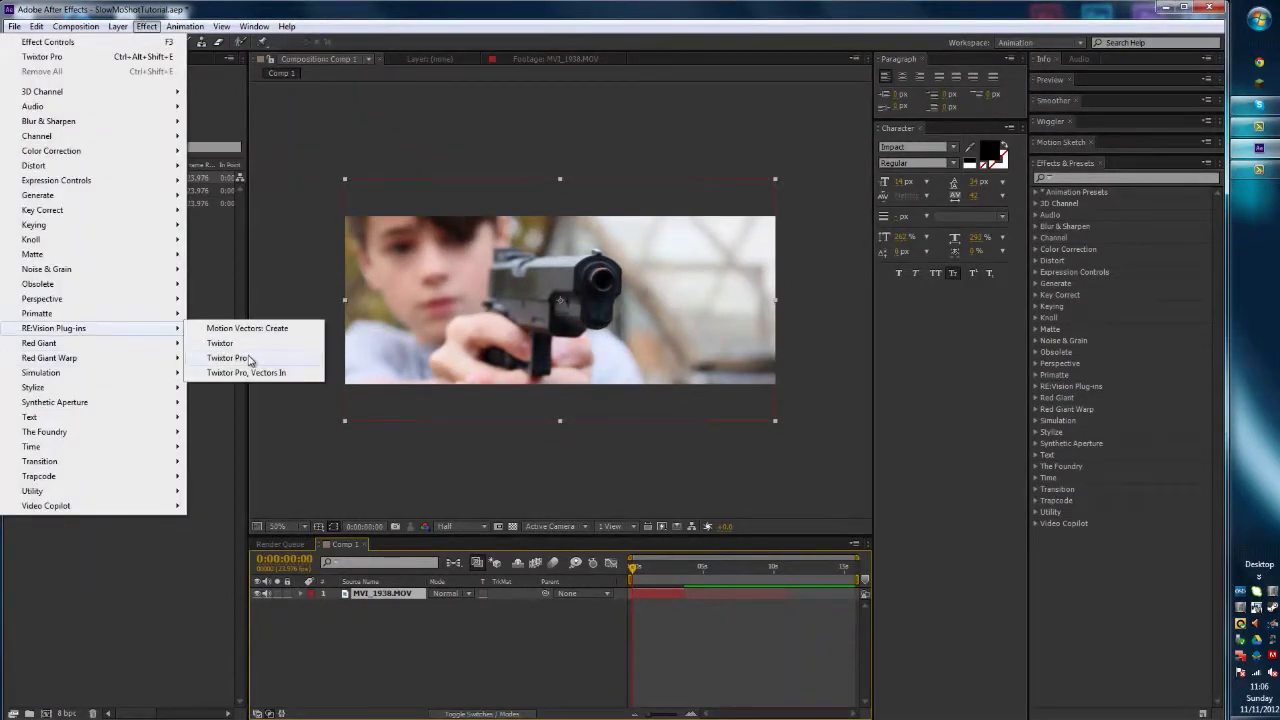
click(259, 362)
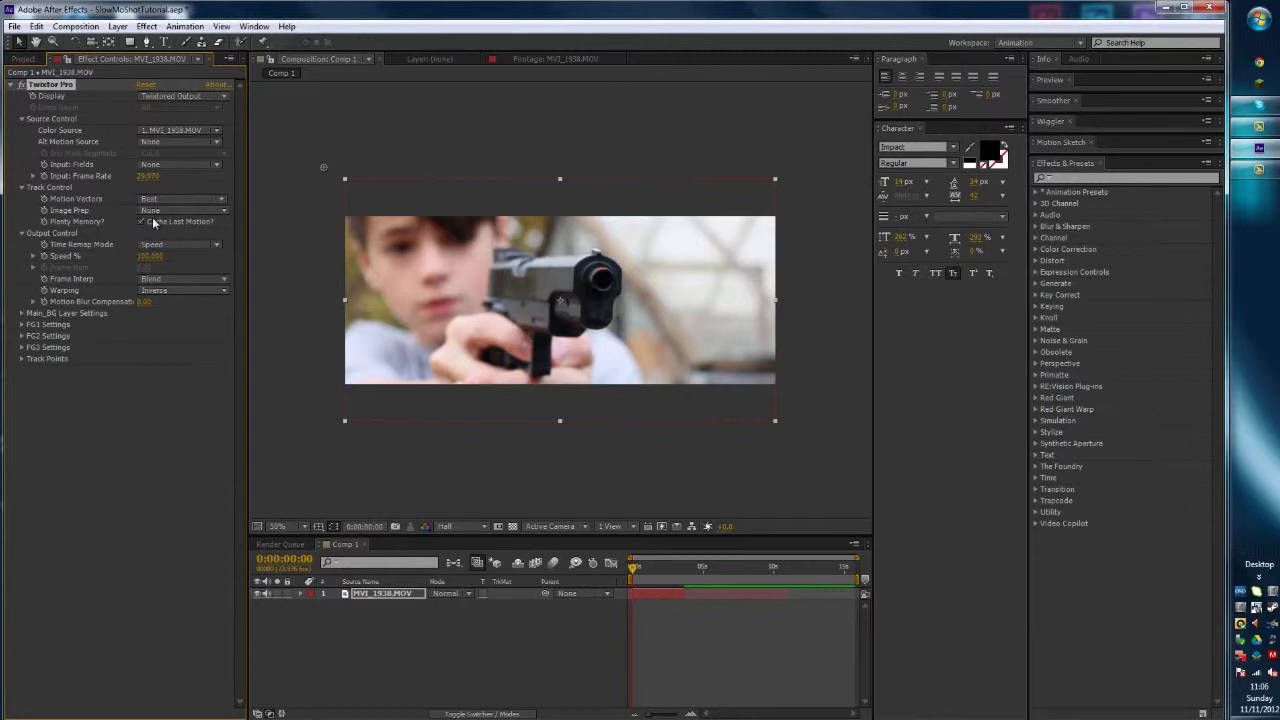
- Set Twixtor Pro's input frame rate to 23.976 and its speed to 30%
click(147, 177)
click(155, 329)
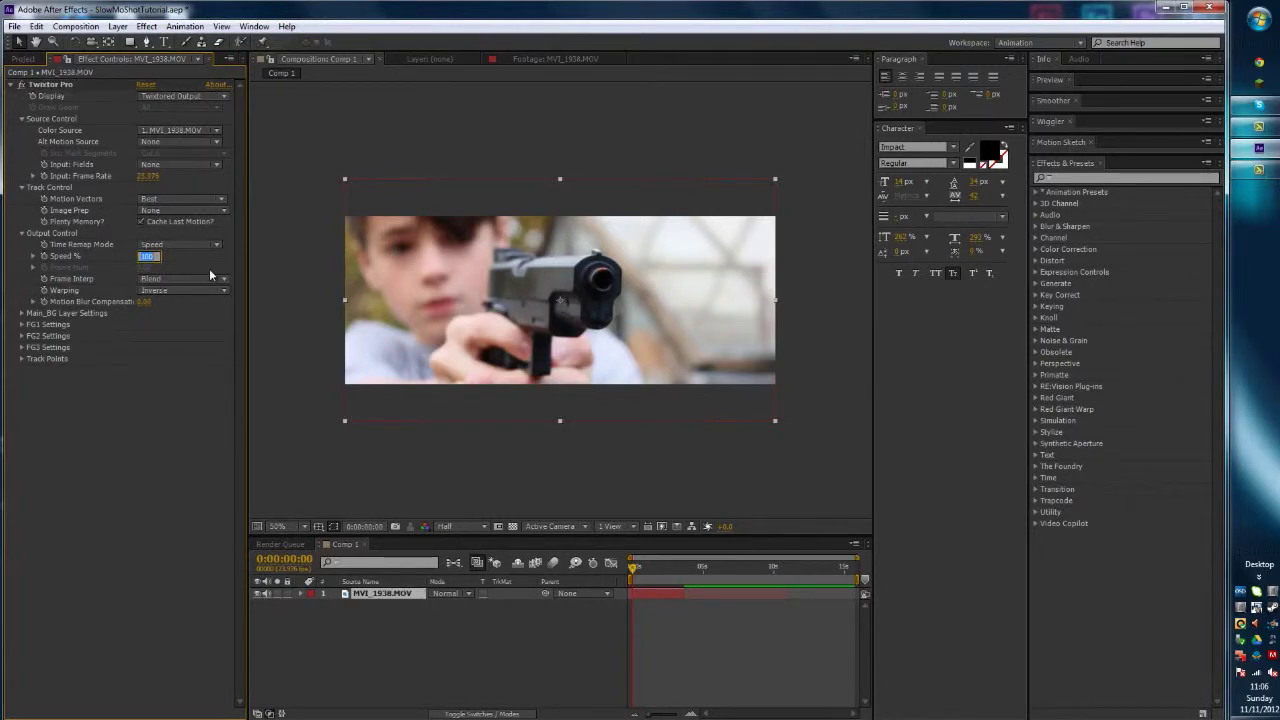
text(30)
key(Return)
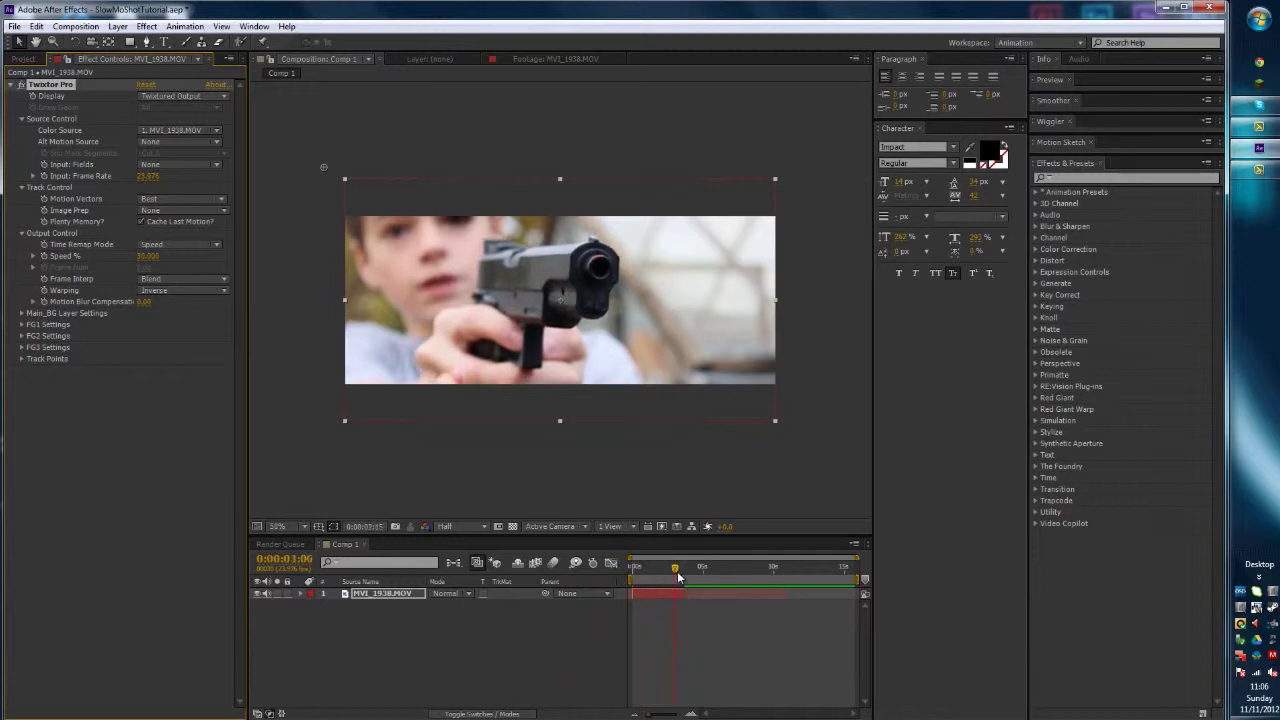
- Enable time remapping on the MVI_1938.MOV layer and extend the slowed clip to the end of the composition
drag(641, 573, 810, 606)
drag(682, 572, 766, 590)
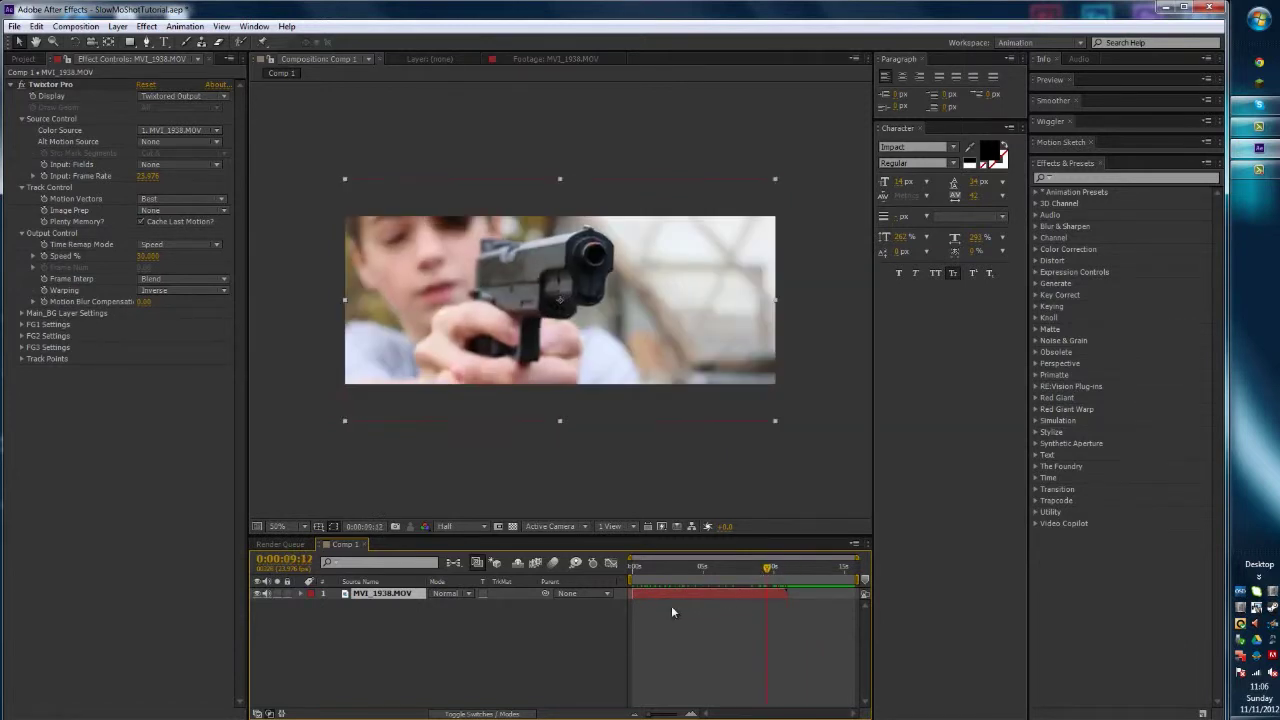
right_click(410, 593)
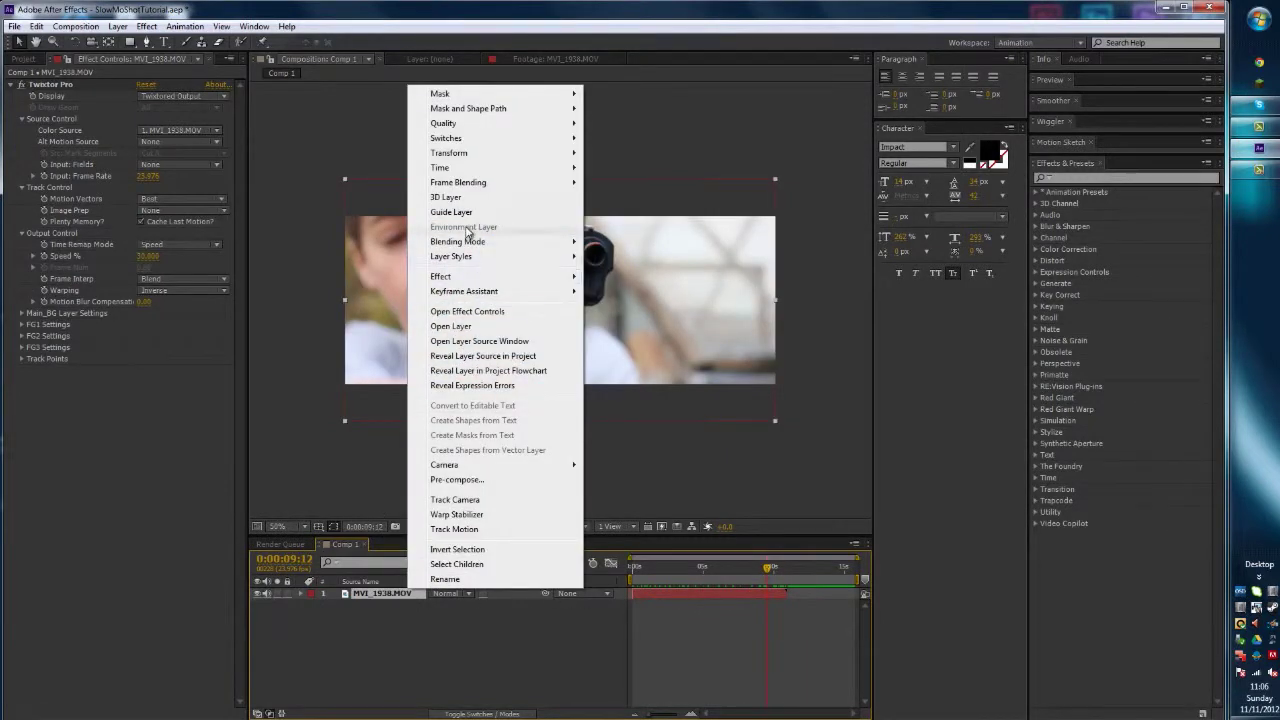
mouse_move(481, 170)
click(390, 170)
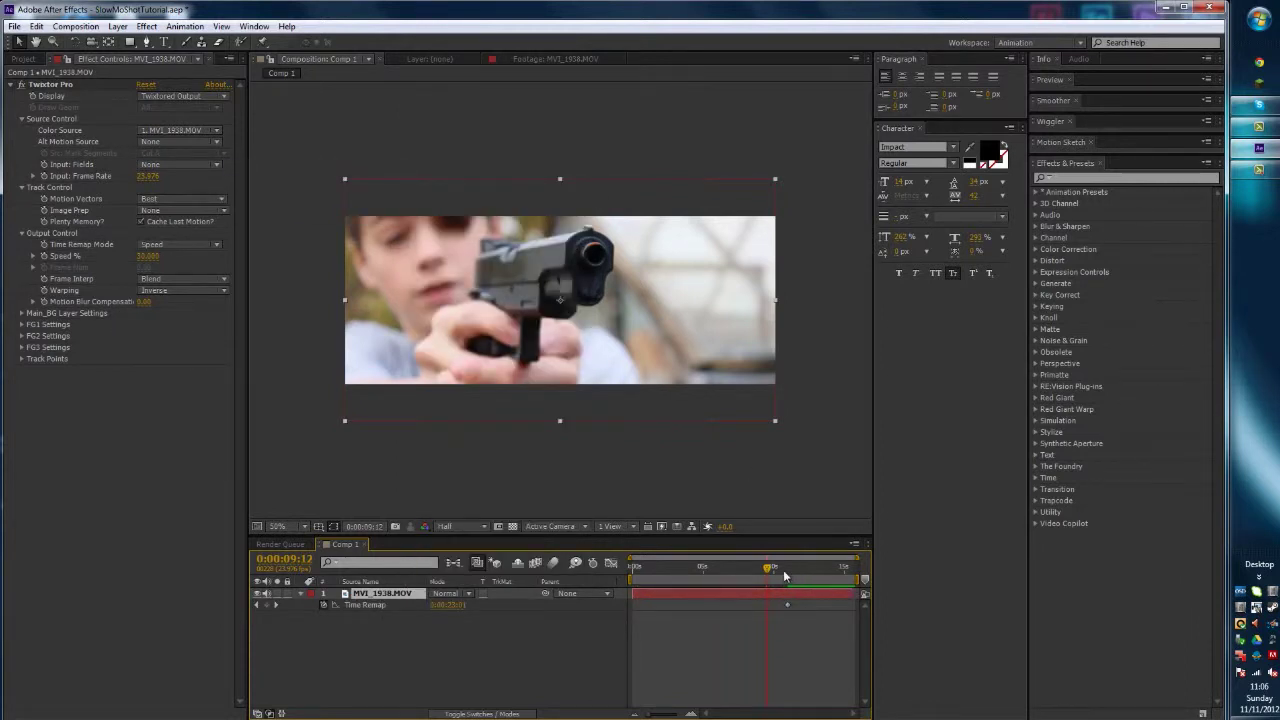
drag(784, 572, 659, 612)
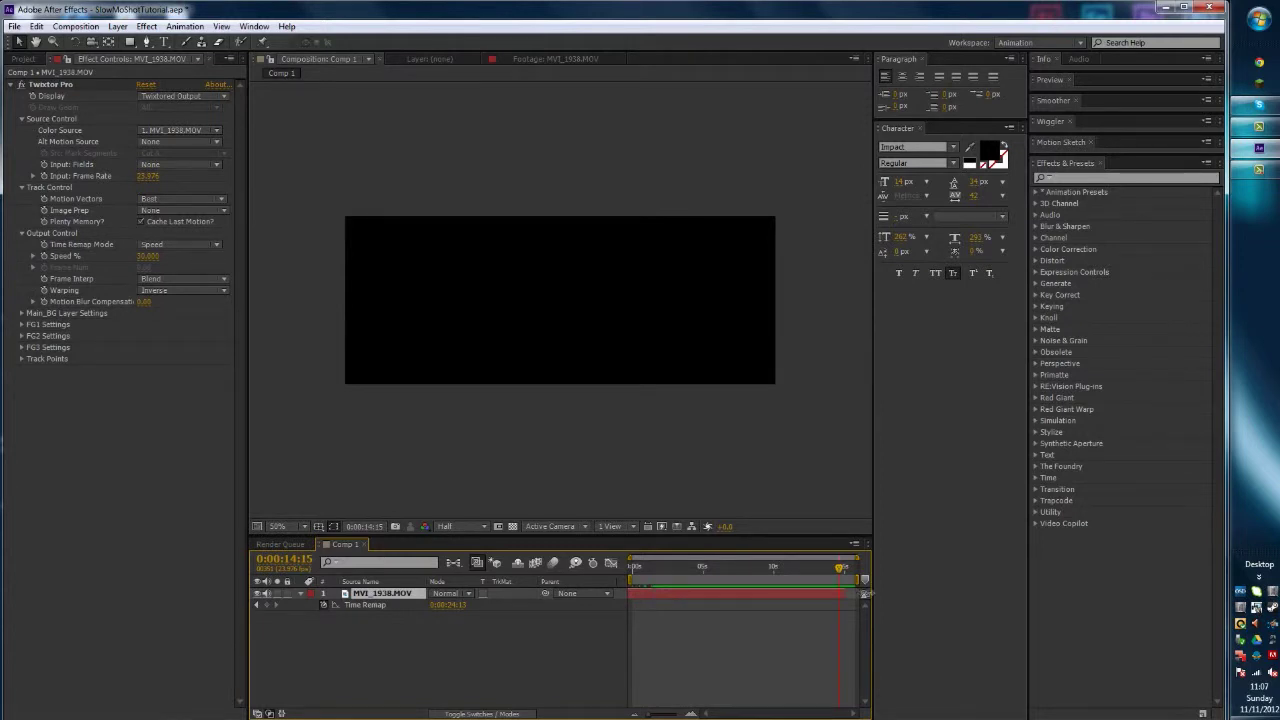
- Start the work area at about 3 seconds, trim the composition to it, and check the remaining shot
drag(866, 593, 825, 575)
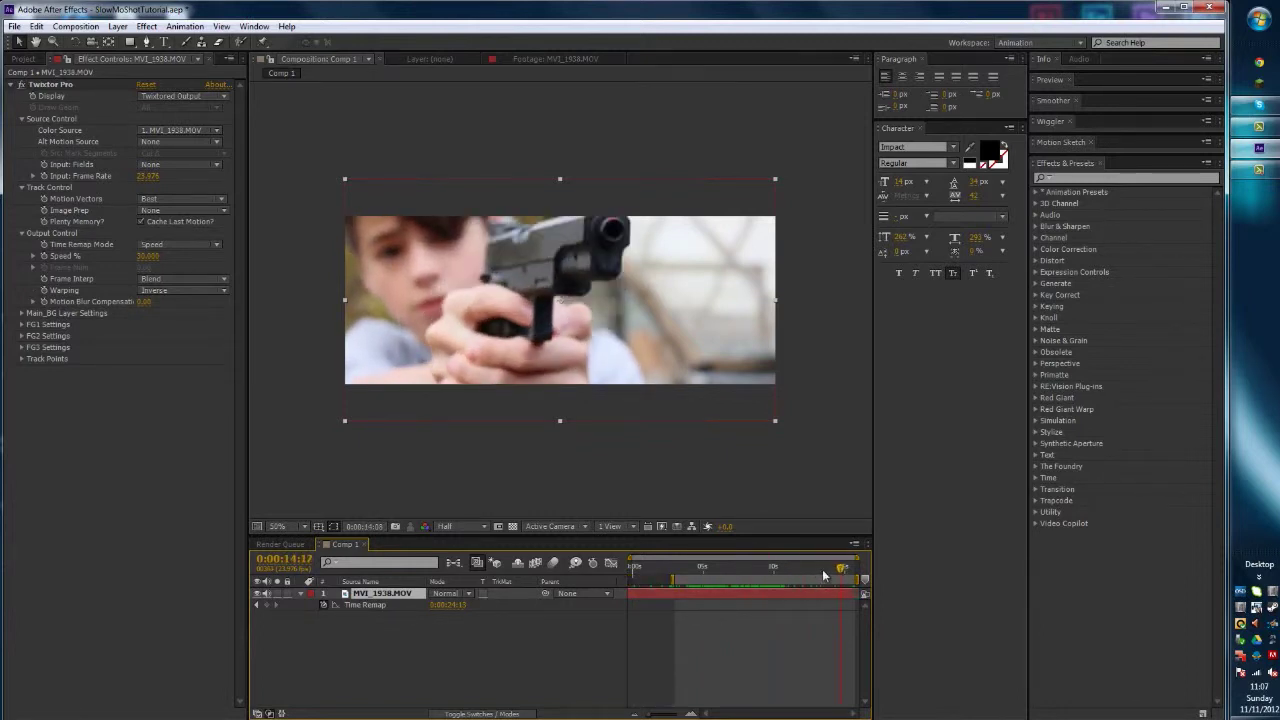
right_click(802, 578)
click(840, 620)
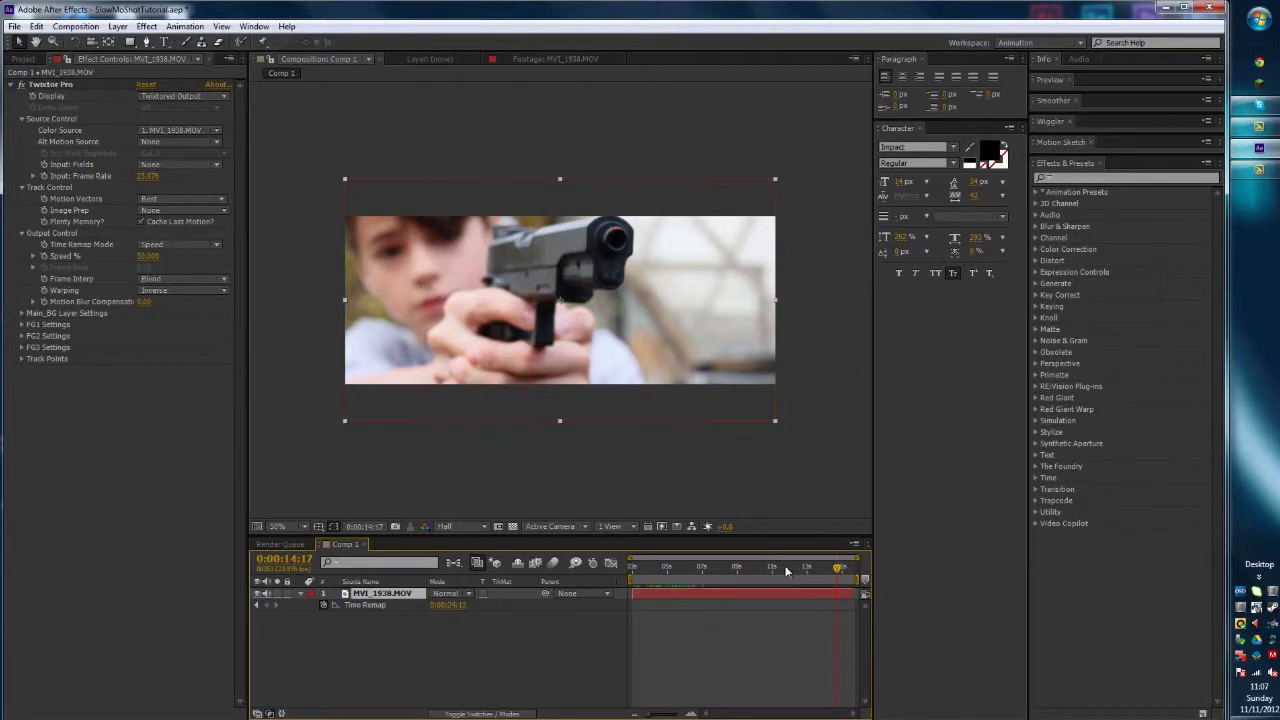
drag(634, 575, 727, 578)
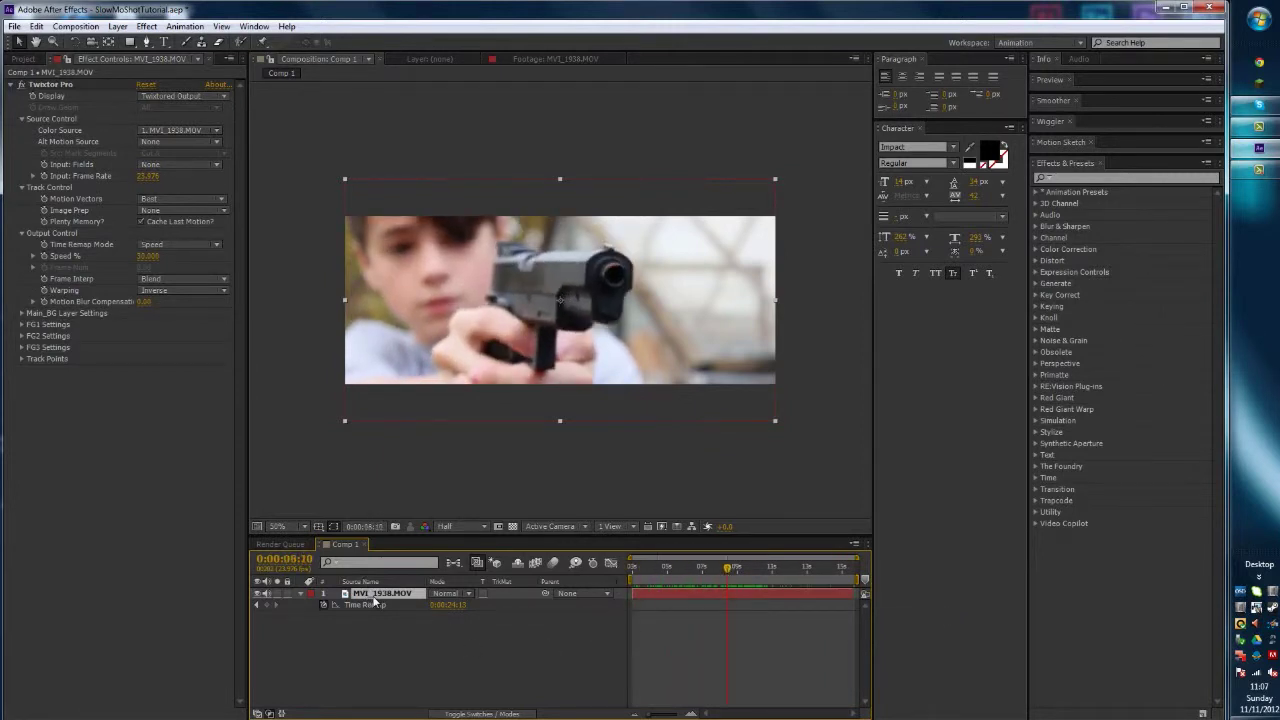
- Pre-compose the MVI_1938.MOV layer as "footage", moving all attributes into the new composition
key(ctrl+shift+c)
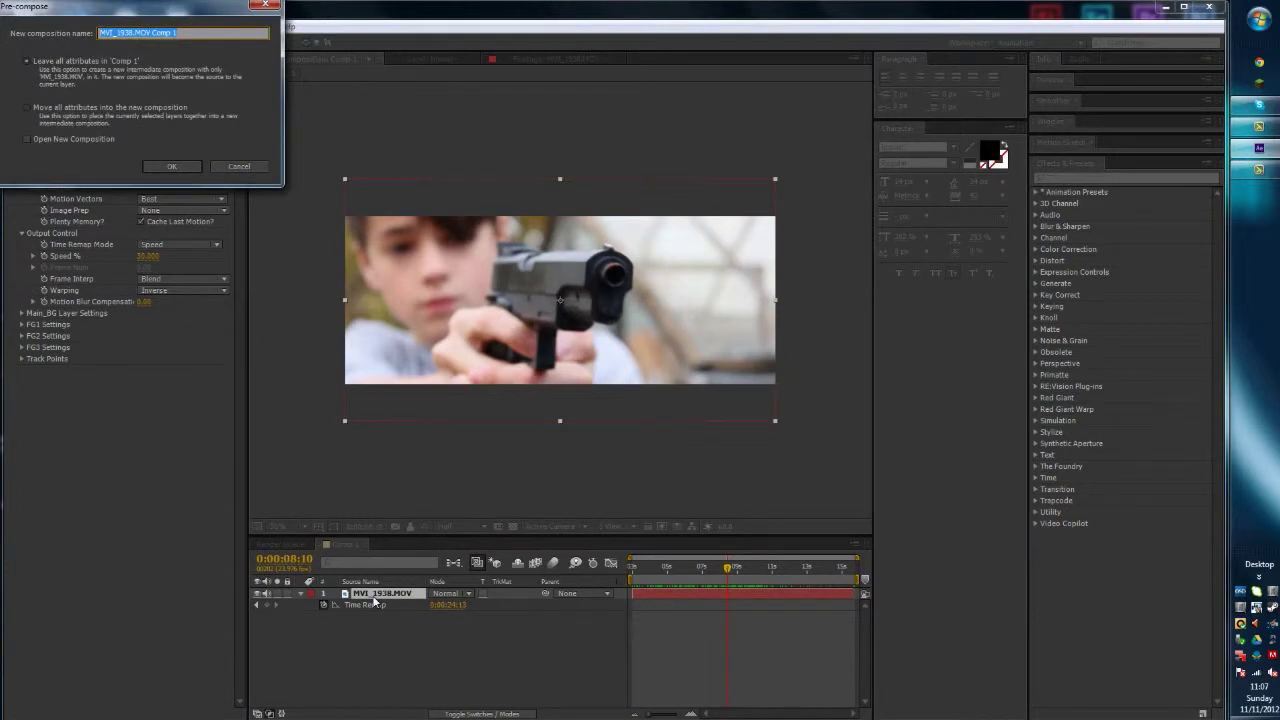
click(113, 109)
text(footage)
key(Return)
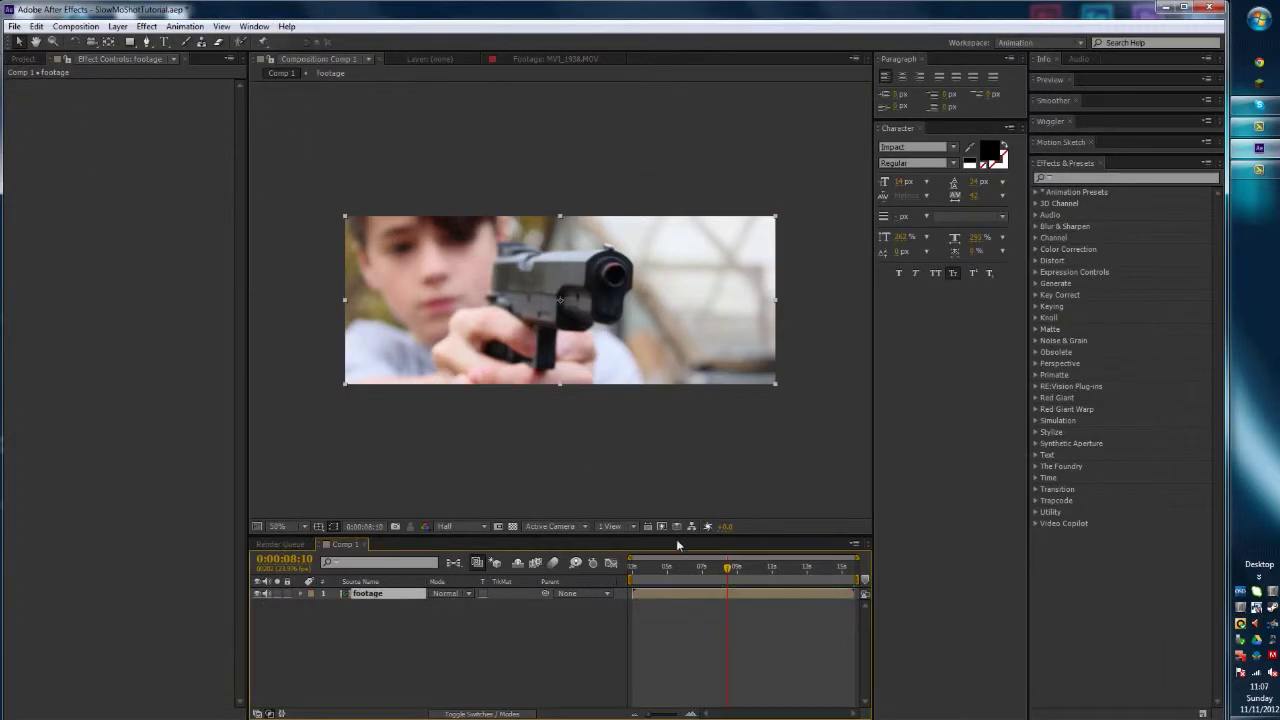
- Nudge the clip downward inside the footage pre-composition to reframe the shot, and return to Comp 1
drag(636, 574, 670, 593)
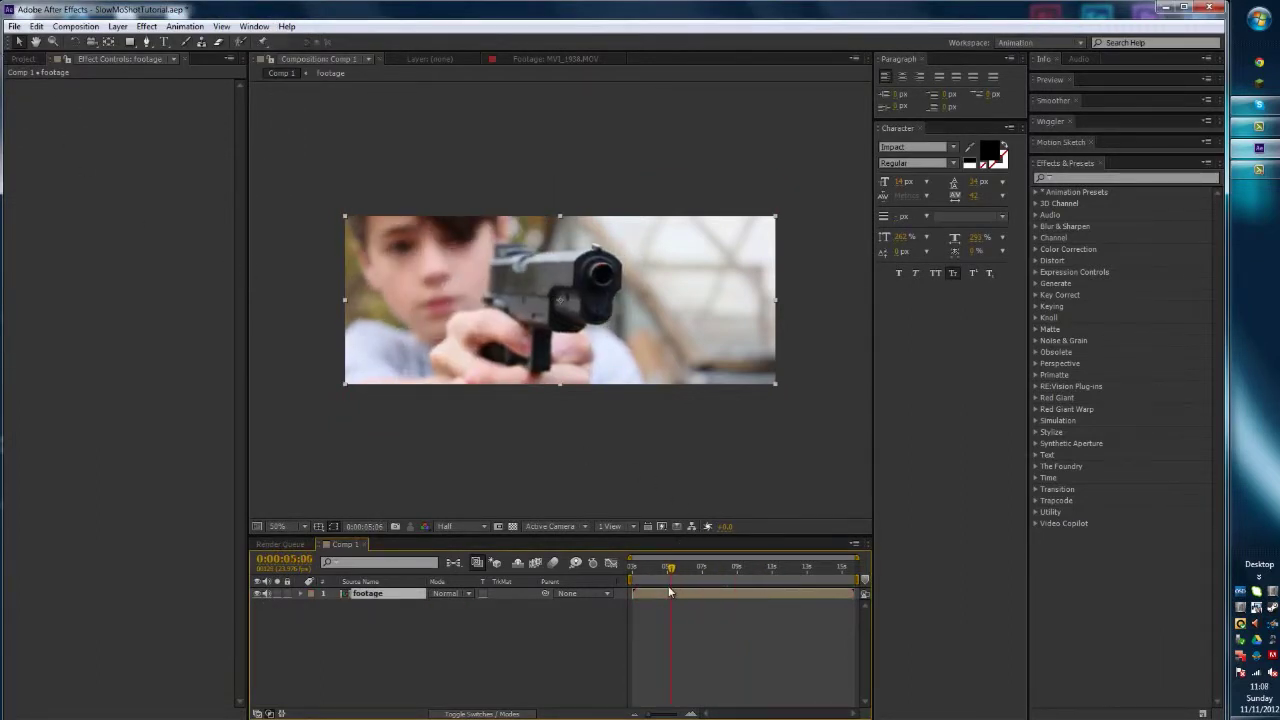
double_click(366, 593)
click(366, 593)
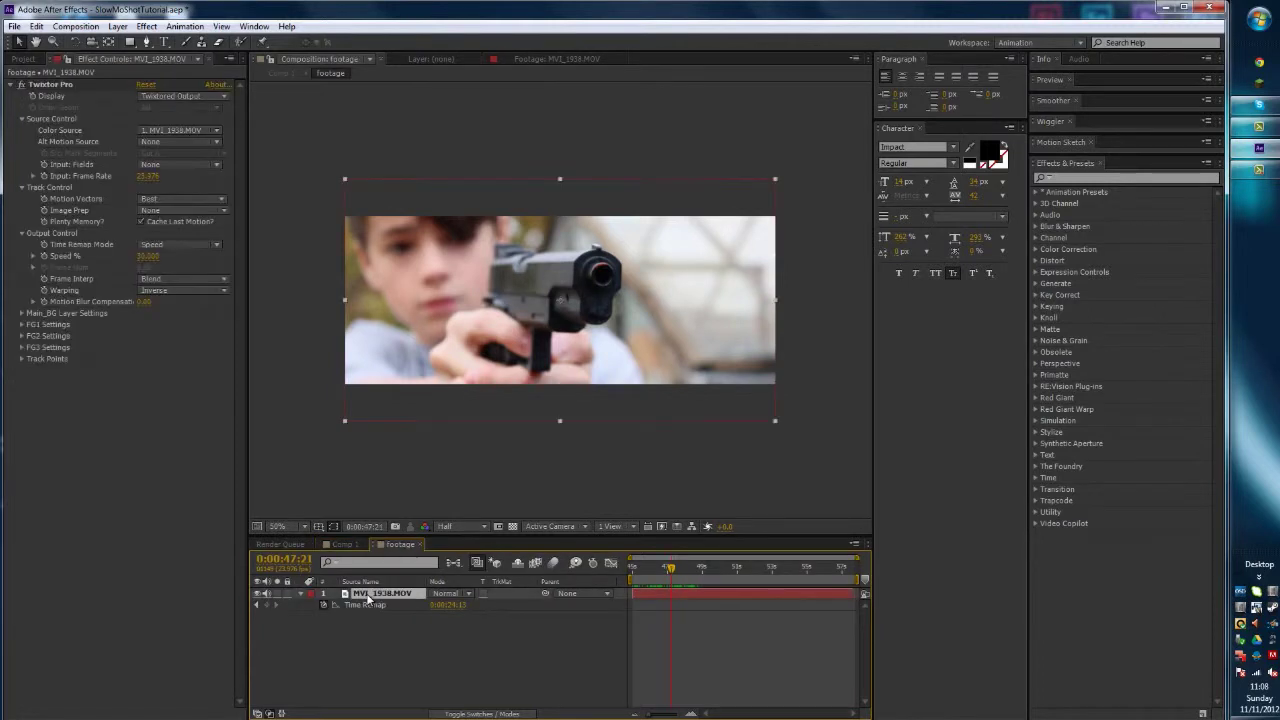
key(Down)
key(Down)
key(Down)
key(Down)
key(Down)
key(Down)
key(Down)
key(Down)
key(Down)
key(Down)
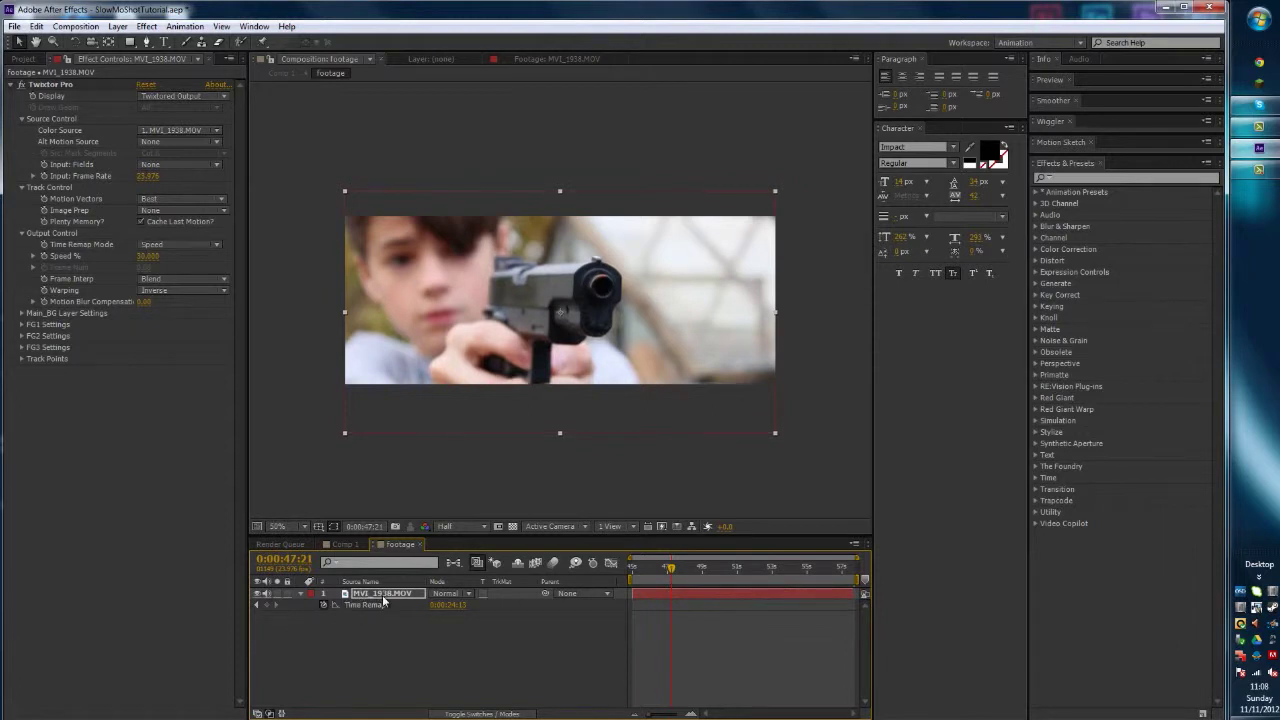
click(345, 545)
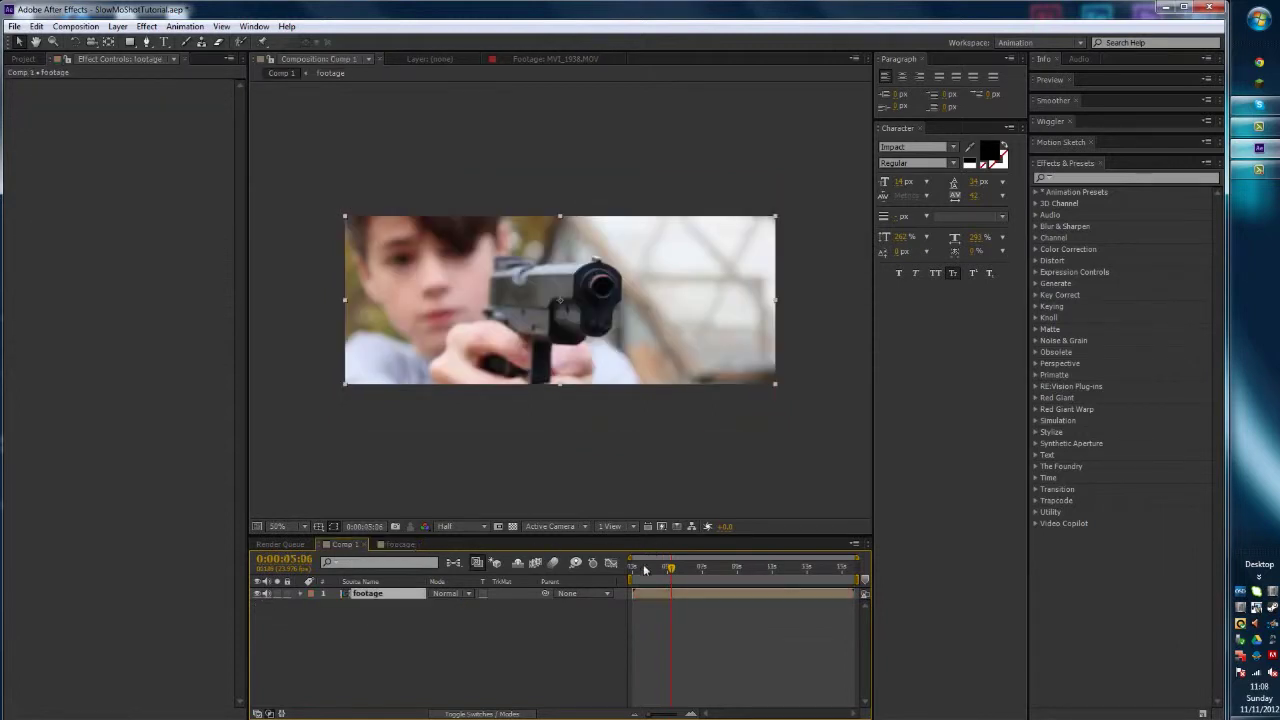
- Play back the reframed shot in Comp 1 and move the current time to 0:00:07:10
drag(640, 569, 713, 597)
key(space)
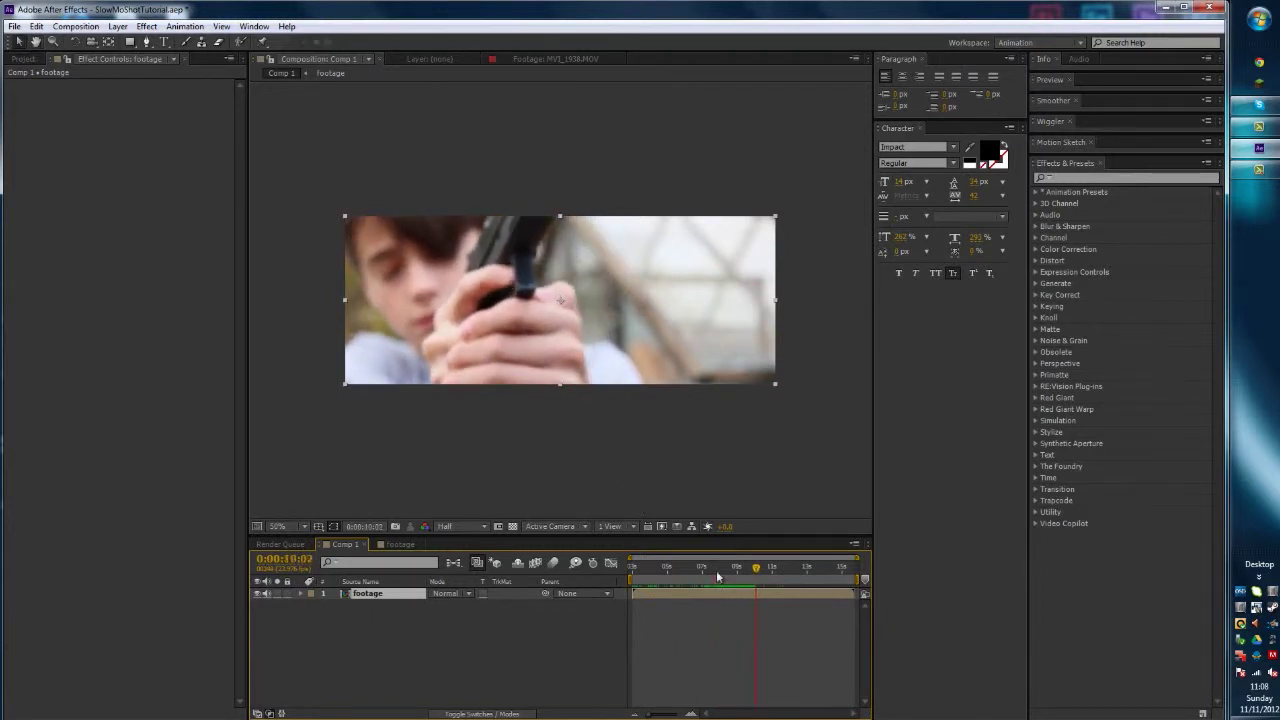
drag(740, 577, 710, 575)
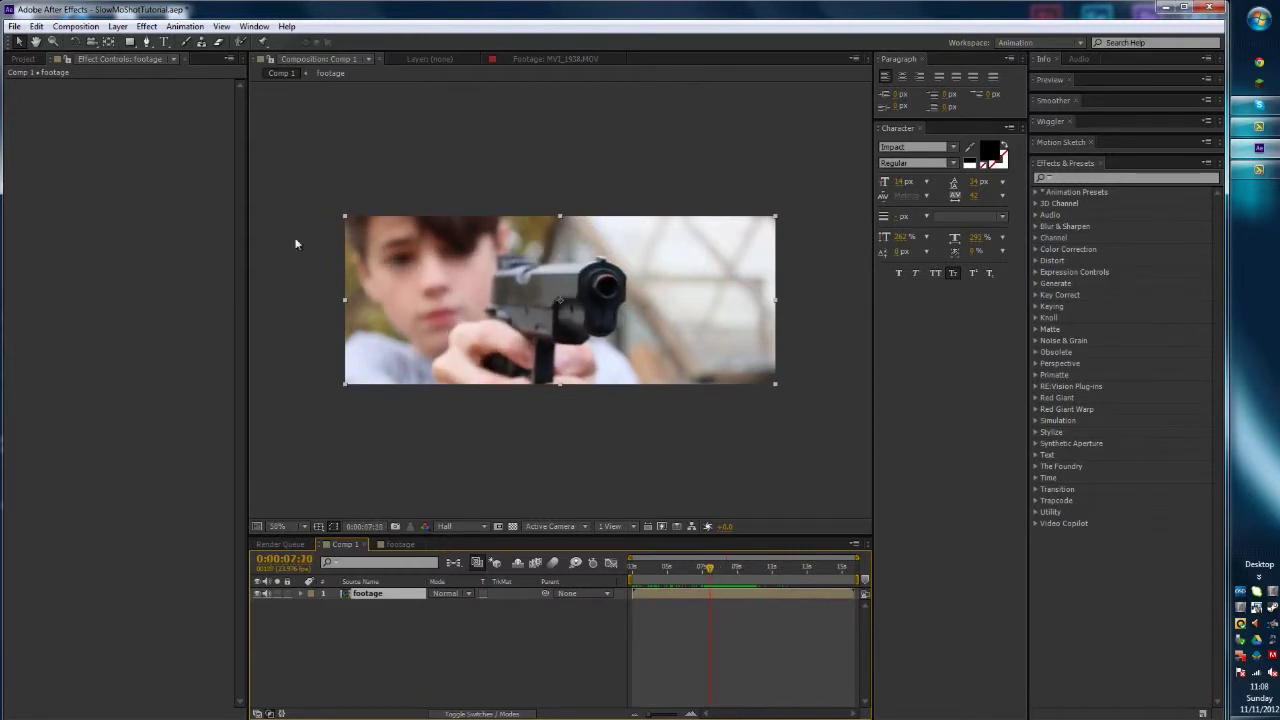
- Create a white solid at composition size above the footage layer
click(118, 27)
mouse_move(128, 42)
click(275, 56)
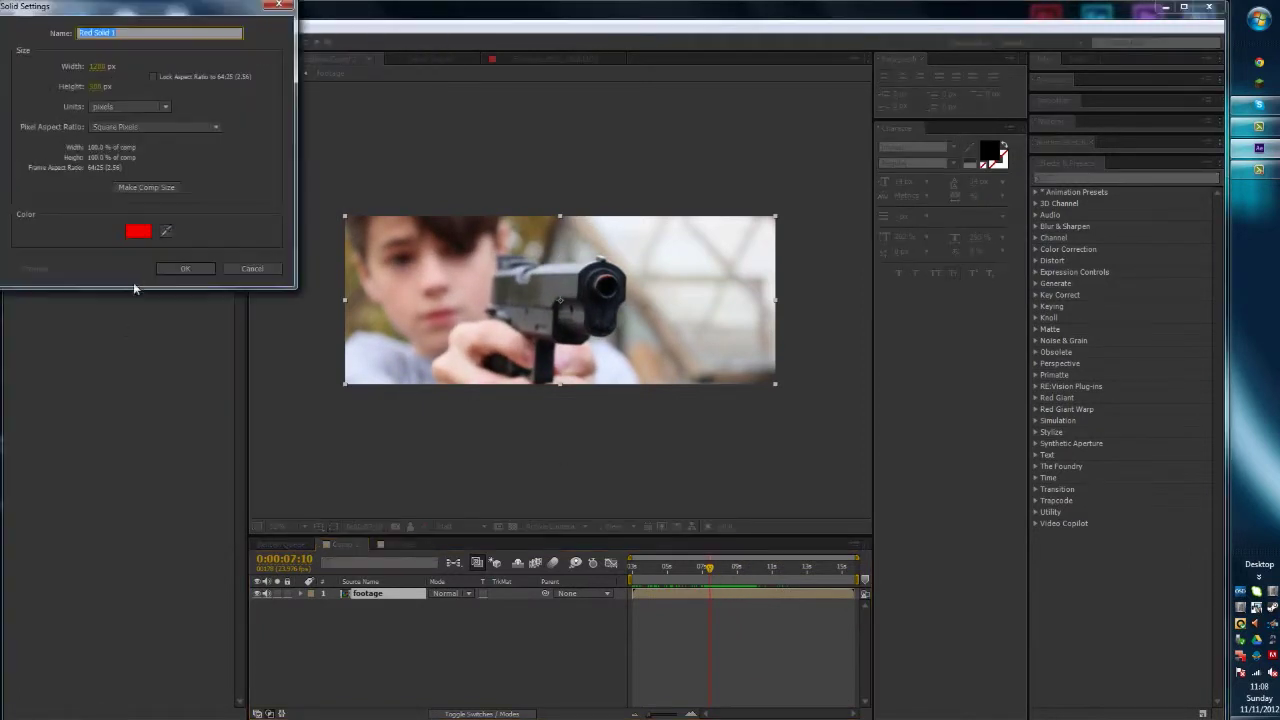
click(138, 233)
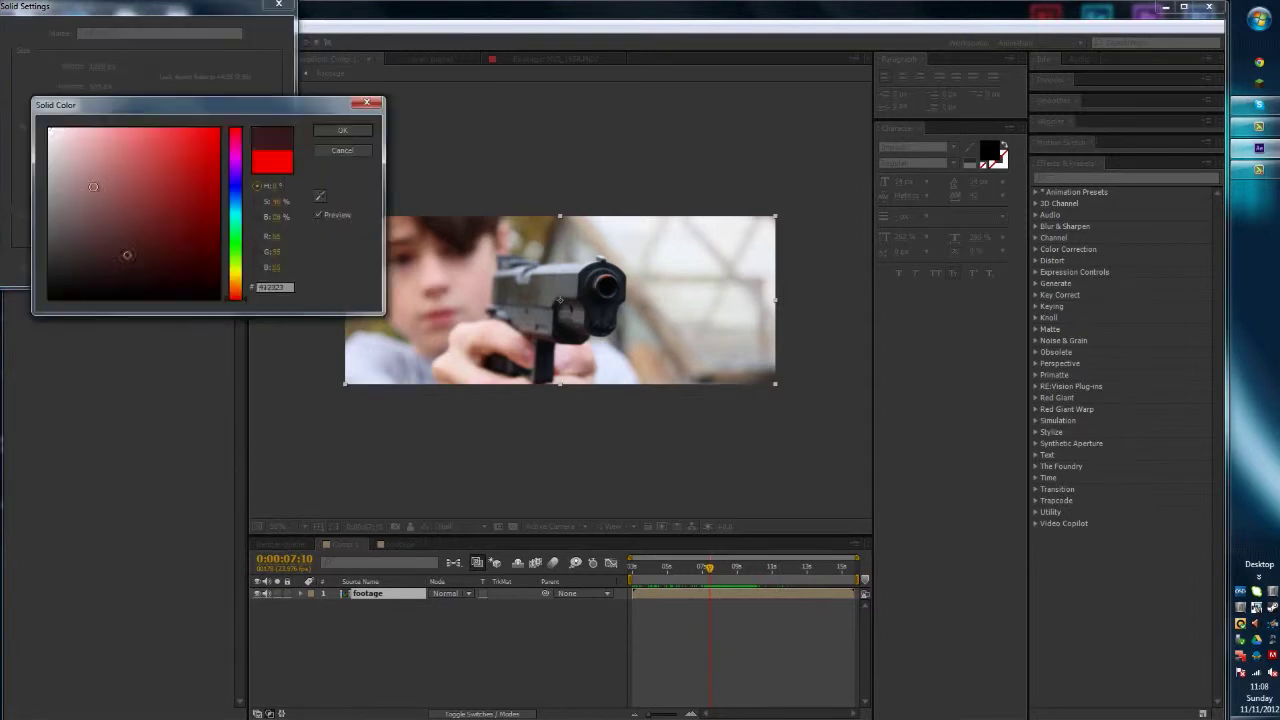
click(340, 131)
click(196, 270)
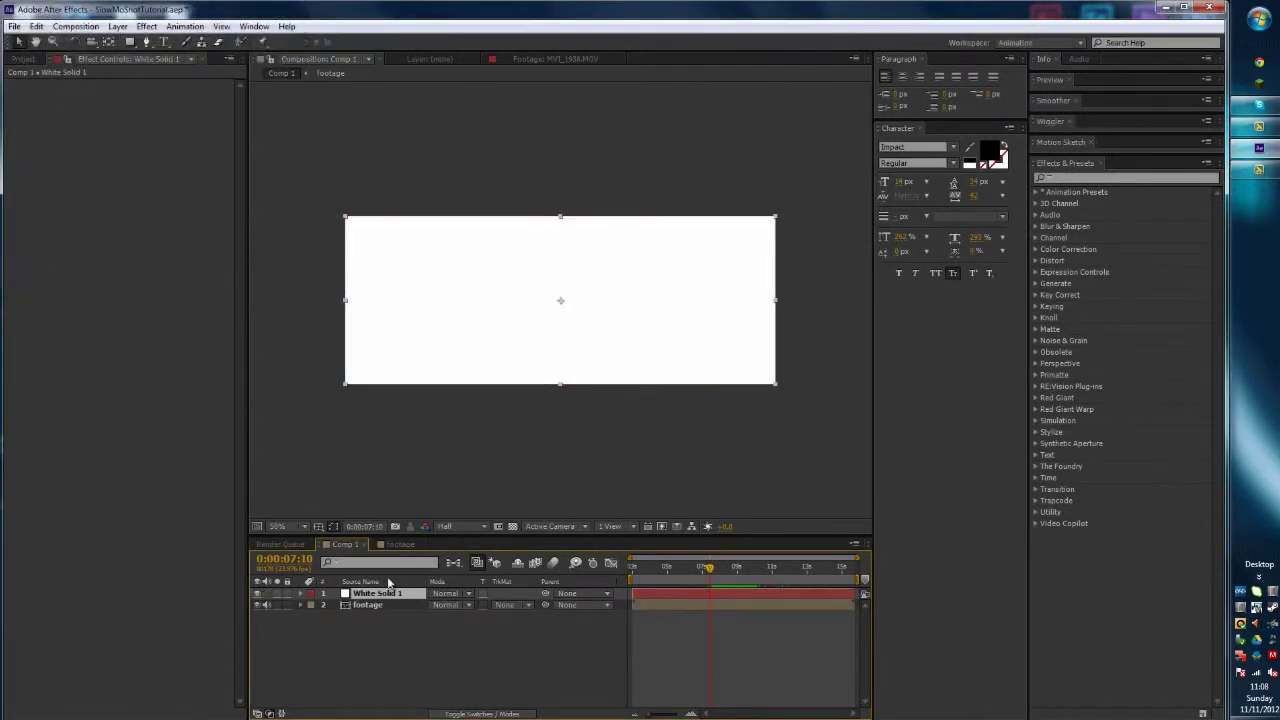
- Pre-compose the white solid as "flare", moving all attributes into the new composition, and choose the Ellipse tool
key(ctrl+shift+c)
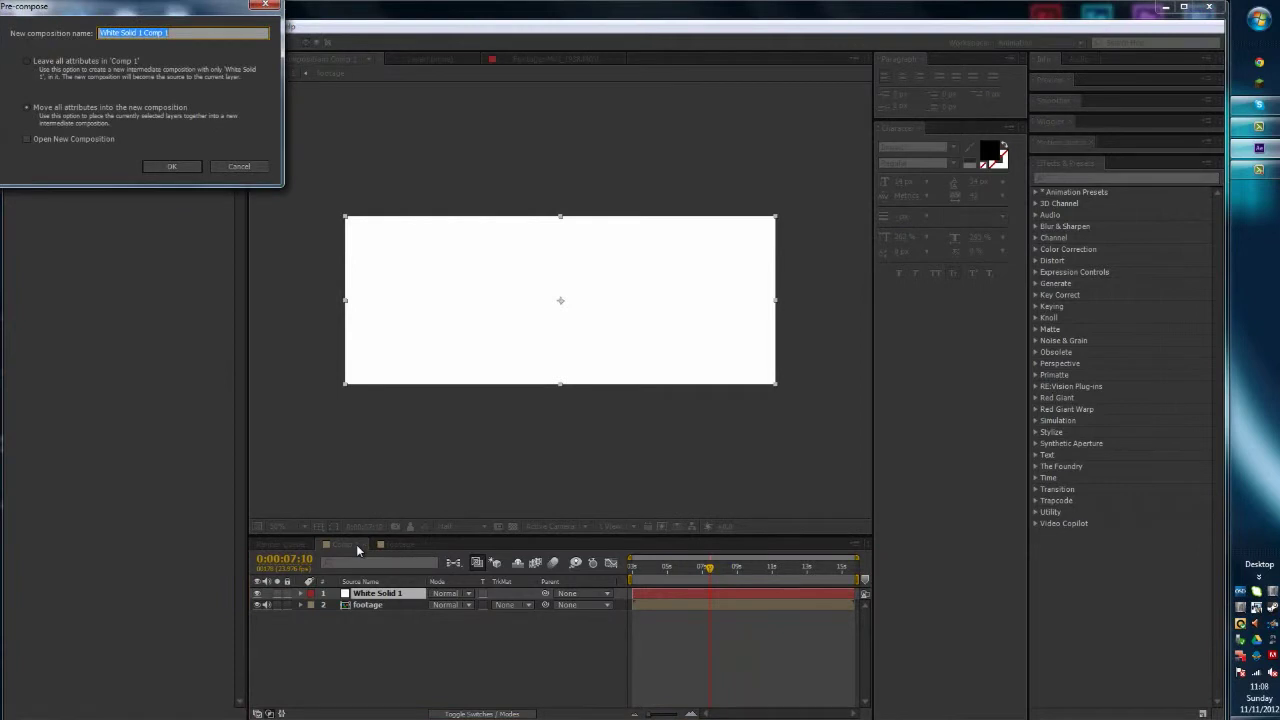
text(flare)
key(Return)
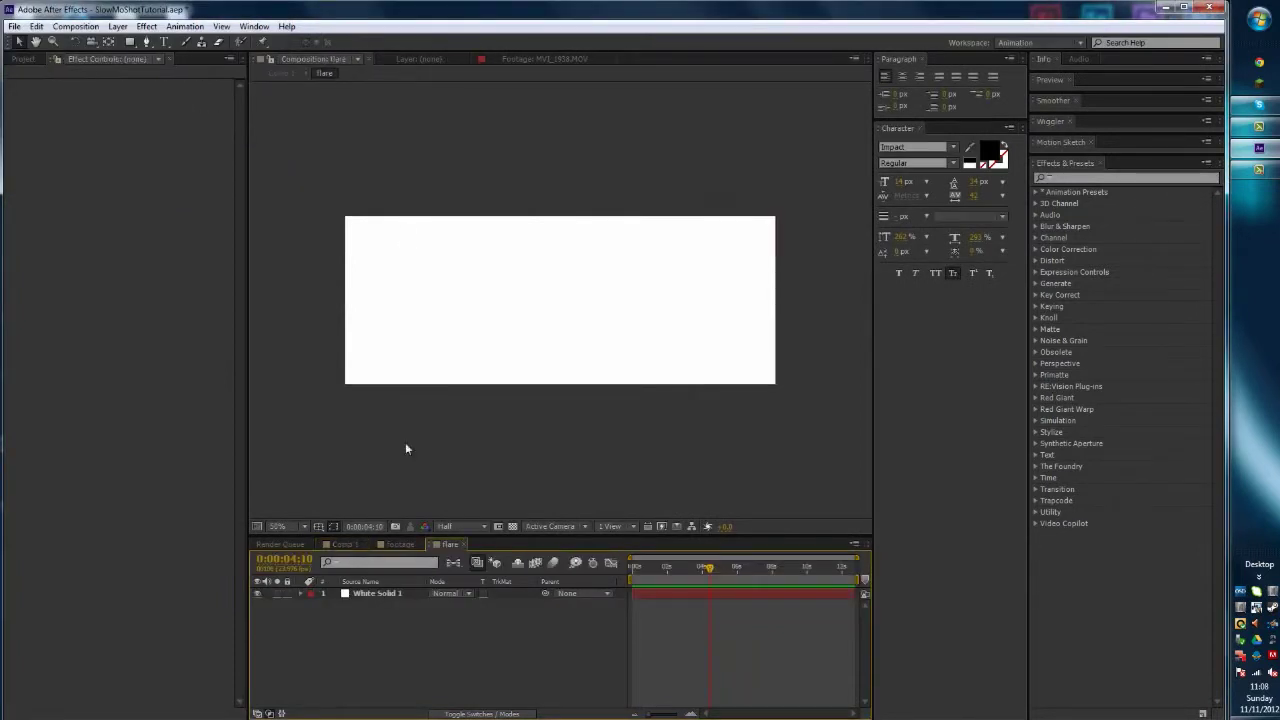
drag(130, 41, 180, 72)
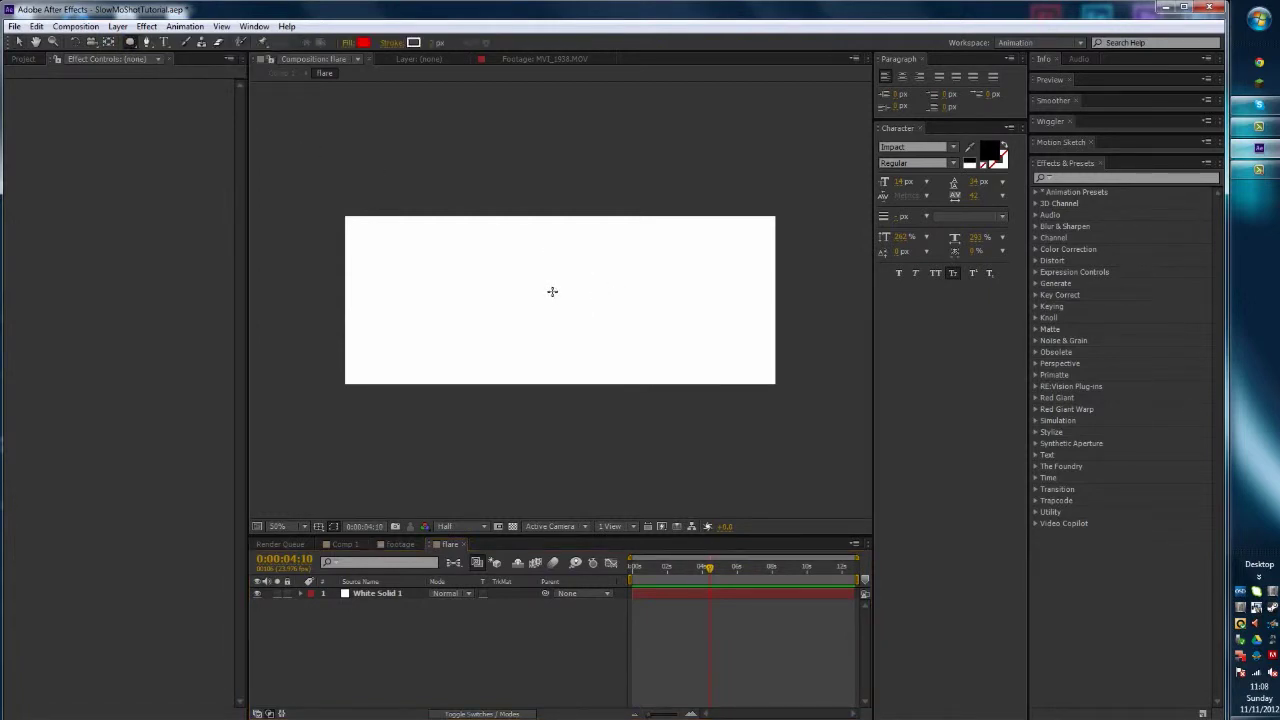
drag(552, 291, 622, 342)
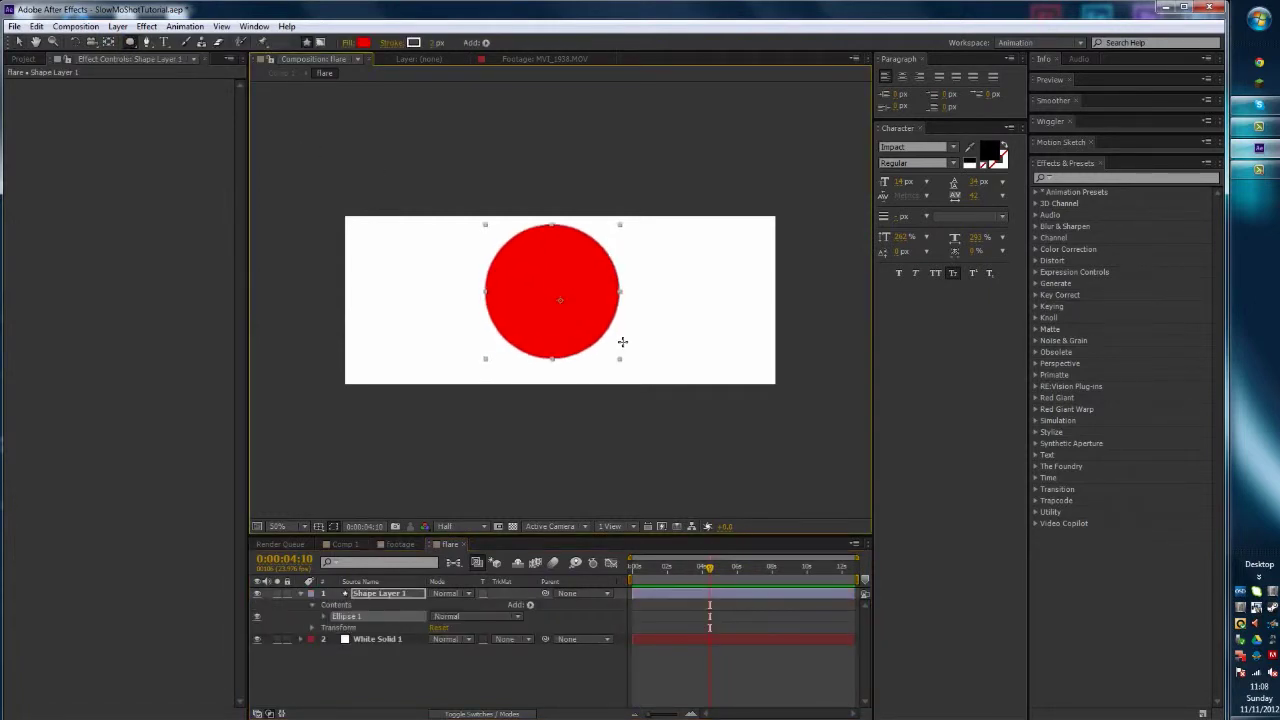
key(ctrl+z)
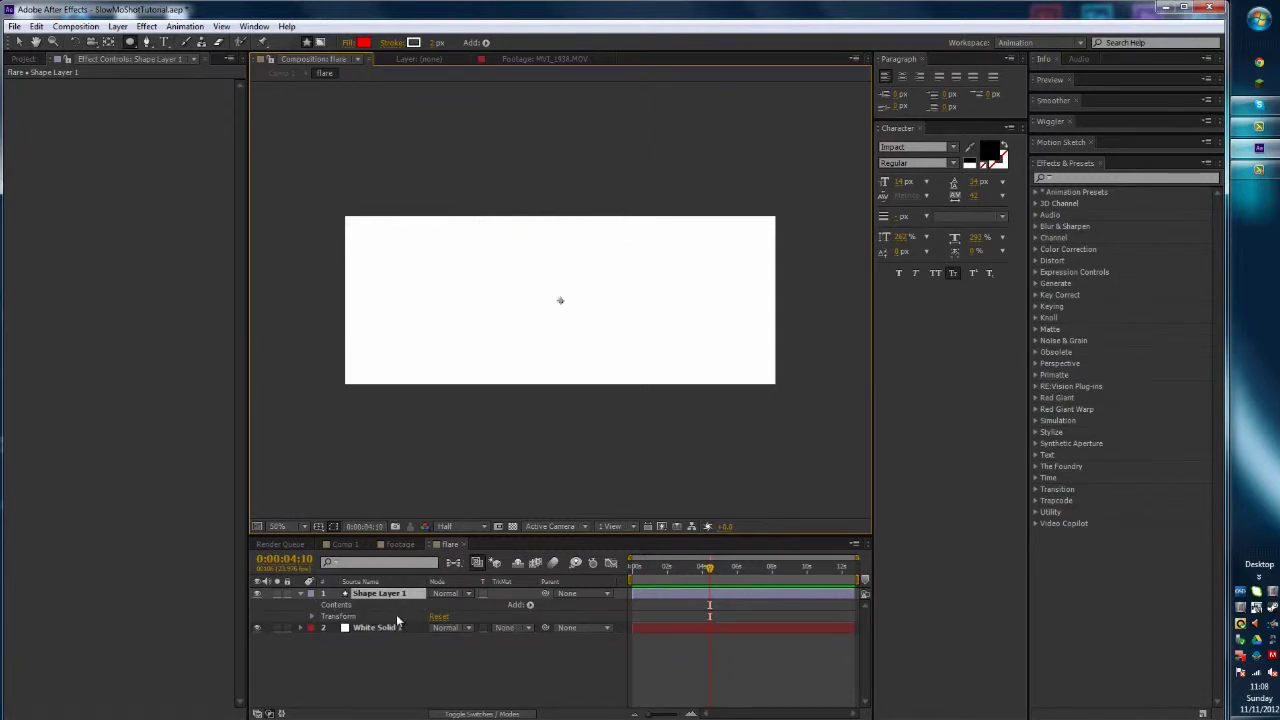
key(Delete)
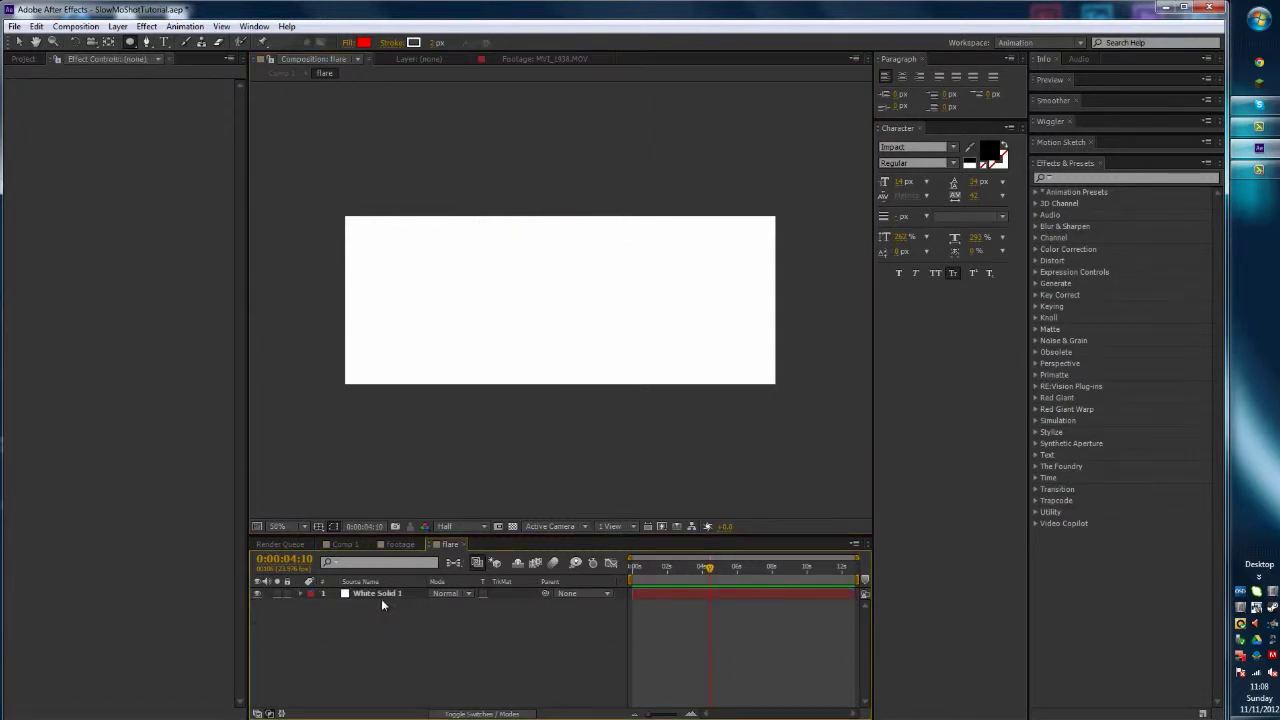
- Draw a centred circular mask on White Solid 1, covering most of the frame's height
click(381, 592)
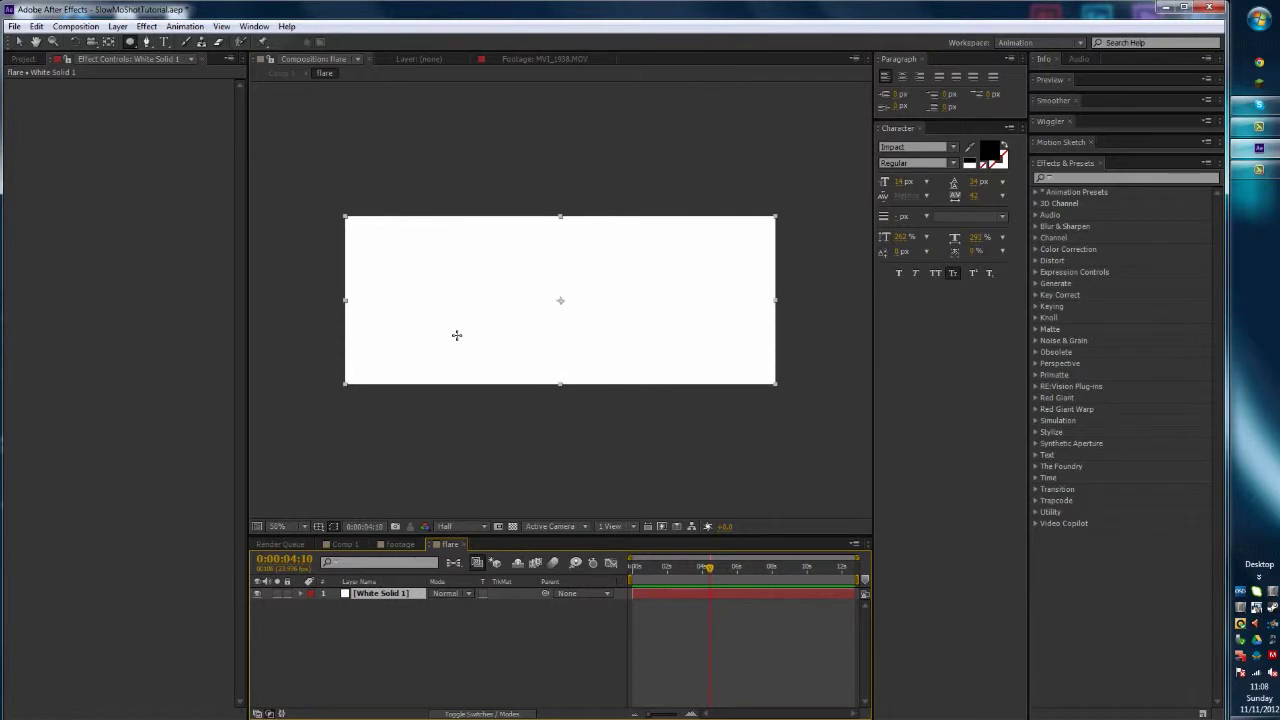
drag(560, 300, 545, 318)
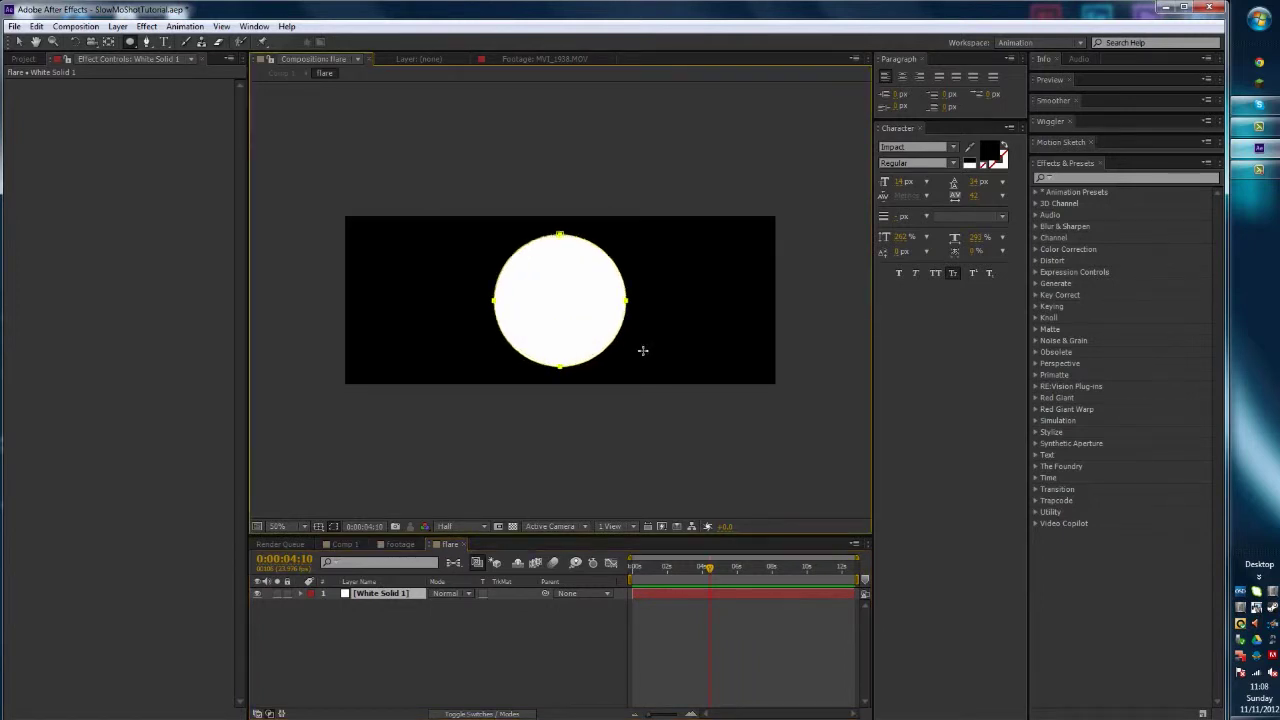
mouse_move(643, 350)
mouse_down()
mouse_move(617, 337)
mouse_move(628, 339)
mouse_up()
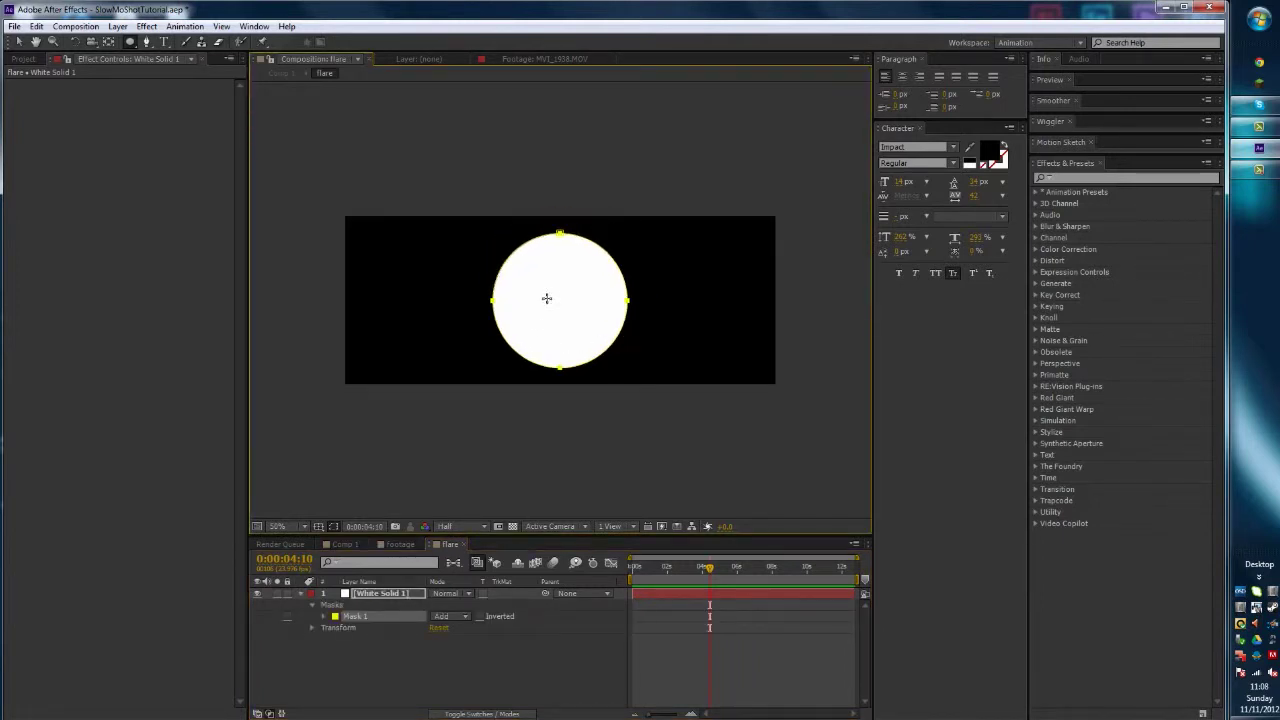
- Add a smaller concentric circular mask inside the first one and set its mode to Subtract, leaving a ring
drag(556, 300, 600, 330)
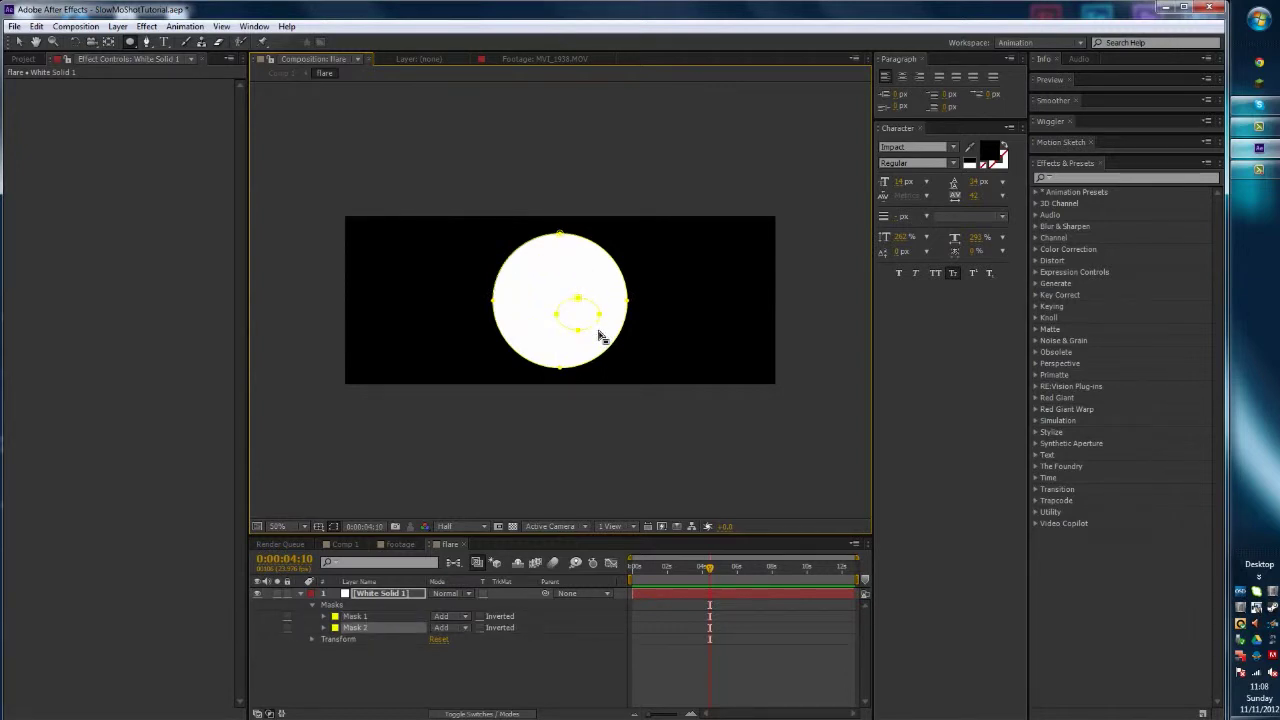
key(Delete)
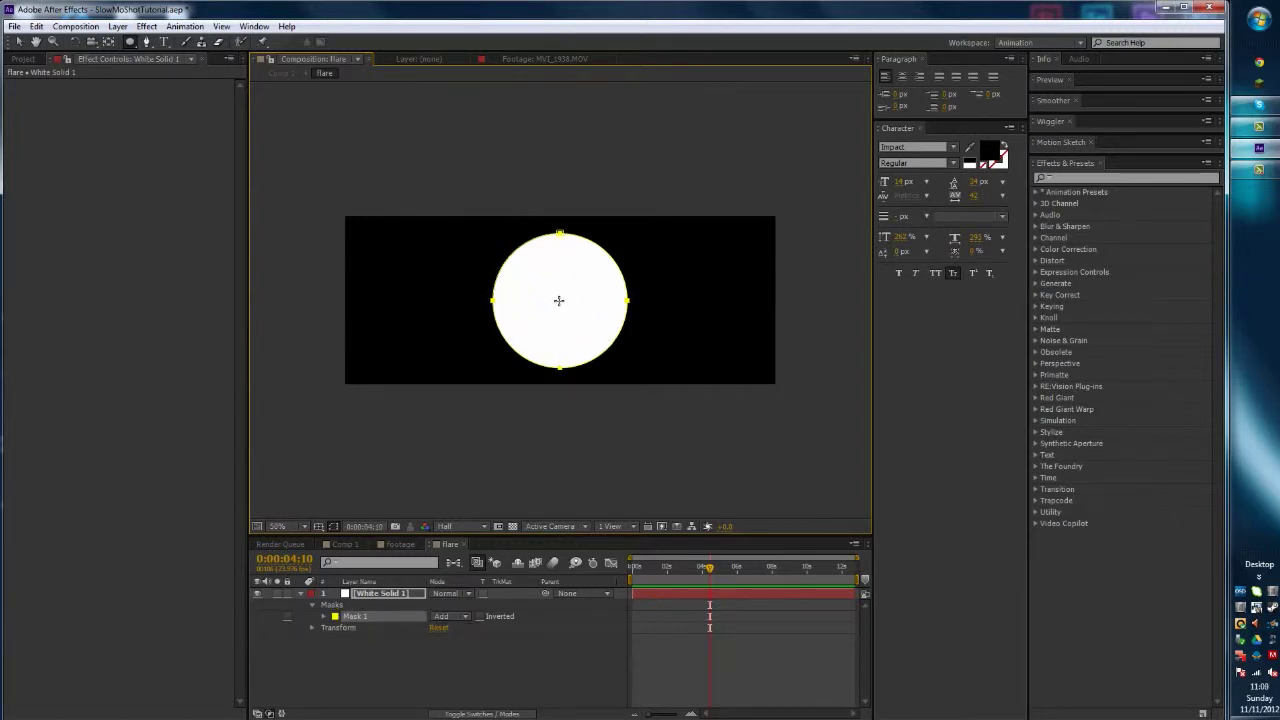
drag(558, 300, 603, 340)
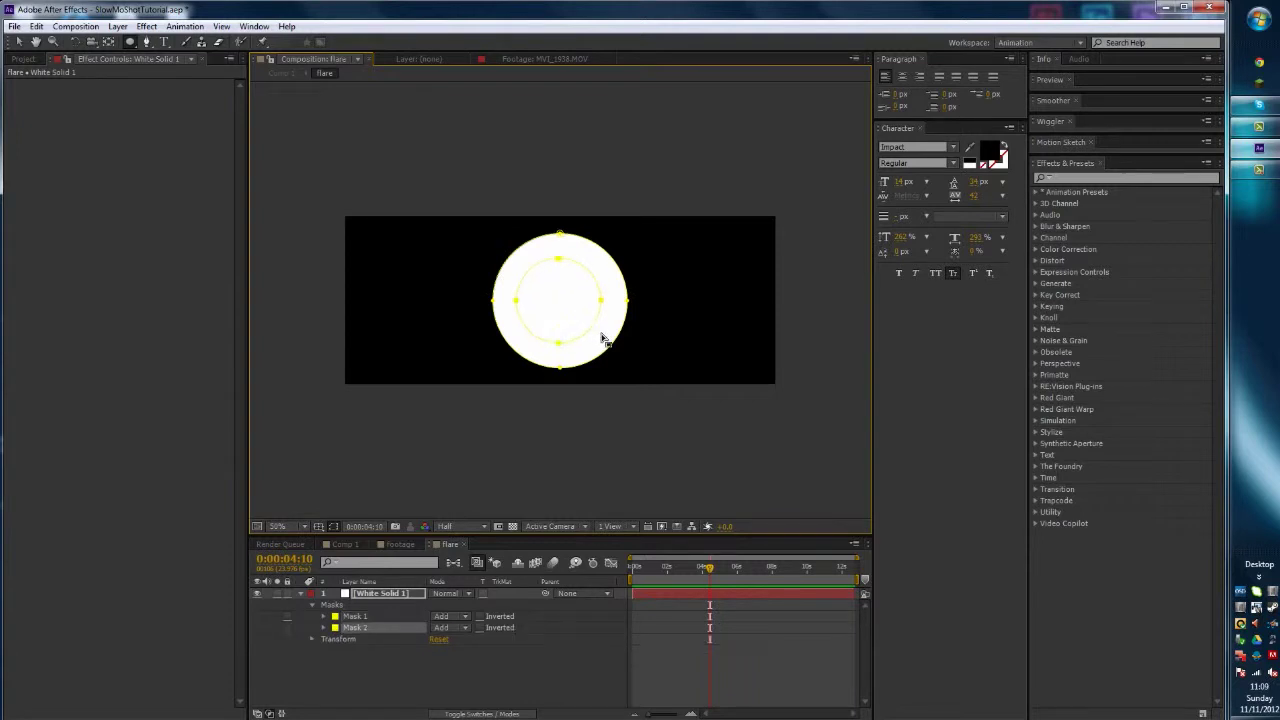
click(455, 633)
click(452, 555)
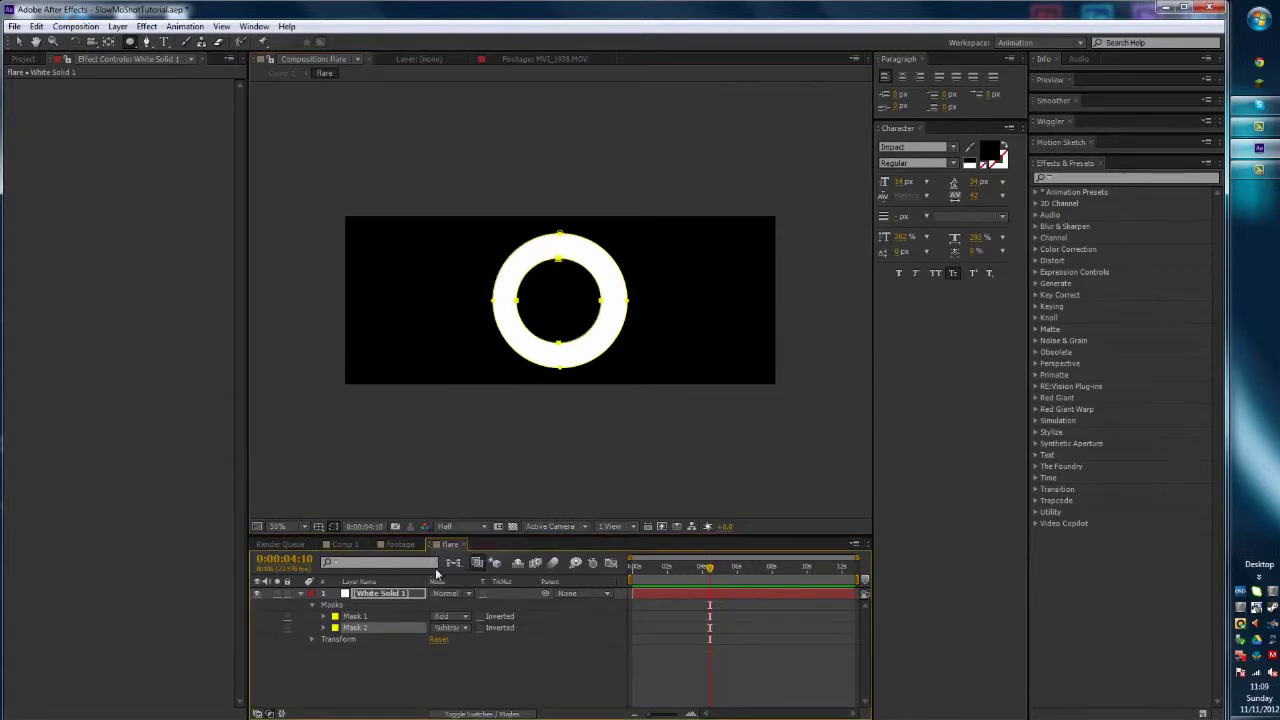
- Link Mask 2's Mask Expansion to Mask 1's Mask Expansion with an expression
click(325, 616)
click(324, 673)
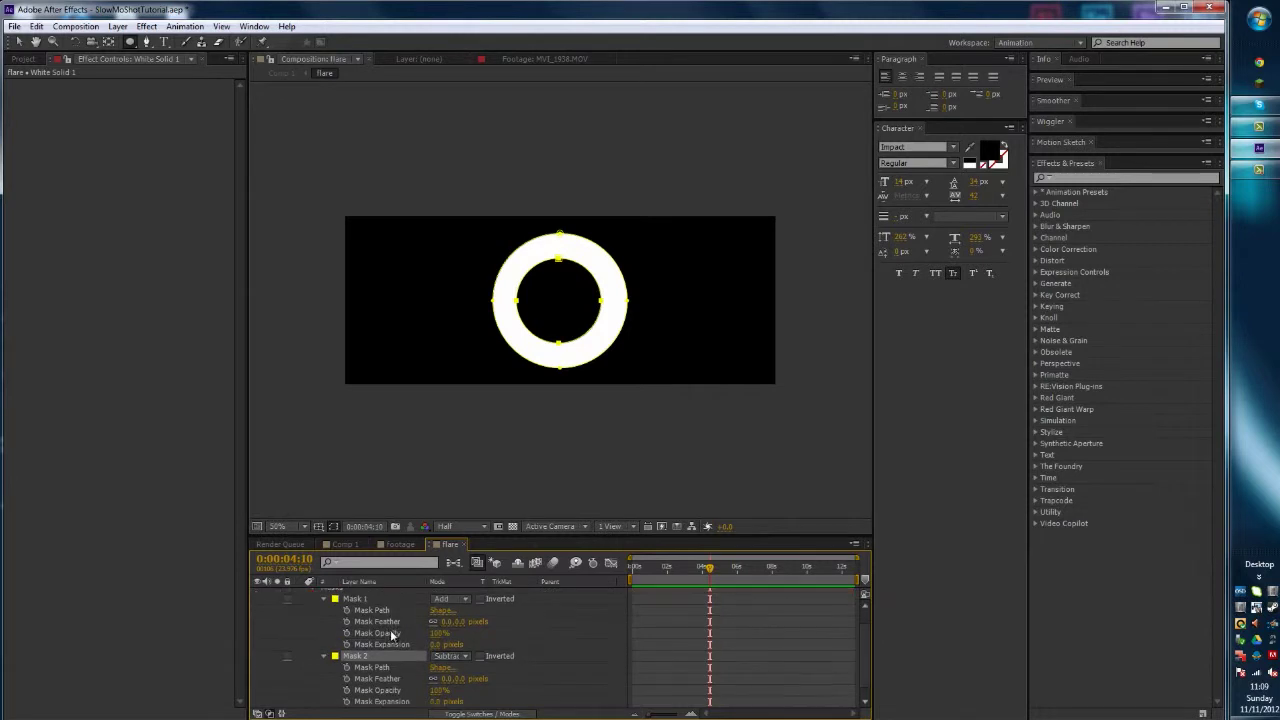
scroll(452, 653, down, 1)
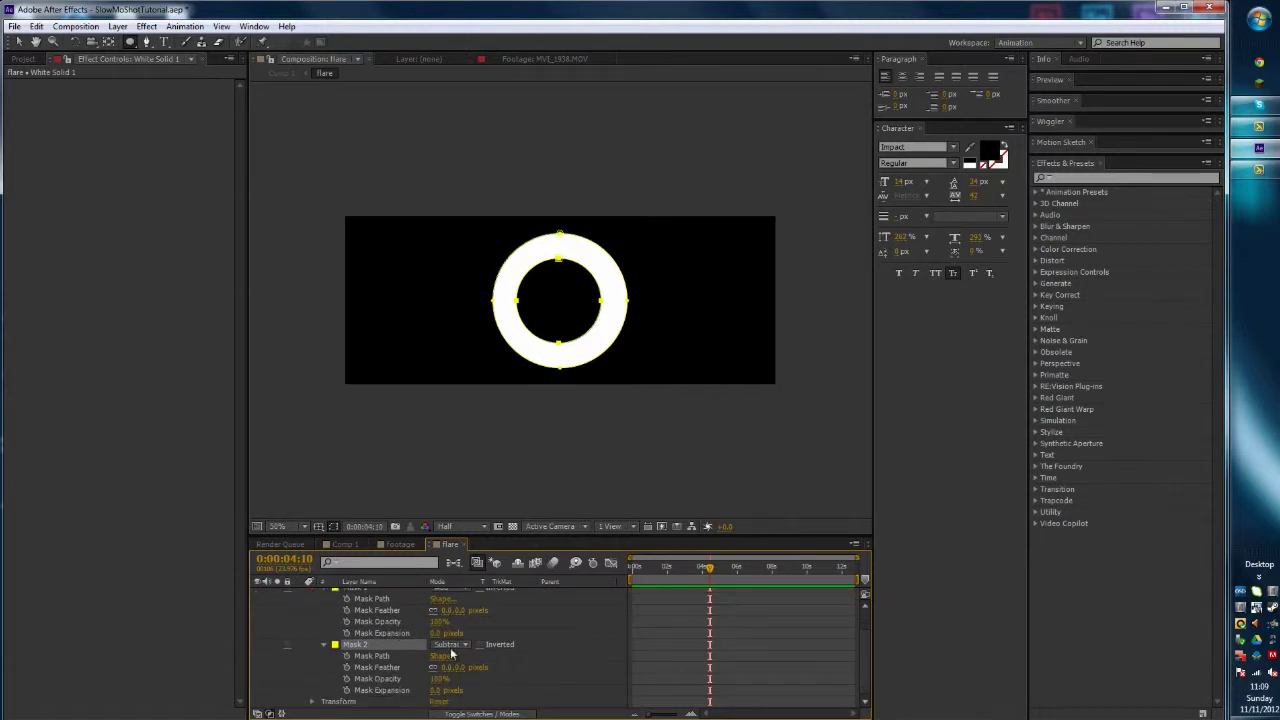
alt+click(346, 690)
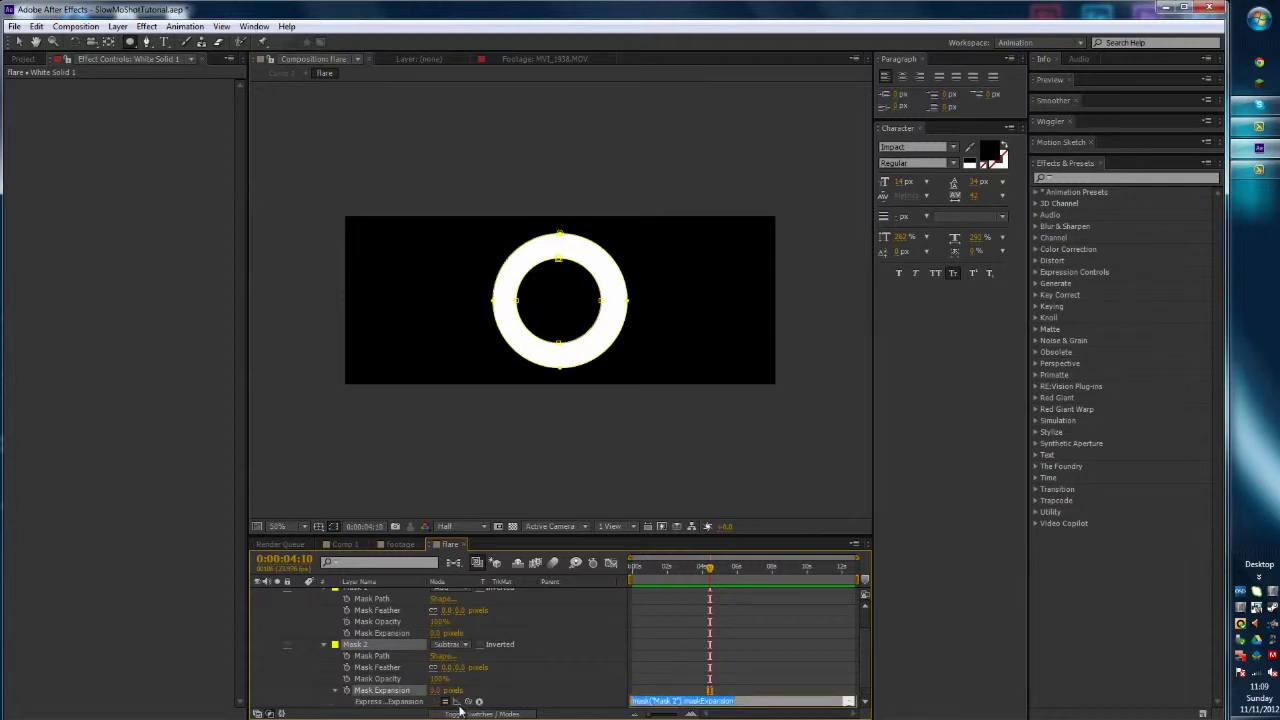
drag(470, 703, 306, 622)
- Keyframe Mask 1's Mask Expansion from -199 pixels near the composition's start to 37 pixels at 0:00:00:15, and preview the expanding ring
click(347, 622)
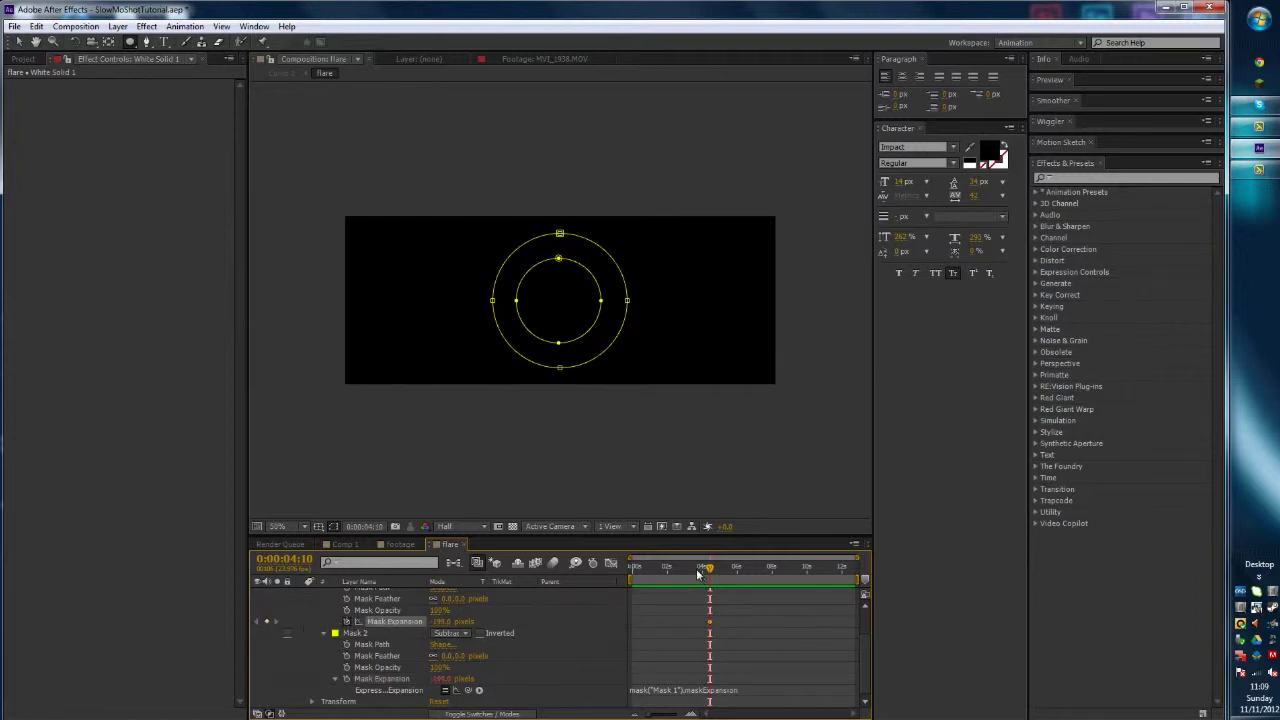
key(Home)
key(Page_Down)
key(Page_Down)
key(Page_Down)
key(Page_Down)
key(Page_Down)
key(Page_Down)
key(Page_Down)
drag(448, 622, 590, 607)
key(Page_Up)
key(Page_Up)
key(Page_Up)
key(Page_Up)
key(Page_Up)
key(Page_Up)
key(Page_Up)
key(Page_Up)
key(Page_Up)
key(Page_Up)
key(Page_Up)
key(Page_Up)
key(Page_Up)
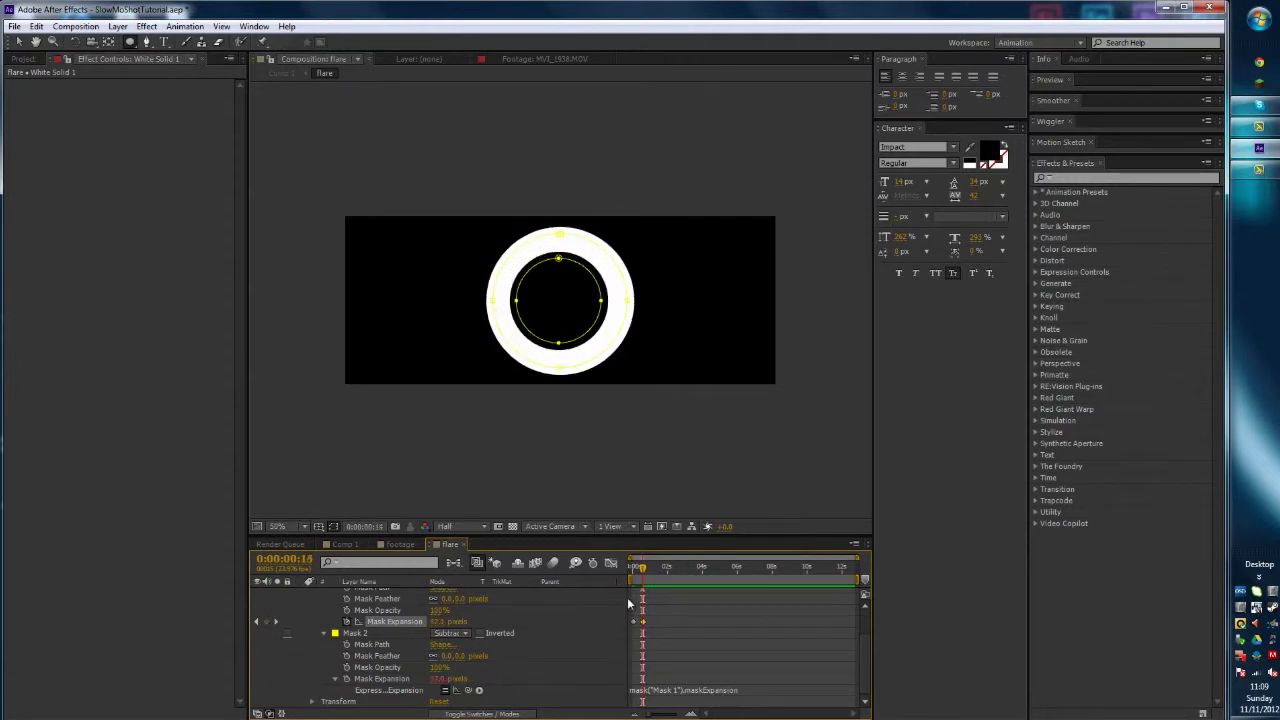
key(Home)
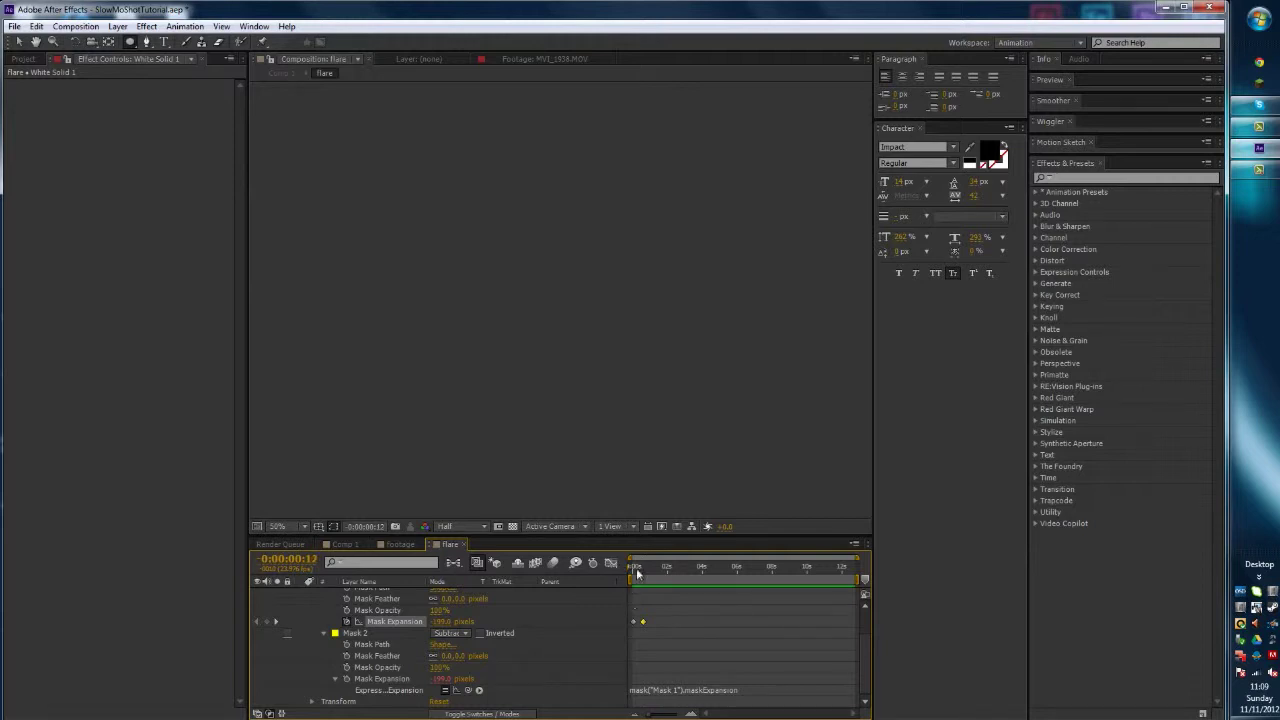
mouse_move(636, 569)
mouse_down()
mouse_move(643, 580)
mouse_move(626, 576)
mouse_move(651, 565)
mouse_move(637, 568)
mouse_up()
key(space)
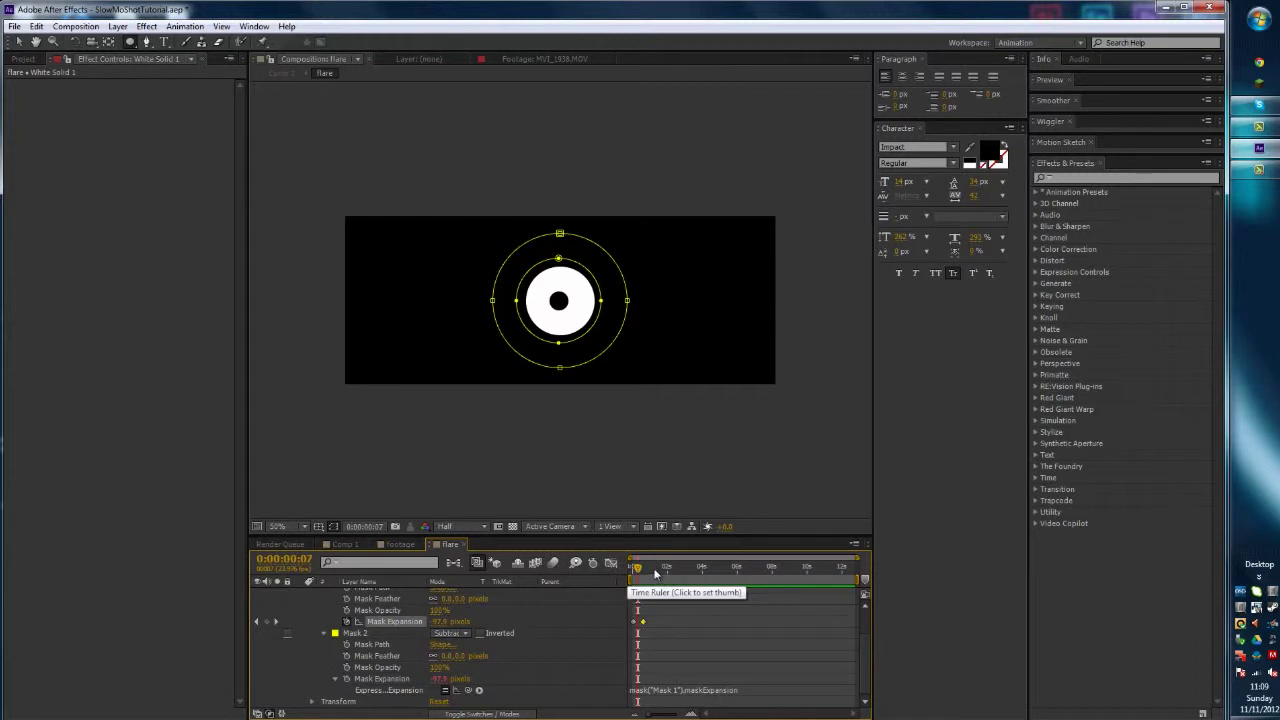
drag(639, 567, 643, 573)
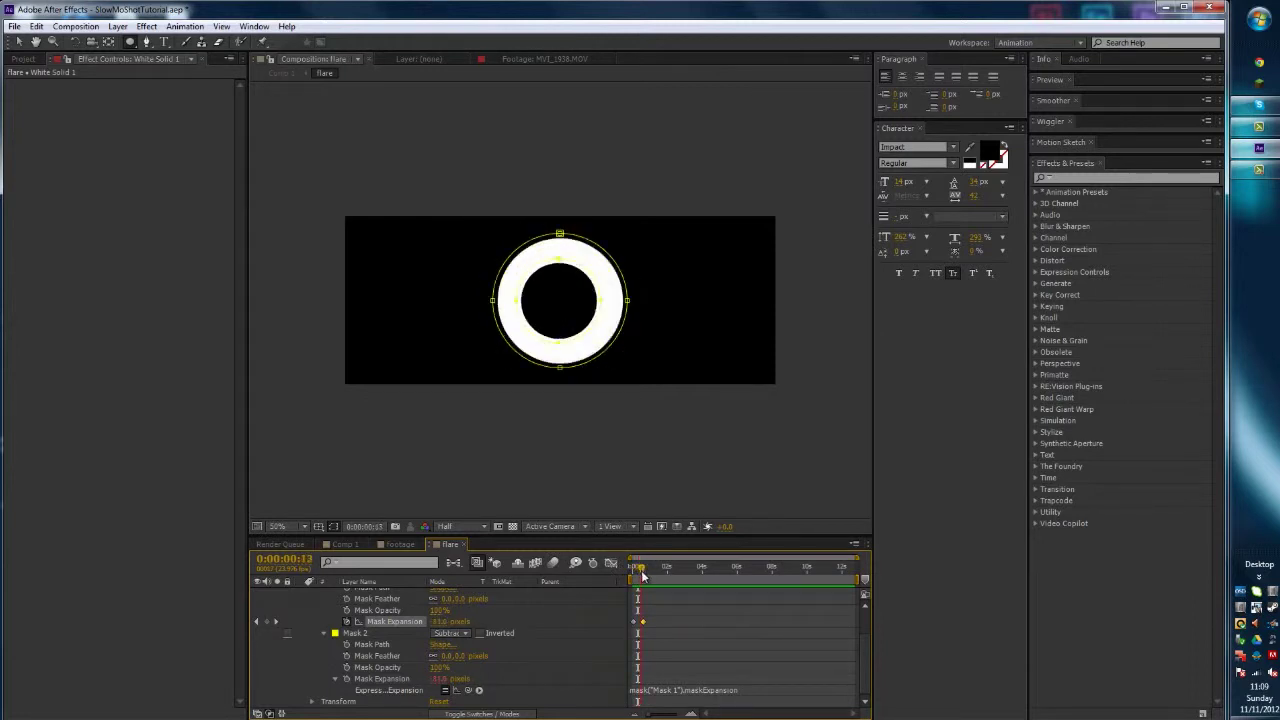
- Apply the Roughen Edges effect to White Solid 1
scroll(591, 309, up, 1)
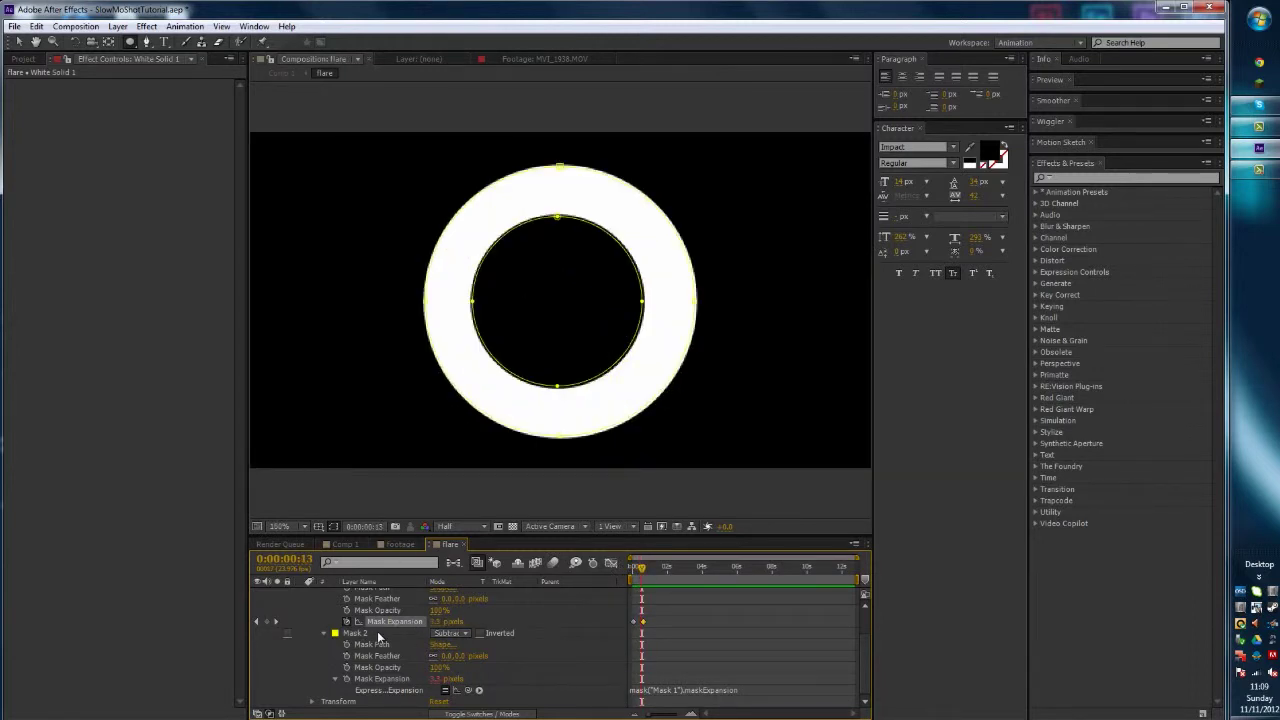
scroll(380, 615, up, 2)
click(382, 594)
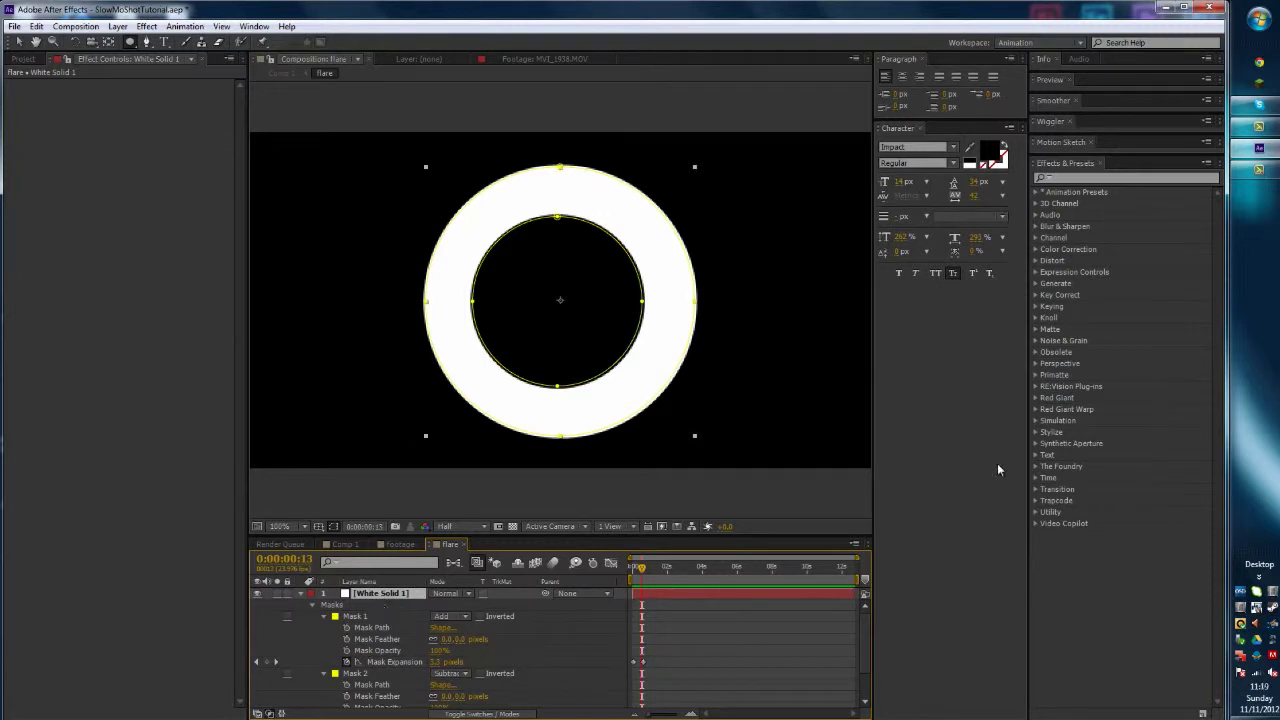
click(1052, 178)
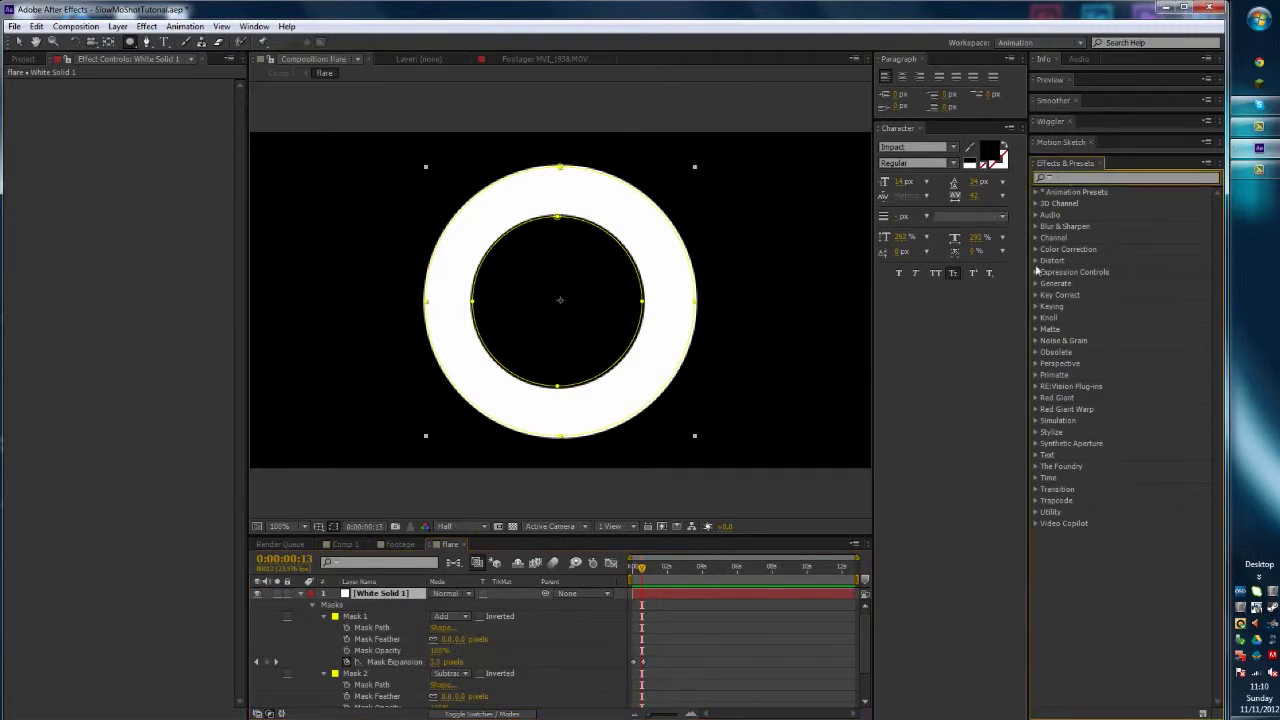
text(rour)
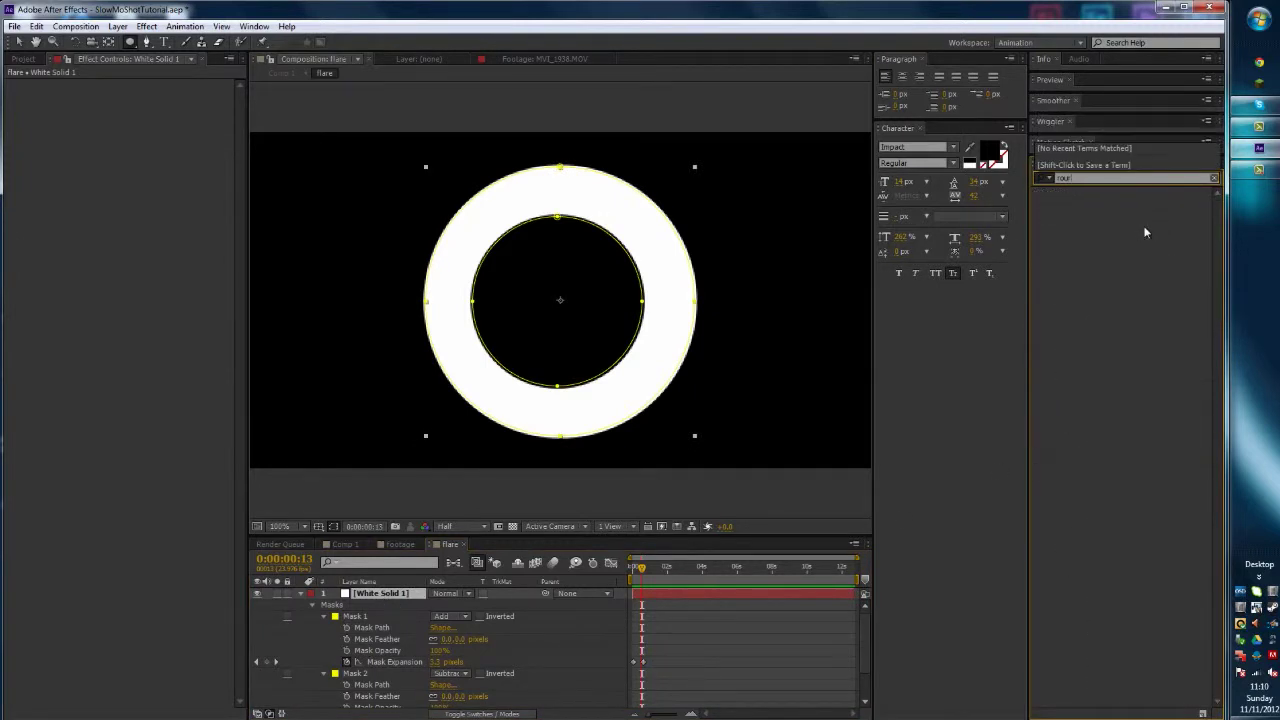
text(e)
key(BackSpace)
drag(1095, 207, 421, 592)
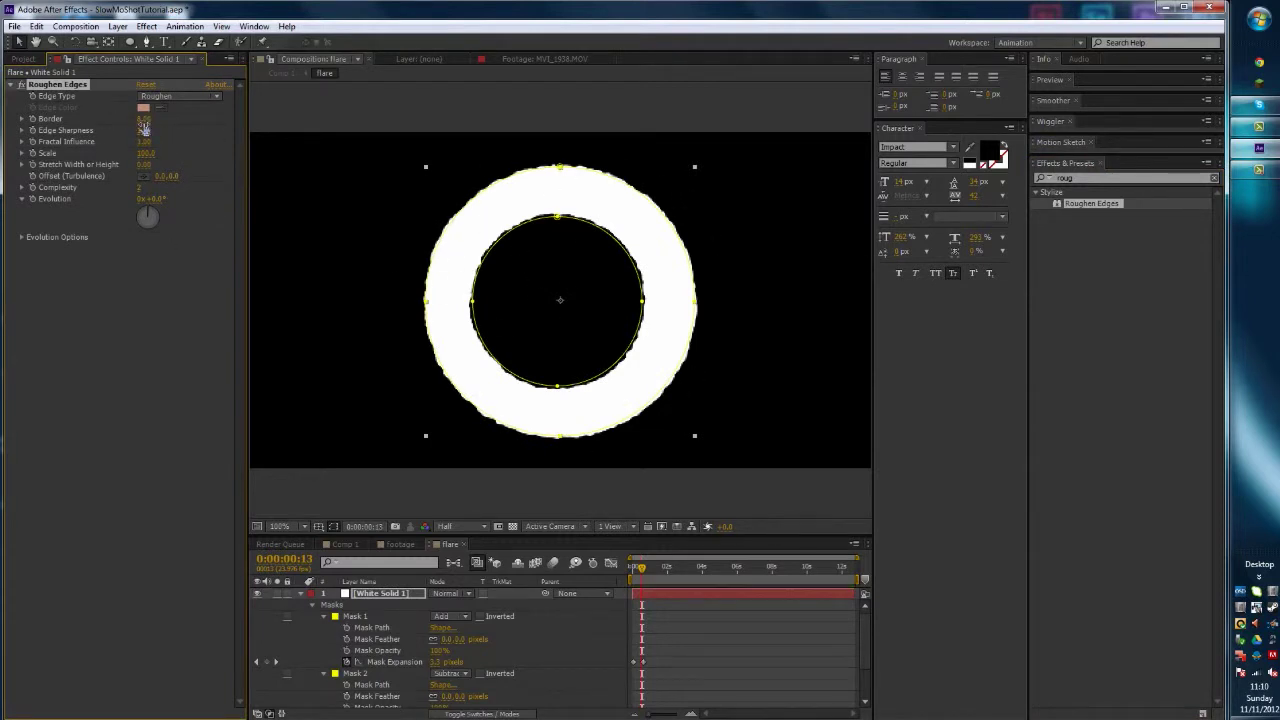
- Set the Roughen Edges Border to about 50 and raise its Complexity for more jagged ring edges
drag(144, 127, 429, 127)
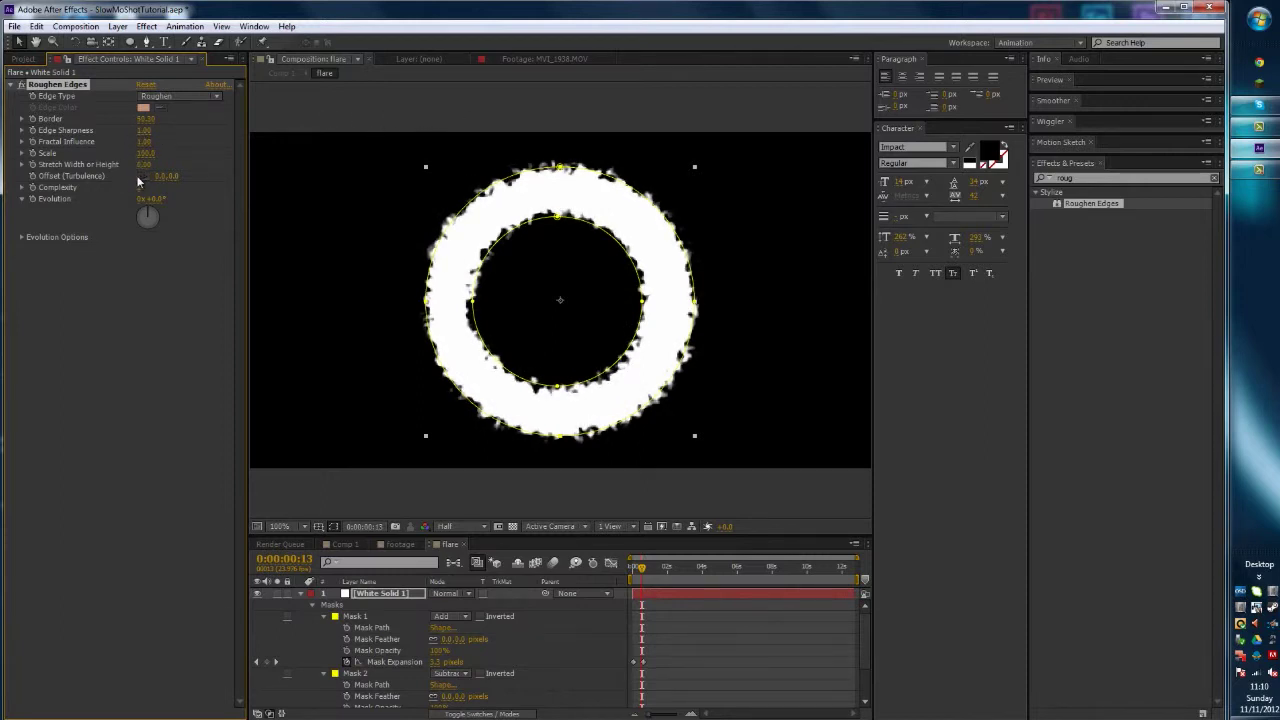
click(143, 187)
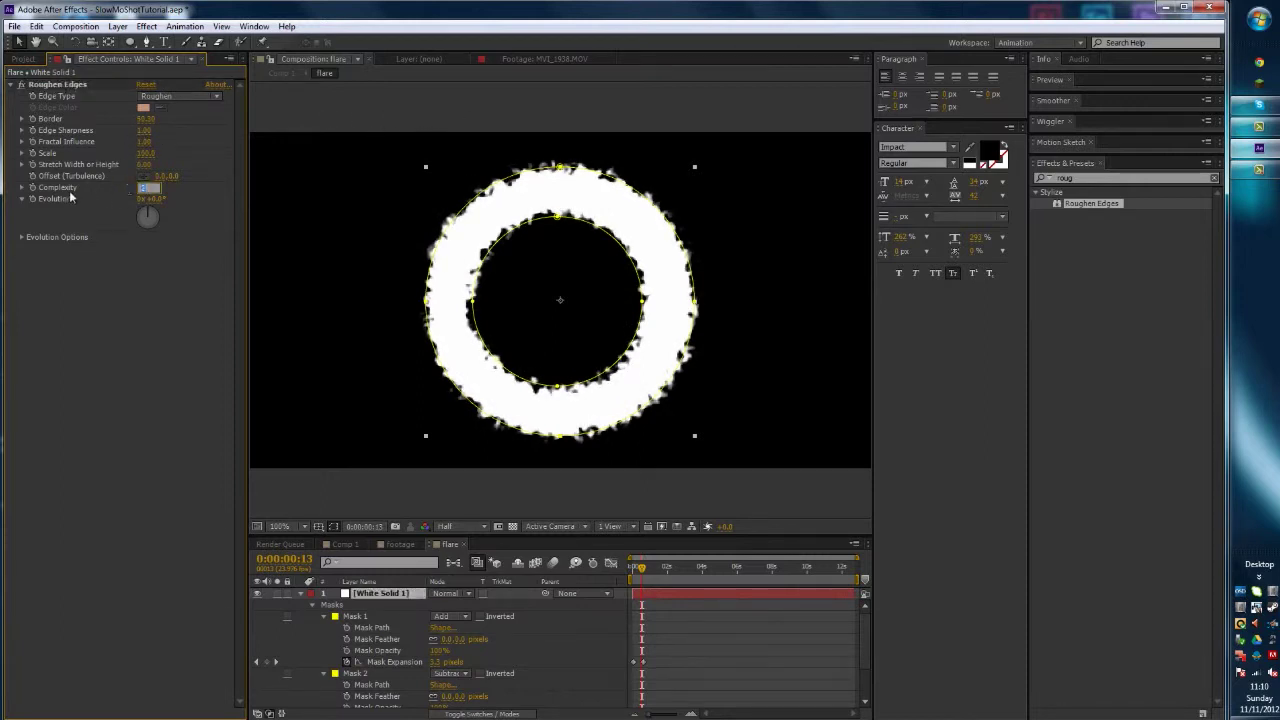
key(Return)
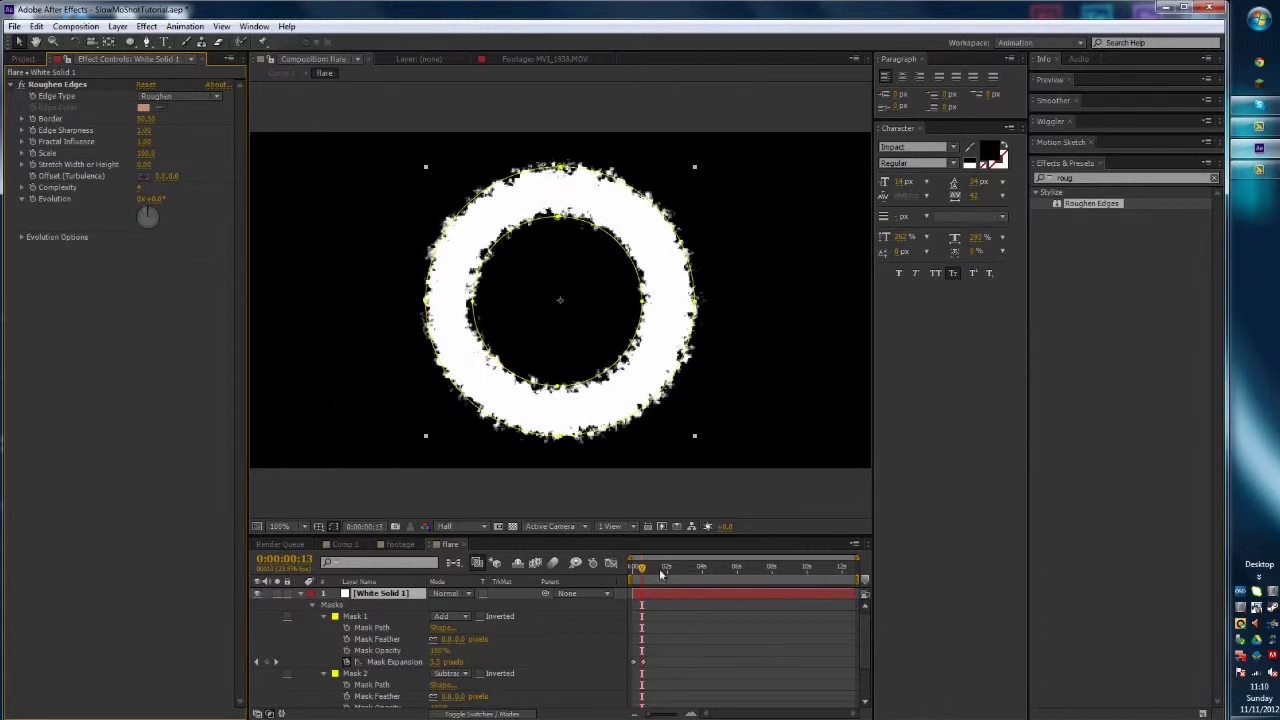
- Keyframe the Roughen Edges Evolution from 0° at 0:00:00:00 to 3x+50.0° at 0:00:00:16
drag(658, 577, 622, 576)
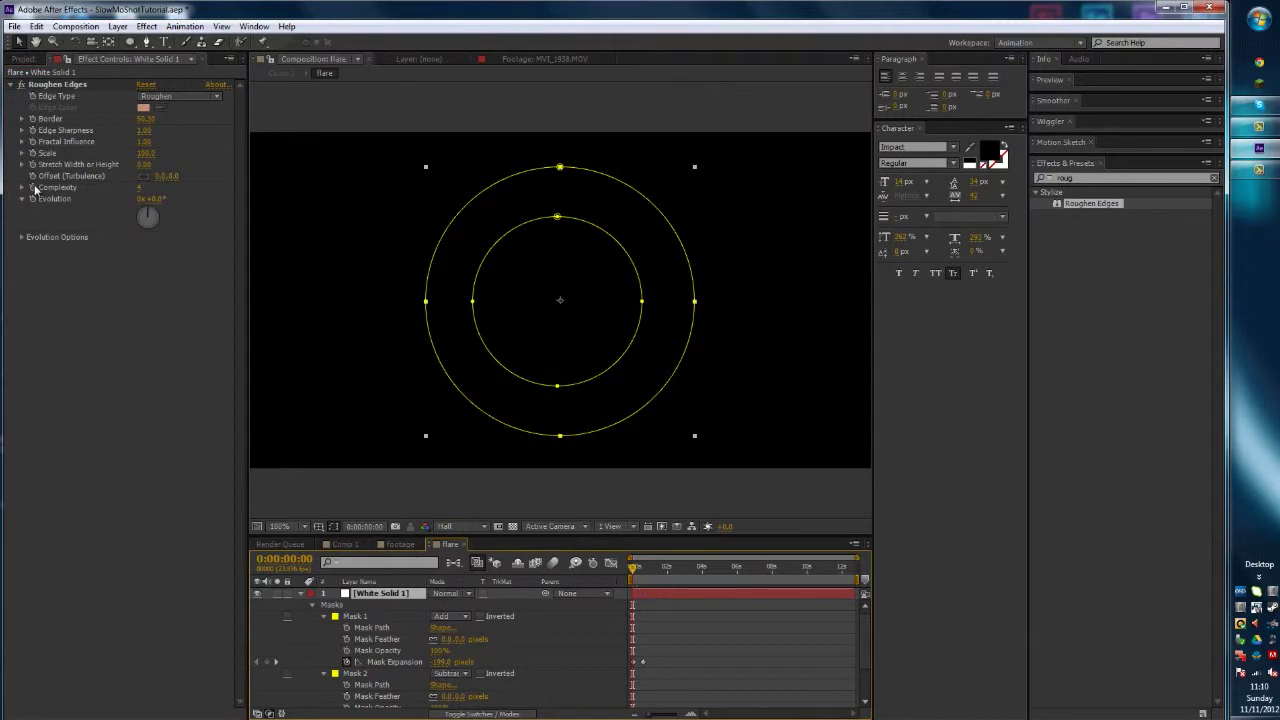
click(32, 200)
key(Return)
click(644, 571)
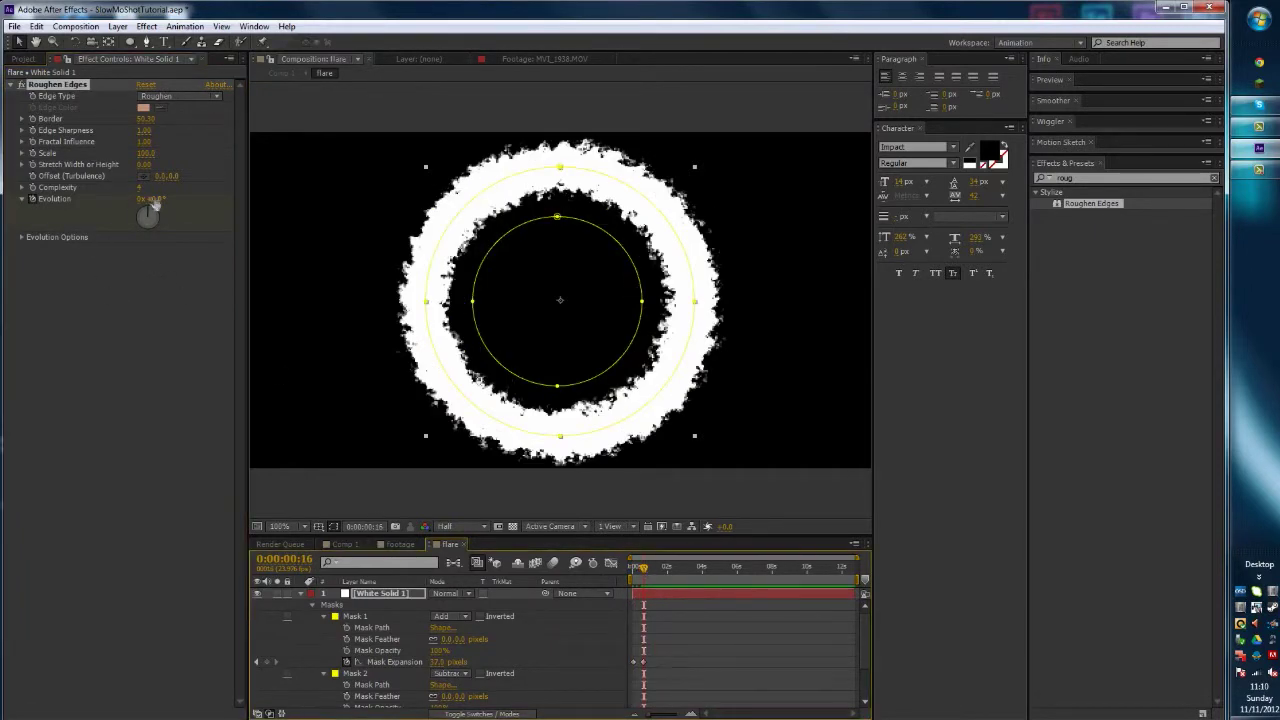
drag(152, 201, 916, 192)
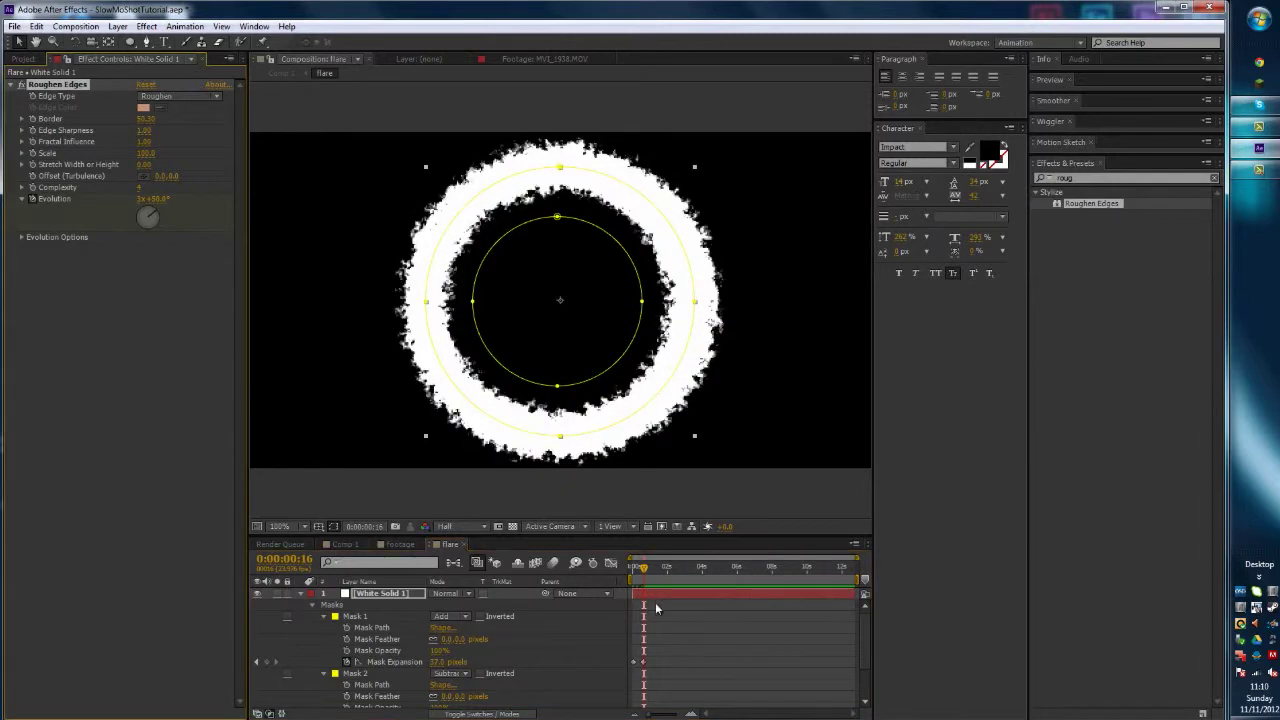
- Play back and step through the first frames of the flare composition to check the expanding ring's roughened edges
drag(643, 569, 634, 568)
key(space)
key(Page_Up)
key(Page_Up)
key(Page_Up)
key(Page_Down)
key(Page_Down)
key(Page_Up)
key(Page_Up)
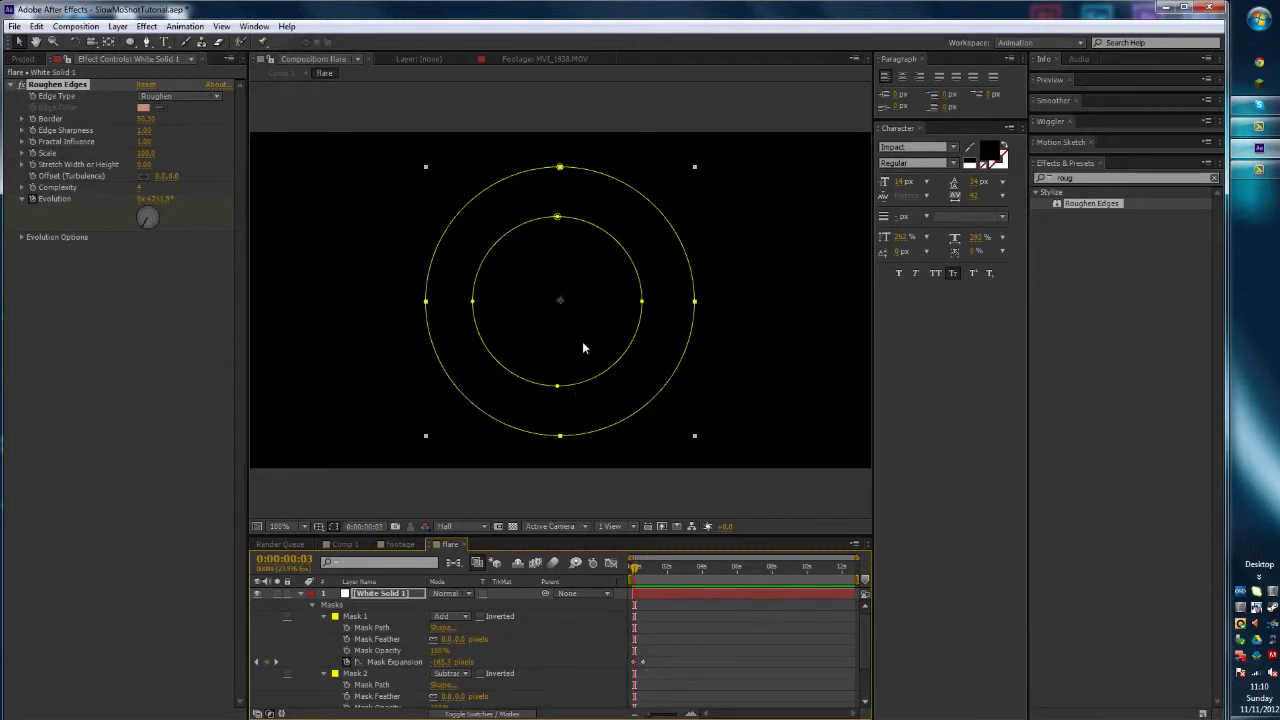
key(Page_Down)
key(Page_Down)
key(Page_Down)
key(Page_Down)
key(Page_Down)
key(Page_Down)
key(Page_Down)
key(Page_Down)
key(Page_Down)
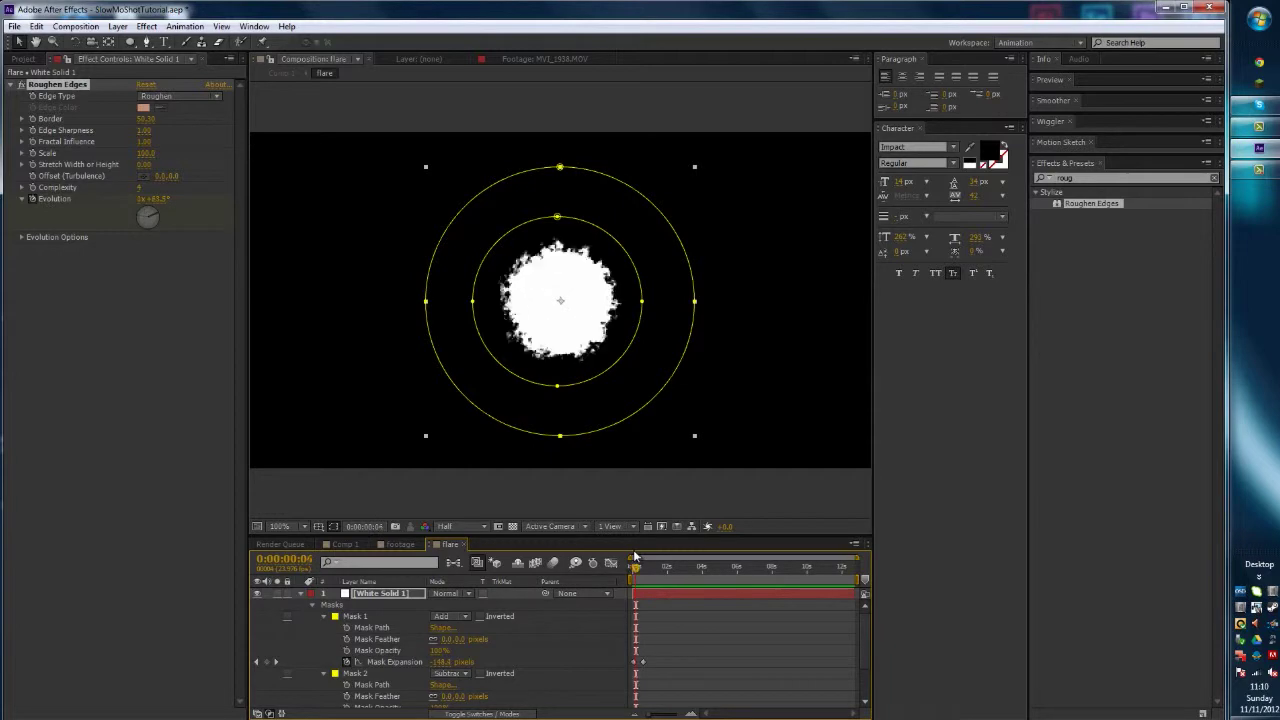
key(Page_Down)
key(Page_Down)
key(Page_Down)
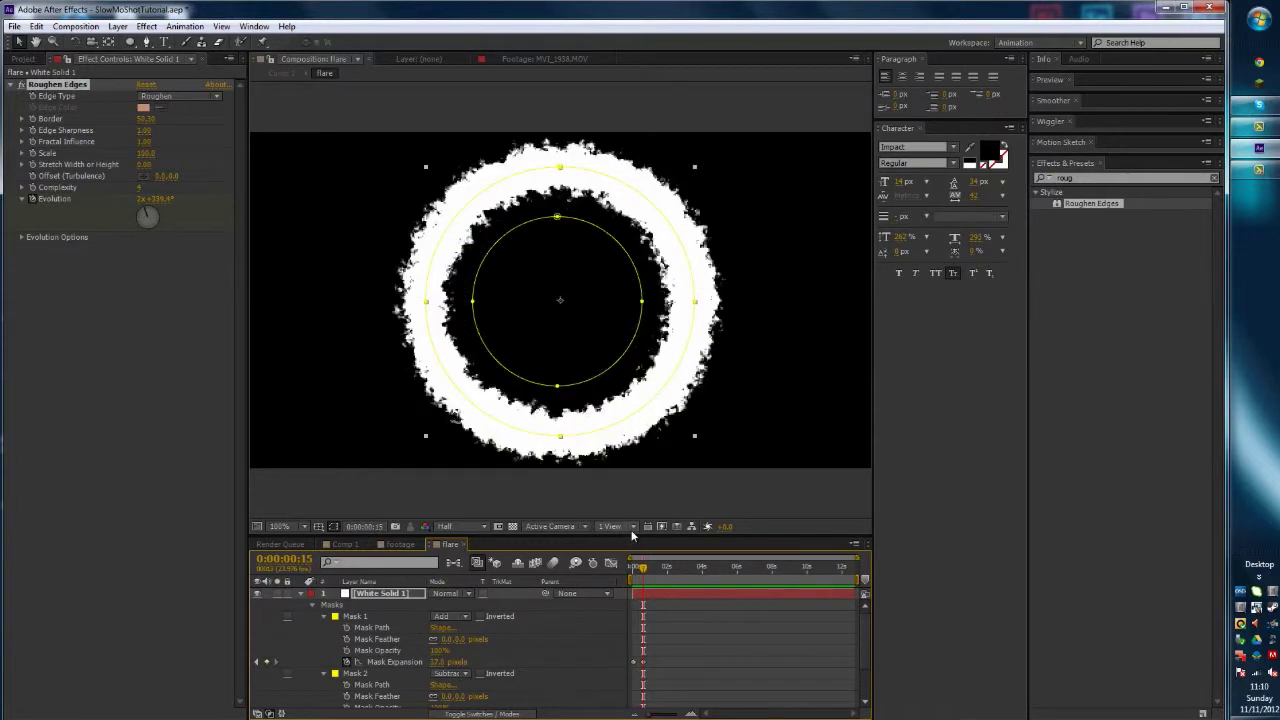
- Set the flare composition's preview resolution to Full
key(Page_Up)
key(Page_Up)
key(Page_Up)
key(Page_Up)
key(Page_Up)
key(Page_Up)
click(462, 526)
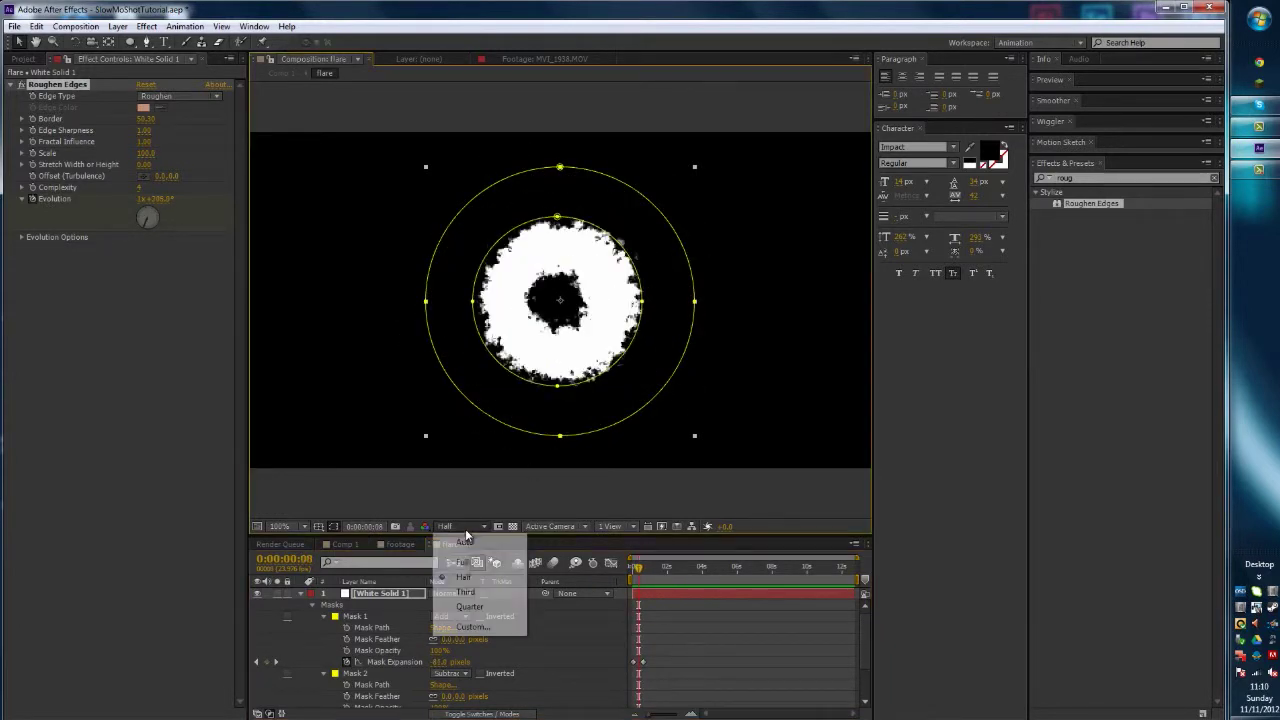
click(472, 560)
- Step back and forth through the flare composition's first frames to examine the rough ring's growth at full resolution
key(Page_Down)
key(Page_Down)
key(Page_Down)
key(Page_Down)
key(Page_Down)
key(Page_Down)
key(Page_Down)
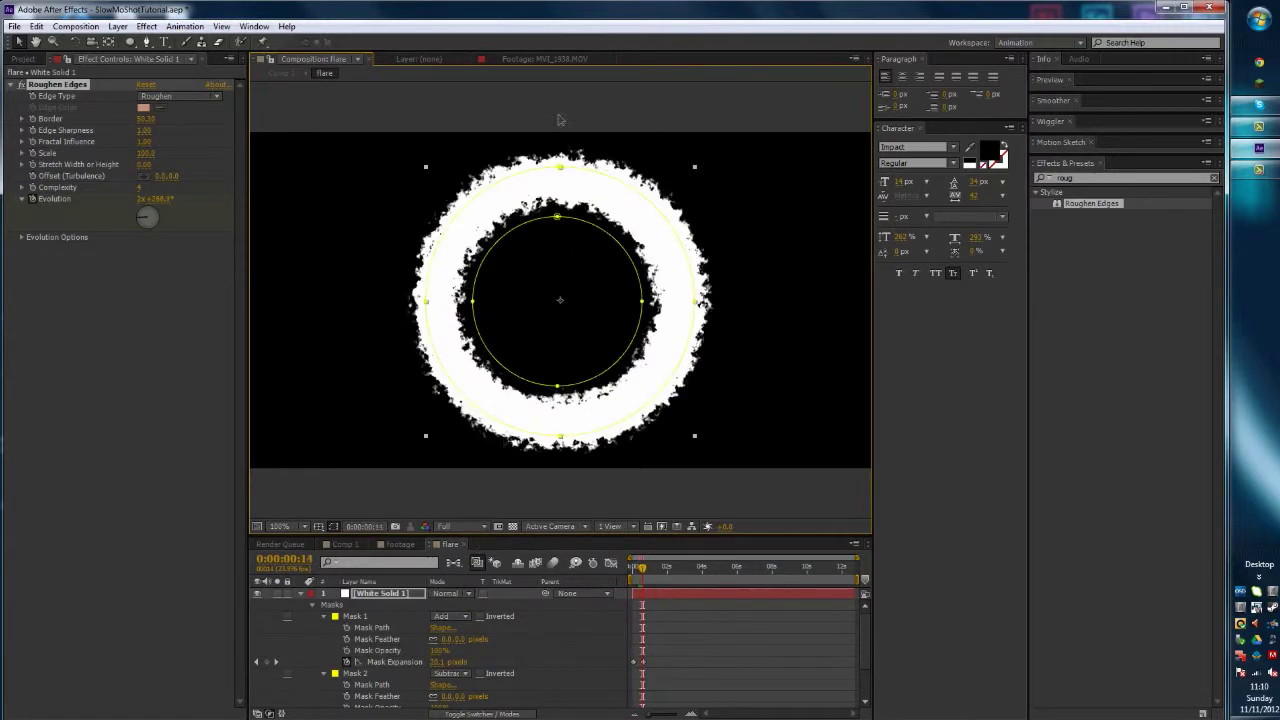
key(Page_Up)
key(Page_Up)
key(Page_Up)
key(Page_Up)
key(Page_Up)
key(Page_Up)
key(Page_Up)
key(Page_Up)
key(Page_Up)
key(Page_Up)
key(Page_Up)
key(Page_Up)
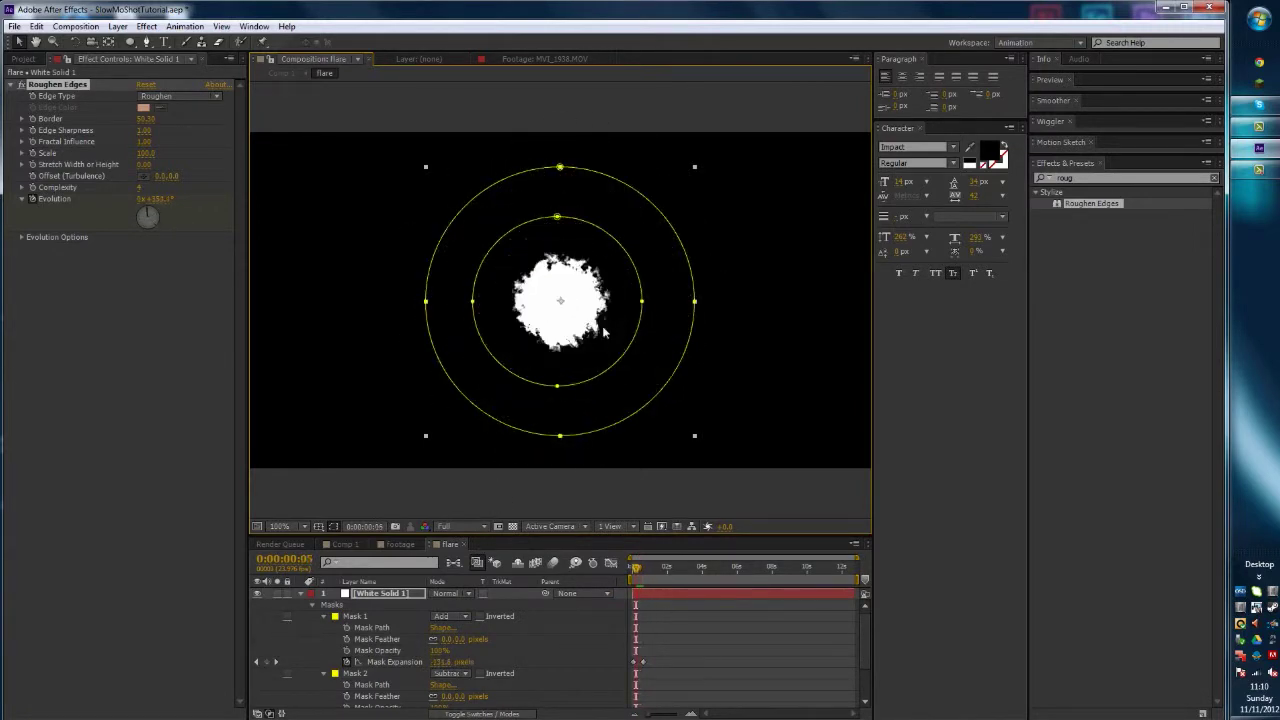
key(Page_Down)
key(Page_Down)
key(Page_Down)
key(Page_Down)
key(Page_Down)
key(Page_Down)
key(Page_Down)
key(Page_Down)
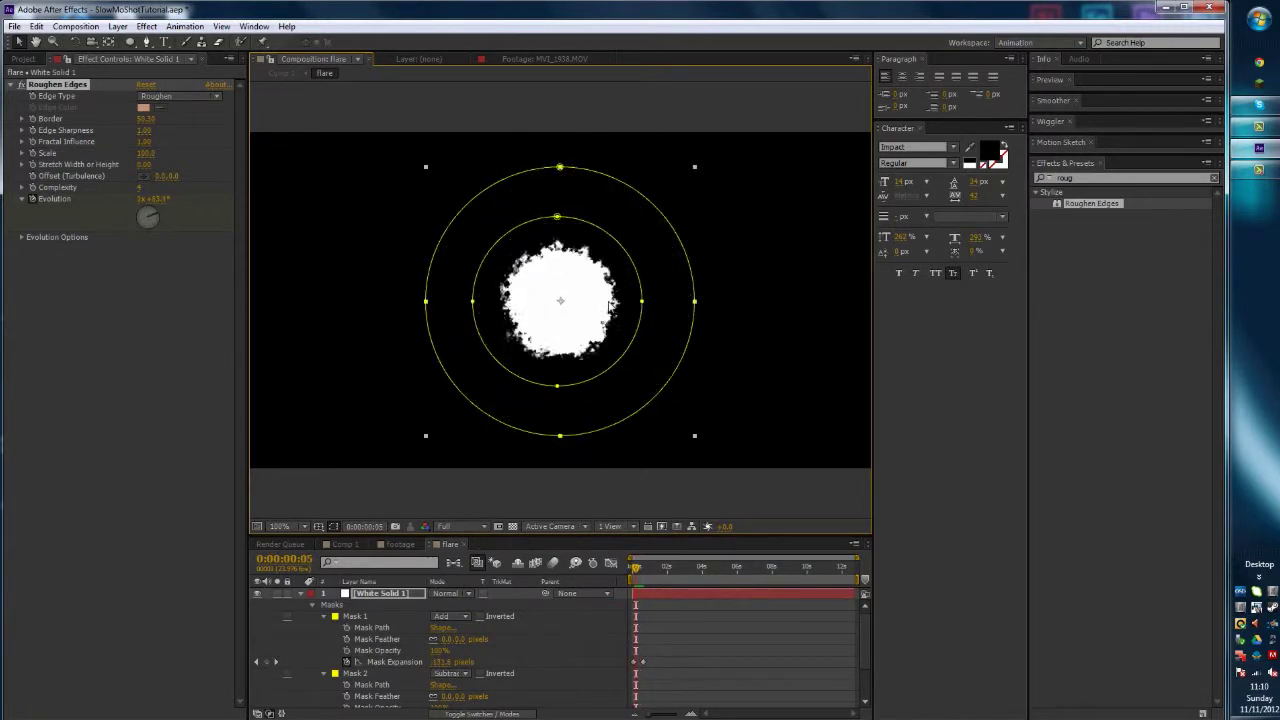
key(Page_Down)
key(Page_Up)
key(Page_Up)
key(Page_Up)
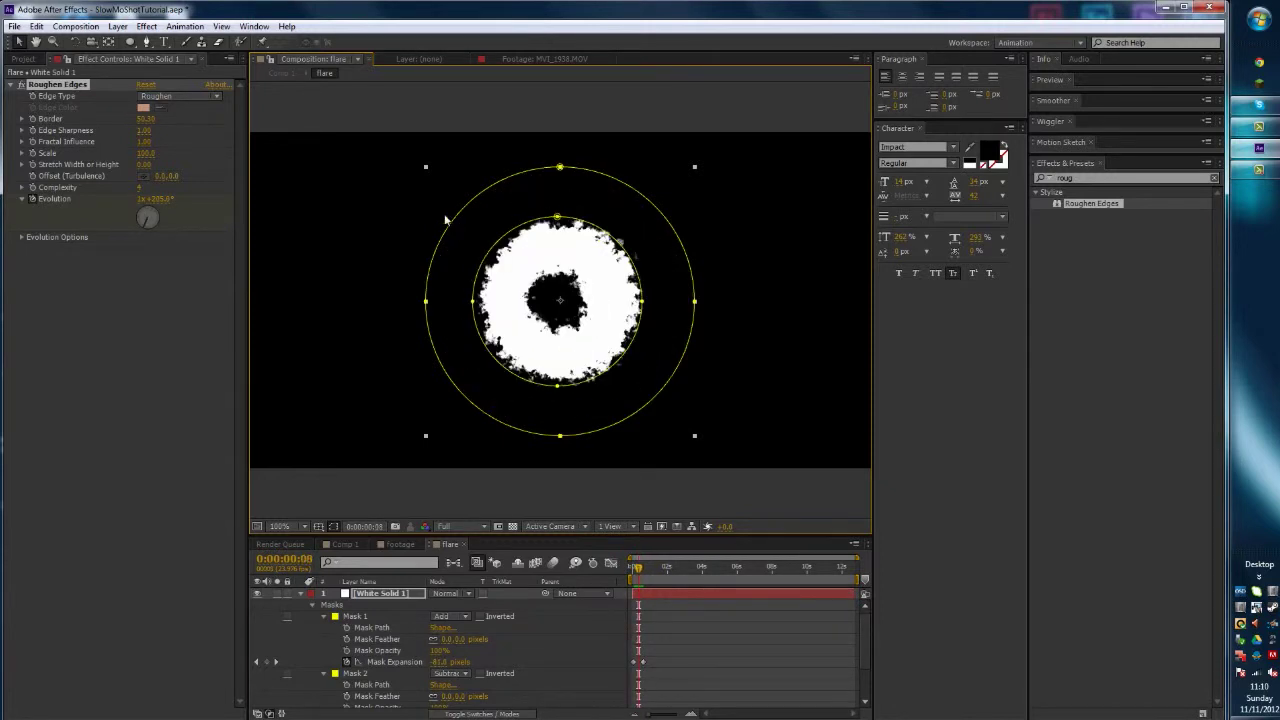
- At 0:00:00:12, pull the left, top and right points of Mask 2 inward to narrow the ring's hole
key(Page_Down)
key(Page_Down)
key(Page_Down)
drag(475, 303, 495, 300)
drag(563, 224, 570, 237)
drag(641, 300, 622, 302)
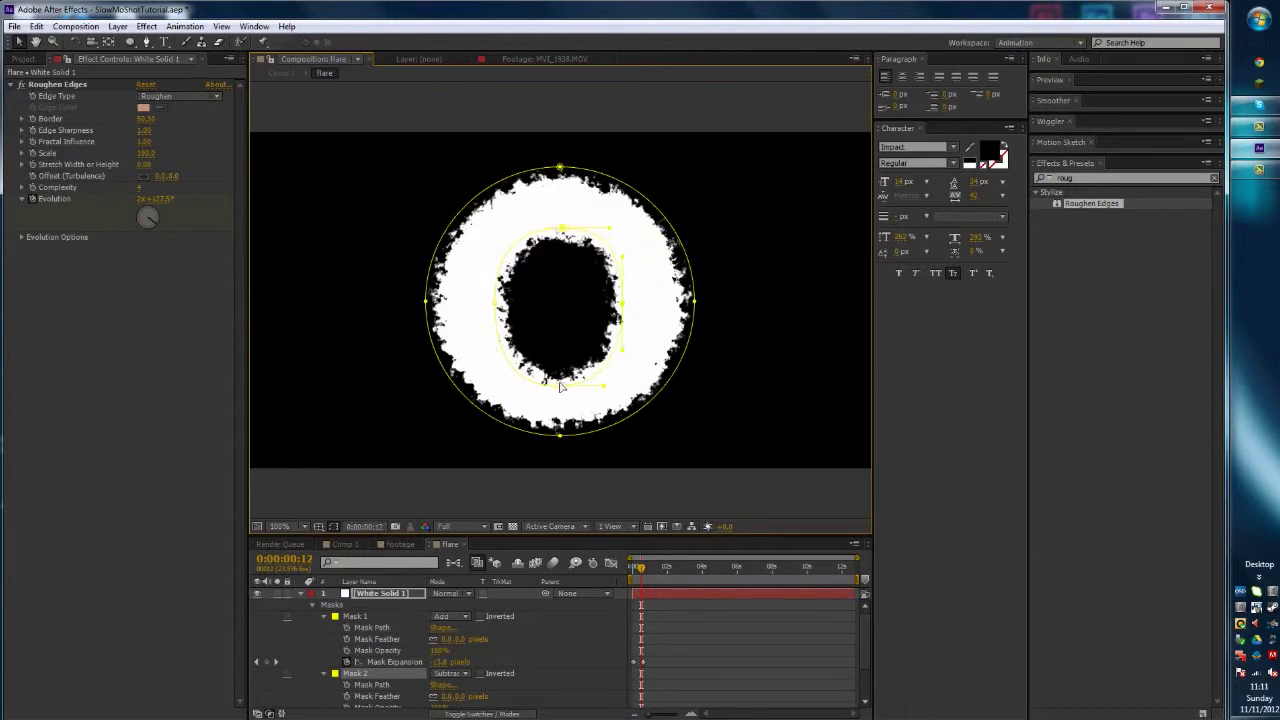
- Pull Mask 2's bottom point toward the lower left and reshape its curve to cut through the ring, checking the result in playback
drag(561, 386, 490, 402)
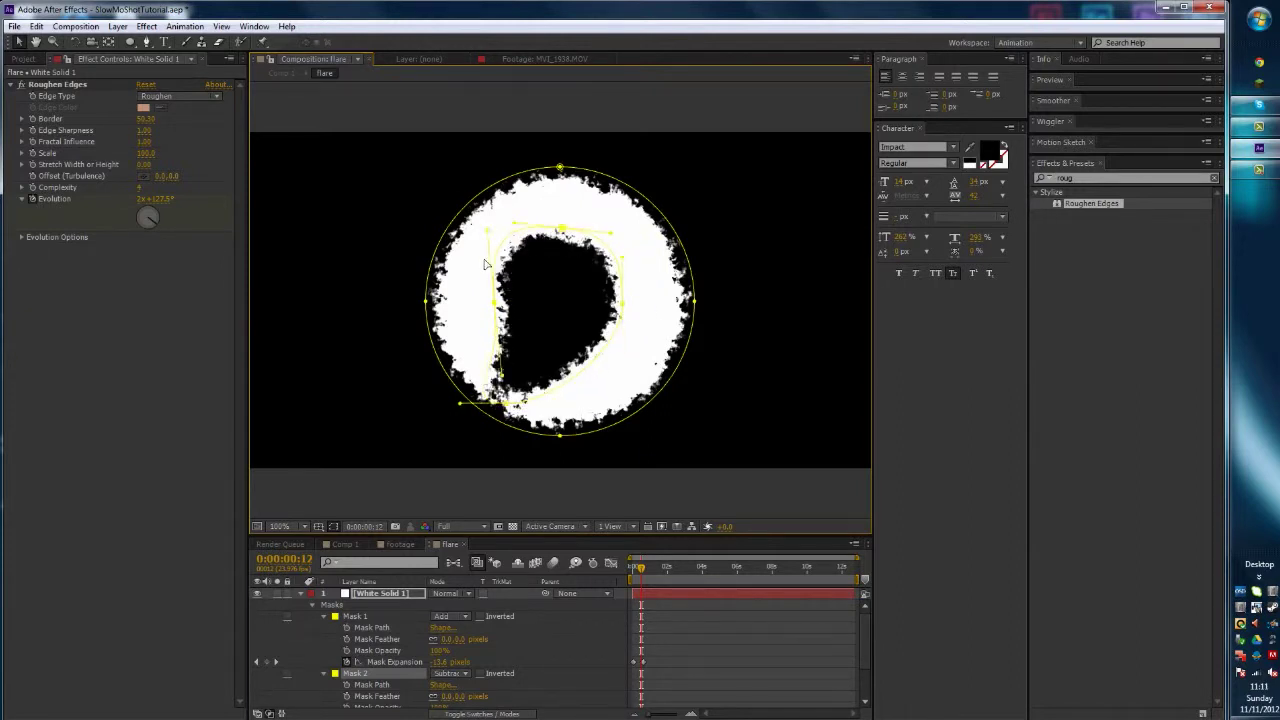
mouse_move(488, 231)
mouse_down()
mouse_move(443, 191)
mouse_move(500, 226)
mouse_move(474, 225)
mouse_up()
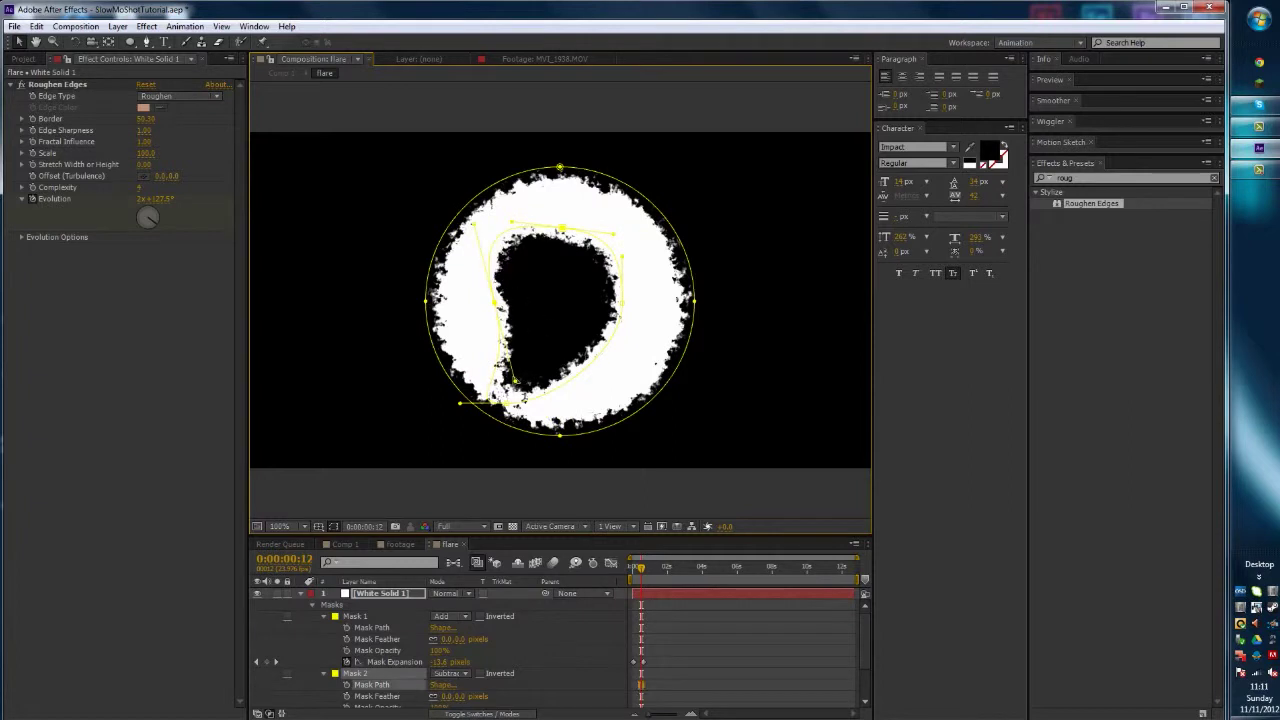
click(505, 394)
drag(498, 401, 520, 397)
key(space)
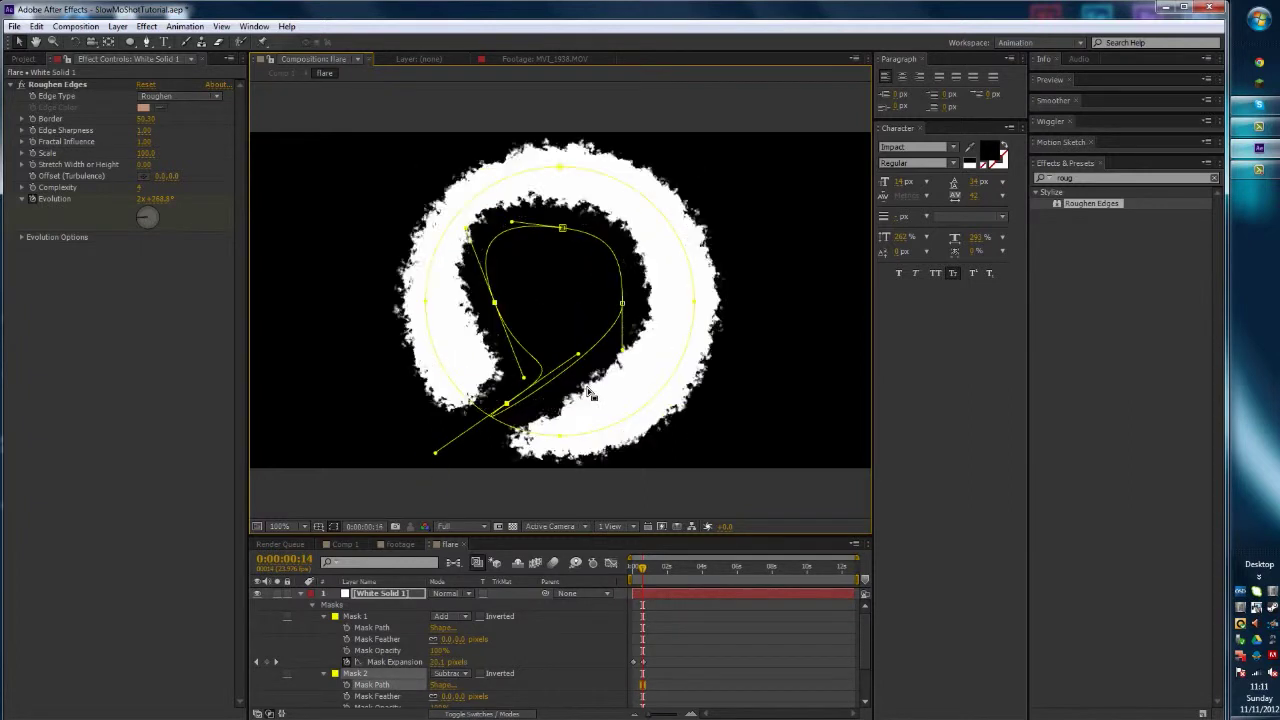
key(Page_Down)
key(Page_Down)
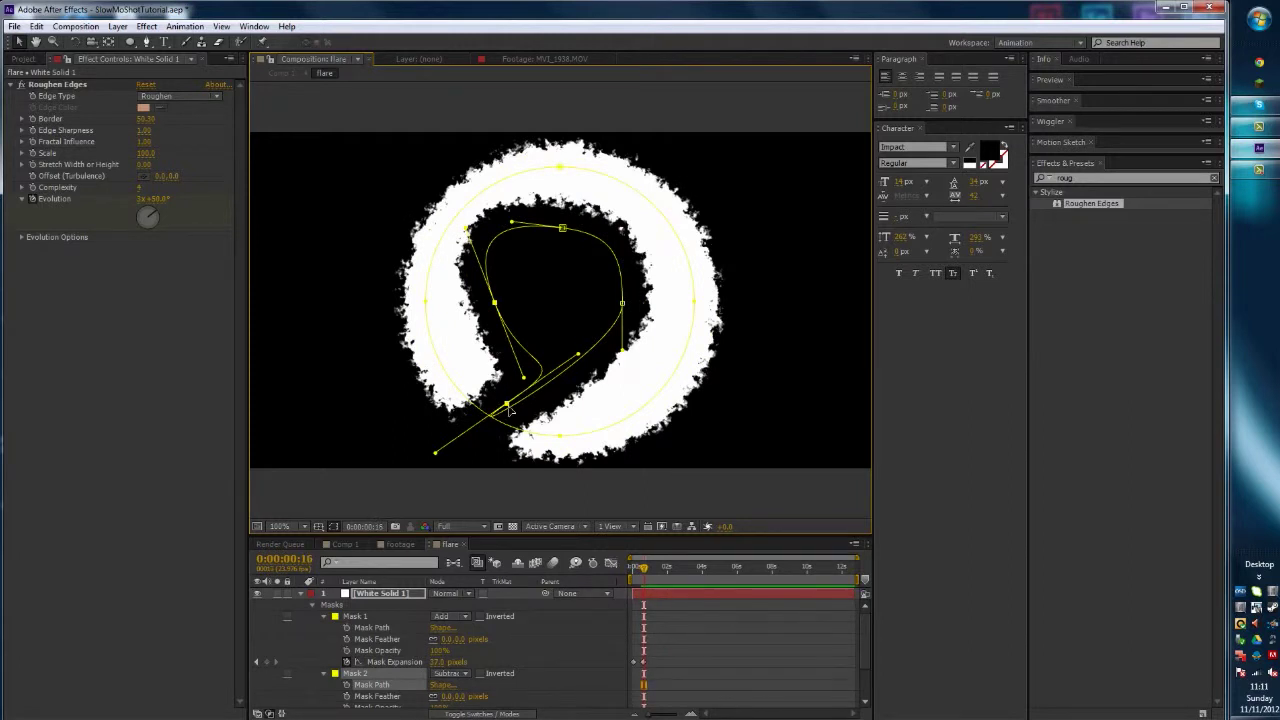
- At 0:00:00:16, reposition Mask 2's left and bottom points and their handles to form an irregular, lopsided hole inside the ring
drag(508, 406, 505, 329)
drag(515, 411, 580, 414)
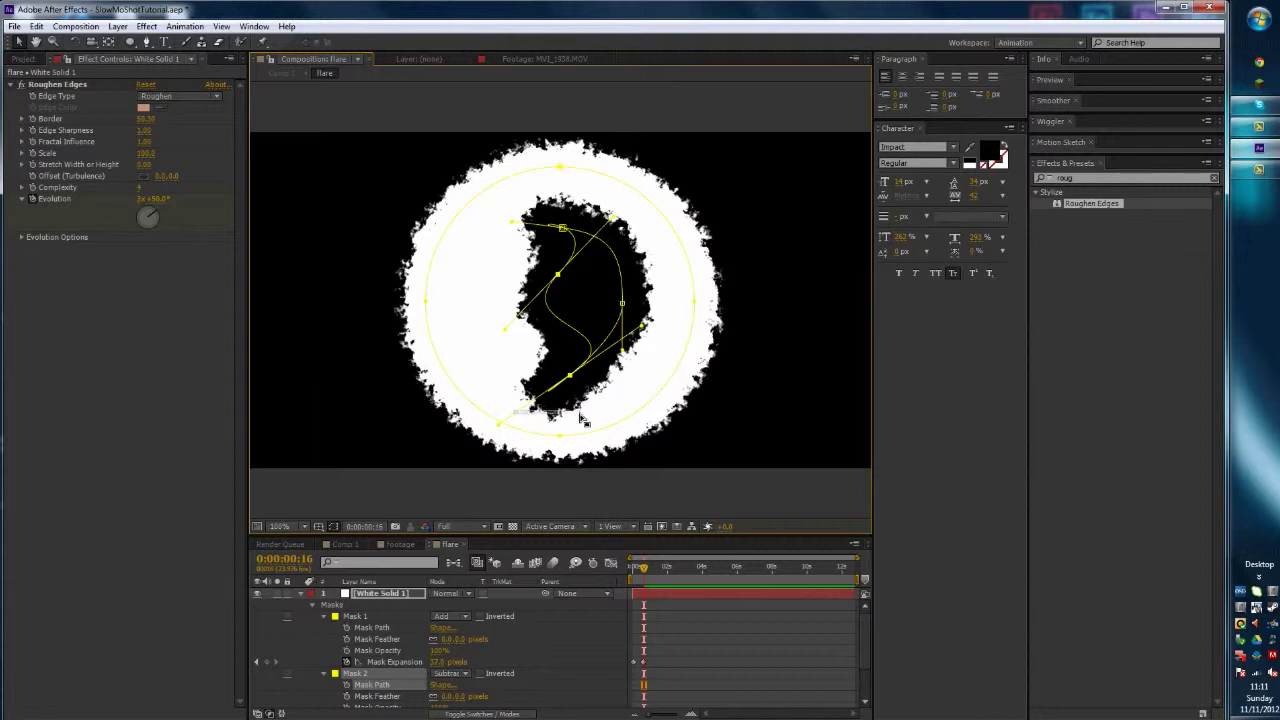
click(585, 421)
click(577, 370)
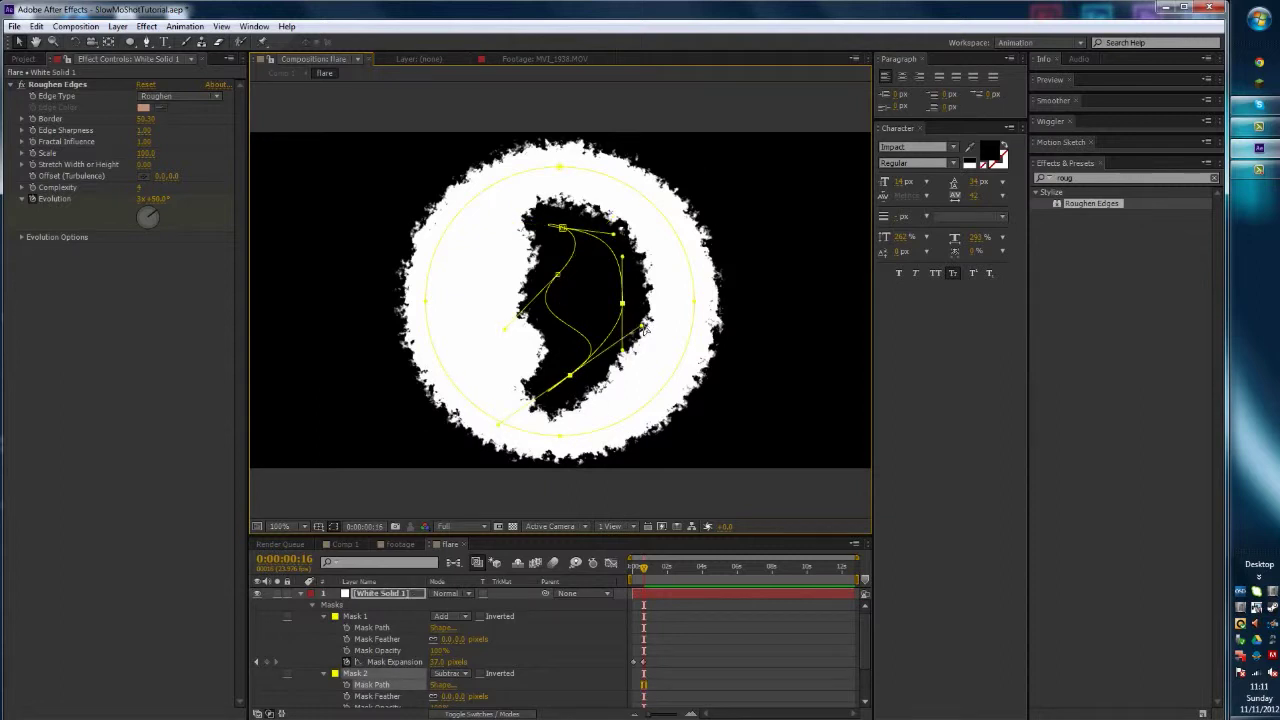
drag(645, 330, 494, 316)
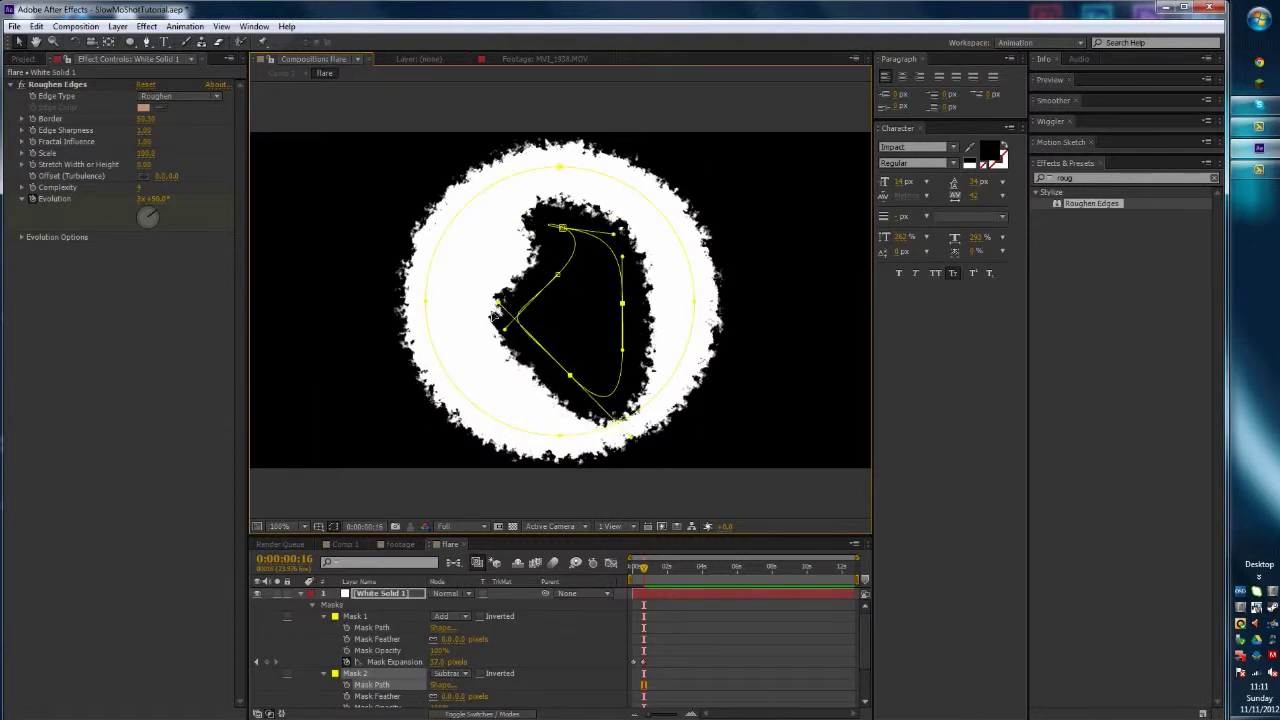
drag(556, 274, 523, 261)
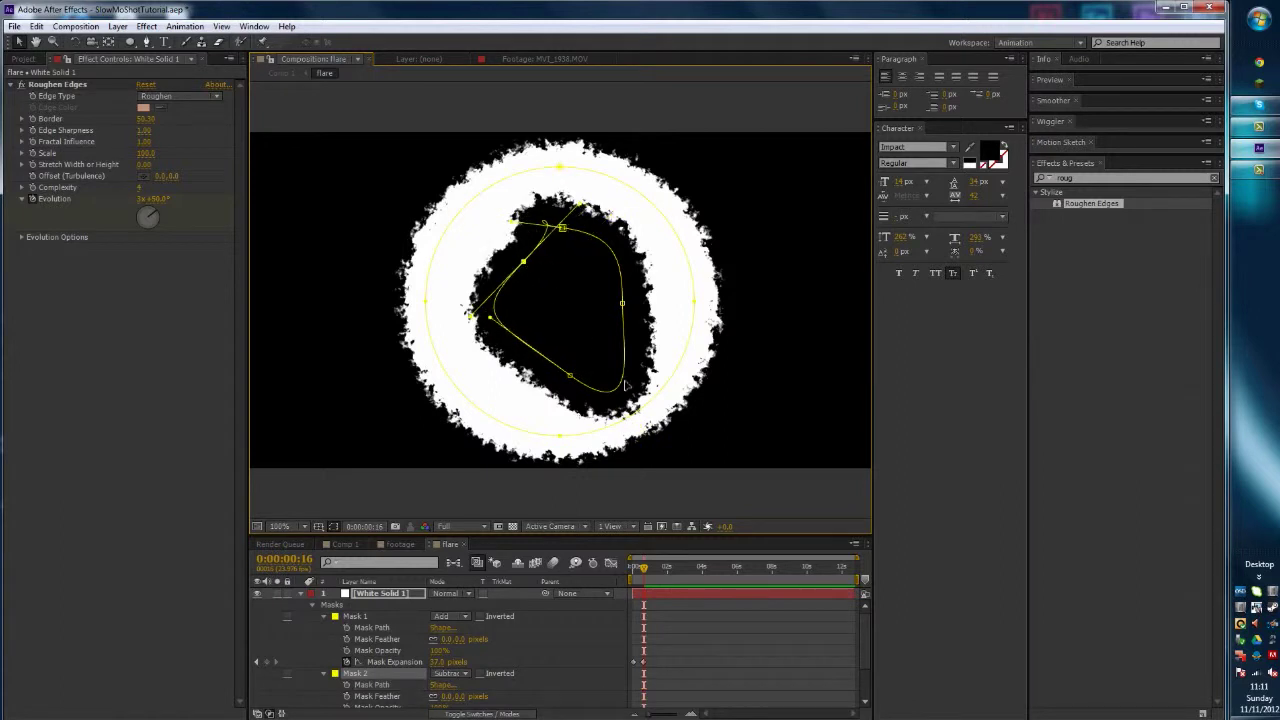
drag(569, 376, 565, 349)
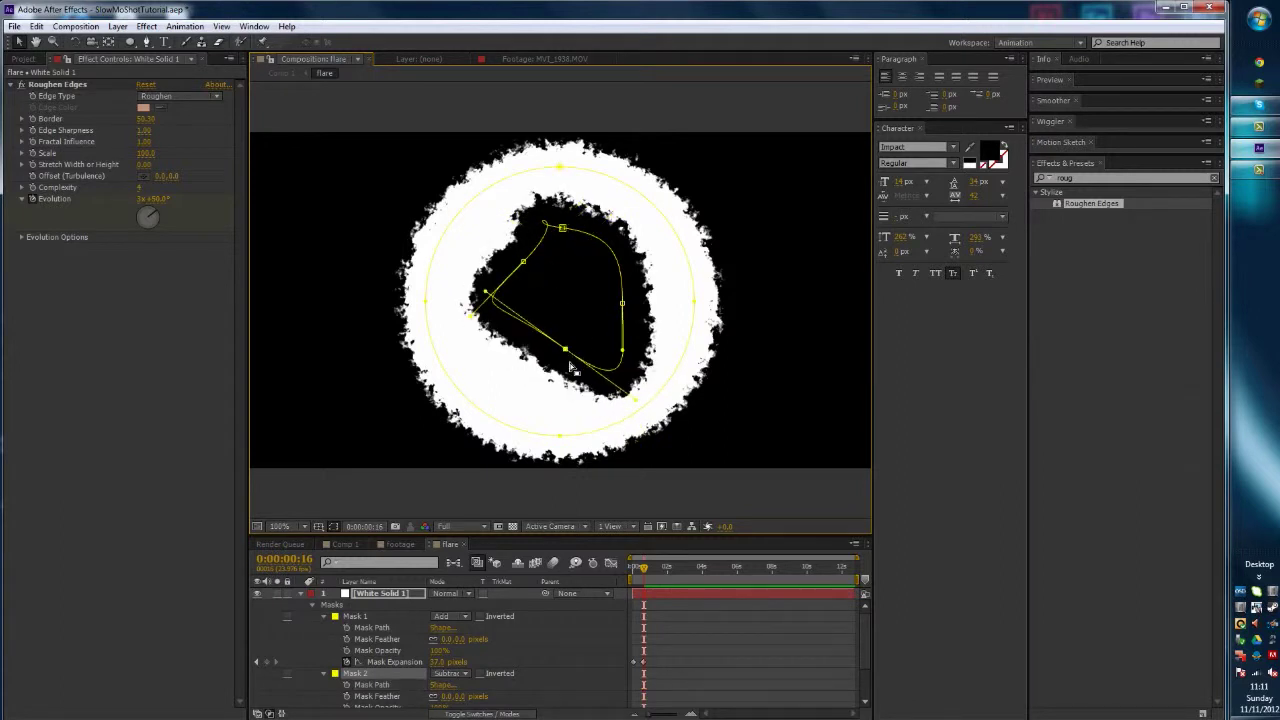
- Deselect the mask points and move the current time to 0:00:00:20
key(Page_Down)
click(542, 401)
key(Page_Down)
key(Page_Down)
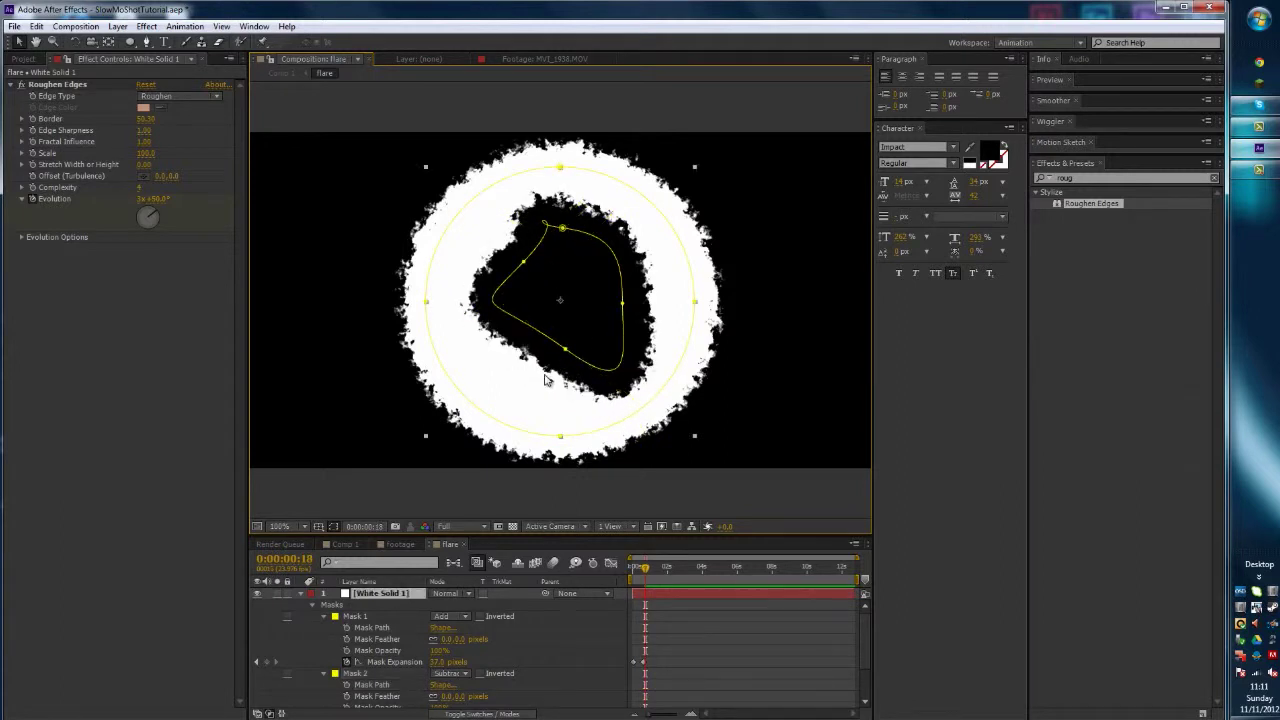
key(Page_Up)
click(648, 568)
click(646, 569)
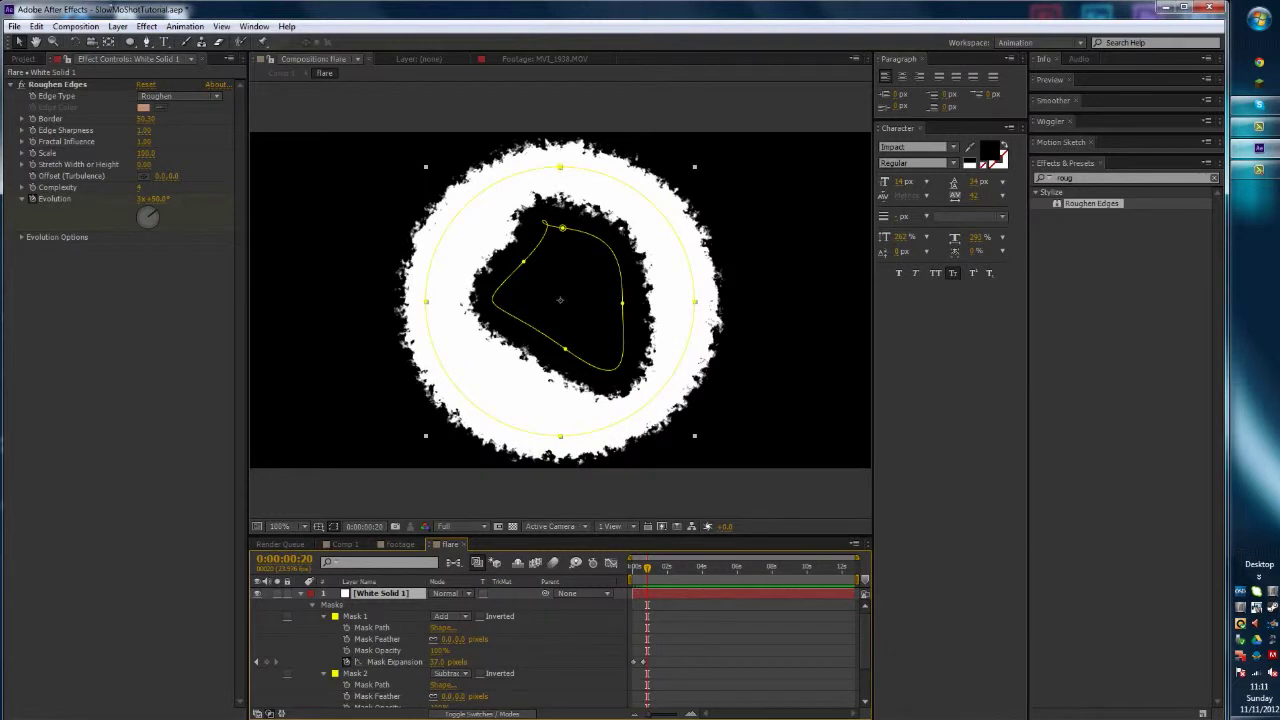
- Draw a closed, irregular curved mask with the Pen tool across the ring on White Solid 1, extending beyond its upper-left and right edges
click(146, 42)
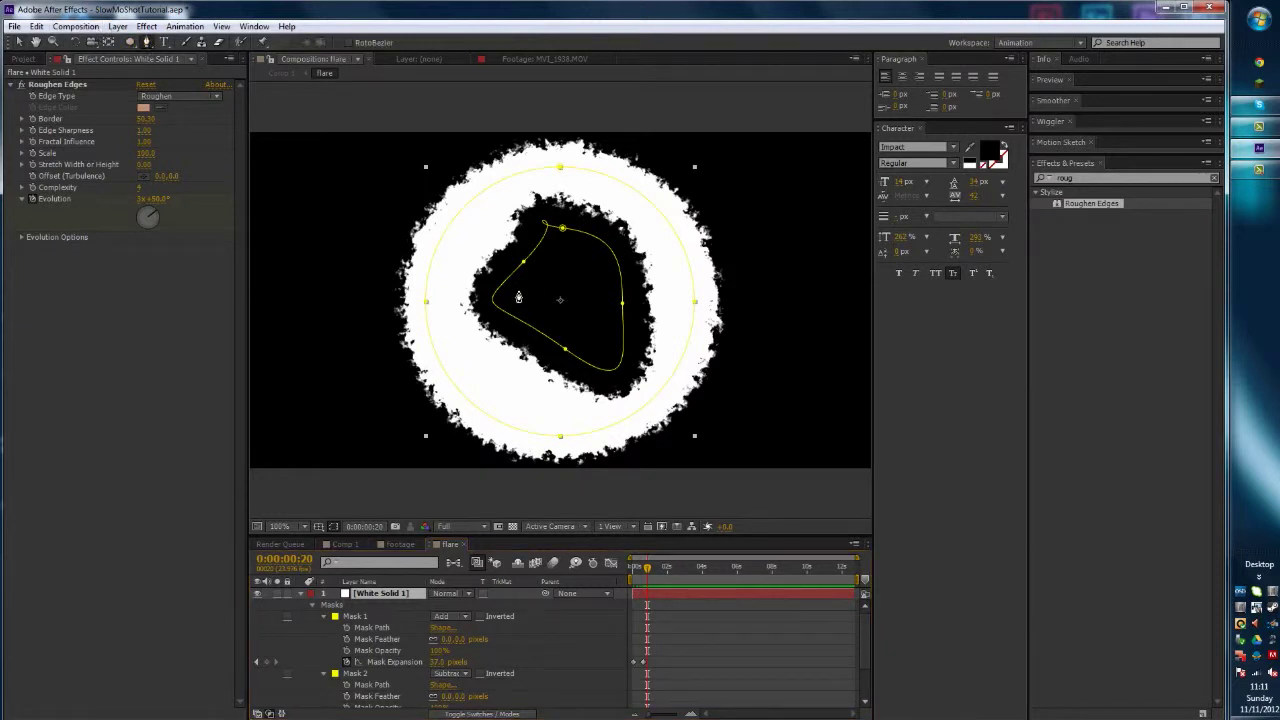
click(527, 290)
click(415, 192)
click(470, 148)
click(577, 284)
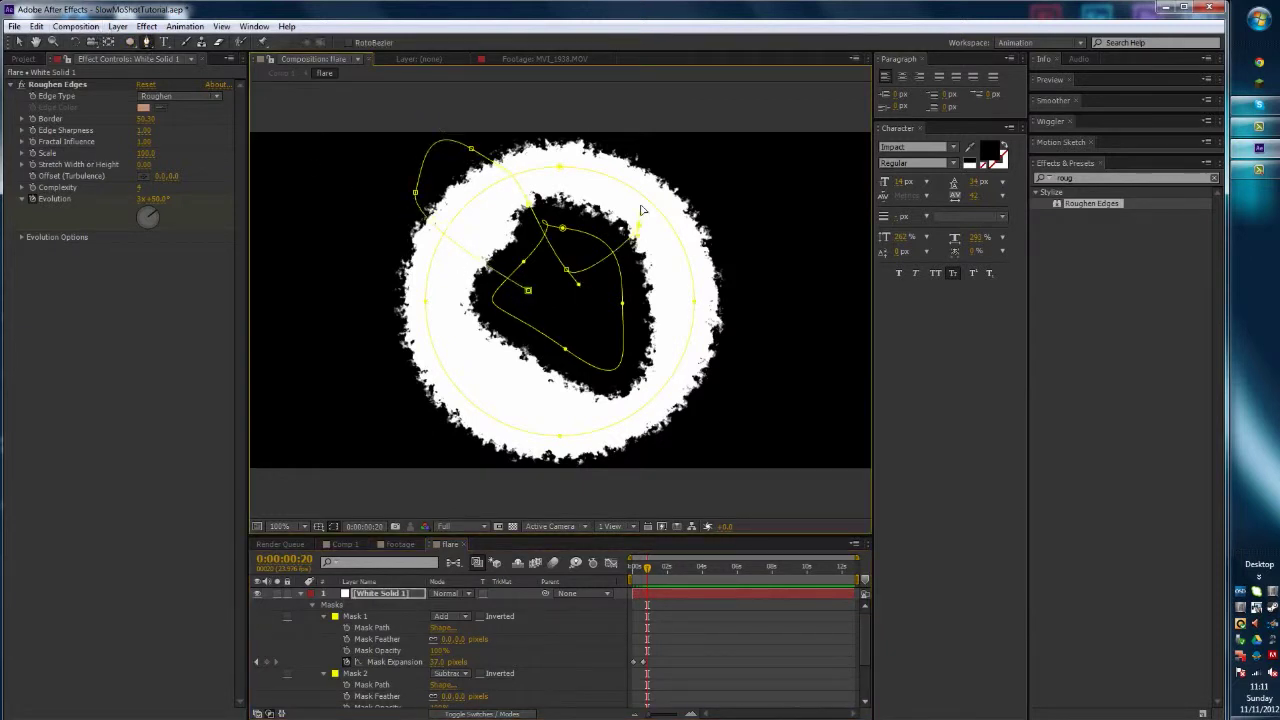
drag(643, 210, 633, 202)
drag(667, 157, 769, 194)
drag(783, 241, 795, 314)
drag(767, 341, 640, 375)
drag(604, 359, 529, 338)
drag(495, 349, 475, 362)
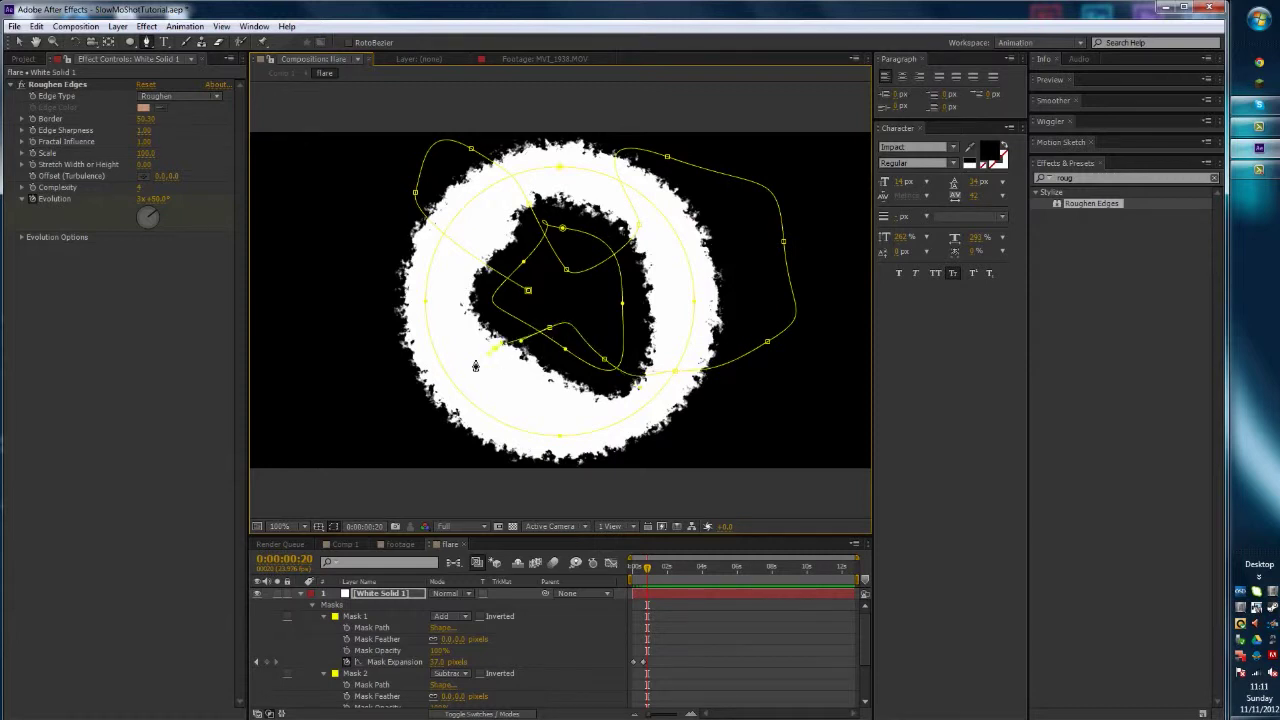
click(384, 342)
click(527, 291)
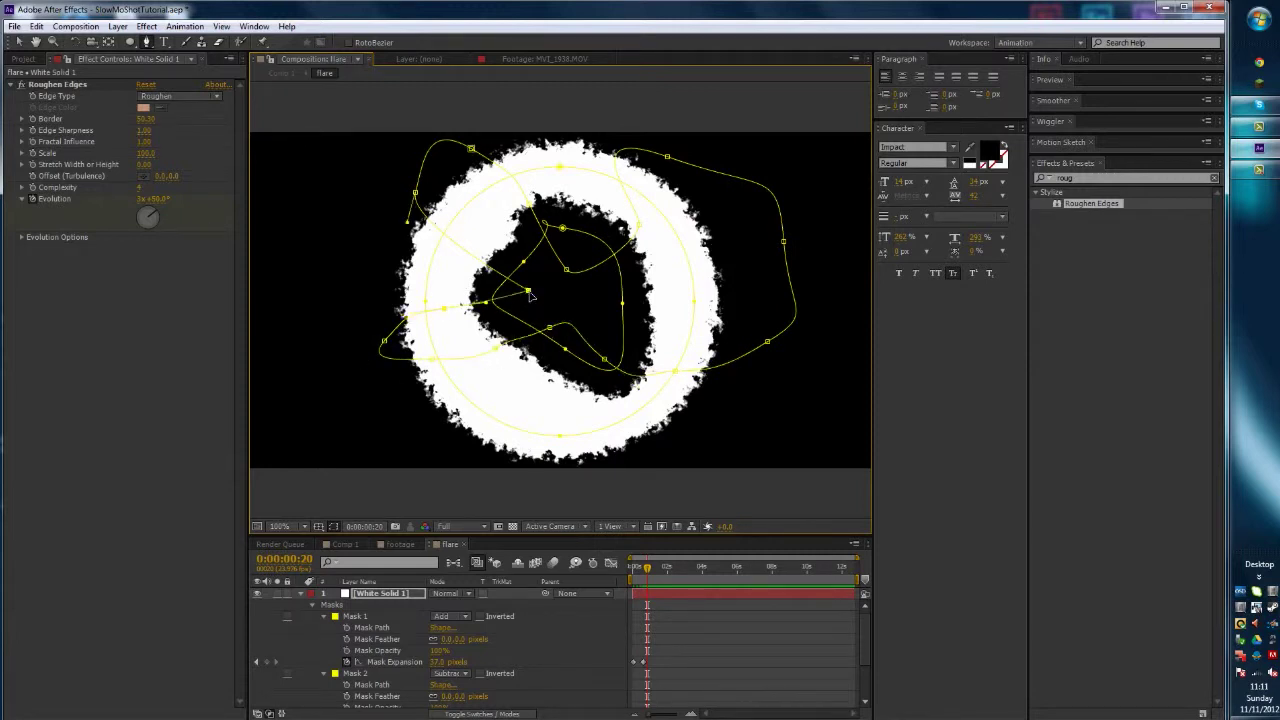
- Set the mode of Mask 3 to Subtract
scroll(378, 680, down, 2)
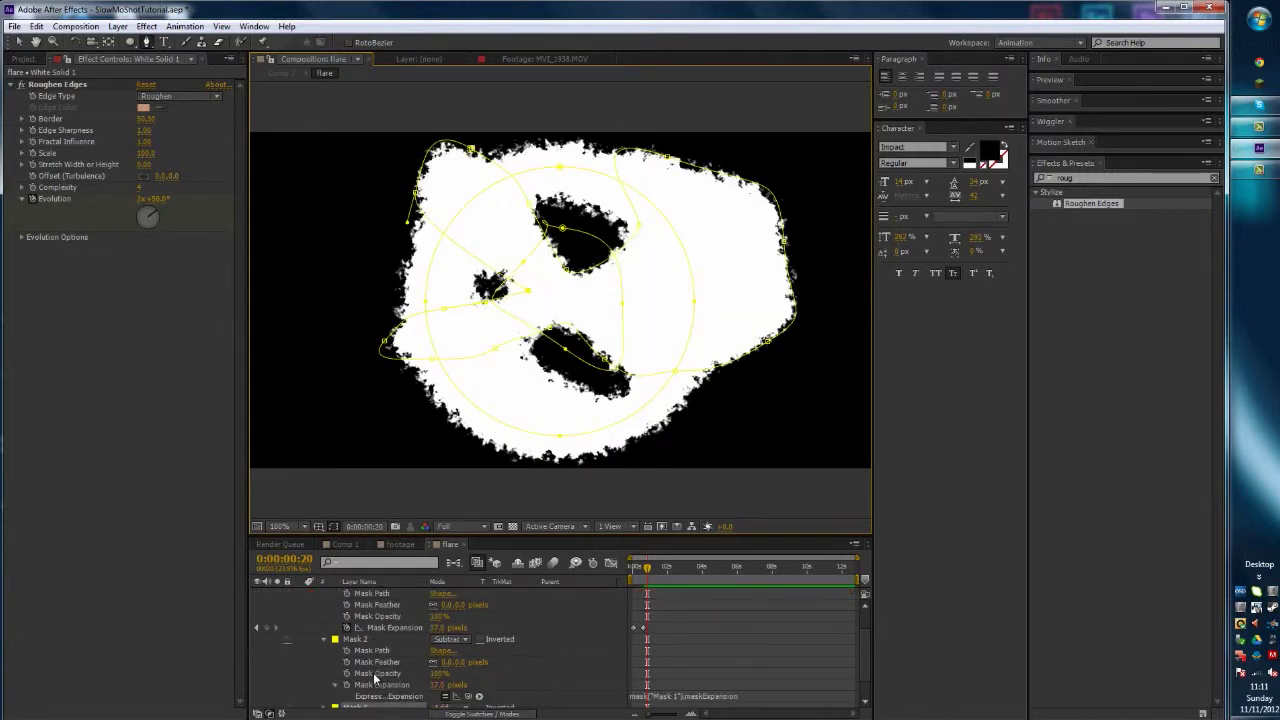
scroll(400, 700, down, 2)
click(448, 678)
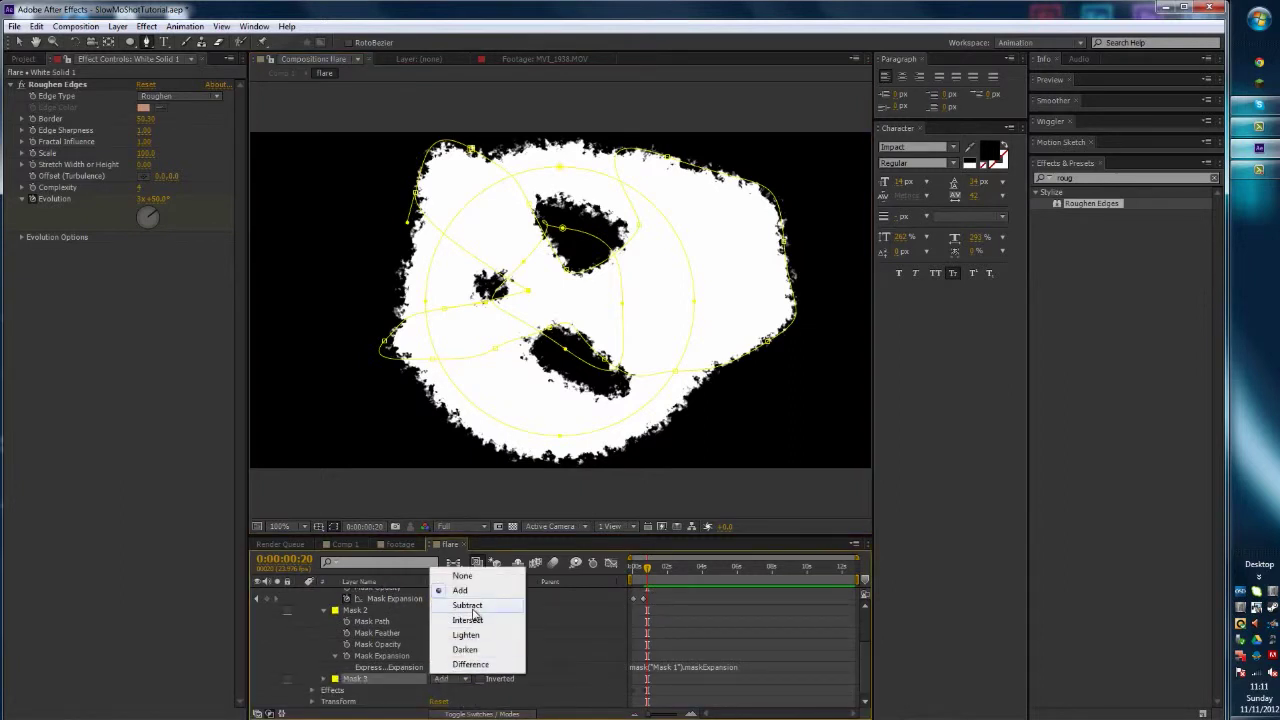
click(470, 606)
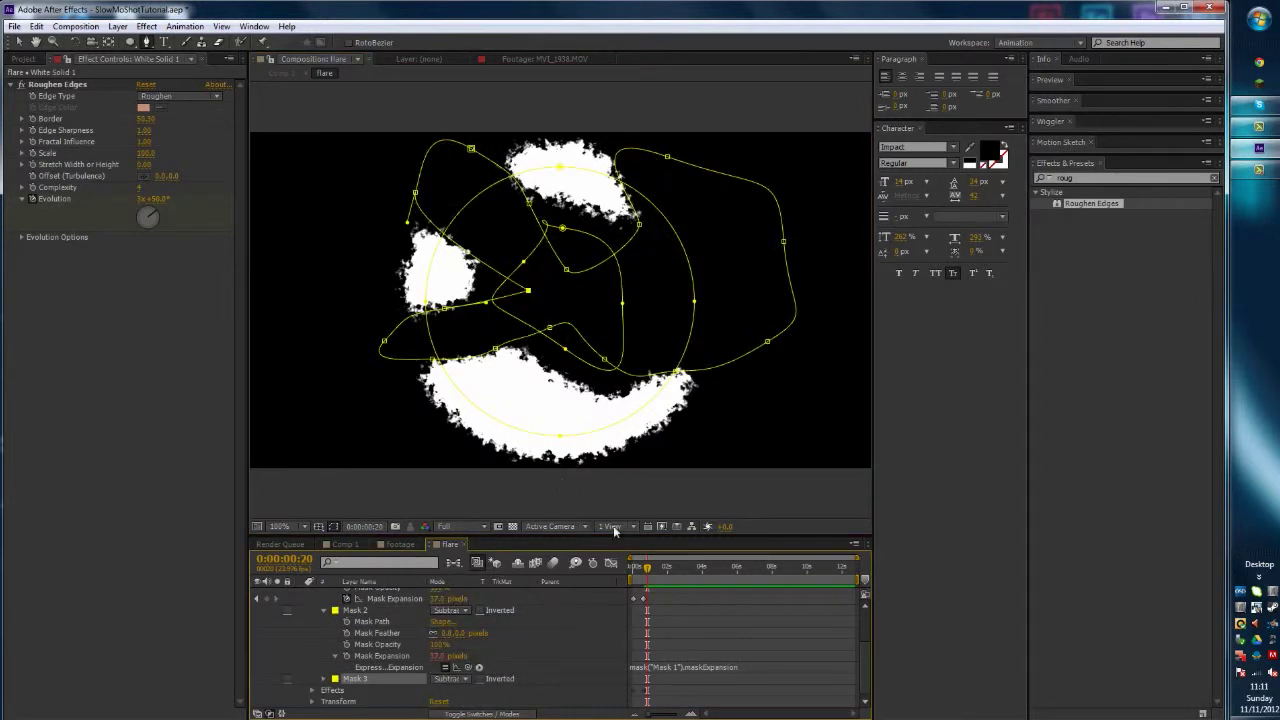
- At 0:00:00:01, start keyframing Mask 3's Mask Expansion with a value of about -76 pixels
drag(647, 571, 629, 566)
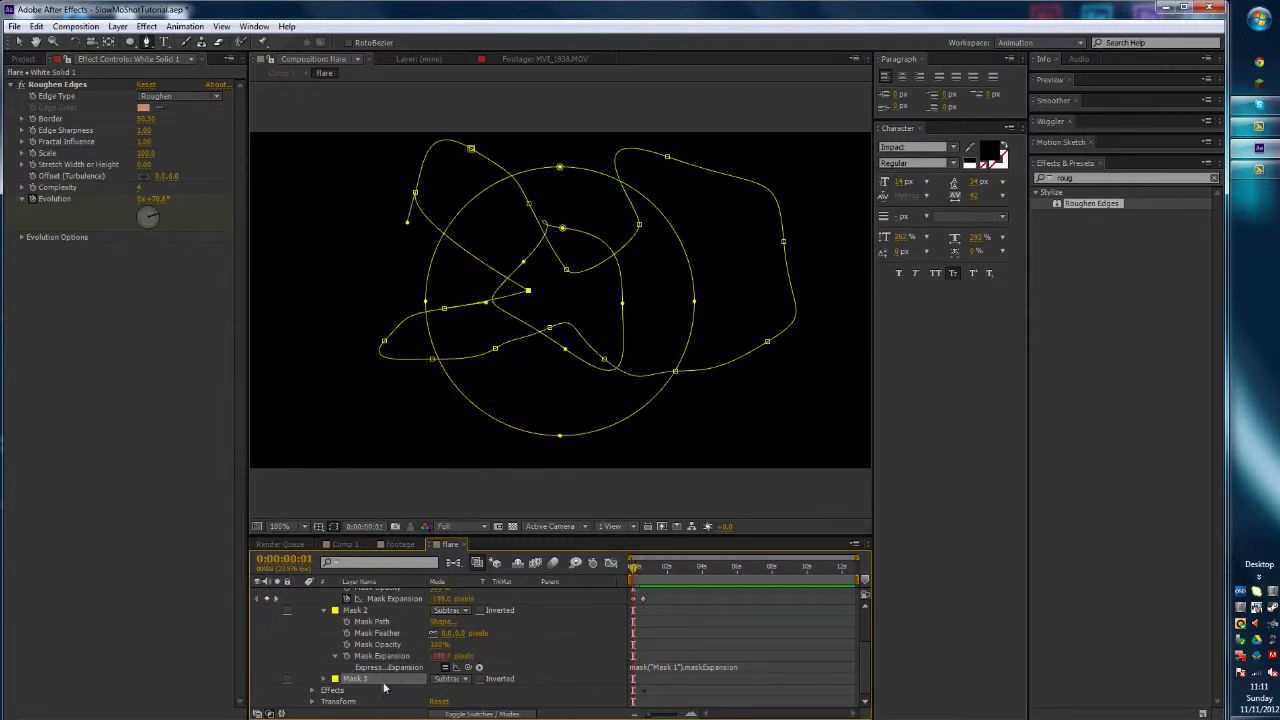
click(324, 679)
scroll(350, 684, down, 1)
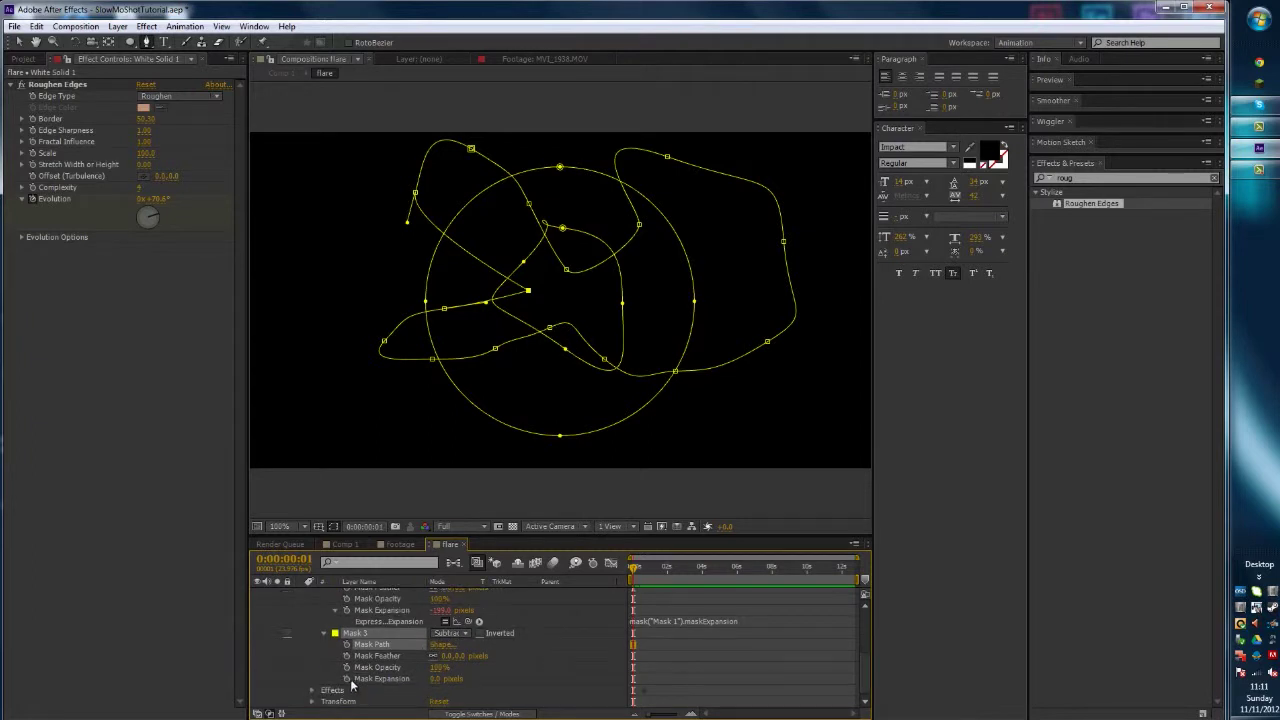
click(347, 680)
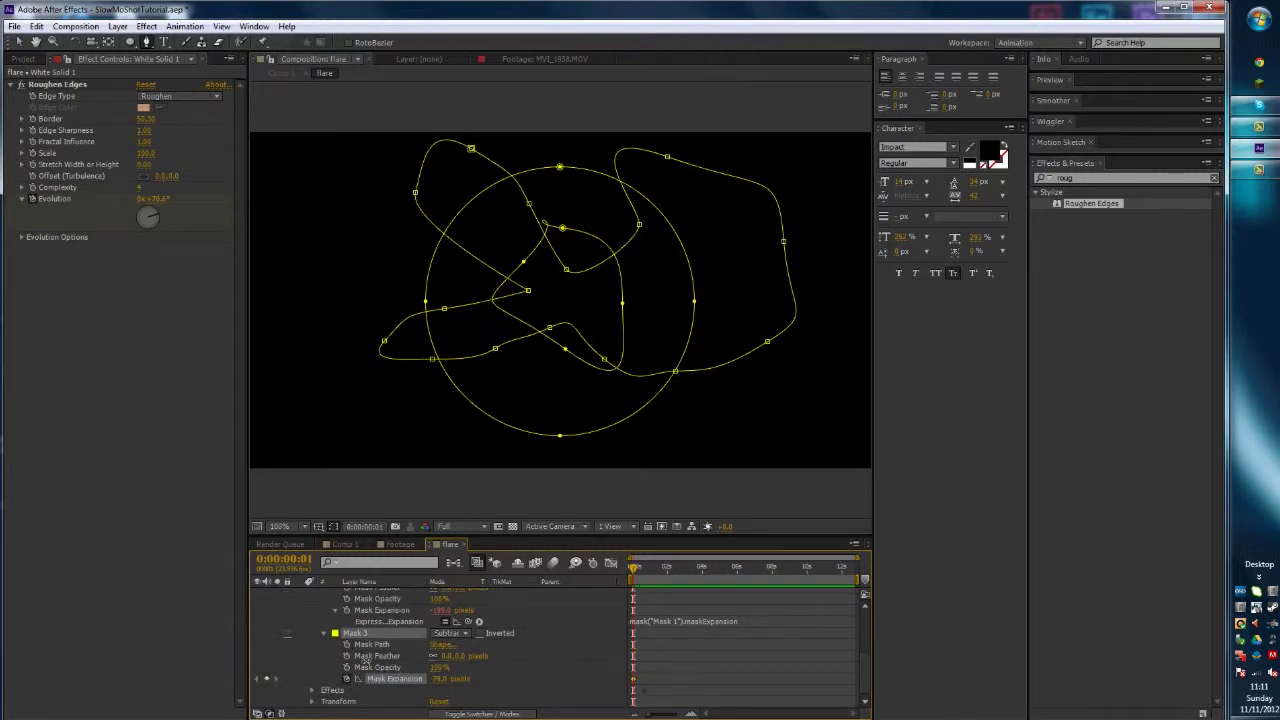
- Play back the flare and add a keyframe holding Mask 3's Mask Expansion at about -76 pixels near 0:00:00:12
key(space)
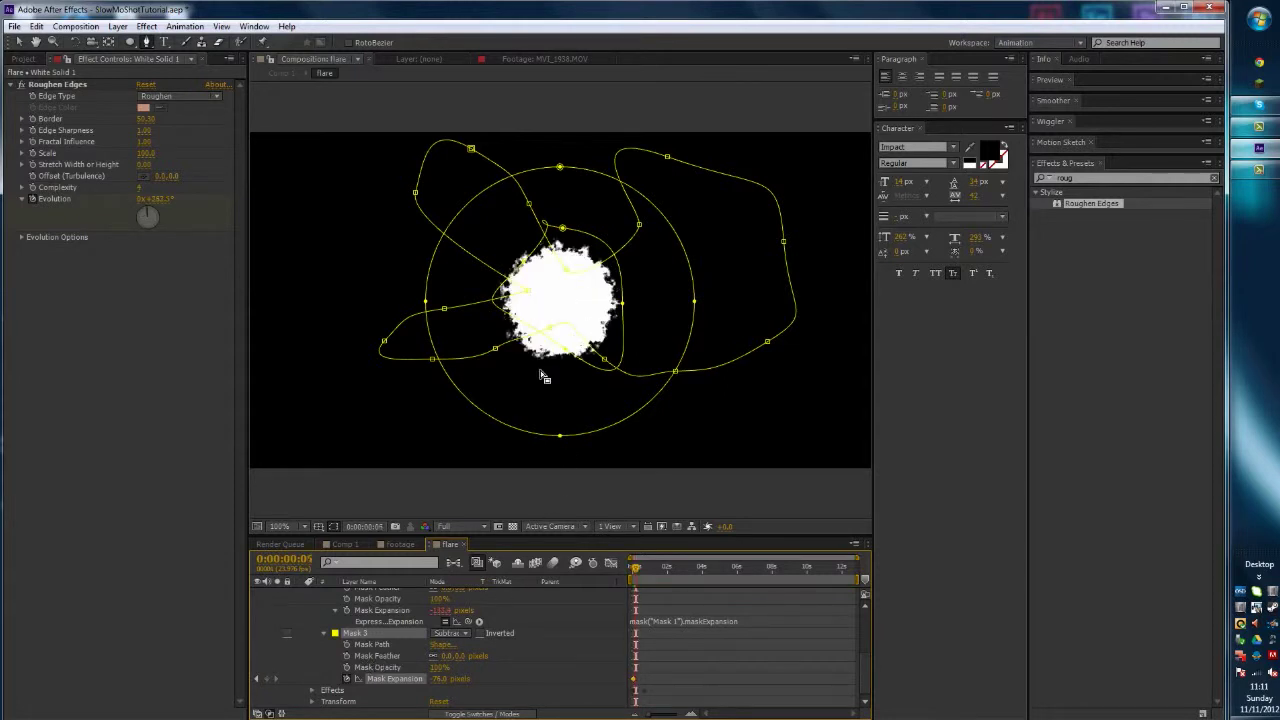
key(space)
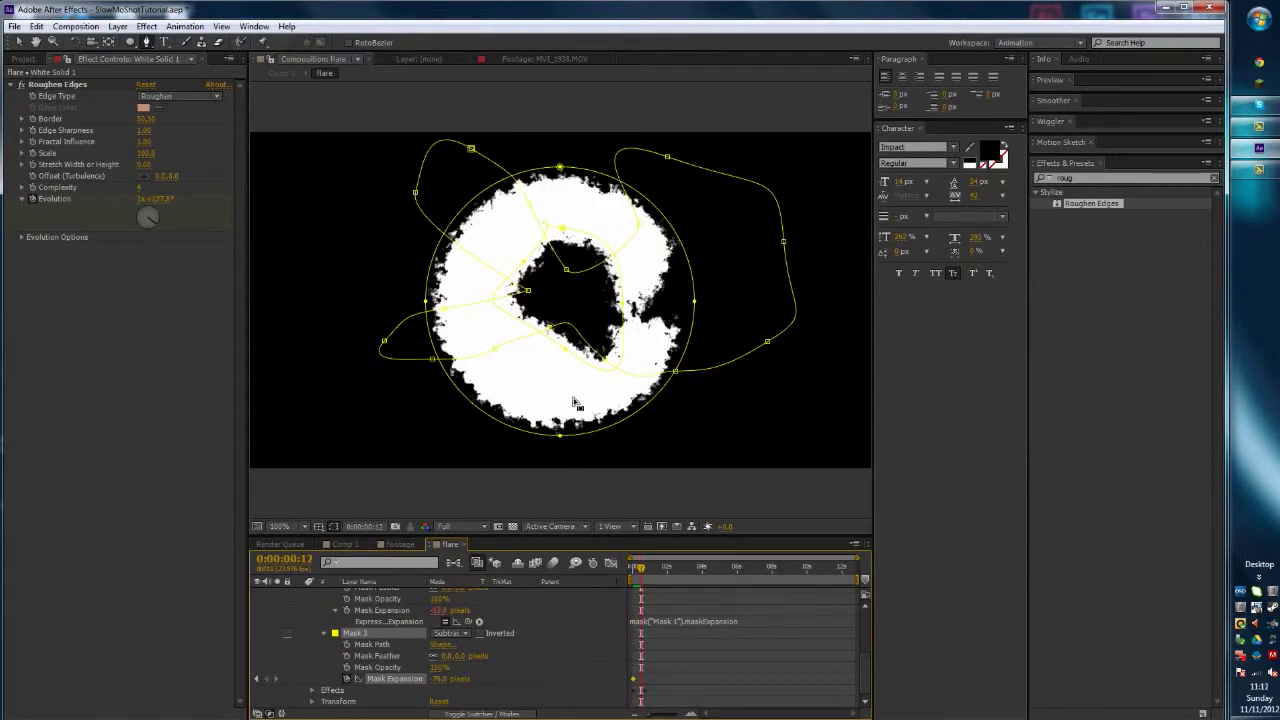
key(Page_Up)
key(Page_Up)
key(Page_Down)
key(Page_Down)
key(Page_Down)
key(Page_Down)
key(Page_Down)
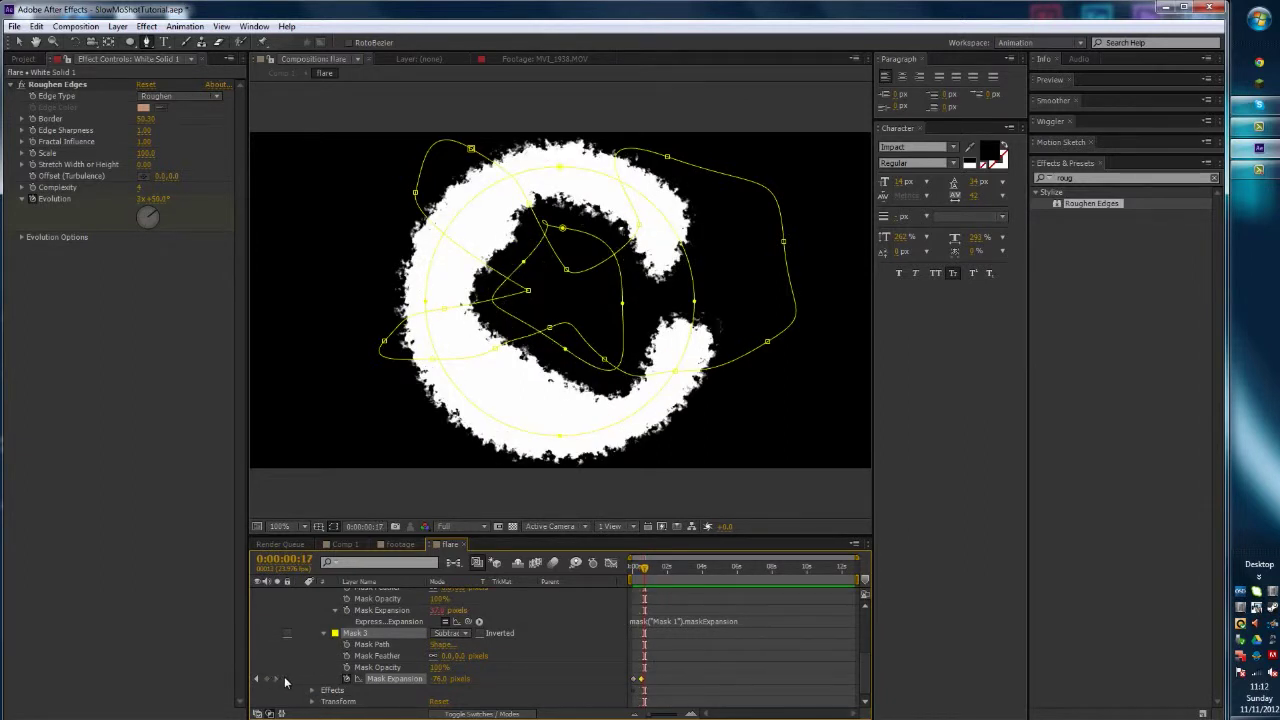
- At 0:00:00:15, keyframe a much larger Mask Expansion for Mask 3 and step through the preceding frames
key(Page_Up)
key(Page_Up)
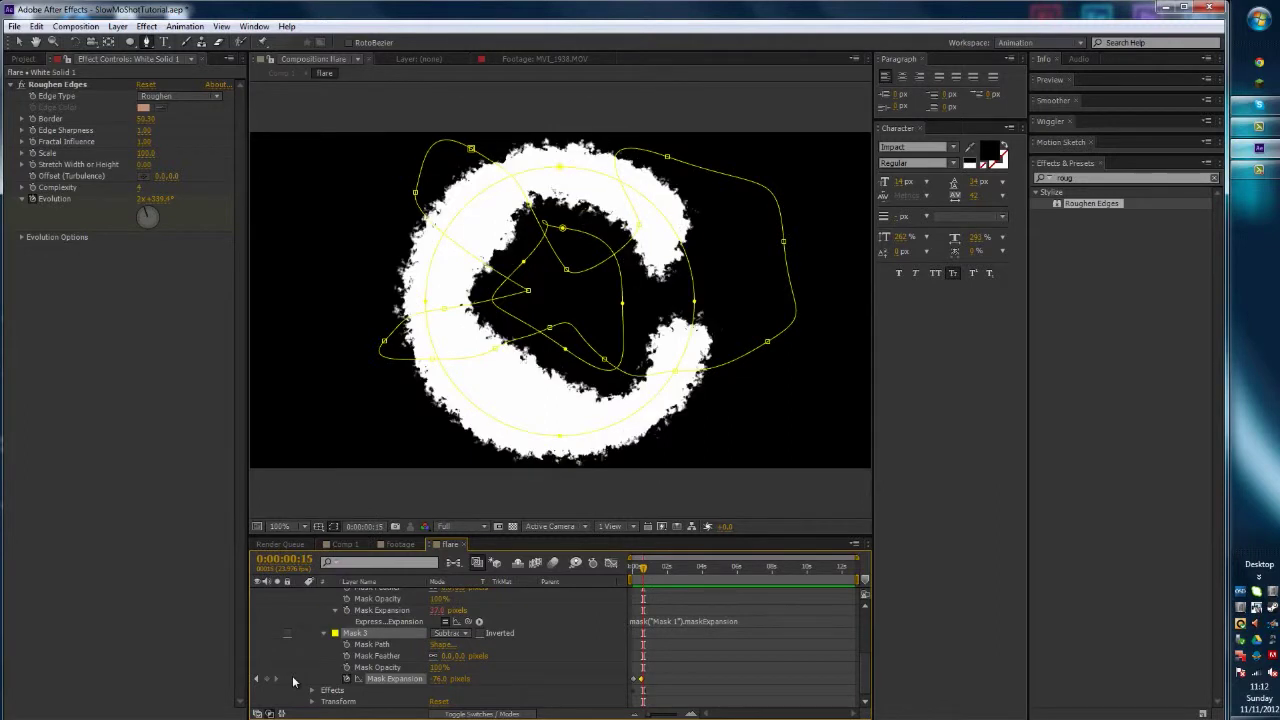
drag(445, 679, 580, 661)
key(Page_Up)
key(Page_Up)
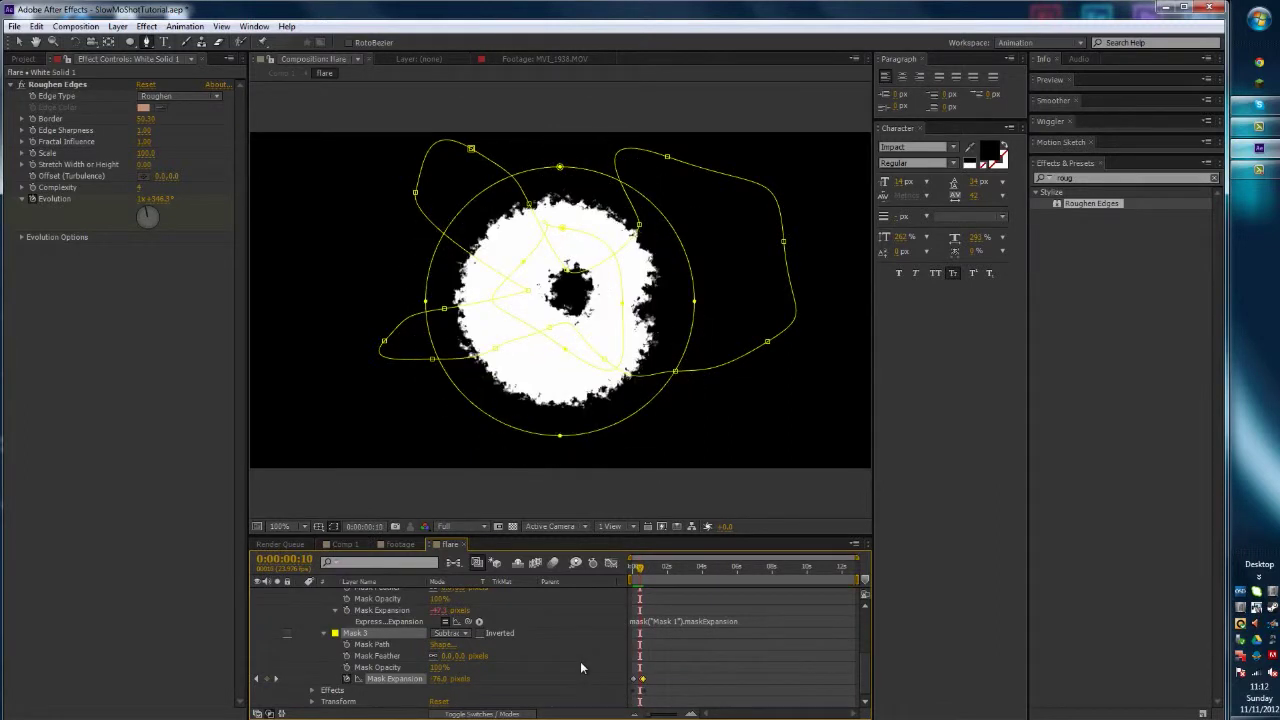
key(Page_Up)
key(Page_Down)
key(Page_Up)
- Move Mask 3's middle Mask Expansion keyframe to about 0:00:00:09 and scrub through the change
click(687, 714)
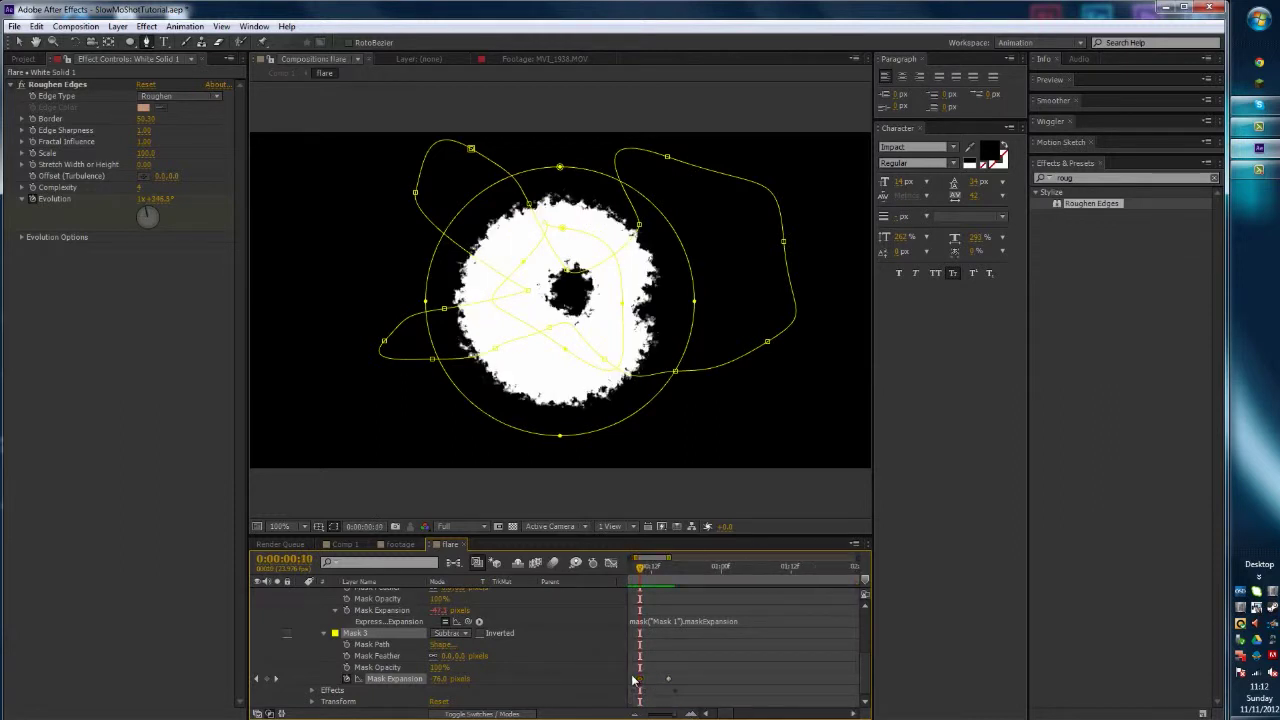
drag(632, 680, 686, 681)
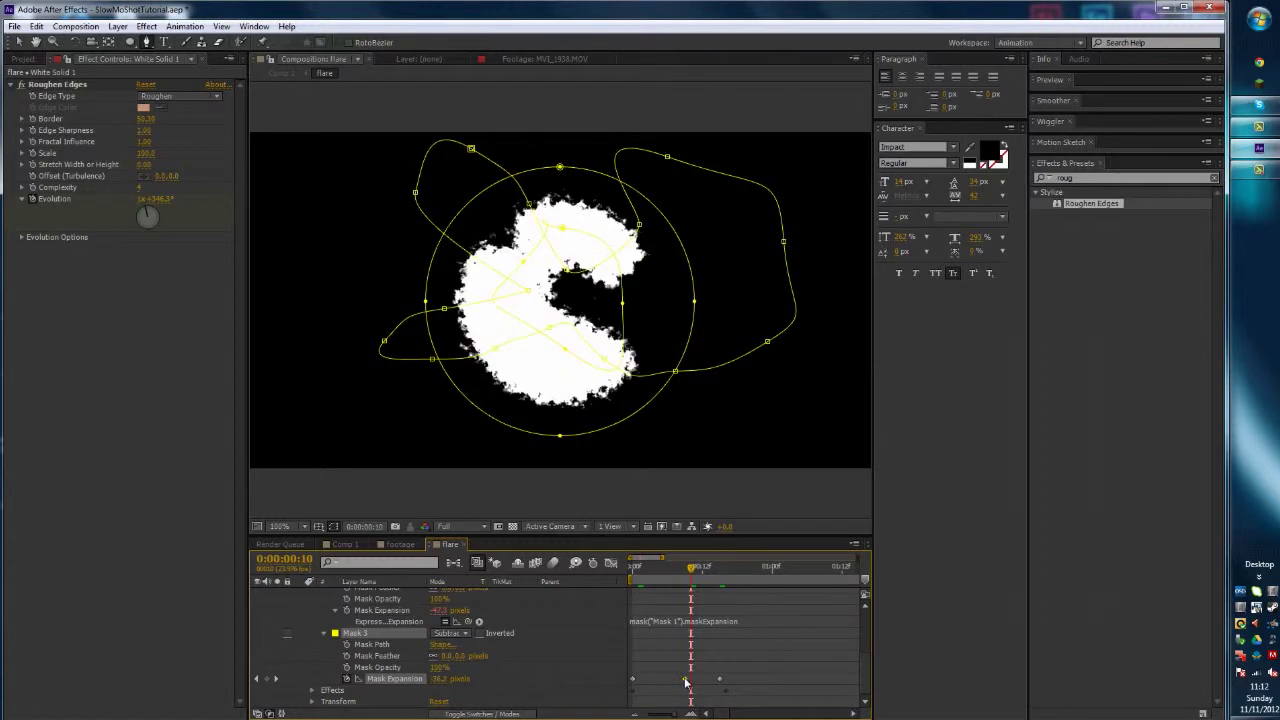
mouse_move(677, 577)
mouse_down()
mouse_move(641, 578)
mouse_move(725, 591)
mouse_move(666, 590)
mouse_up()
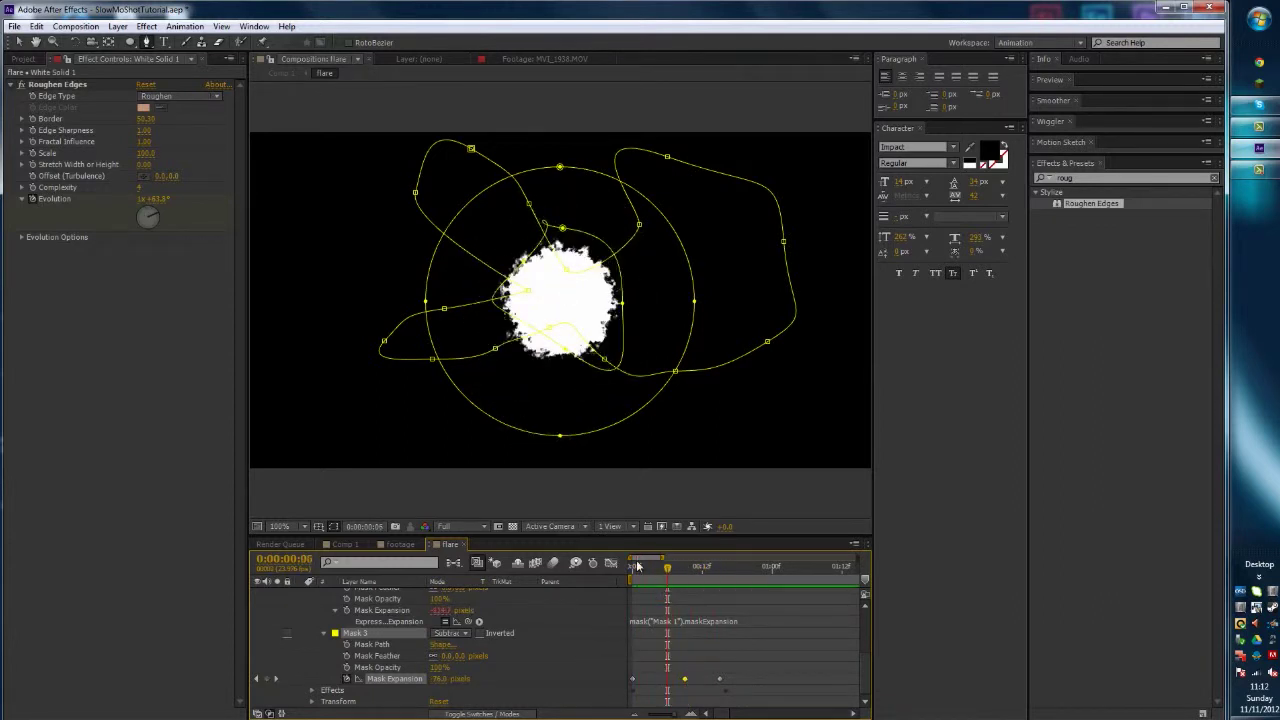
- Hide the mask outlines, move Mask 3's middle Mask Expansion keyframe to 0:00:00:10, and scrub through the flare
key(ctrl+shift+h)
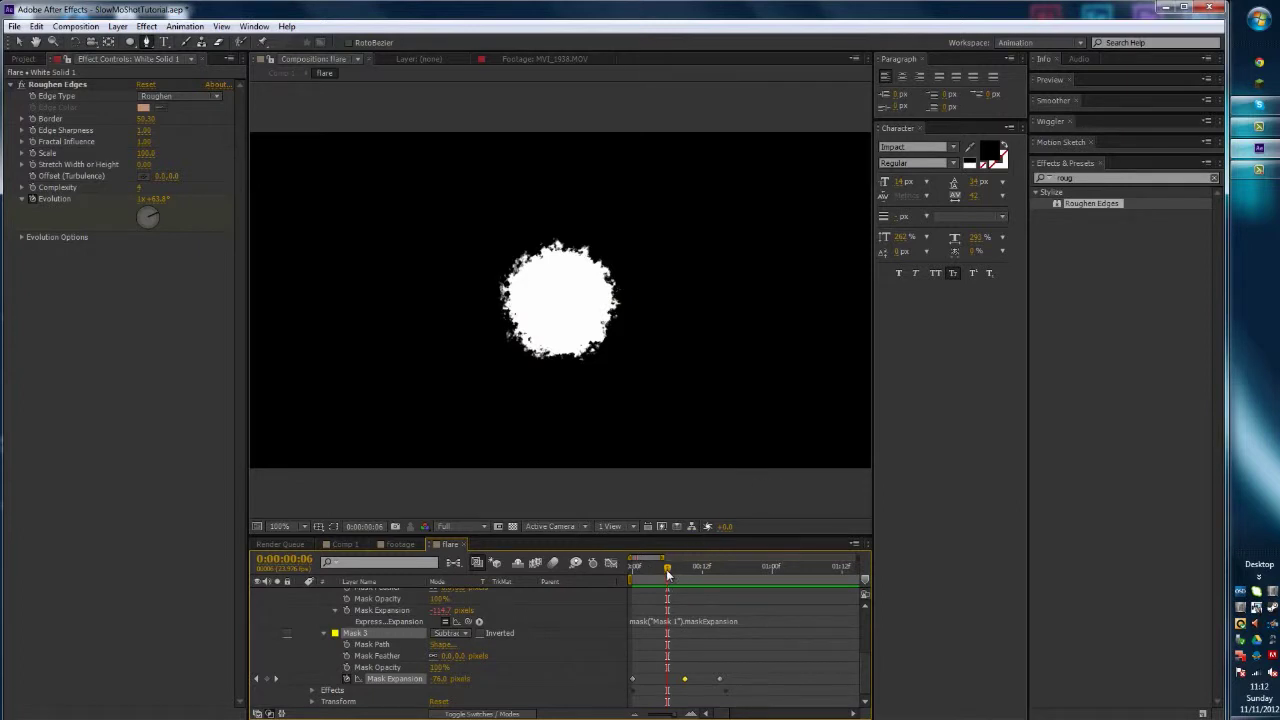
mouse_move(667, 573)
mouse_down()
mouse_move(626, 570)
mouse_move(711, 575)
mouse_move(687, 576)
mouse_move(690, 564)
mouse_up()
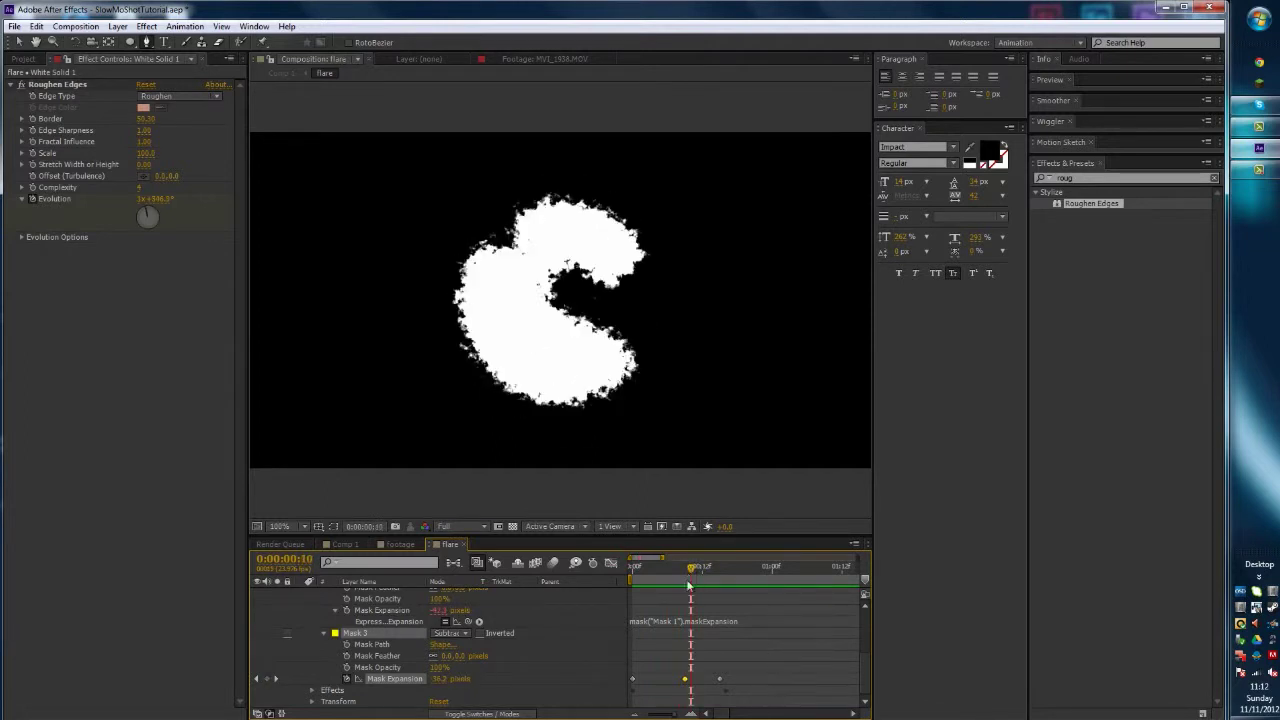
click(688, 683)
drag(708, 684, 693, 684)
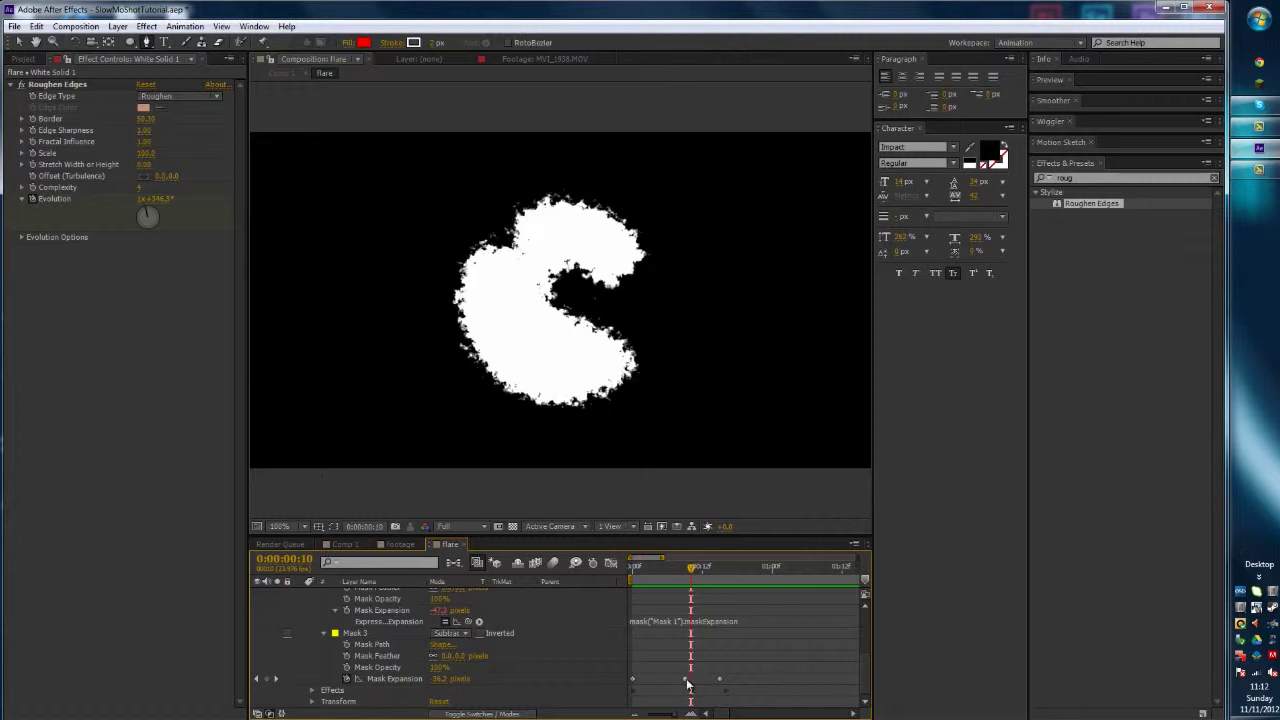
mouse_move(691, 566)
mouse_down()
mouse_move(713, 585)
mouse_move(678, 583)
mouse_up()
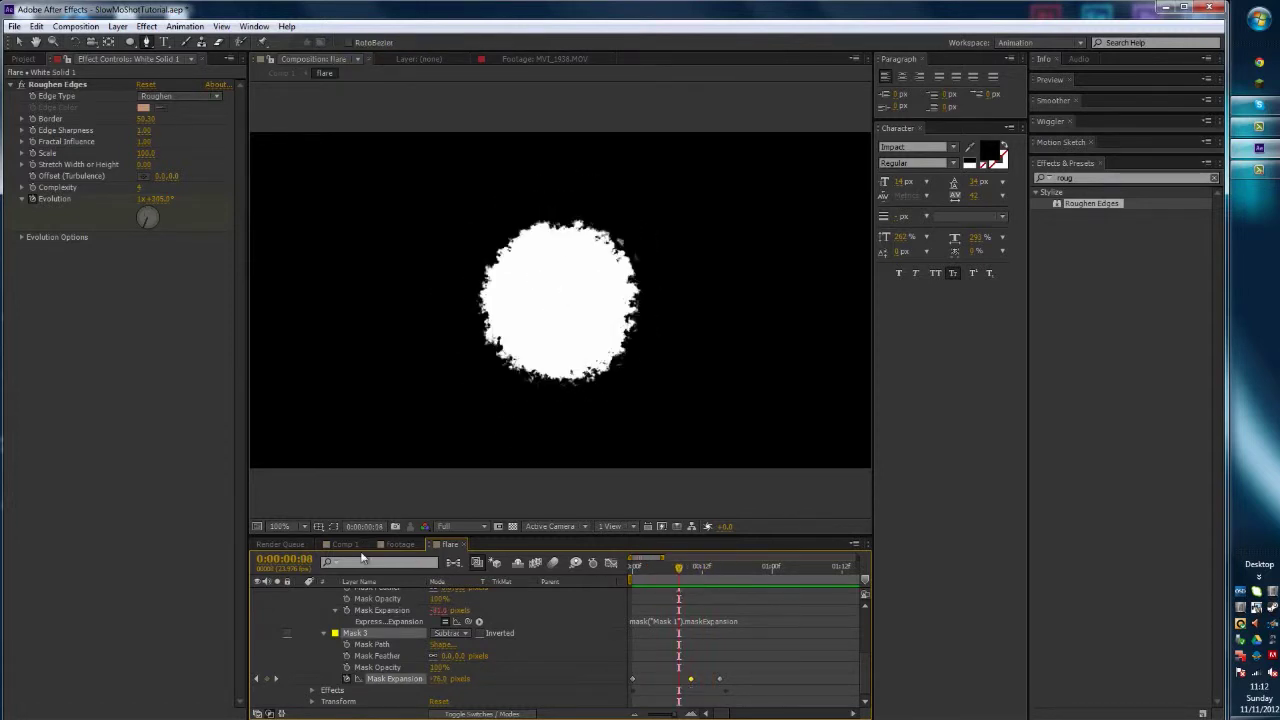
- In Comp 1, start the flare layer at 0:00:08:11 and step forward to 0:00:08:15
click(357, 544)
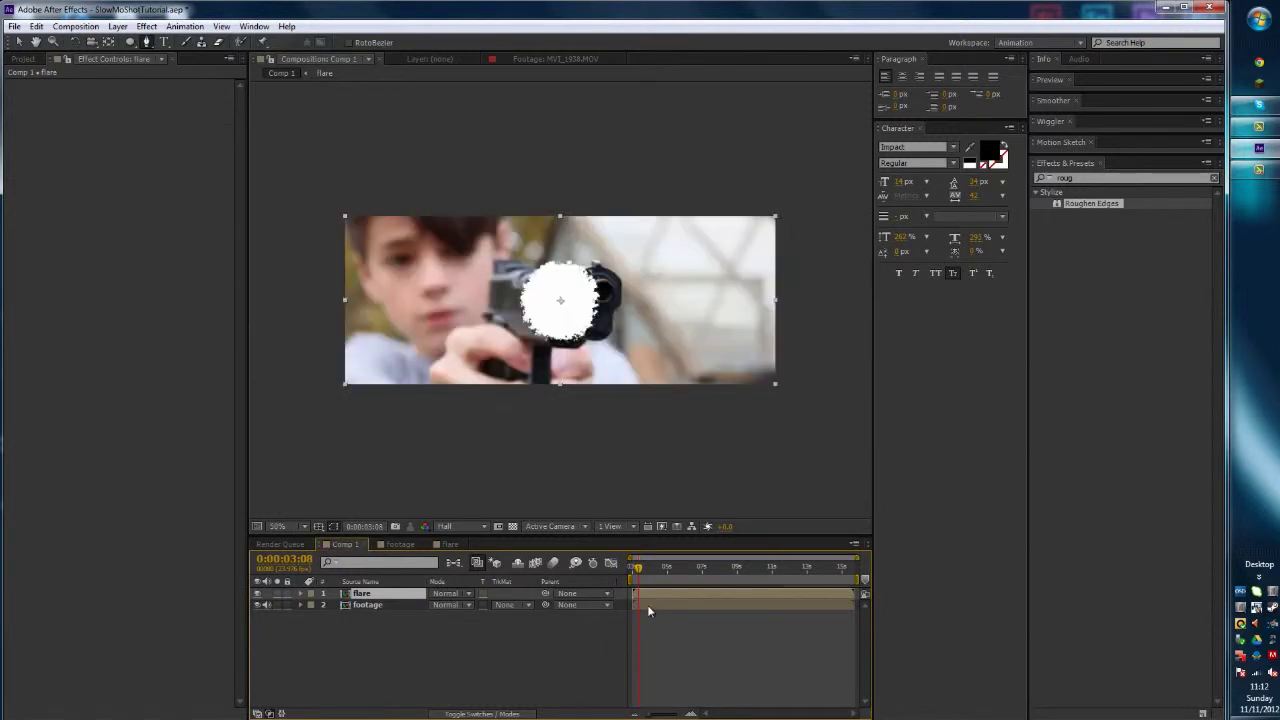
drag(637, 567, 728, 568)
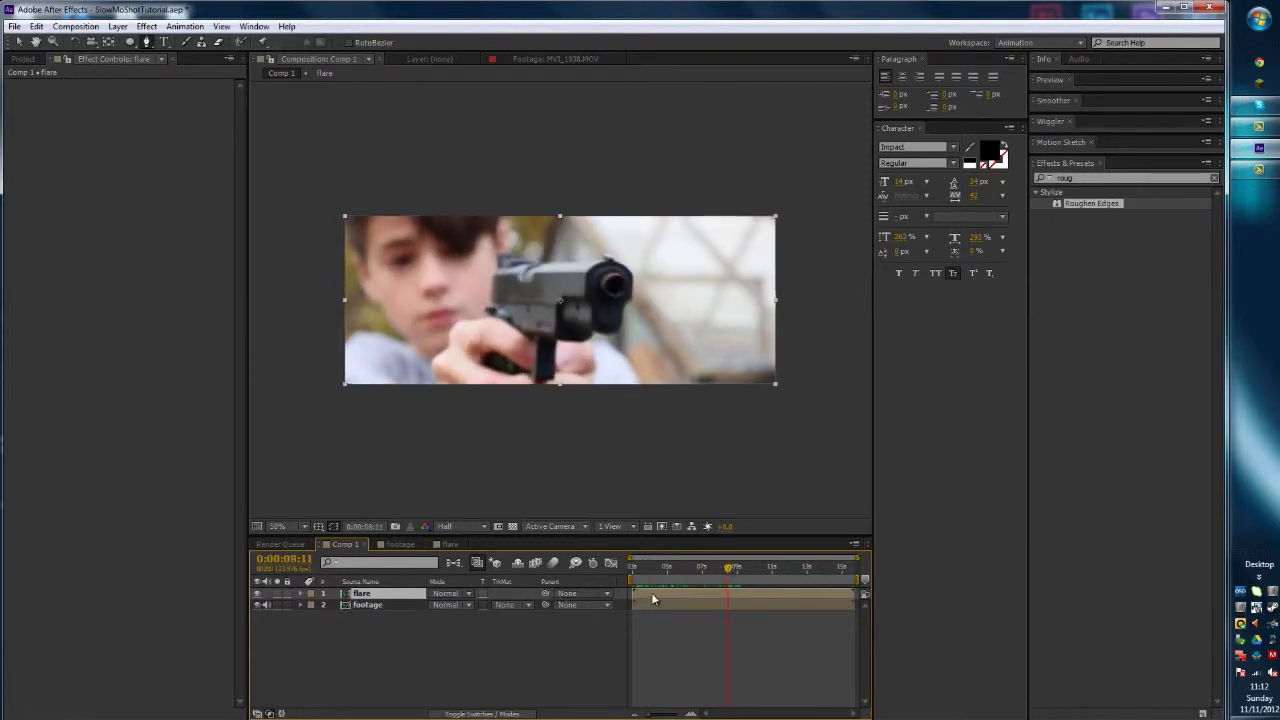
drag(652, 598, 743, 600)
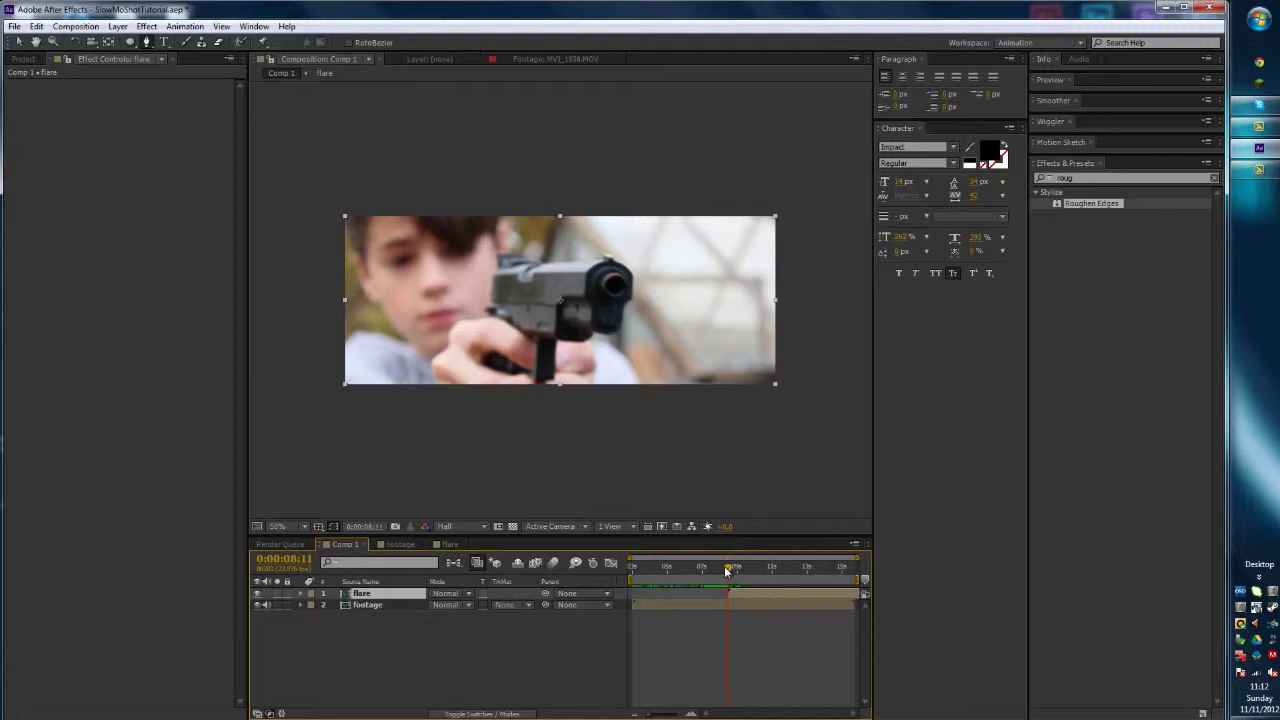
key(Page_Down)
key(Page_Down)
key(Page_Down)
key(Page_Down)
drag(564, 321, 612, 295)
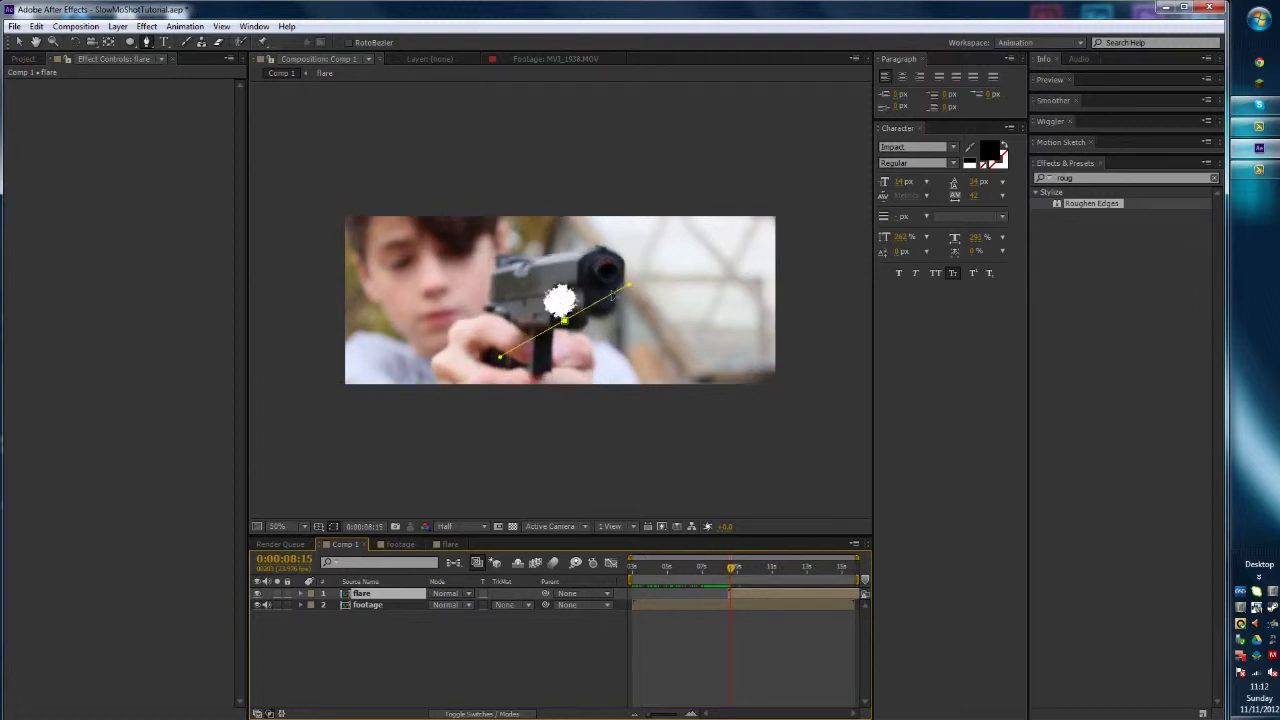
key(Return)
key(Return)
- Shift the flare layer slightly earlier in time and place the flare over the gun's muzzle at 0:00:08:09
key(v)
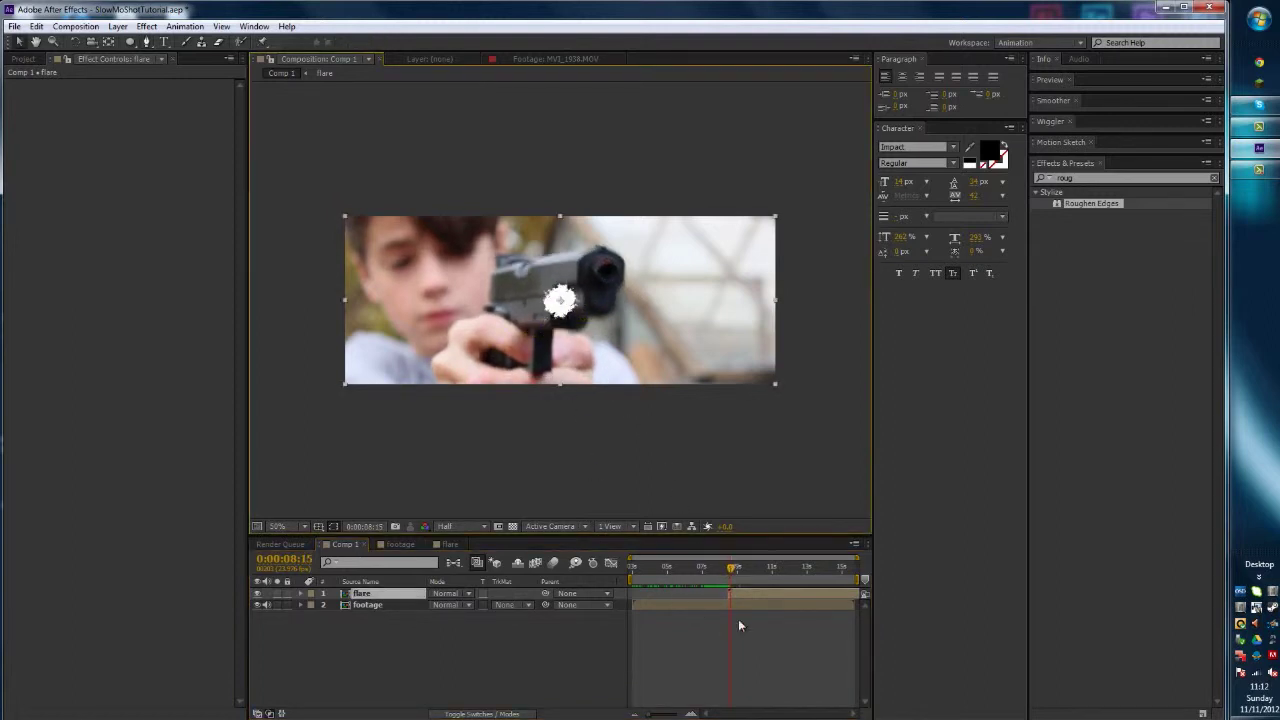
drag(742, 594, 725, 569)
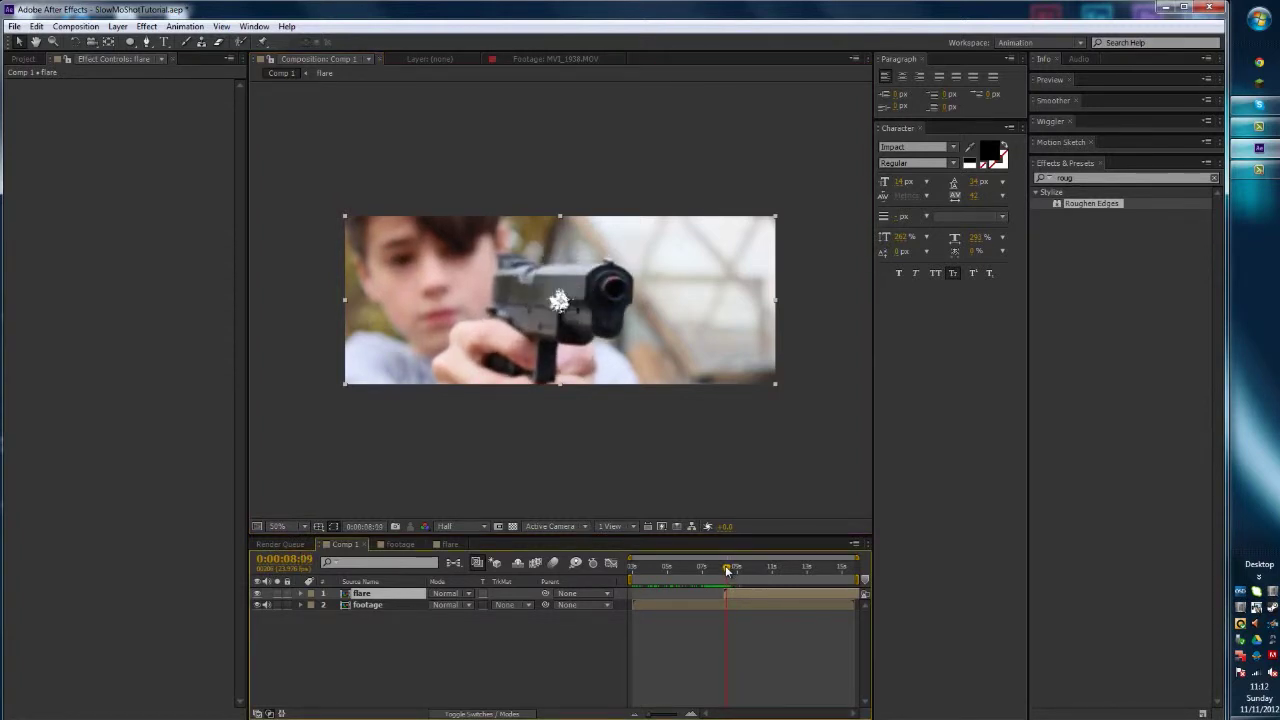
key(Page_Down)
drag(563, 313, 621, 302)
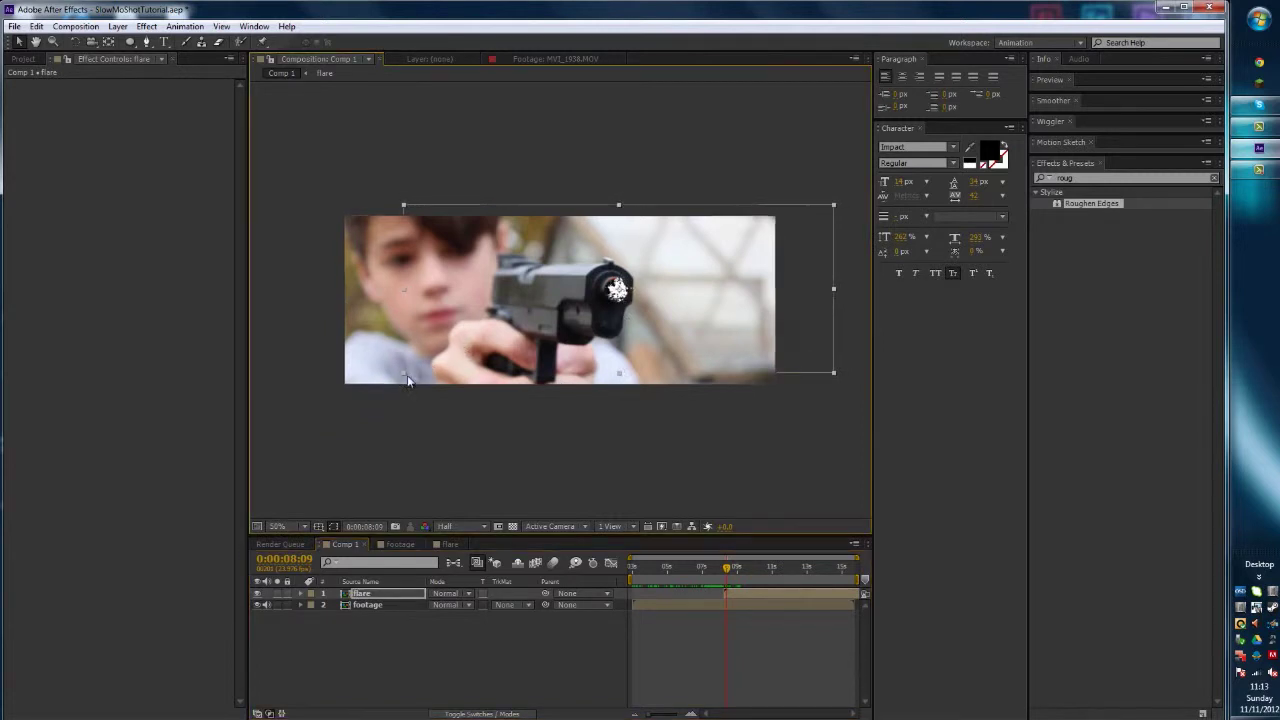
drag(407, 375, 389, 401)
key(ctrl+z)
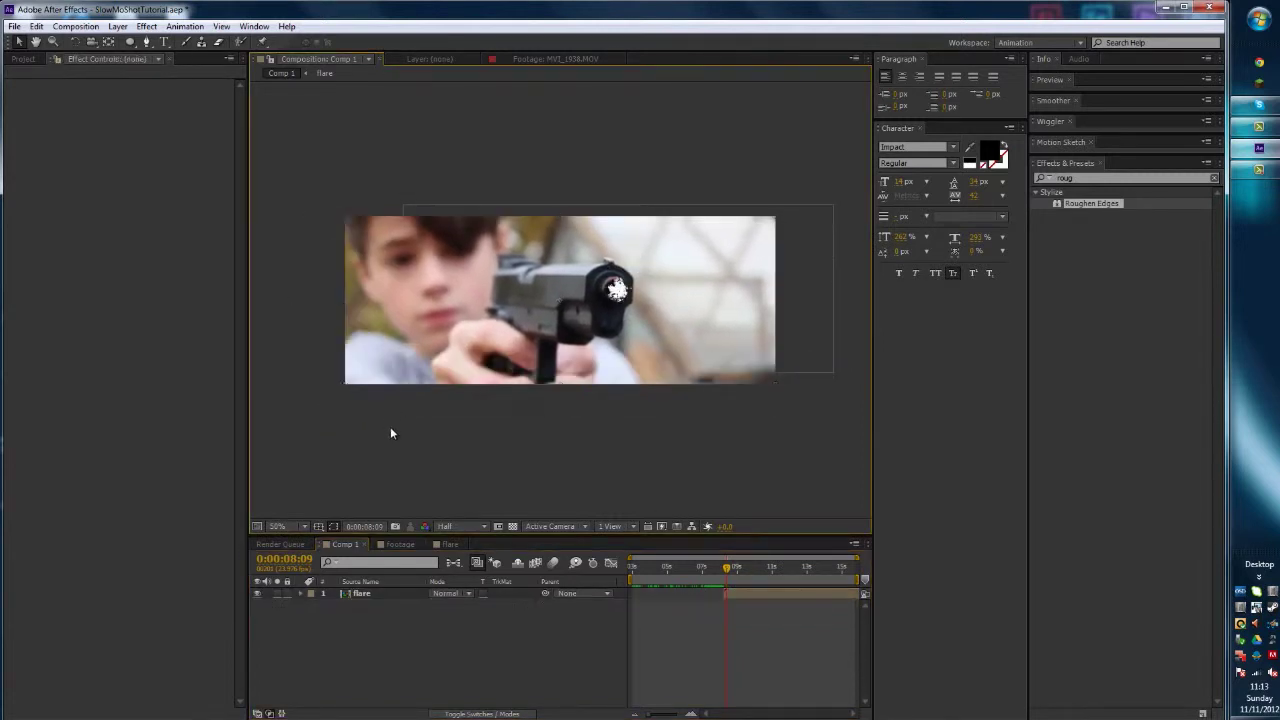
key(ctrl+z)
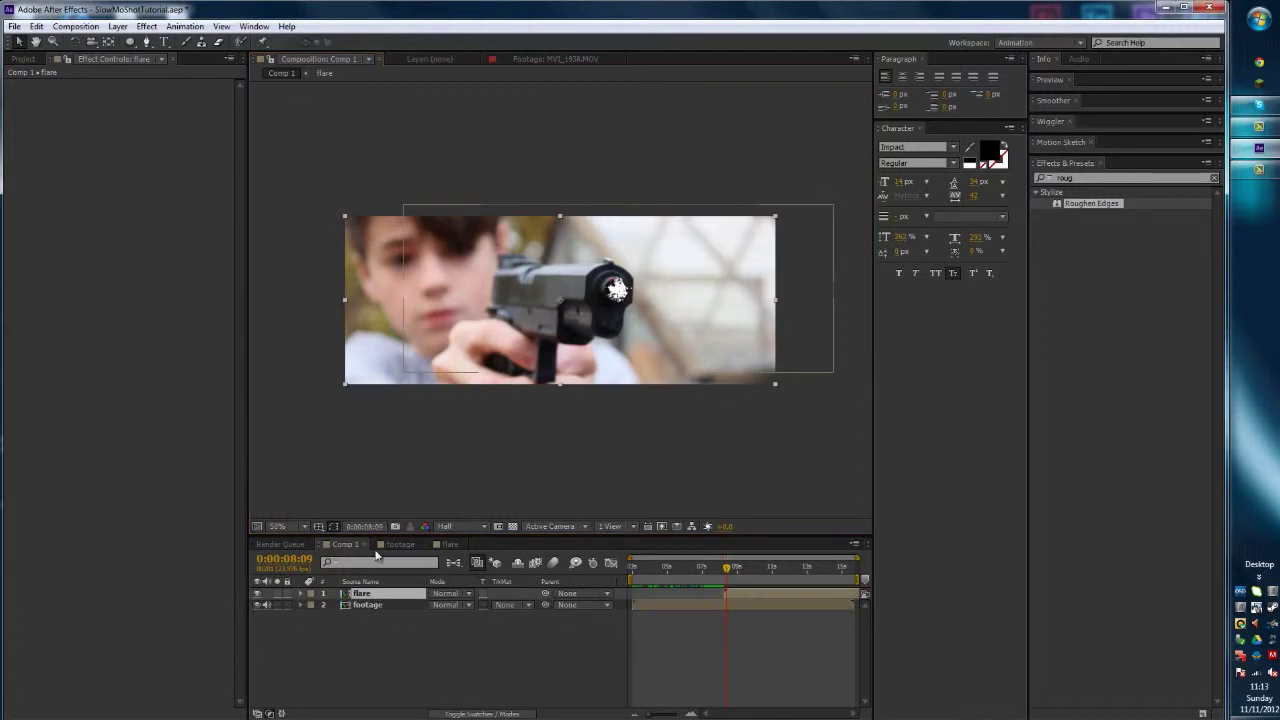
click(377, 554)
- Scale the flare layer up to more than twice its size and preview it over the gunshot
drag(405, 372, 101, 595)
key(space)
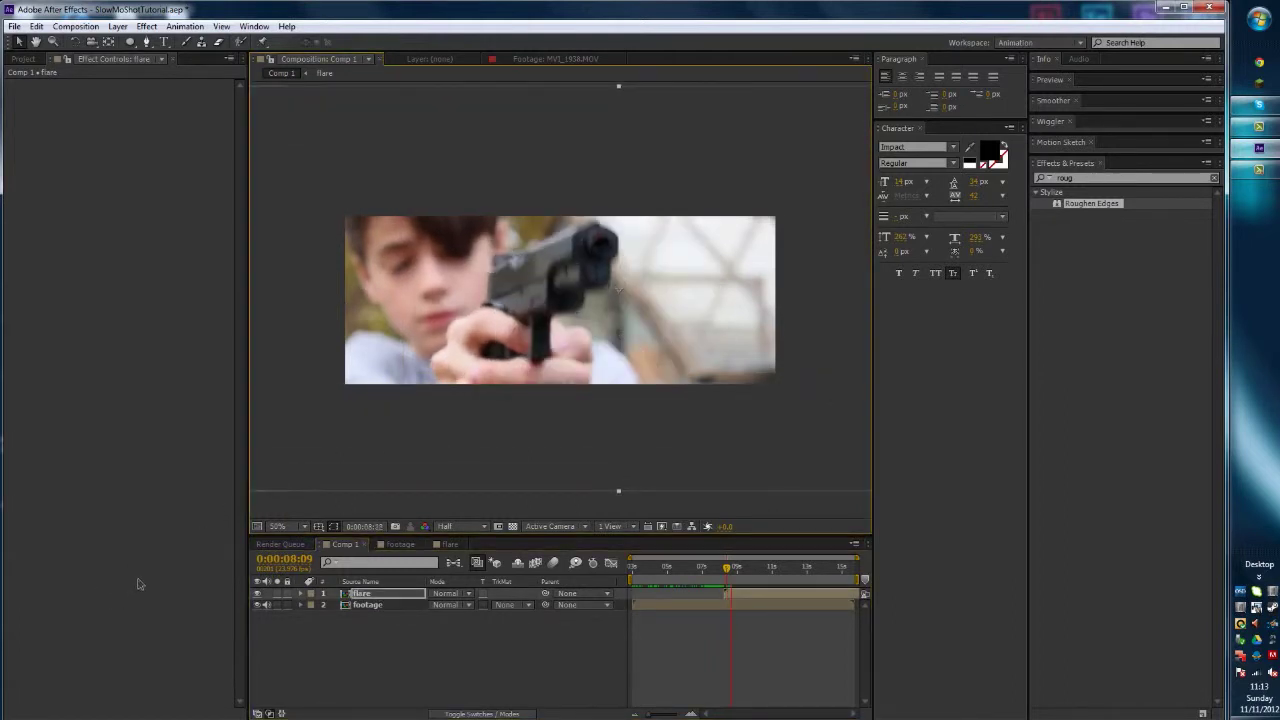
drag(726, 573, 733, 569)
- Rotate the flare layer clockwise around the muzzle so its remaining fragment stands upright over the hands at 0:00:08:19, and preview the shot
key(w)
drag(404, 204, 480, 314)
drag(734, 567, 735, 572)
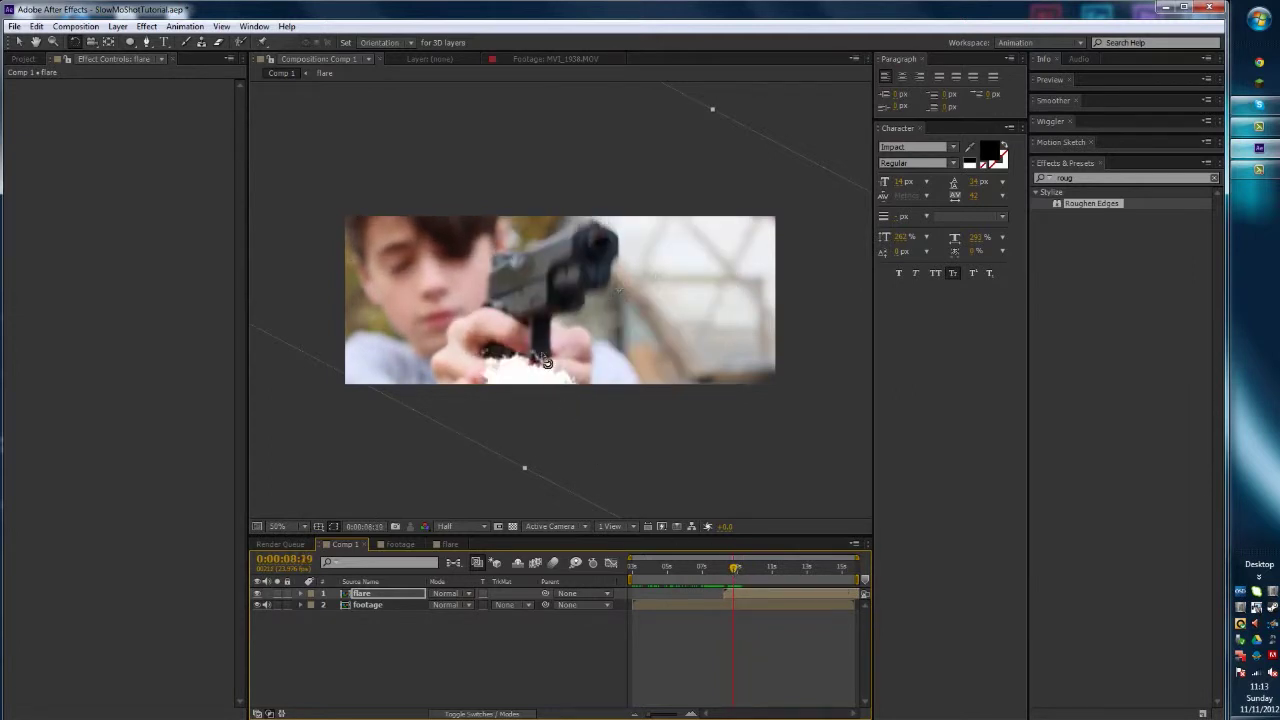
drag(519, 290, 516, 296)
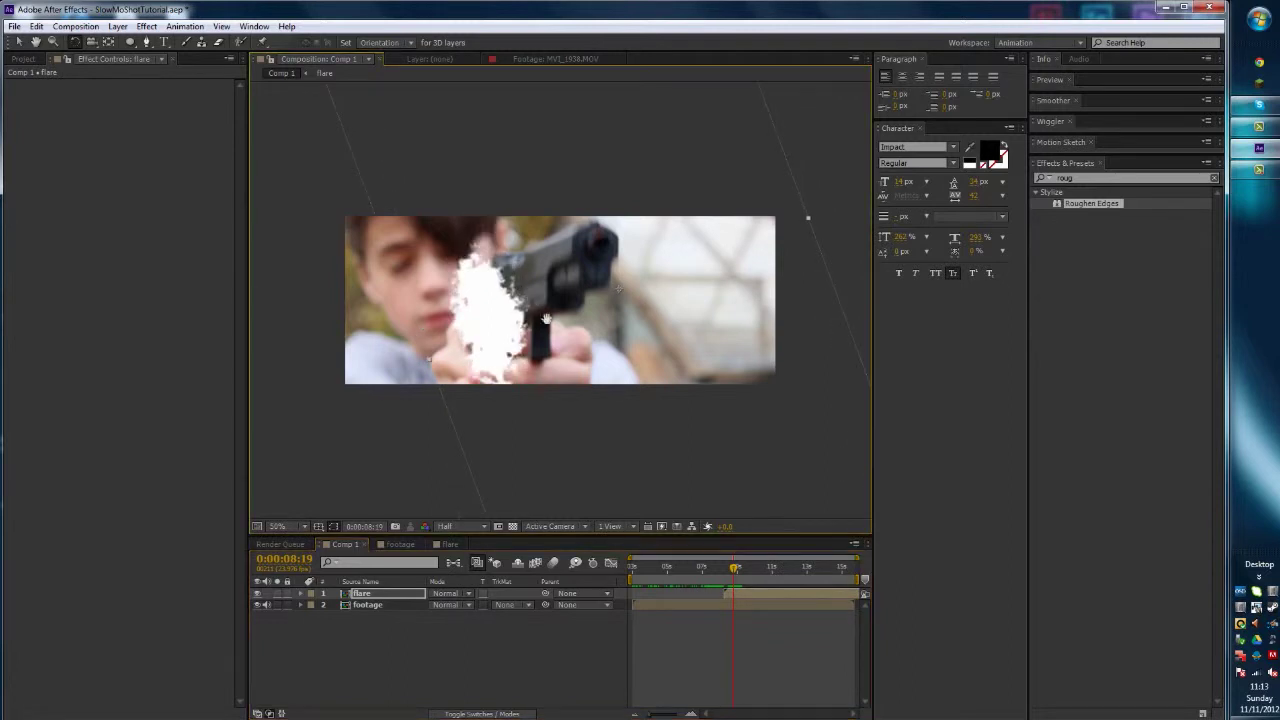
key(space)
mouse_move(738, 572)
mouse_down()
mouse_move(717, 543)
mouse_move(729, 580)
mouse_move(716, 579)
mouse_move(729, 580)
mouse_up()
key(space)
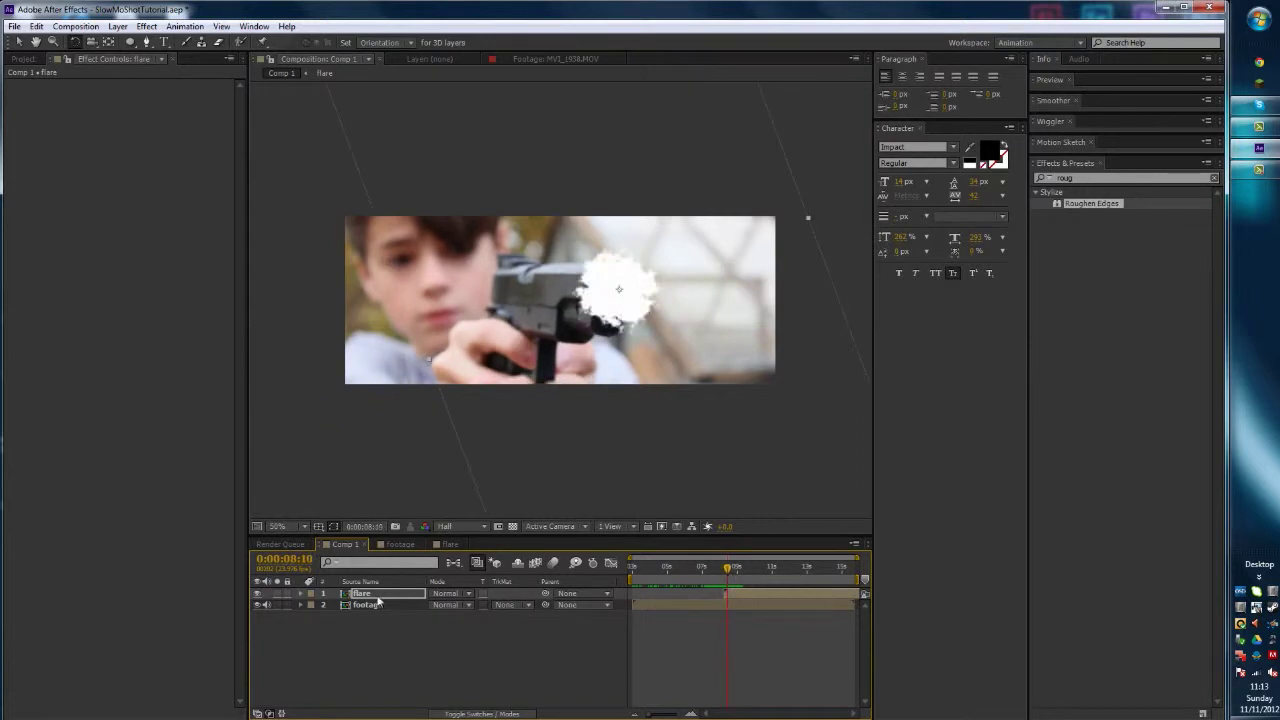
- Apply the Tint color correction effect to the flare layer
click(396, 597)
click(141, 26)
mouse_move(112, 150)
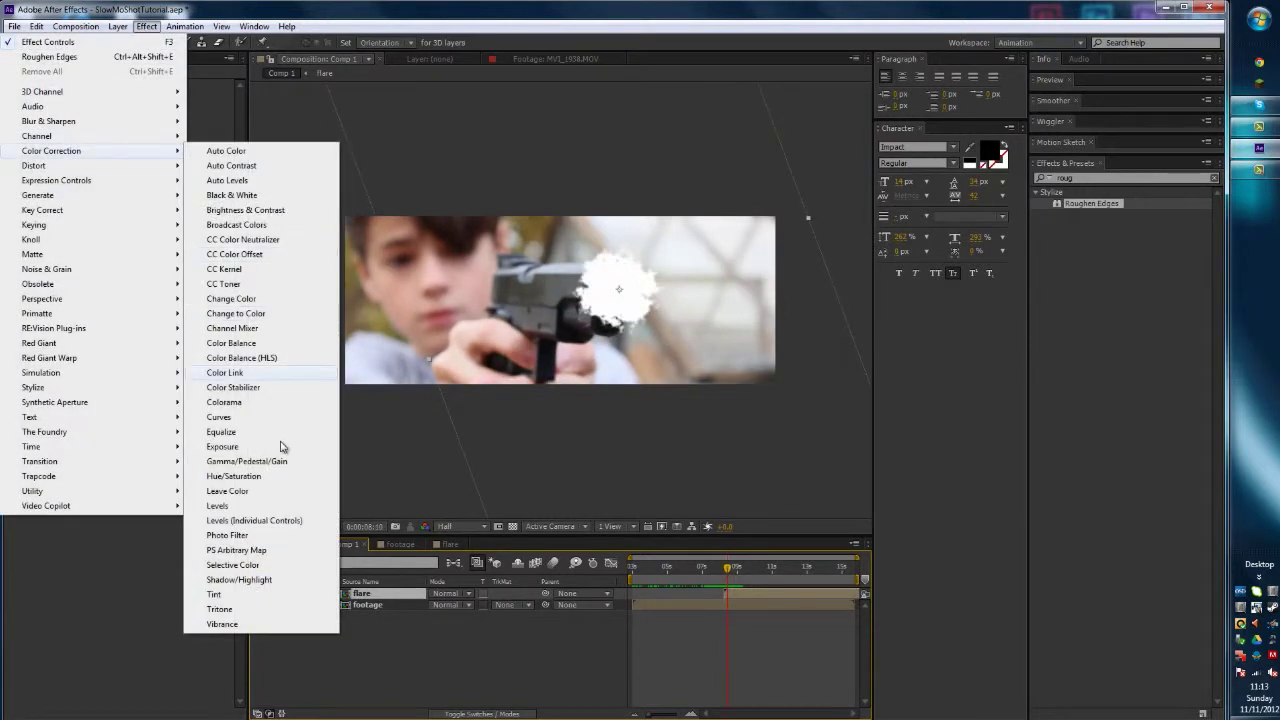
click(215, 595)
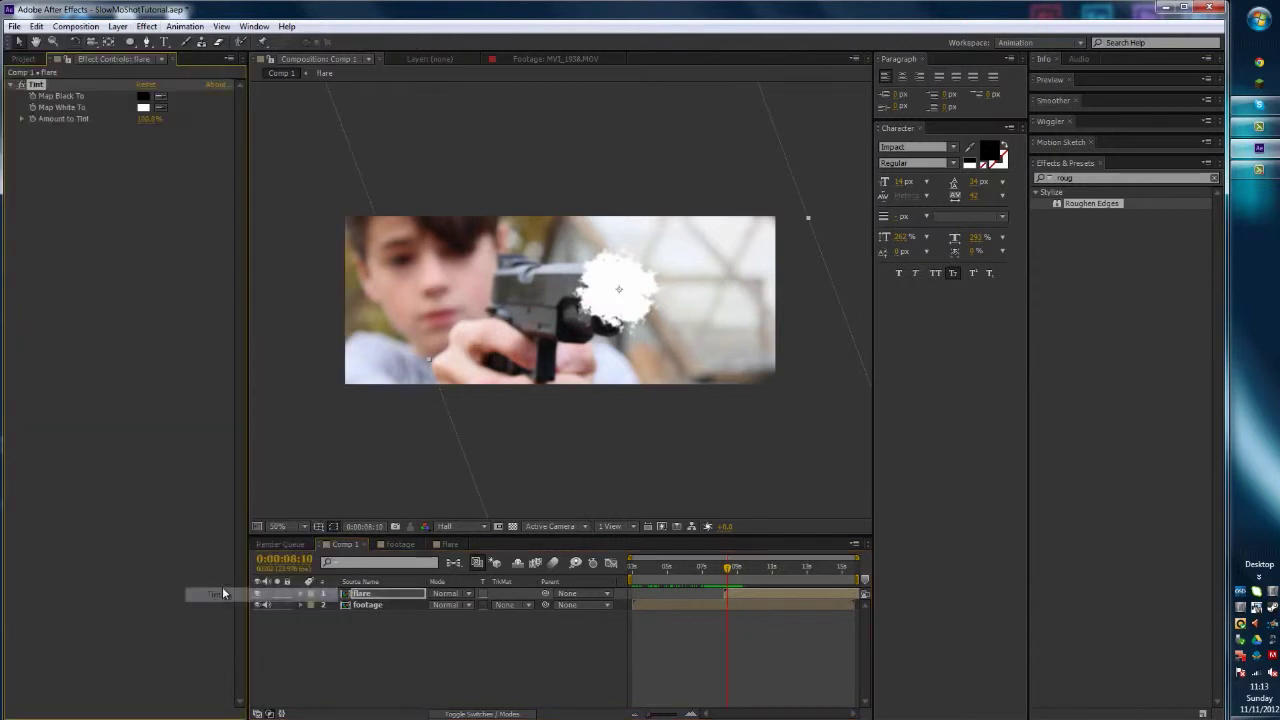
- Map the Tint effect's white to orange and set the flare layer's blending mode to Add
click(143, 107)
drag(235, 187, 247, 286)
click(219, 136)
click(342, 130)
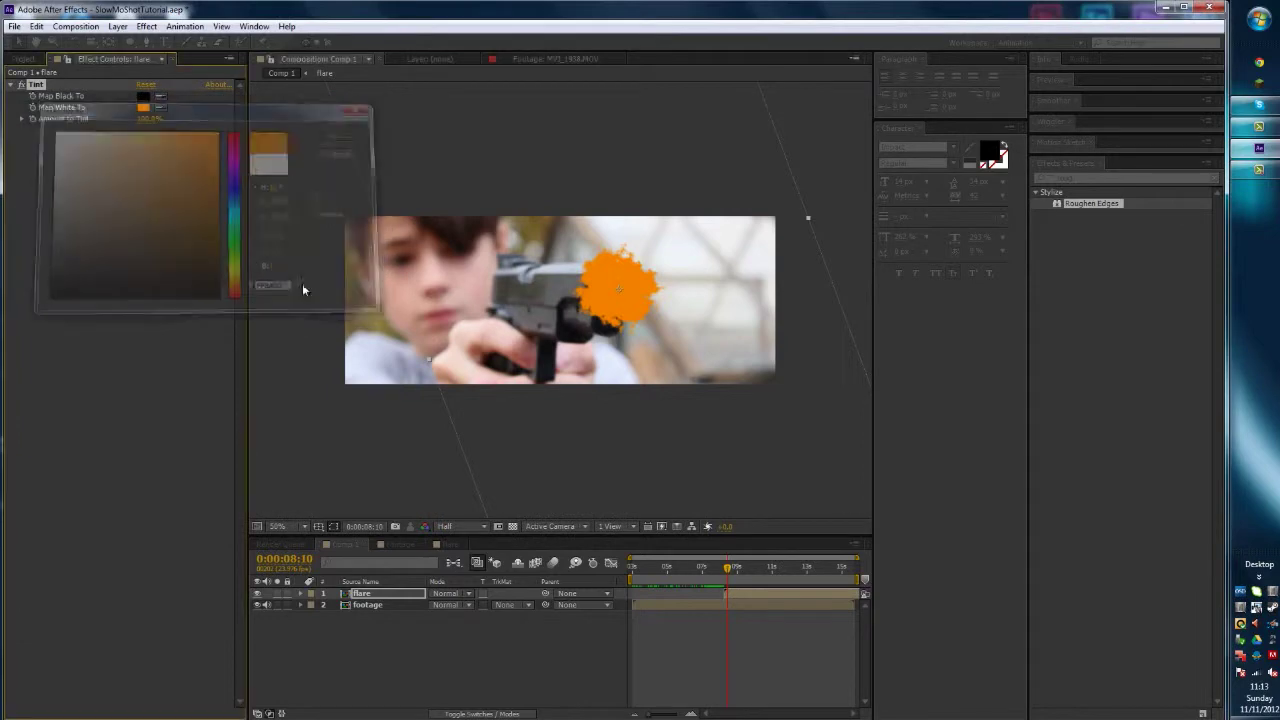
click(455, 594)
click(505, 274)
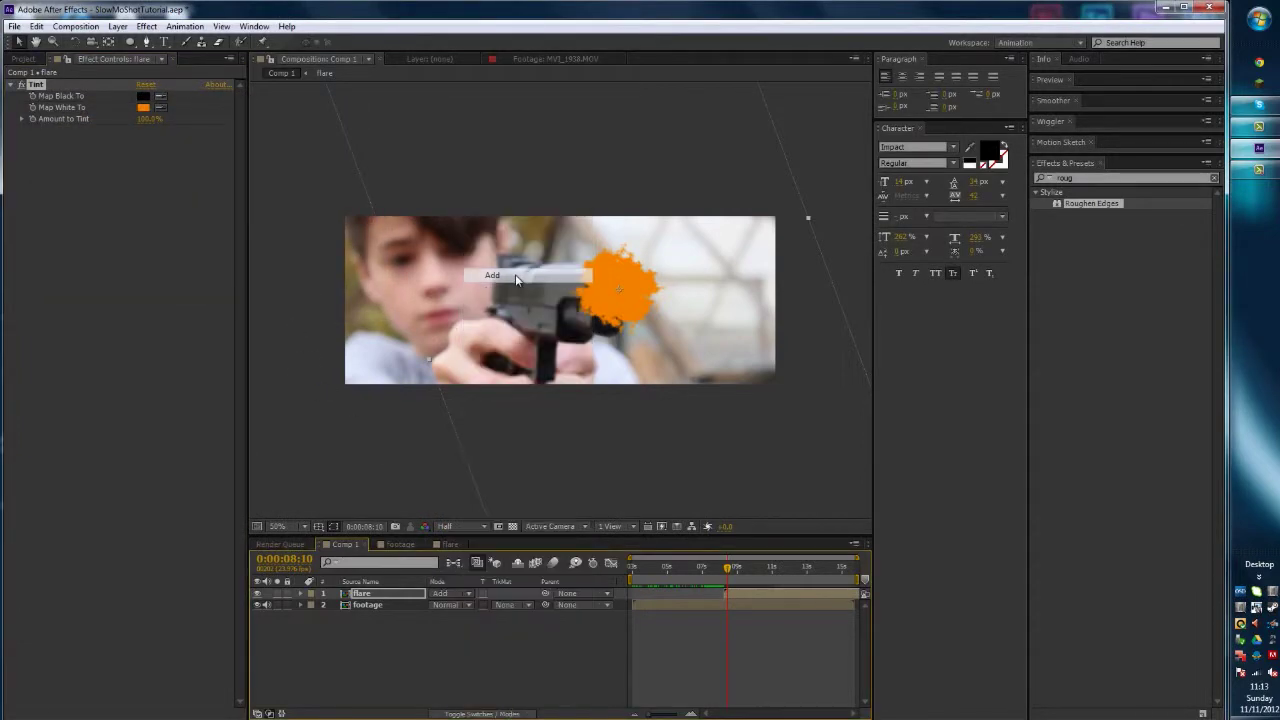
- Apply Brightness & Contrast to the flare with Brightness 67 and Contrast about -15, and check it at 0:00:08:15
click(147, 26)
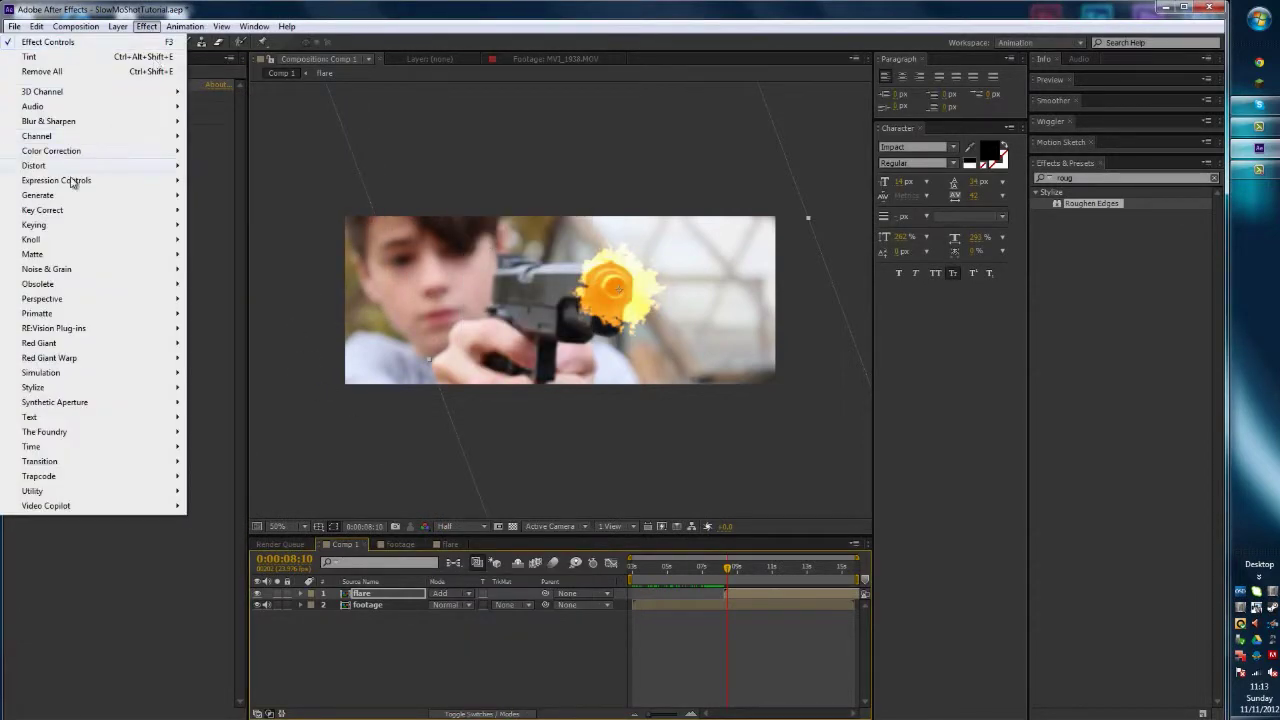
mouse_move(92, 152)
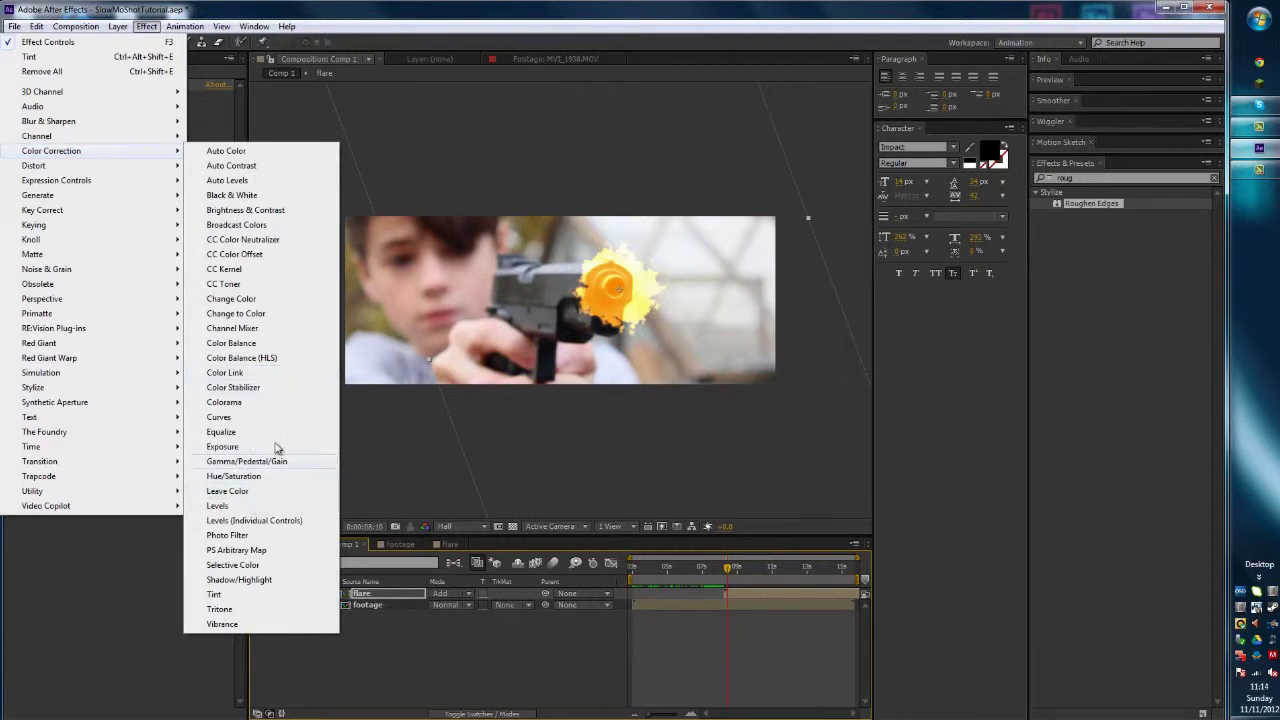
click(272, 210)
mouse_move(140, 143)
mouse_down()
mouse_move(186, 141)
mouse_move(187, 152)
mouse_move(140, 153)
mouse_up()
key(space)
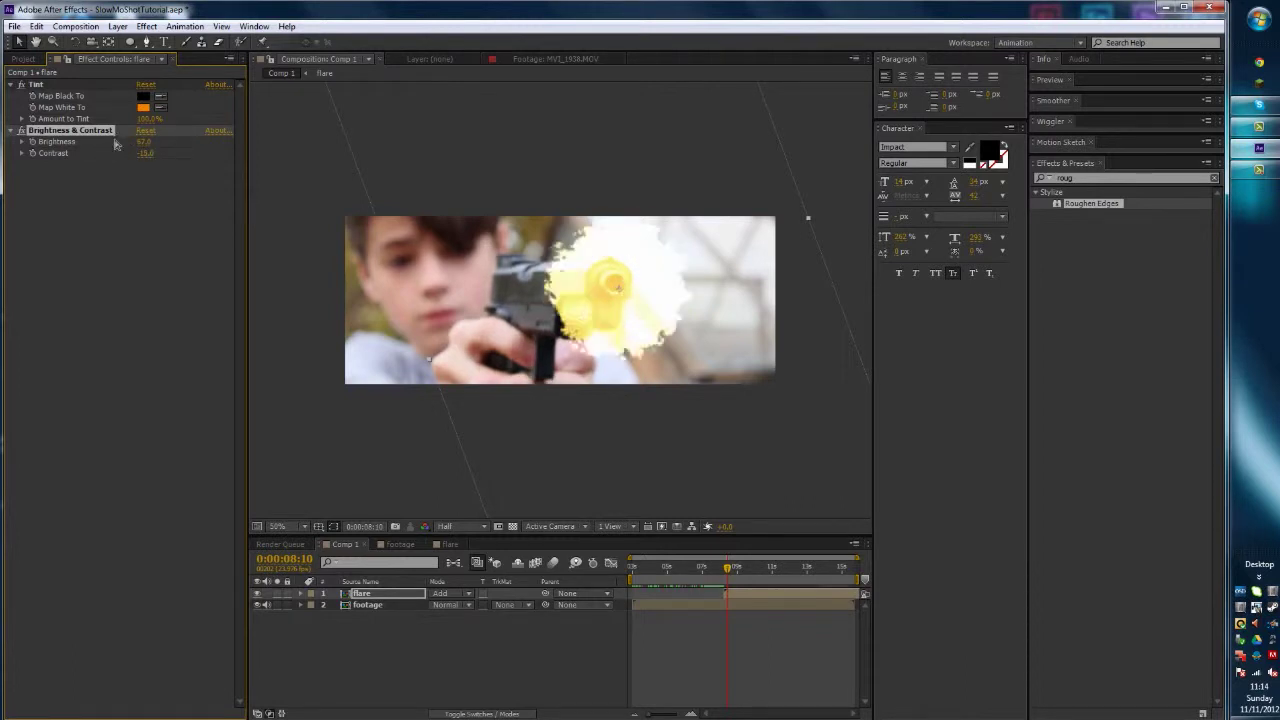
mouse_move(733, 573)
mouse_down()
mouse_move(720, 570)
mouse_move(731, 570)
mouse_up()
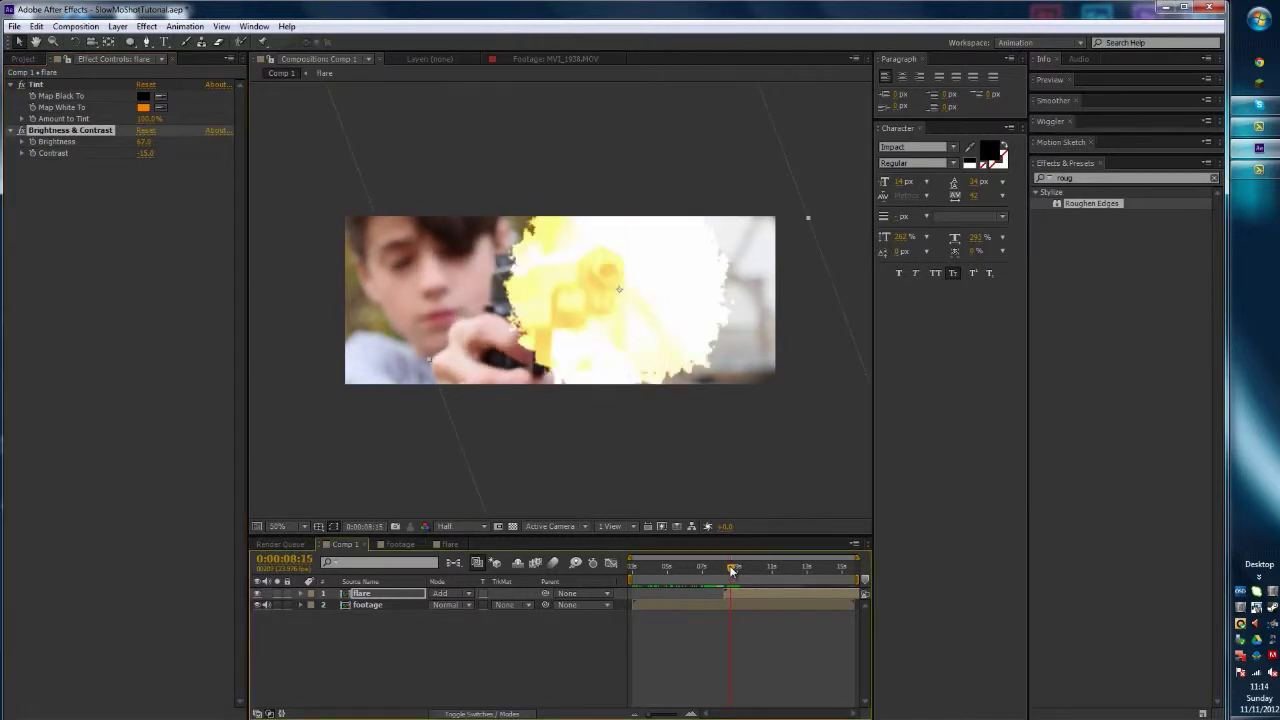
- Duplicate the flare layer and apply Fast Blur to the lower copy
click(379, 597)
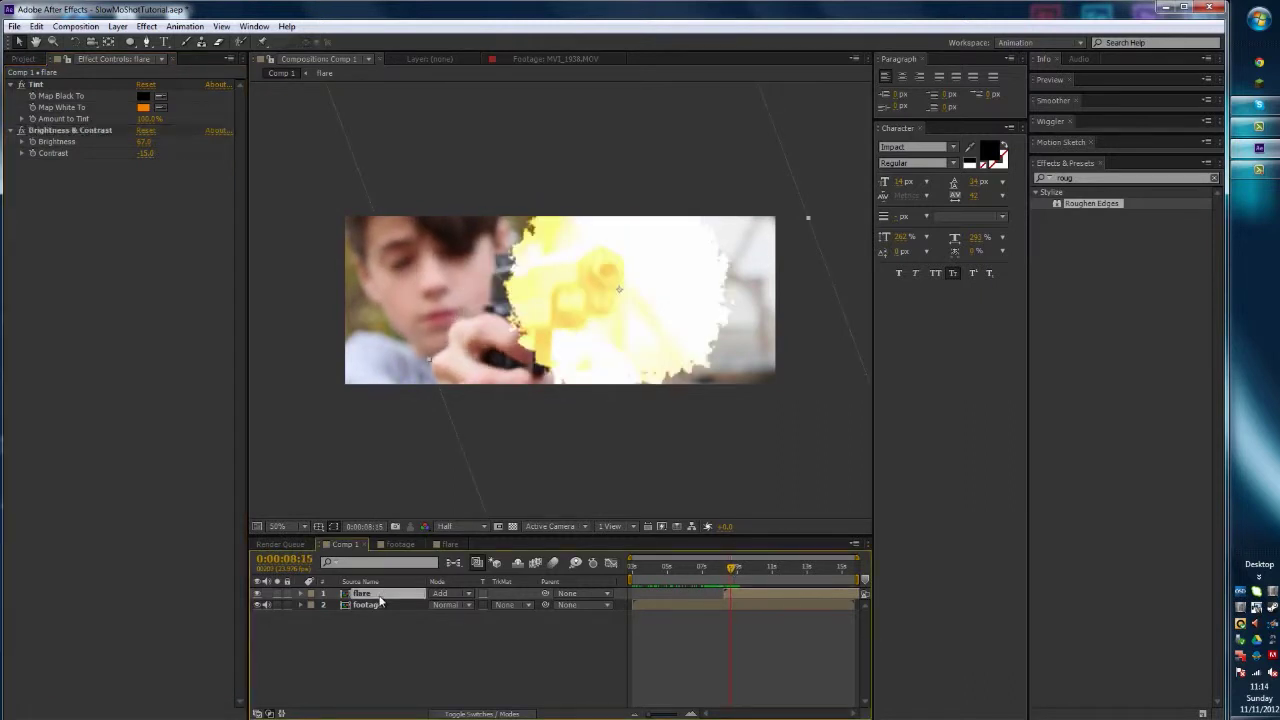
key(ctrl+d)
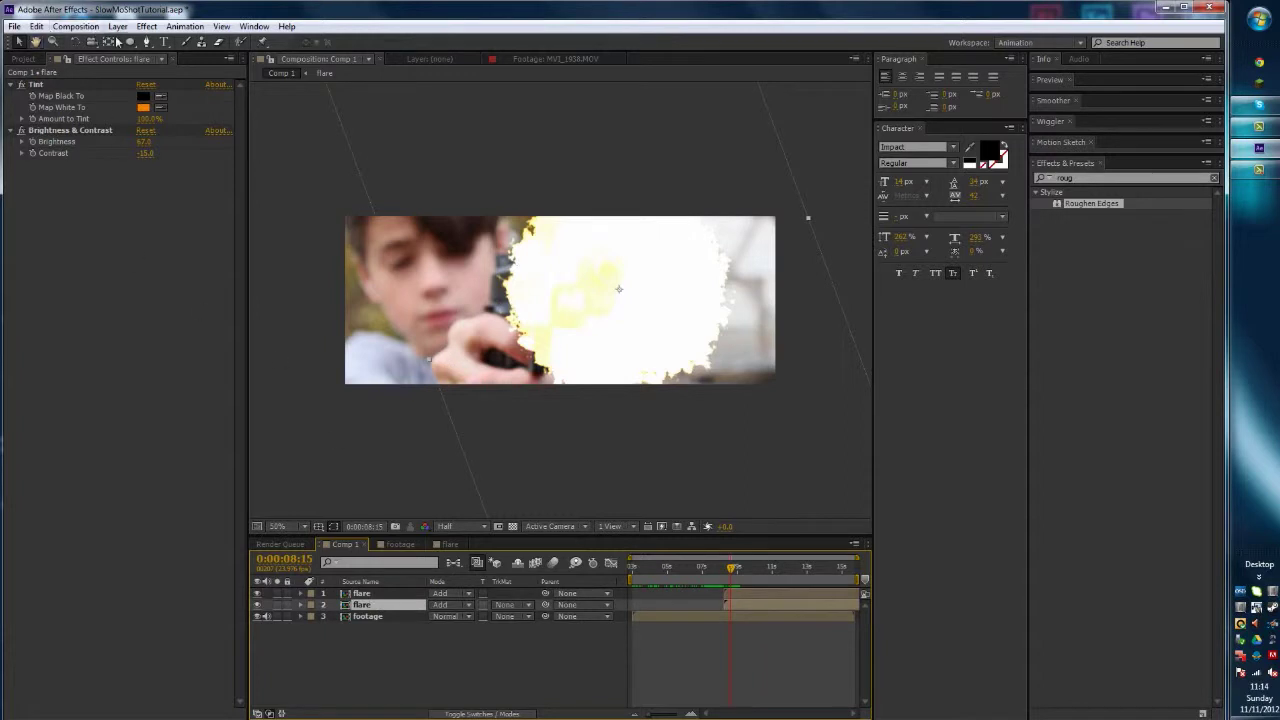
click(146, 26)
mouse_move(86, 121)
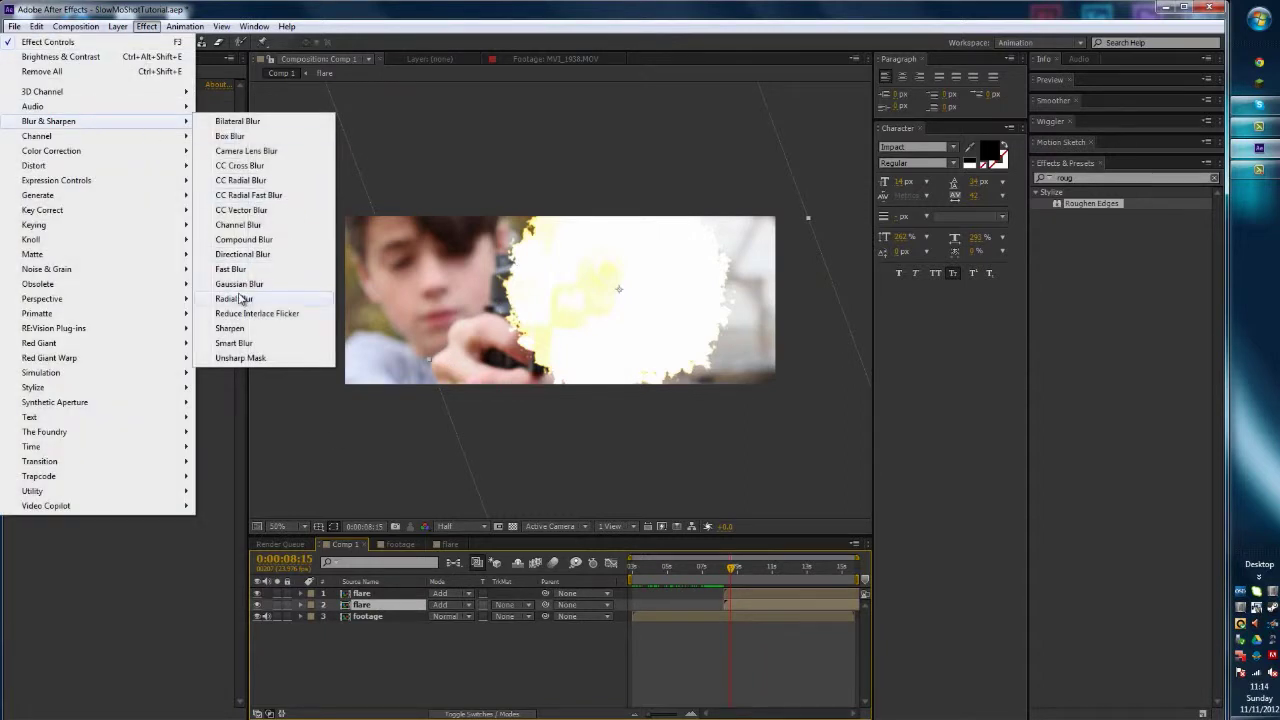
click(230, 269)
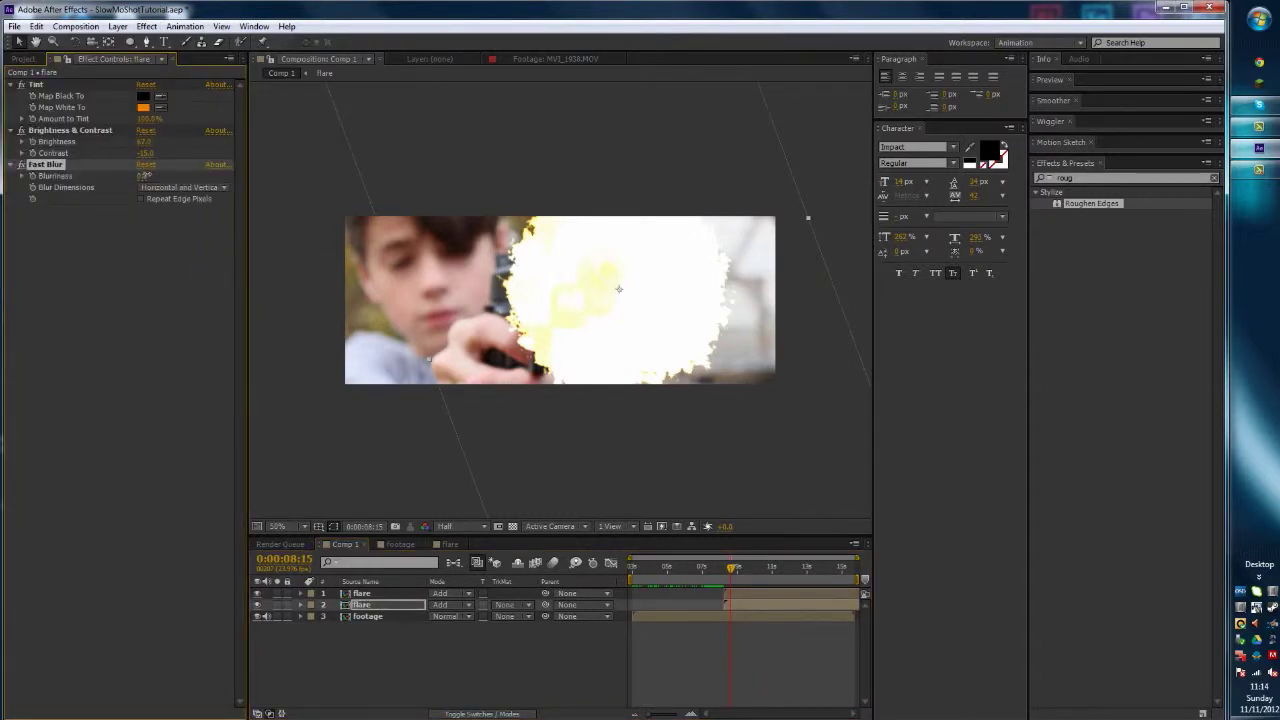
- Set the lower flare copy's Blurriness to about 250 and preview the glow around the gunshot
drag(145, 175, 298, 170)
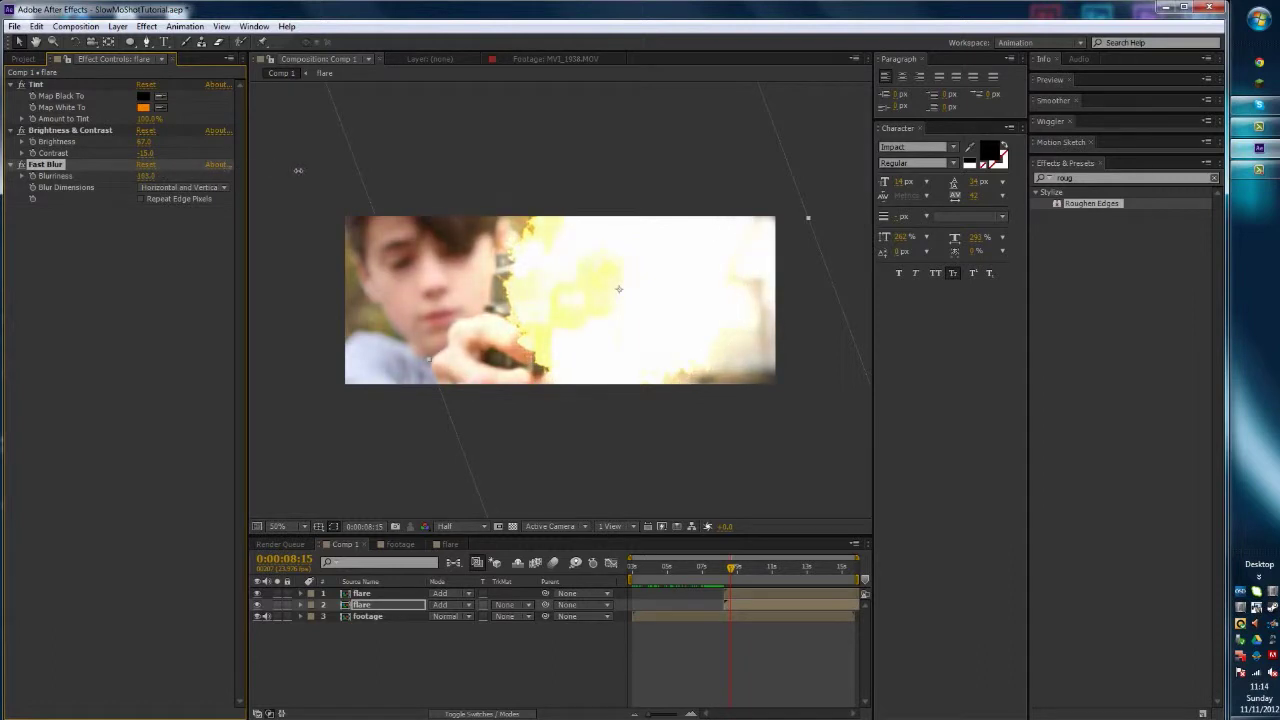
drag(735, 570, 711, 572)
key(space)
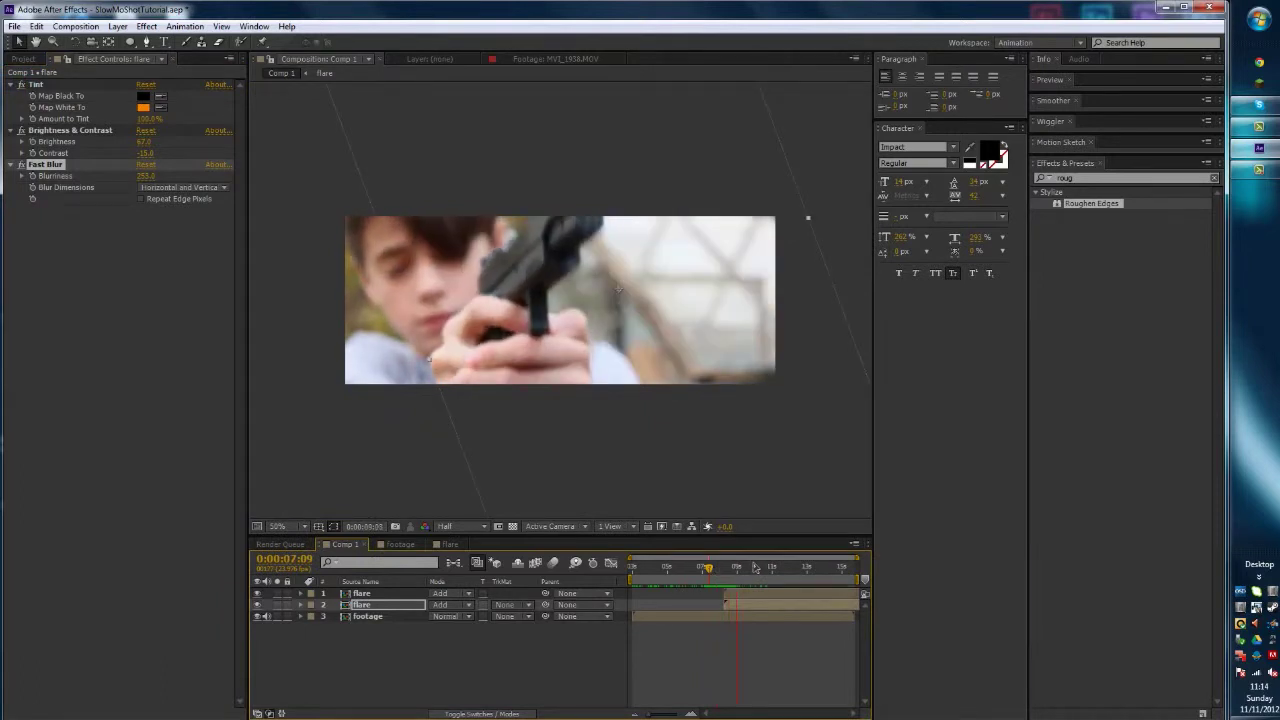
drag(740, 574, 722, 570)
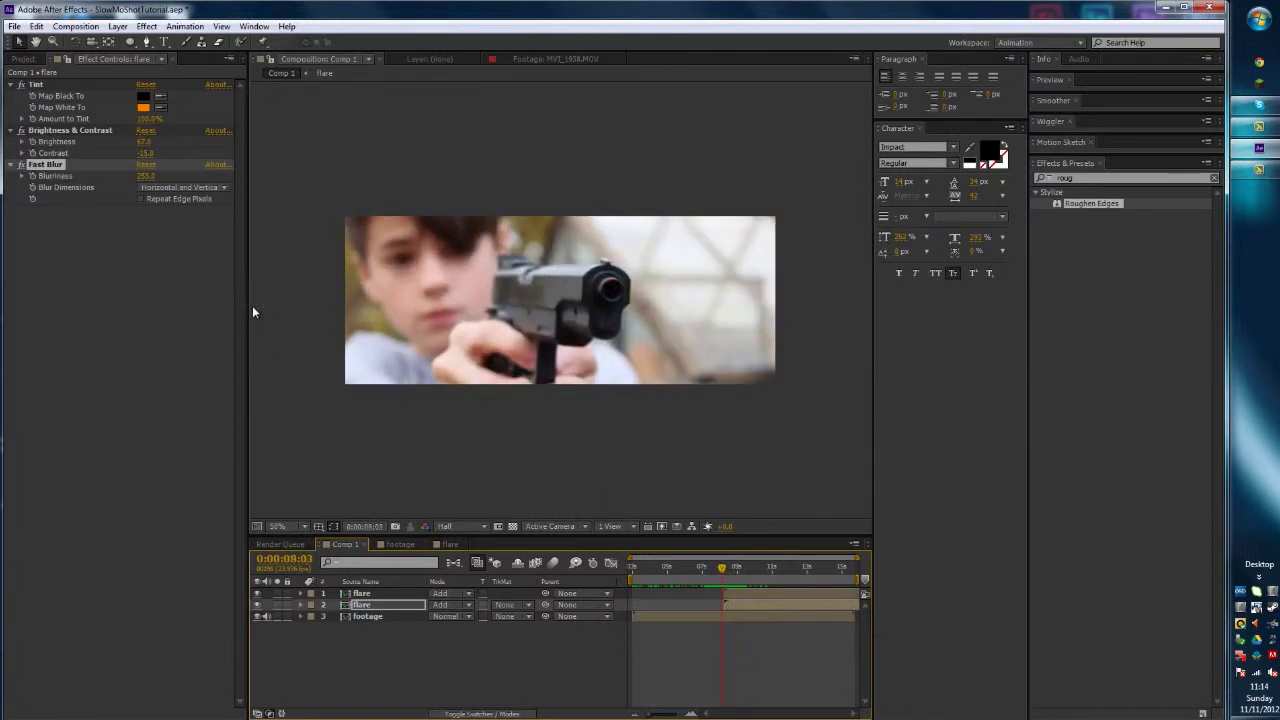
- Add a comp-sized black solid above the flare layers in Comp 1
key(Tab)
key(ctrl+y)
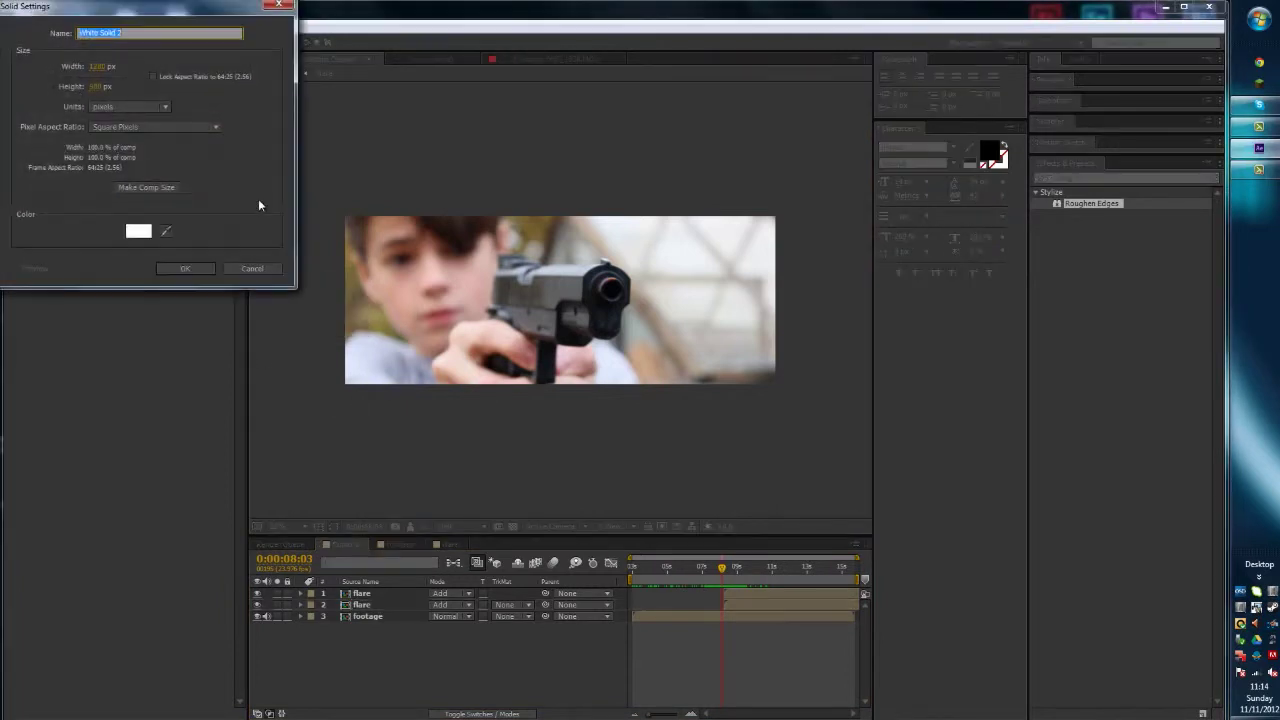
click(140, 231)
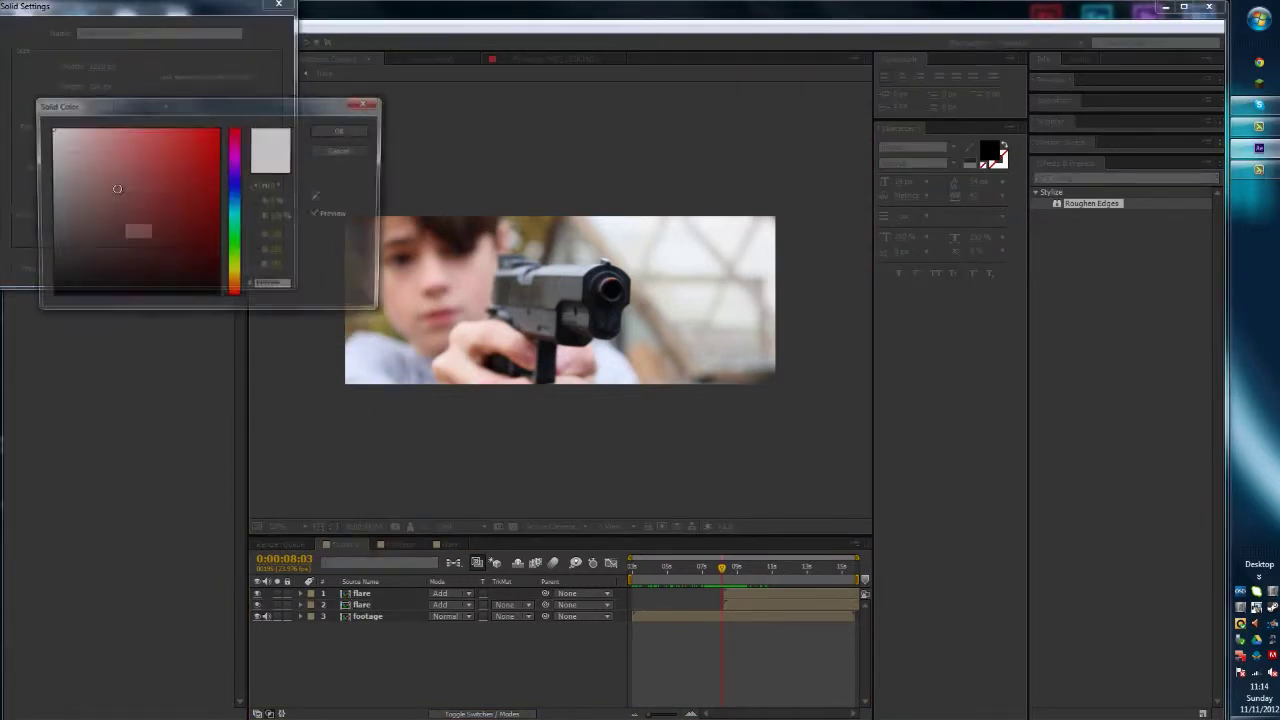
click(340, 131)
click(187, 269)
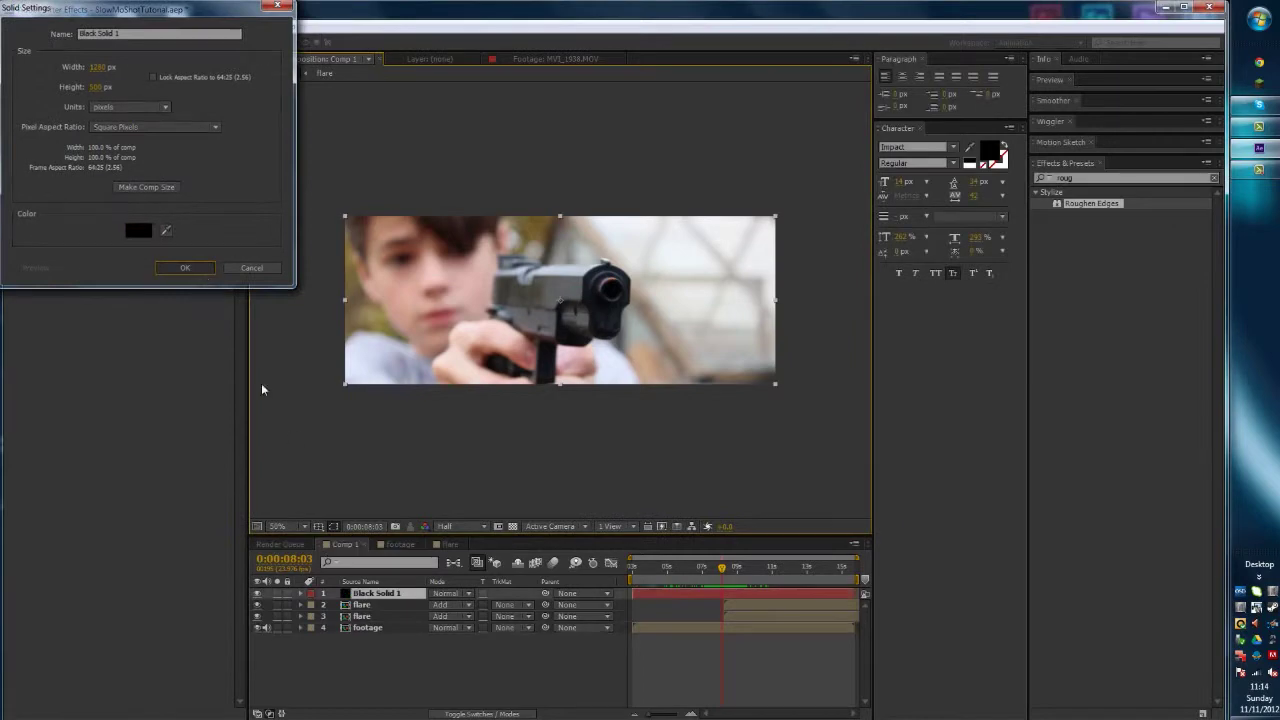
- Confirm the new black solid and rename its layer lens flare
key(KP_Enter)
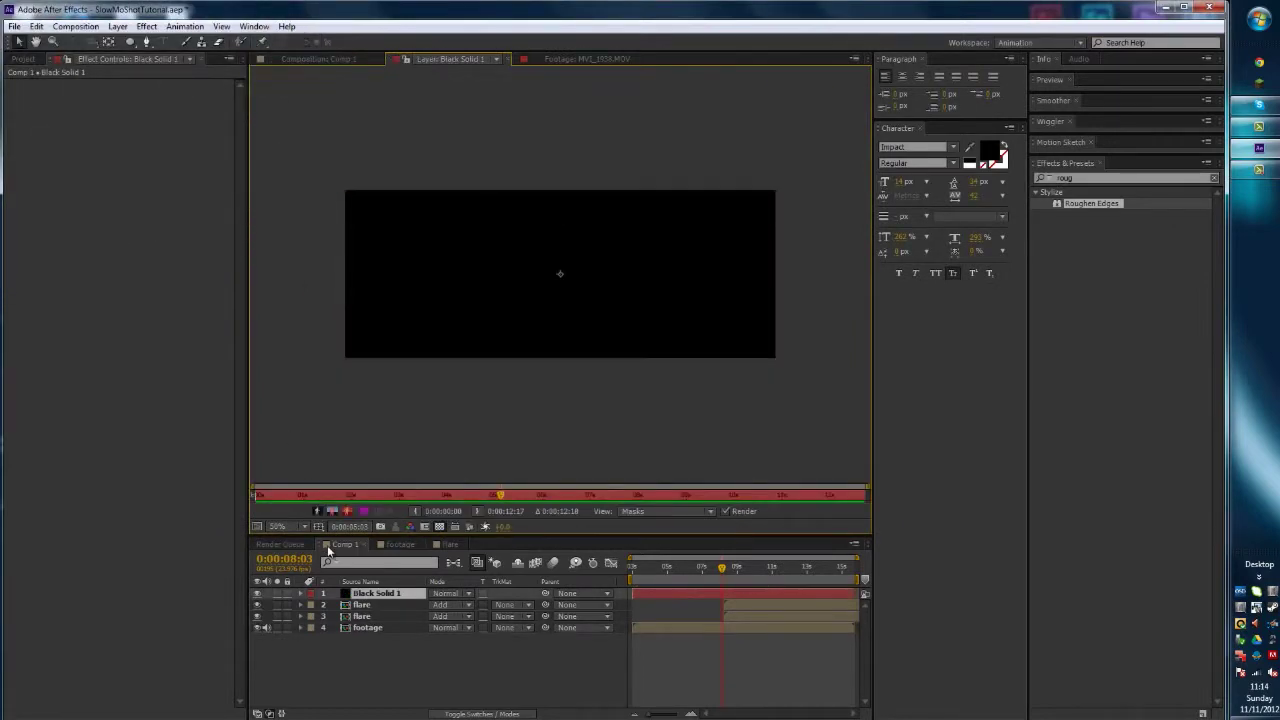
key(s)
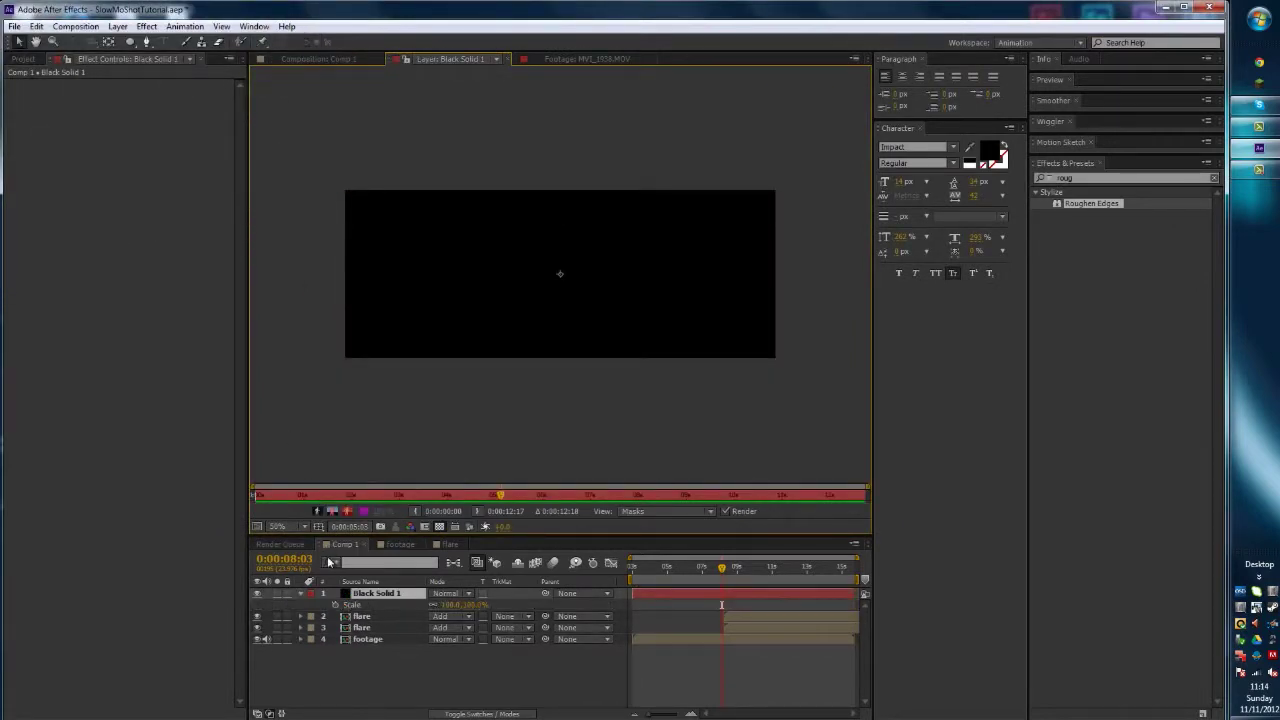
key(Return)
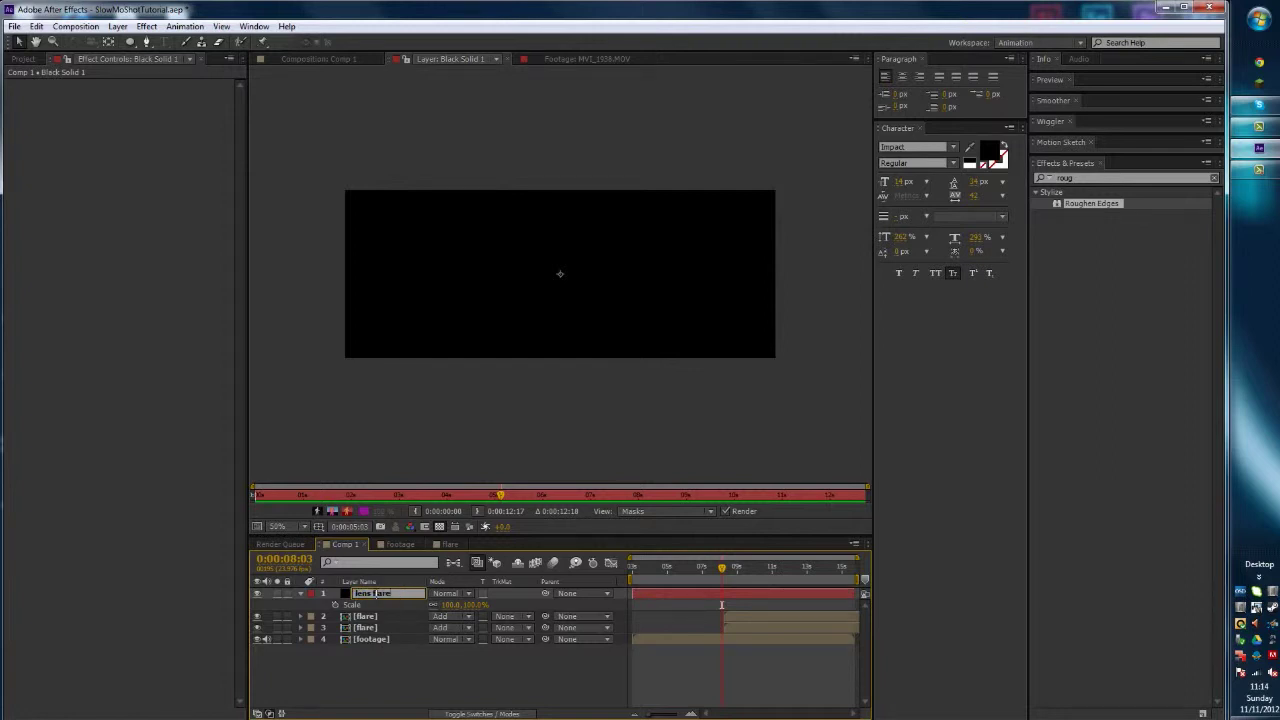
key(Return)
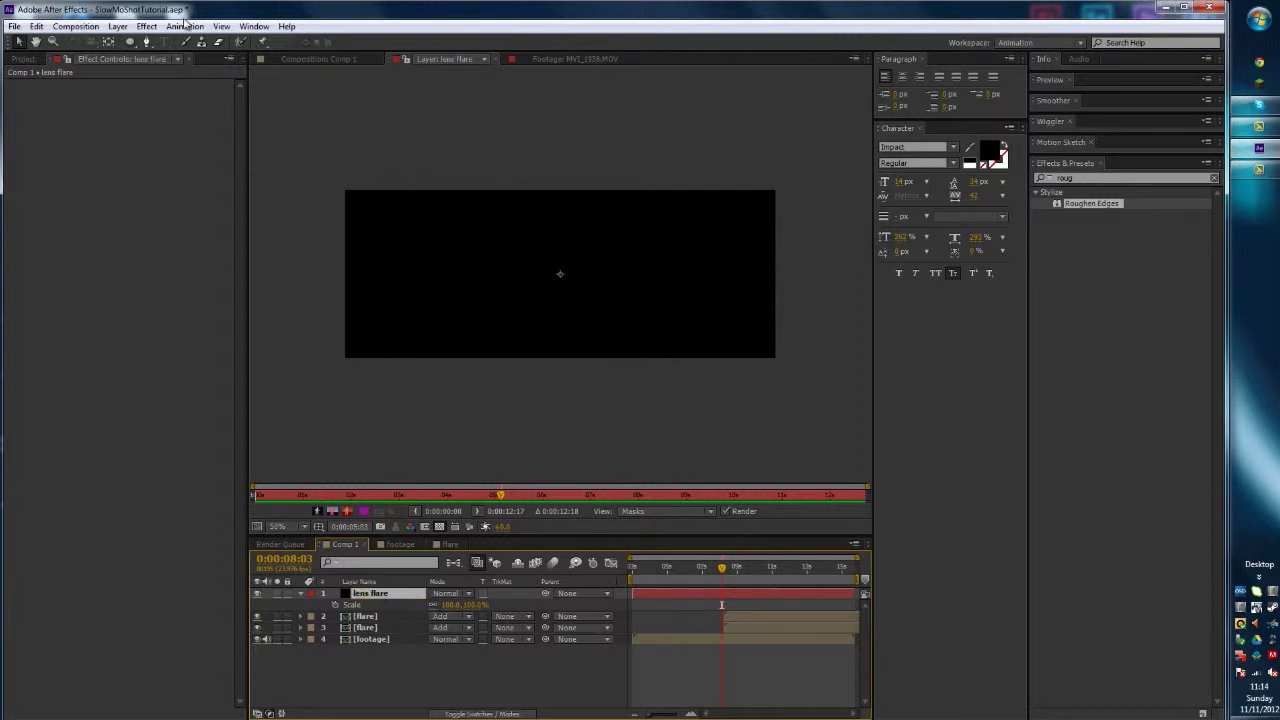
- Apply Video Copilot Optical Flares to the lens flare layer and shift the flare slightly to about 350, 204
click(147, 26)
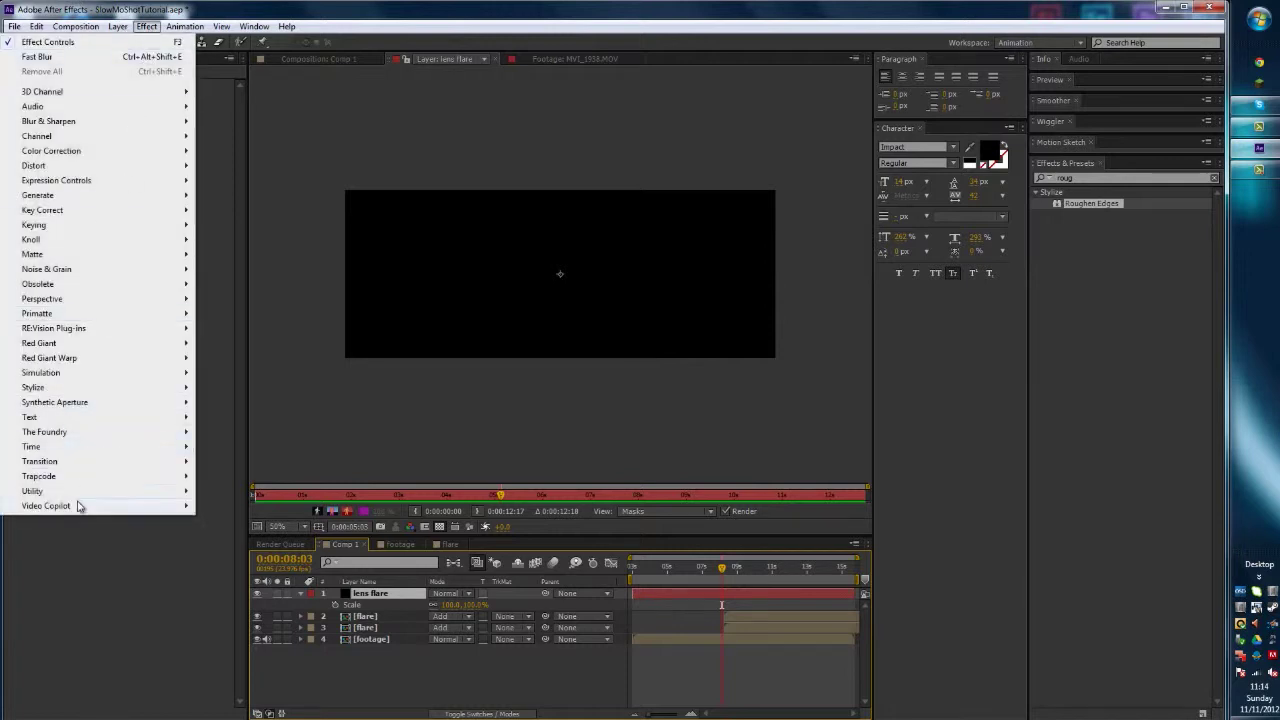
mouse_move(80, 505)
click(250, 506)
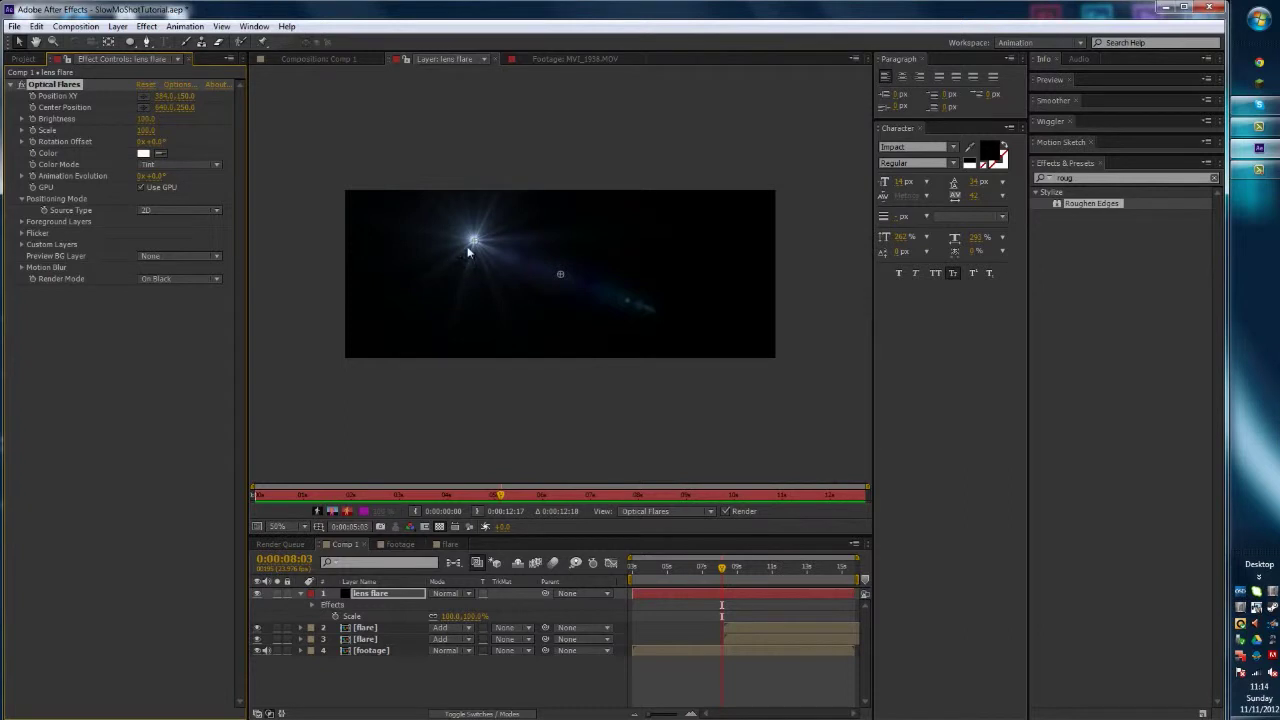
mouse_move(472, 241)
mouse_down()
mouse_move(586, 271)
mouse_move(462, 248)
mouse_up()
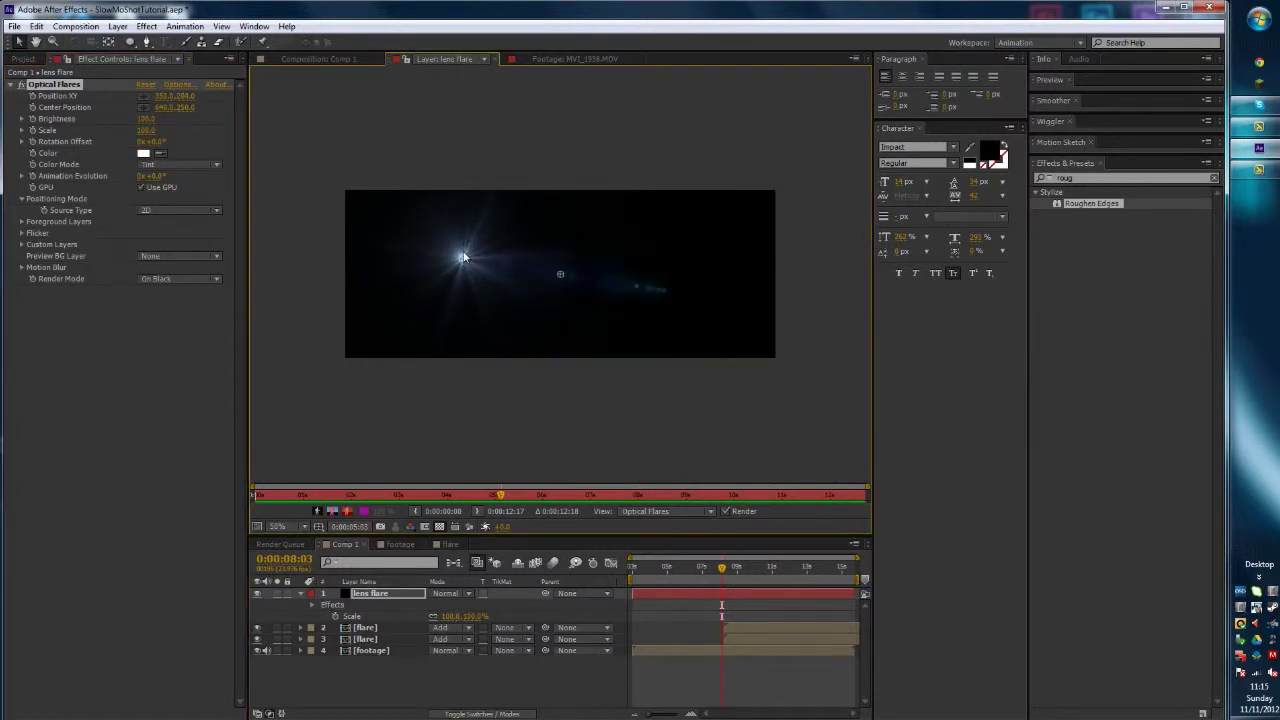
- Load the Dirty Anamorphic preset from the Motion Graphics presets in the Optical Flares options
click(181, 85)
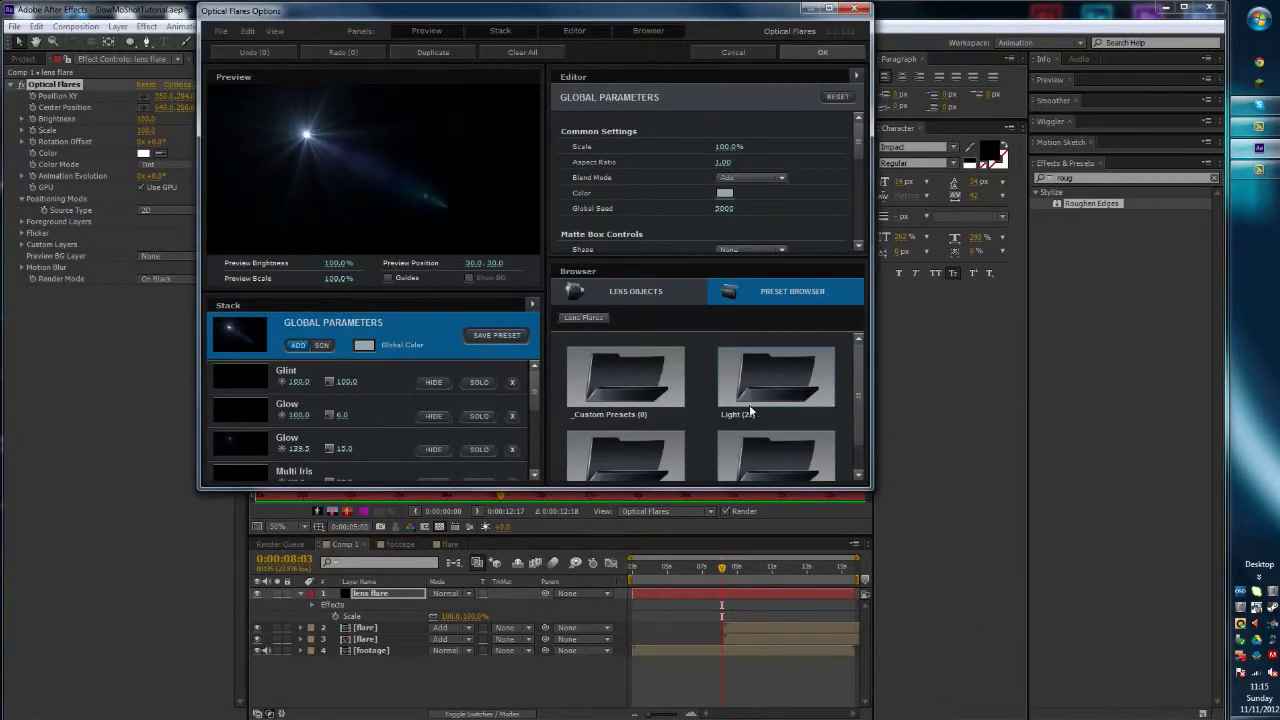
scroll(858, 379, down, 2)
double_click(619, 435)
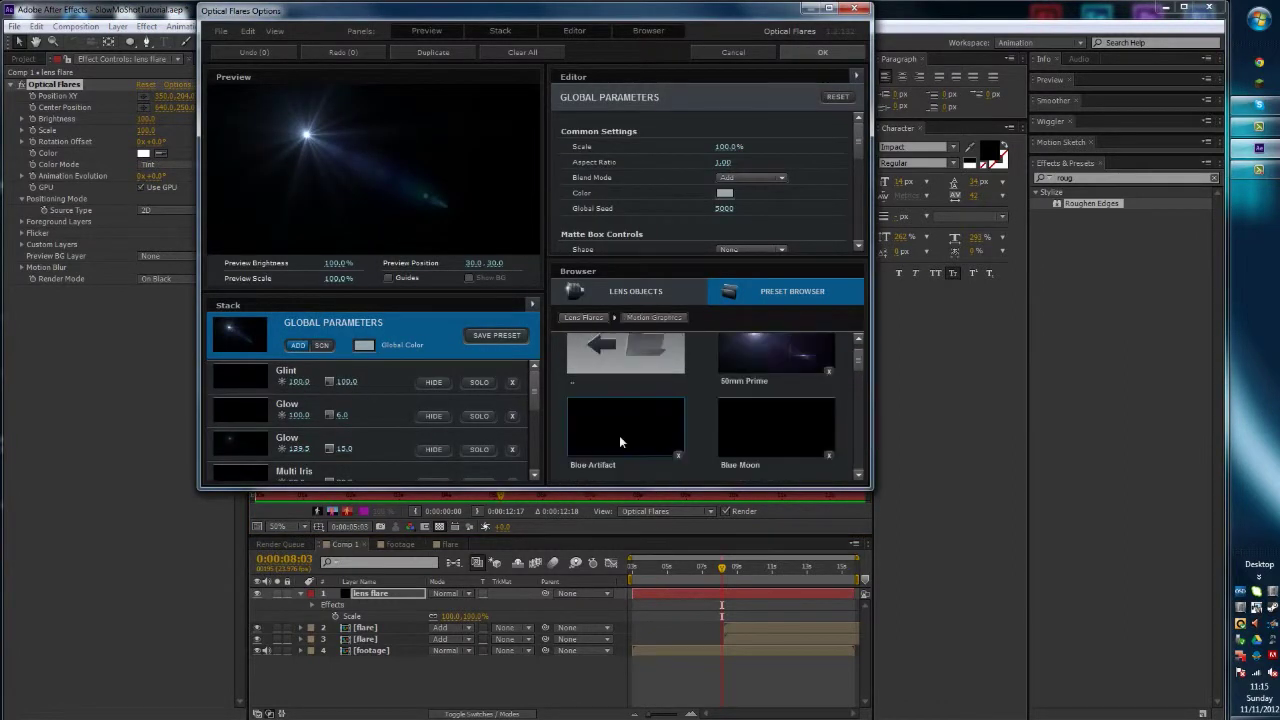
scroll(857, 373, down, 3)
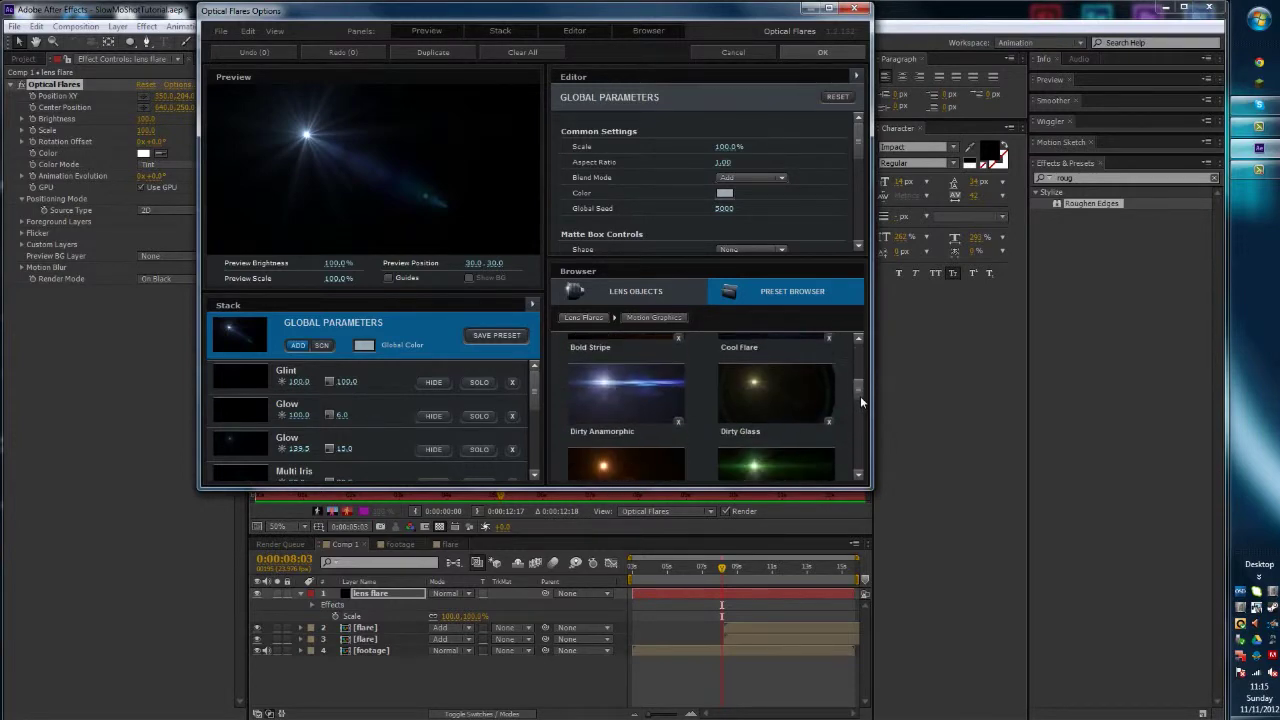
click(600, 420)
- Set the flare's global color to a saturated orange-red
click(724, 193)
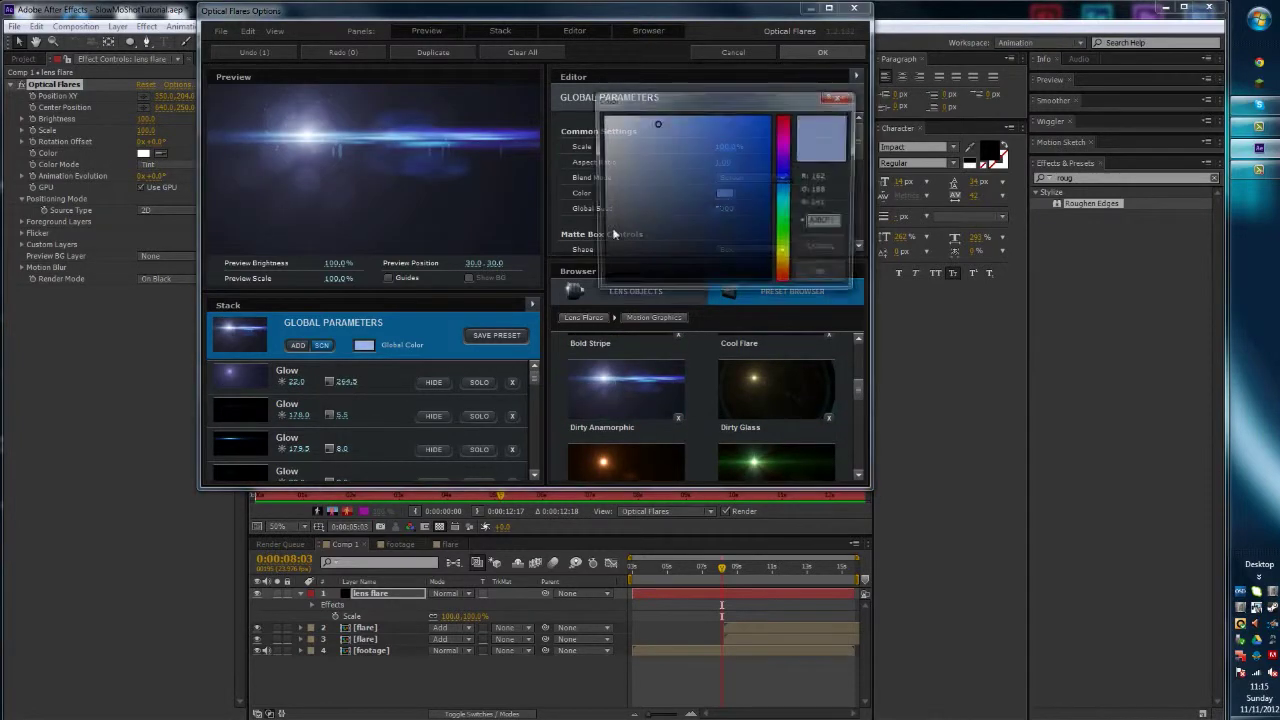
drag(786, 225, 786, 272)
drag(750, 135, 822, 101)
click(826, 278)
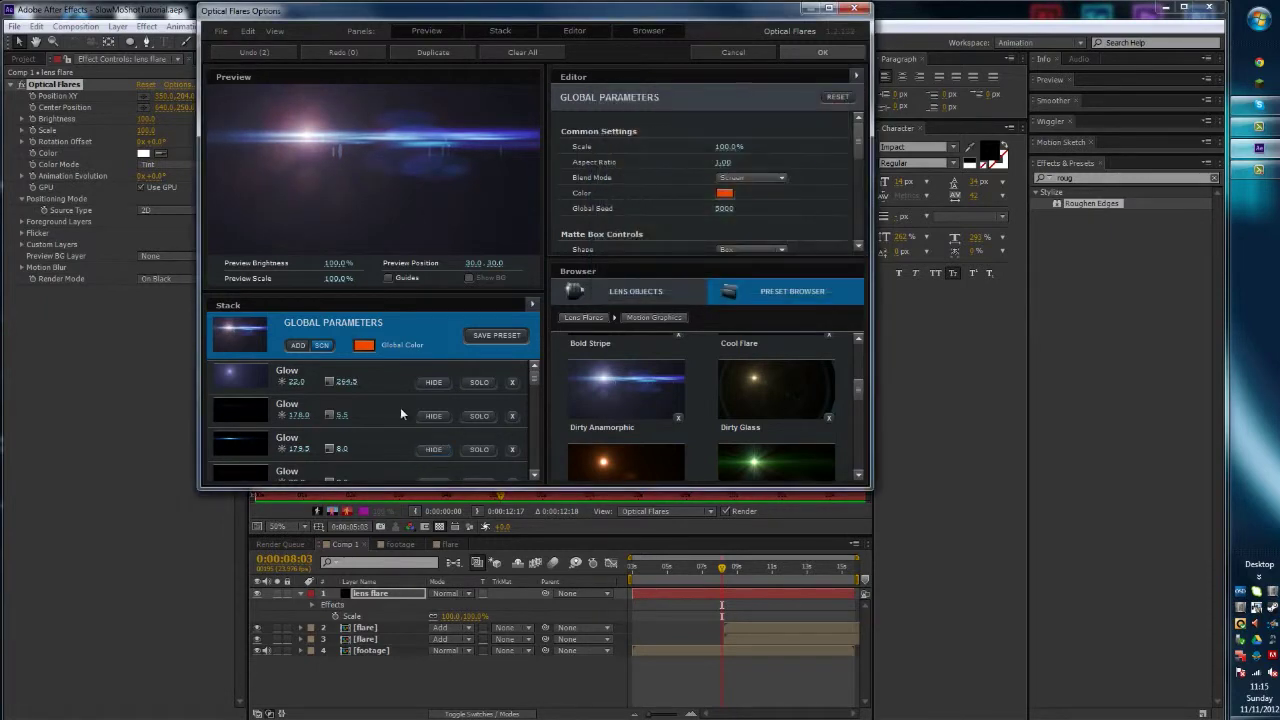
- Change Color 1 of the first Glow object in the stack to orange FFA100
click(239, 380)
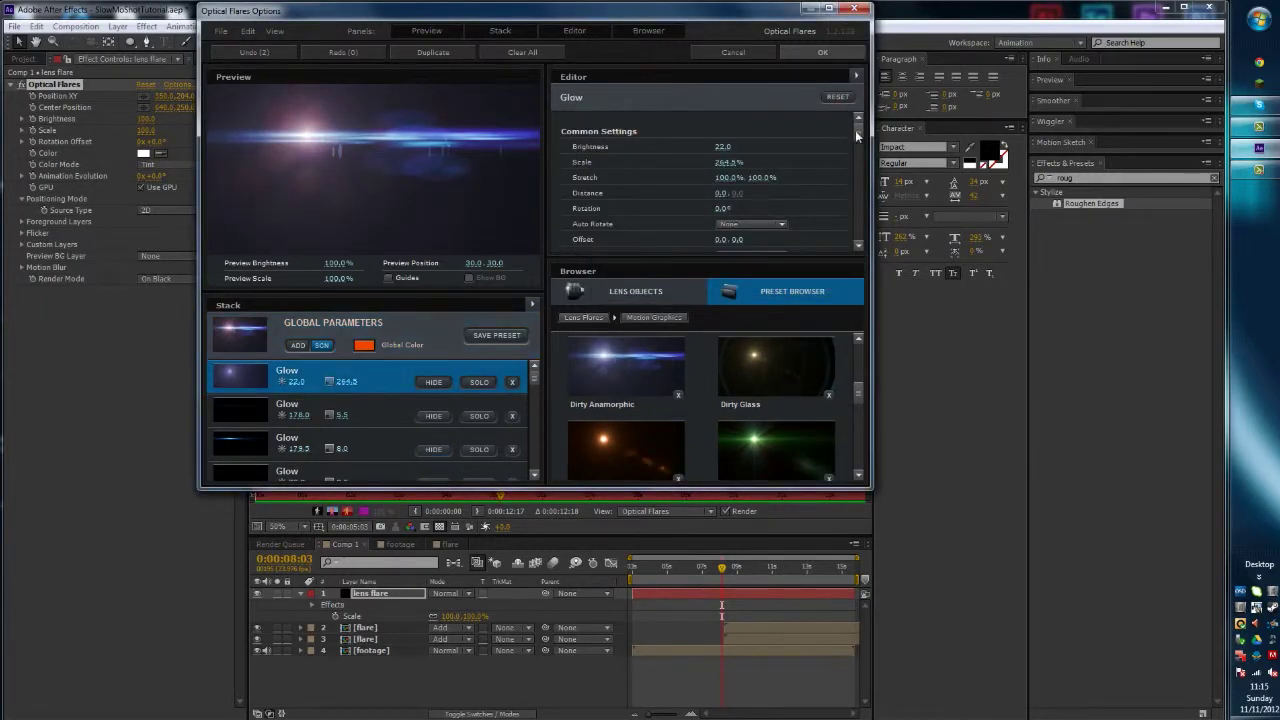
scroll(770, 200, down, 3)
click(724, 224)
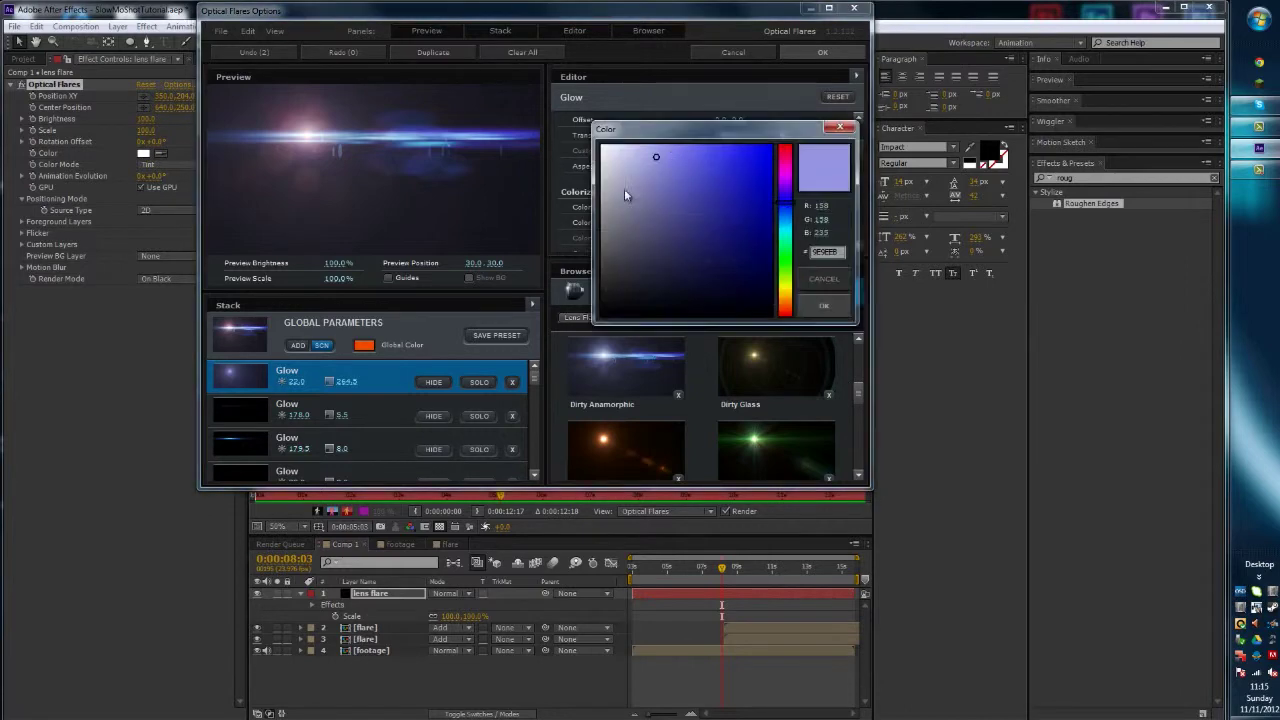
drag(788, 212, 786, 299)
mouse_move(691, 232)
mouse_down()
mouse_move(788, 154)
mouse_move(848, 131)
mouse_up()
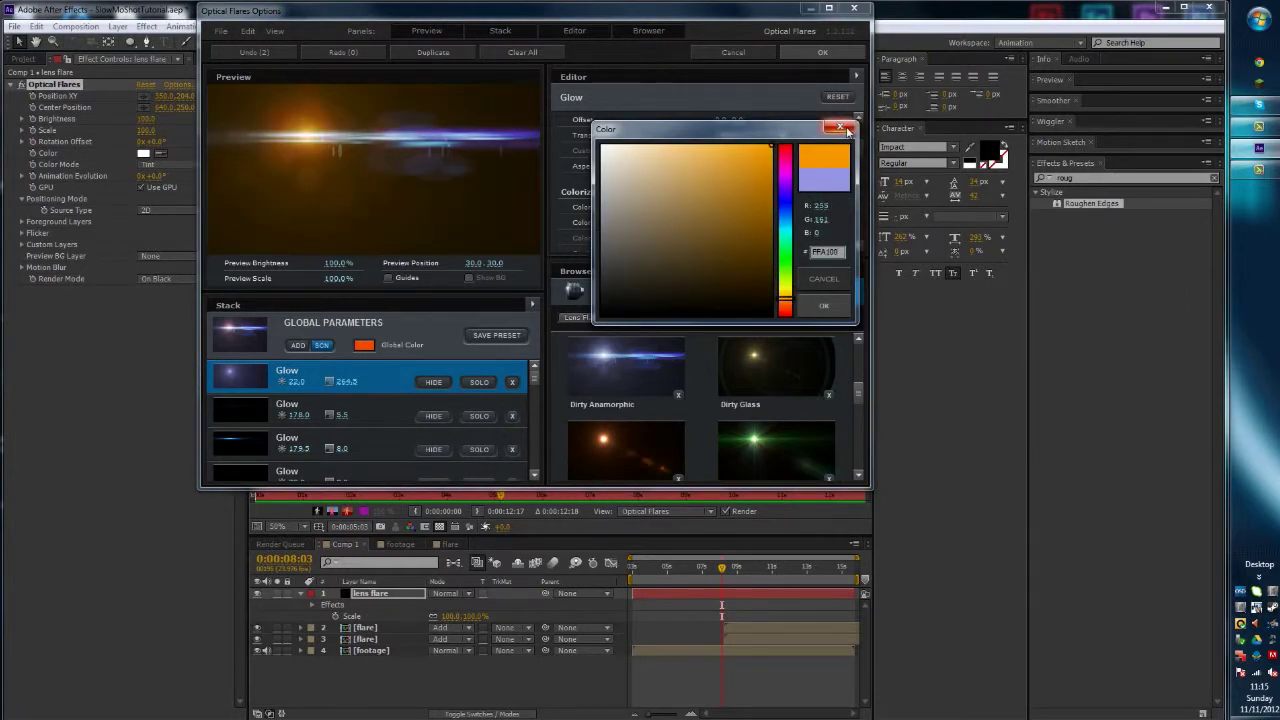
click(822, 305)
- Change Color 1 of the long purple Multi Iris streak to orange FF7D00 and apply the Optical Flares options
scroll(535, 387, down, 1)
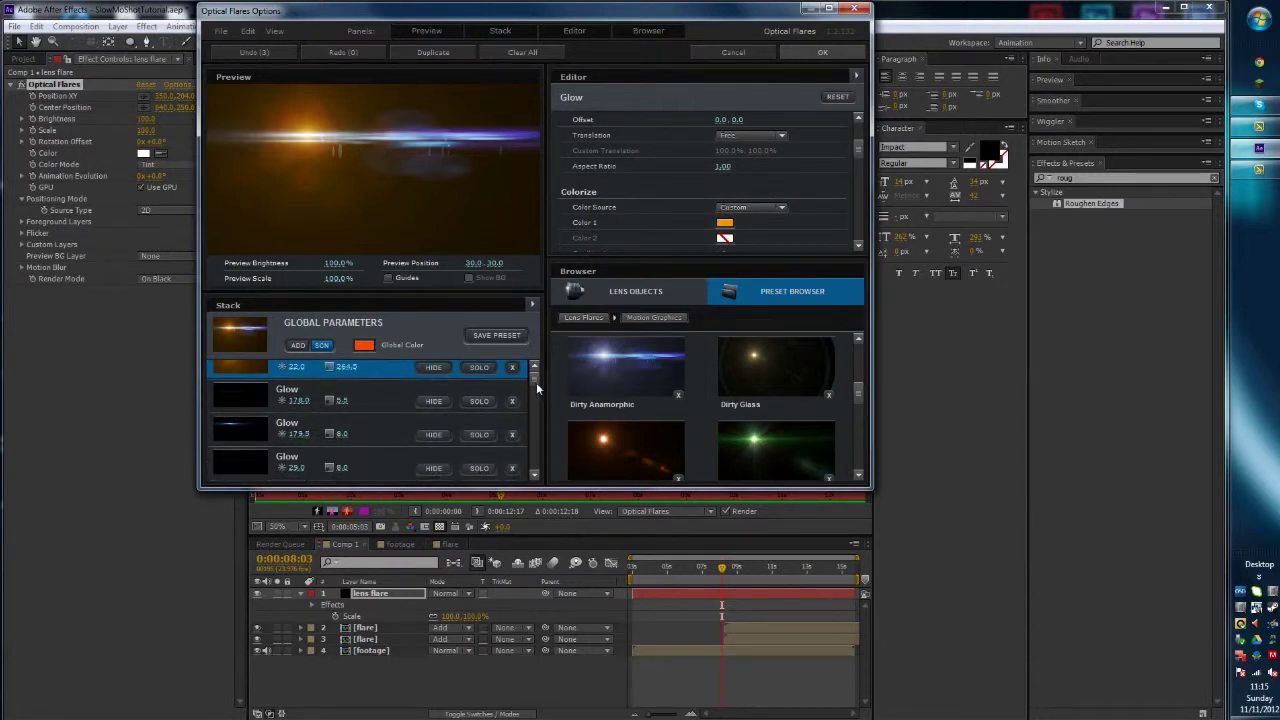
scroll(536, 382, down, 5)
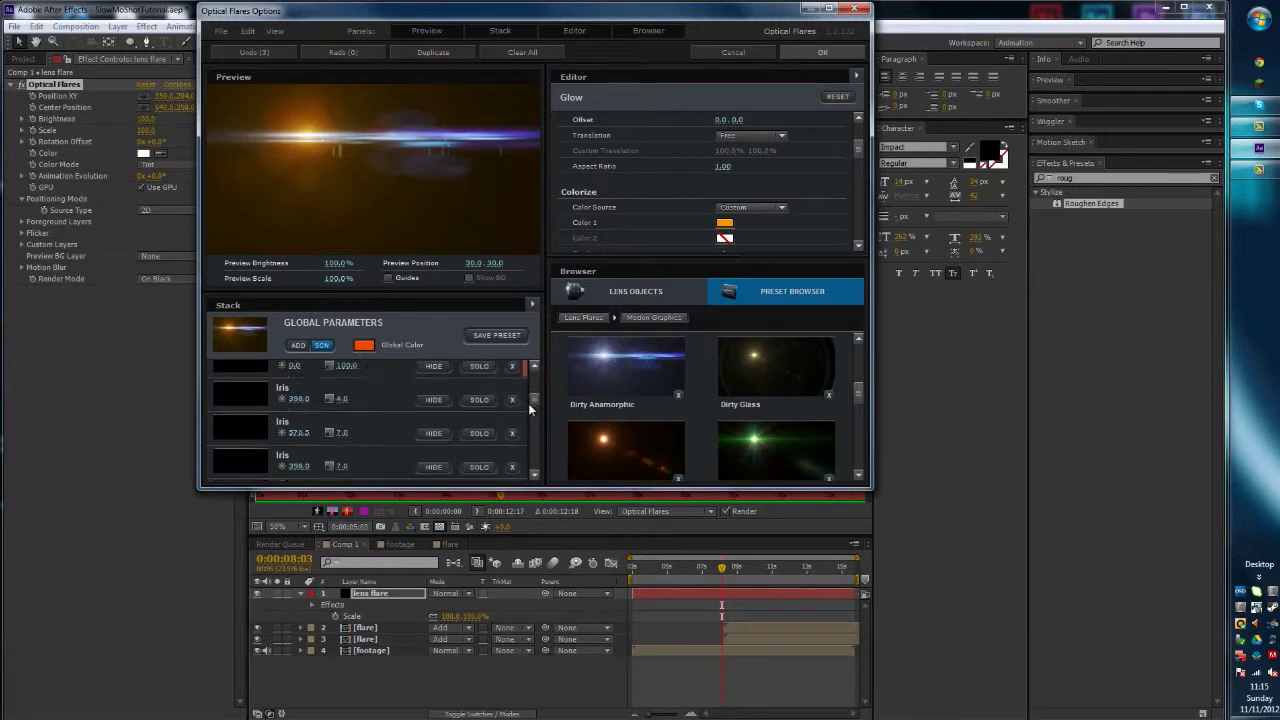
scroll(528, 403, down, 4)
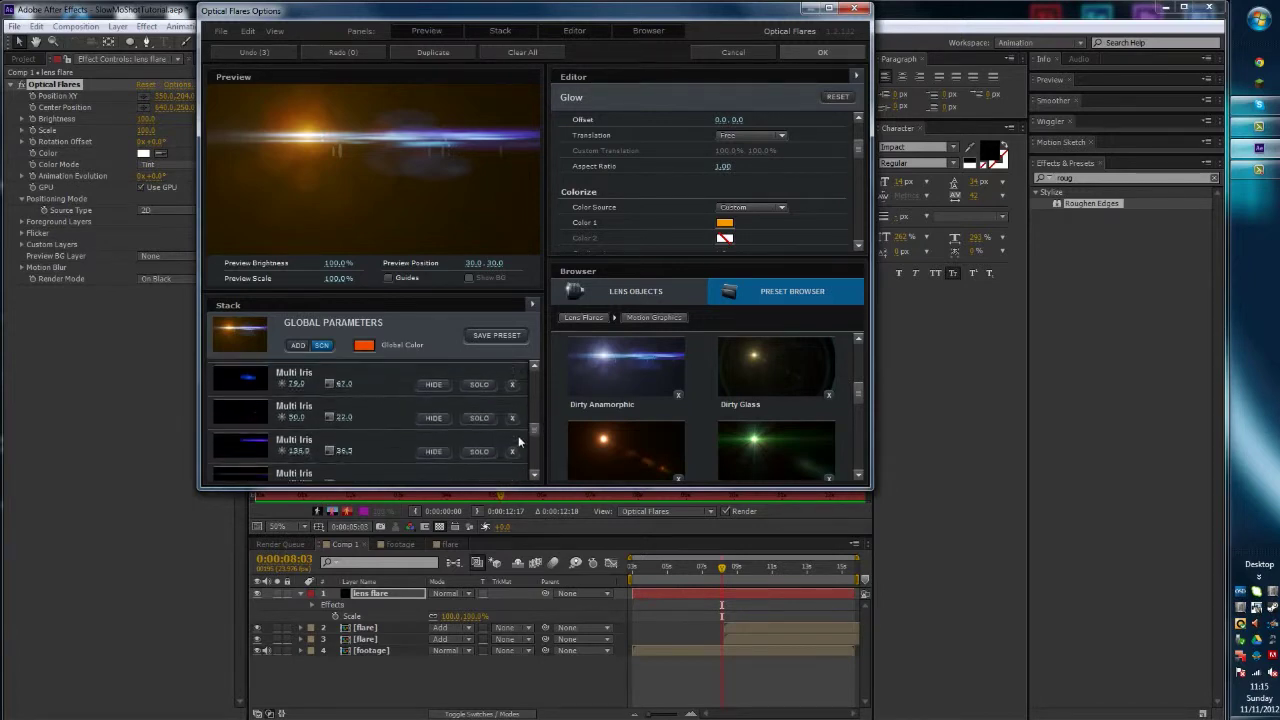
scroll(518, 435, down, 1)
click(245, 427)
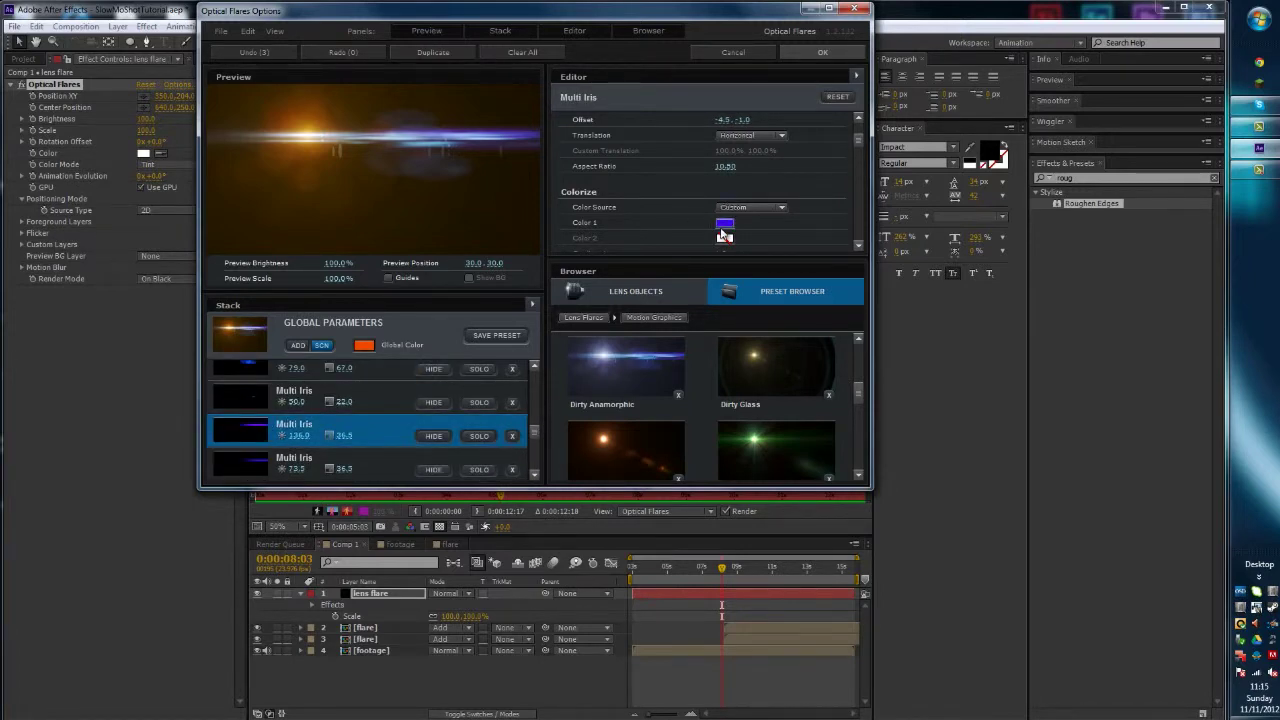
click(724, 224)
drag(788, 286, 786, 302)
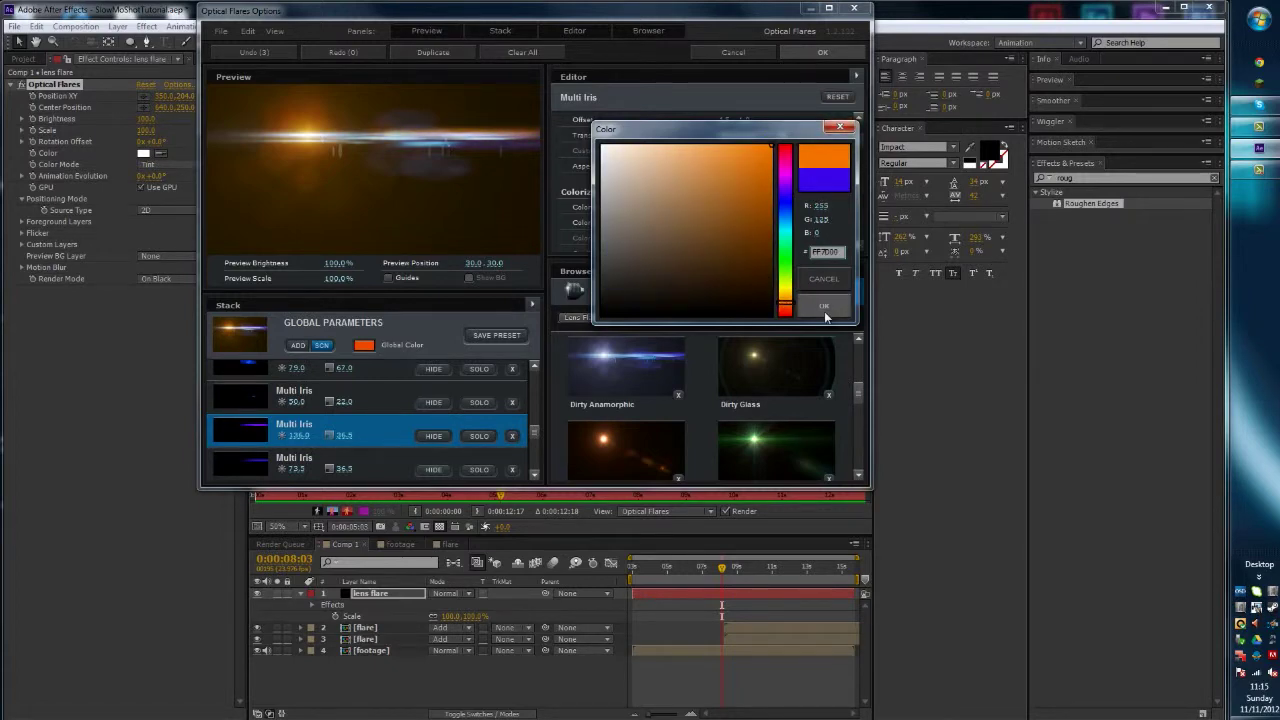
click(824, 307)
click(822, 53)
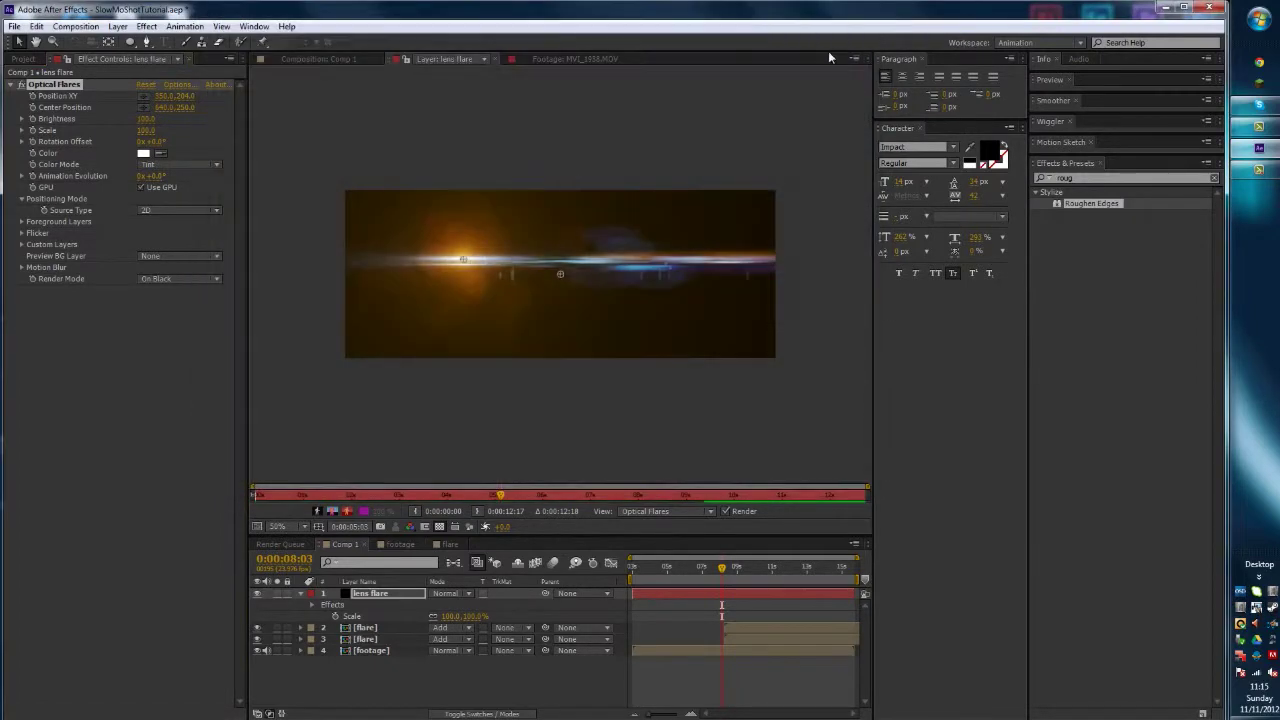
- Set the lens flare layer's blending mode to Add and its Optical Flares render mode to On Transparent
click(459, 593)
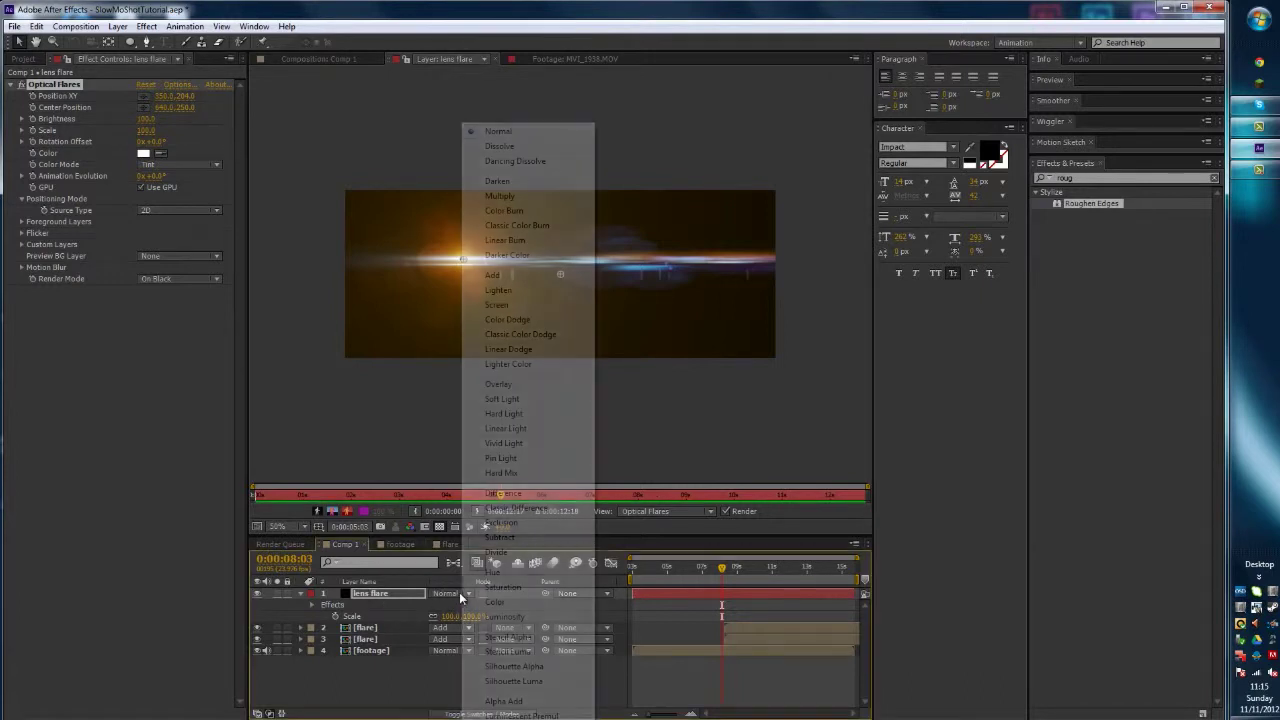
click(501, 274)
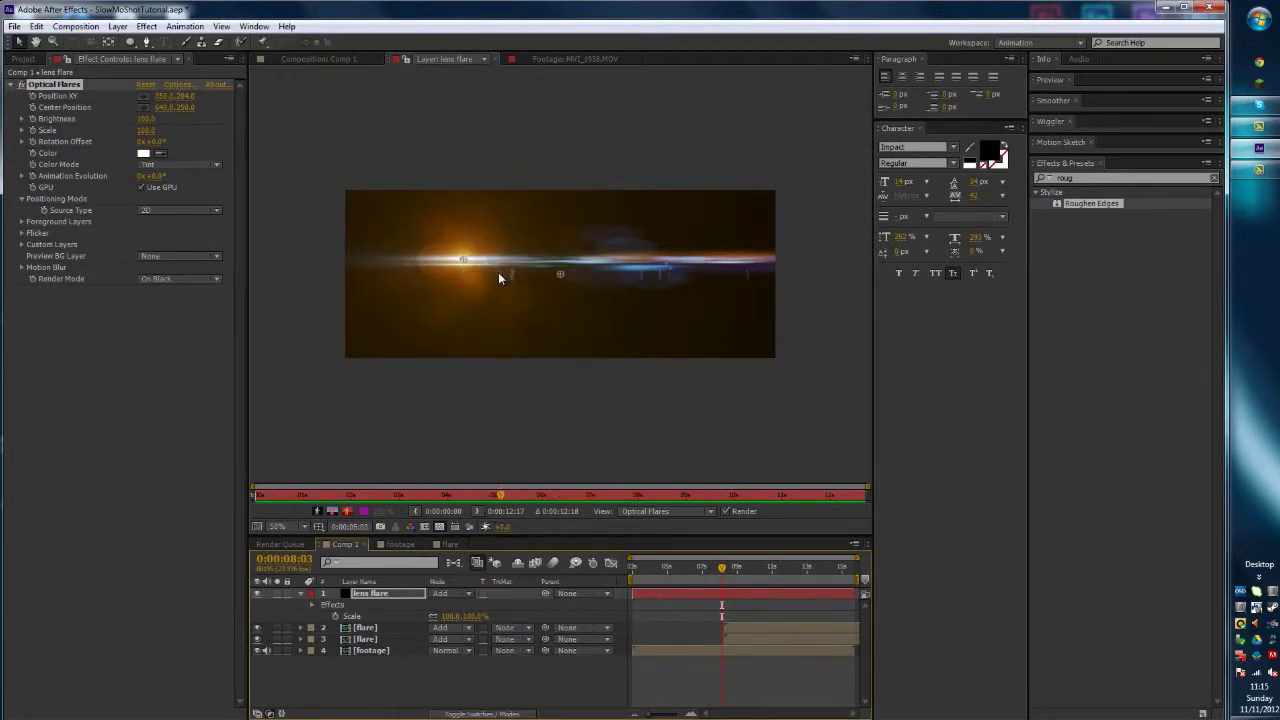
click(202, 280)
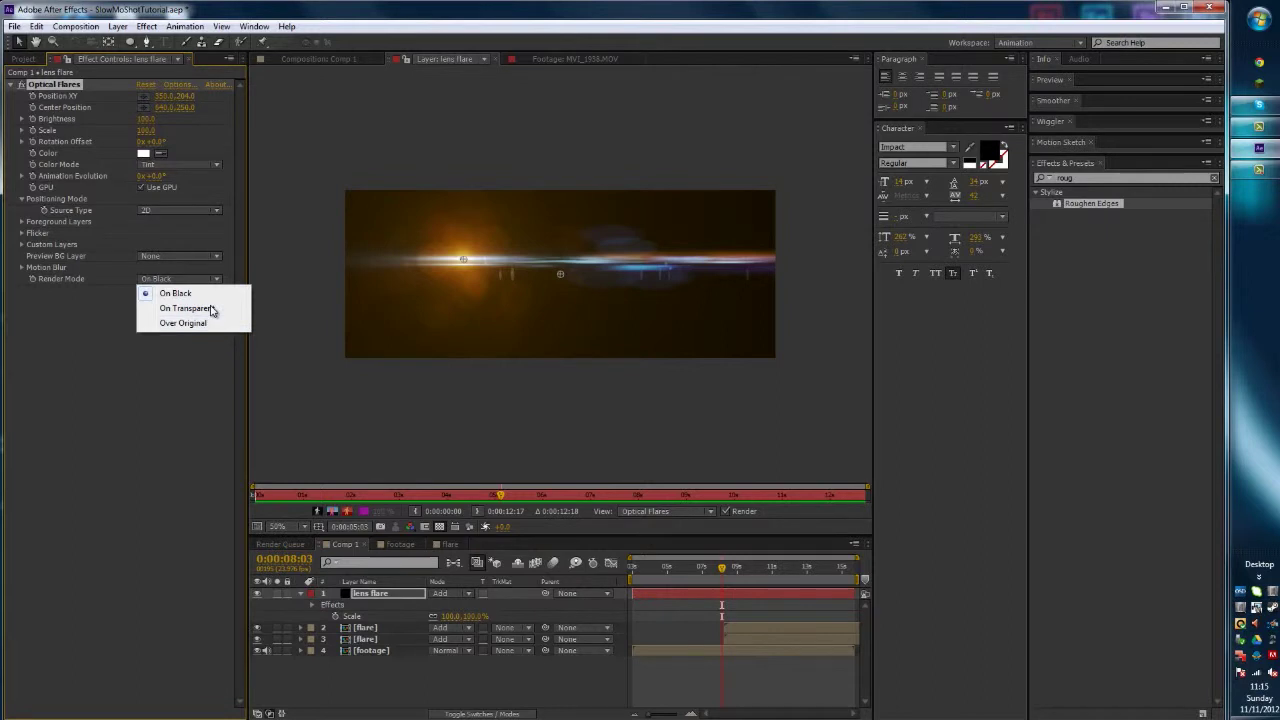
click(209, 308)
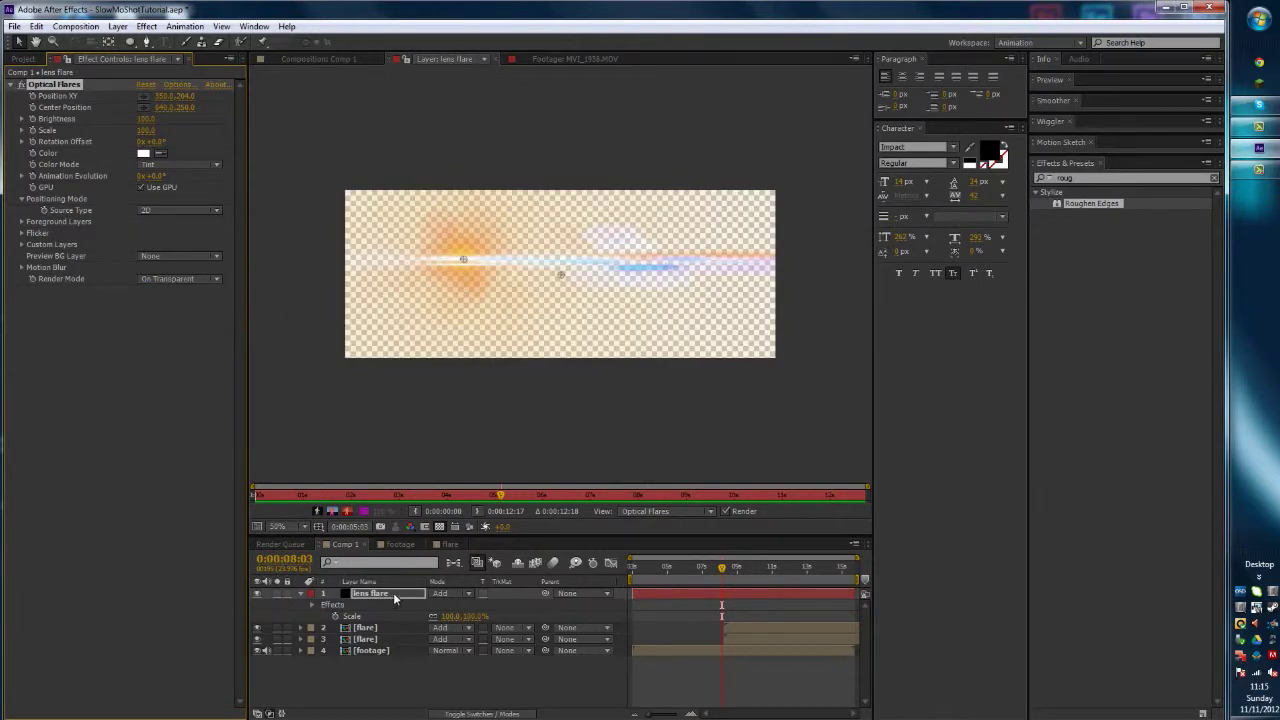
- In the Comp 1 view, place the flare on the gun's muzzle at about 800, 228, checking it frame by frame up to the shot
click(324, 60)
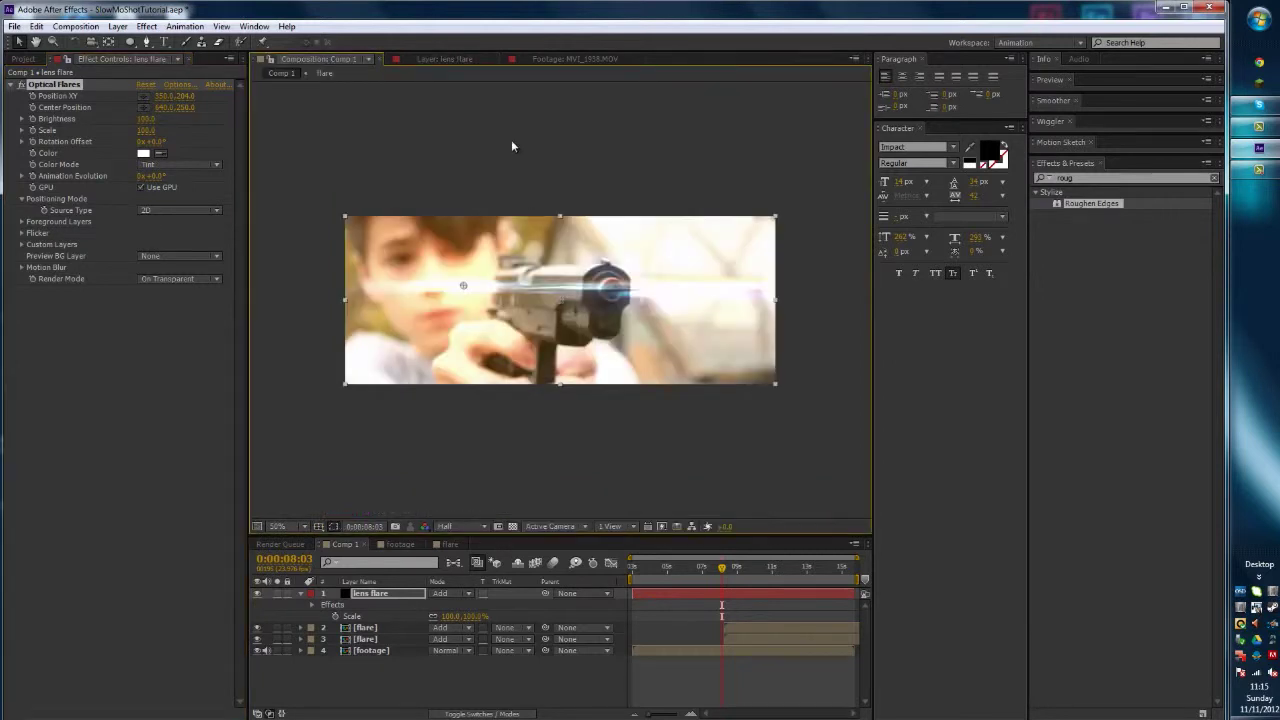
drag(463, 286, 618, 295)
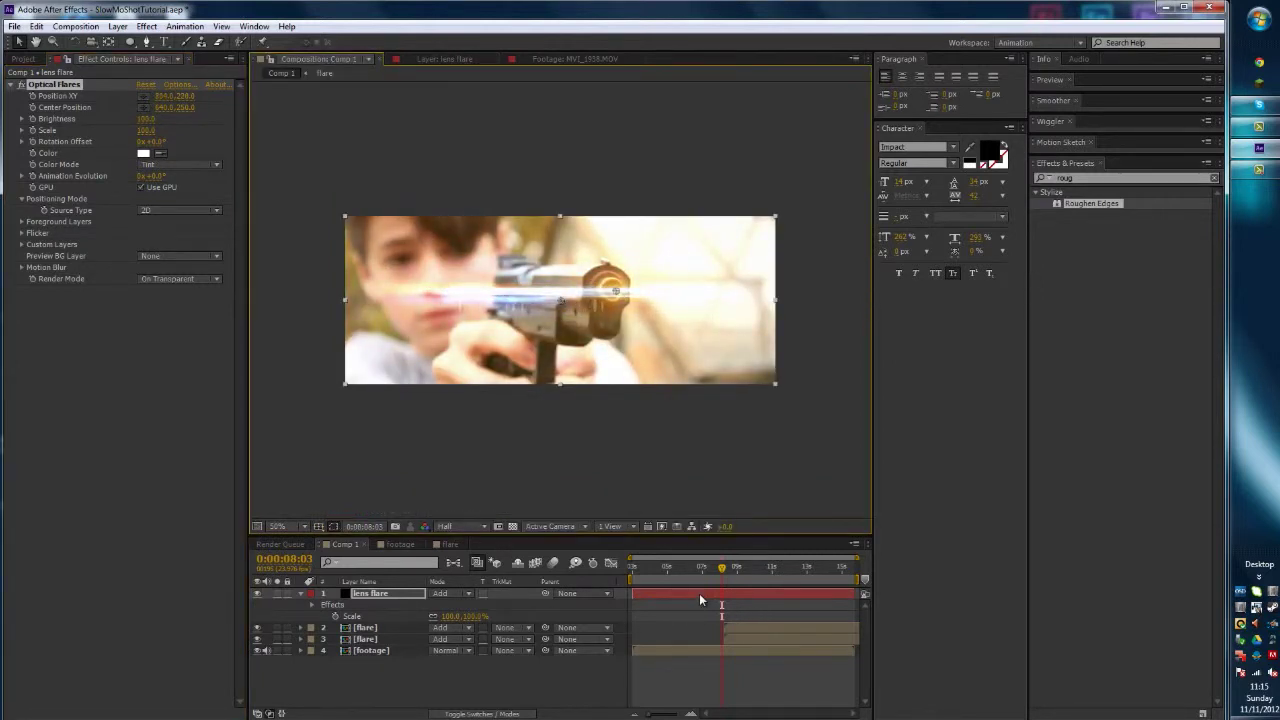
key(Page_Down)
key(Page_Down)
key(Page_Down)
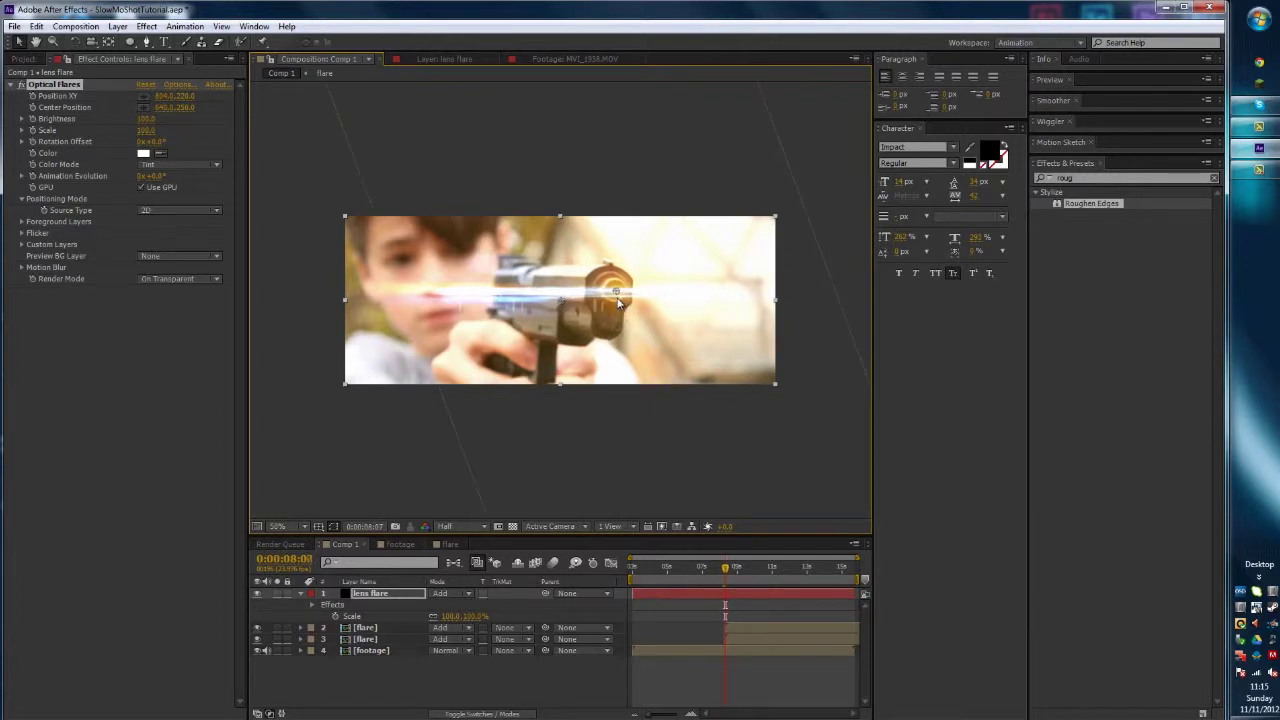
key(Page_Down)
key(Page_Down)
key(Page_Down)
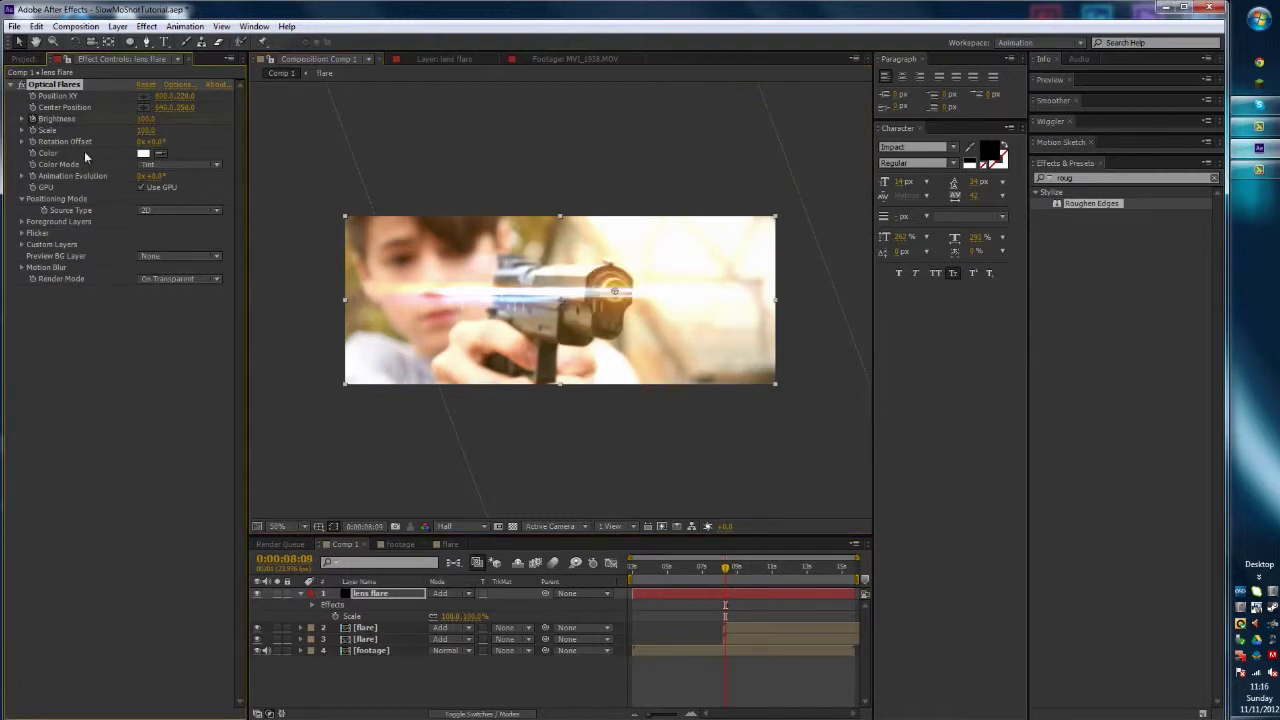
- Animate the flare's Brightness from 0 at 0:00:08:08 to a bright flash a few frames into the shot
drag(149, 120, 49, 120)
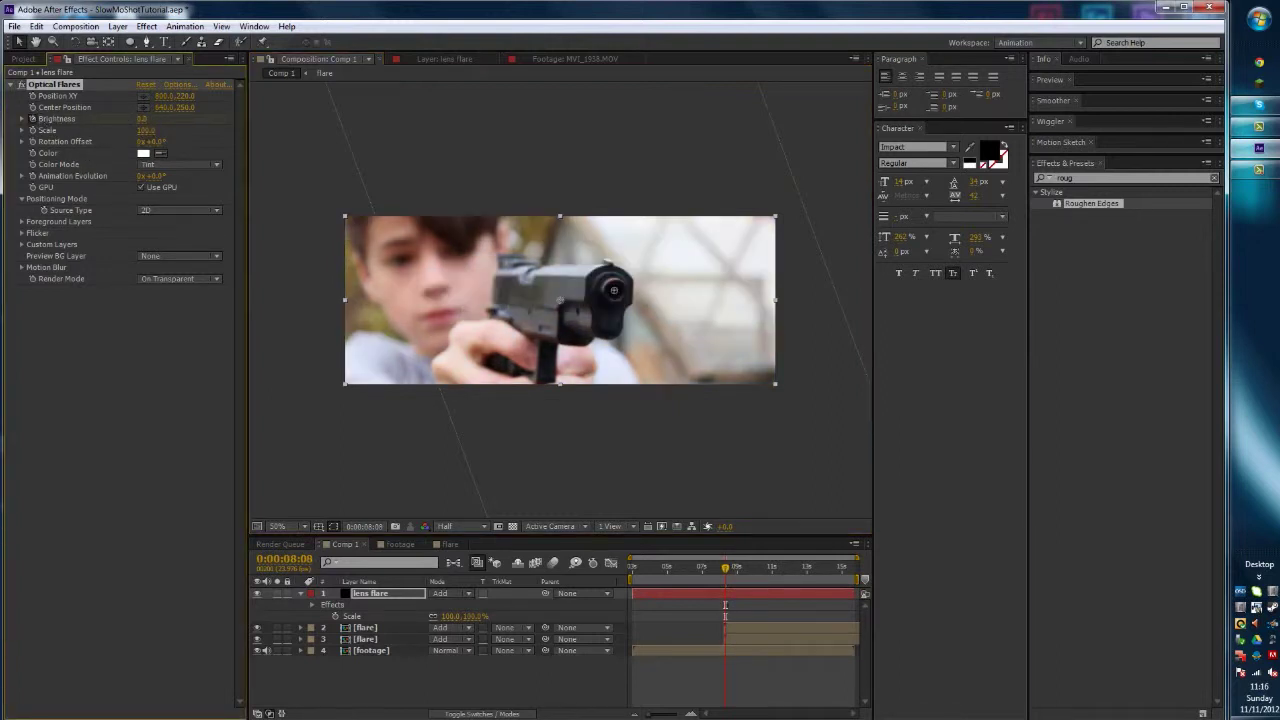
mouse_move(146, 119)
mouse_down()
mouse_move(175, 122)
mouse_move(158, 120)
mouse_up()
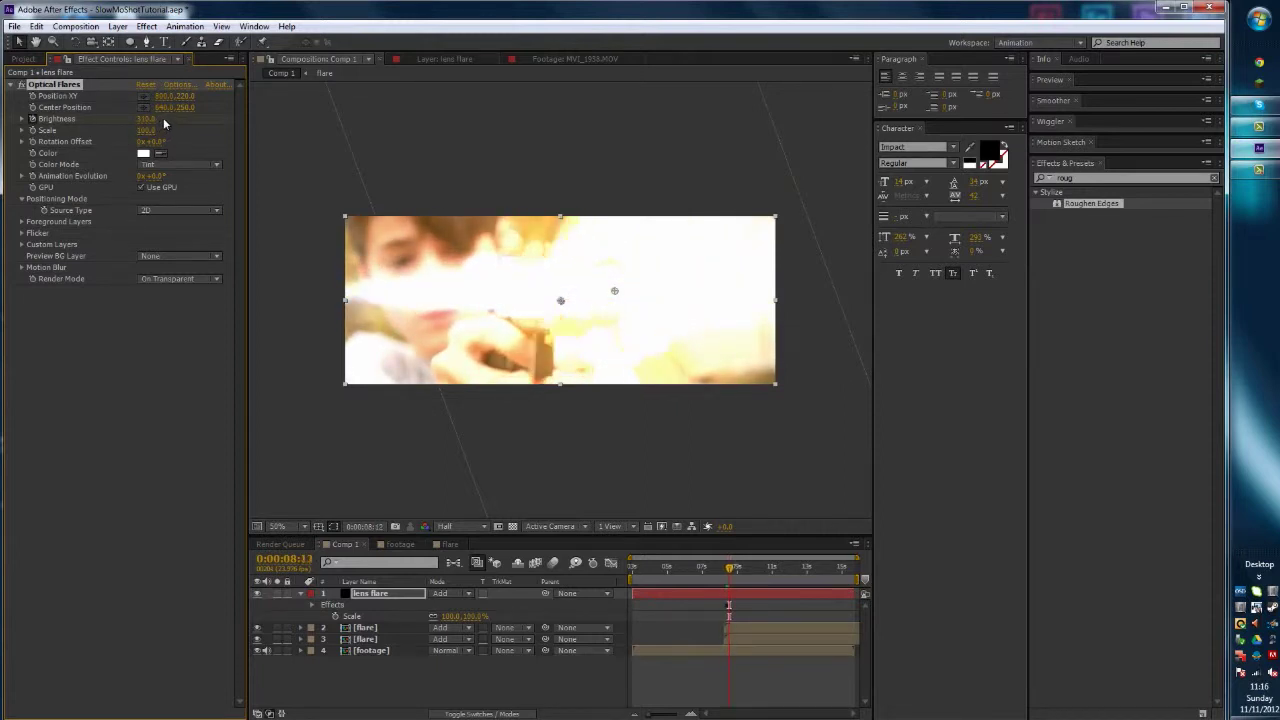
drag(150, 119, 81, 124)
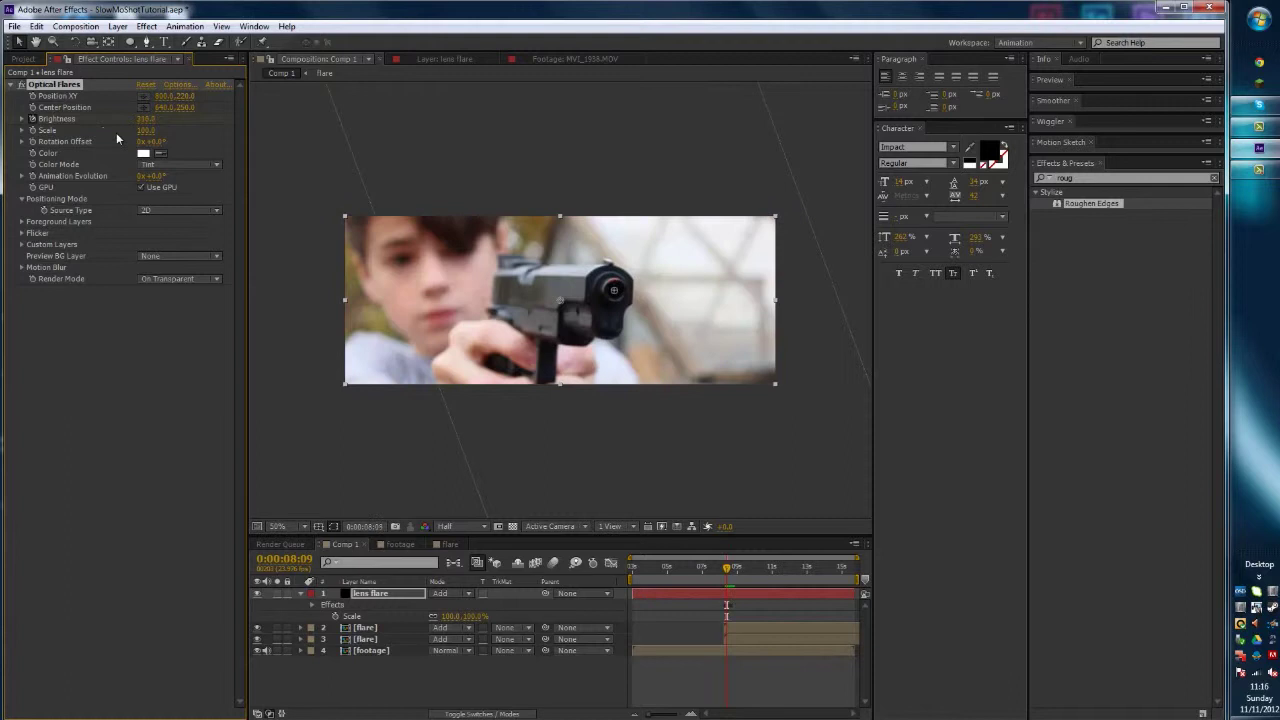
- Move the flare's Center Position below the muzzle to about 782, 438 and check the flash around the gunshot
drag(563, 297, 609, 365)
key(Page_Down)
key(Page_Down)
key(Page_Down)
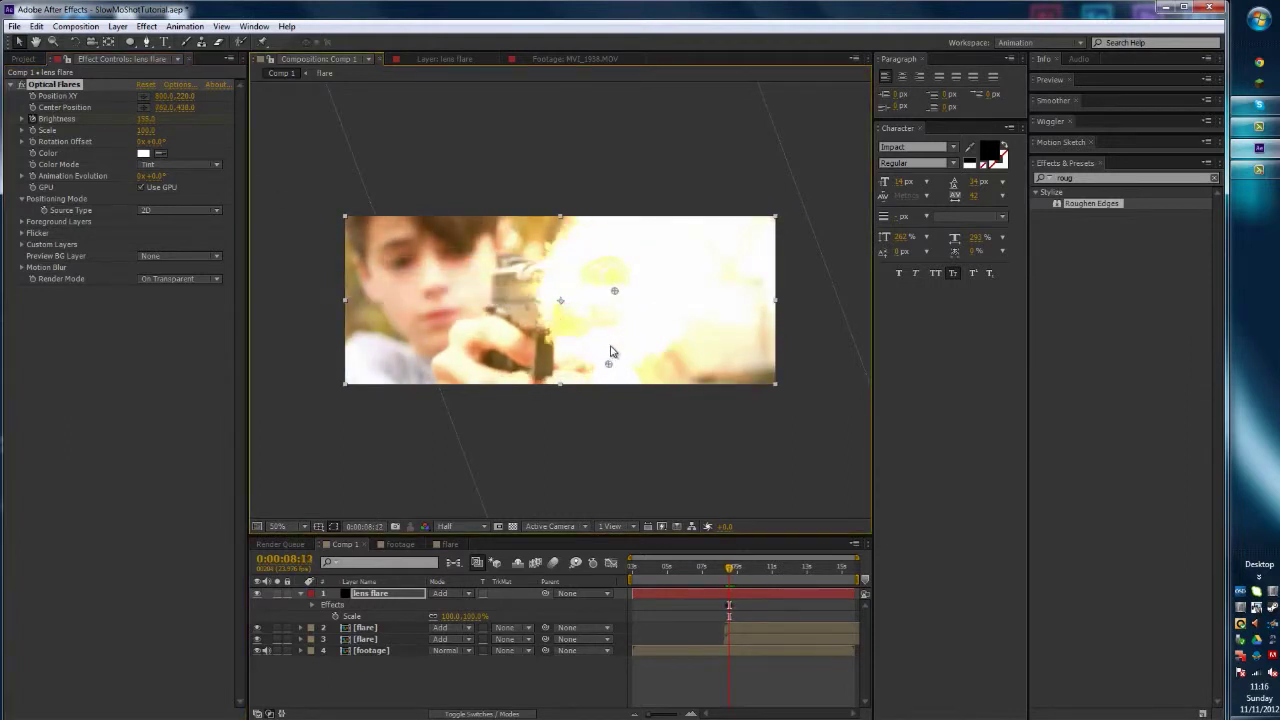
key(Page_Up)
key(Page_Up)
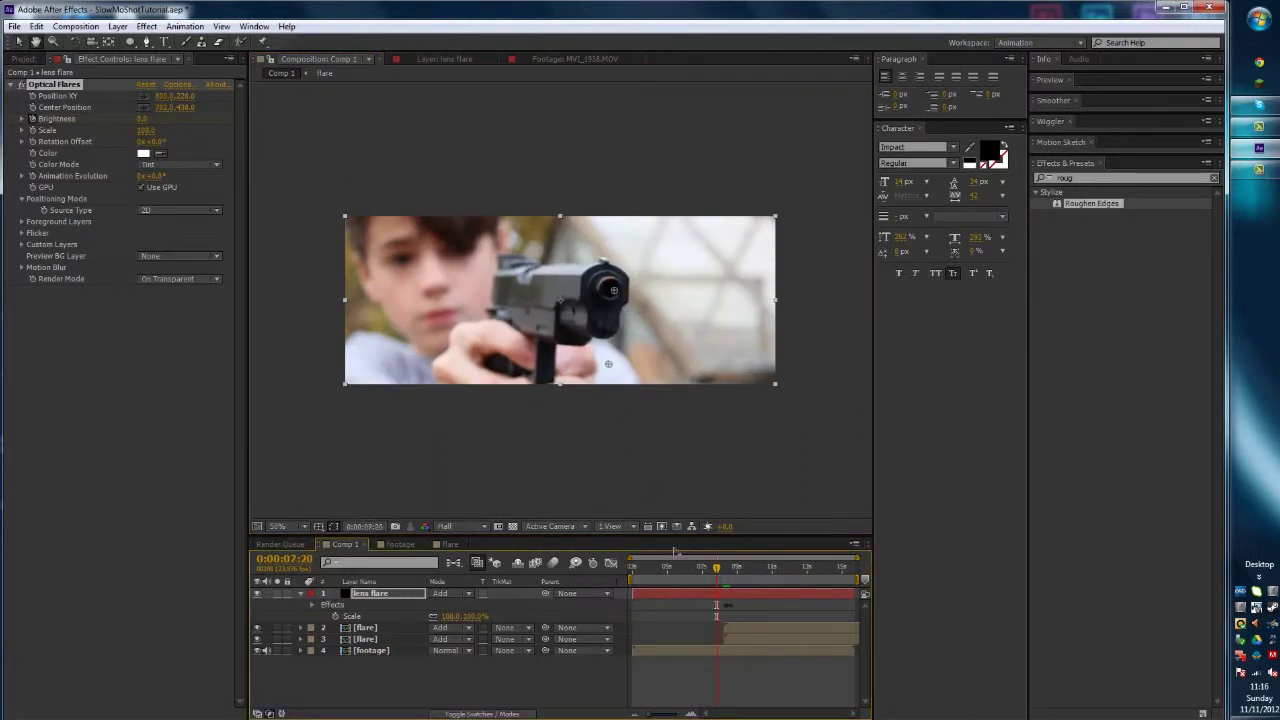
click(718, 577)
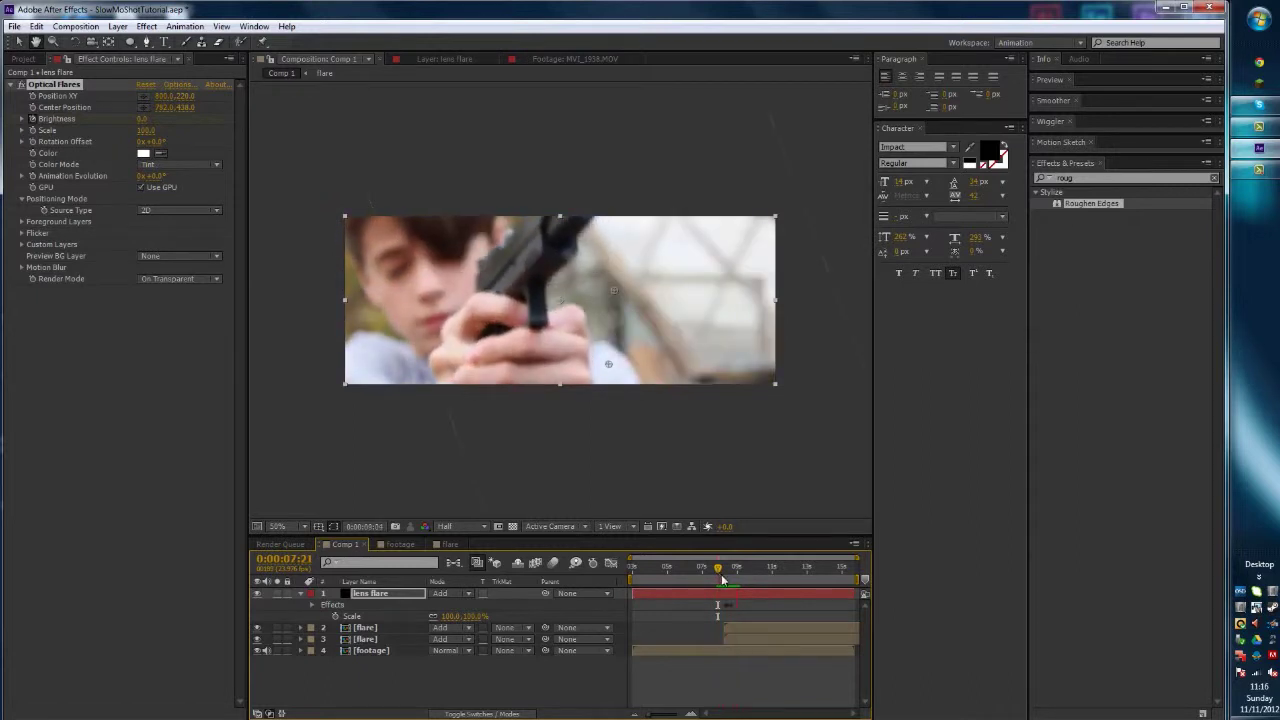
- Shift the lens flare layer slightly later in time and play through the gunshot to check the flash timing
click(719, 577)
mouse_move(718, 578)
mouse_down()
mouse_move(731, 580)
mouse_move(709, 570)
mouse_up()
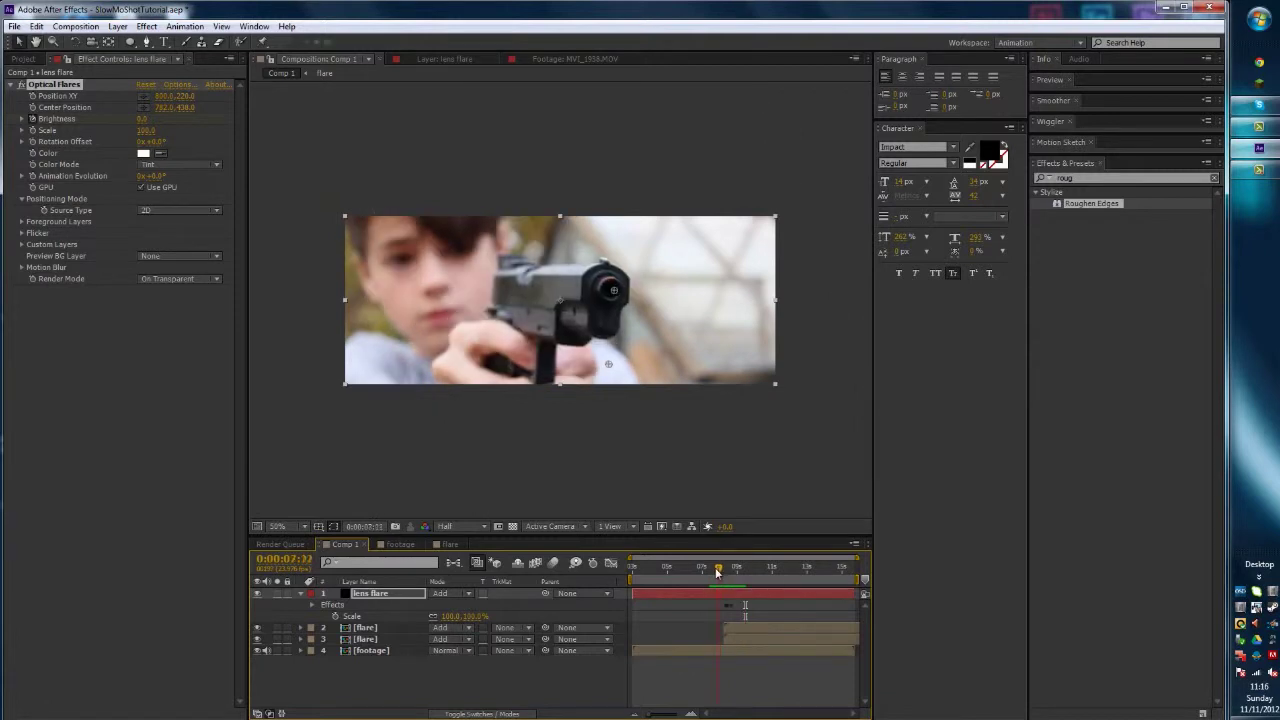
mouse_move(709, 570)
mouse_down()
mouse_move(722, 571)
mouse_move(705, 594)
mouse_up()
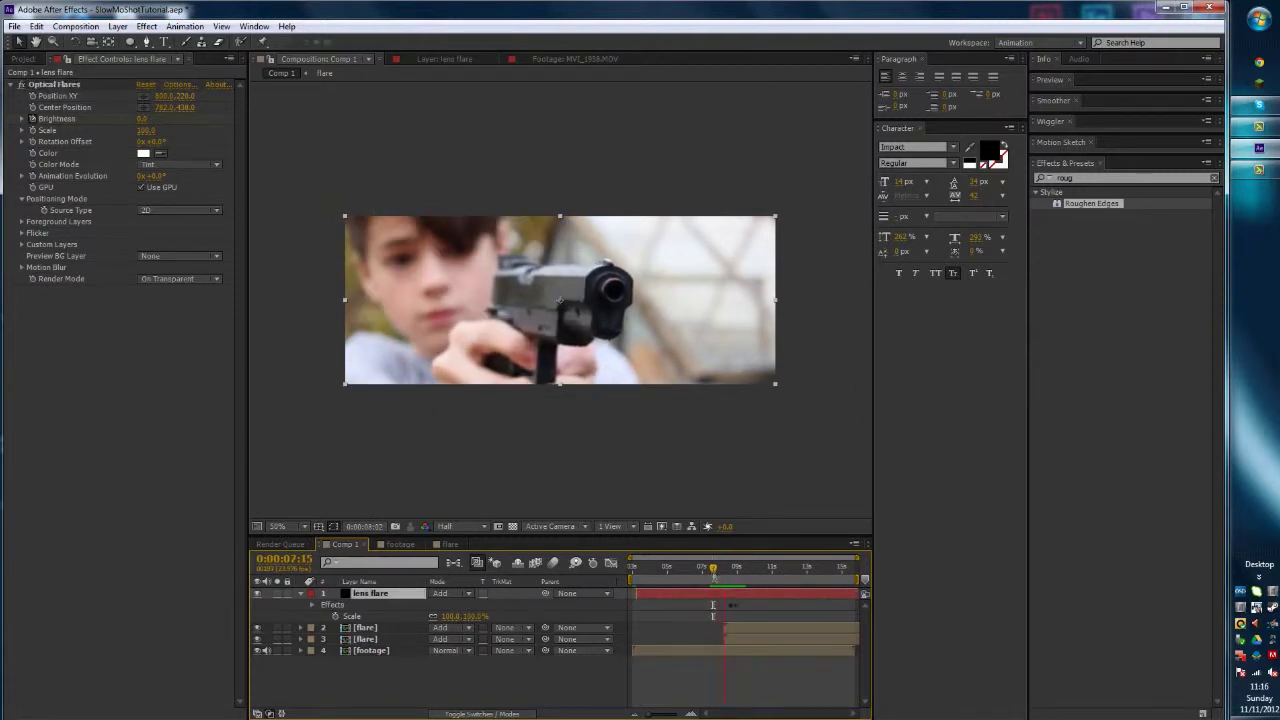
key(space)
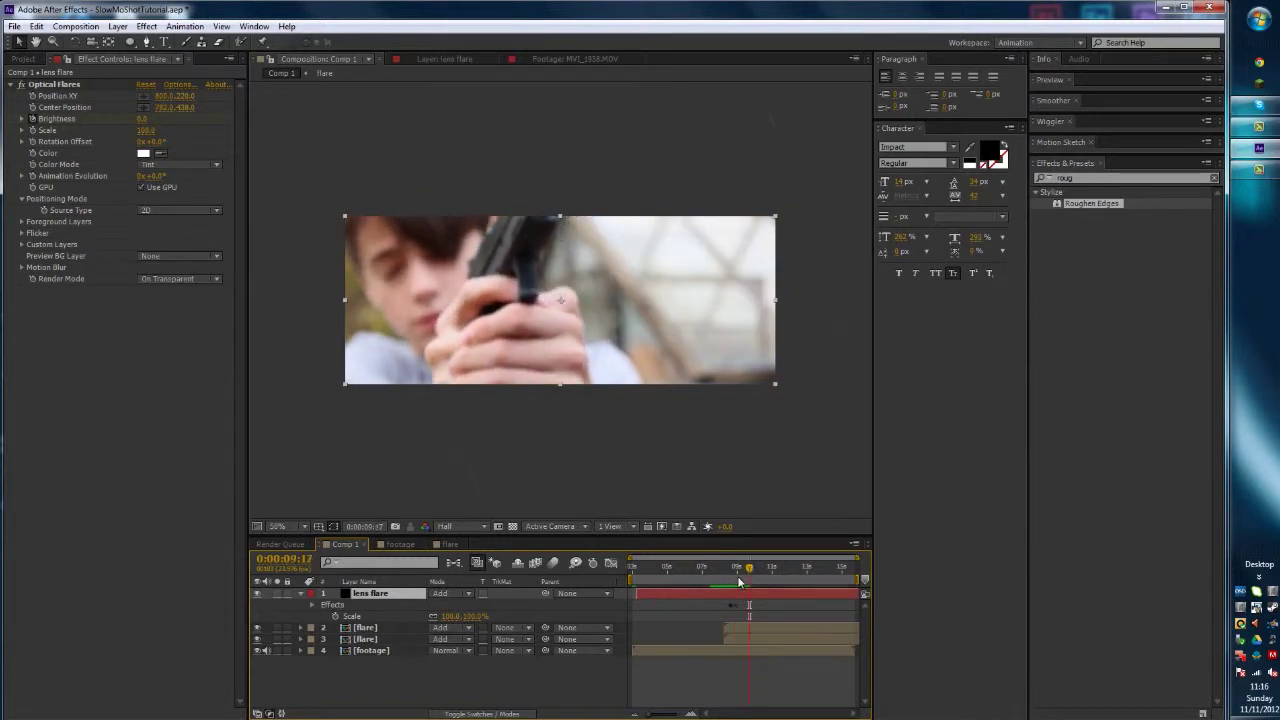
mouse_move(738, 578)
mouse_down()
mouse_move(729, 594)
mouse_move(730, 575)
mouse_move(716, 578)
mouse_move(727, 577)
mouse_up()
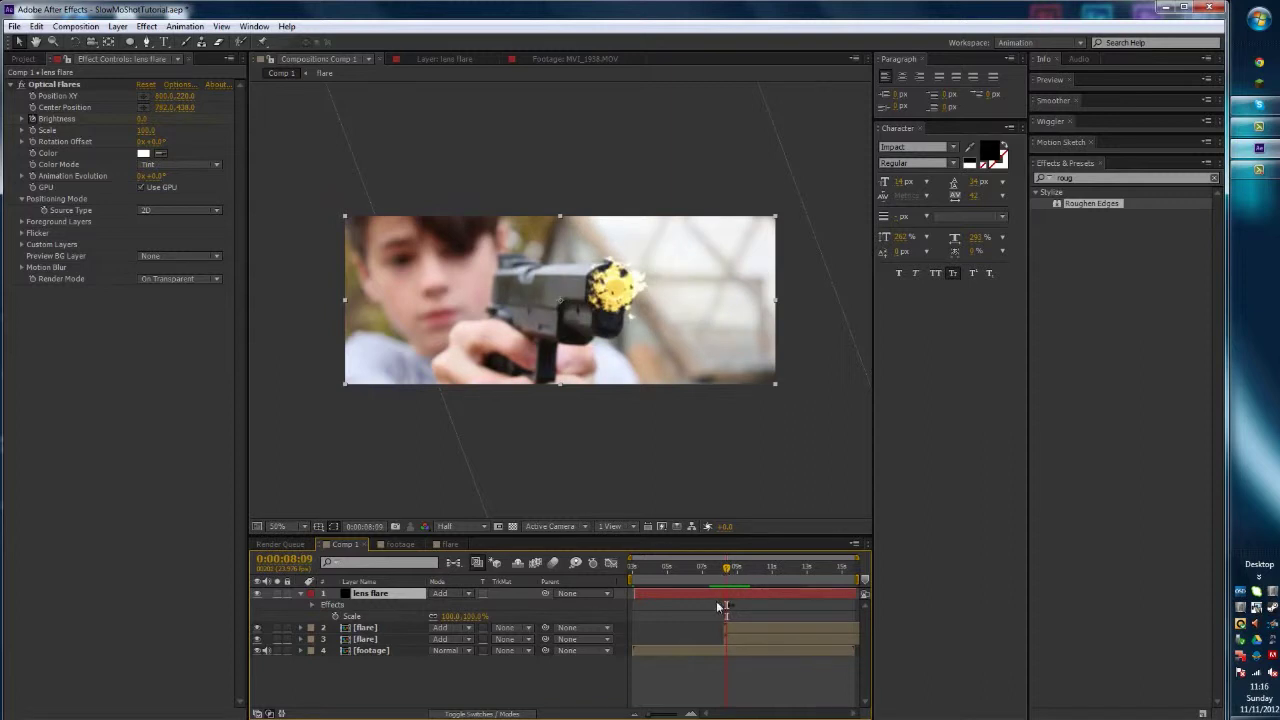
- Reveal the lens flare layer's Brightness keyframes and move the first one earlier to 0:00:08:09
click(311, 605)
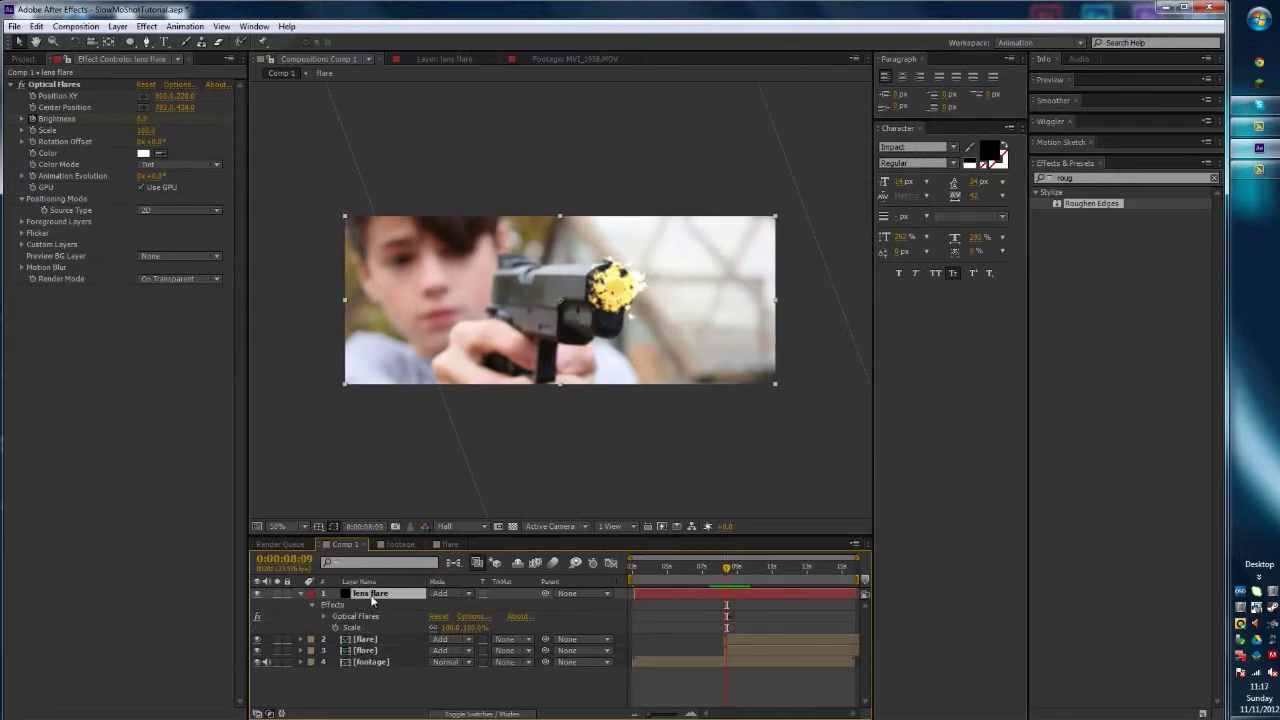
key(u)
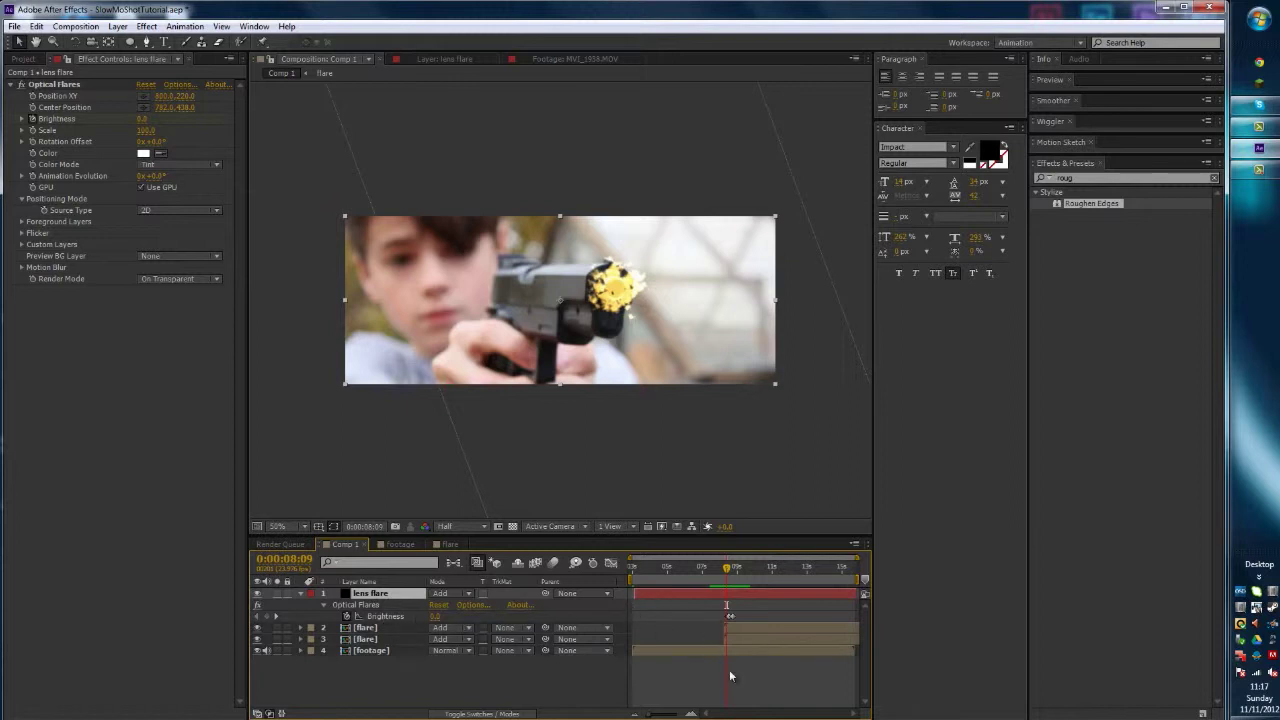
click(690, 714)
click(690, 714)
click(690, 714)
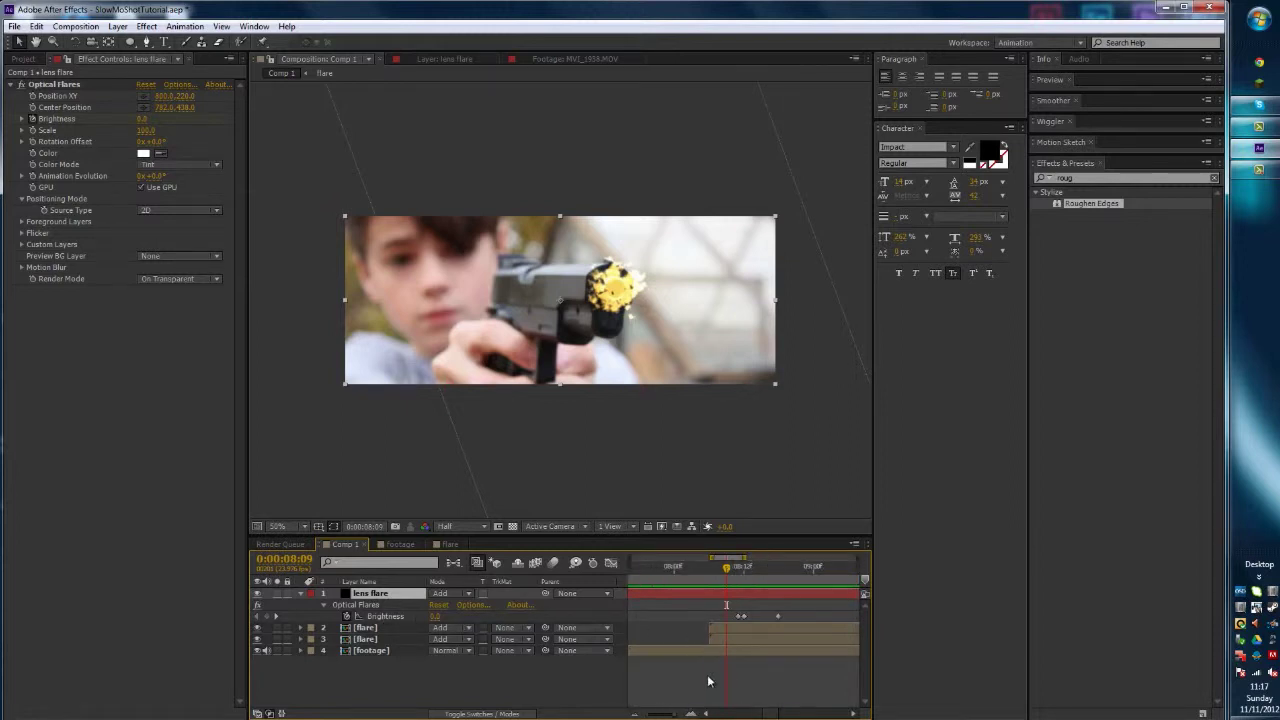
click(740, 616)
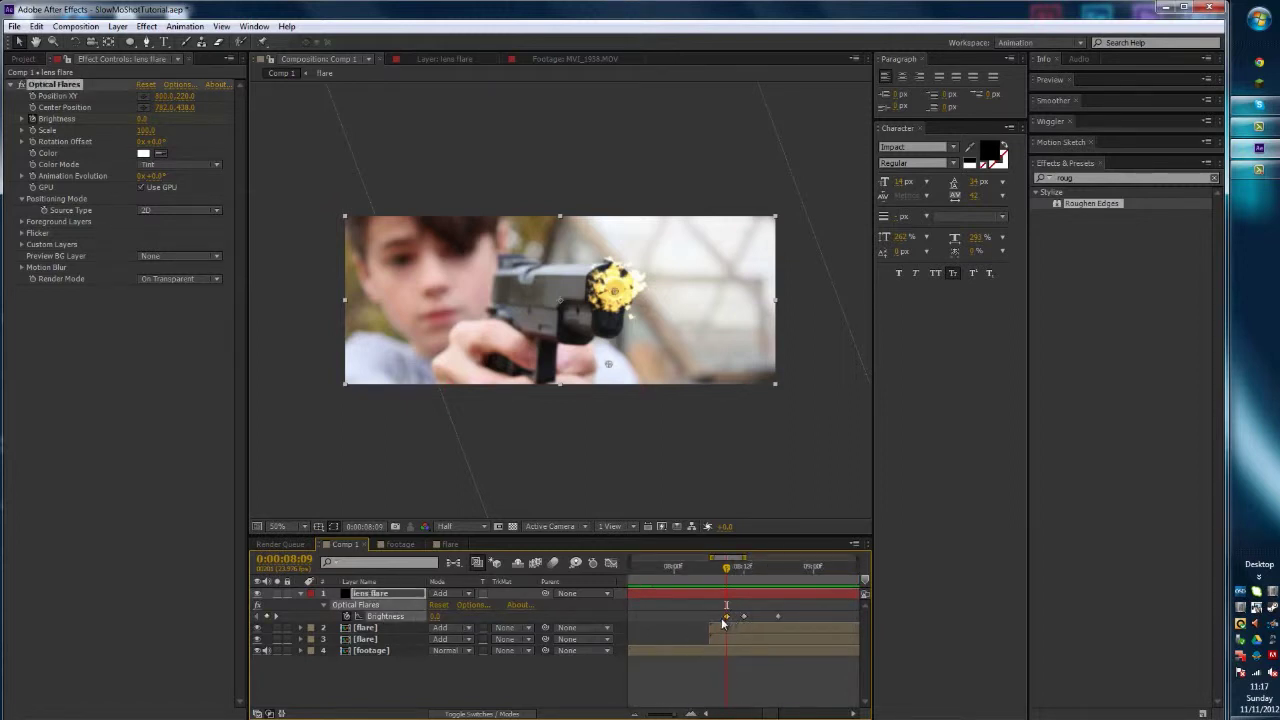
- Play back the gunshot from before the flash to check how the retimed lens flare looks
key(space)
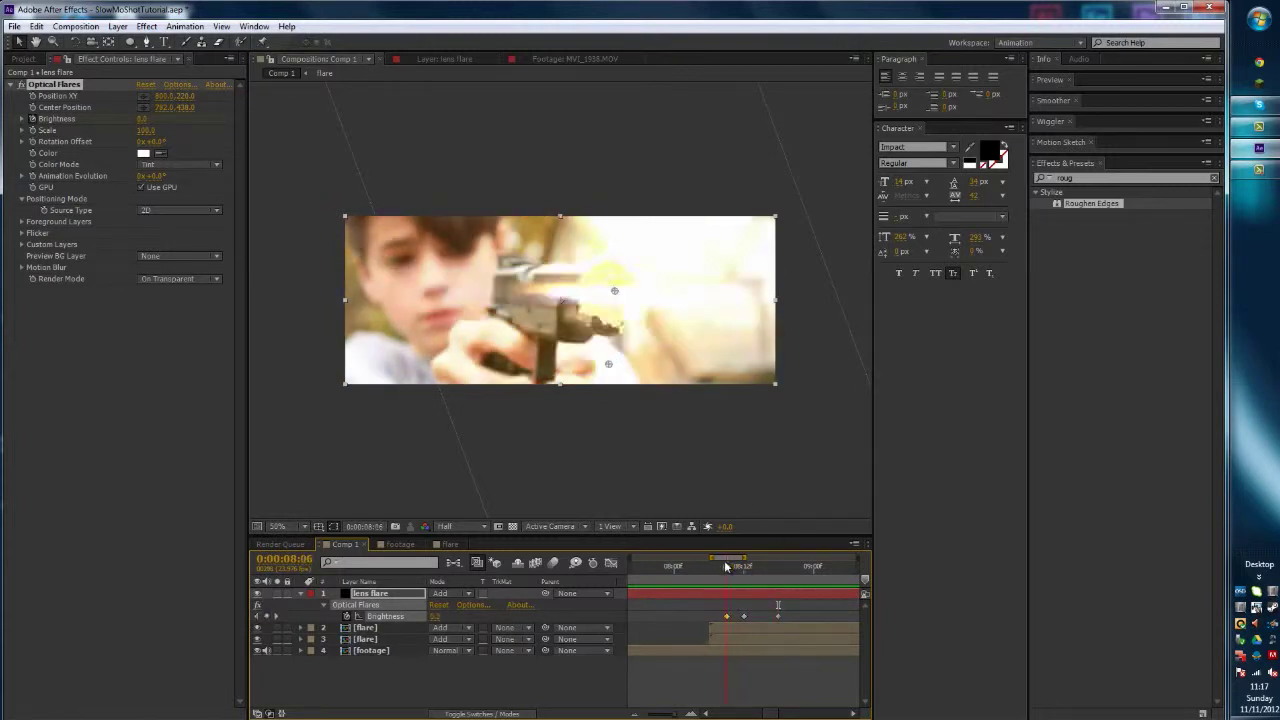
click(688, 555)
key(space)
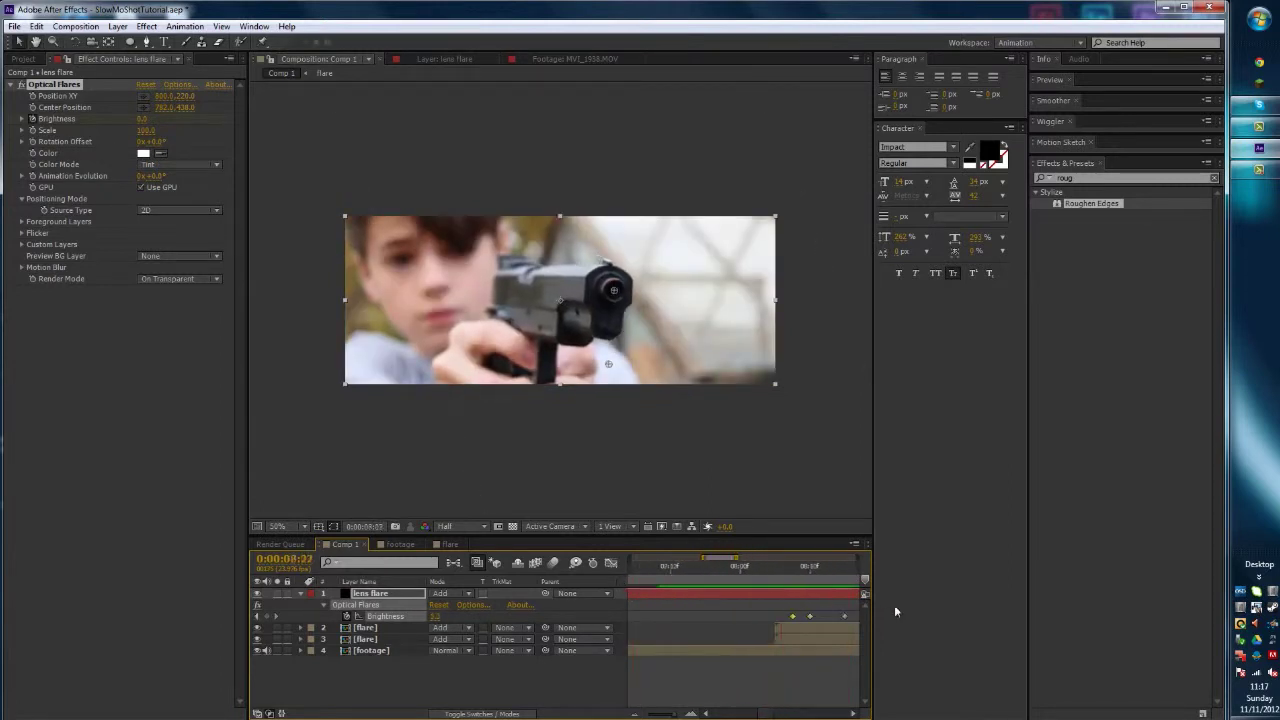
click(660, 572)
drag(658, 574, 622, 600)
click(636, 713)
click(636, 713)
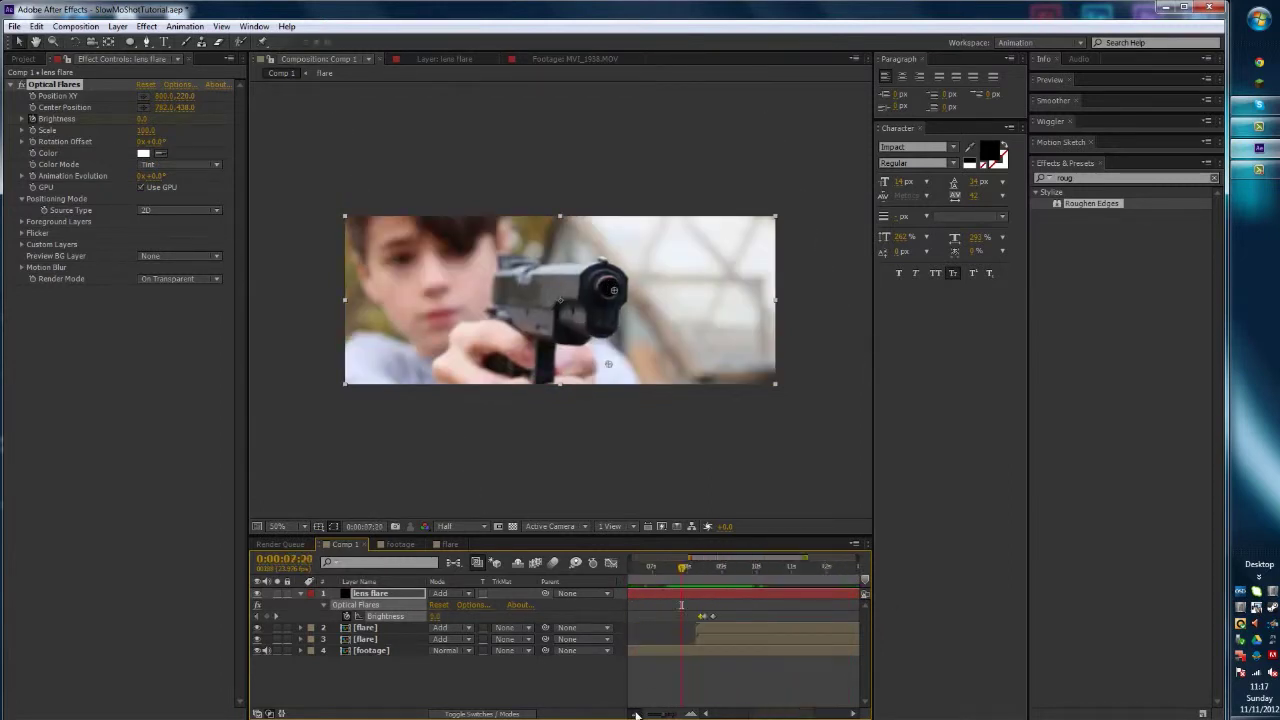
click(636, 713)
drag(702, 571, 700, 572)
- Add a Fast Blur with blurriness 2 to the upper flare layer and set its Brightness & Contrast brightness to 100
click(370, 628)
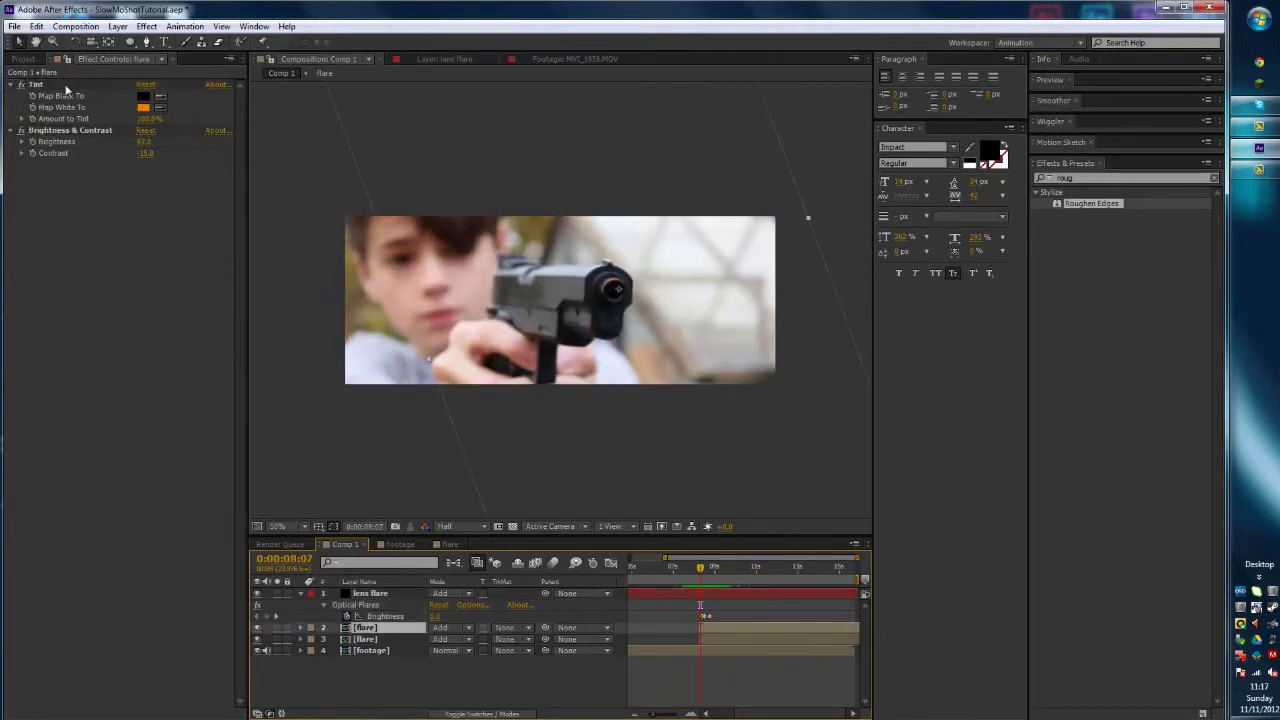
click(146, 28)
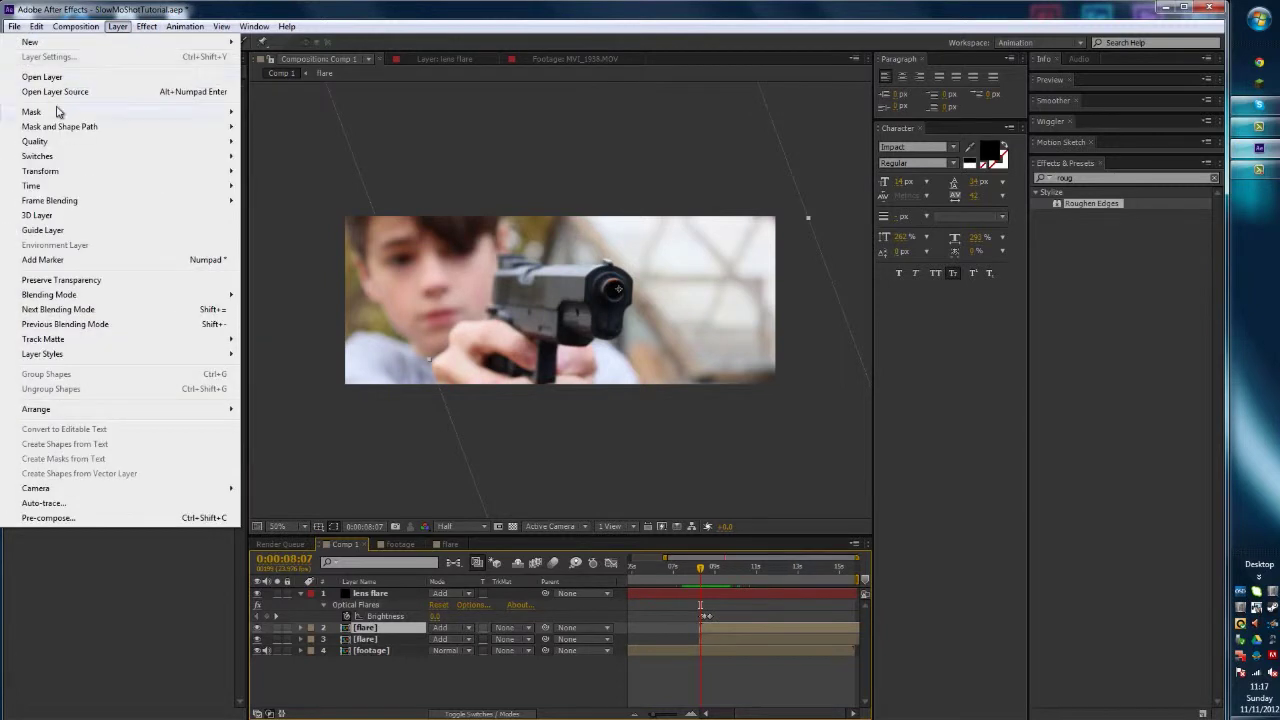
mouse_move(106, 126)
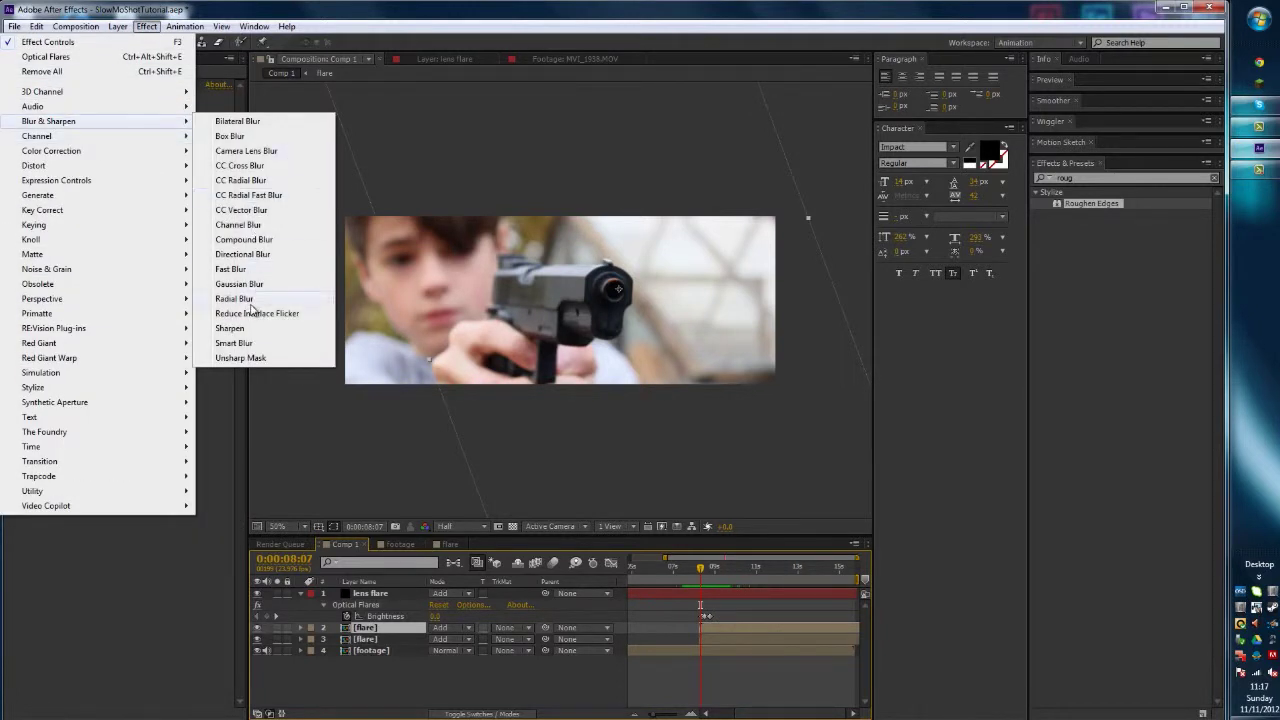
click(255, 271)
click(141, 176)
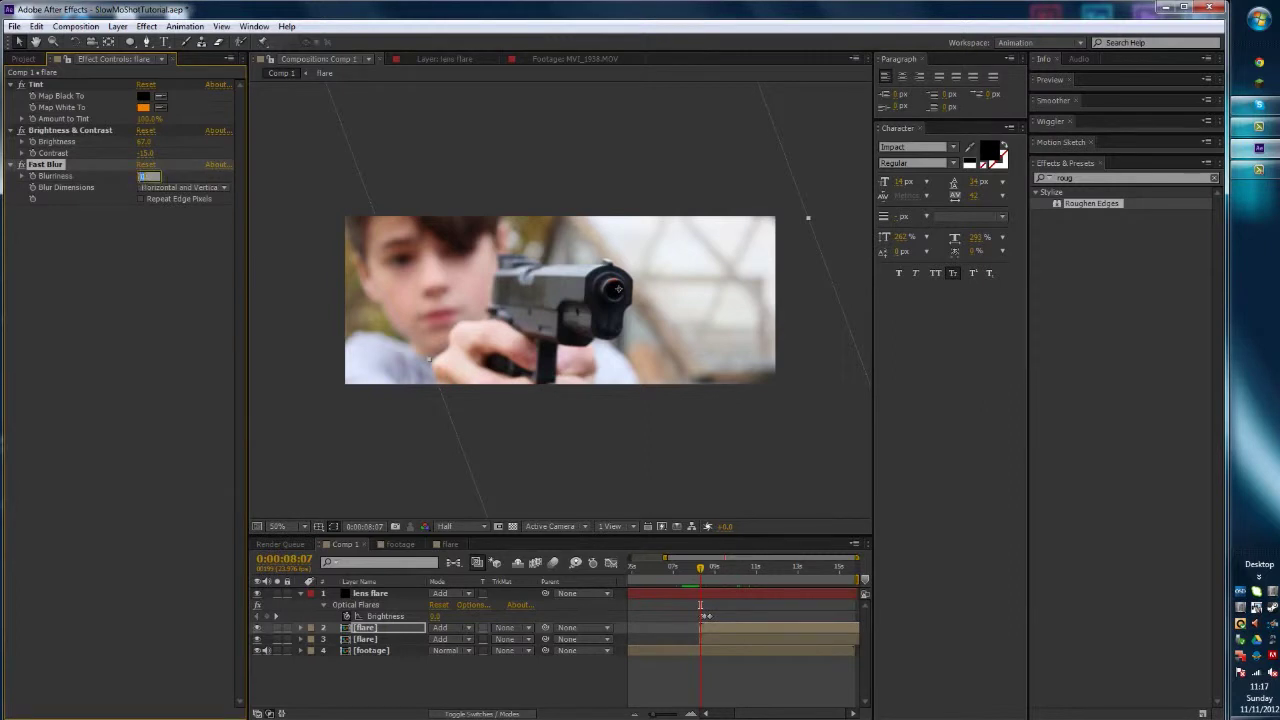
key(Return)
key(space)
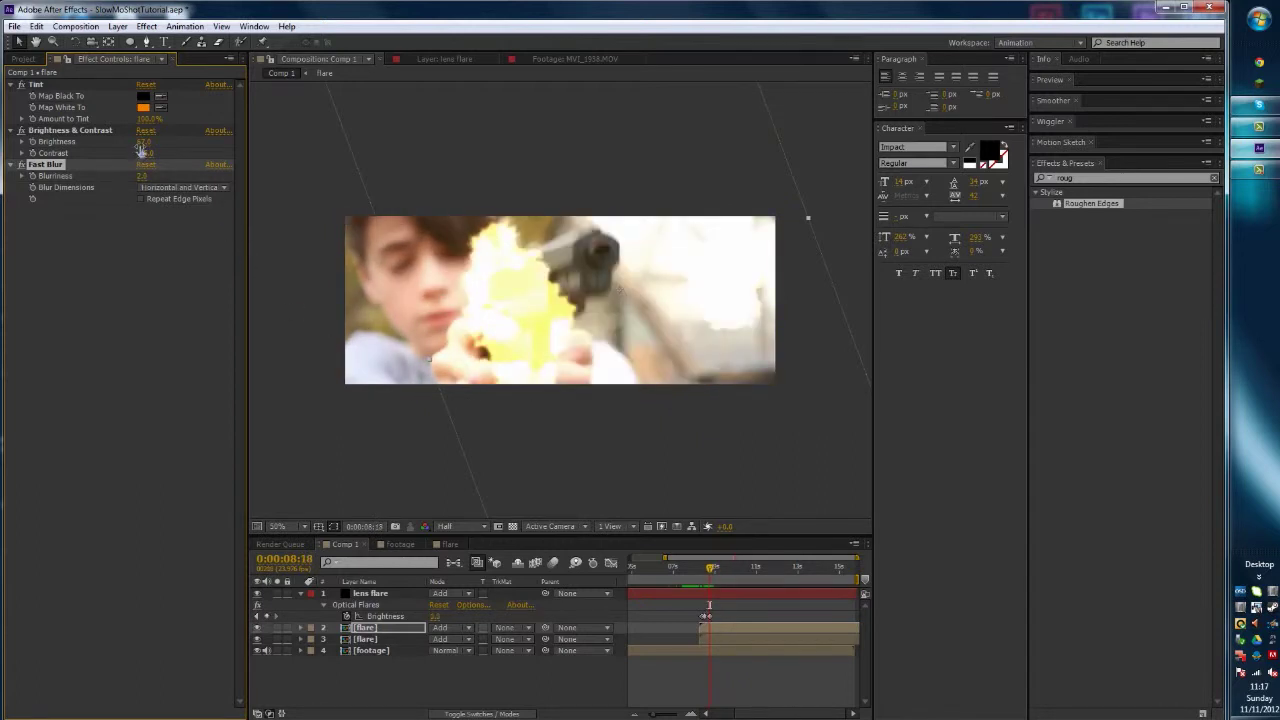
drag(141, 148, 151, 145)
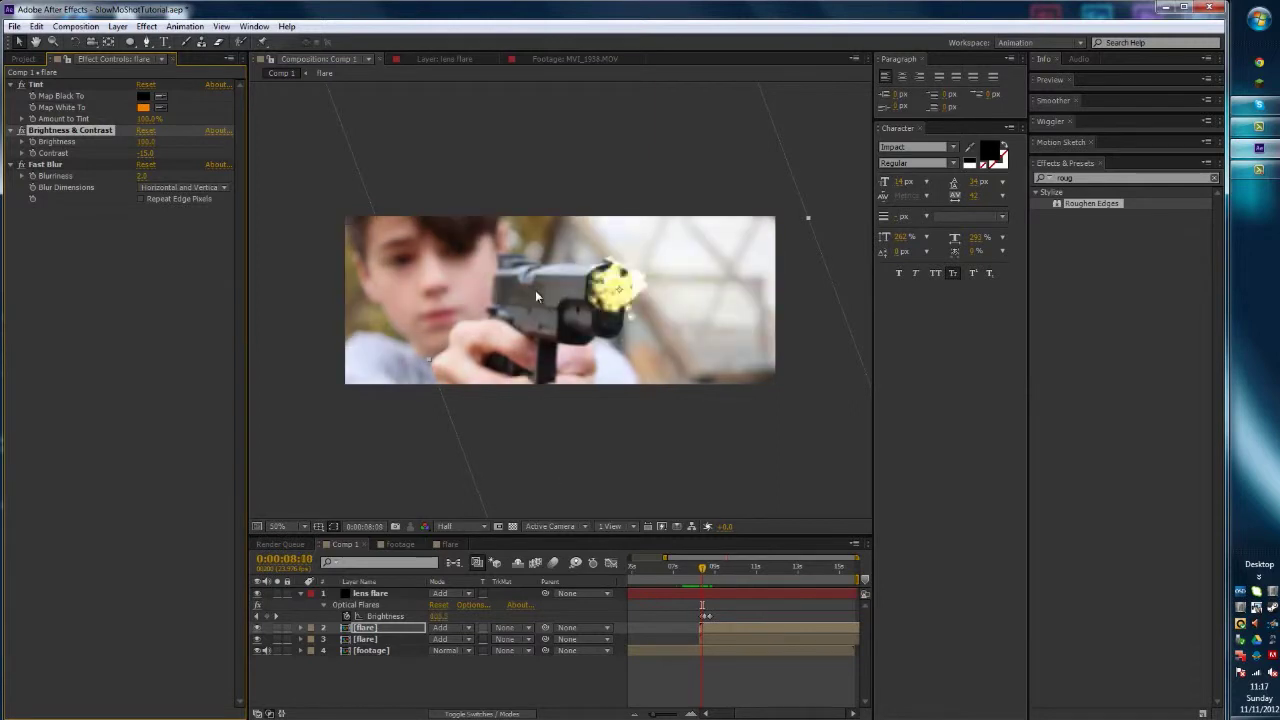
- Hide the lens flare and both flare layers, and place 45Cal_Slow_03.mov directly above the footage layer, starting around the gunshot
drag(258, 645, 272, 595)
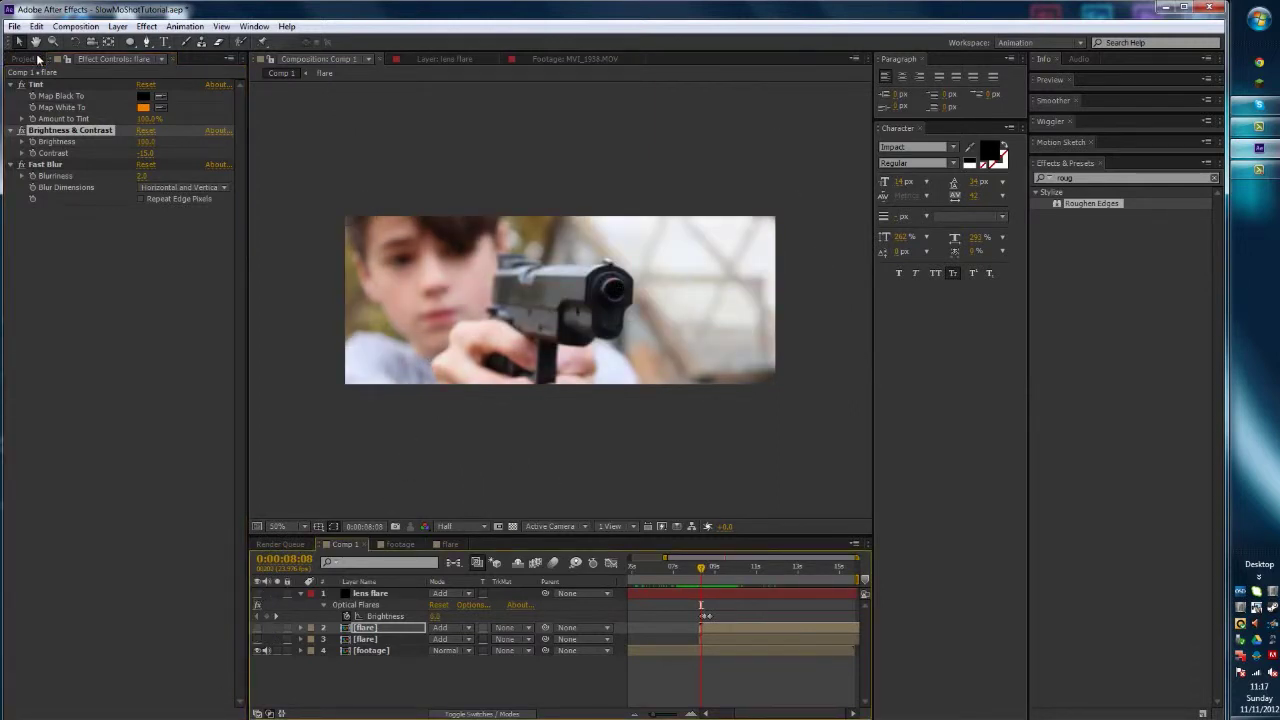
click(36, 59)
click(65, 258)
click(61, 238)
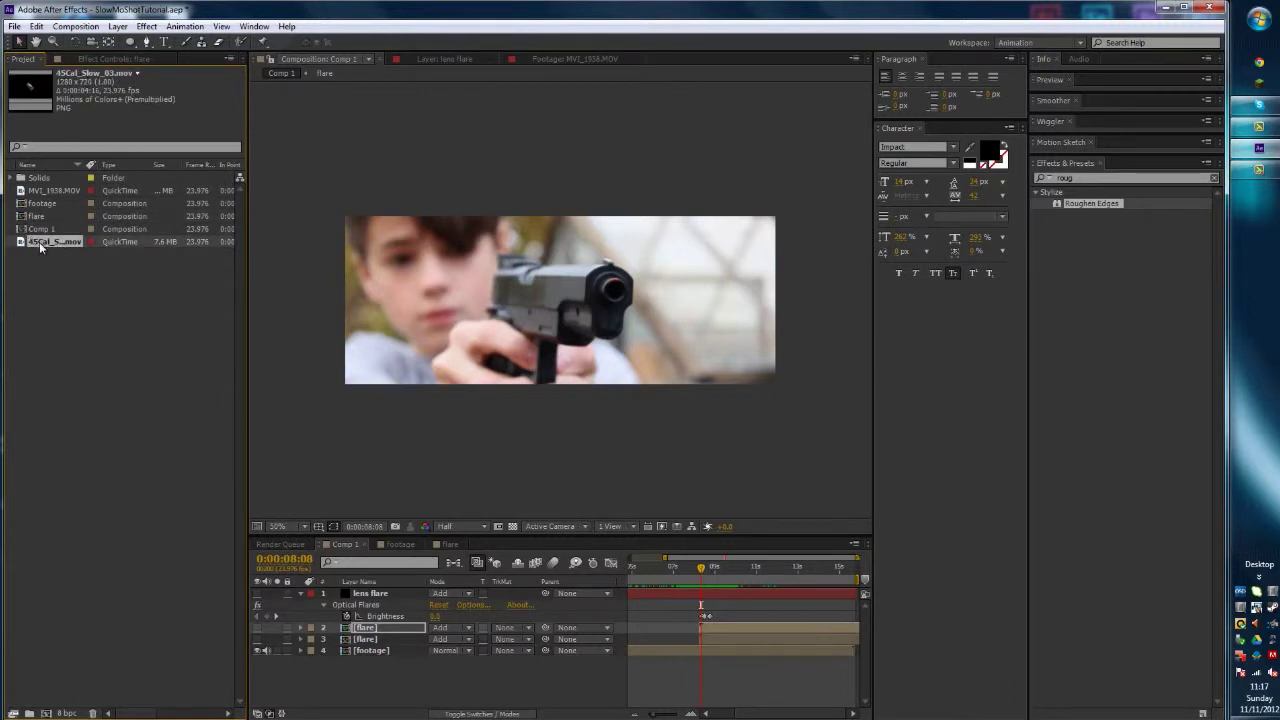
drag(40, 248, 381, 653)
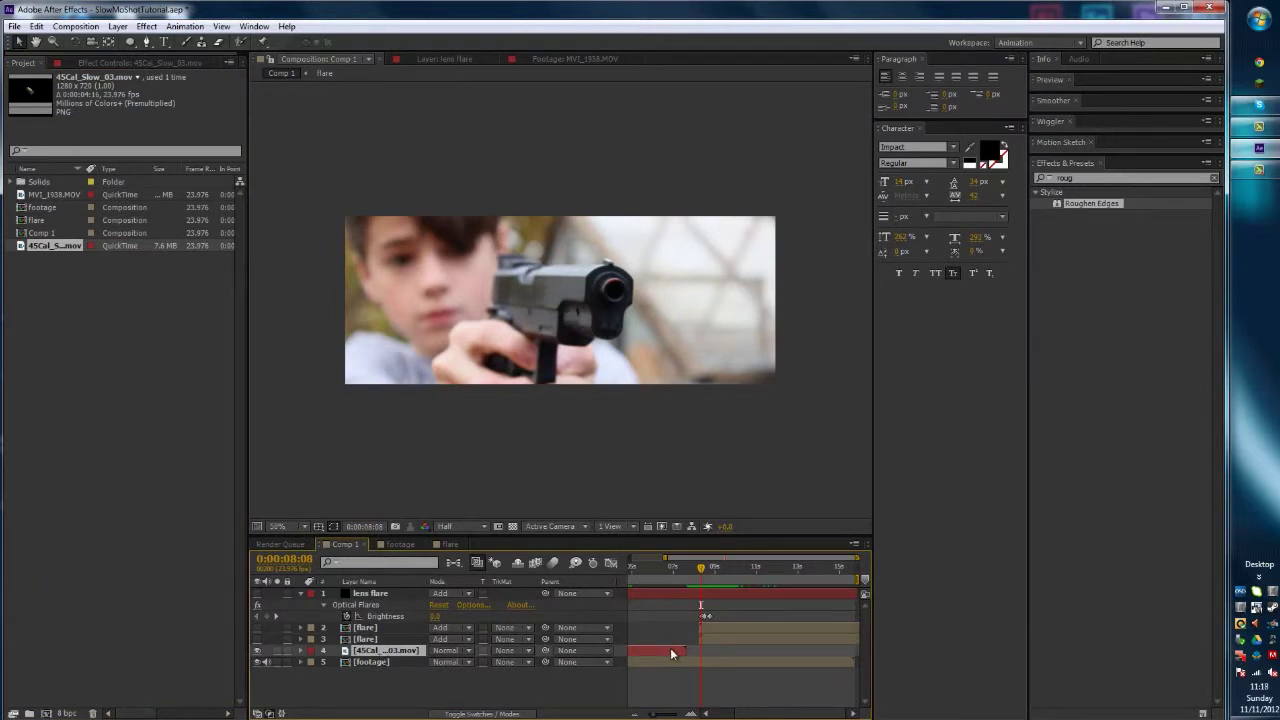
drag(804, 652, 771, 654)
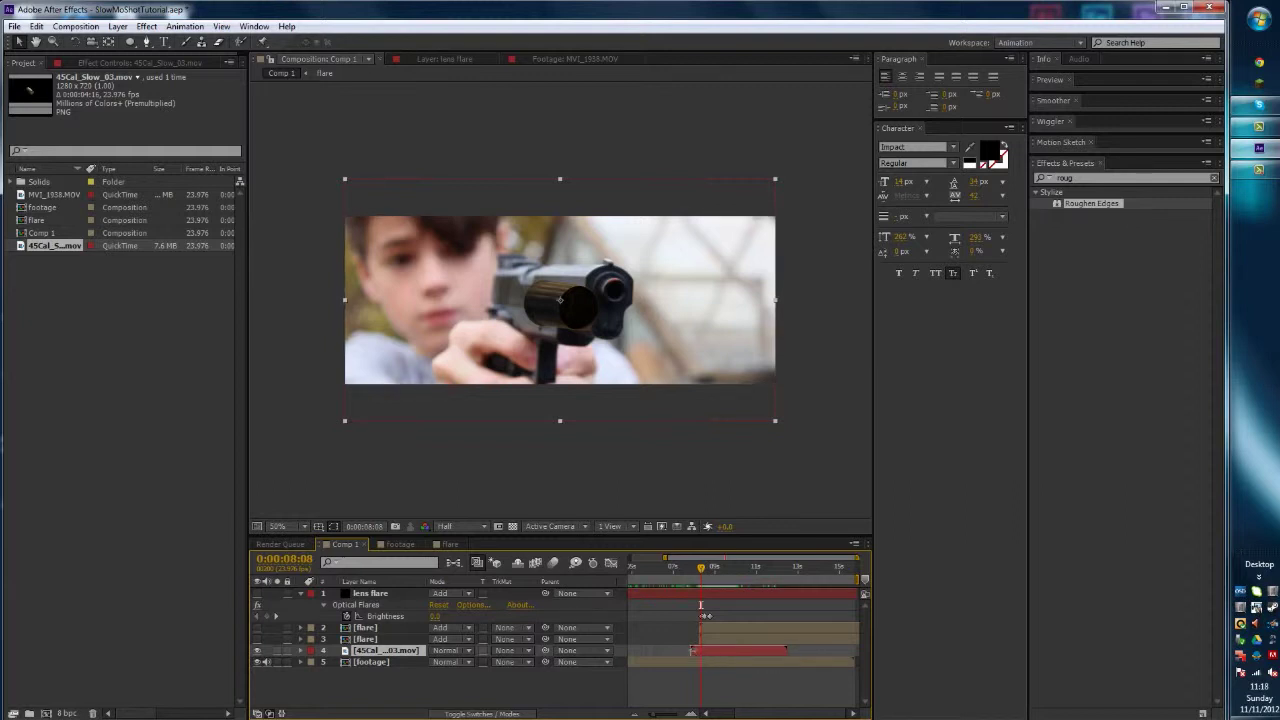
- With the 45Cal clip hidden and the flare layers shown, add composition markers at 0:00:08:09 and several frames after it
click(257, 650)
key(period)
key(period)
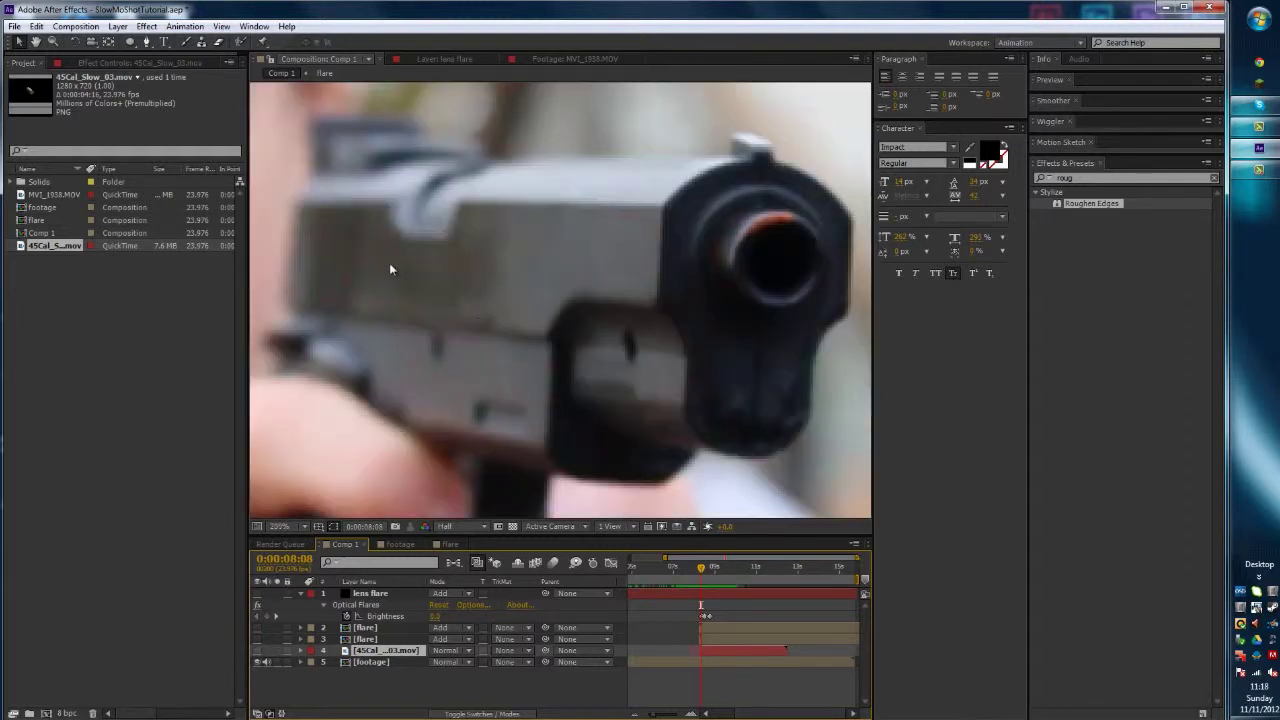
drag(400, 294, 450, 329)
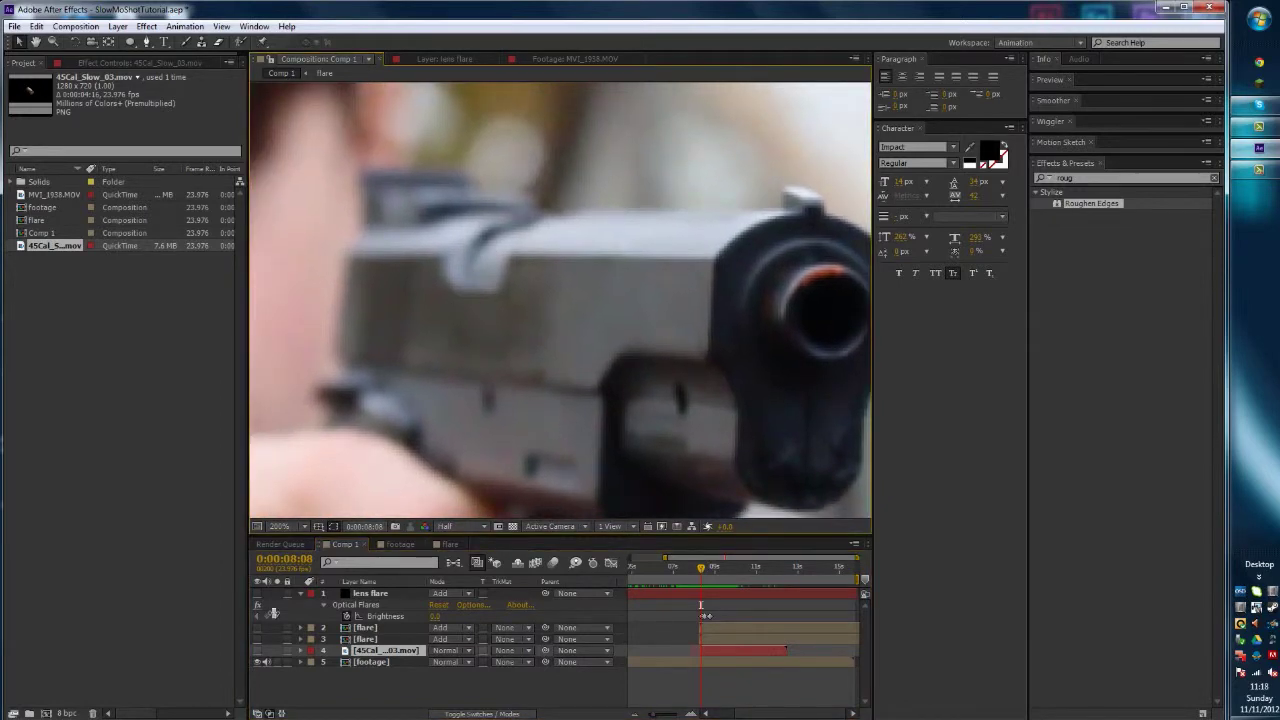
drag(258, 641, 257, 604)
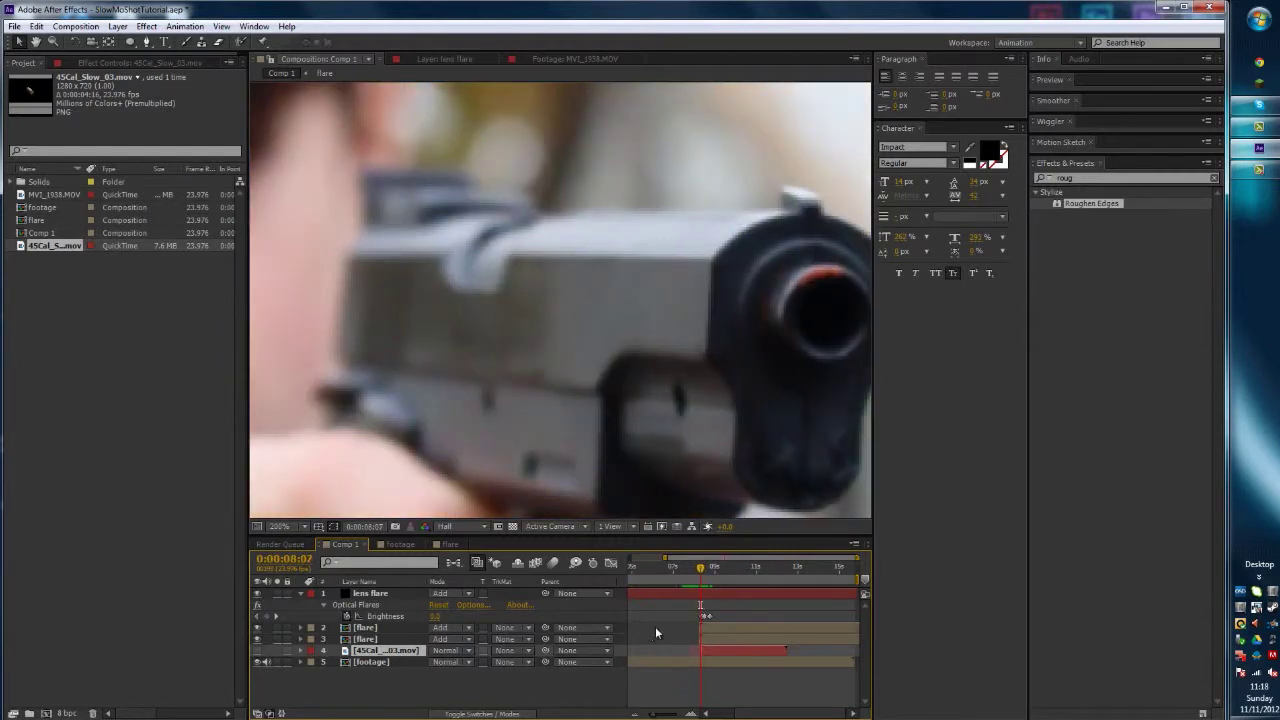
drag(862, 590, 699, 598)
key(Page_Down)
key(Page_Down)
key(Page_Down)
key(Page_Down)
key(Page_Down)
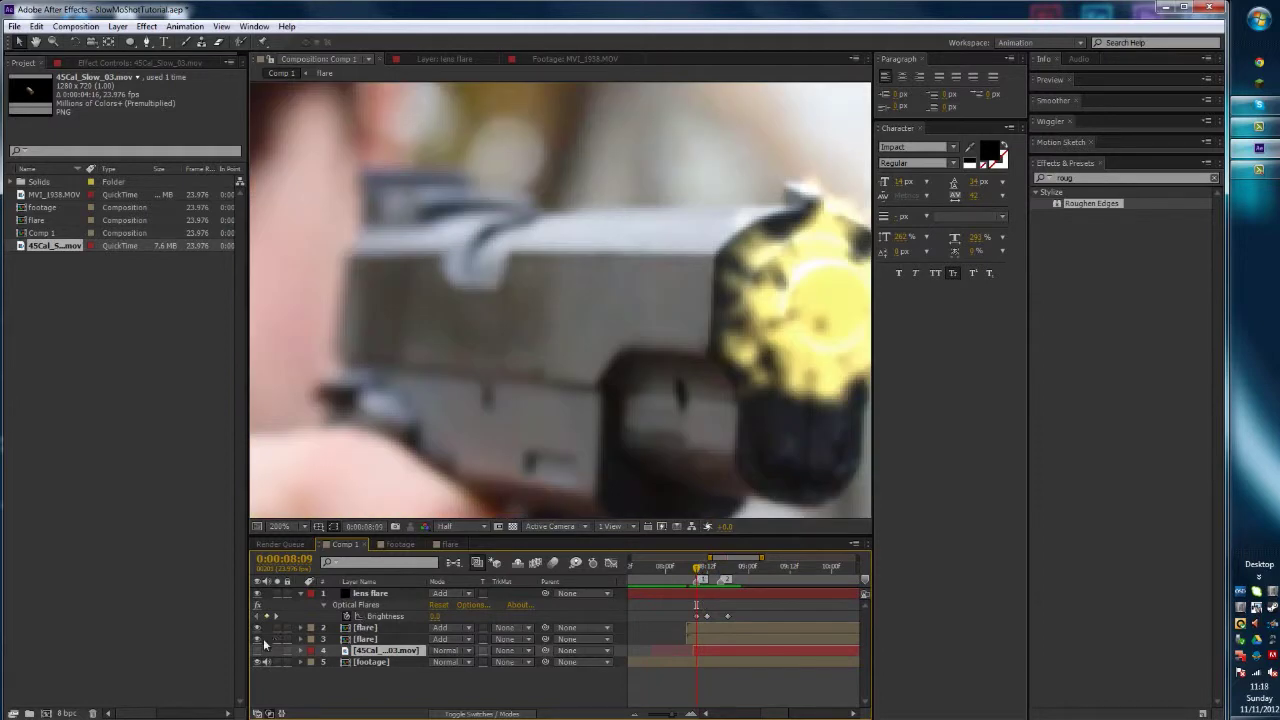
- Hide the lens flare and both flare layers again and set the composition's preview resolution to Full
drag(261, 643, 259, 624)
click(255, 594)
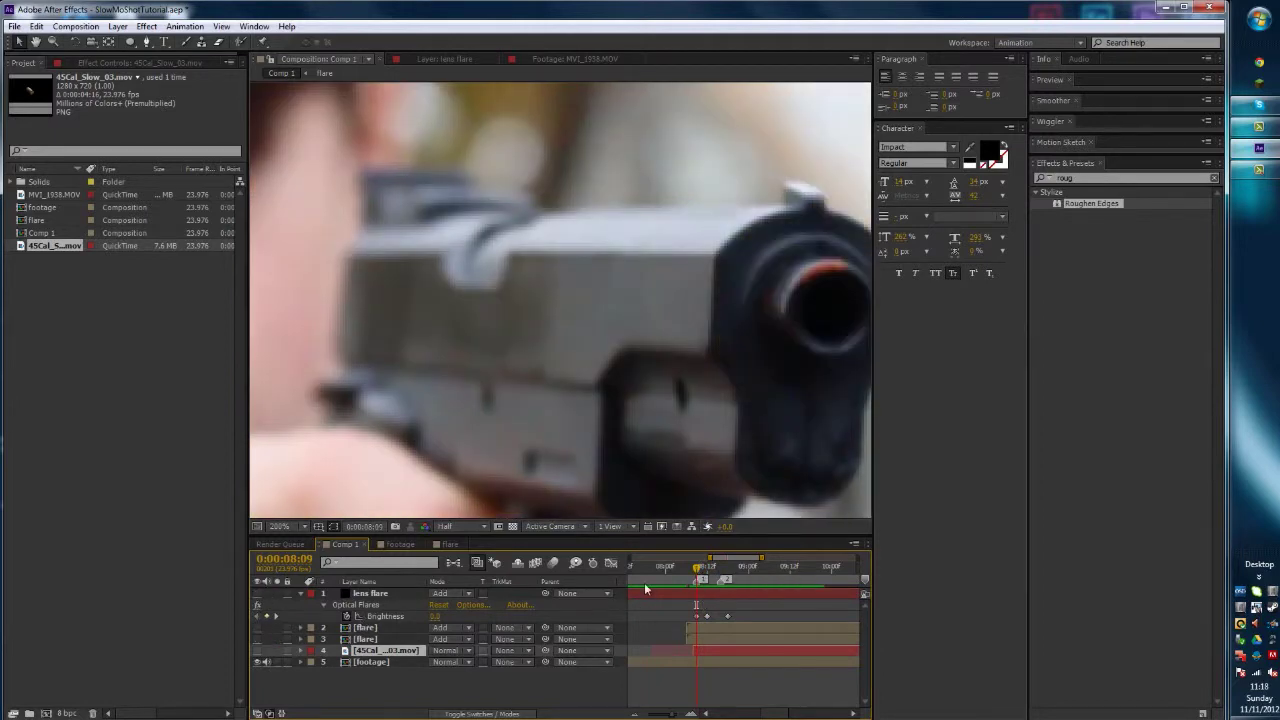
click(456, 526)
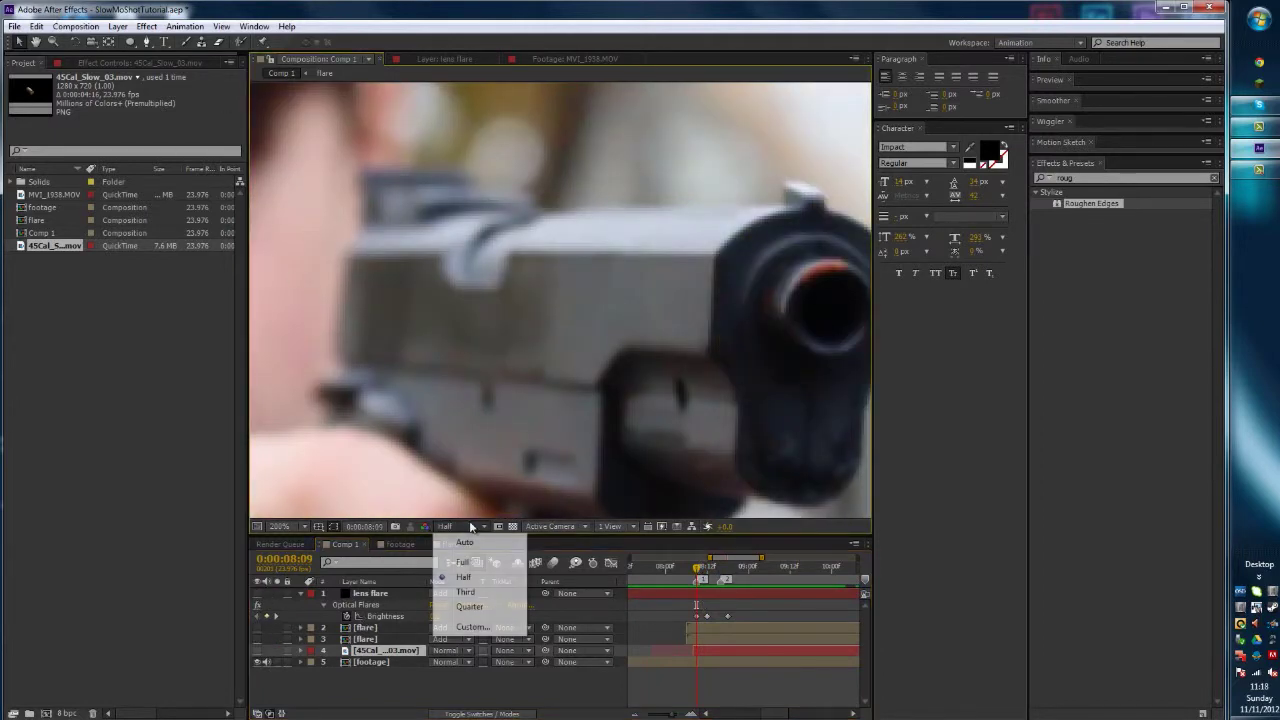
click(462, 563)
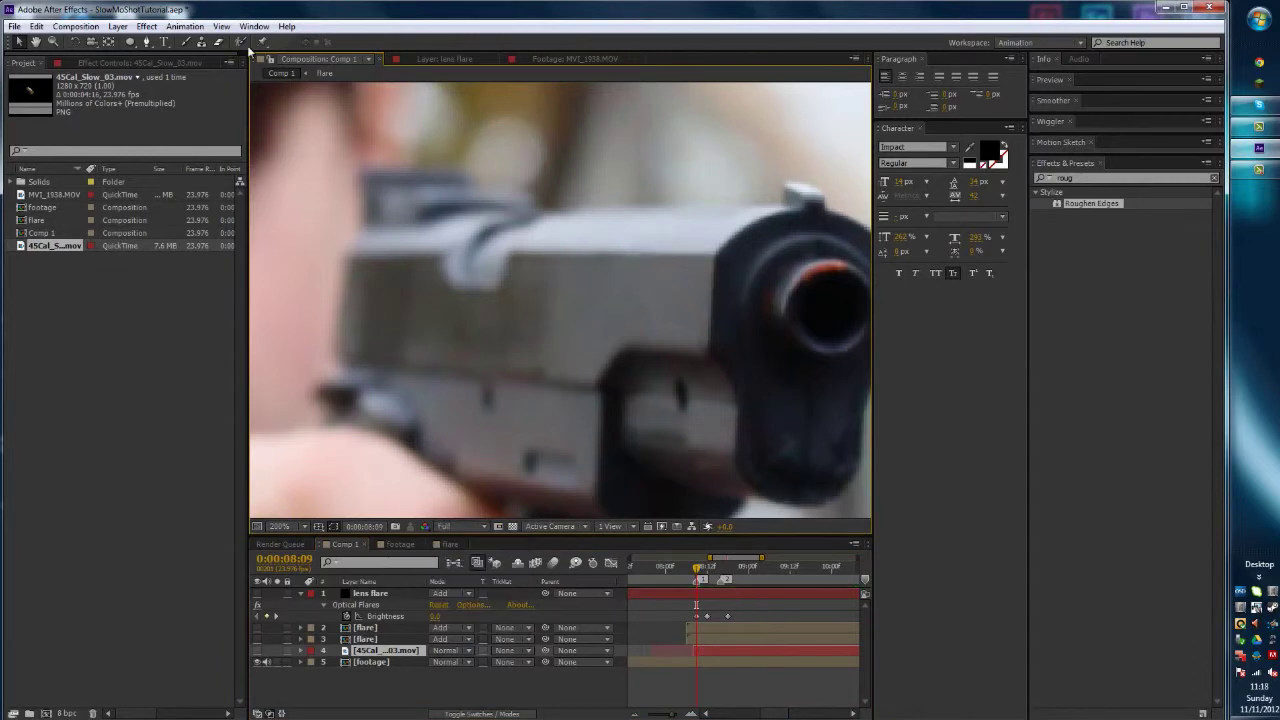
- Create a new black solid as the top layer of Comp 1 and hide it so the gun can be traced
click(118, 26)
mouse_move(43, 44)
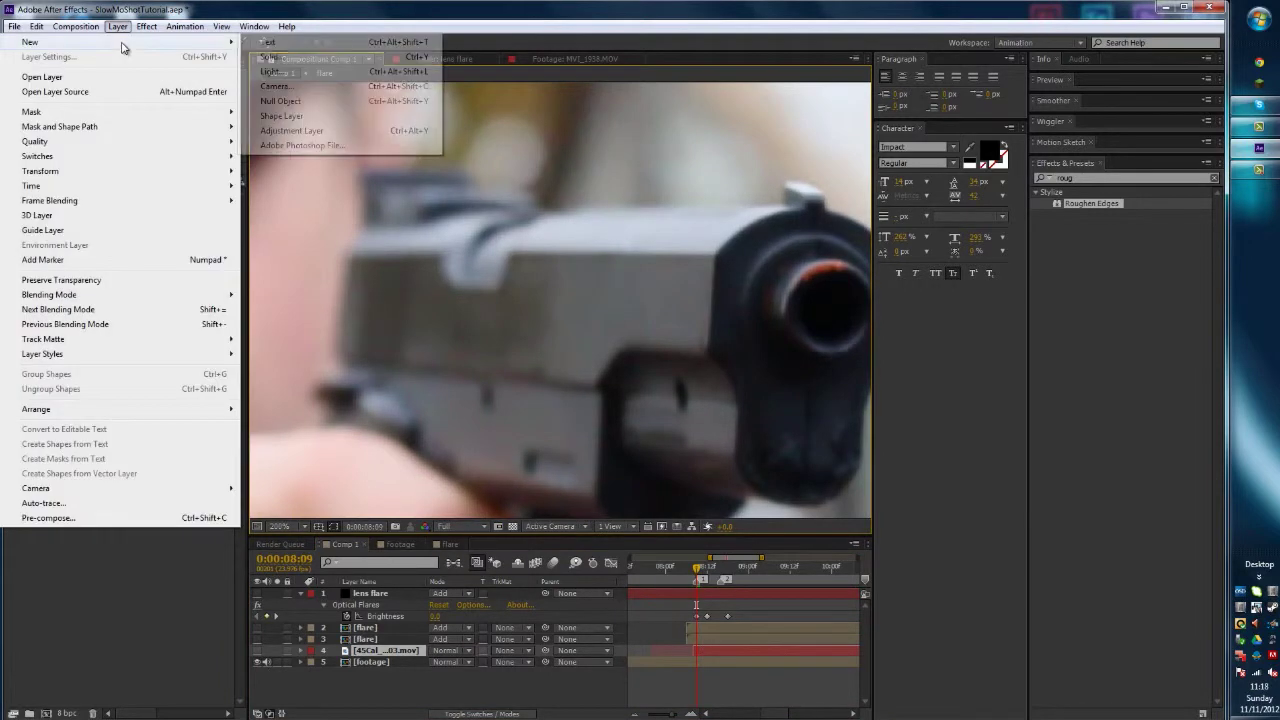
click(312, 54)
click(183, 267)
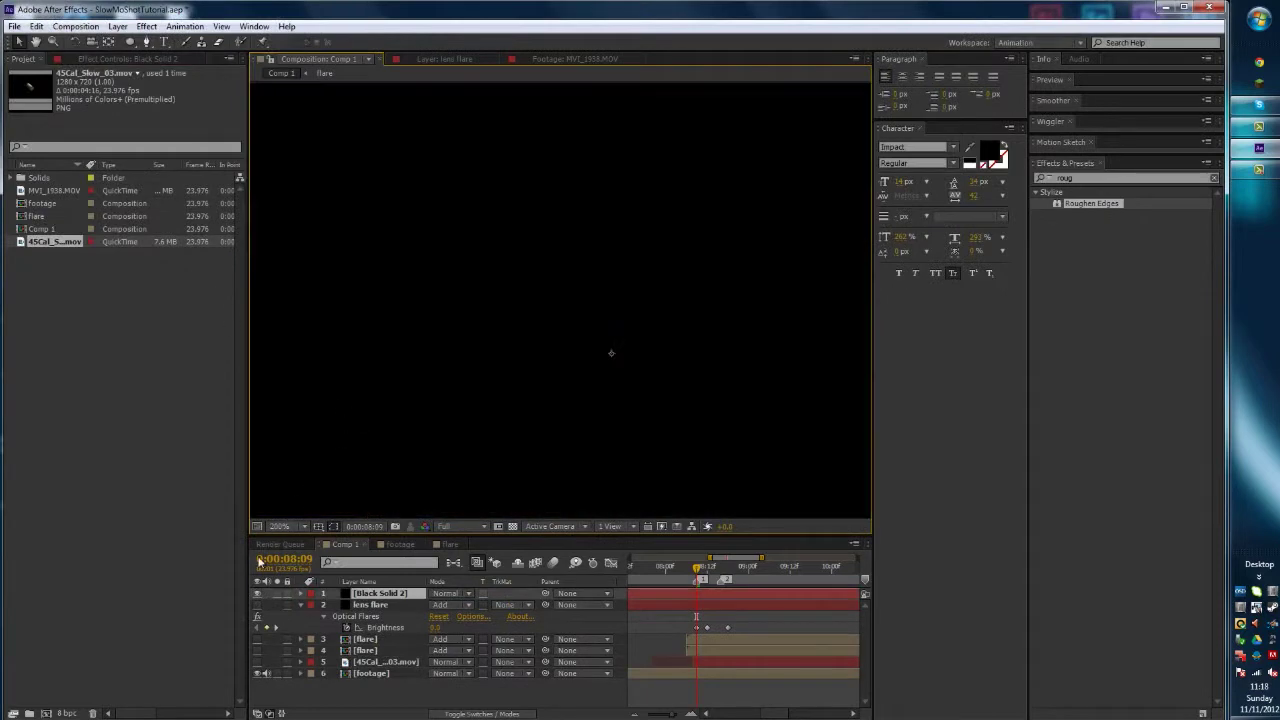
click(258, 593)
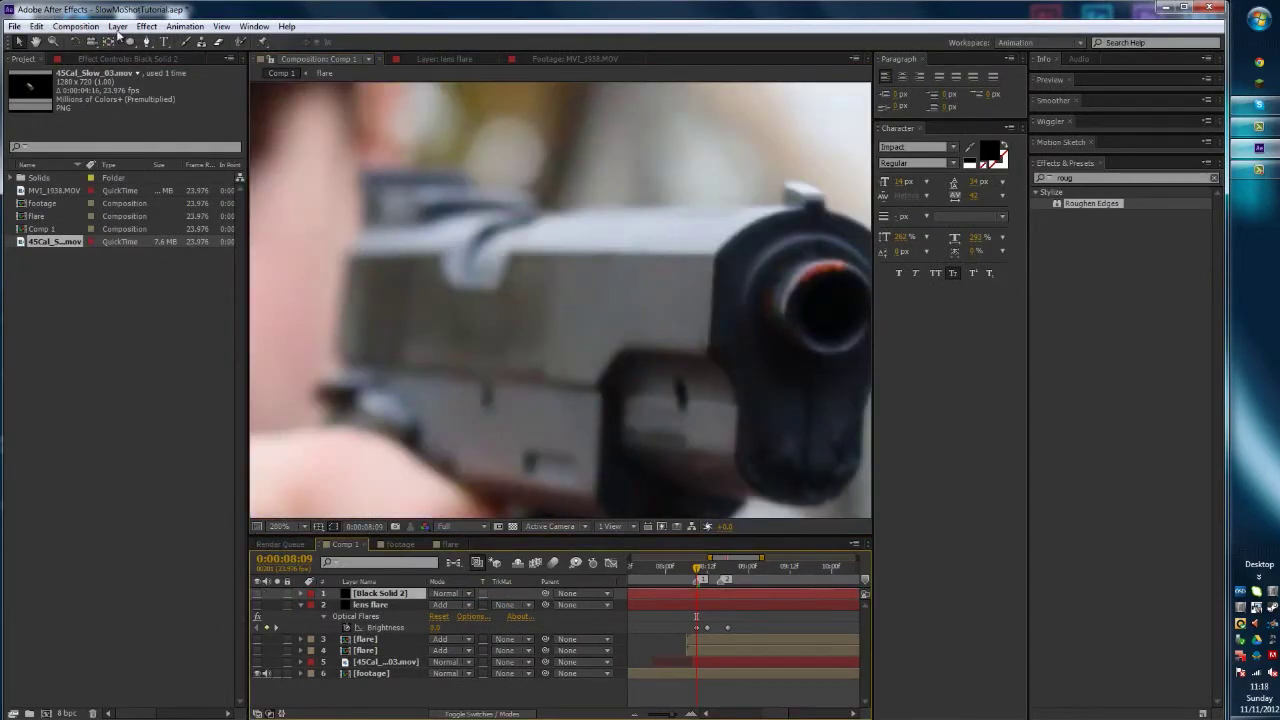
- Draw a closed Pen mask on the hidden black solid, tracing the dark ejection port opening on the gun's slide
click(148, 42)
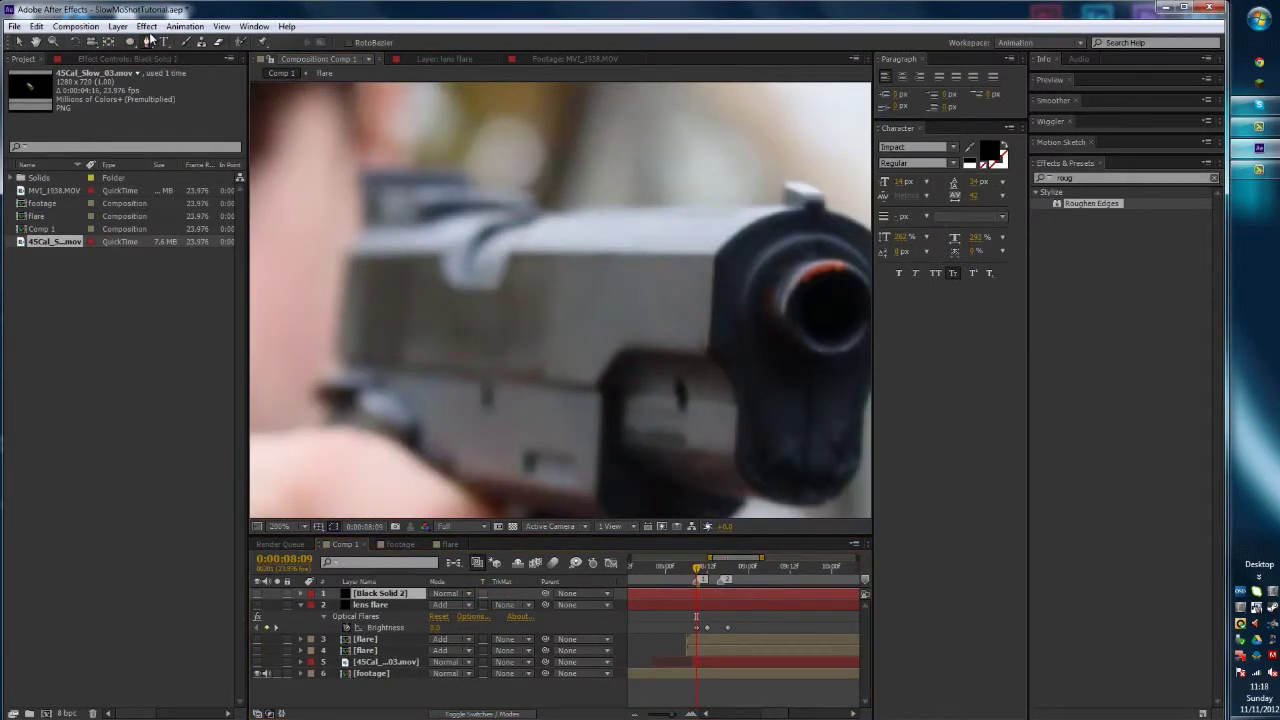
drag(470, 269, 470, 252)
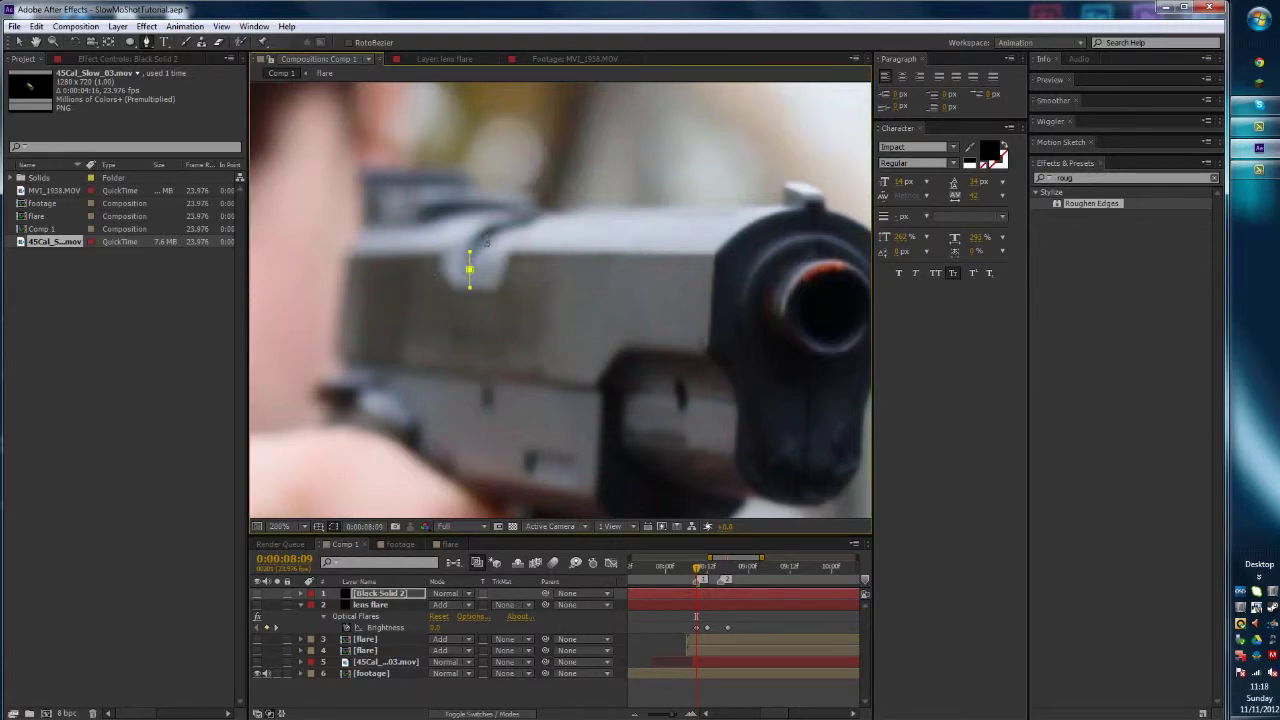
click(487, 234)
click(524, 216)
click(536, 216)
click(507, 243)
click(500, 264)
click(492, 288)
click(463, 279)
click(470, 269)
click(465, 282)
drag(536, 216, 526, 225)
- Show the black solid again, feather its mask's edges and reshape the mask's upper tip to fit the ejection port
click(257, 593)
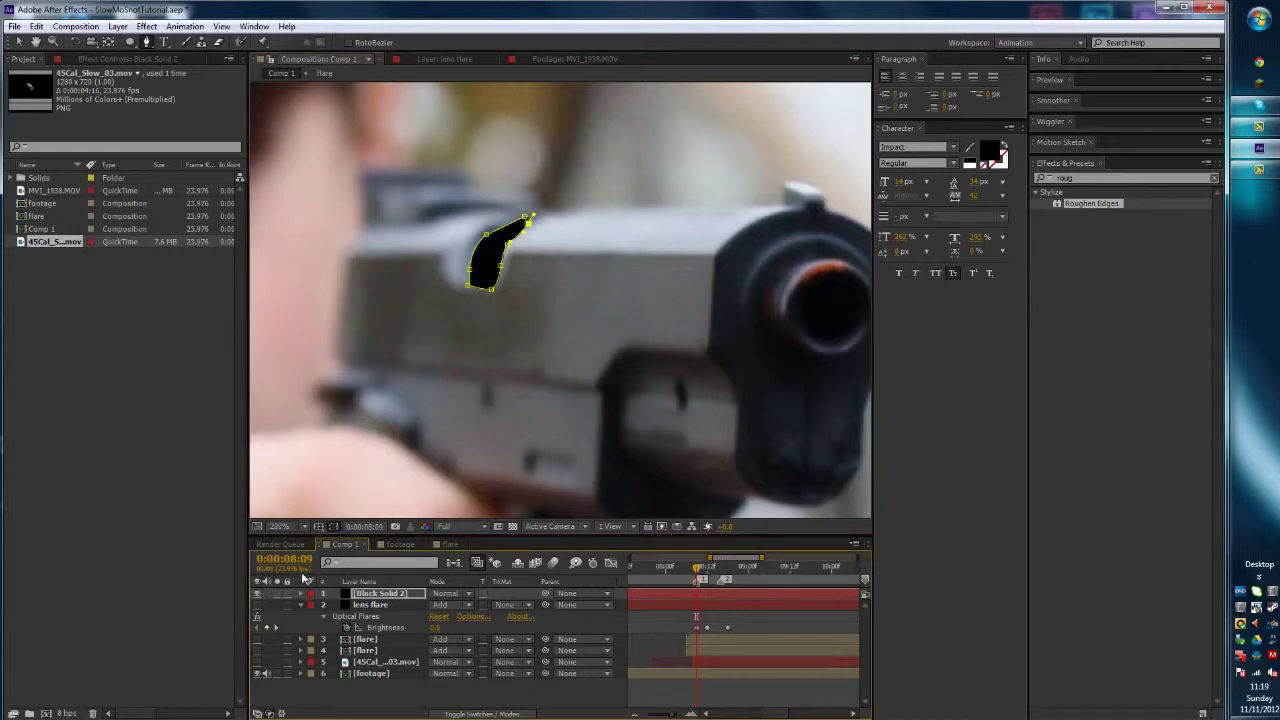
key(f)
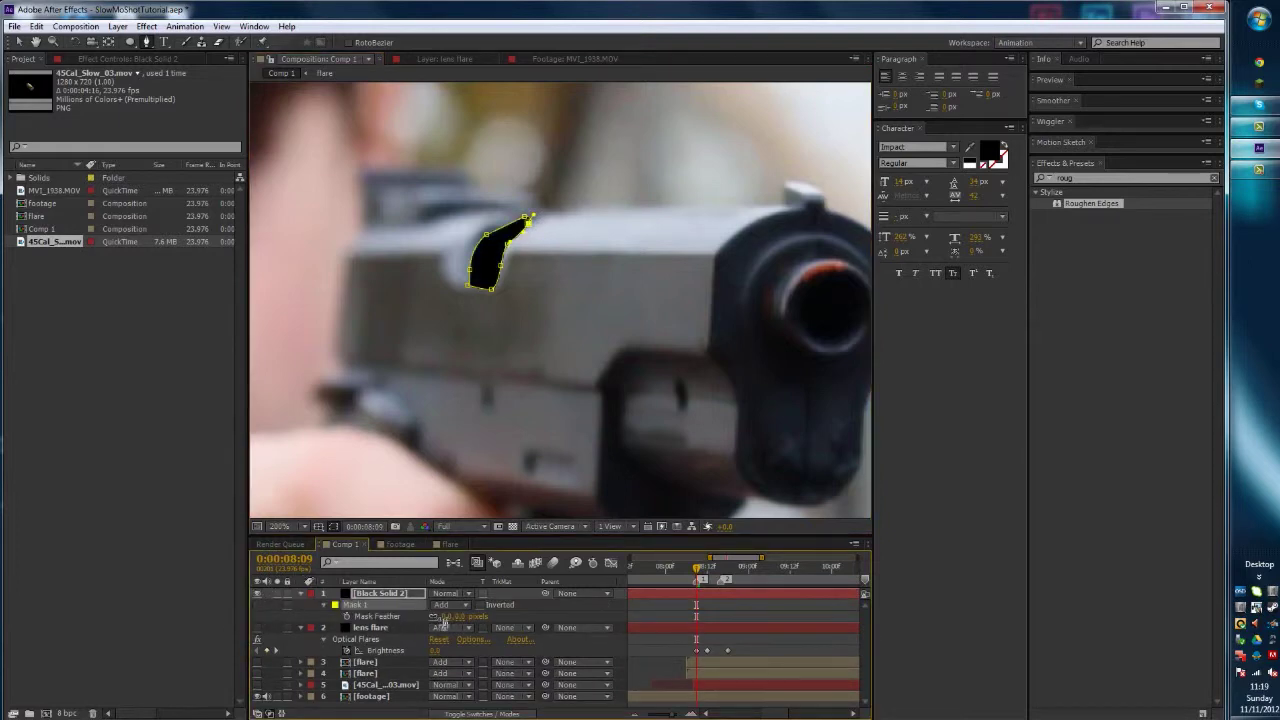
drag(445, 617, 455, 618)
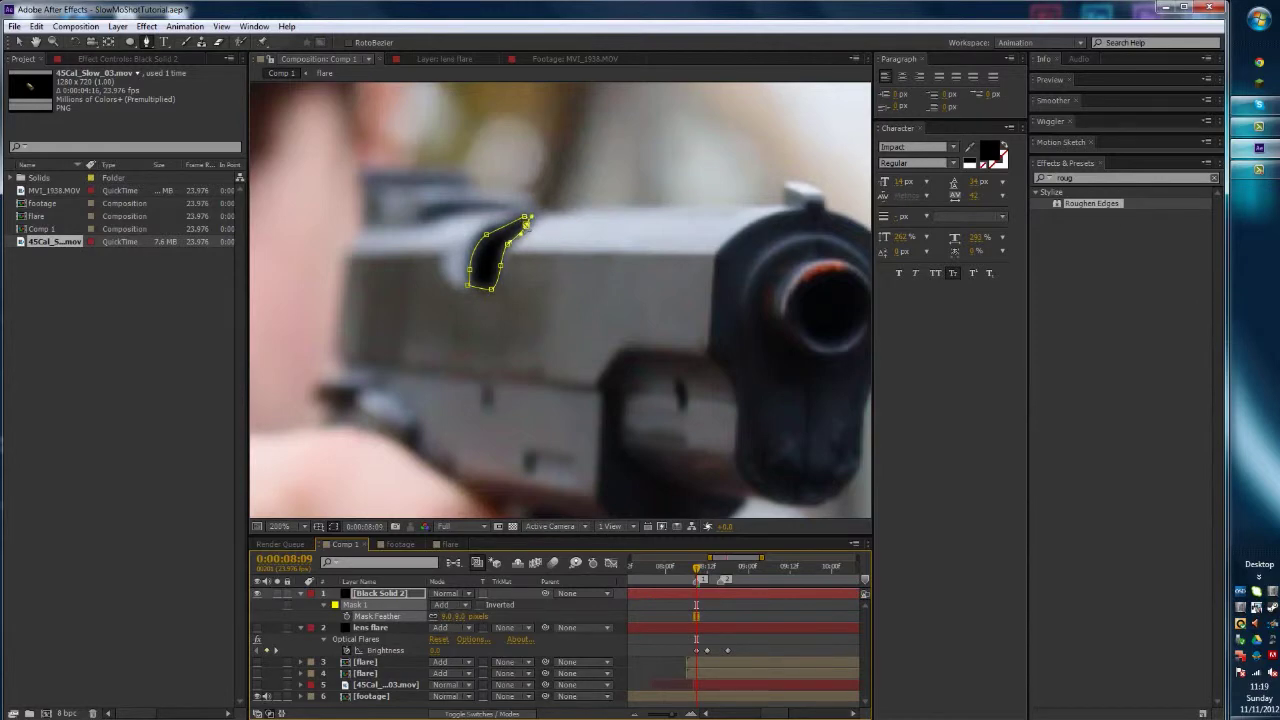
drag(528, 223, 504, 225)
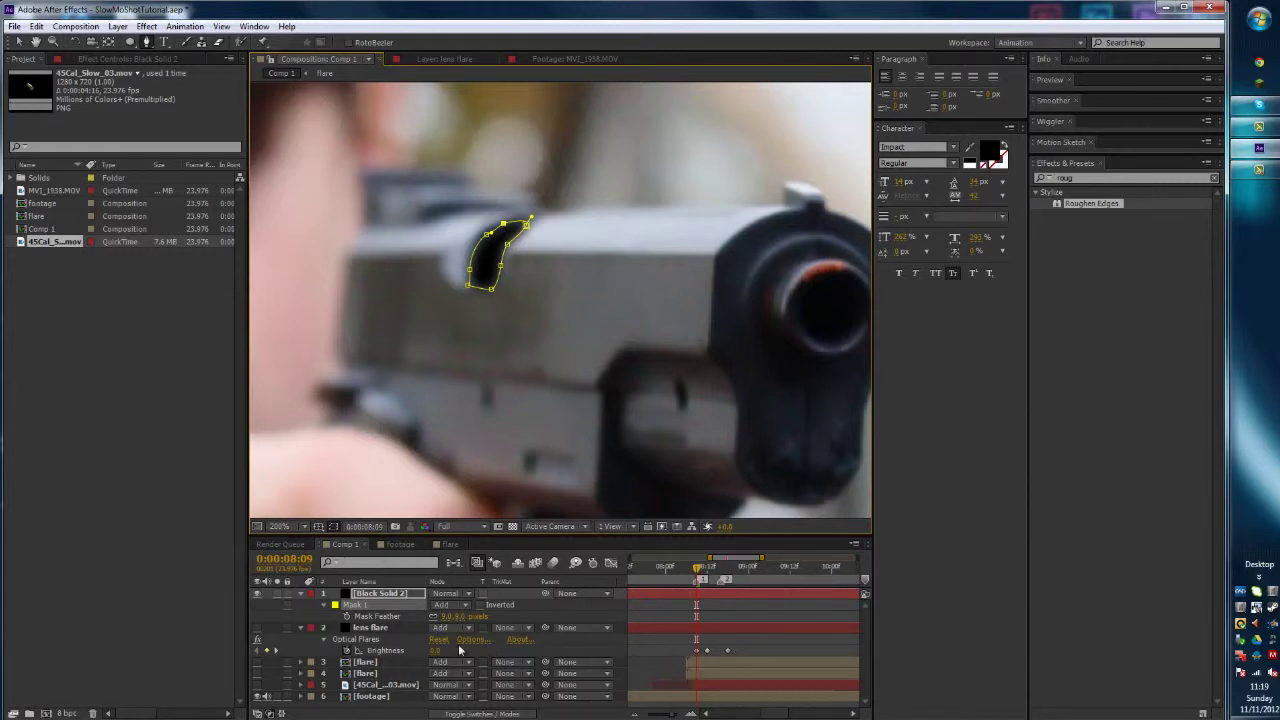
- Enable Position keyframing on the black solid at 0:00:08:09 and nudge it up and slightly sideways at 0:00:08:10 to follow the gun
click(377, 596)
key(p)
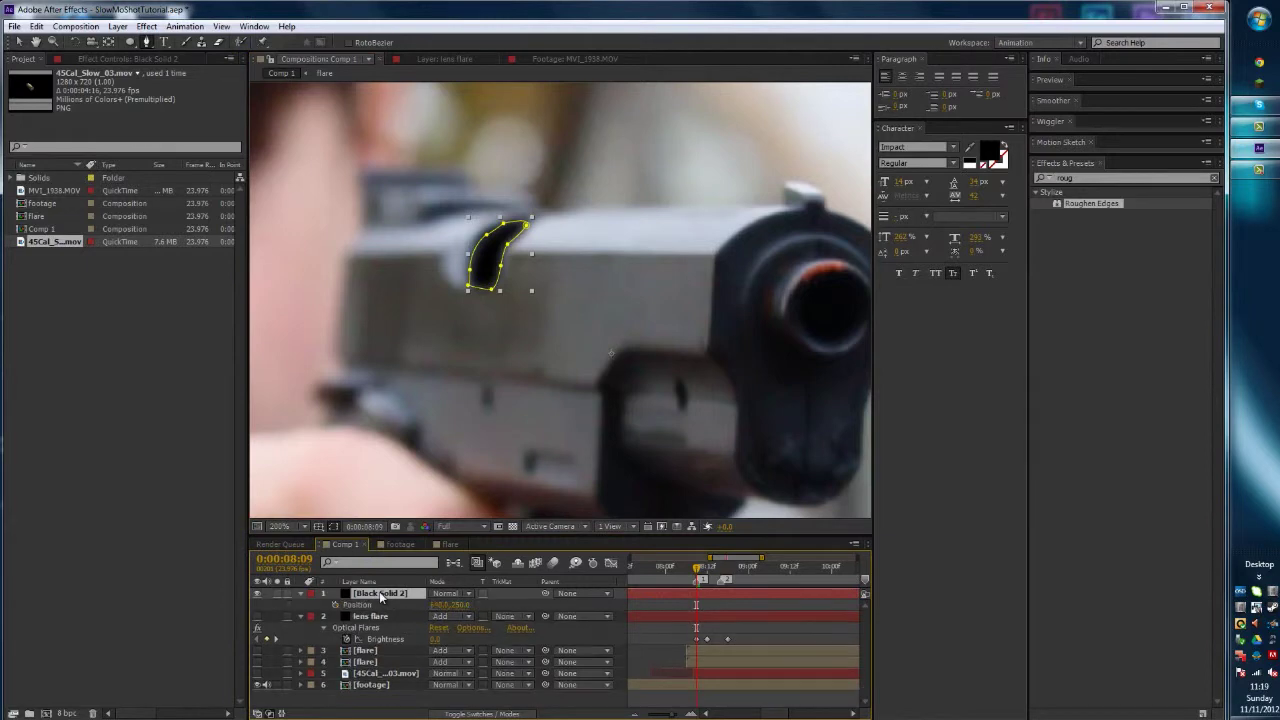
click(335, 606)
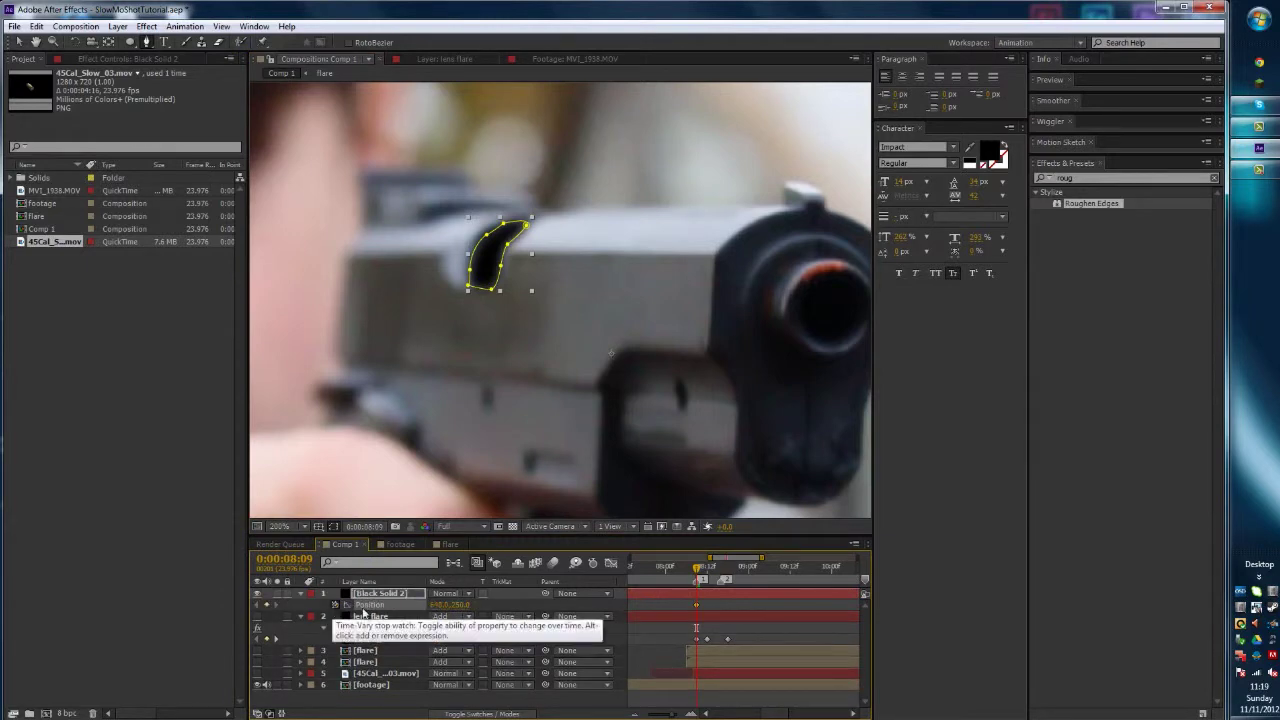
key(Page_Down)
key(Up)
key(Up)
key(Up)
key(Up)
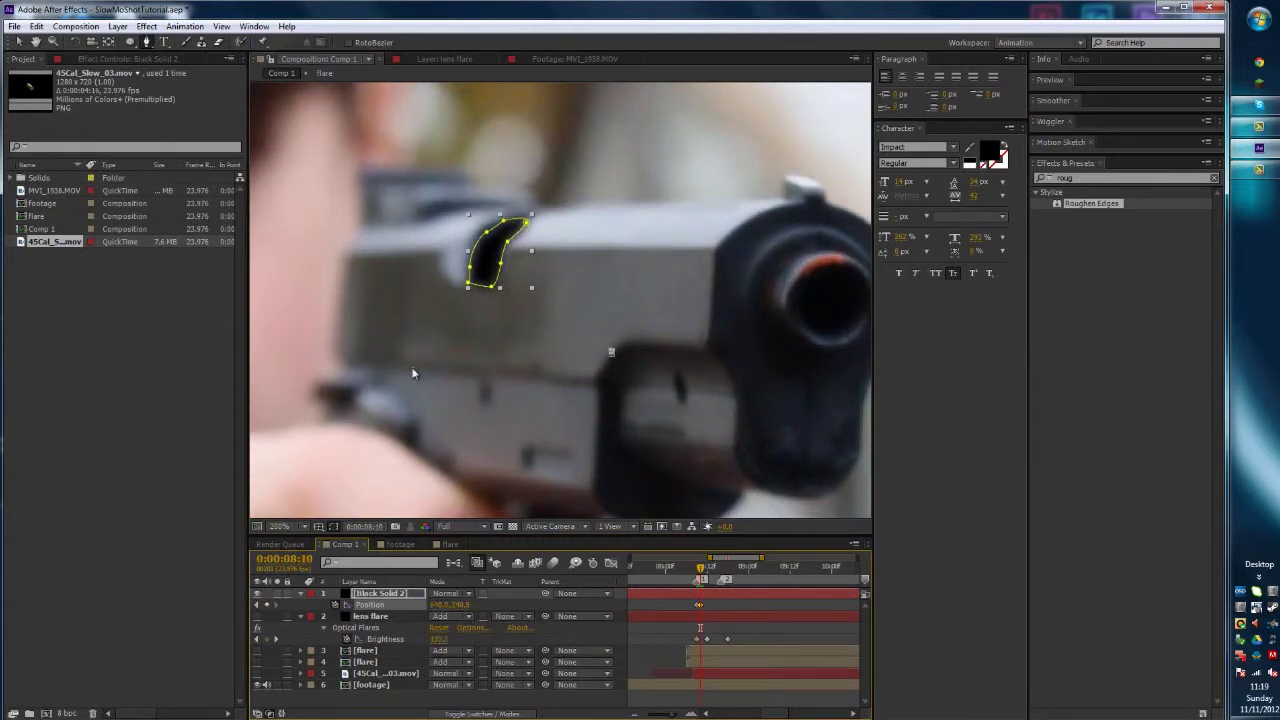
key(Left)
key(Left)
key(Left)
key(Page_Up)
key(Page_Down)
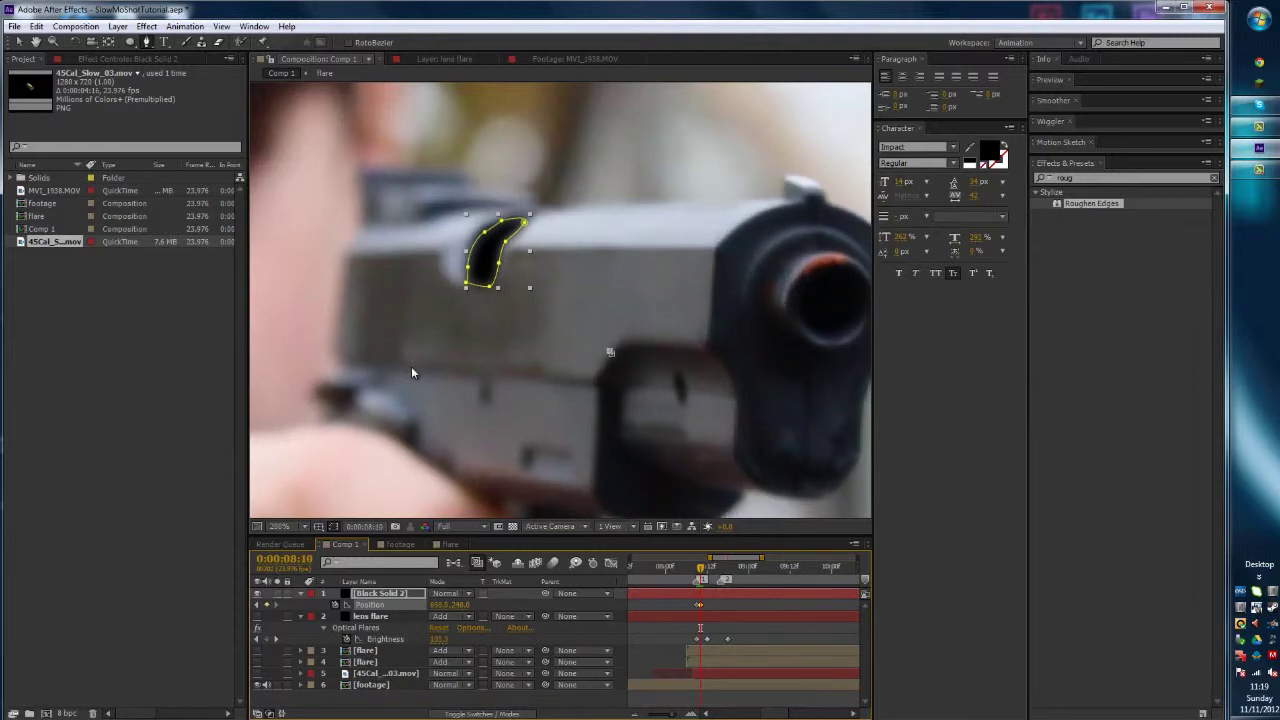
key(Right)
- Keyframe the black solid's position at 0:00:08:11, nudging it two steps left and two steps up to match the slide
key(Page_Down)
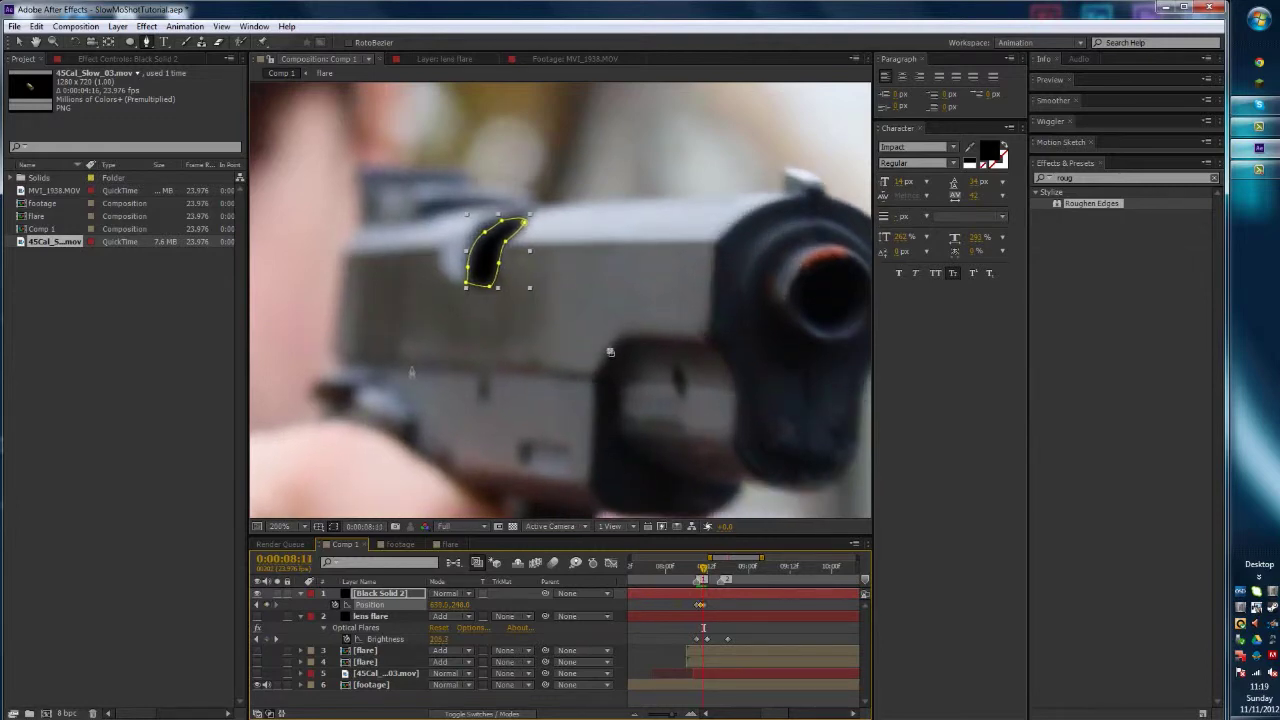
key(Left)
key(Left)
key(Up)
key(Up)
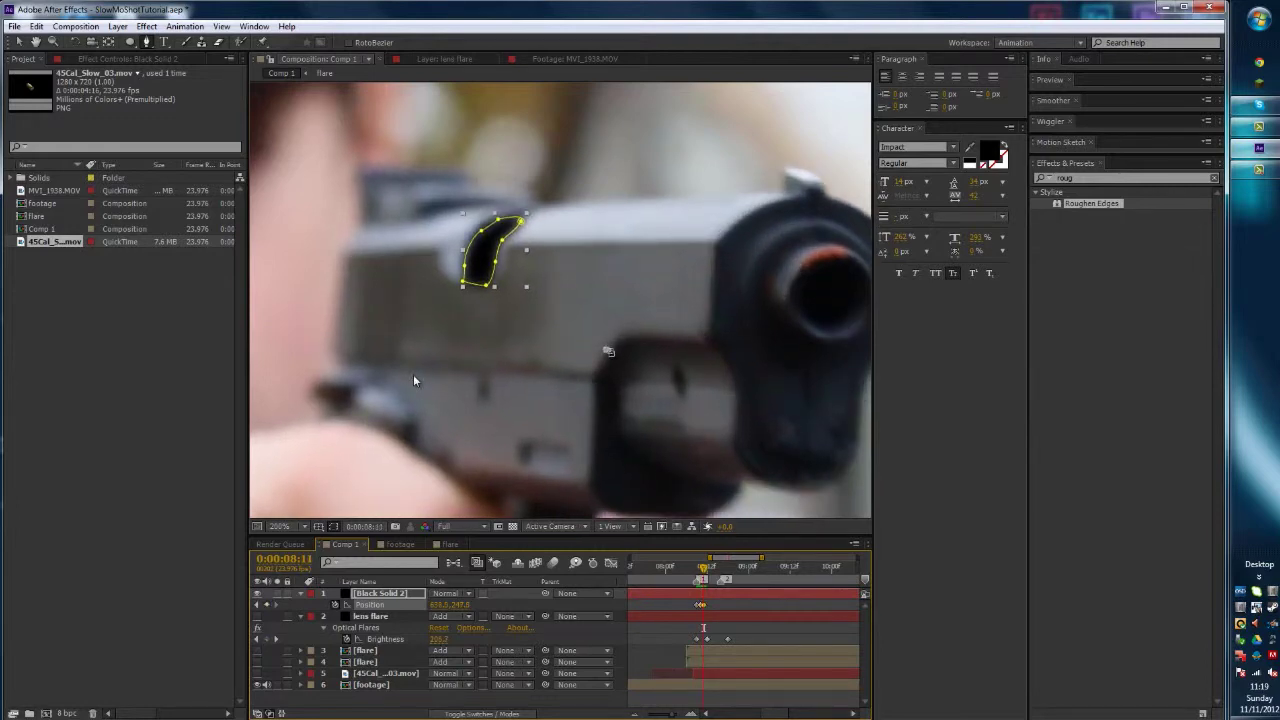
- Check the black solid's motion over the first frames and keyframe its position at 0:00:08:12 and 0:00:08:13 along the slide
key(Page_Down)
key(Page_Up)
key(Page_Up)
key(Page_Up)
key(Page_Up)
key(Page_Down)
key(Page_Down)
key(Page_Down)
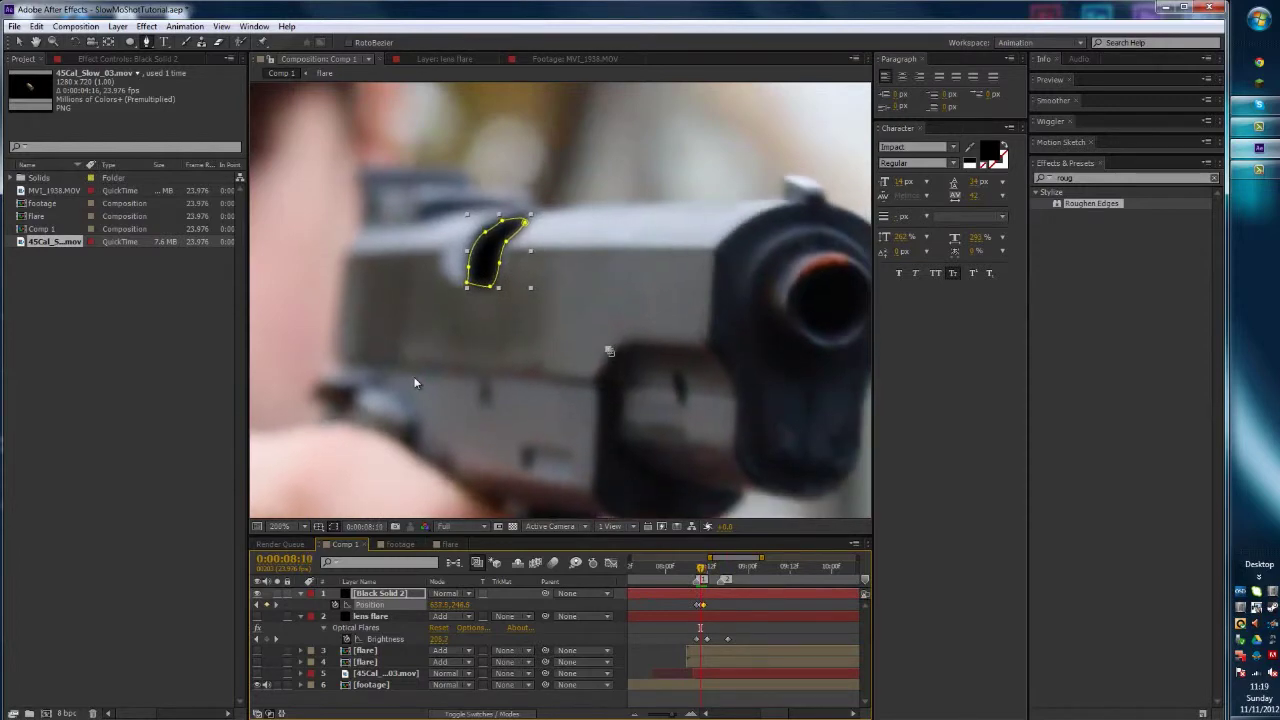
key(Page_Down)
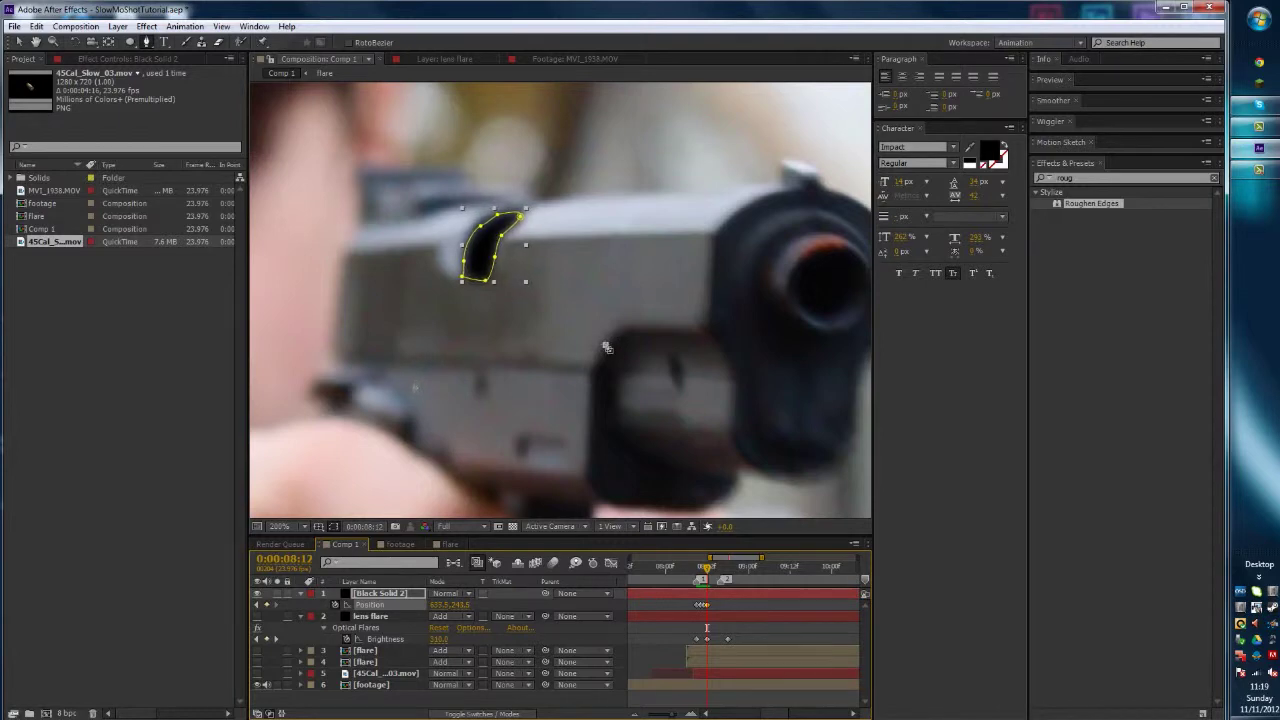
key(Page_Down)
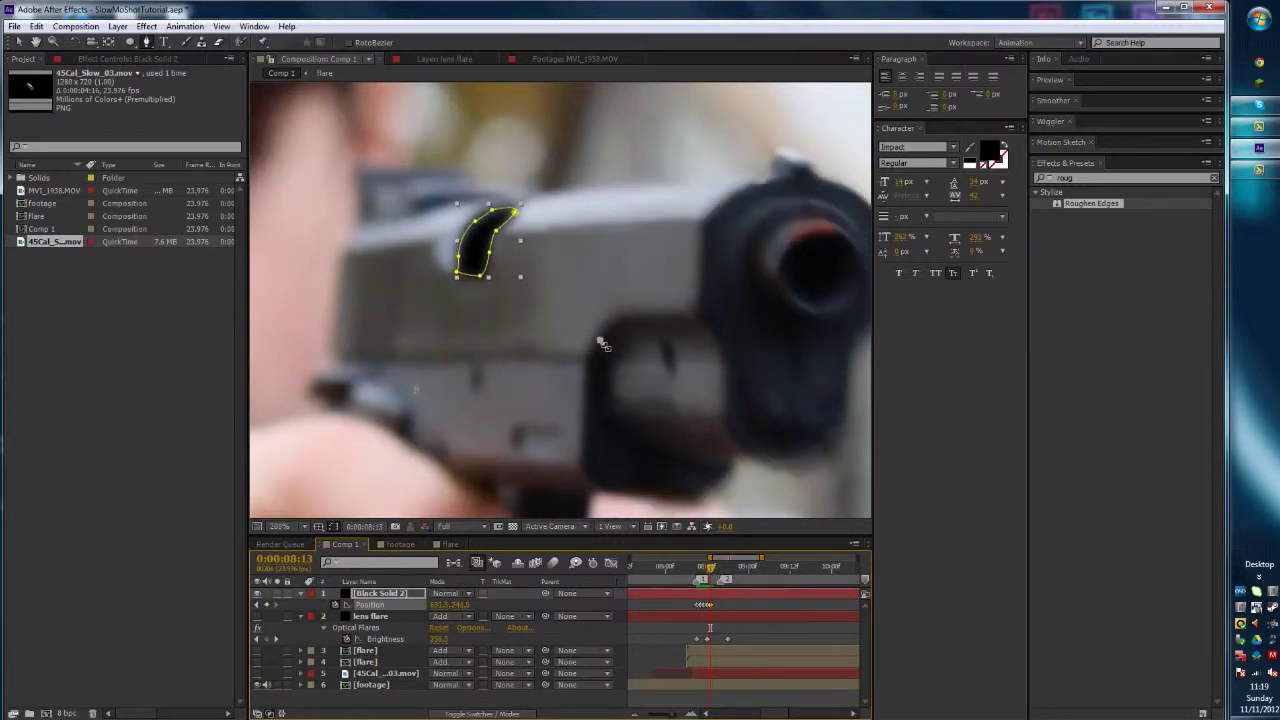
- Compare the previous frames and keyframe the black solid further up and left at 0:00:08:14 over the ejection port
key(Page_Up)
key(Page_Up)
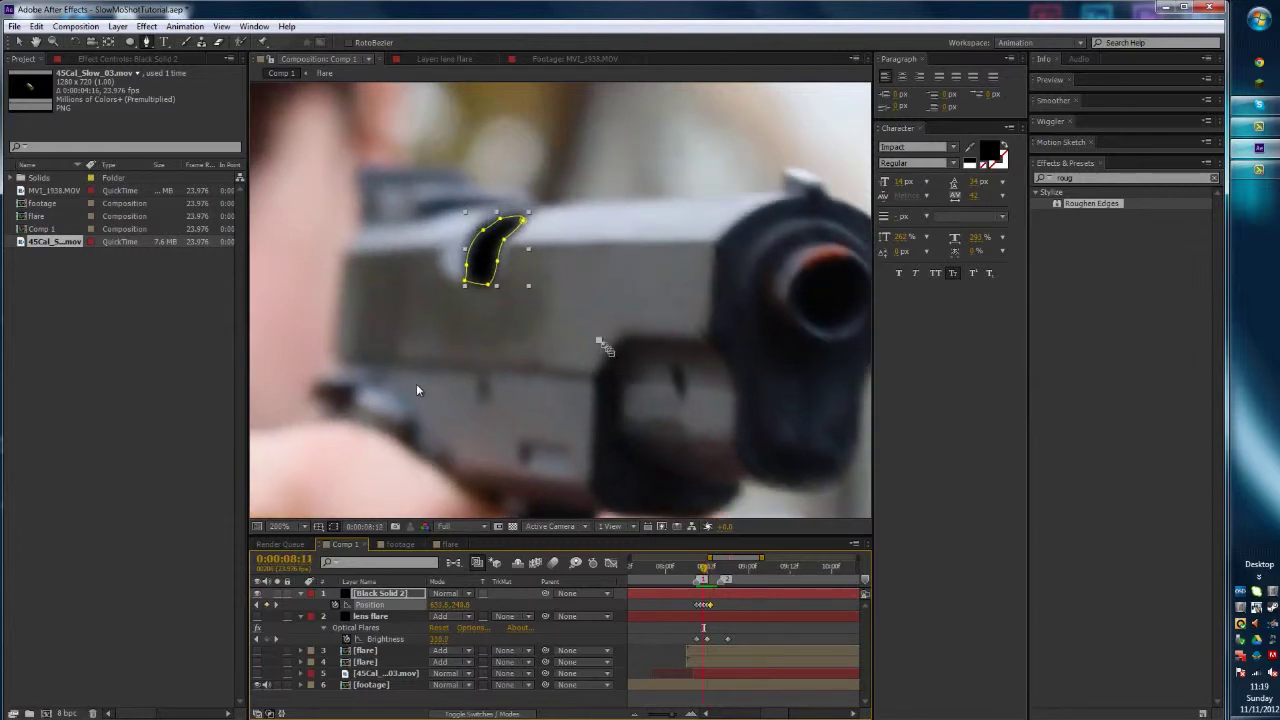
key(Page_Down)
key(Page_Down)
key(Page_Down)
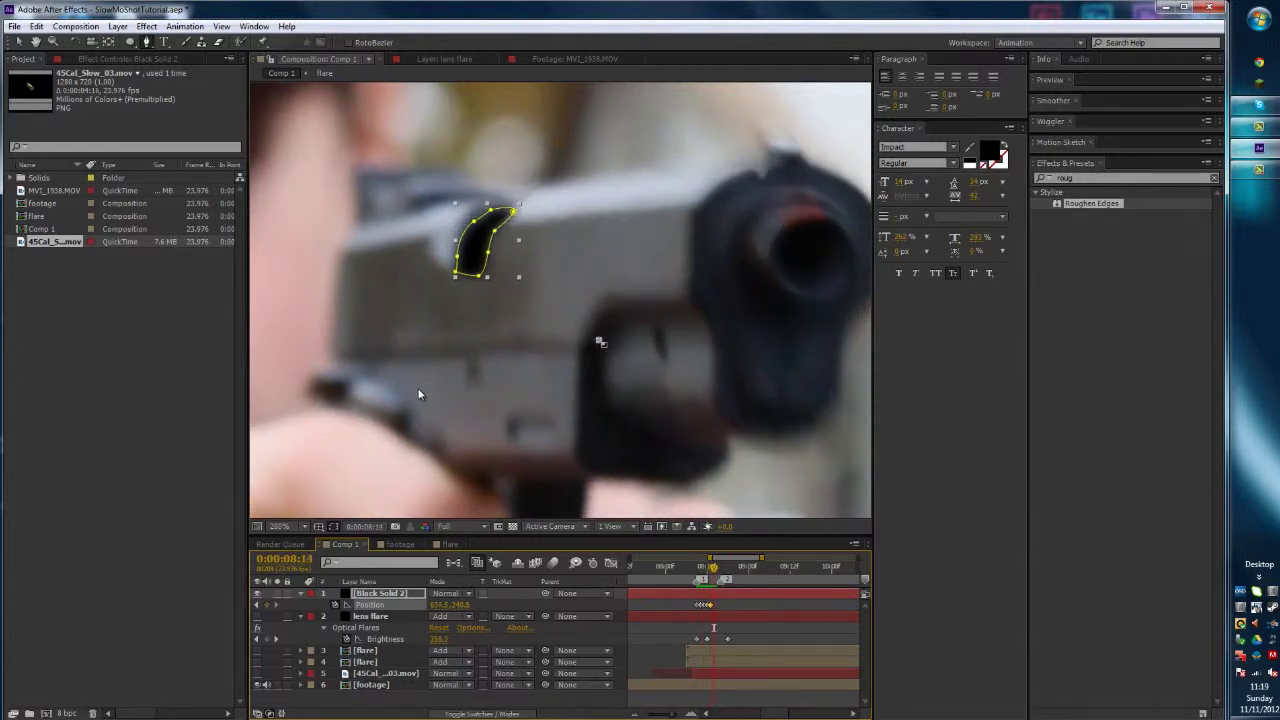
key(Up)
key(Up)
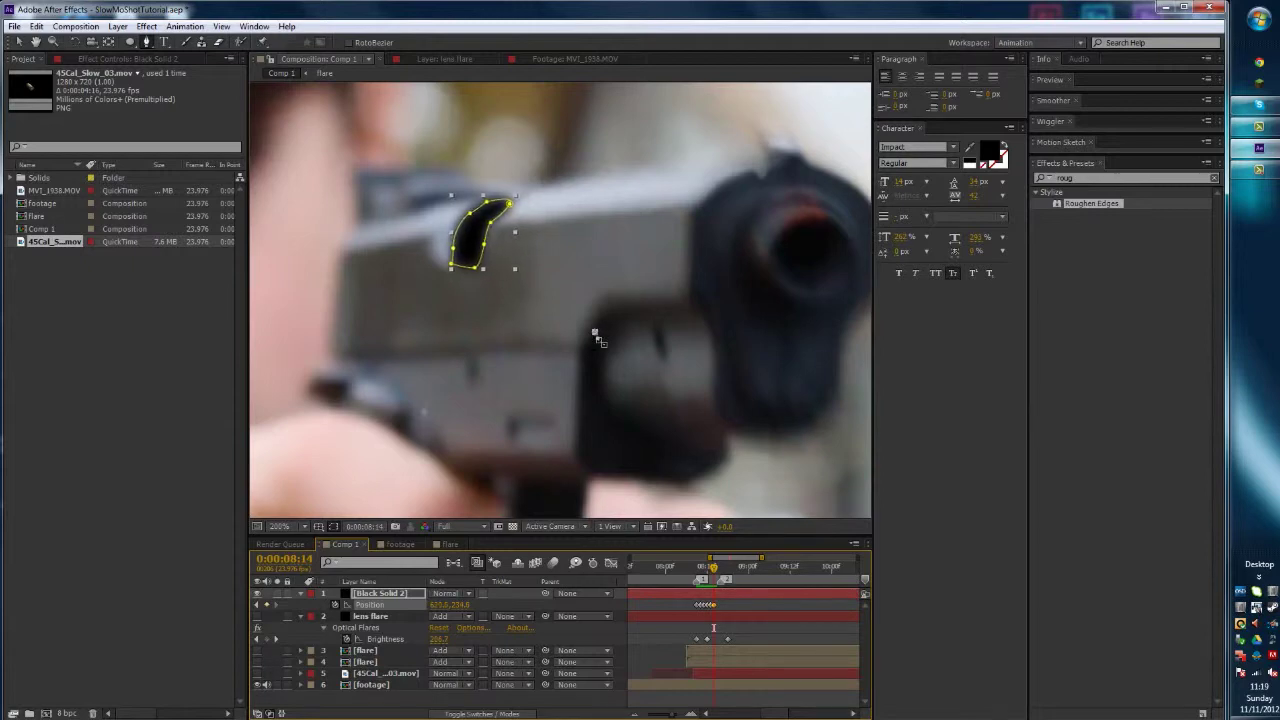
- Keyframe the black solid's position at 0:00:08:15, refining it against the preceding frames so it stays on the ejection port
key(Page_Down)
key(Page_Up)
key(Page_Down)
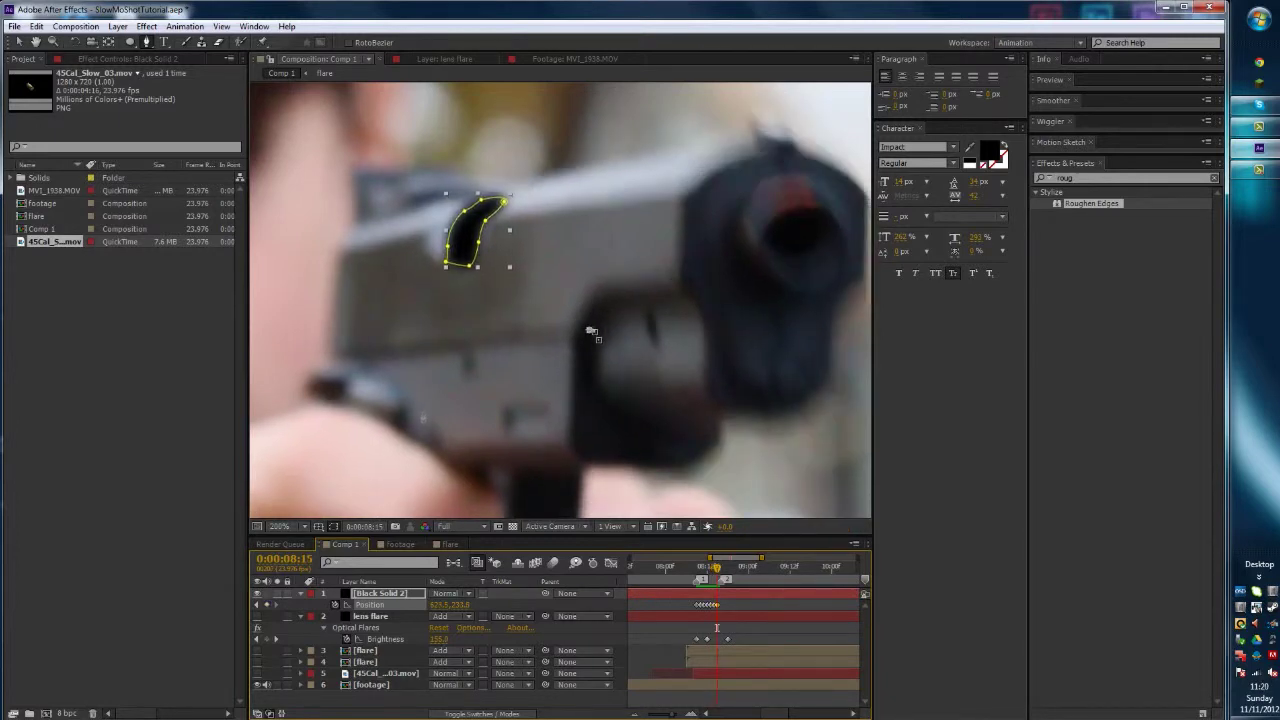
key(Page_Up)
key(Page_Up)
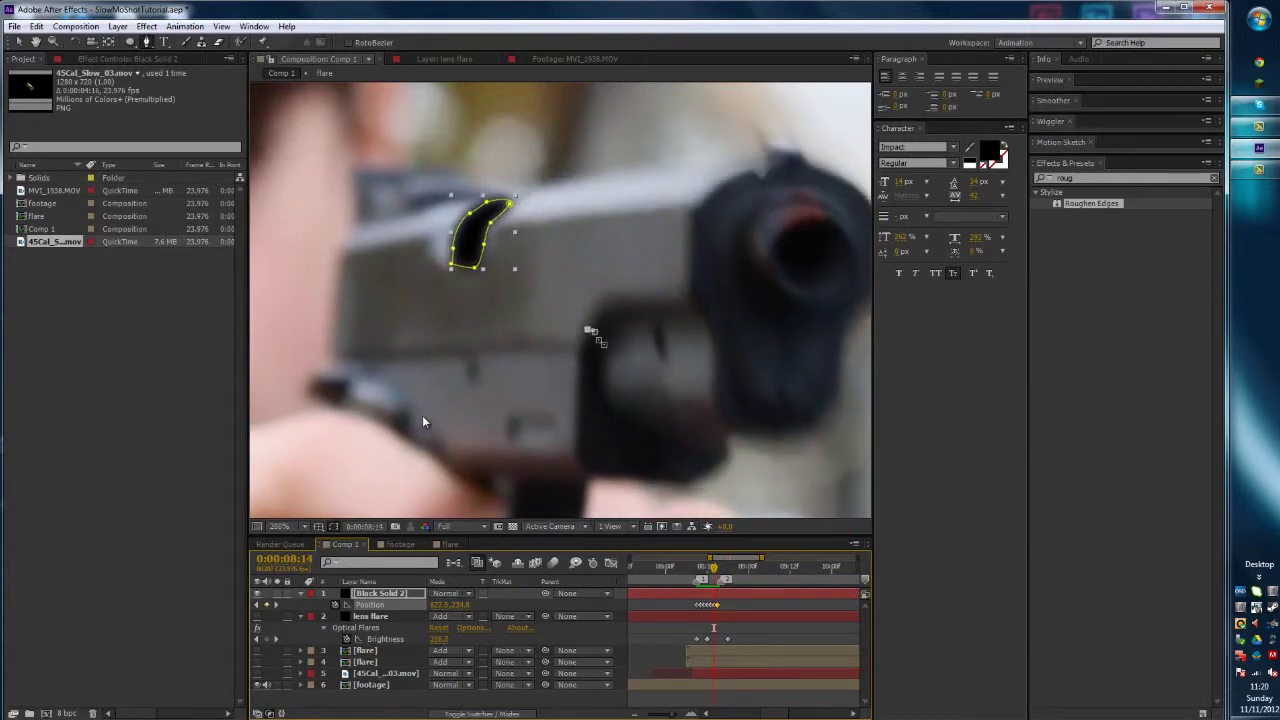
key(Page_Down)
key(Page_Down)
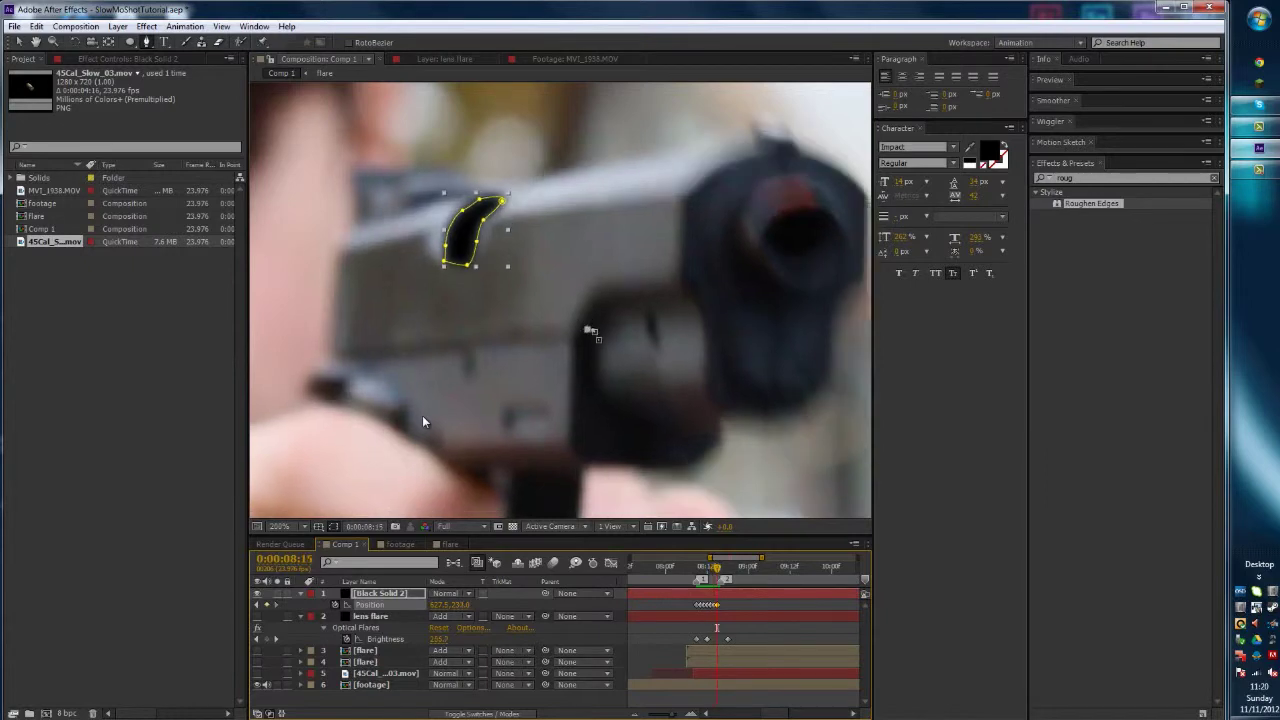
- Keyframe the black solid's position at 0:00:08:16, moving it up and left to stay with the rising slide
key(Page_Up)
key(Page_Up)
key(Page_Down)
key(Page_Down)
key(Page_Down)
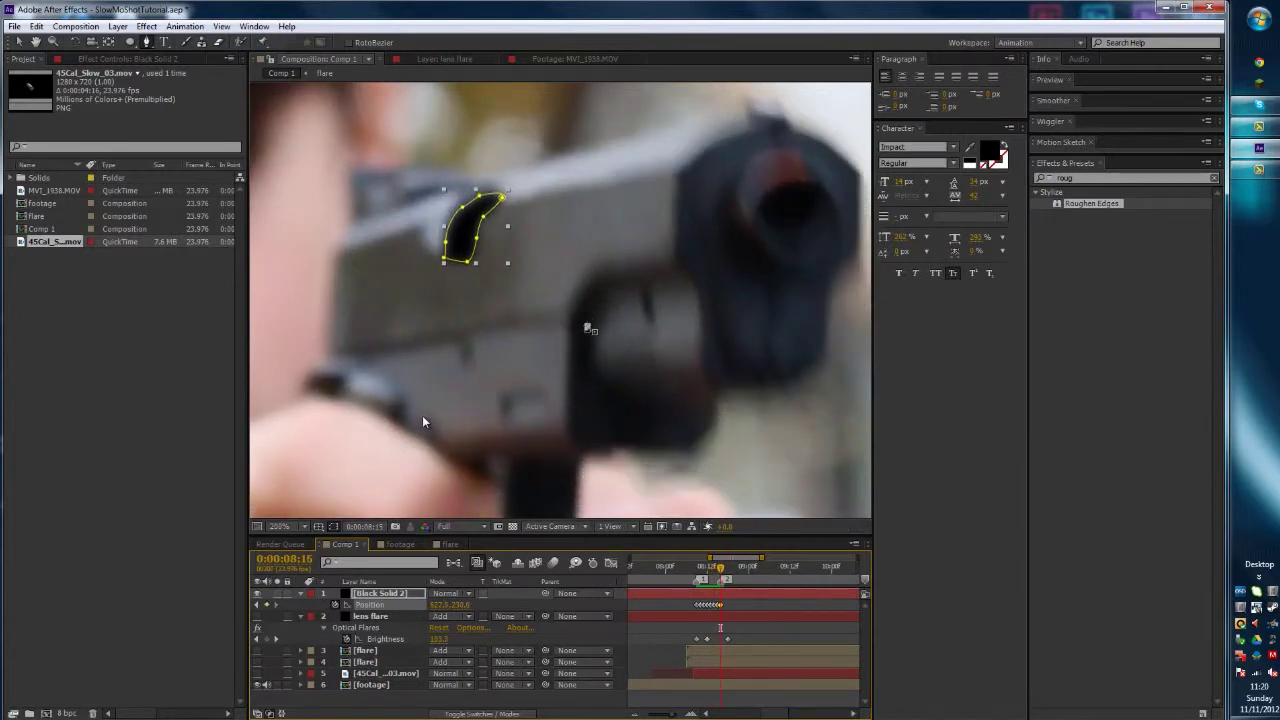
key(Page_Down)
drag(586, 320, 580, 316)
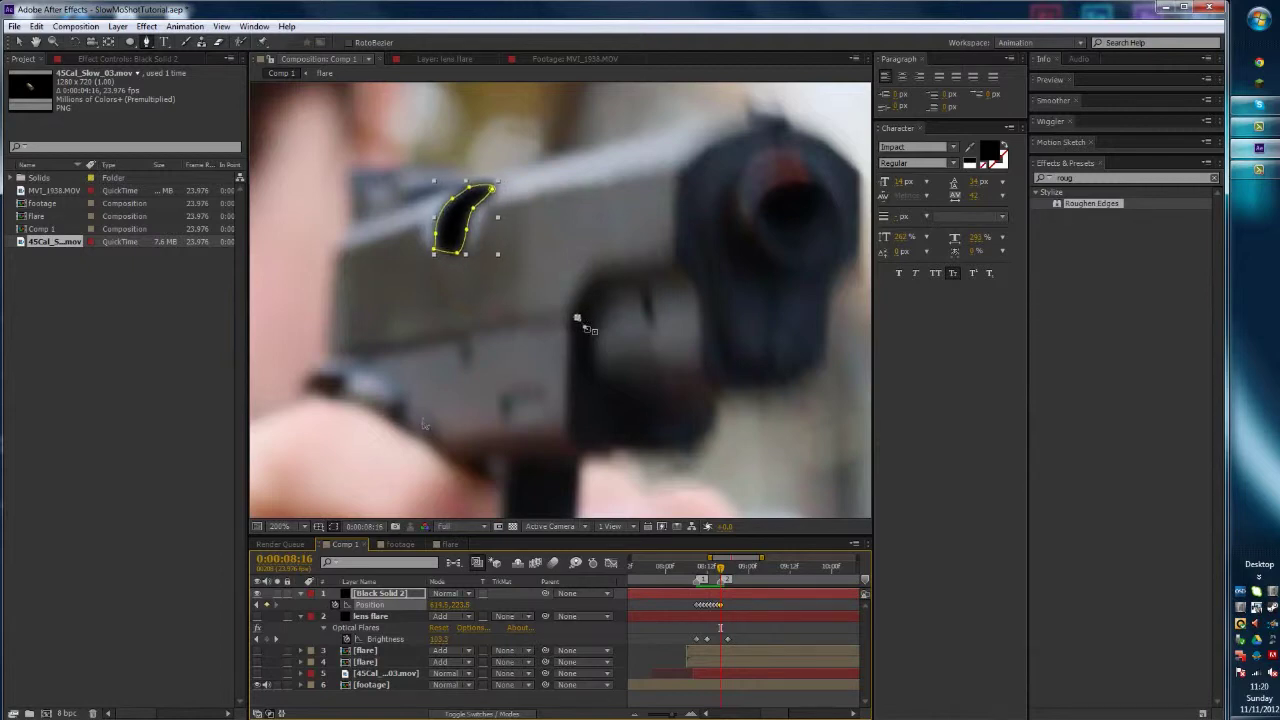
- Step back and forth through the keyframed frames to examine how the black solid tracks the gun, ending at 0:00:08:09
key(Page_Up)
key(Page_Up)
key(Page_Up)
key(Page_Up)
key(Page_Up)
key(Page_Up)
key(Page_Up)
key(Page_Down)
key(Page_Down)
key(Page_Down)
key(Page_Down)
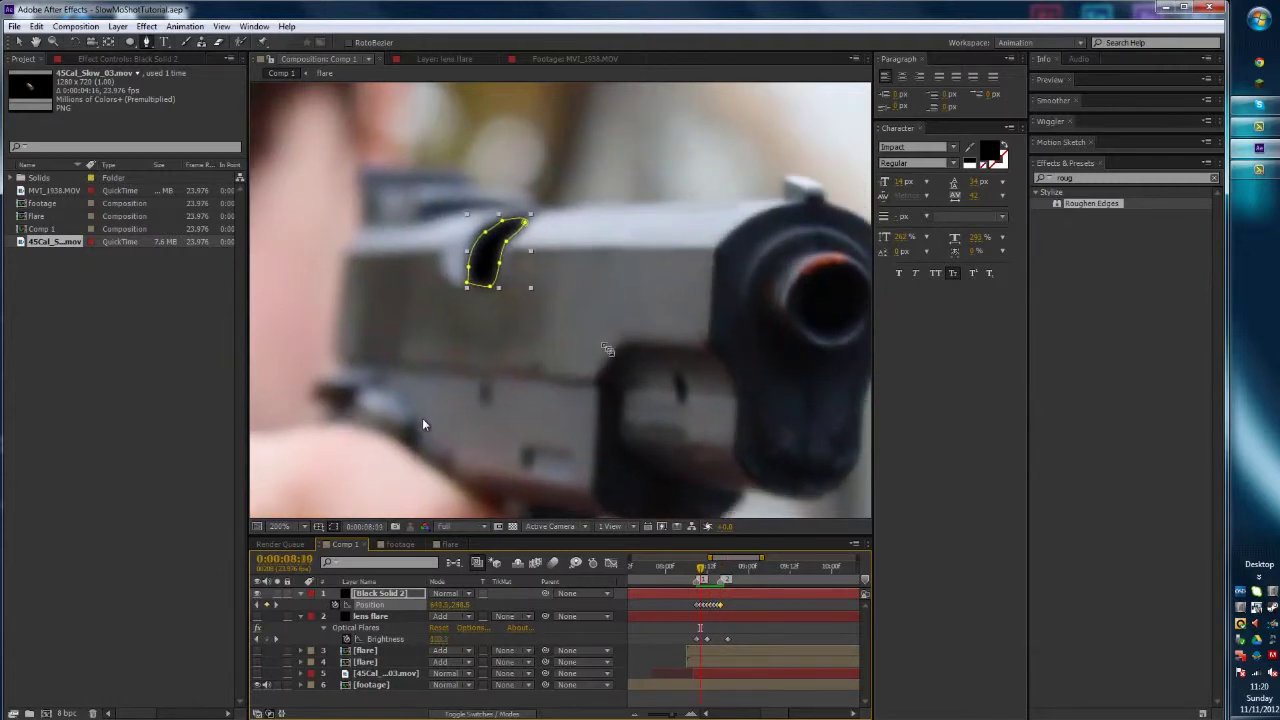
key(Page_Up)
key(Page_Up)
key(Page_Up)
key(Page_Up)
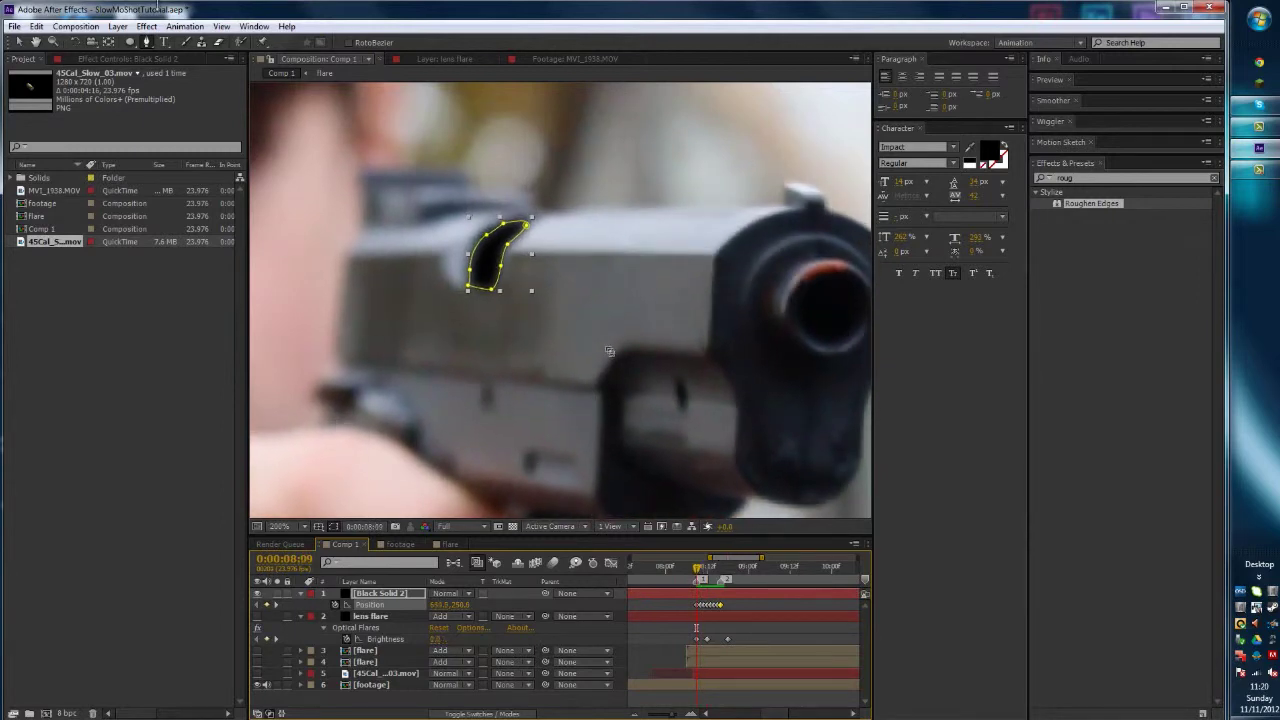
- Draw a second closed Pen mask on the black solid, outlining the slide area just in front of the ejection port
click(389, 595)
click(504, 313)
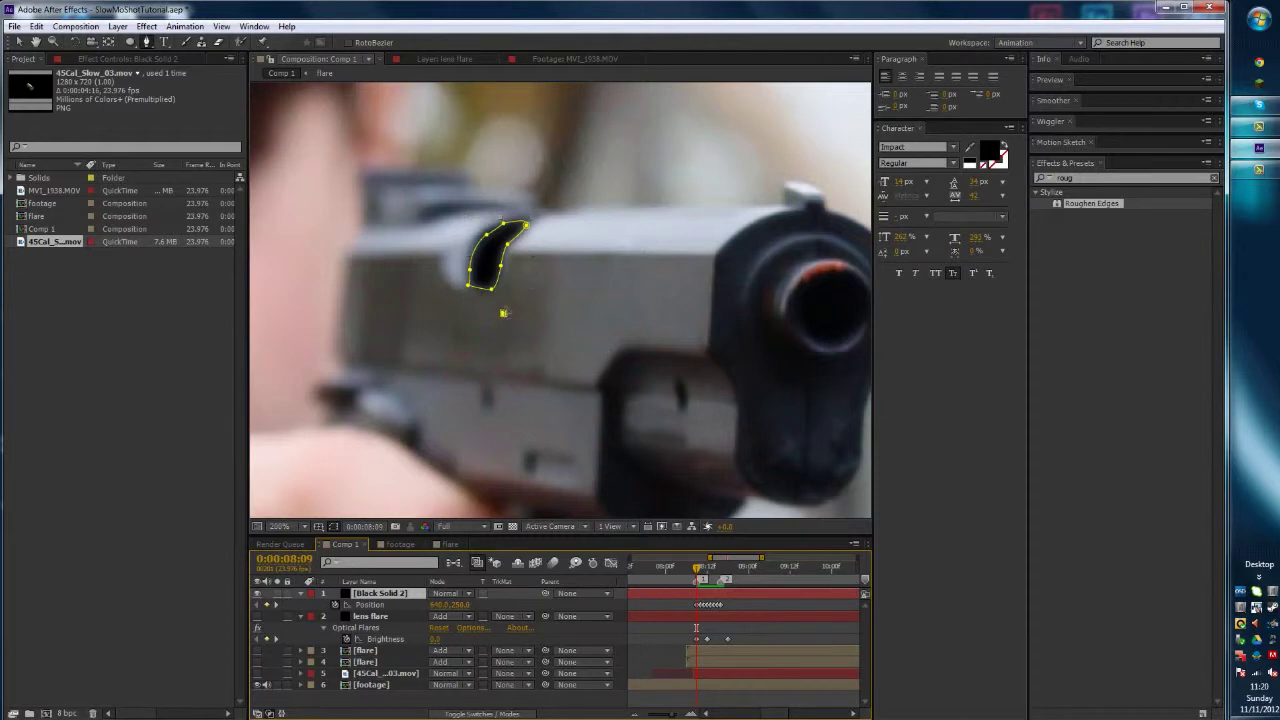
drag(504, 313, 605, 252)
click(586, 223)
click(572, 252)
click(582, 306)
drag(566, 336, 568, 342)
click(503, 314)
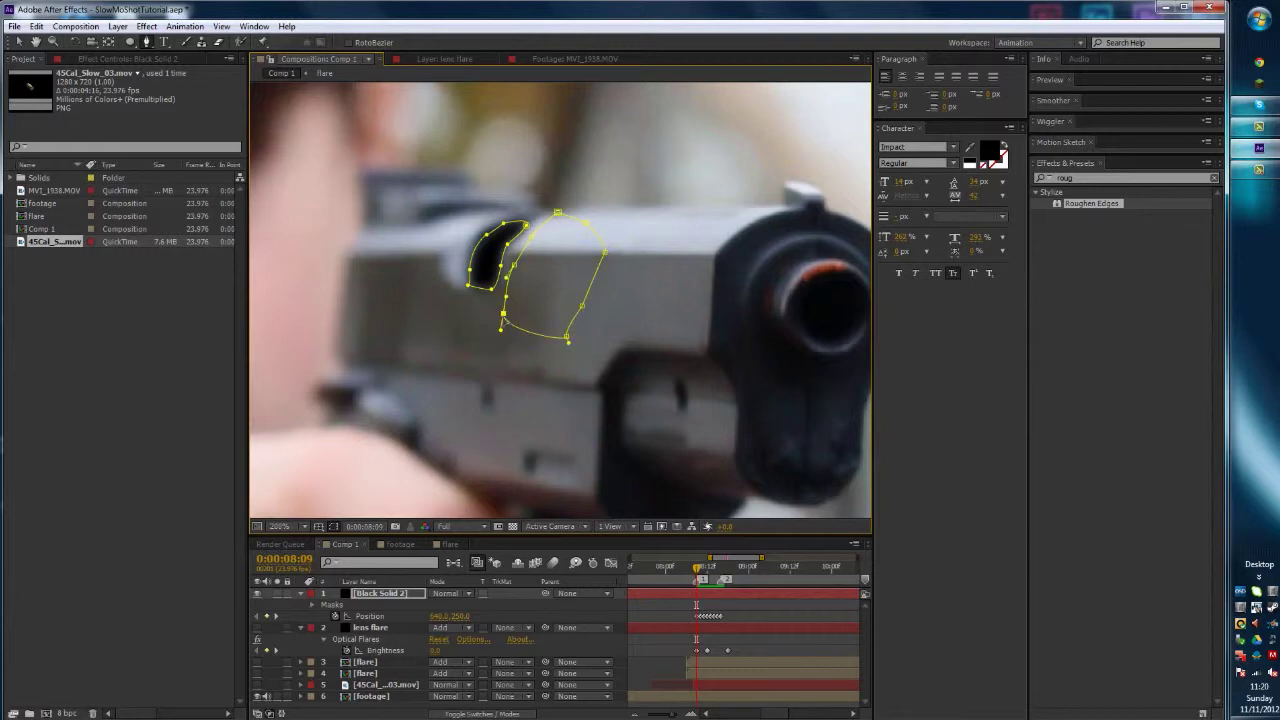
- Finish adjusting Mask 2 on Black Solid 2 and set its feather to 12 pixels
key(Return)
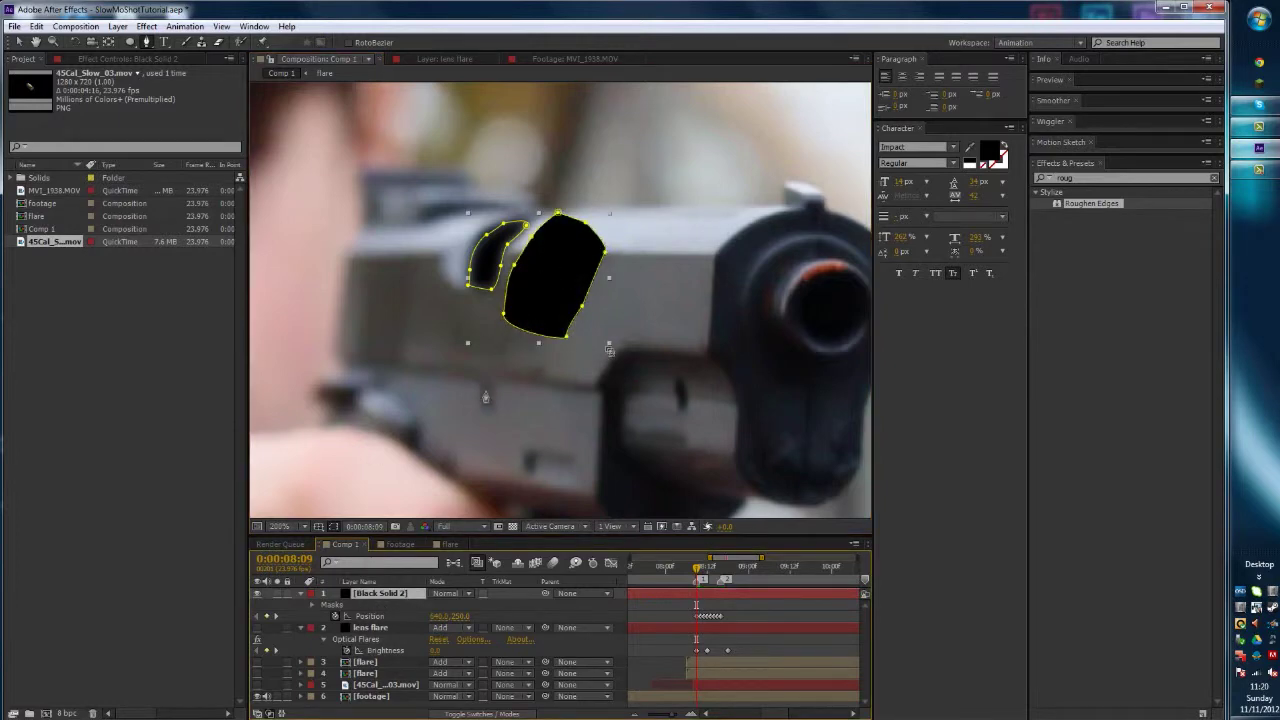
key(f)
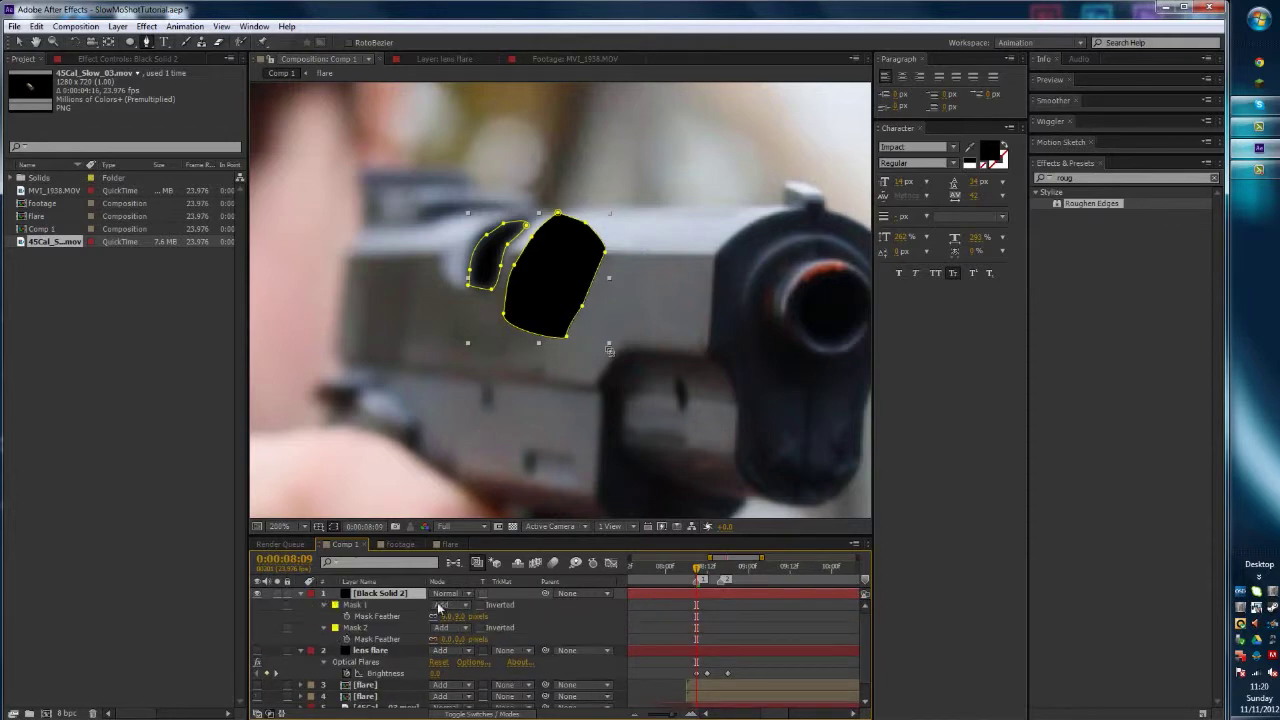
click(446, 640)
drag(448, 639, 460, 639)
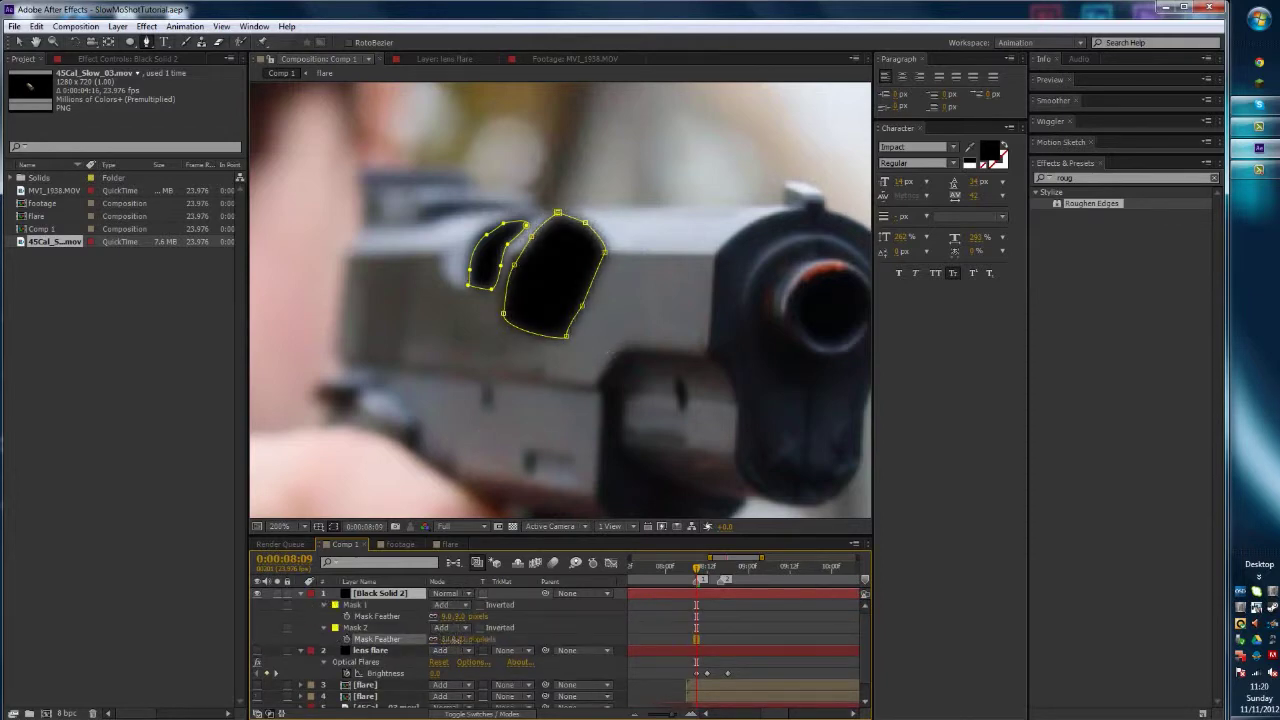
- Start keyframing Mask 2's path at 0:00:08:09 and set the mask's mode to Subtract
click(323, 628)
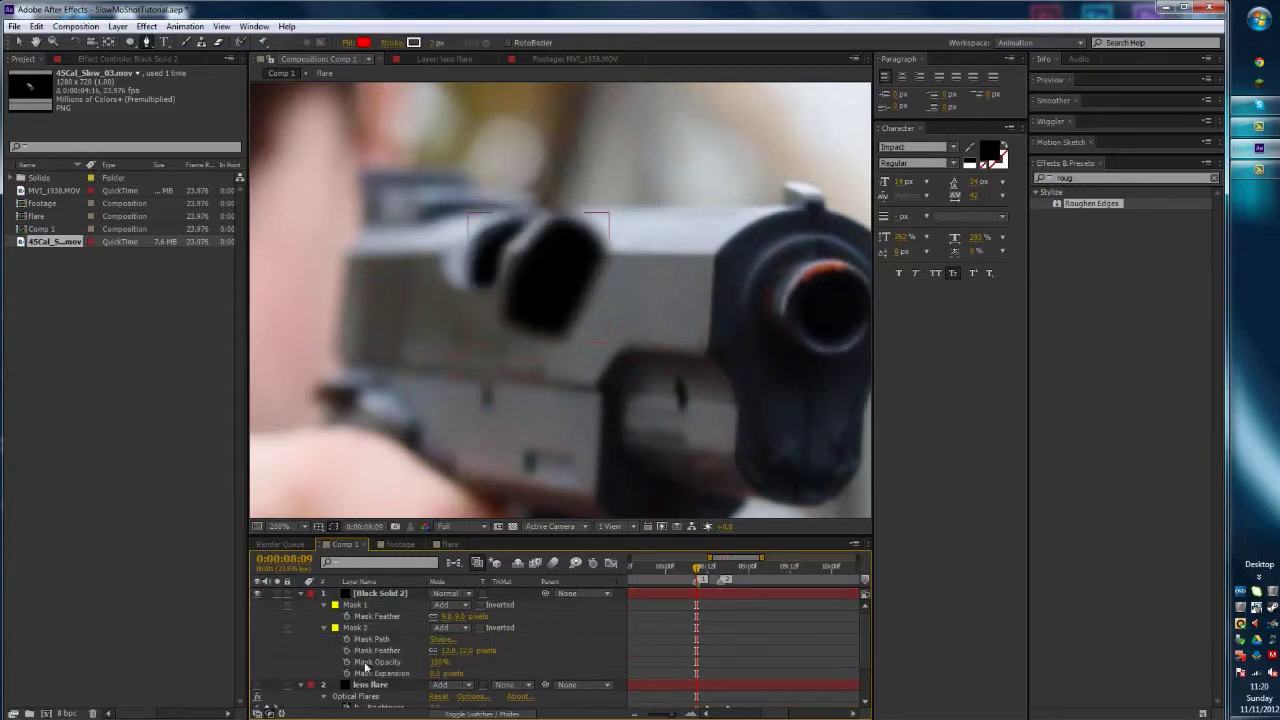
click(347, 640)
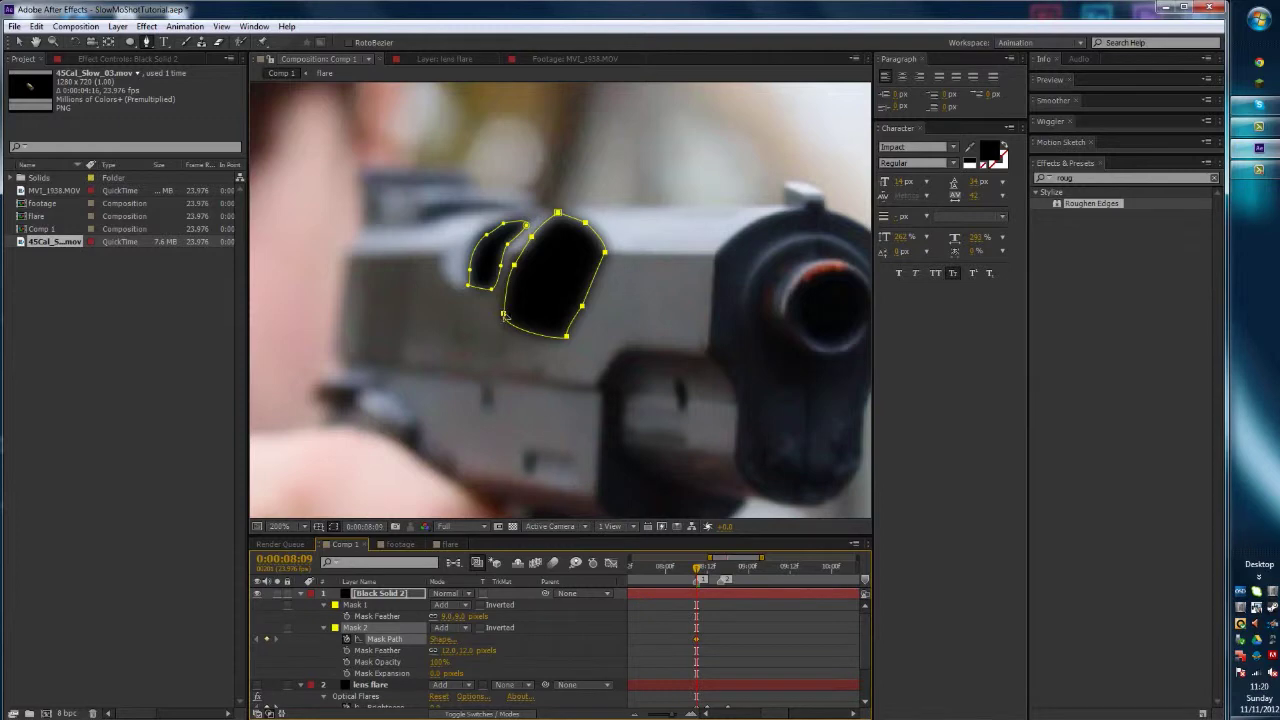
click(450, 630)
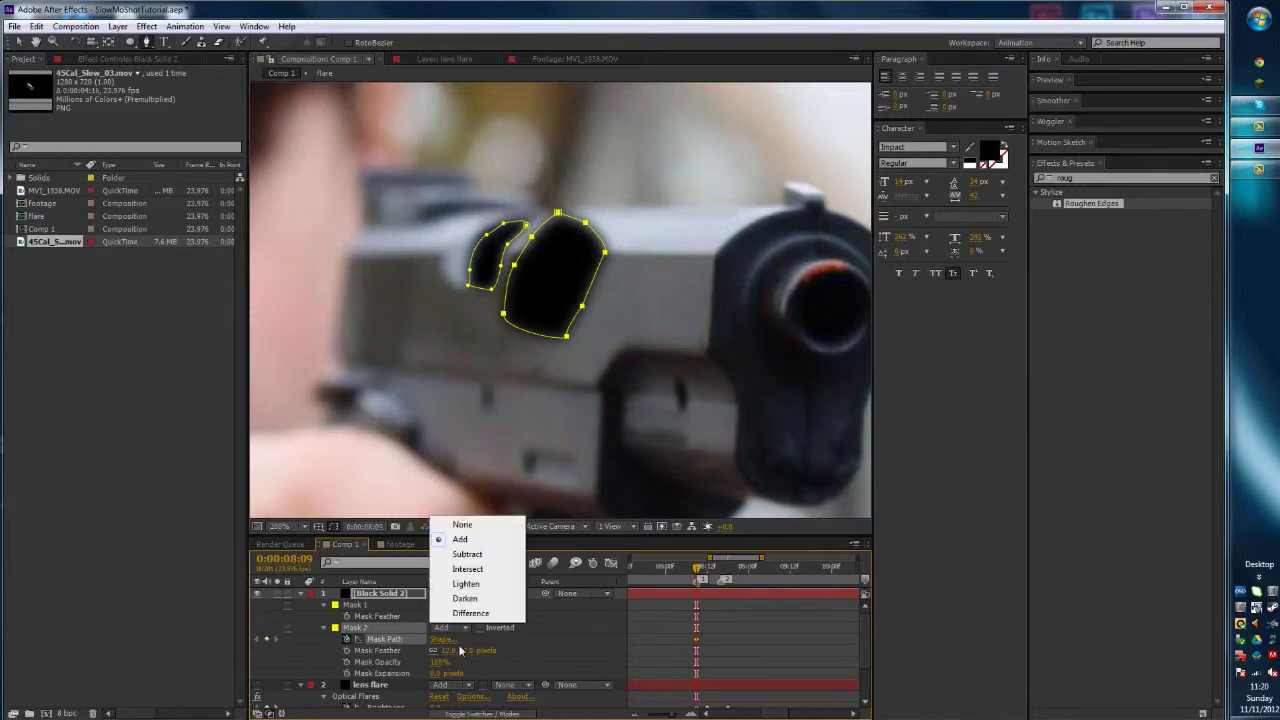
click(467, 555)
- Move Mask 2 over the ejection port mask at 0:00:08:09, and shift it clear toward the muzzle at 0:00:08:12
key(v)
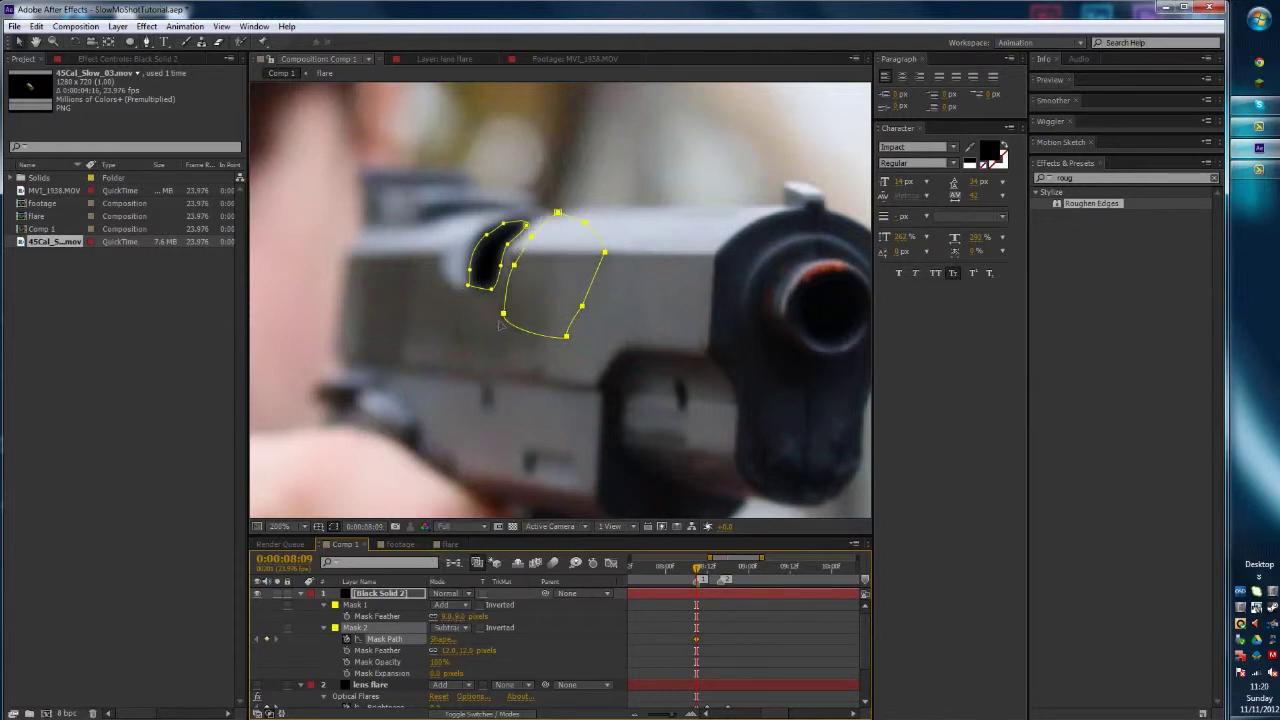
drag(503, 316, 452, 300)
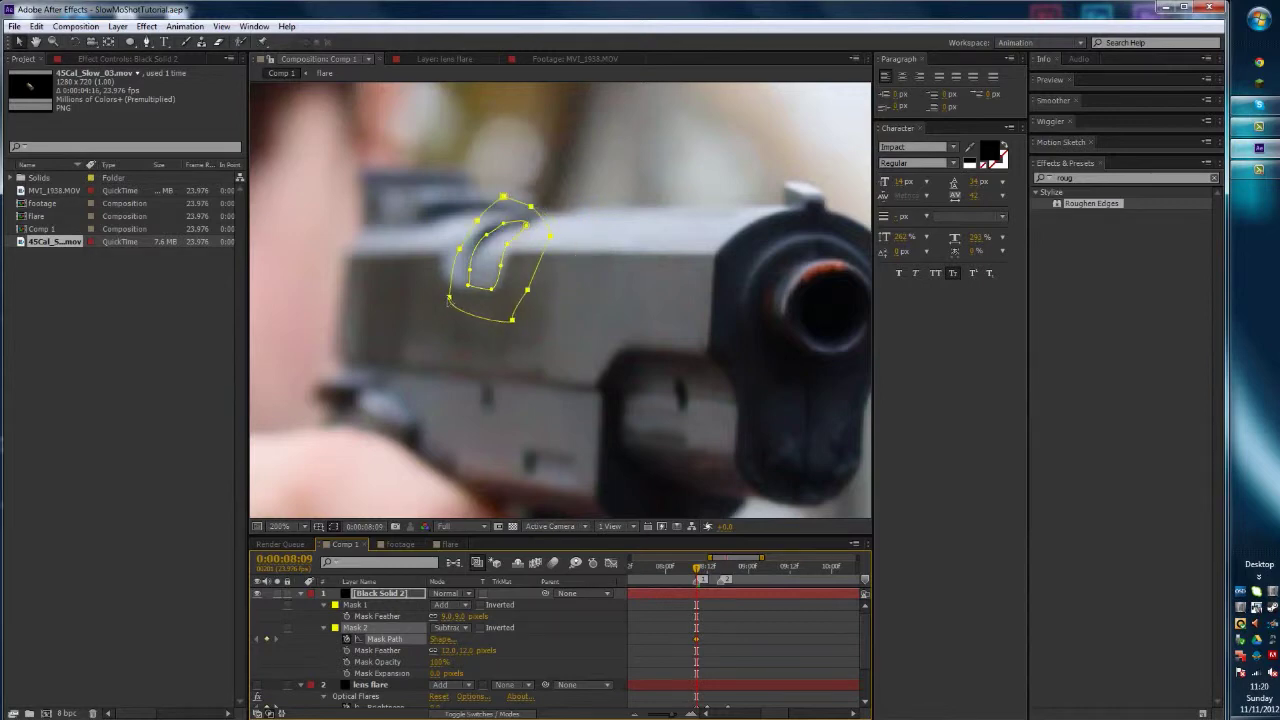
key(Page_Down)
key(Page_Down)
key(Page_Down)
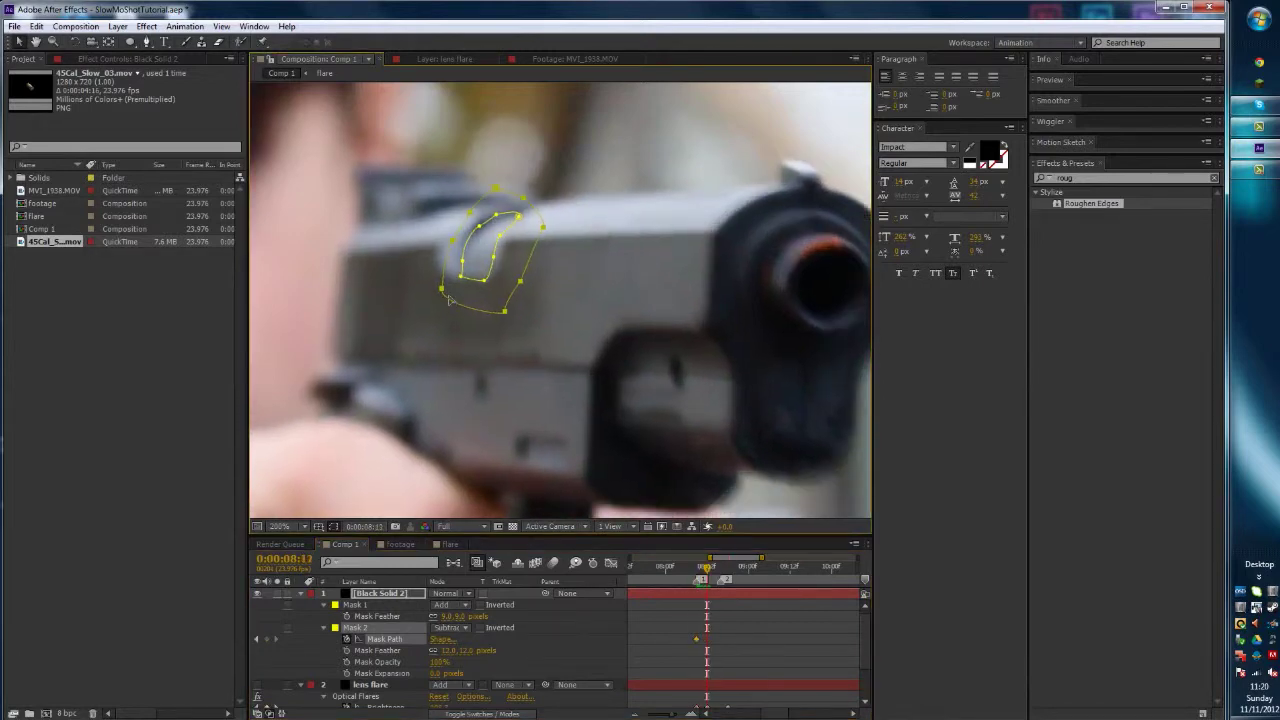
drag(441, 296, 497, 300)
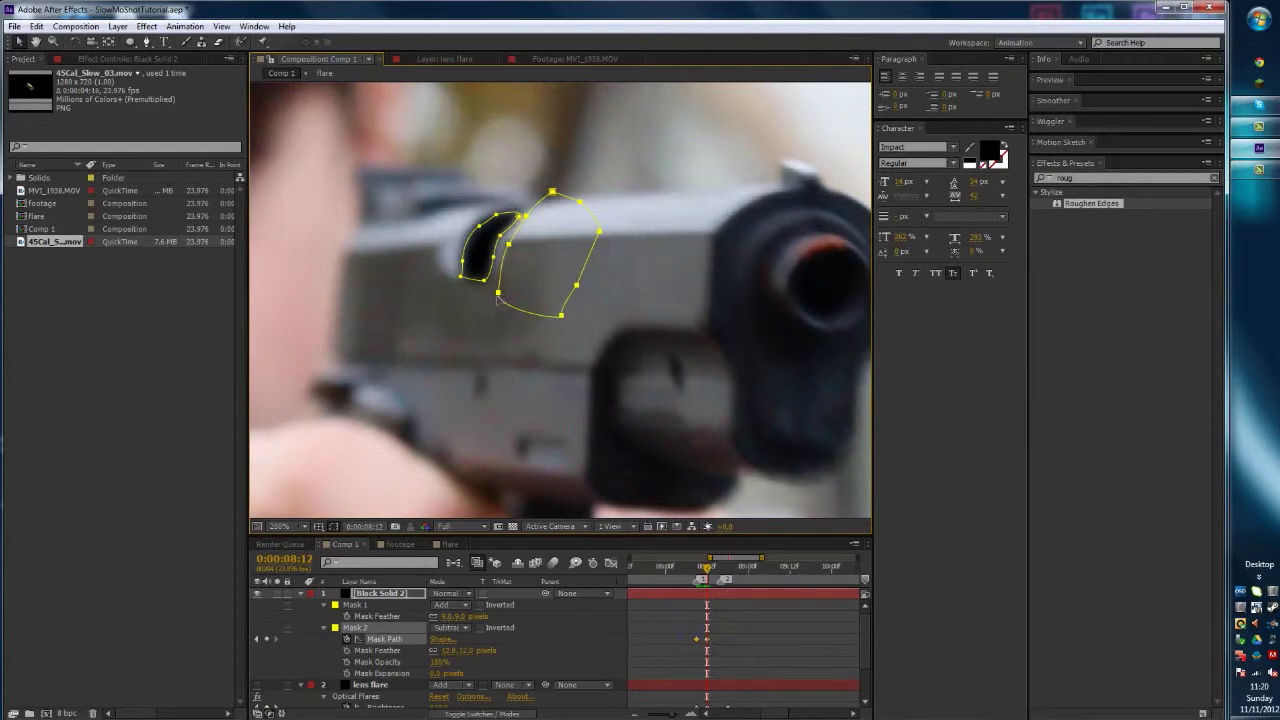
- Hold Mask 2's open position with a keyframe at 0:00:08:13 and move it back over the port at about 0:00:08:16
key(Page_Down)
key(Page_Down)
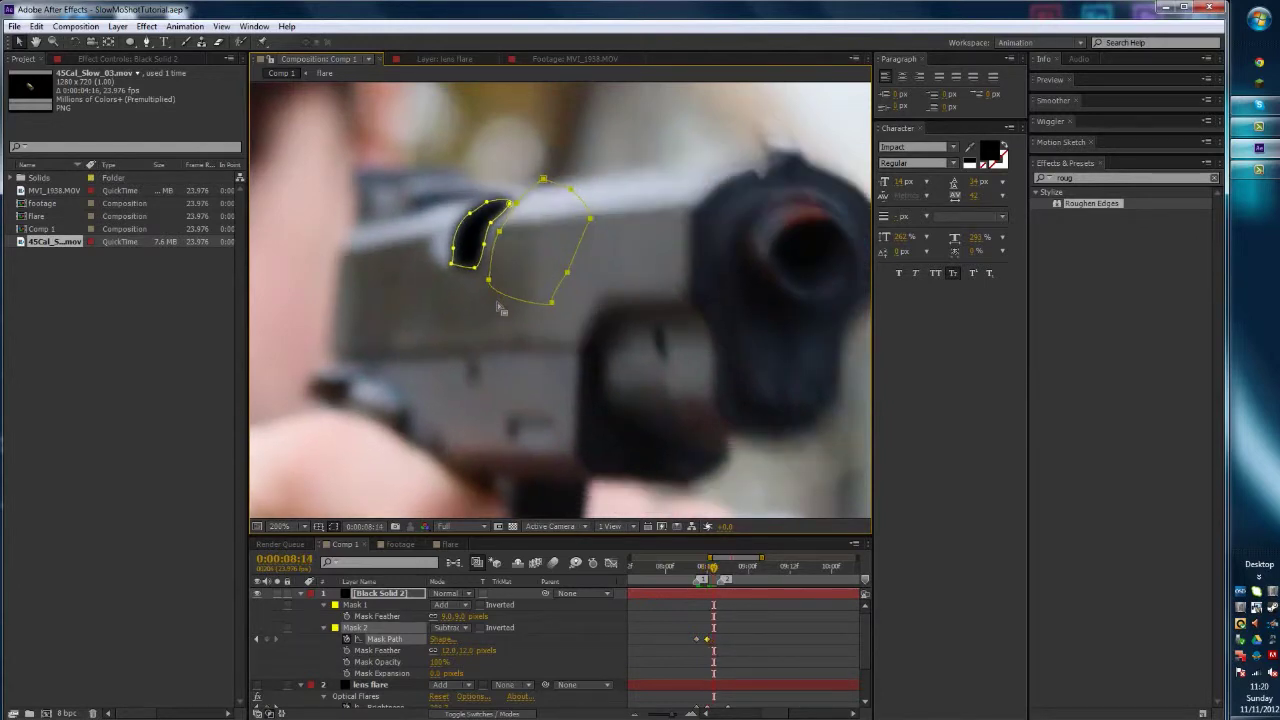
key(Page_Up)
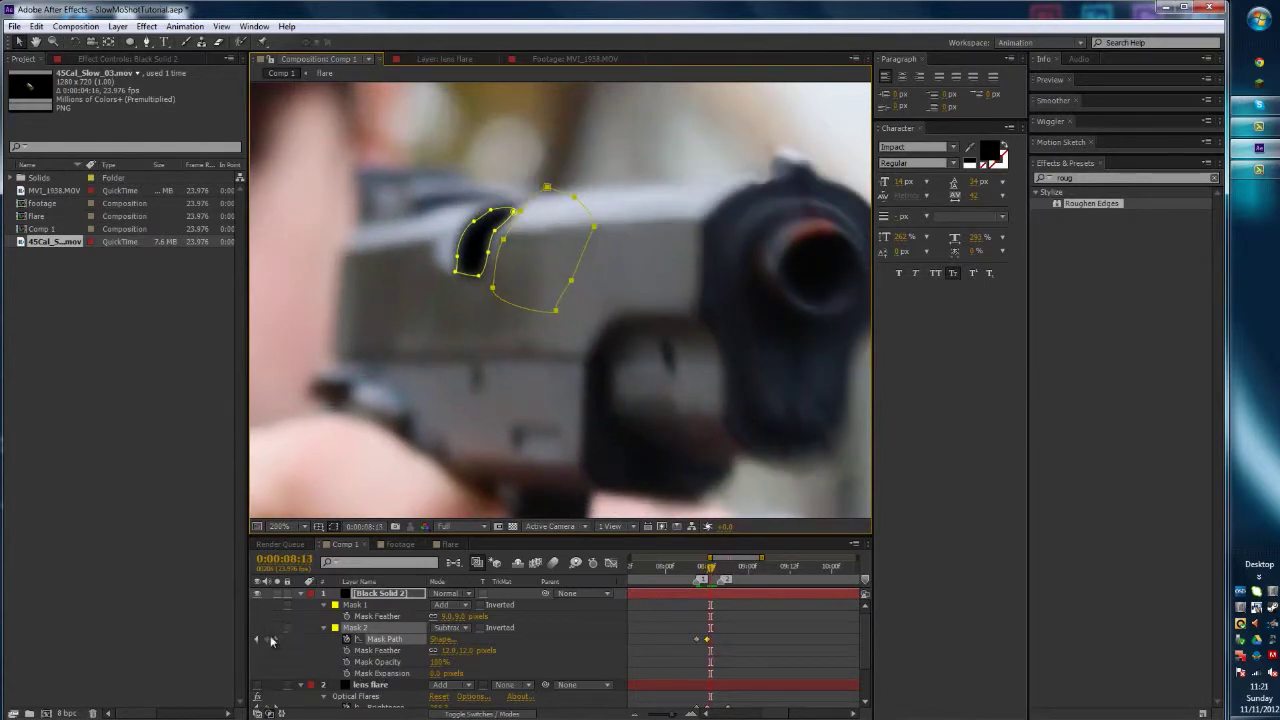
key(Page_Down)
key(Page_Down)
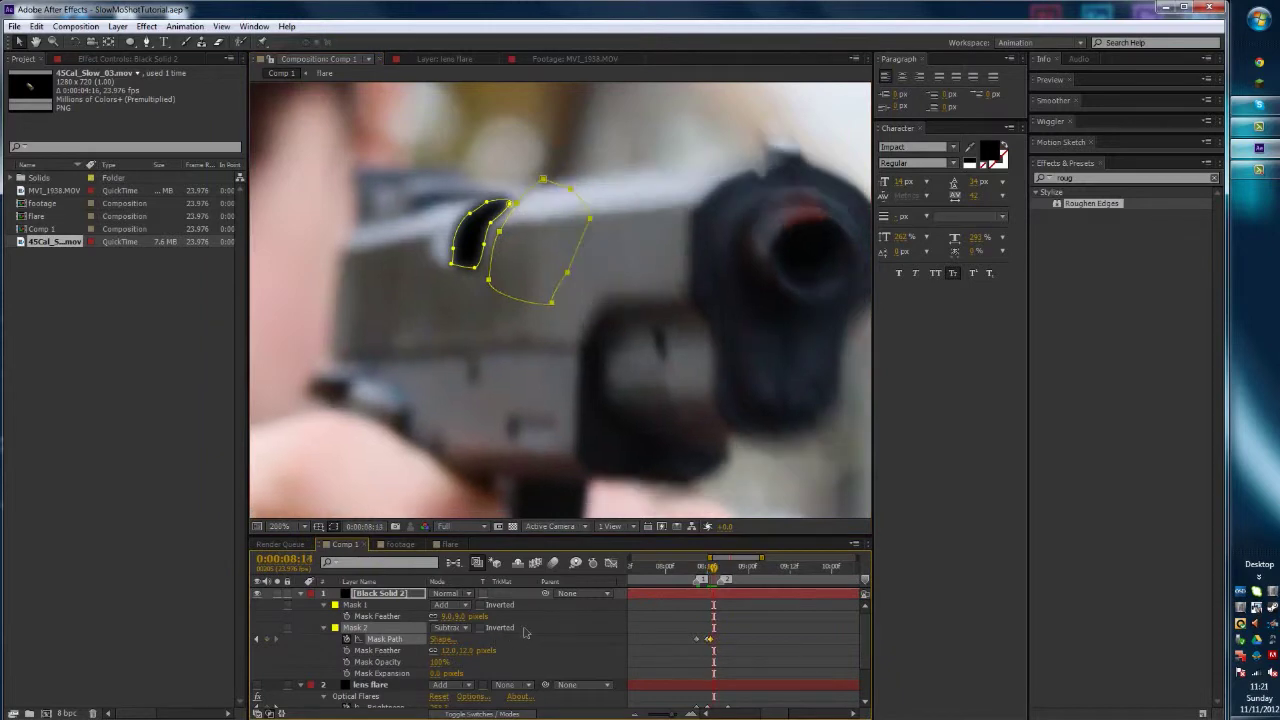
drag(472, 267, 420, 268)
- Hide the mask outlines and preview the ejection port opening and closing, starting just before the first mask keyframe
key(Page_Up)
key(Page_Up)
key(Page_Up)
key(Page_Up)
key(Page_Up)
key(Page_Up)
key(Page_Up)
key(Page_Up)
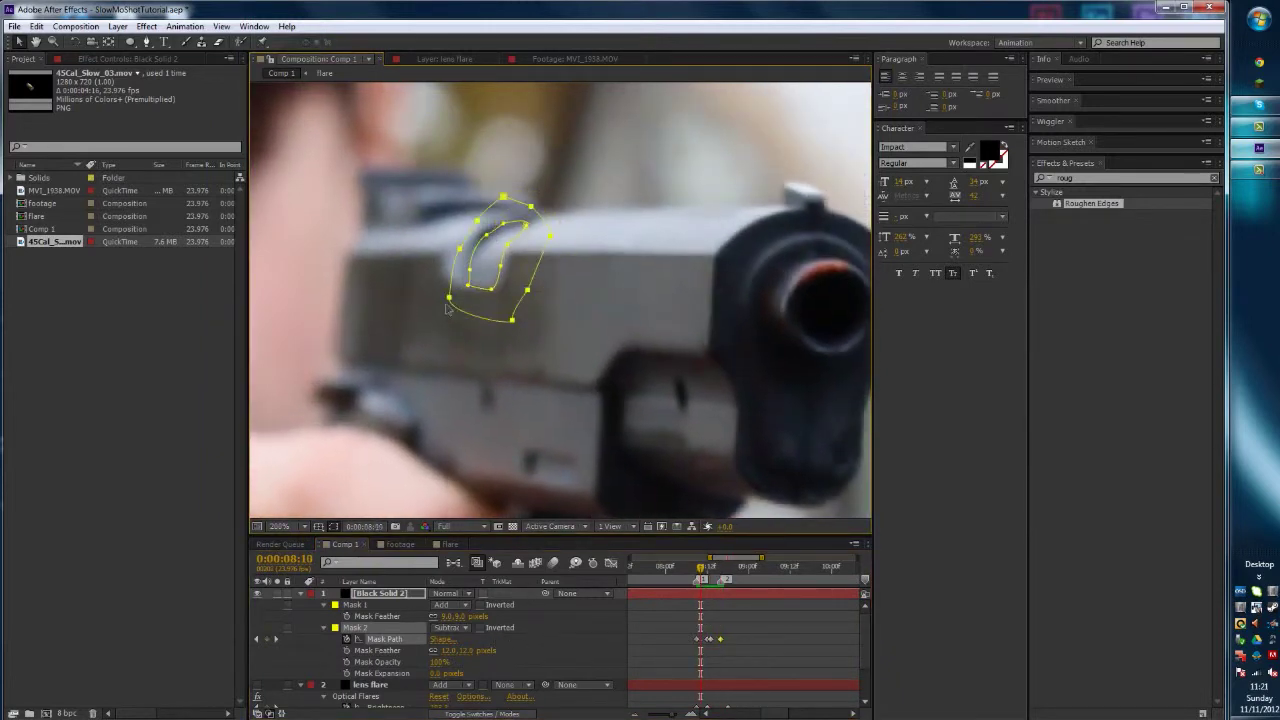
key(ctrl+shift+h)
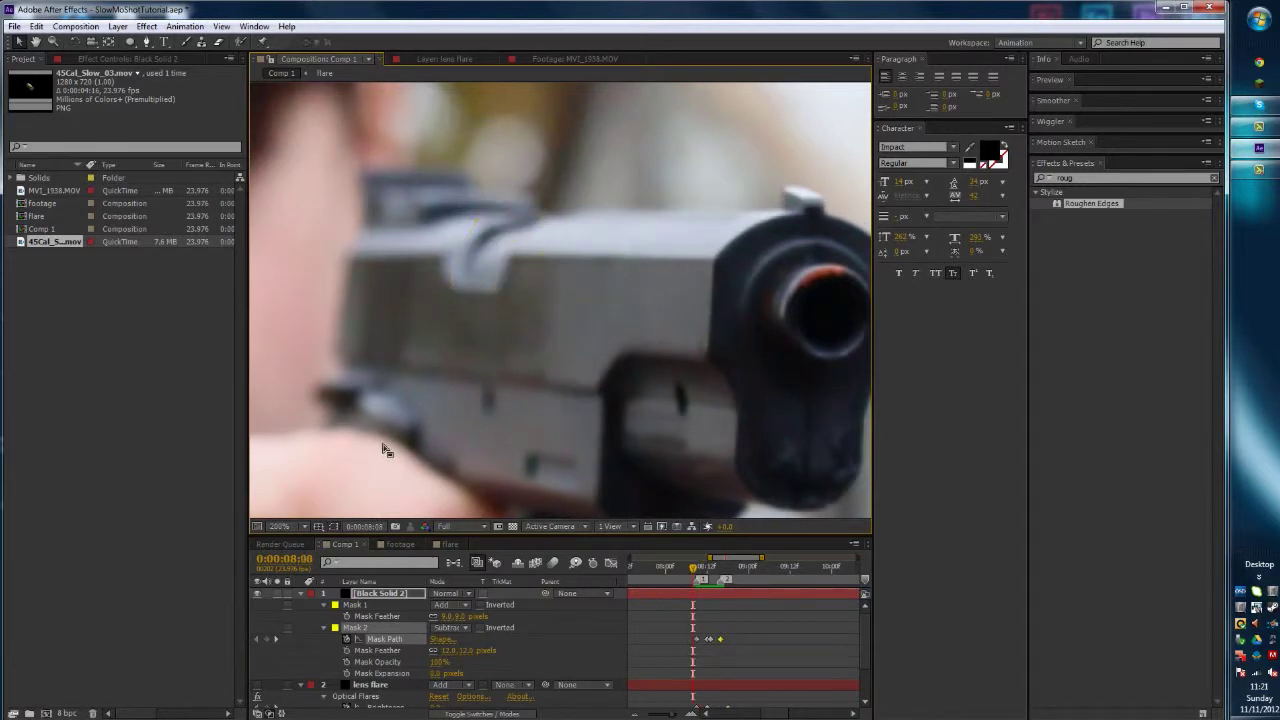
key(space)
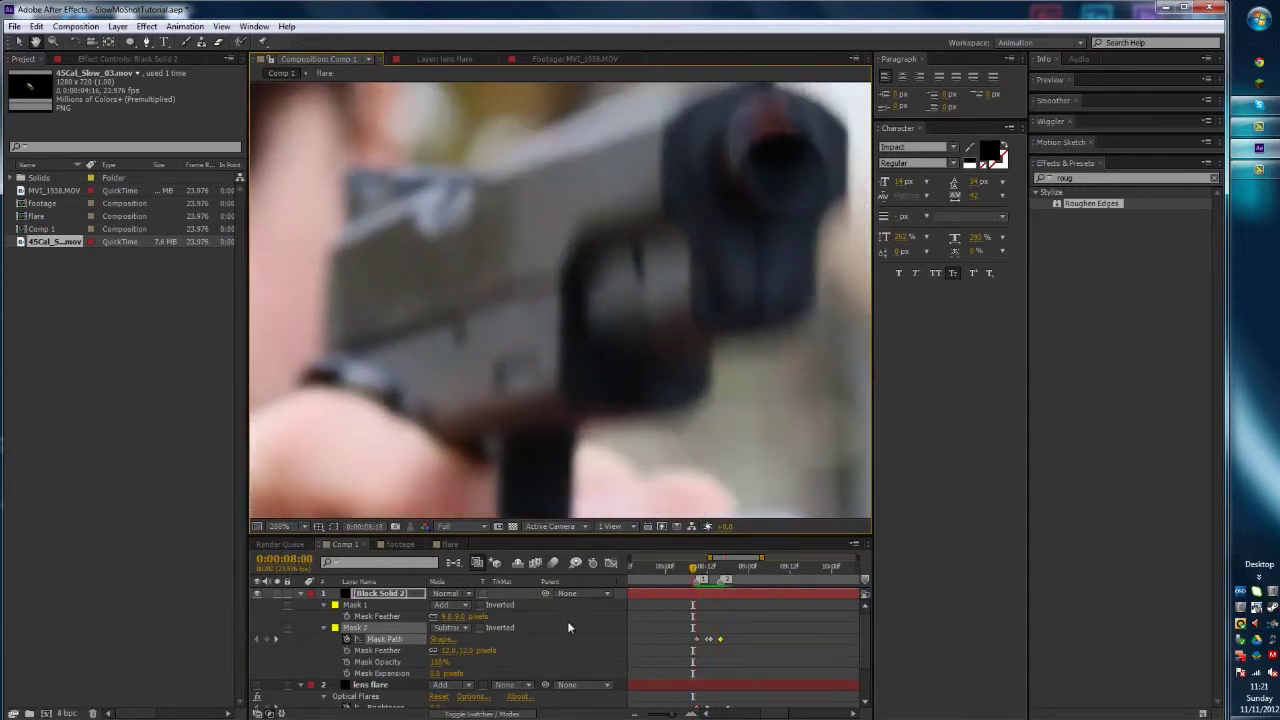
key(space)
mouse_move(716, 572)
mouse_down()
mouse_move(670, 568)
mouse_move(731, 576)
mouse_up()
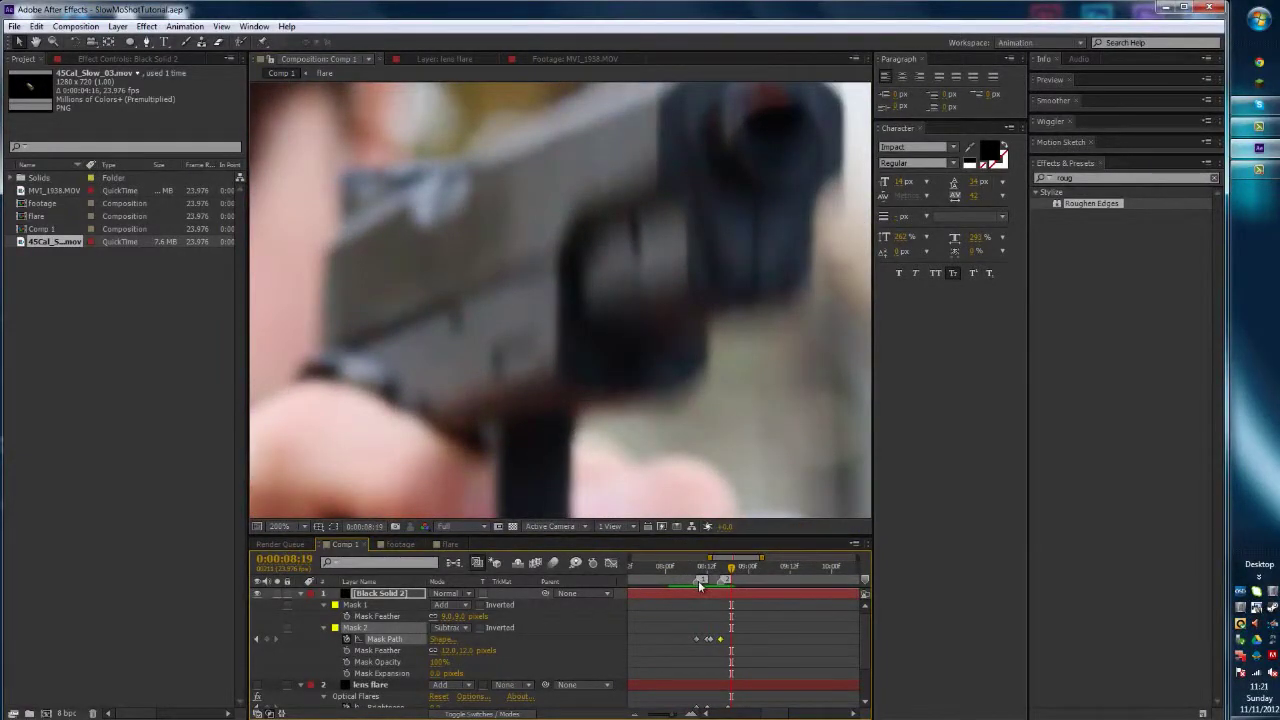
click(700, 586)
key(ctrl+z)
mouse_move(697, 572)
mouse_down()
mouse_move(726, 572)
mouse_move(700, 570)
mouse_up()
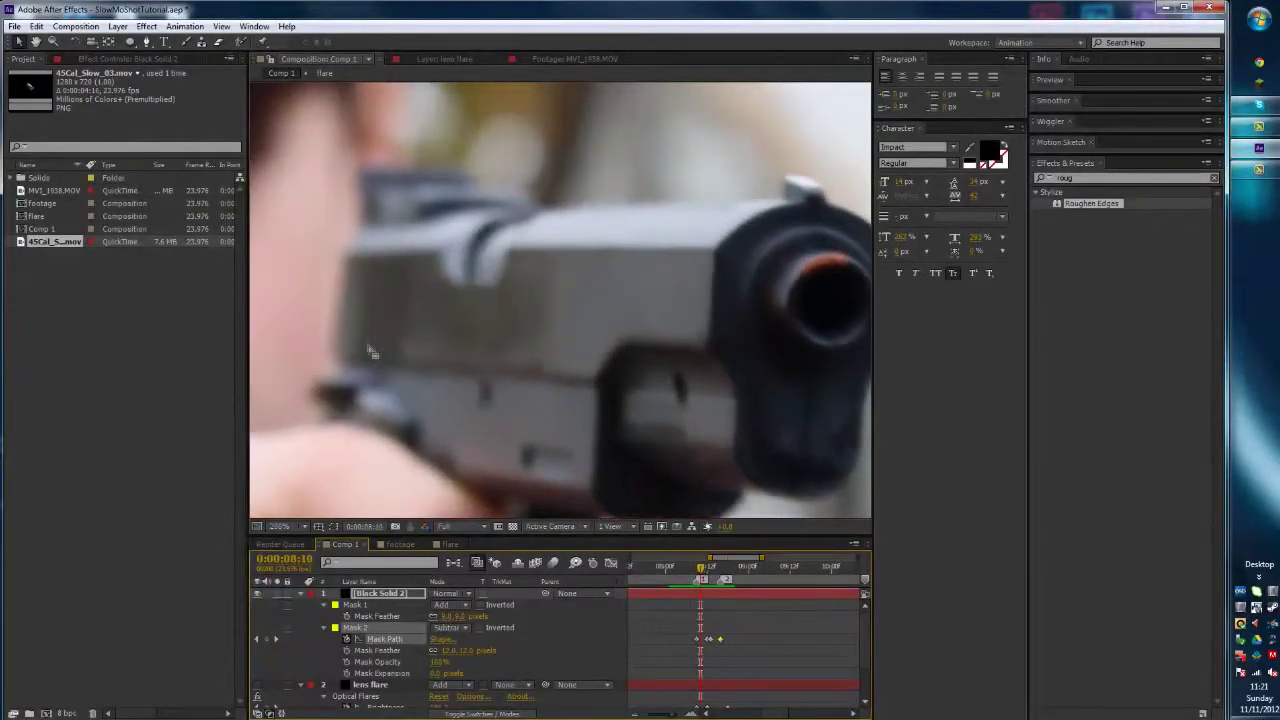
- Move the Black Solid 2 layer beneath the 45Cal_Slow_03.mov layer, directly above the footage layer
scroll(331, 659, down, 3)
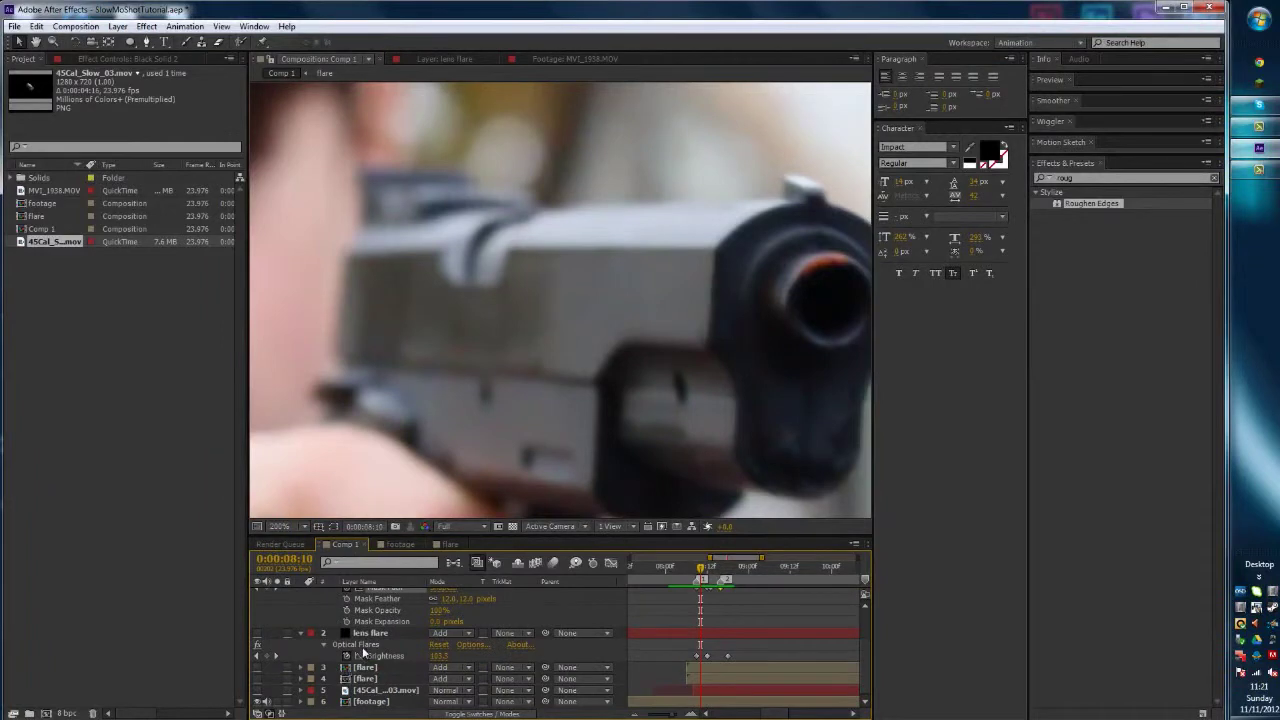
click(361, 695)
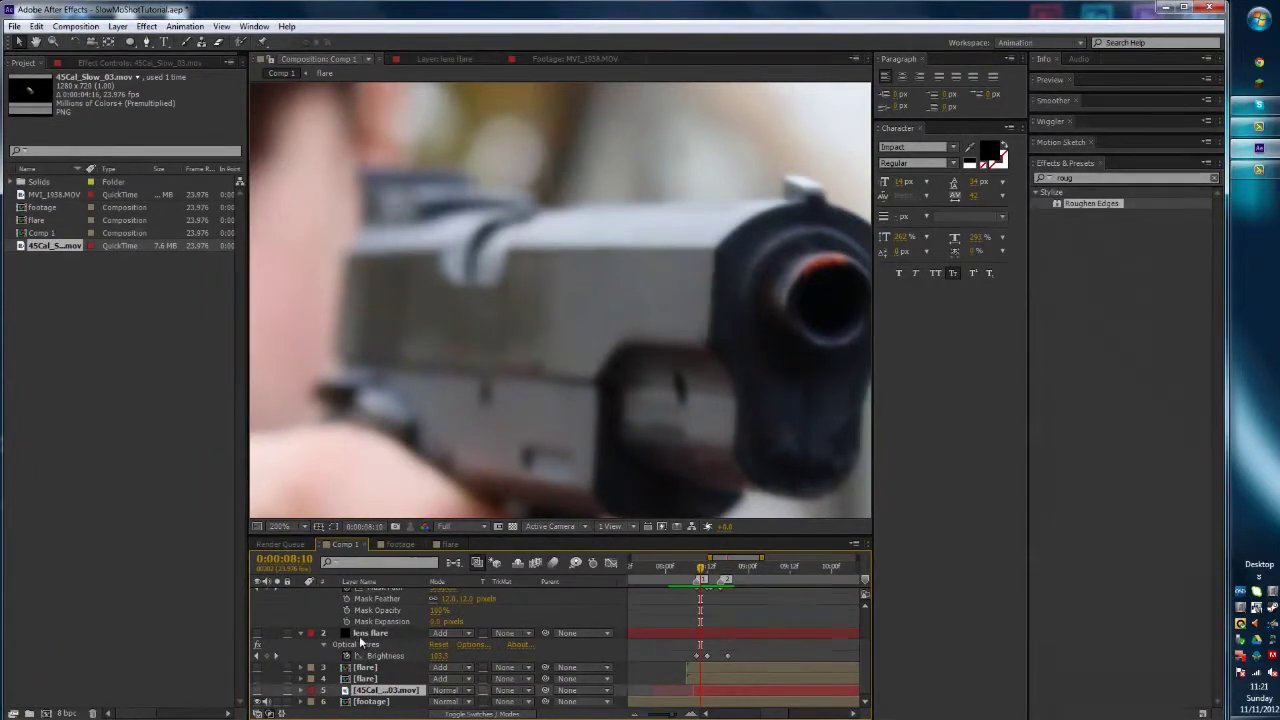
scroll(359, 636, up, 3)
scroll(375, 695, down, 3)
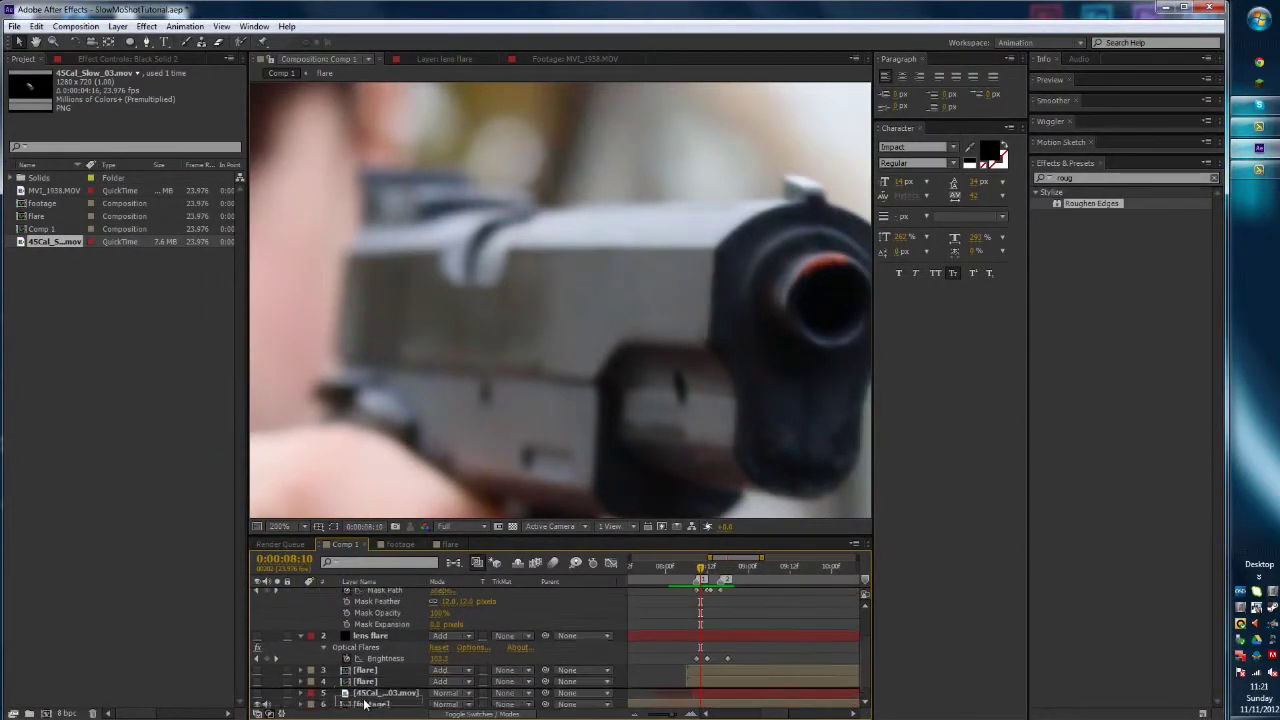
drag(376, 696, 374, 696)
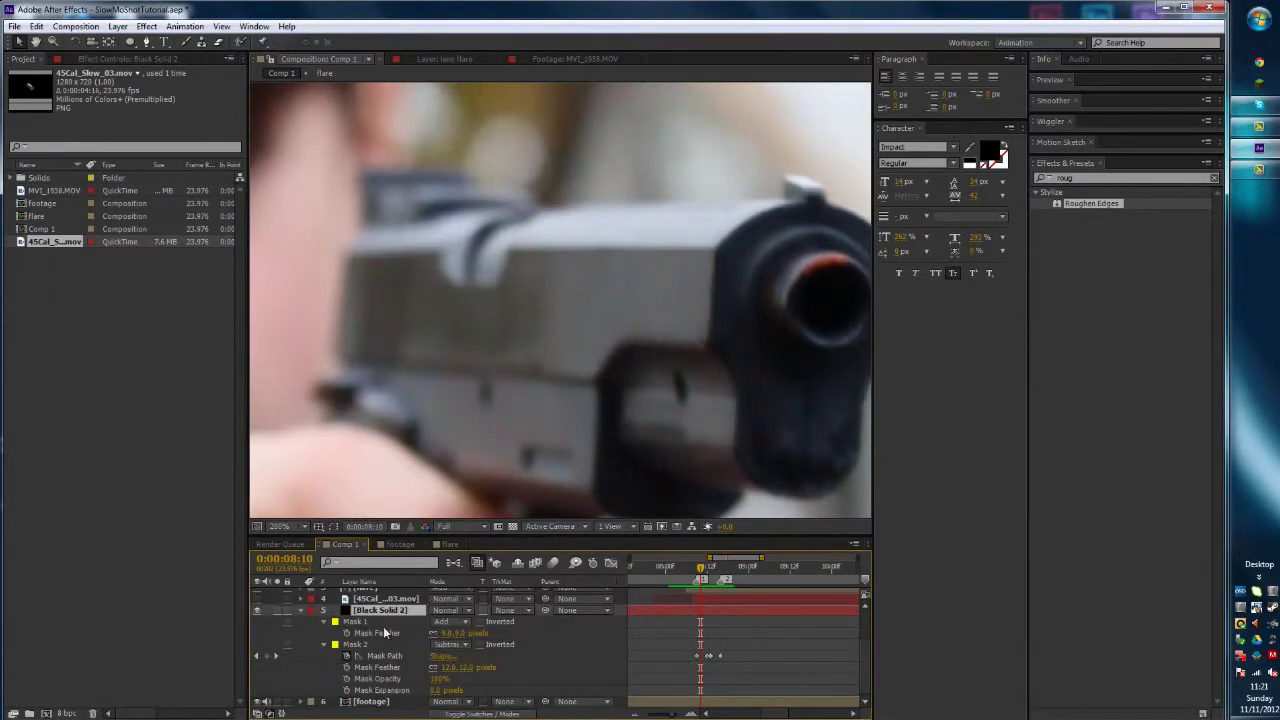
- Make the 45Cal_Slow_03.mov layer visible and shift it in time so the shell first appears at 0:00:08:13
click(383, 600)
click(259, 598)
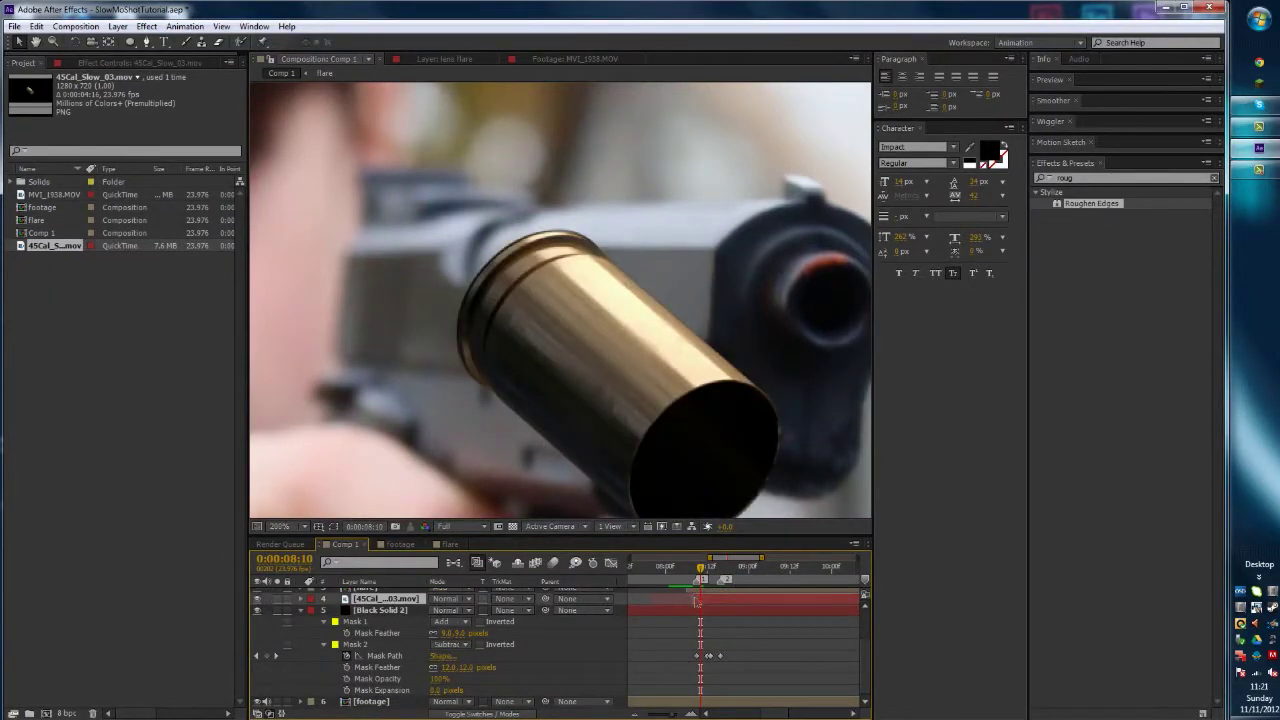
key(Page_Up)
key(Page_Up)
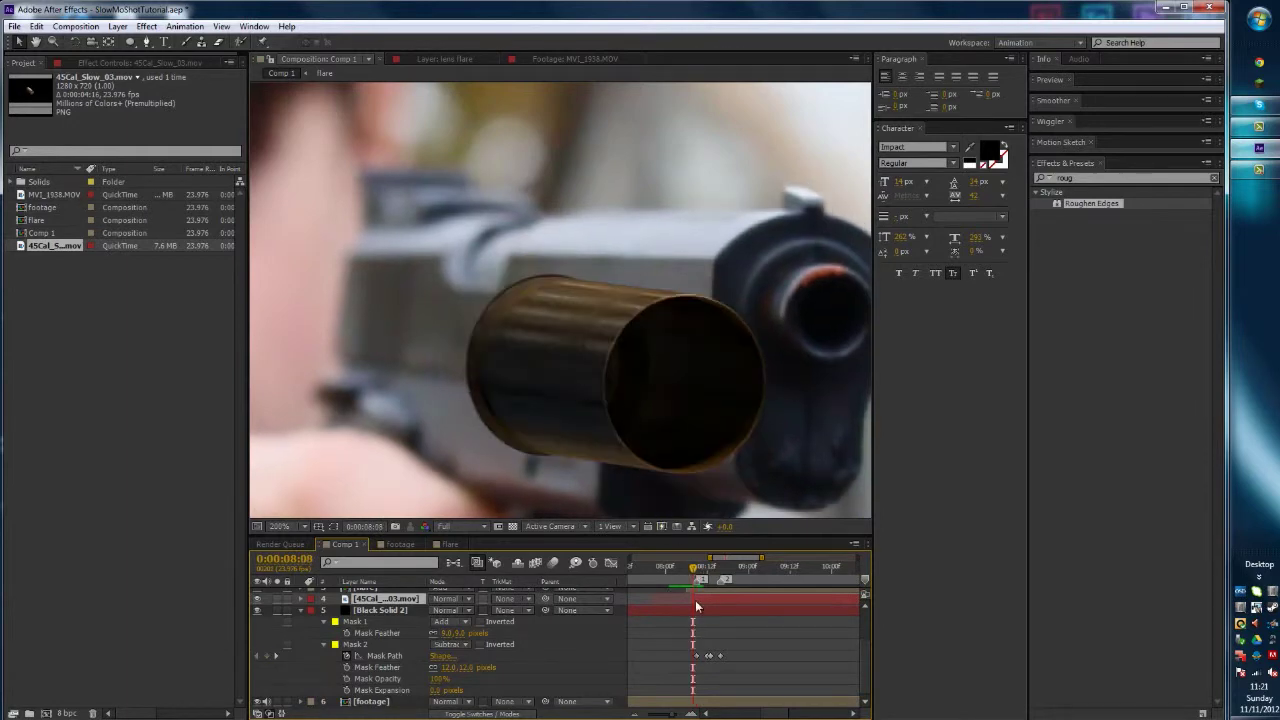
drag(695, 603, 709, 606)
key(Page_Down)
key(Page_Down)
key(Page_Down)
key(Page_Down)
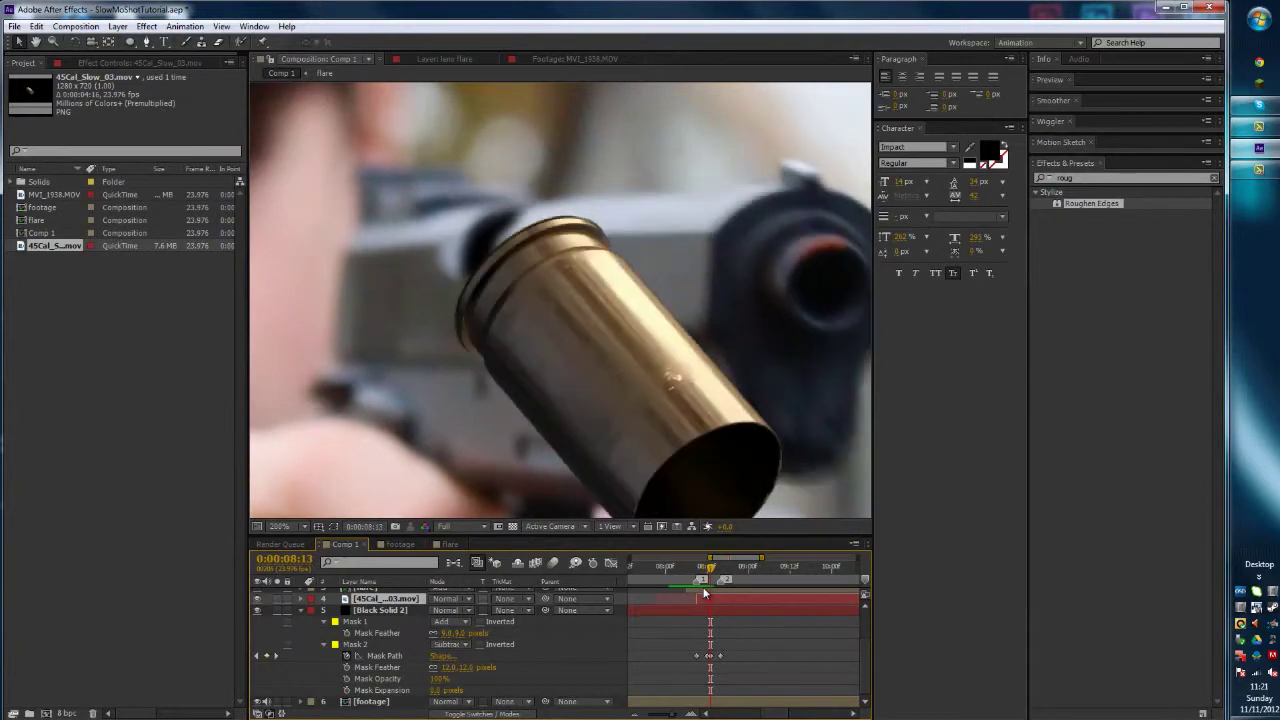
key(Page_Down)
drag(701, 602, 709, 600)
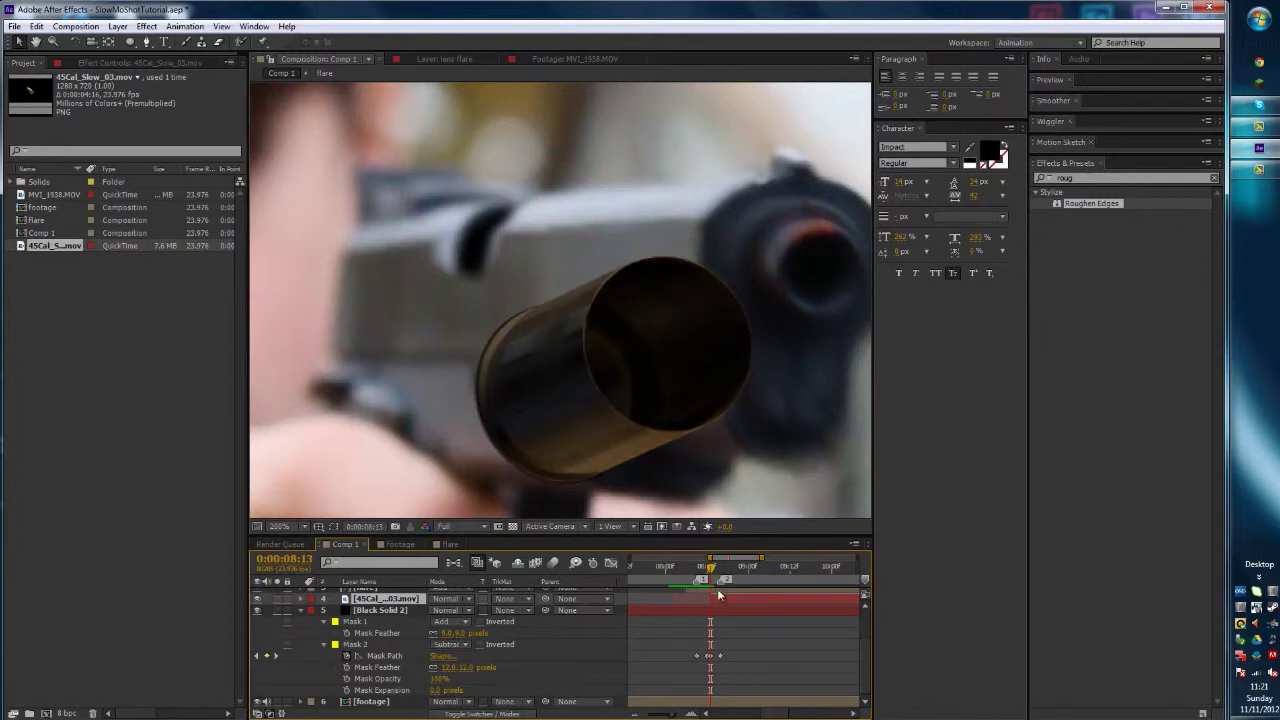
- Scale the shell casing layer down to about 26% and position it inside the open ejection port
mouse_move(580, 303)
mouse_down()
mouse_move(606, 297)
mouse_move(591, 286)
mouse_move(597, 309)
mouse_up()
key(v)
drag(583, 368, 479, 307)
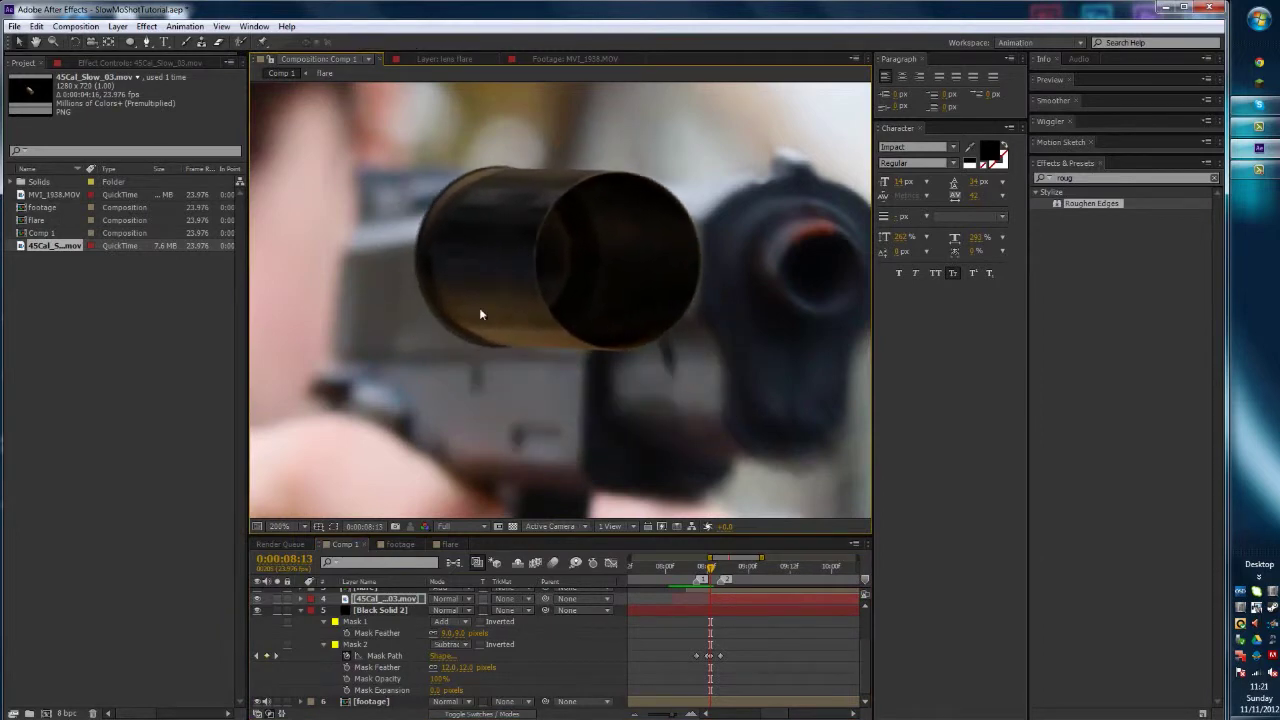
key(s)
drag(446, 610, 381, 591)
drag(560, 244, 481, 234)
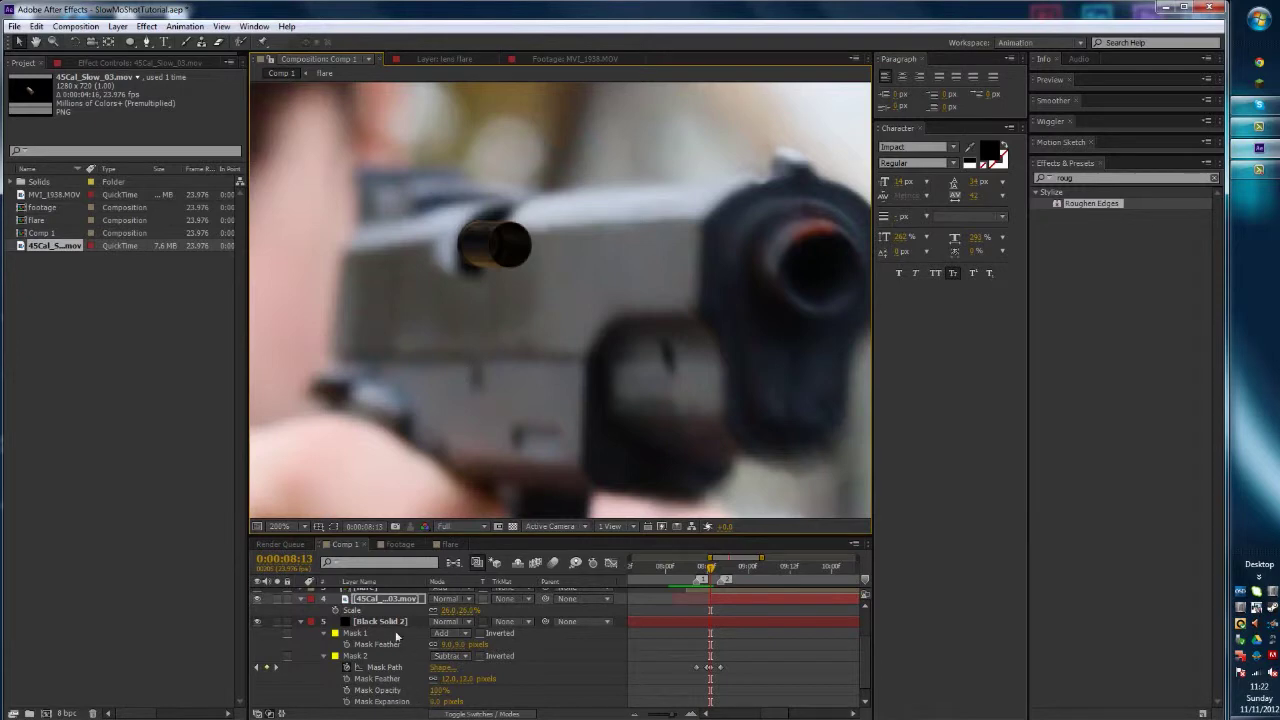
- Start keyframing the shell layer's position at 0:00:08:13
key(p)
scroll(430, 440, down, 3)
scroll(440, 404, up, 2)
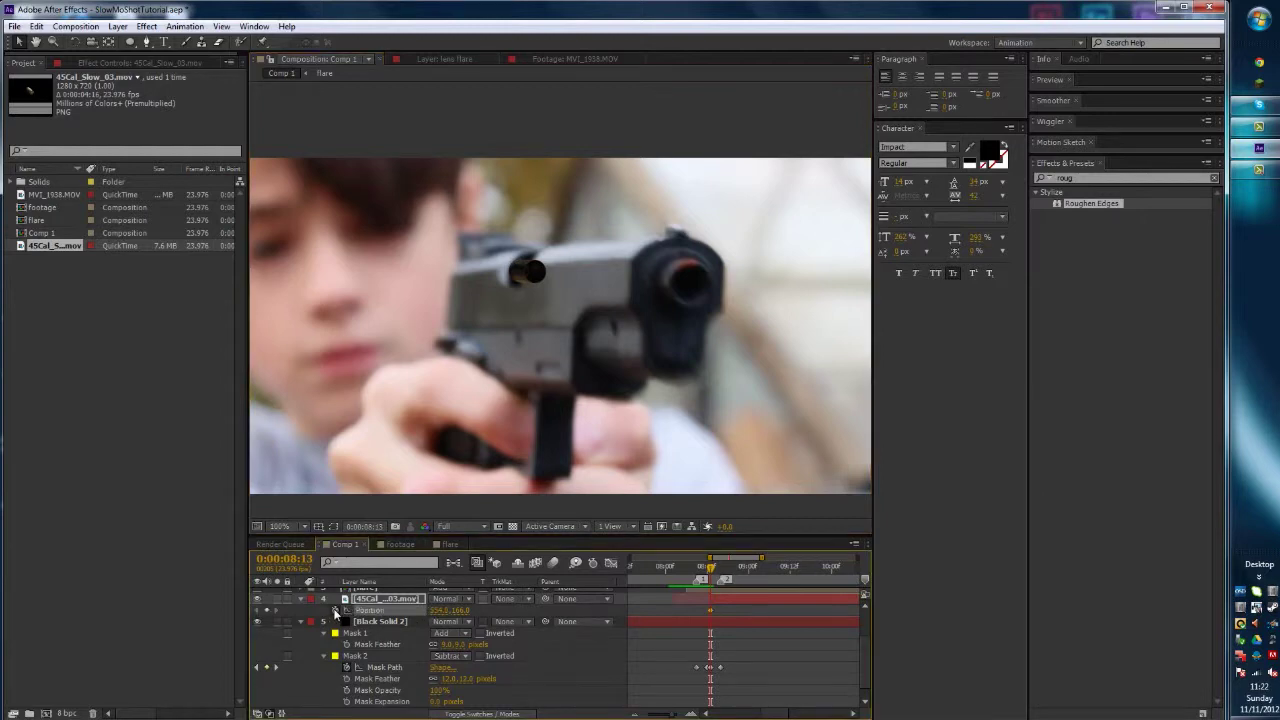
- Keyframe the shell outside the frame's upper-left corner, at about -42, -46, at 0:00:10:19
key(Page_Down)
key(Page_Down)
key(Page_Down)
key(Page_Down)
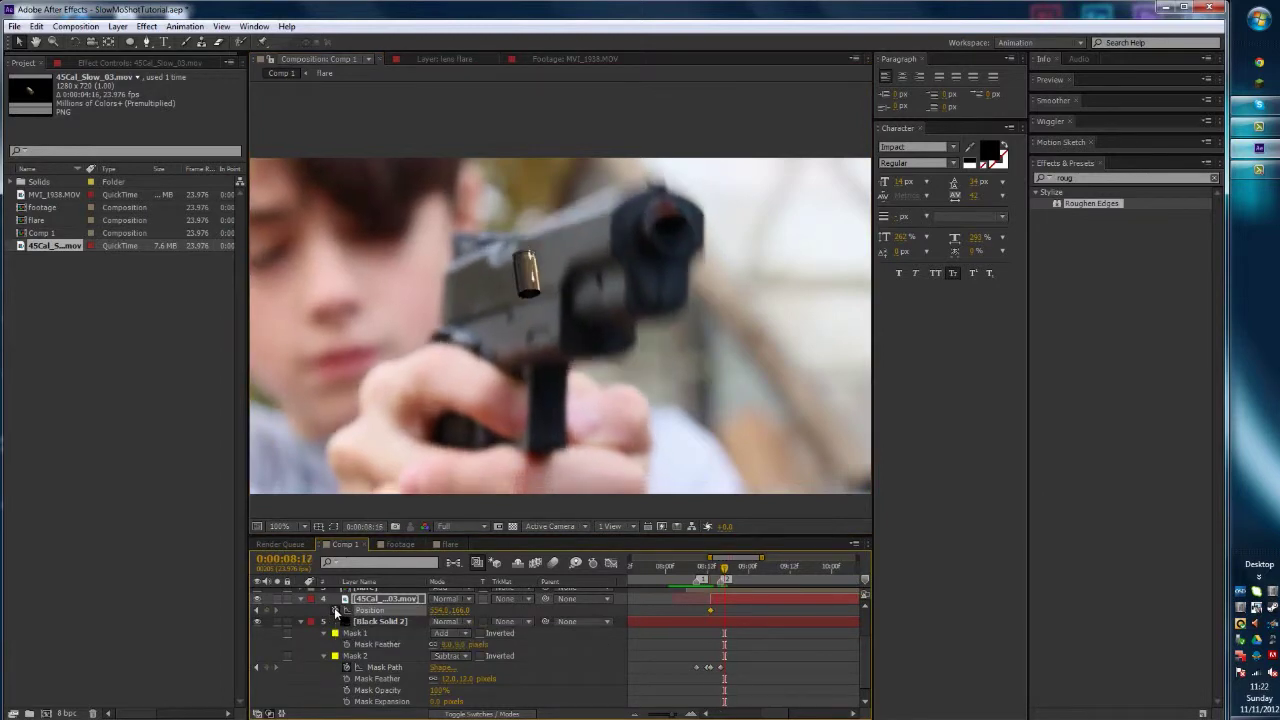
key(space)
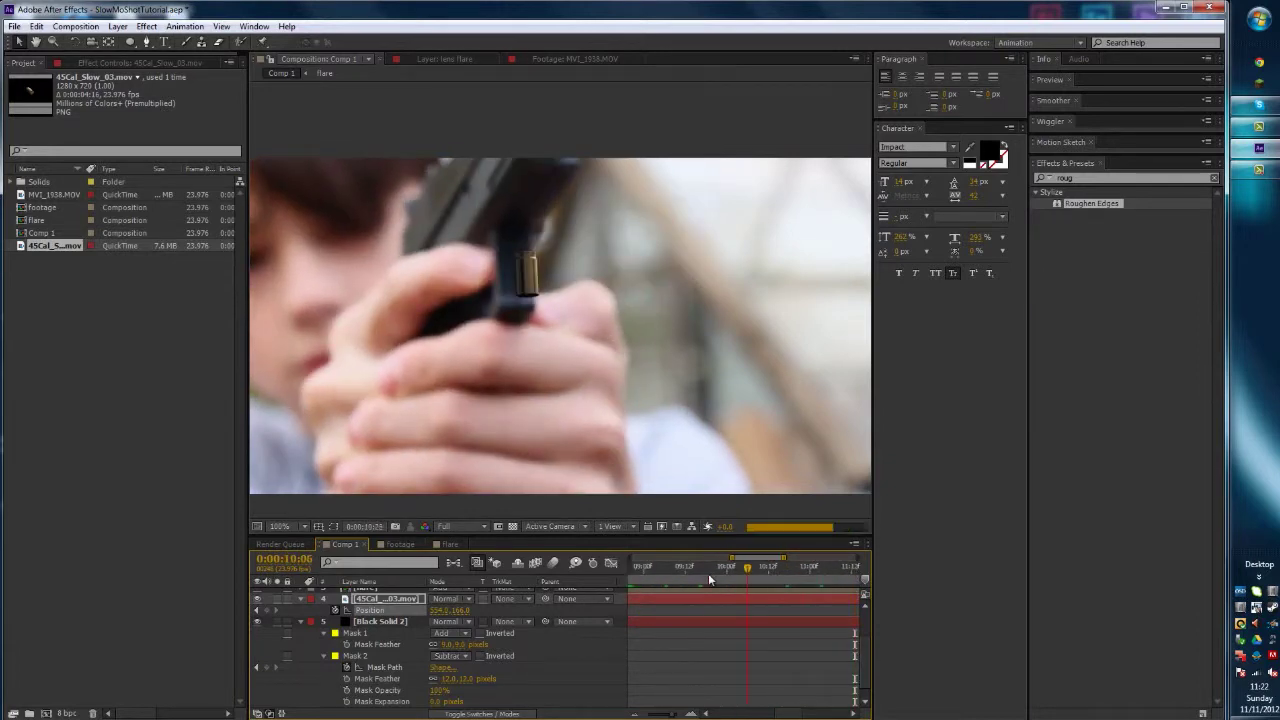
click(791, 568)
scroll(530, 330, down, 3)
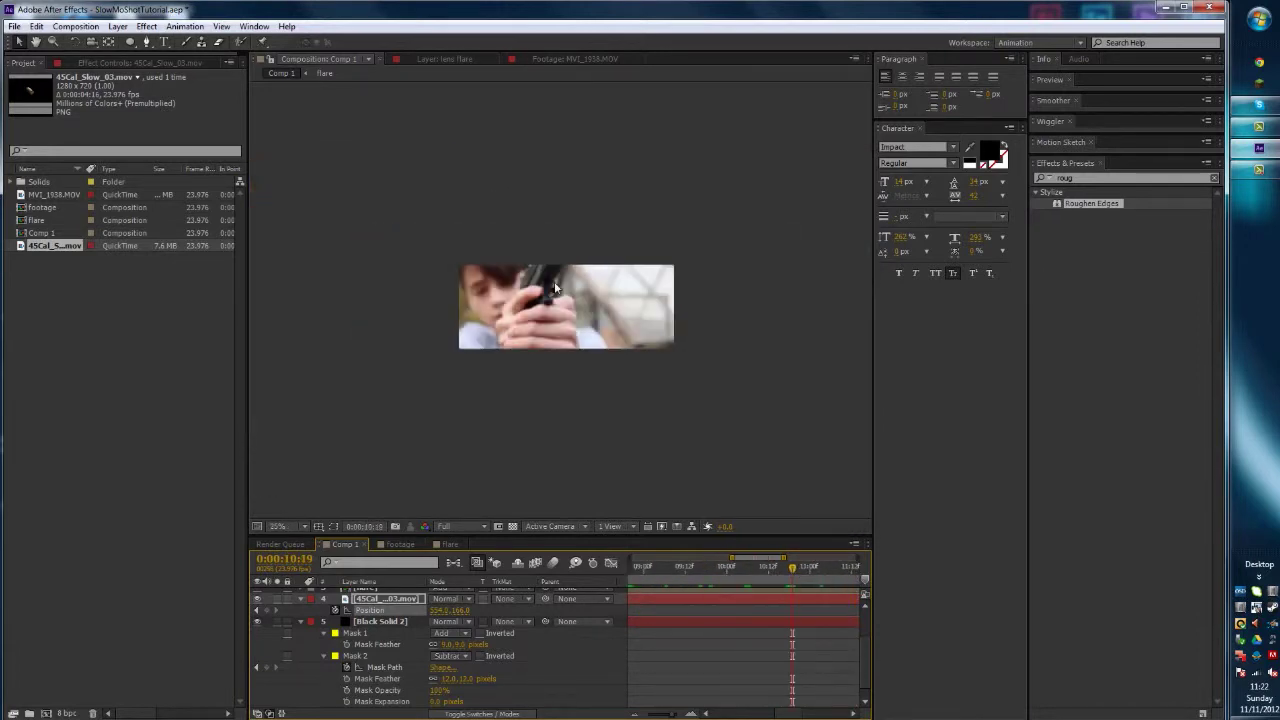
click(454, 274)
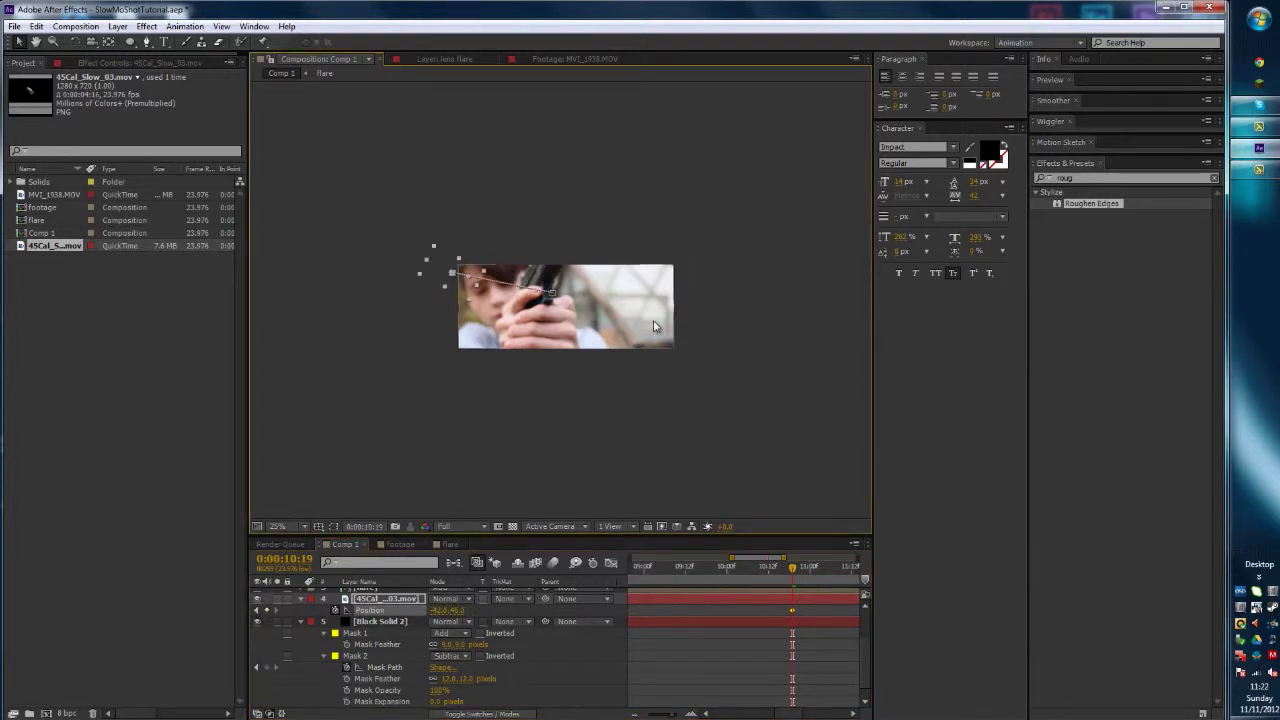
- Preview the shell's ejection path from about 0:00:08:12
scroll(560, 302, up, 2)
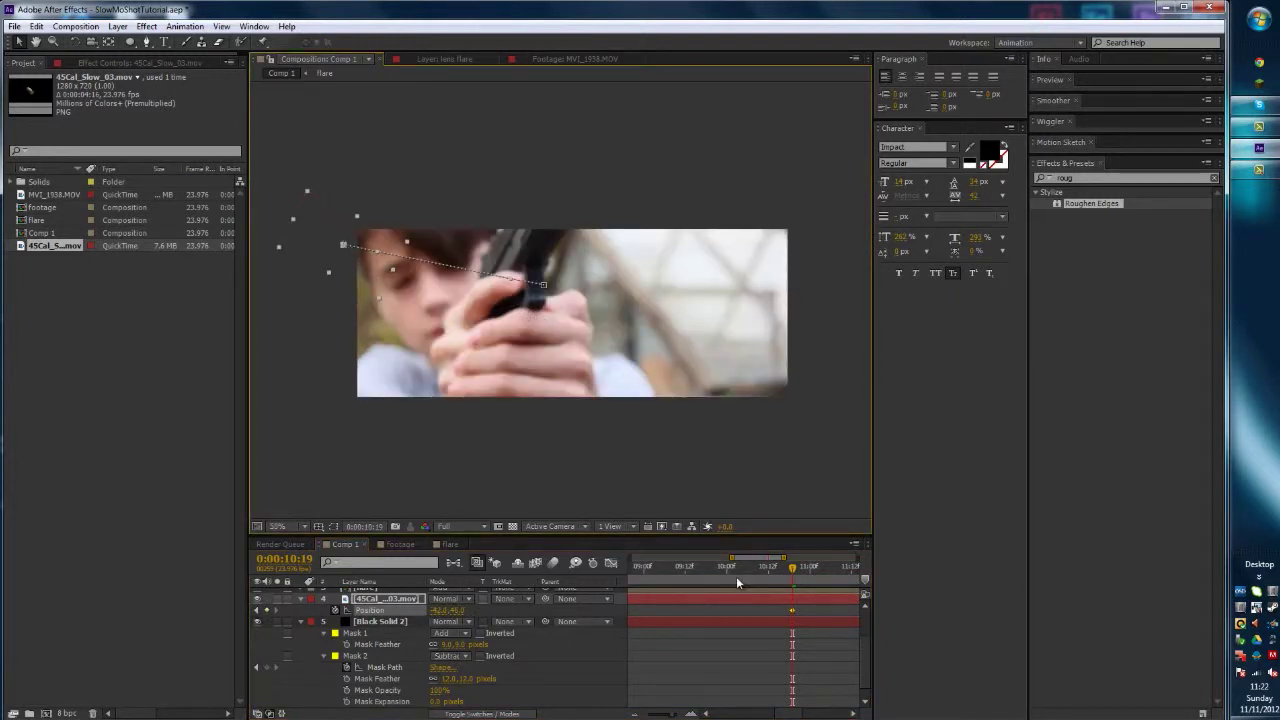
drag(734, 572, 706, 580)
key(space)
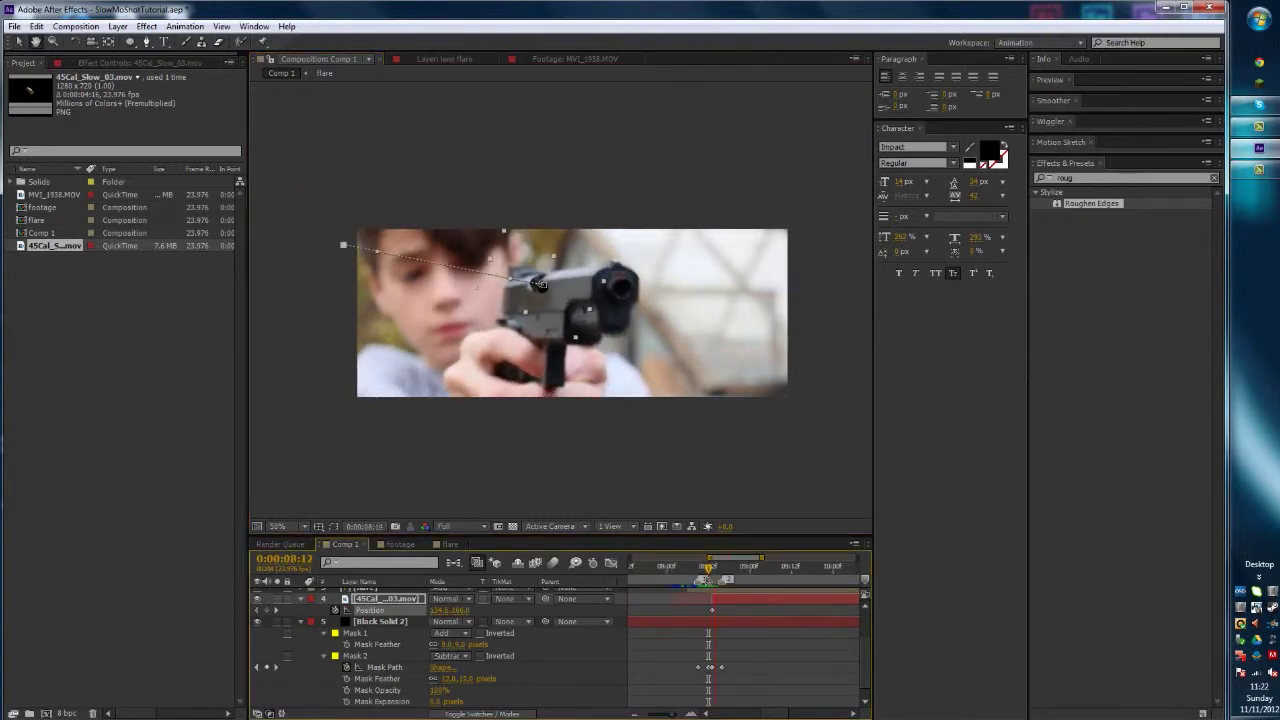
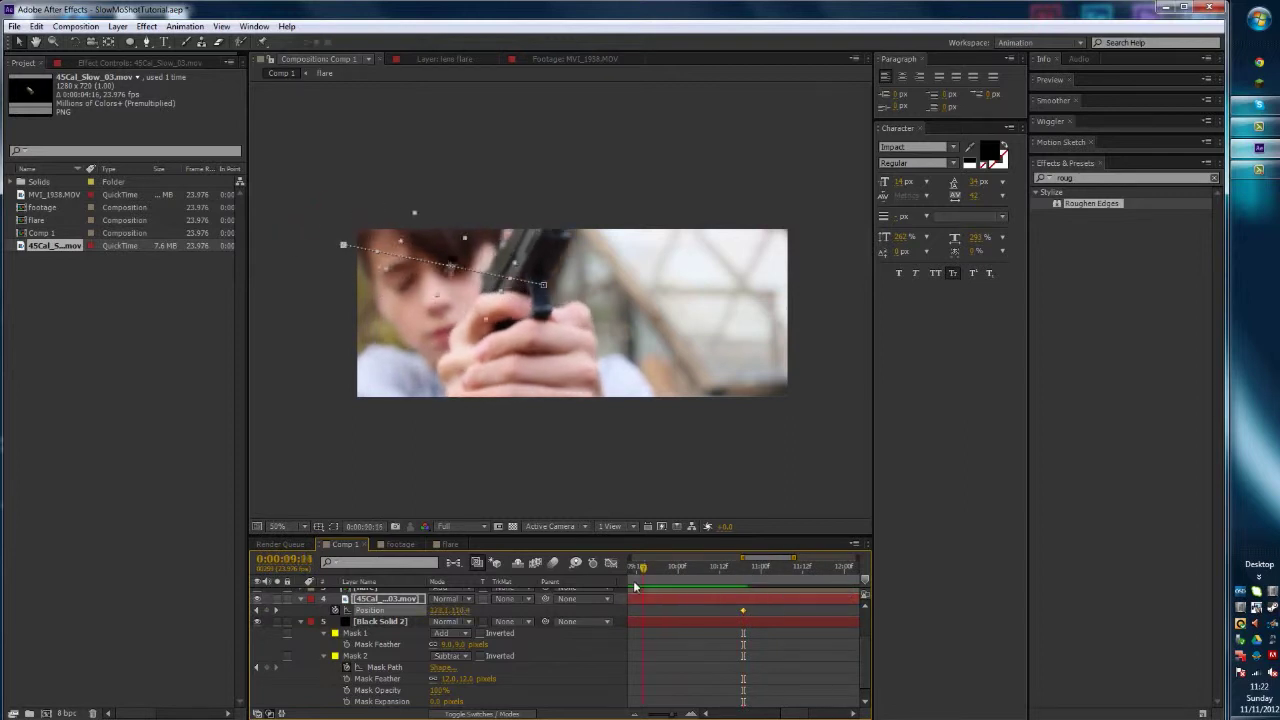
- Delay the shell's final position keyframe to about 0:00:11:06 to slow its flight
drag(634, 583, 667, 585)
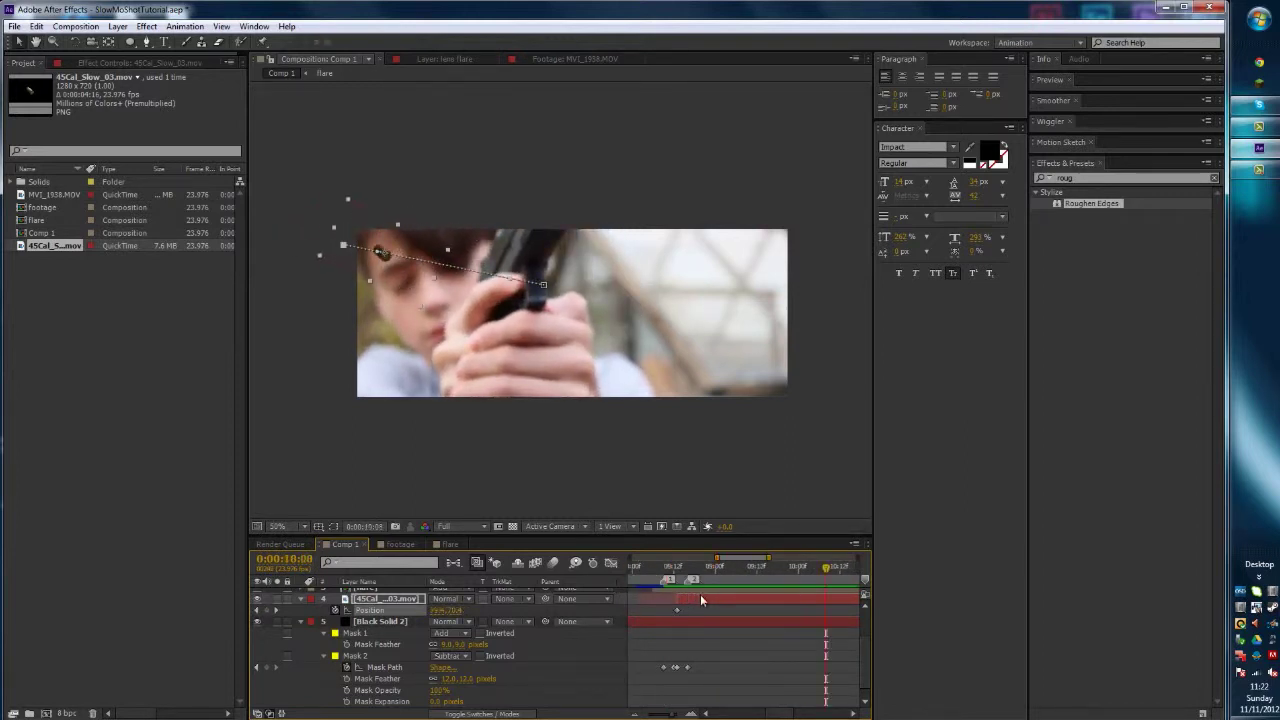
scroll(771, 592, up, 3)
mouse_move(776, 714)
mouse_down()
mouse_move(803, 714)
mouse_move(792, 713)
mouse_up()
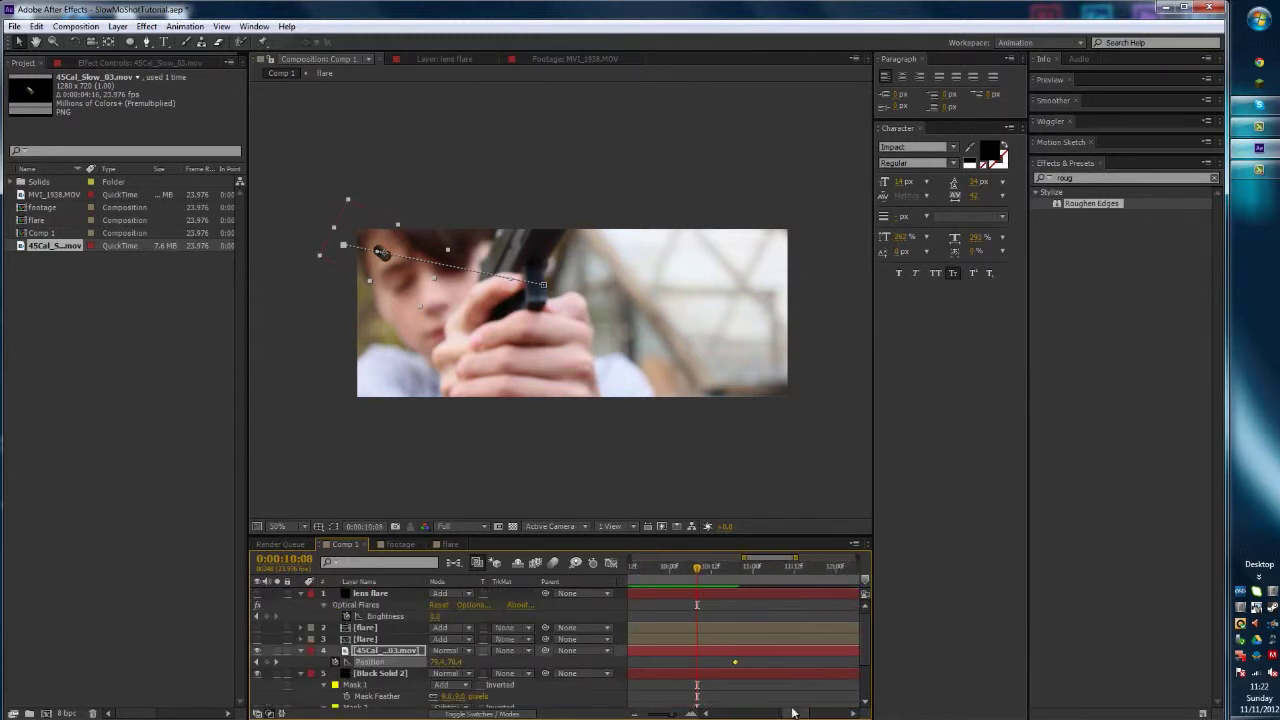
click(742, 662)
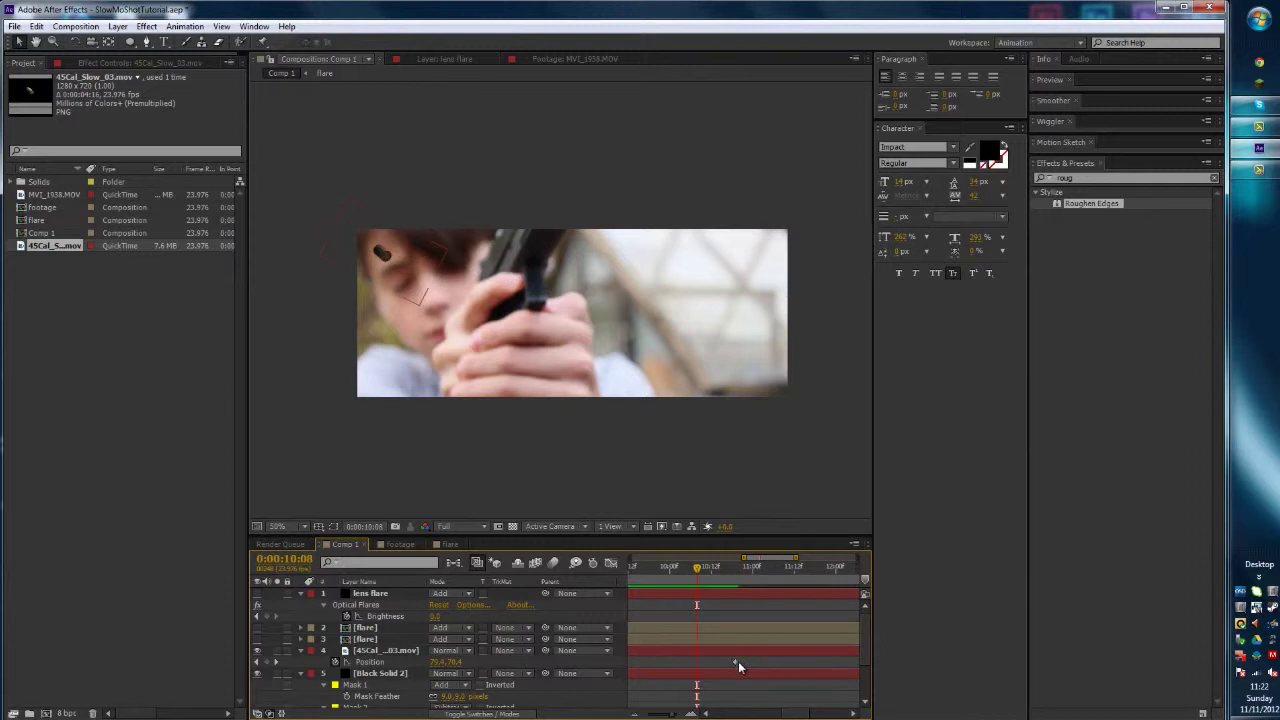
drag(738, 661, 773, 662)
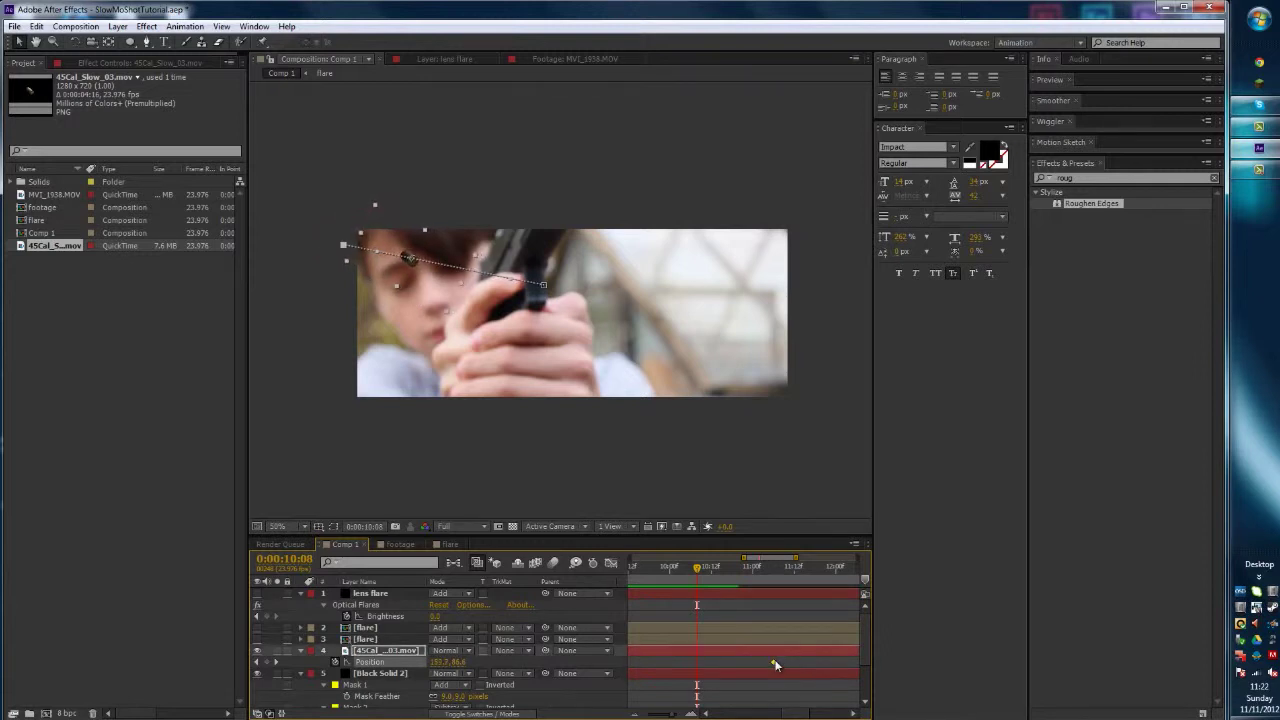
- Keyframe the shell's rotation at 0:00:08:13 and rotate it to about -9.9° at 0:00:11:05
drag(790, 716, 780, 716)
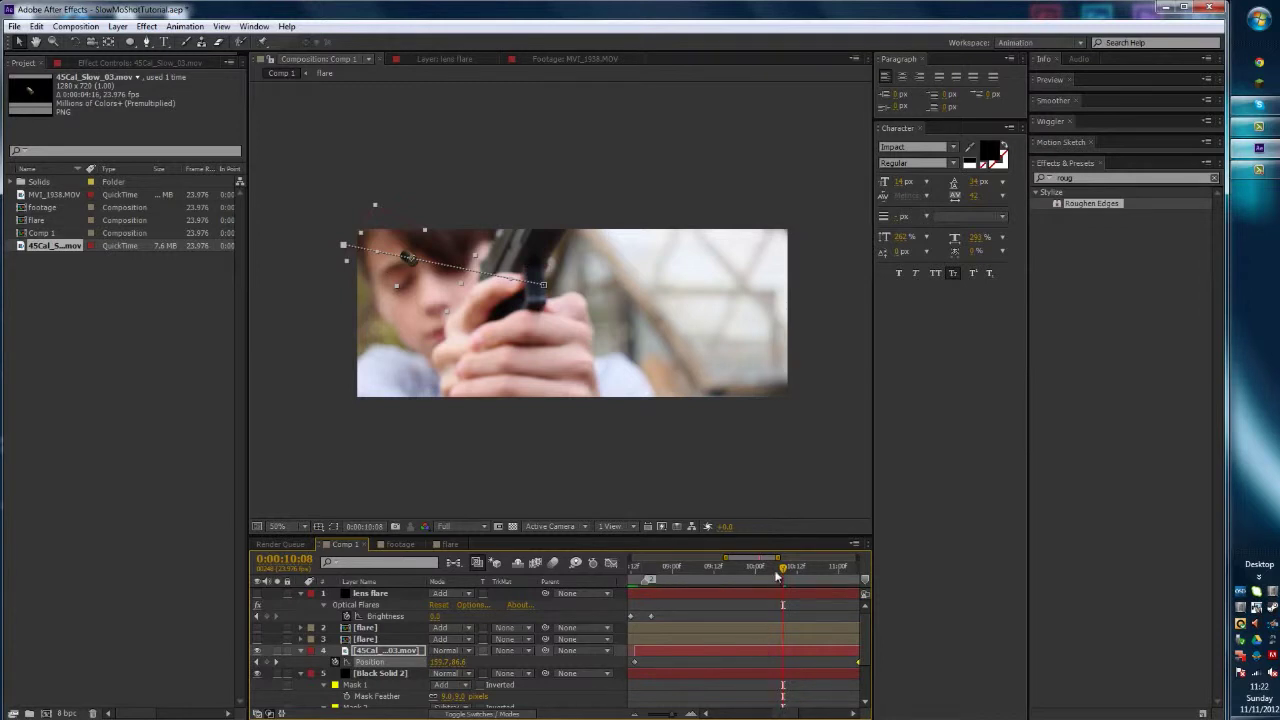
drag(777, 577, 704, 596)
key(r)
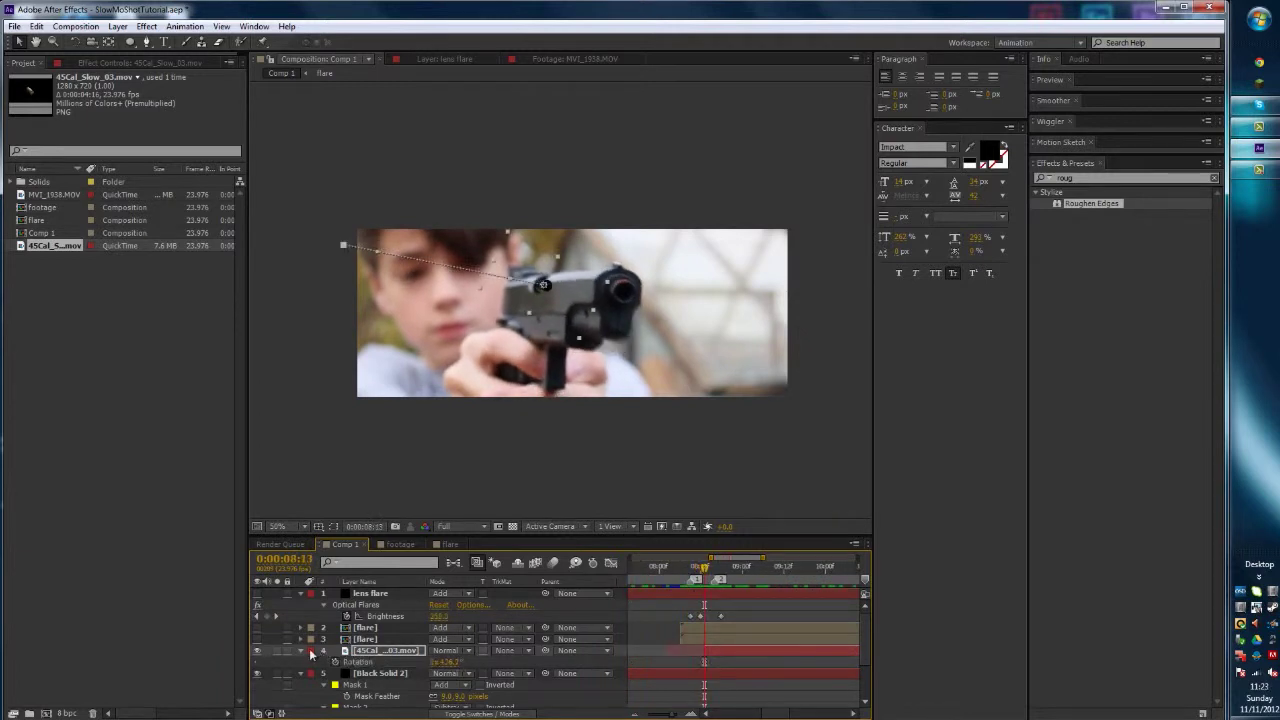
click(336, 664)
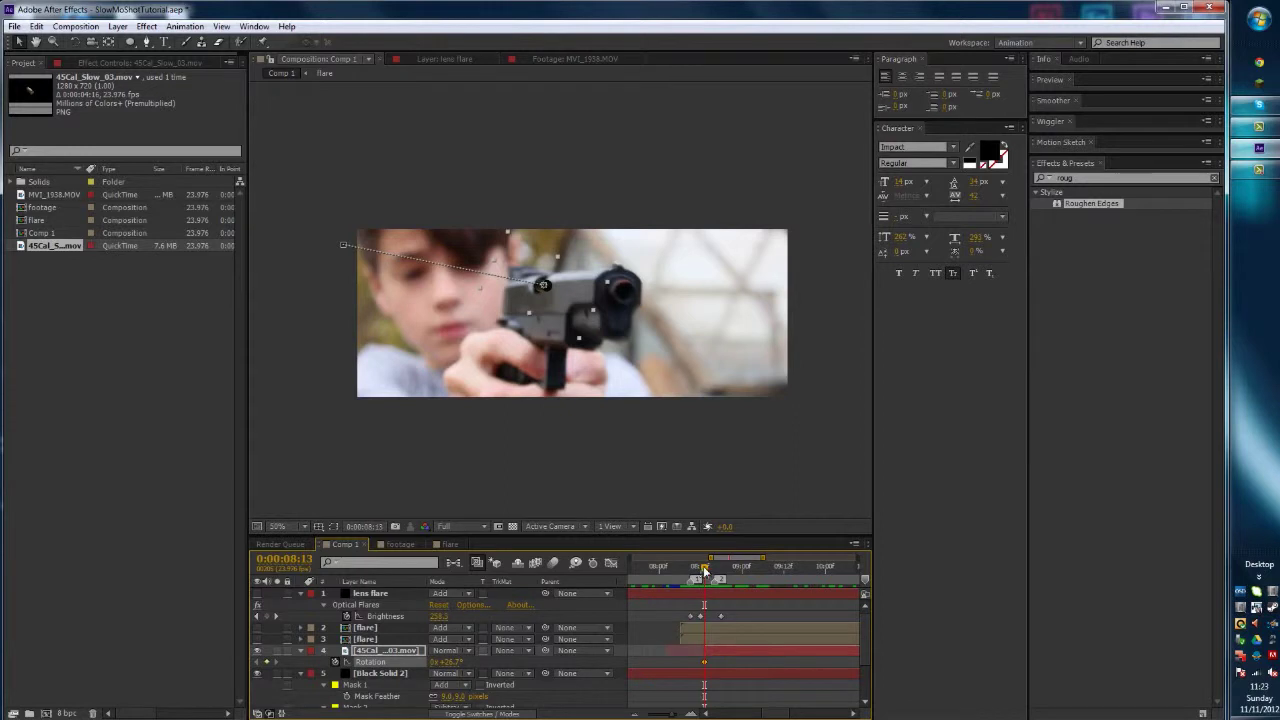
drag(704, 570, 650, 615)
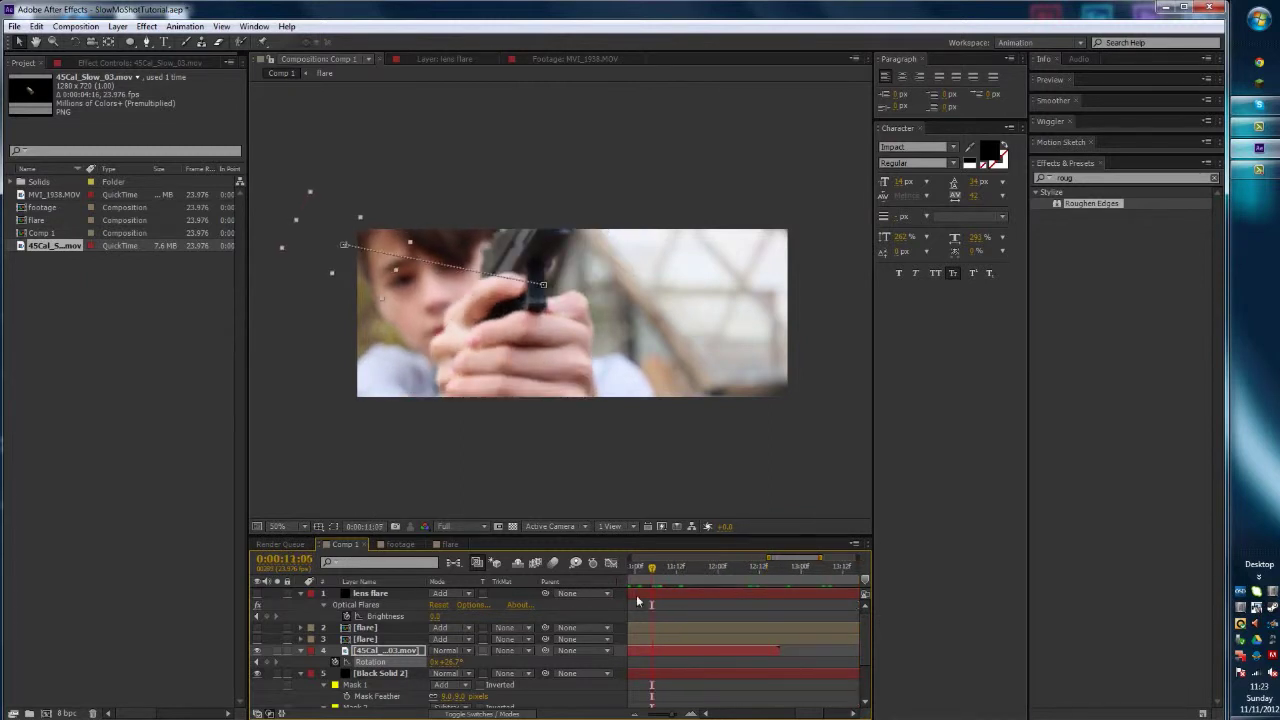
key(w)
drag(310, 245, 300, 278)
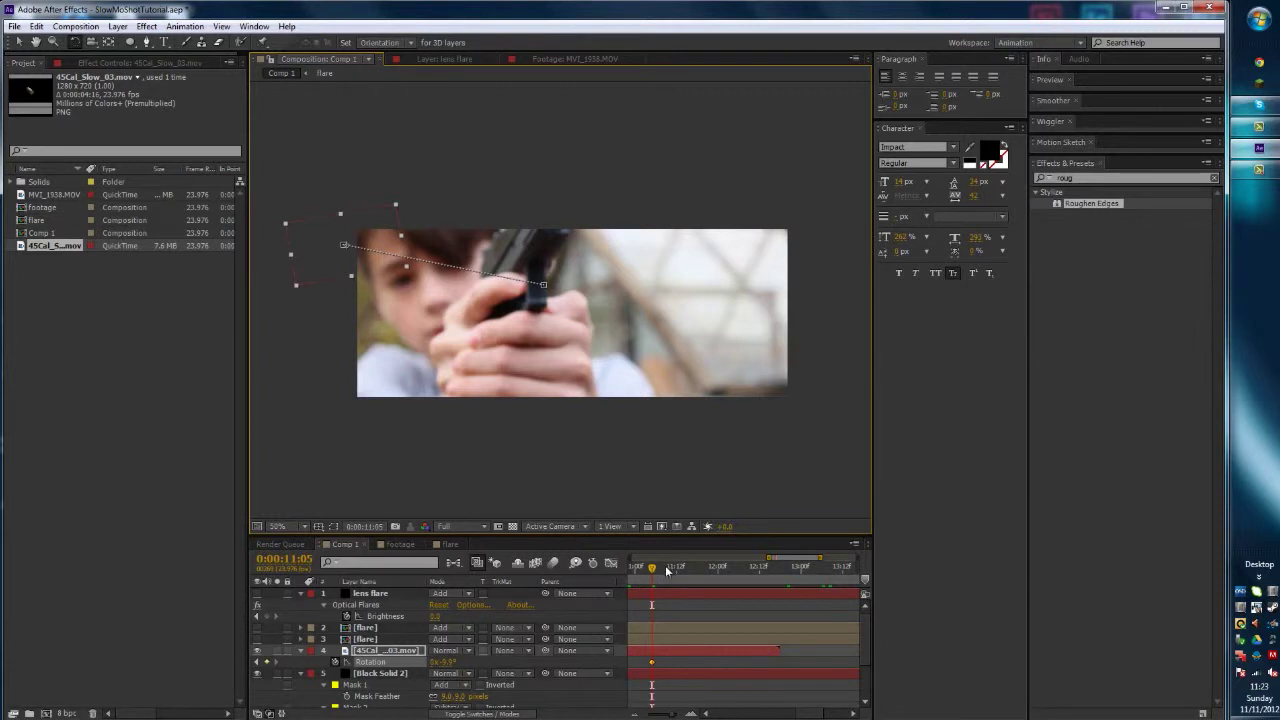
- Lower the composition's preview resolution to Third and preview the rotating shell
drag(648, 570, 627, 576)
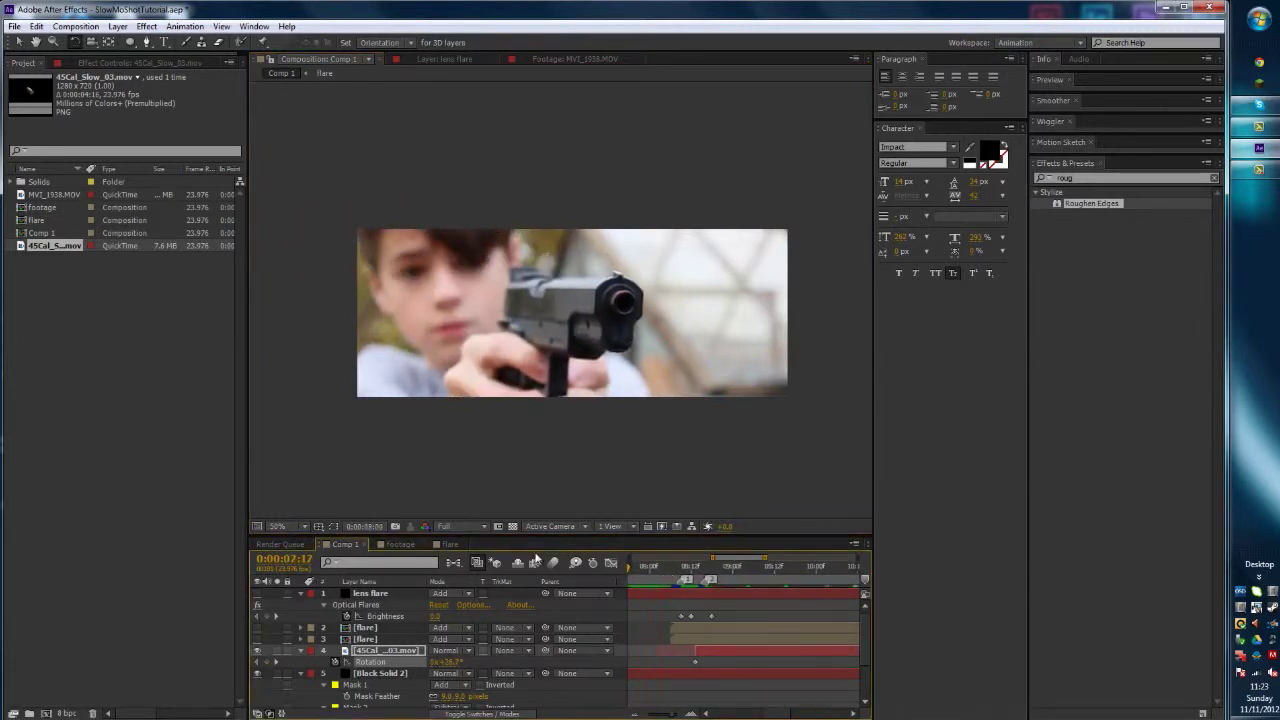
click(446, 527)
click(464, 590)
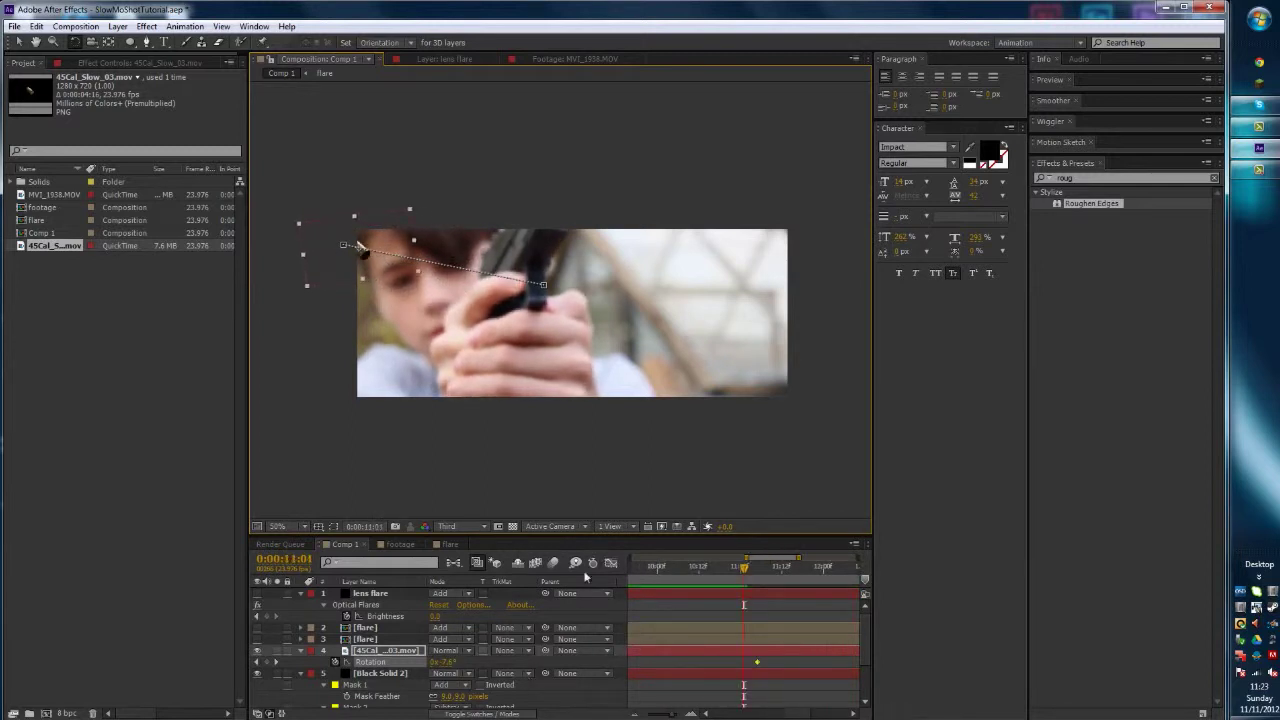
- Bend the shell's motion path into an upward arc with the Pen tool and lower its end point outside the frame's left edge
drag(728, 570, 650, 570)
click(145, 43)
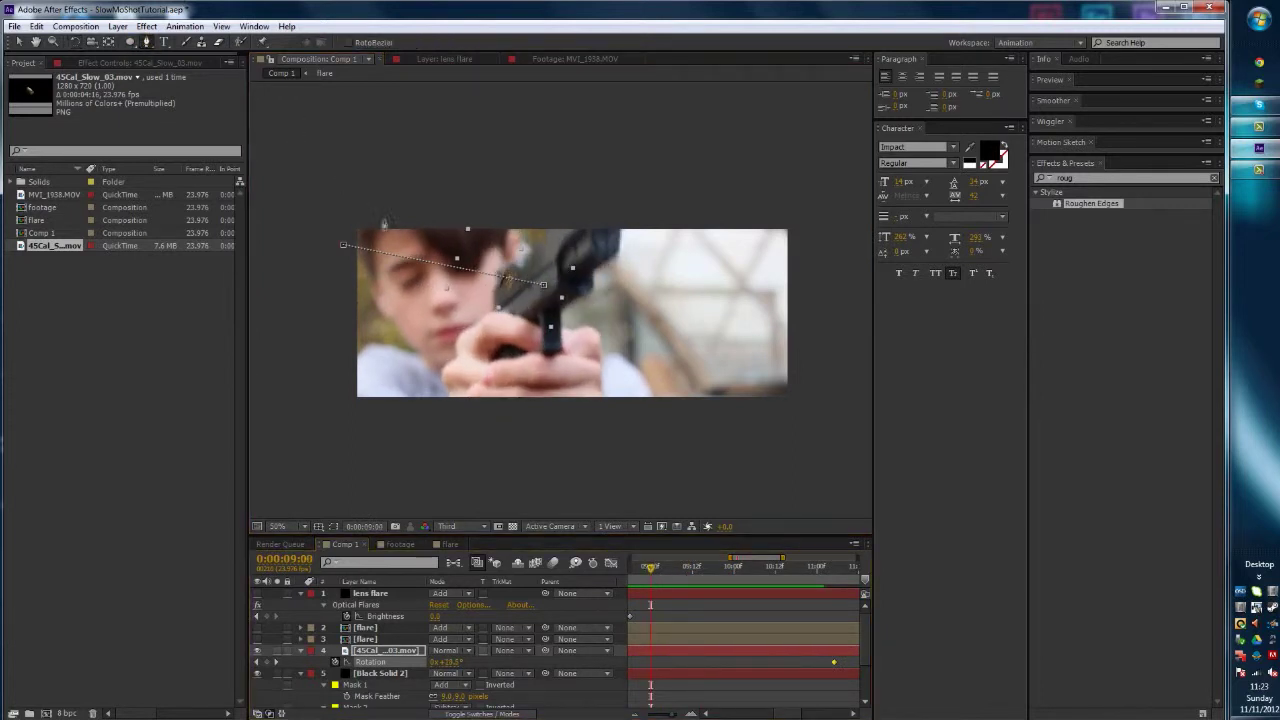
drag(545, 287, 527, 233)
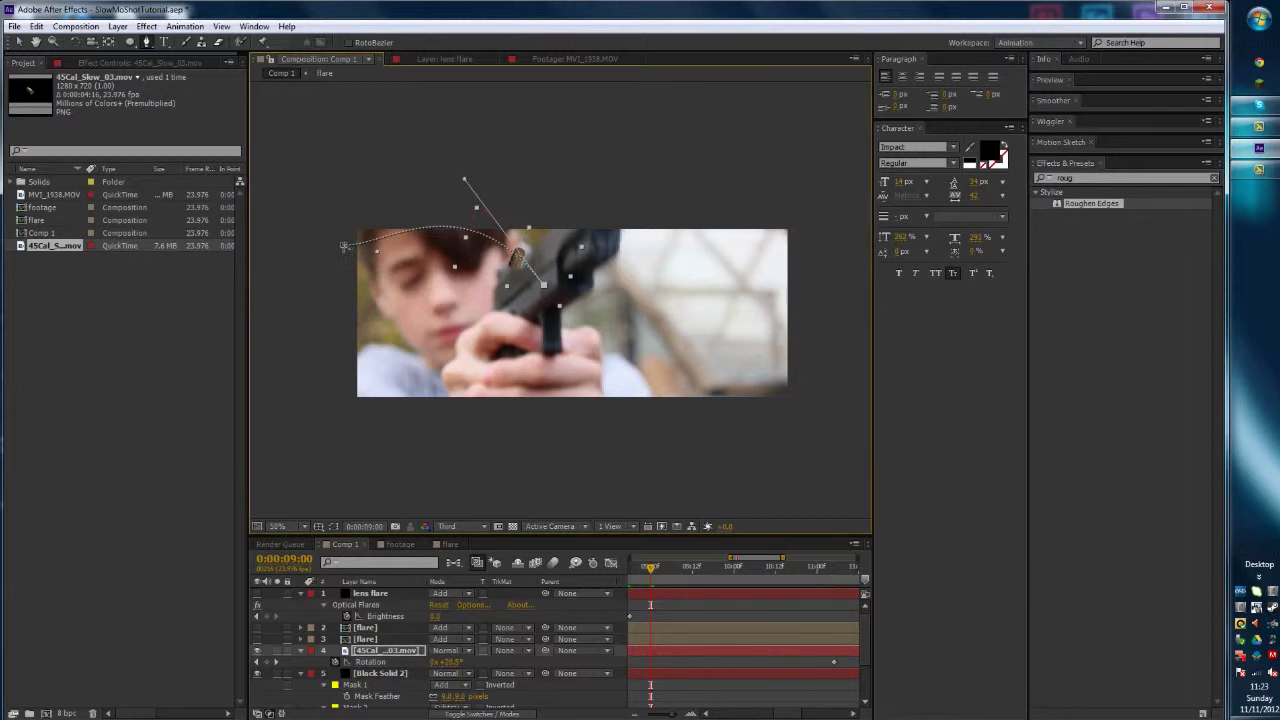
drag(365, 229, 367, 226)
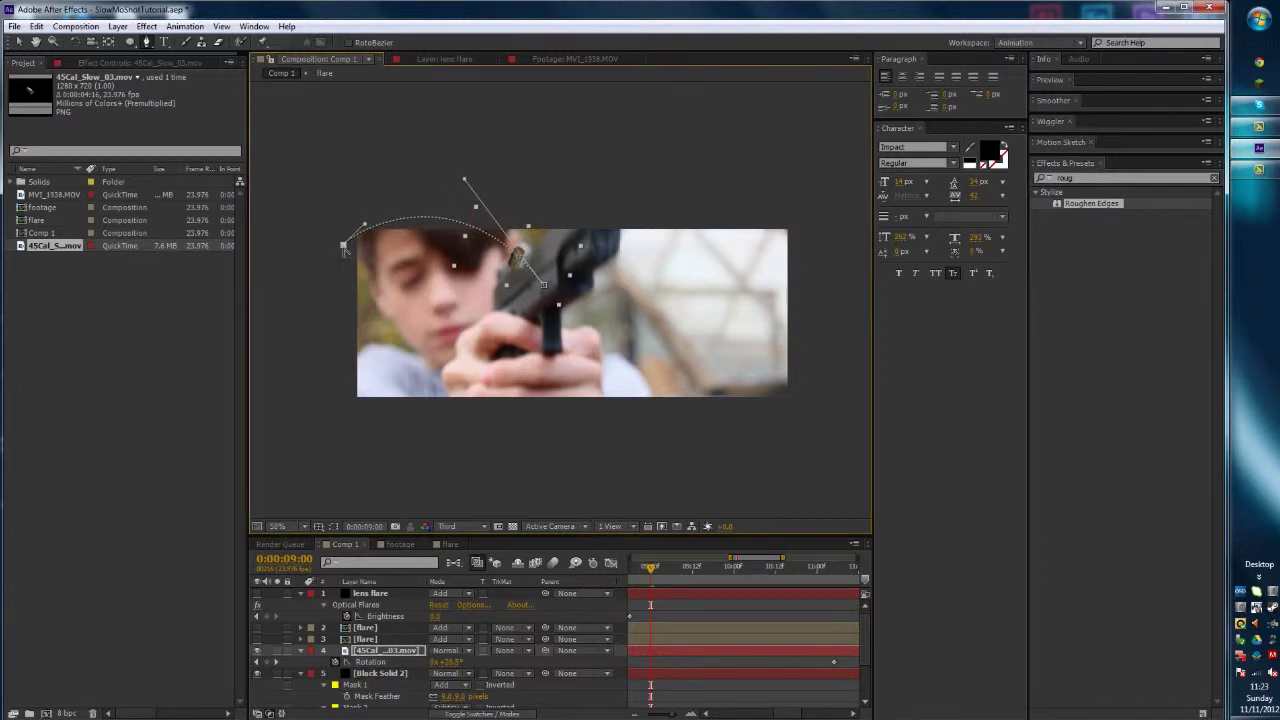
click(343, 246)
drag(343, 248, 330, 278)
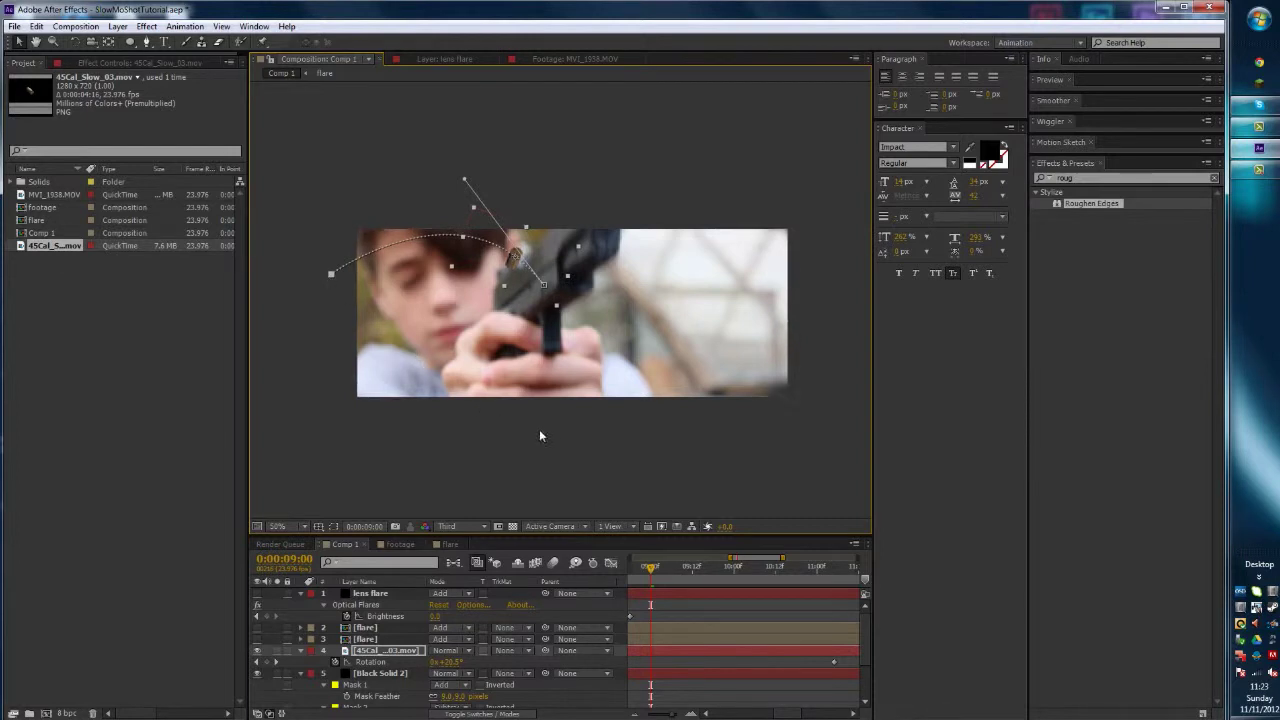
- Add an intermediate shell position keyframe at 0:00:08:20, just above the ejection port on the arc
key(Page_Up)
key(Page_Up)
key(Page_Up)
key(Page_Up)
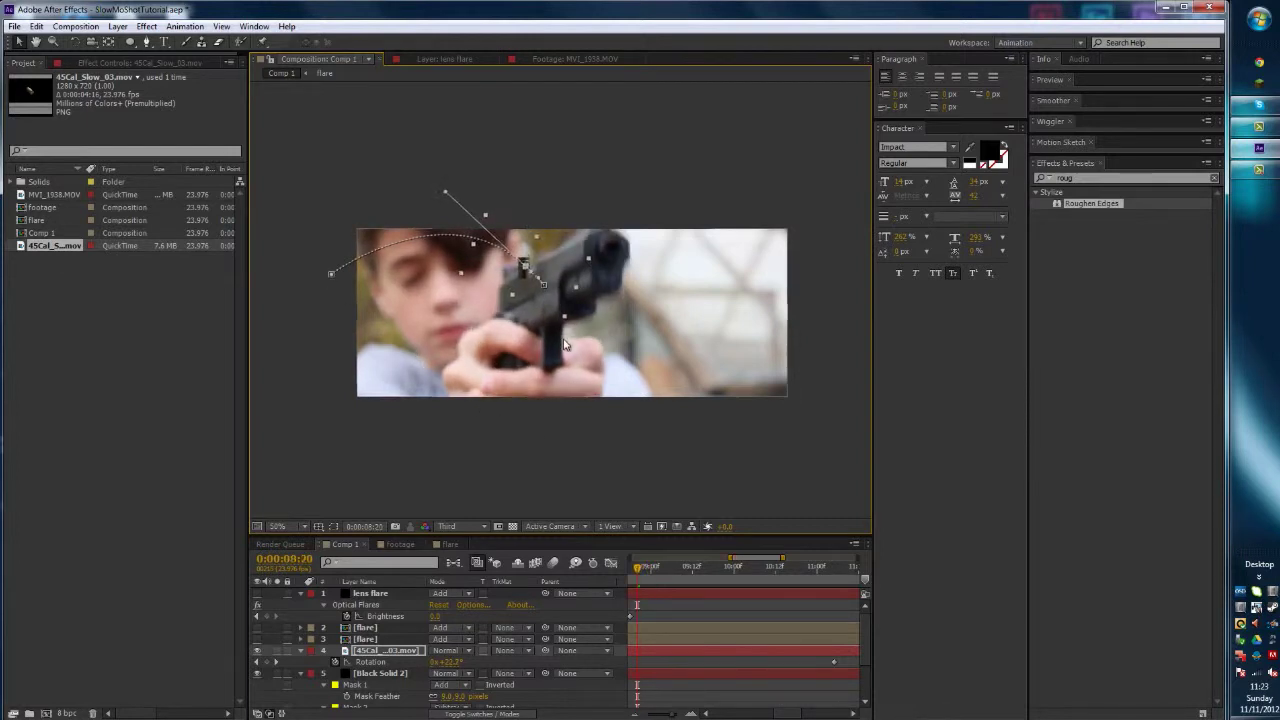
- Preview the shell's curved ejection path from about 0:00:08:06
key(Page_Up)
key(Page_Up)
key(Page_Up)
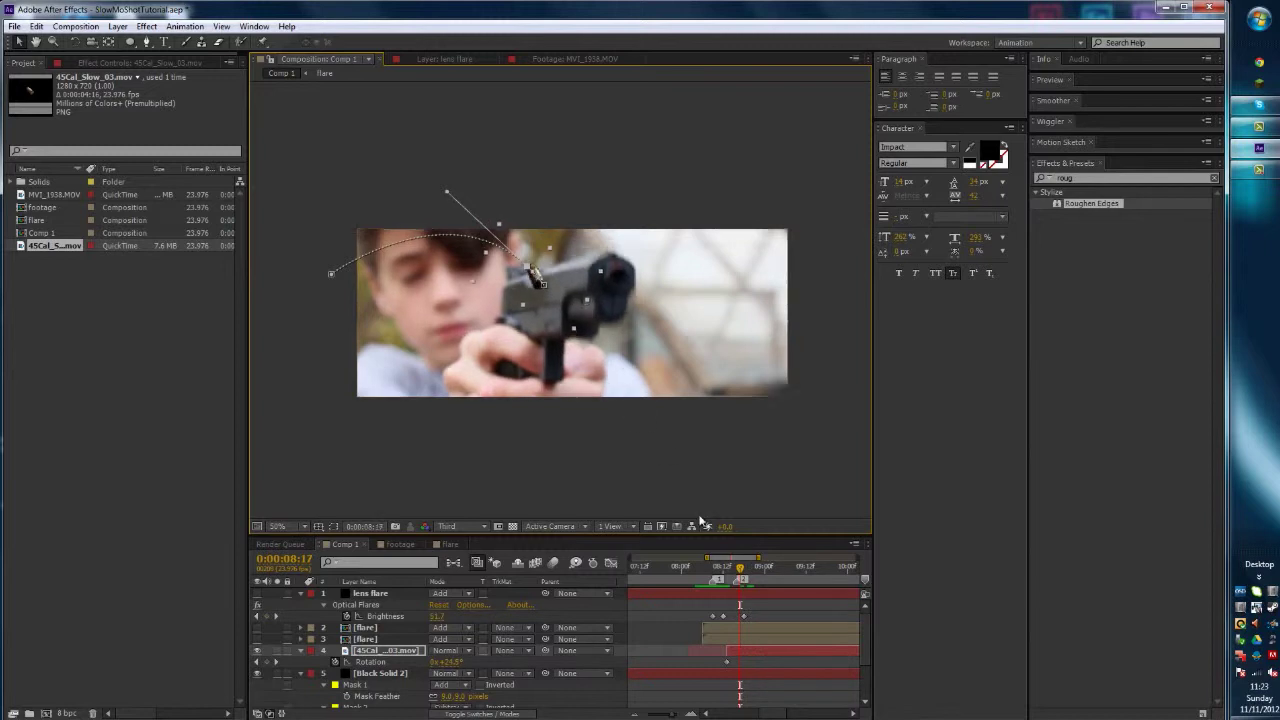
drag(735, 570, 702, 571)
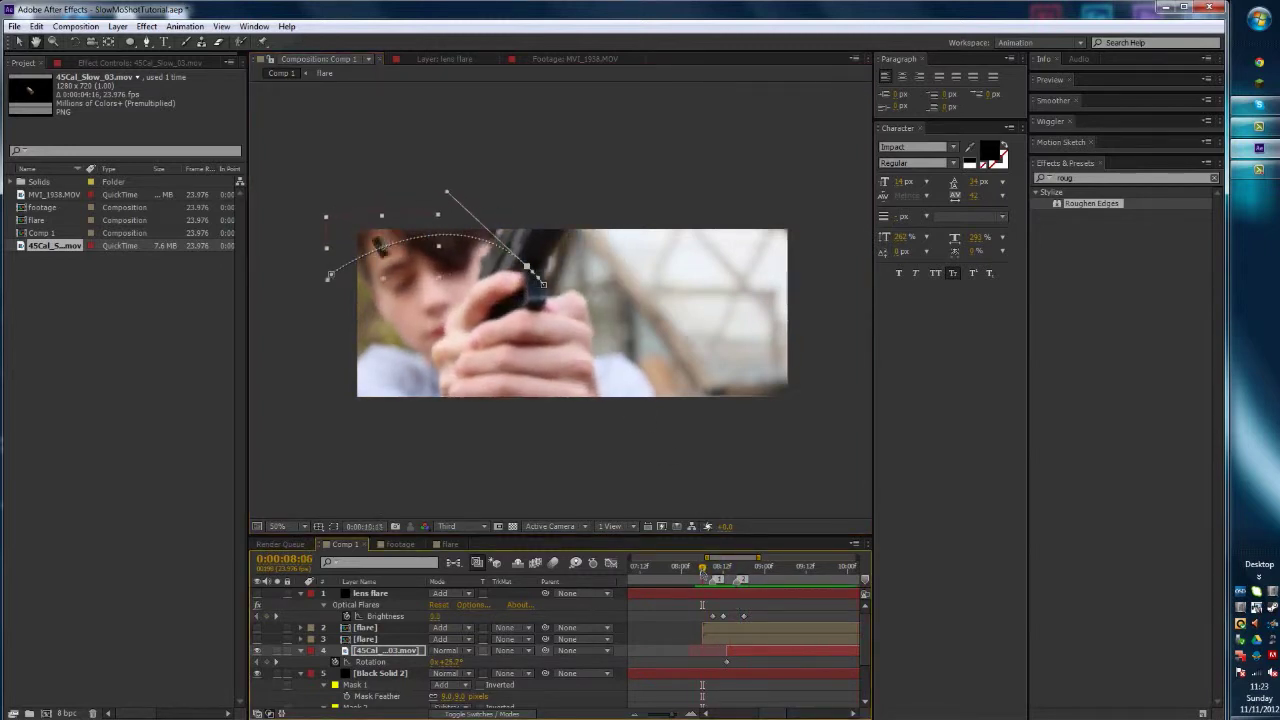
key(space)
drag(702, 568, 665, 568)
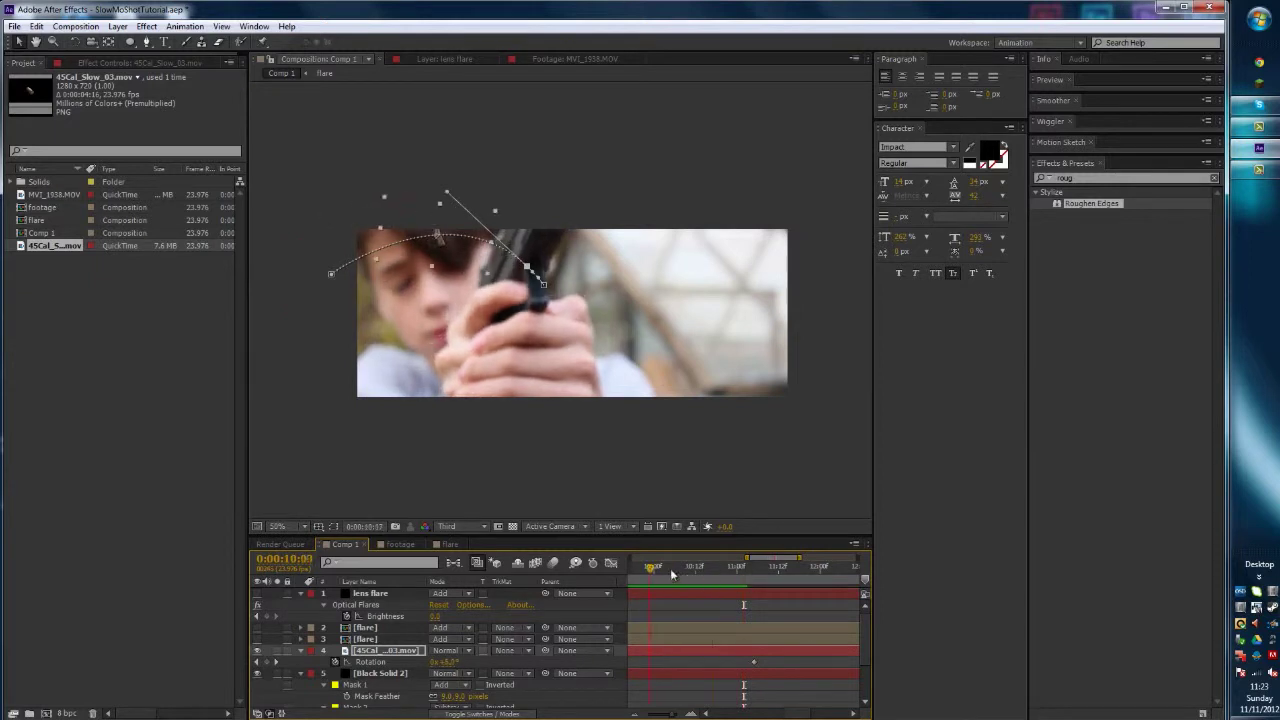
- Delay the shell's last rotation keyframe to about 0:00:12:03 and its last position keyframe to about 0:00:12:00, and preview the motion
drag(756, 663, 831, 661)
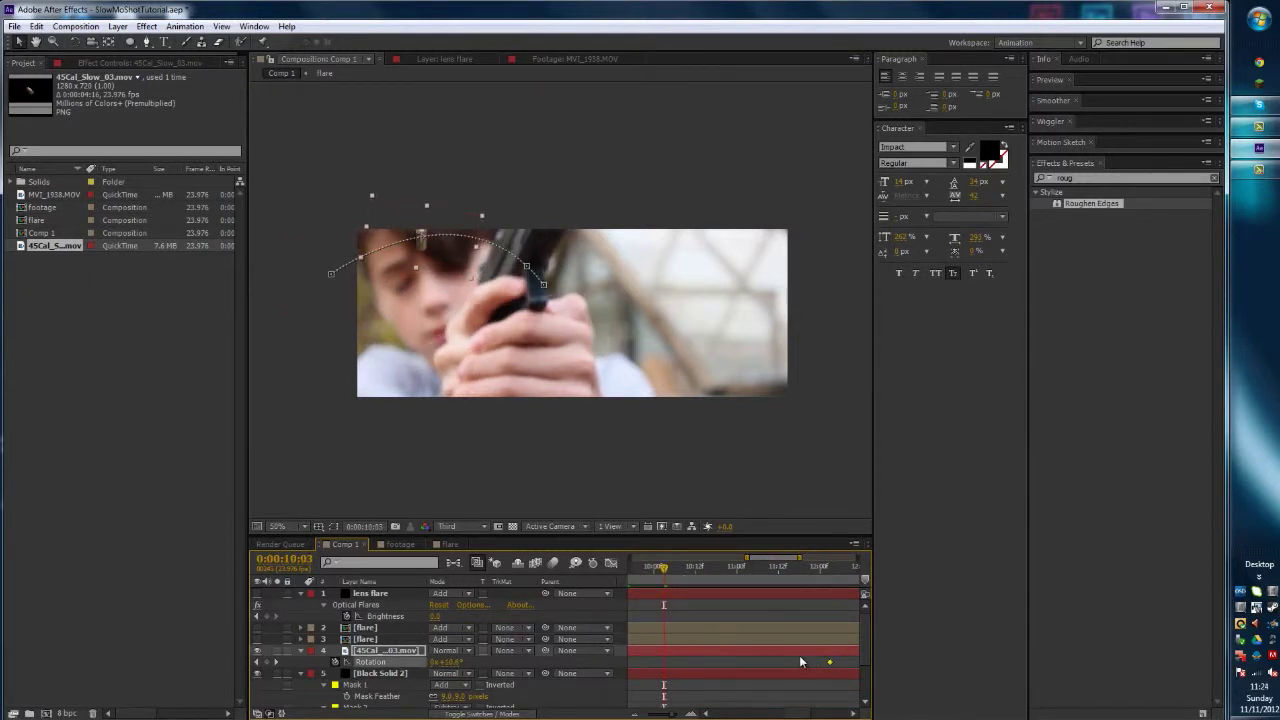
key(p)
drag(759, 662, 818, 662)
mouse_move(665, 574)
mouse_down()
mouse_move(627, 574)
mouse_move(661, 586)
mouse_up()
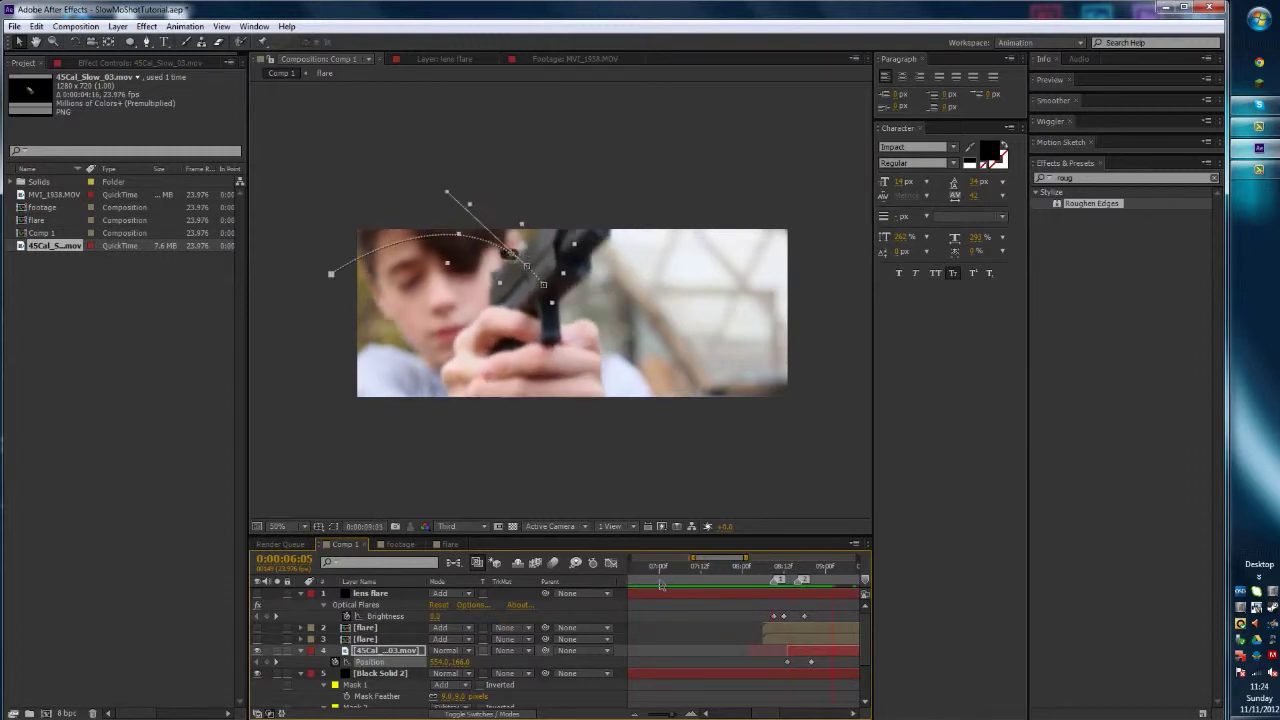
key(space)
- Extend the start of the shell layer a few frames earlier so the casing covers the ejection port at 0:00:08:12
drag(737, 579, 813, 596)
scroll(528, 330, up, 2)
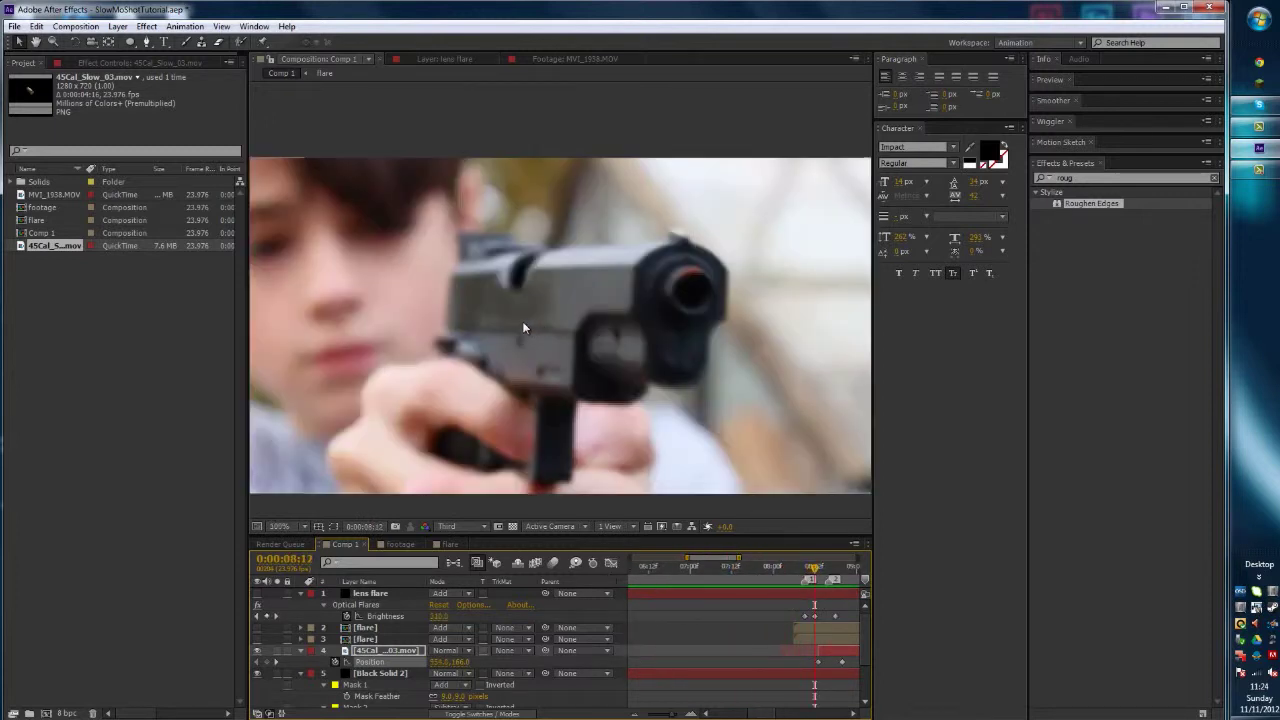
drag(464, 283, 535, 317)
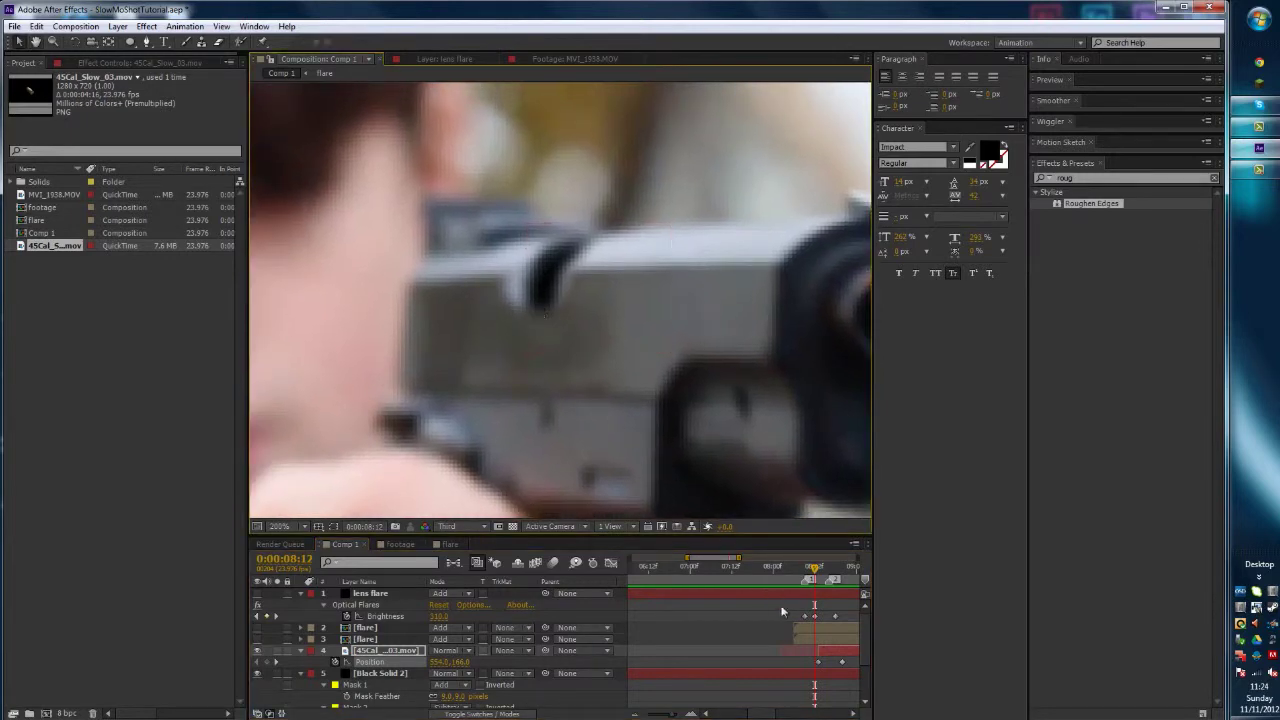
drag(814, 651, 810, 651)
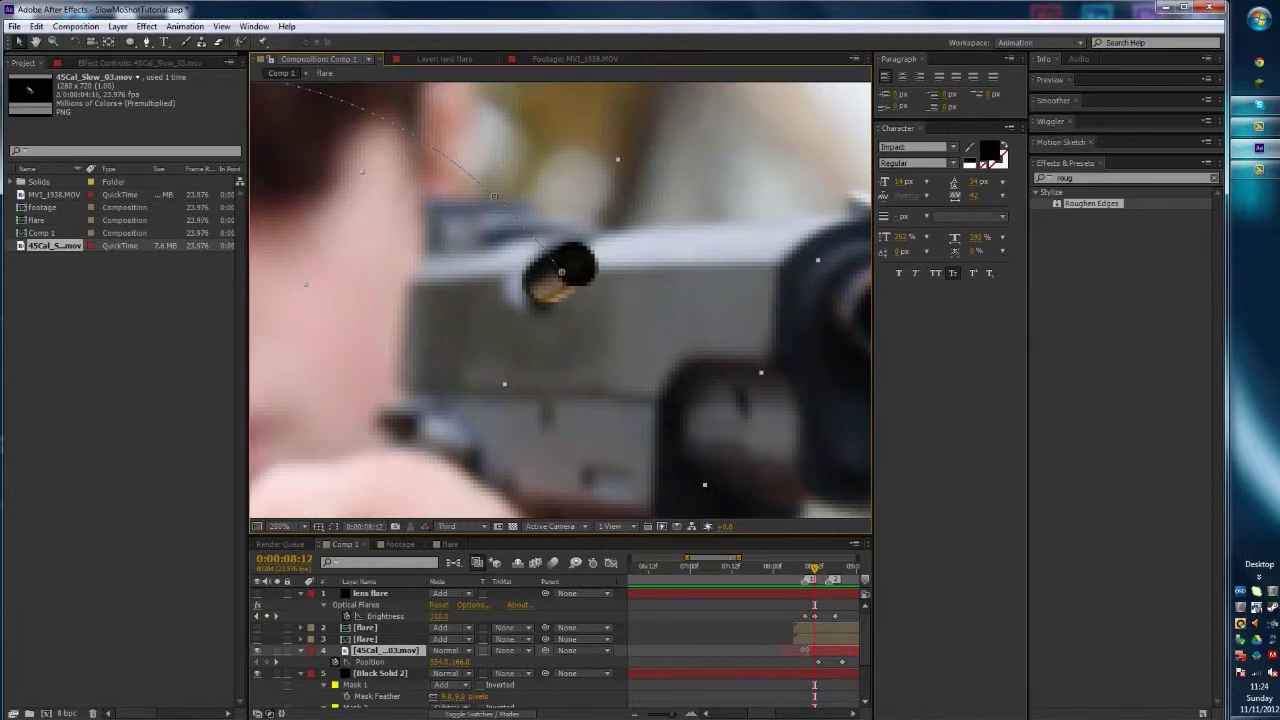
key(Page_Up)
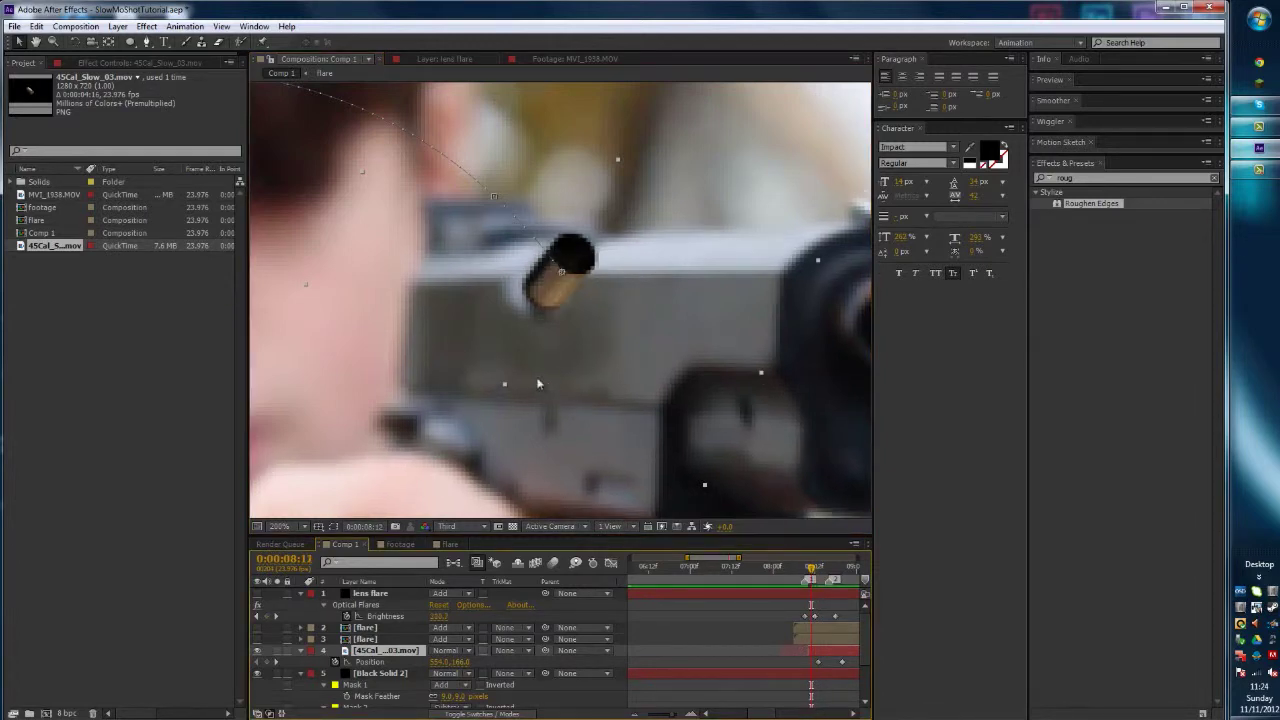
- Restore Full preview resolution and shift the shell layer earlier so its first position keyframe sits at 0:00:08:10
click(460, 526)
click(455, 556)
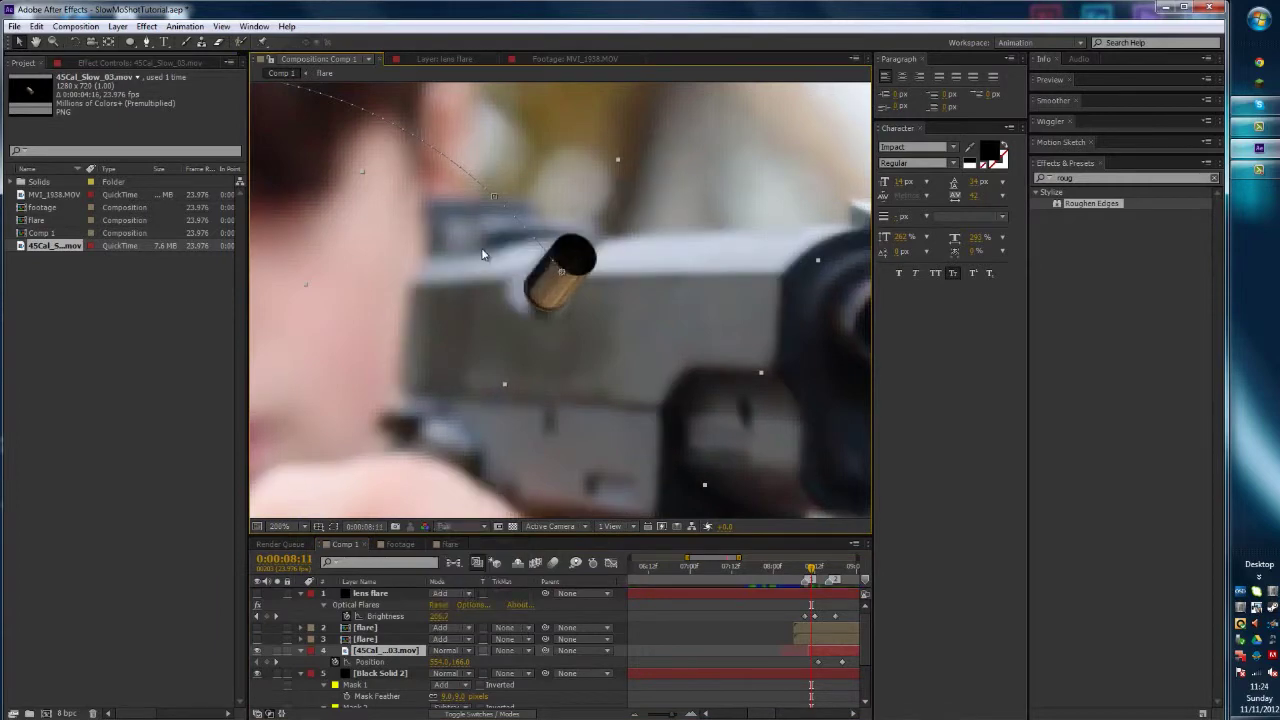
key(Page_Down)
key(Page_Down)
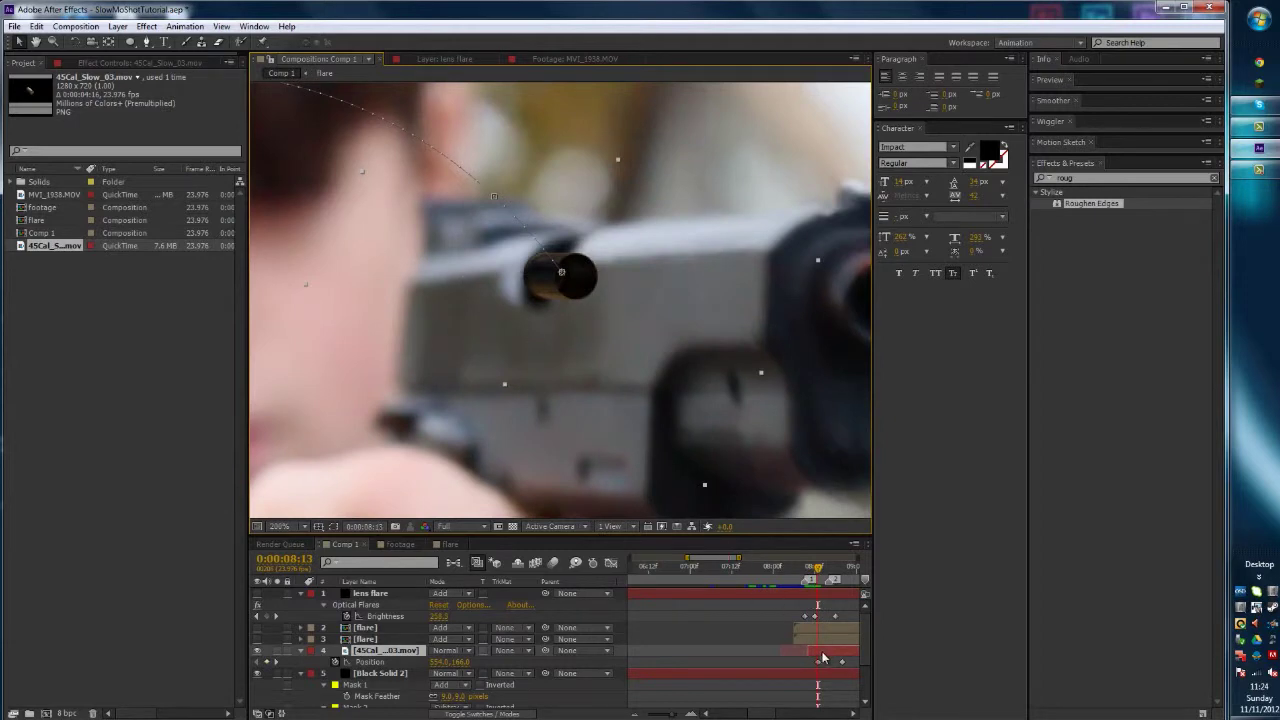
key(Page_Up)
key(Page_Up)
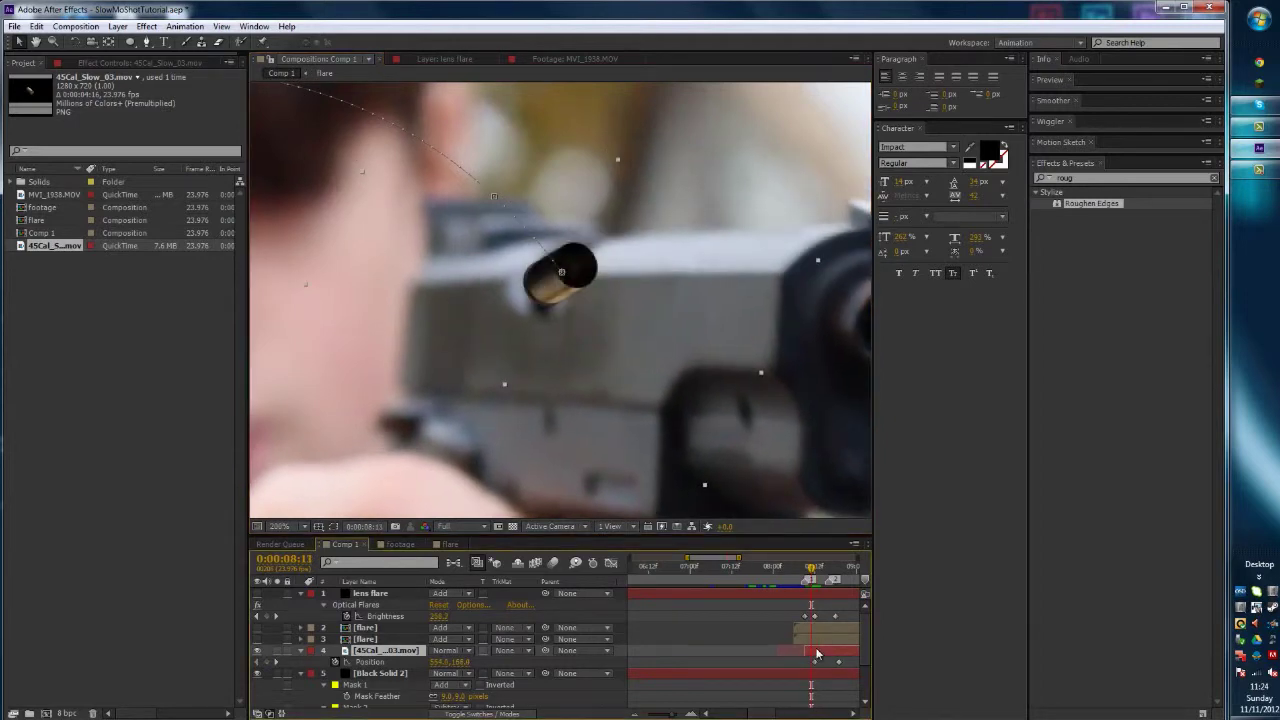
drag(824, 654, 818, 643)
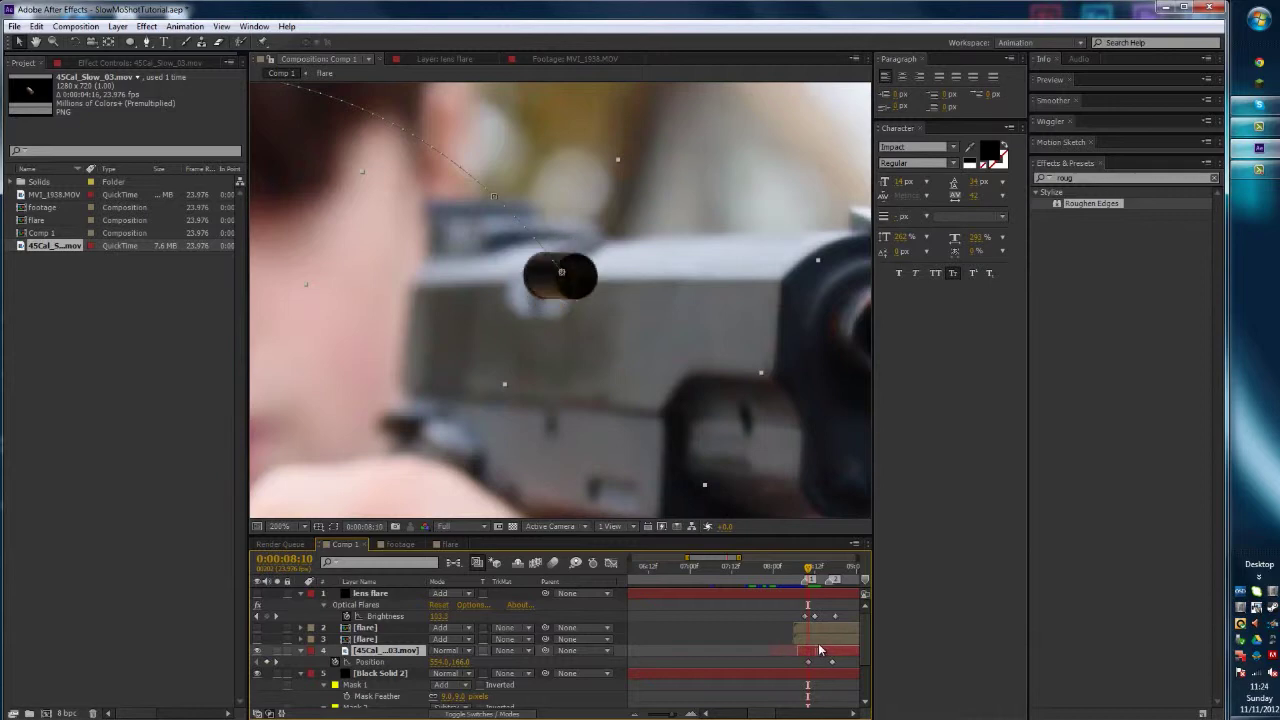
- Hide the shell layer and draw a closed Pen mask on it around the ejection port opening at 0:00:08:11
click(146, 43)
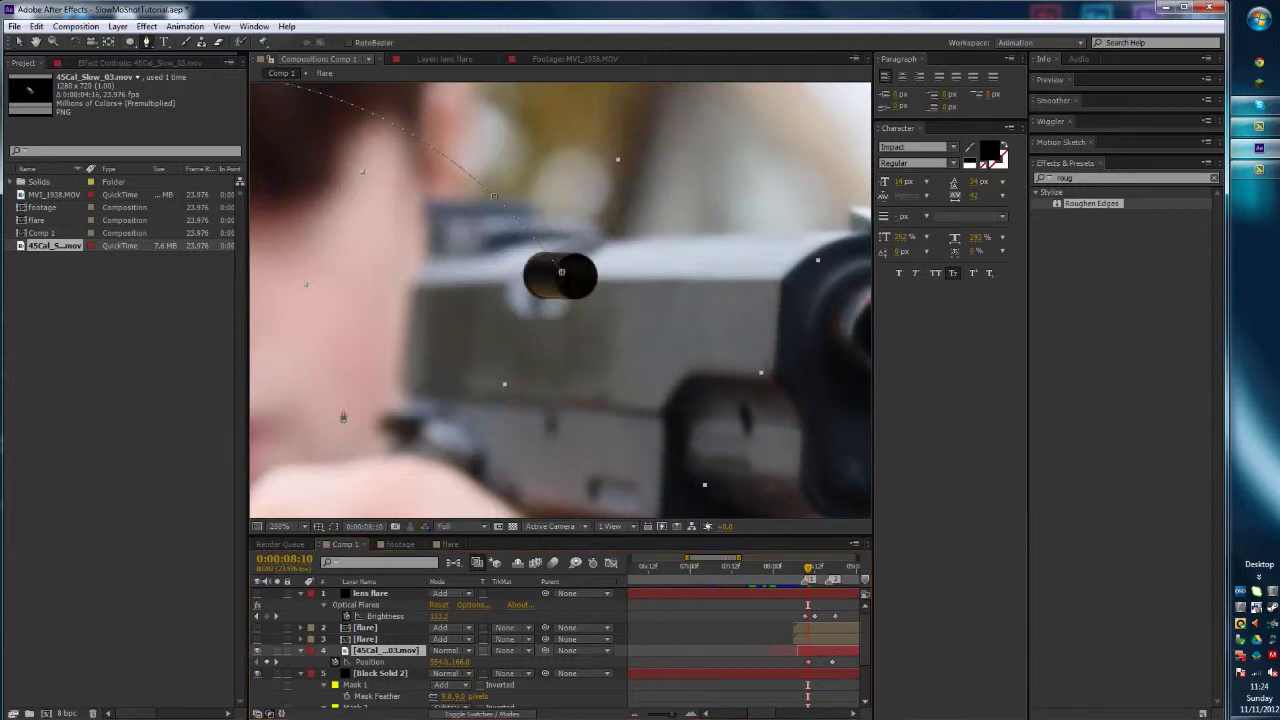
click(256, 651)
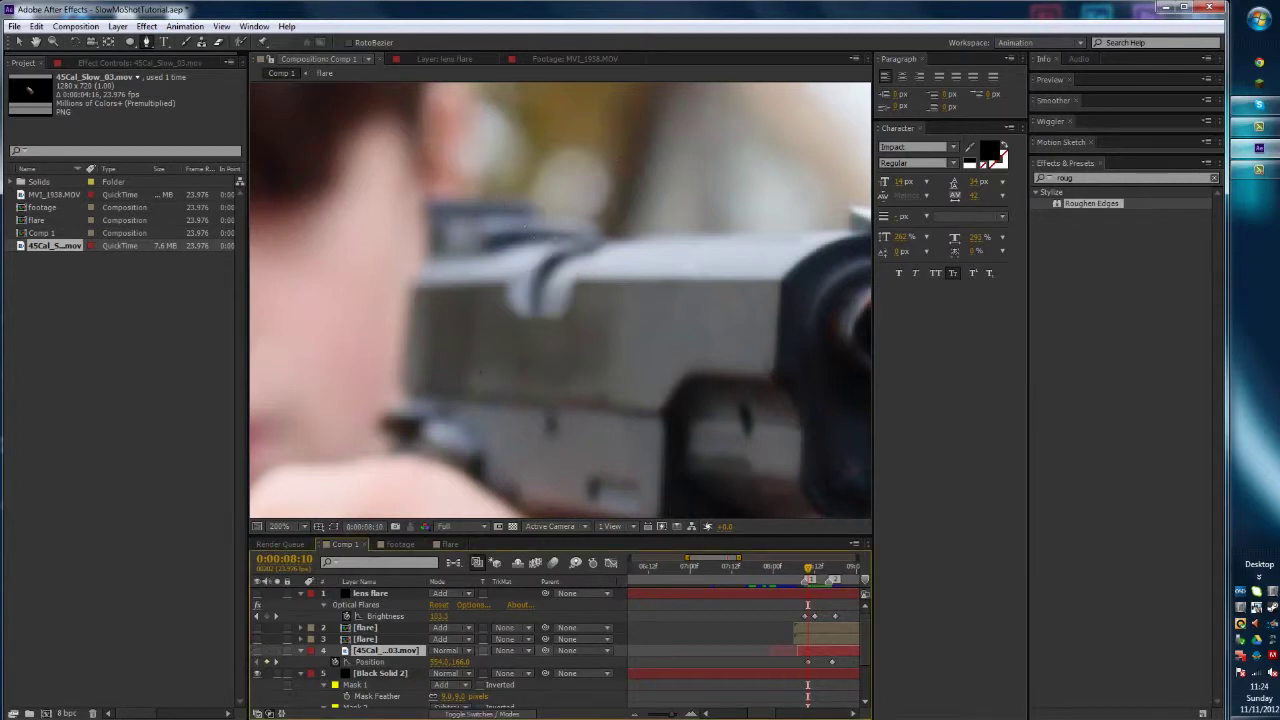
key(Page_Down)
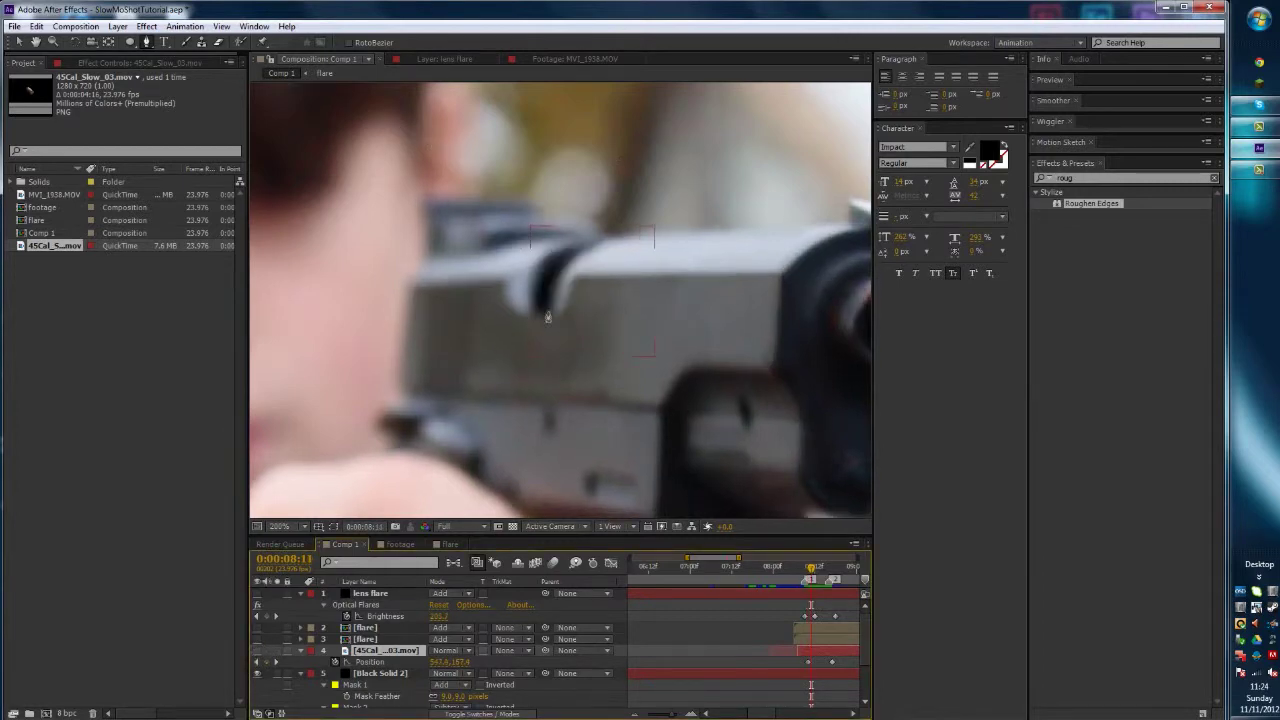
click(547, 313)
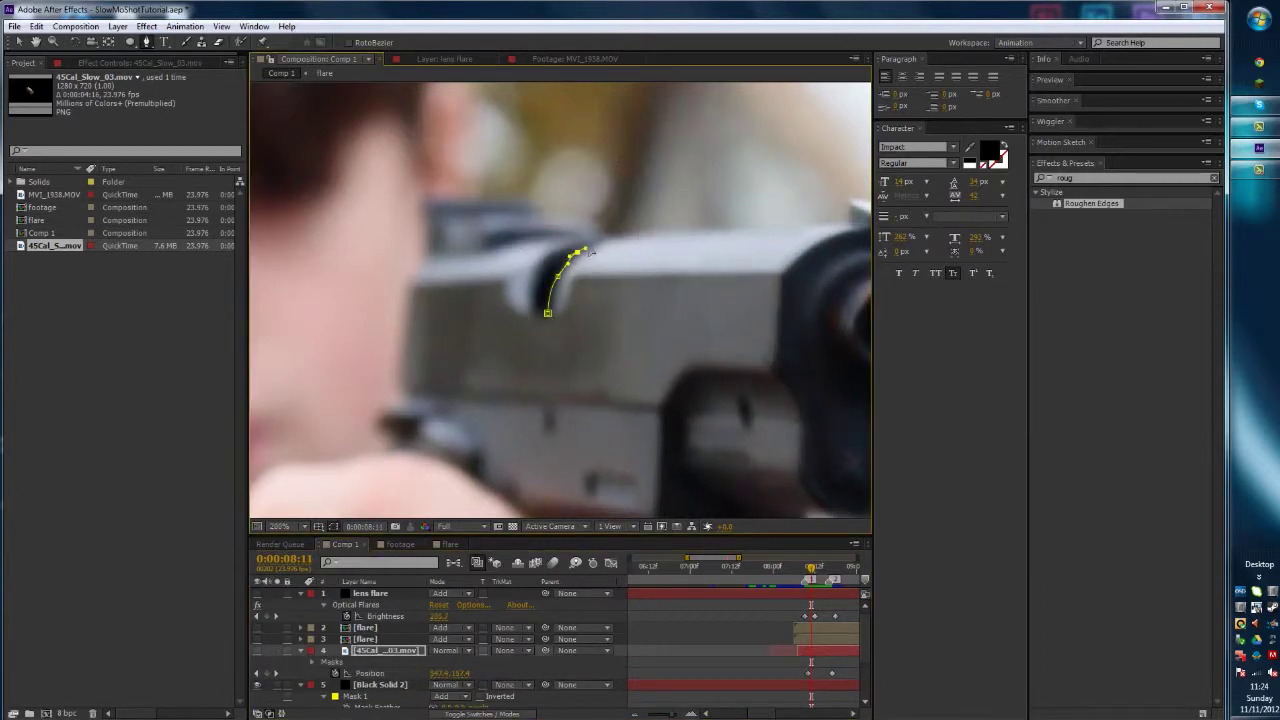
click(544, 261)
click(533, 285)
click(547, 314)
key(Page_Down)
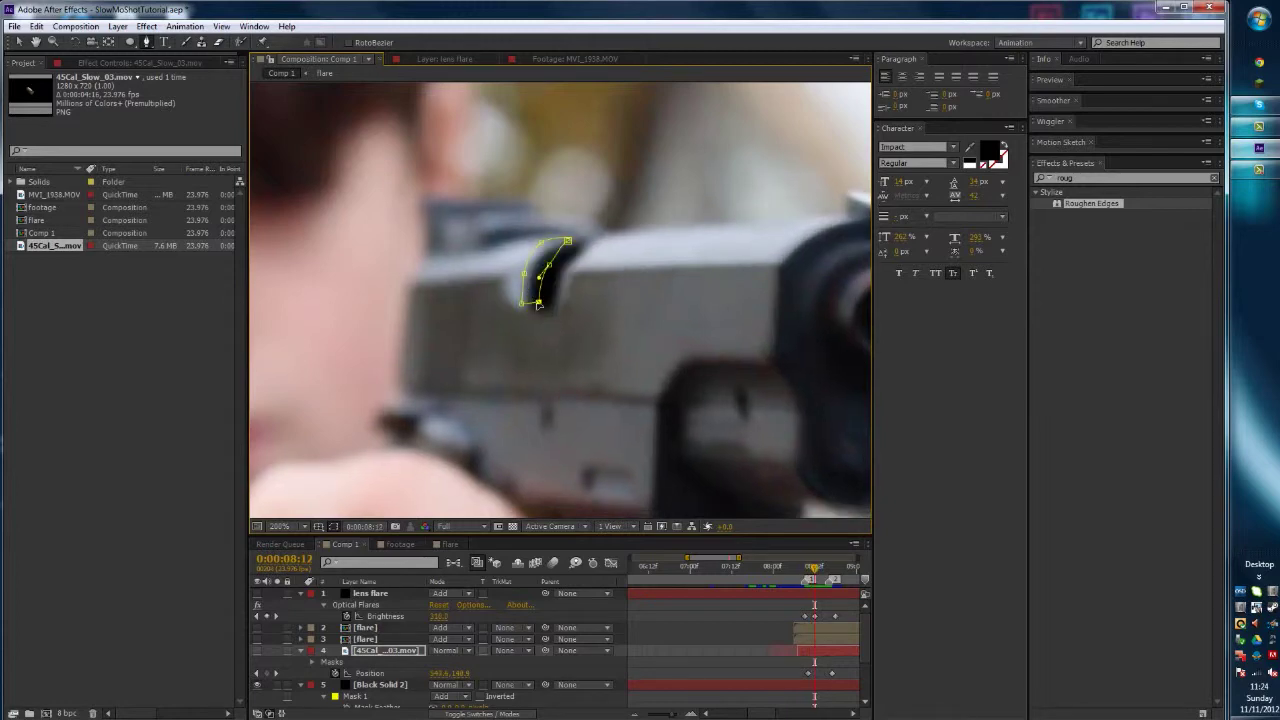
- Fit the shell mask to the ejection port opening at 0:00:08:12 and start keyframing its Mask Path there
key(v)
mouse_move(543, 305)
mouse_down()
mouse_move(563, 262)
mouse_move(590, 246)
mouse_move(547, 247)
mouse_move(528, 305)
mouse_up()
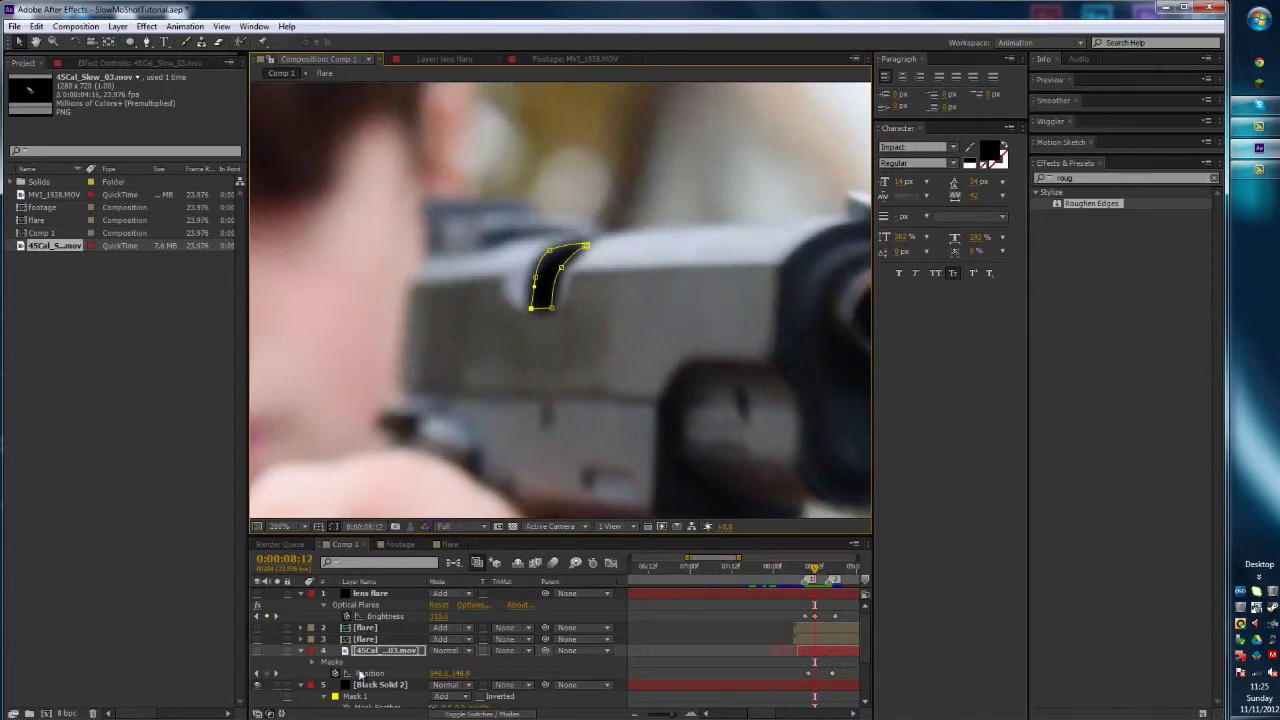
click(312, 662)
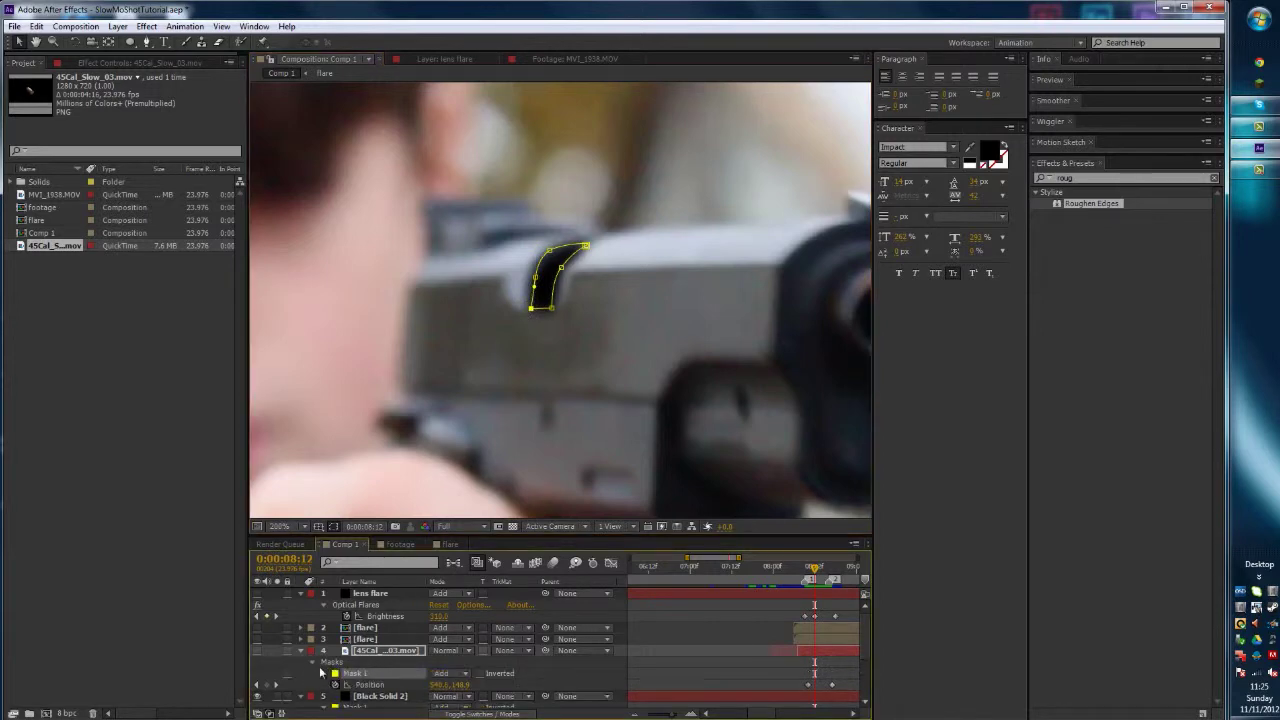
click(324, 673)
scroll(333, 677, down, 1)
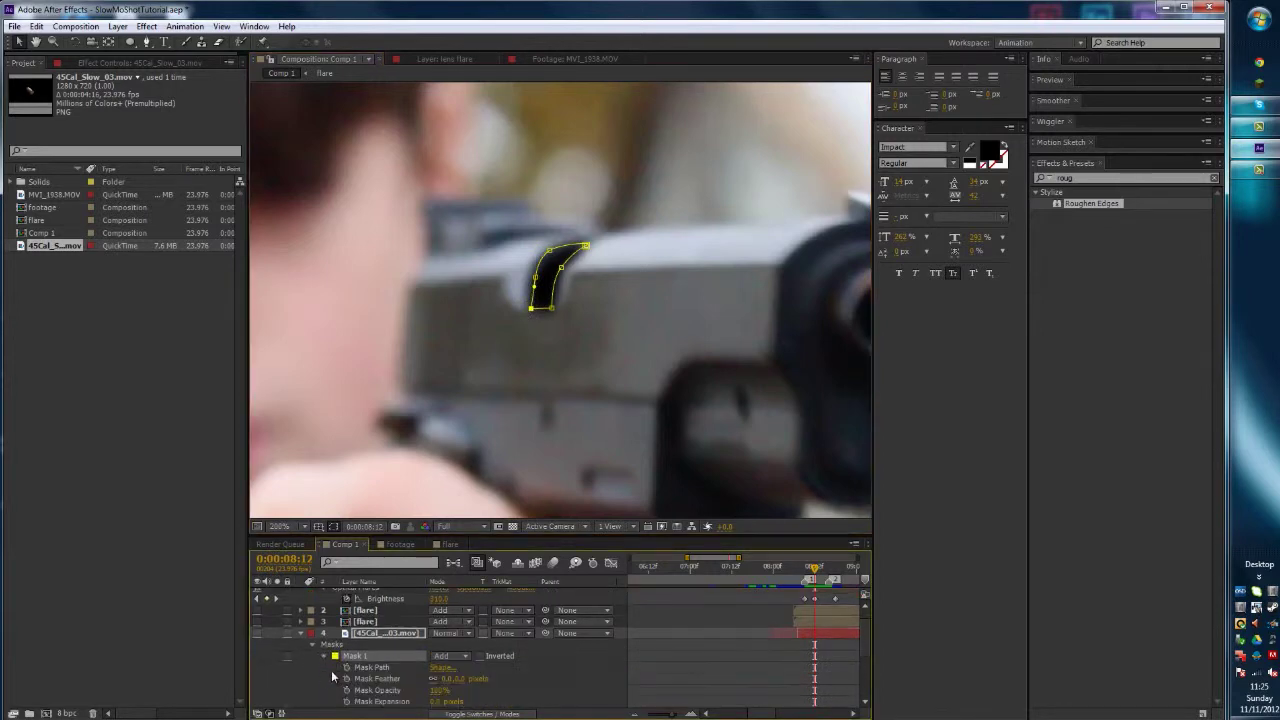
click(347, 668)
- Keyframe the mask to follow the ejection port opening at 0:00:08:11 and 0:00:08:13
key(Page_Up)
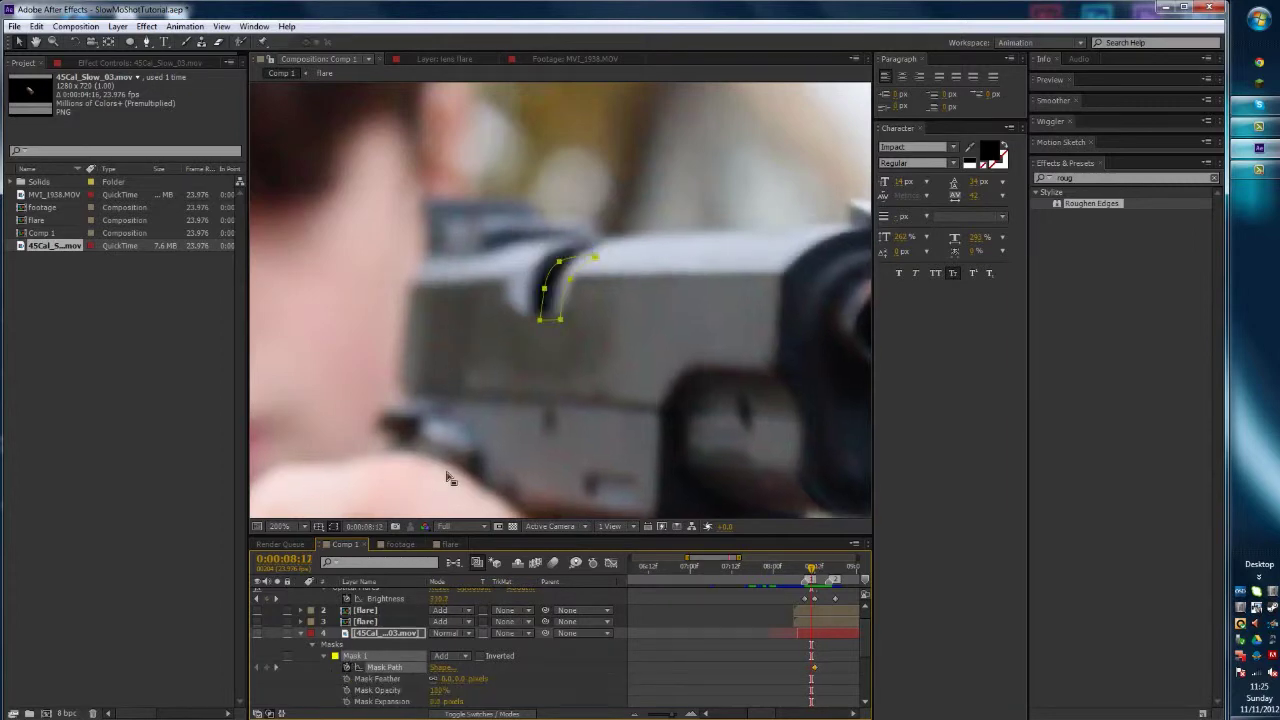
drag(545, 324, 541, 282)
click(515, 279)
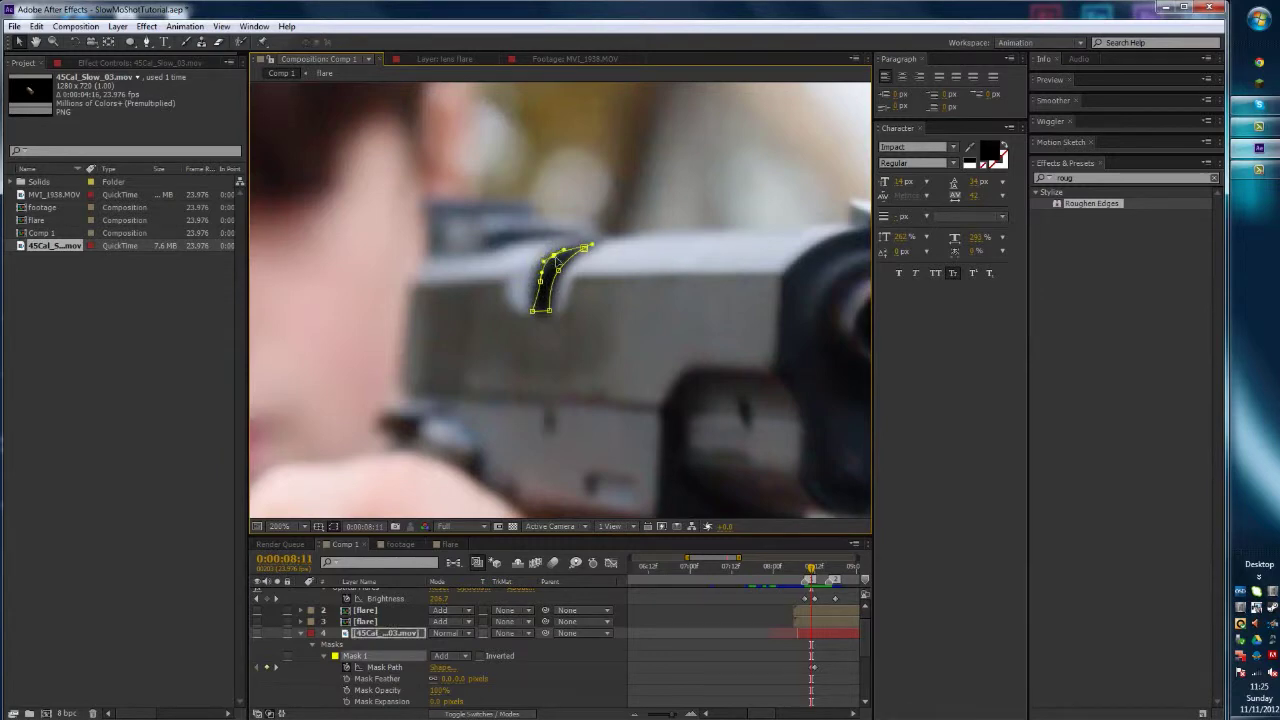
key(Page_Down)
key(Page_Down)
drag(560, 309, 531, 272)
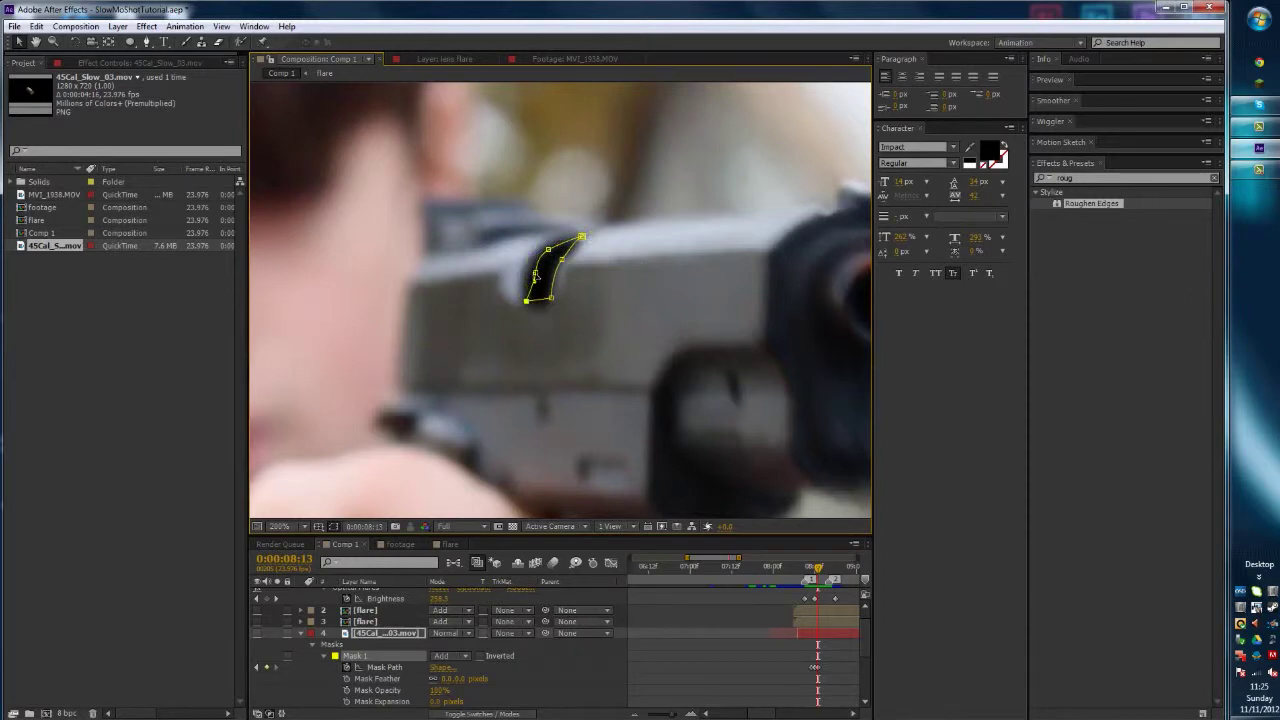
- Fit the mask to the ejection port opening at 0:00:08:14 and 0:00:08:15, comparing it with the neighbouring frames
key(Page_Down)
key(Page_Down)
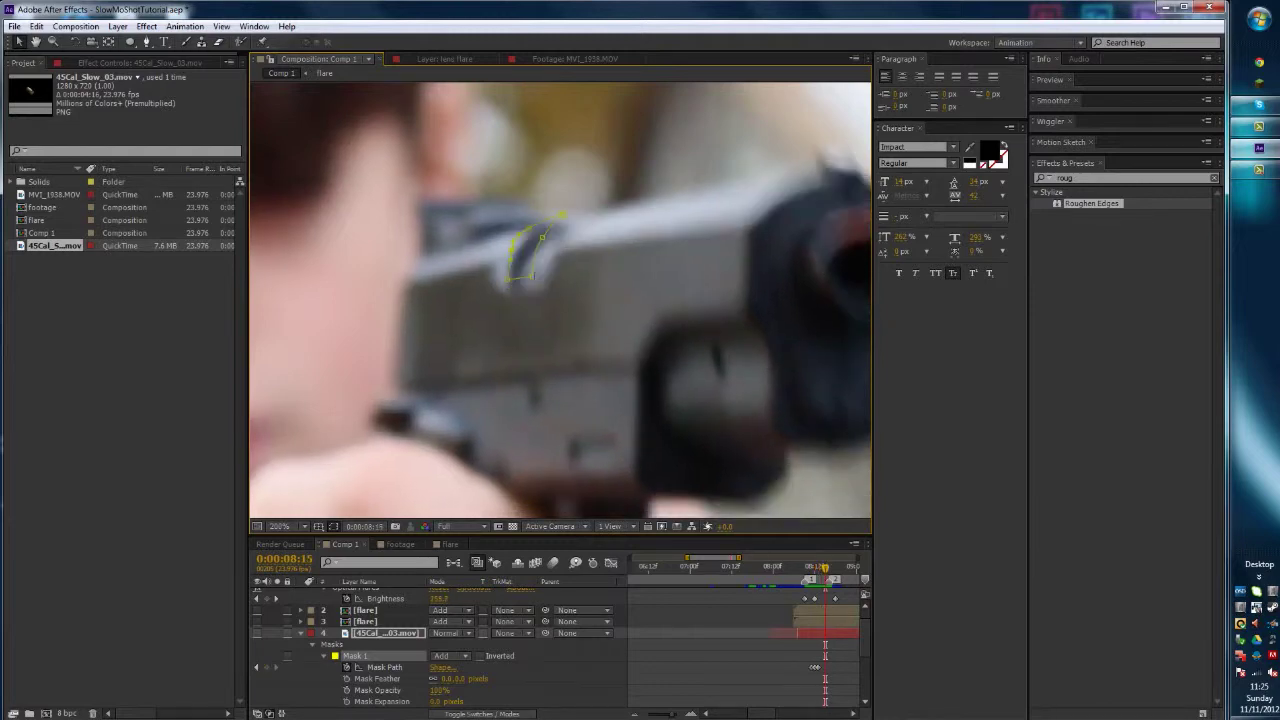
key(Page_Up)
key(Page_Up)
key(Page_Down)
key(Page_Down)
key(Page_Down)
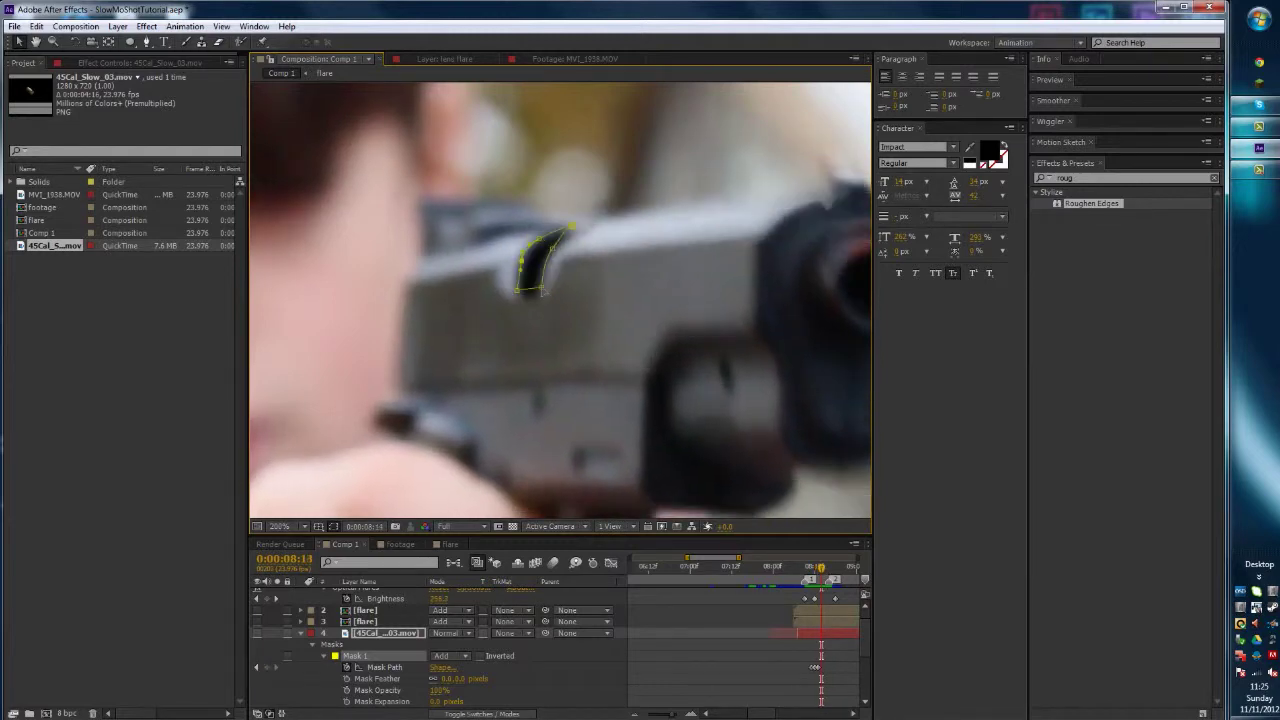
key(Page_Up)
key(Page_Up)
key(Page_Up)
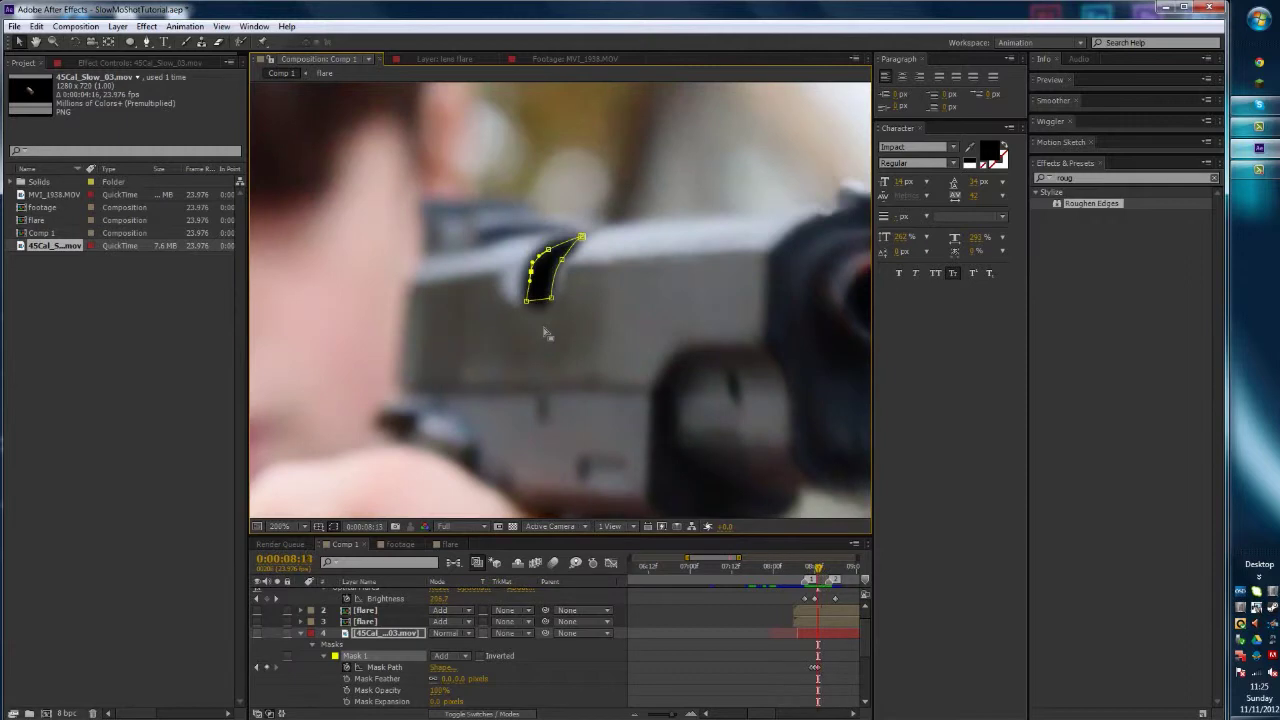
key(Page_Down)
key(Page_Down)
key(Page_Up)
key(Page_Up)
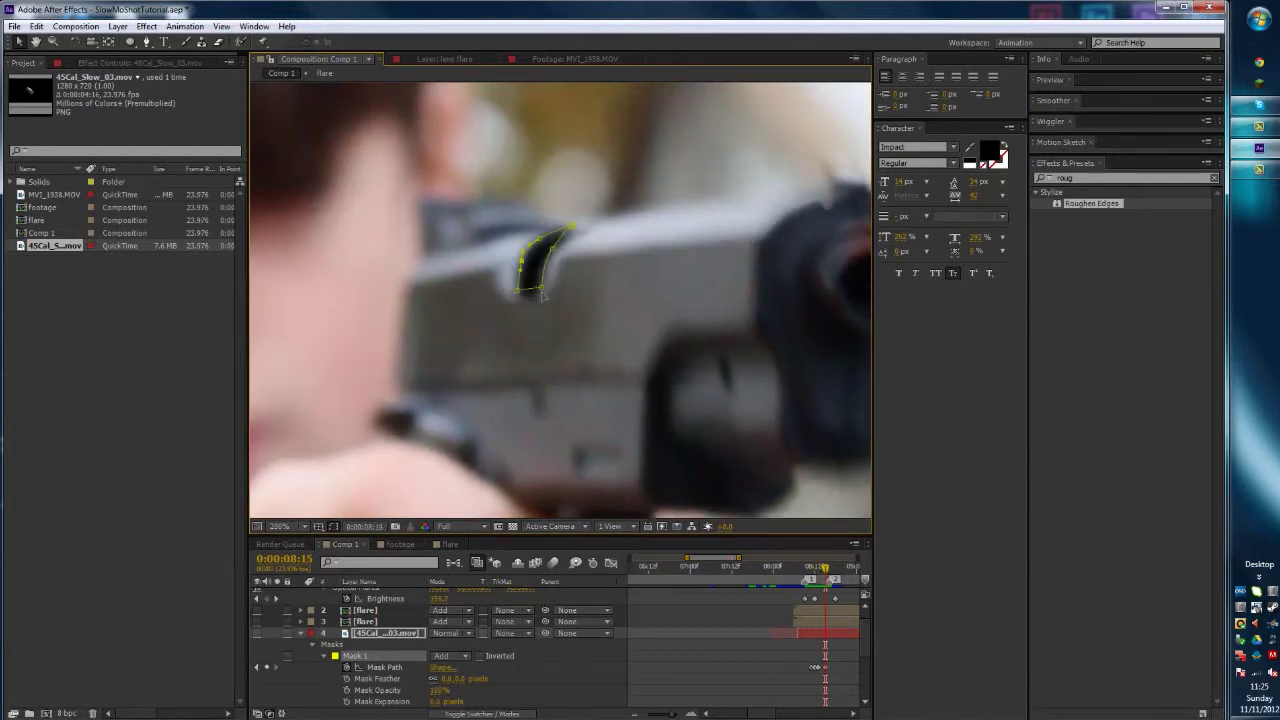
- Expand the mask far beyond the pistol slide at 0:00:08:14 by pulling its points outward so the whole casing fits inside
key(Page_Down)
drag(545, 292, 662, 512)
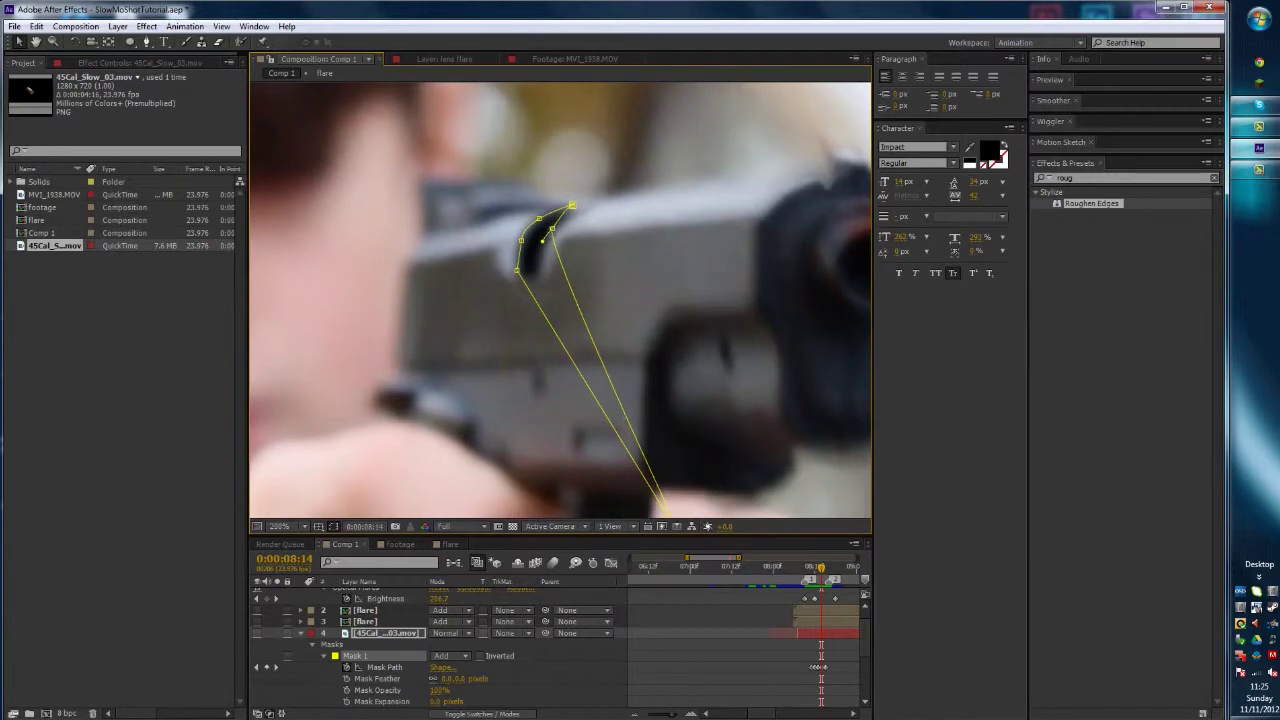
drag(552, 229, 806, 274)
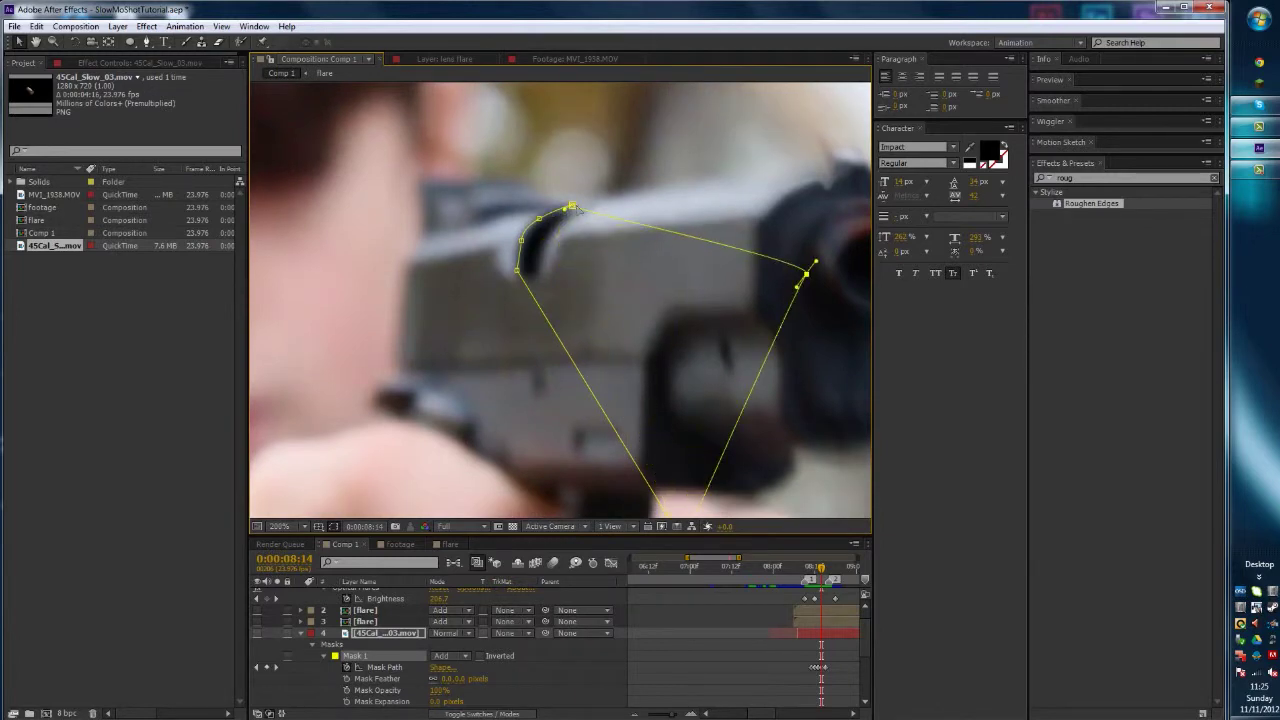
drag(572, 207, 598, 60)
drag(541, 241, 304, 111)
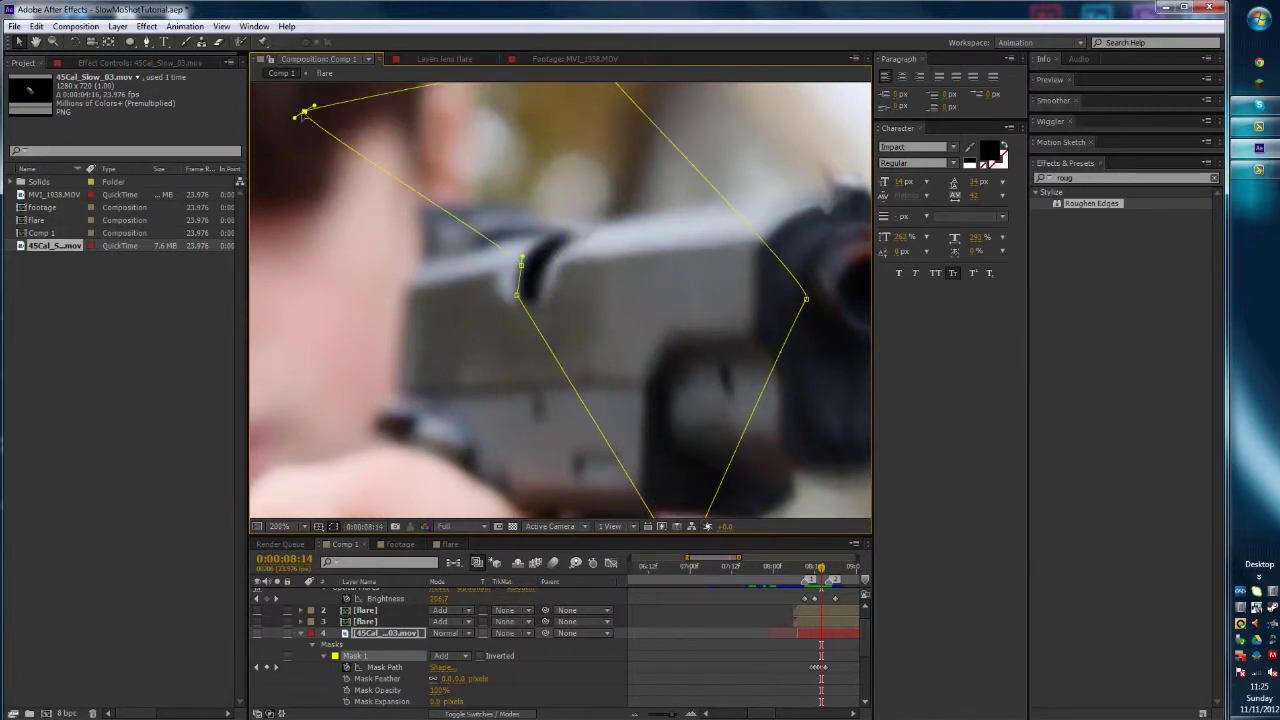
drag(522, 265, 345, 313)
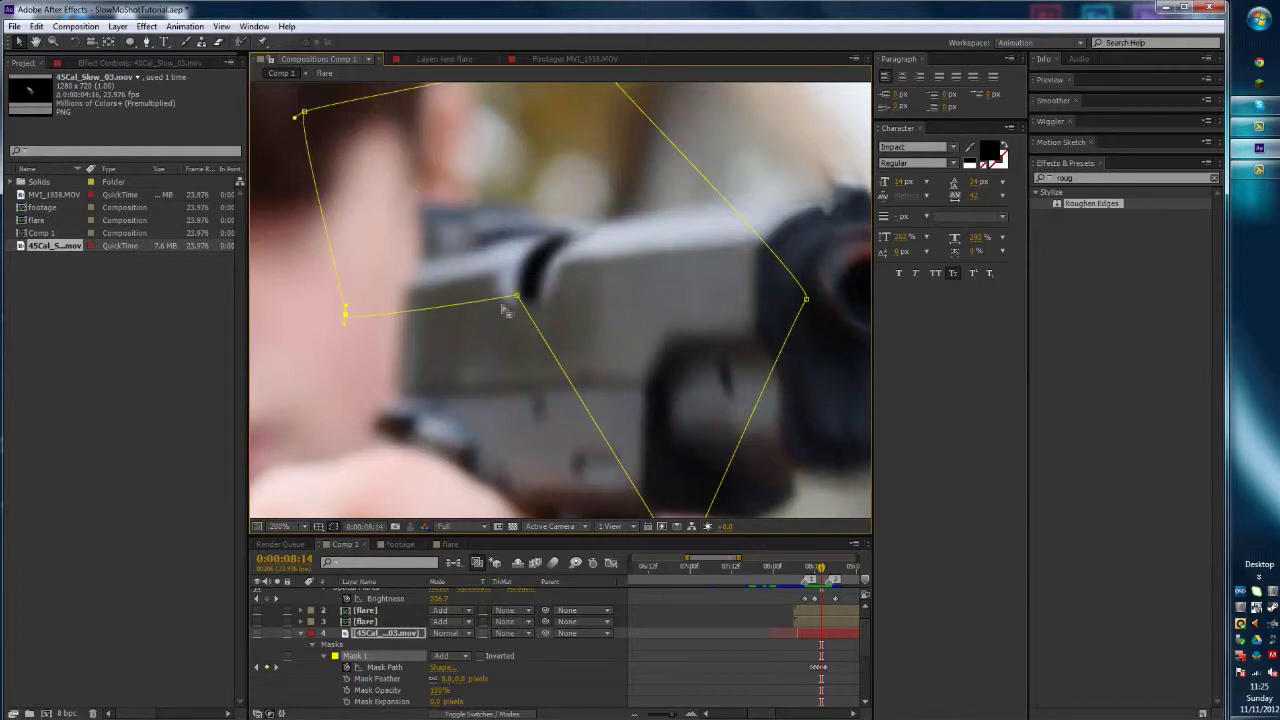
drag(516, 300, 461, 426)
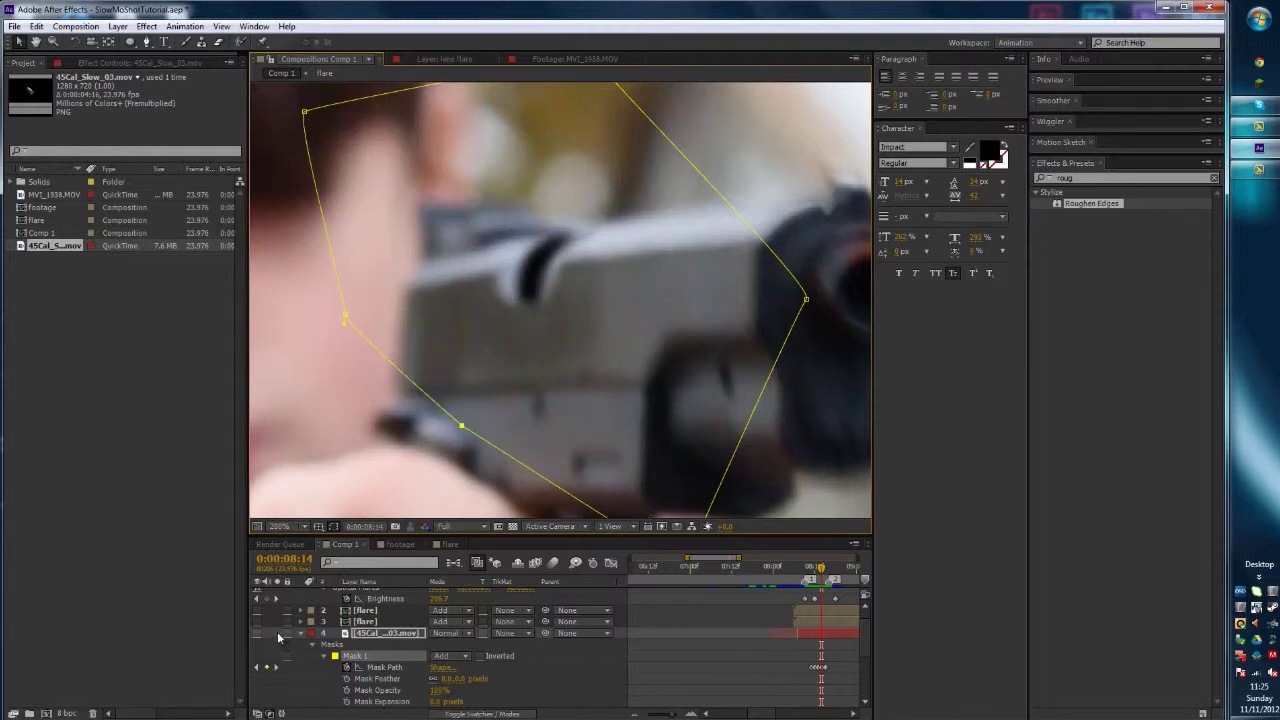
- Make the shell layer visible again and move the whole mask off the casing at 0:00:08:10
key(Page_Up)
key(Page_Up)
key(Page_Up)
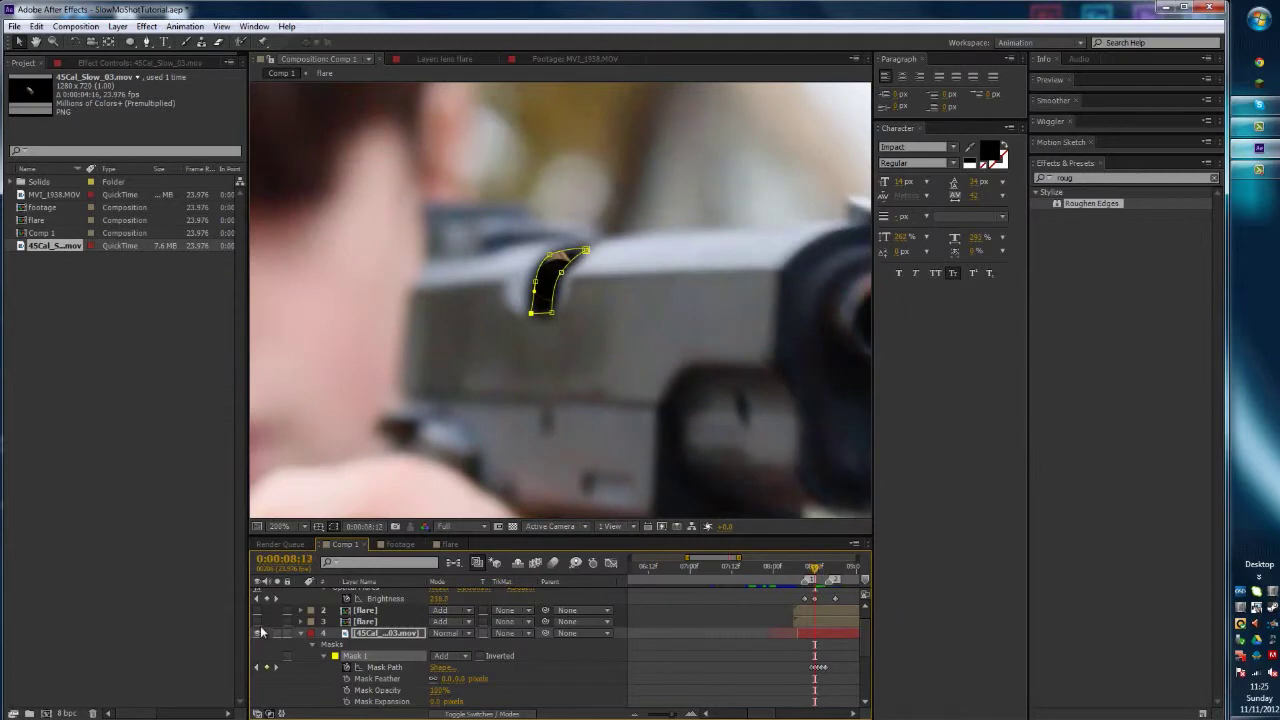
key(Page_Up)
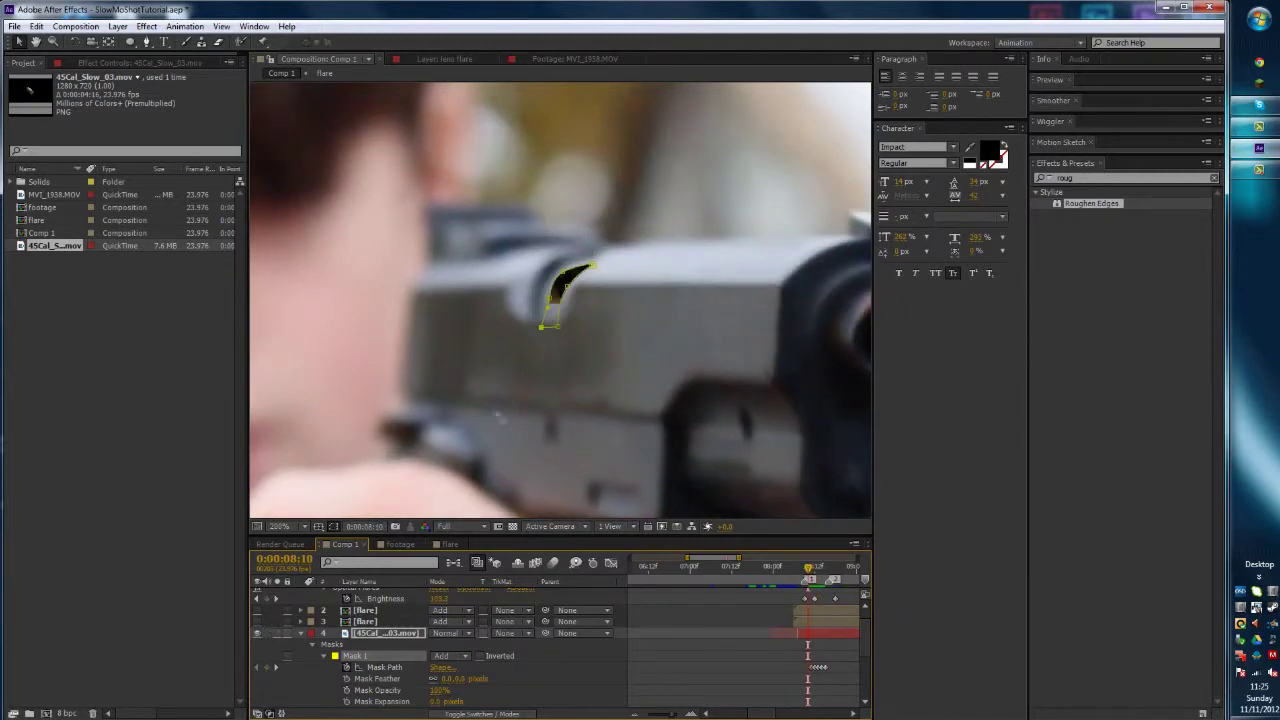
double_click(543, 328)
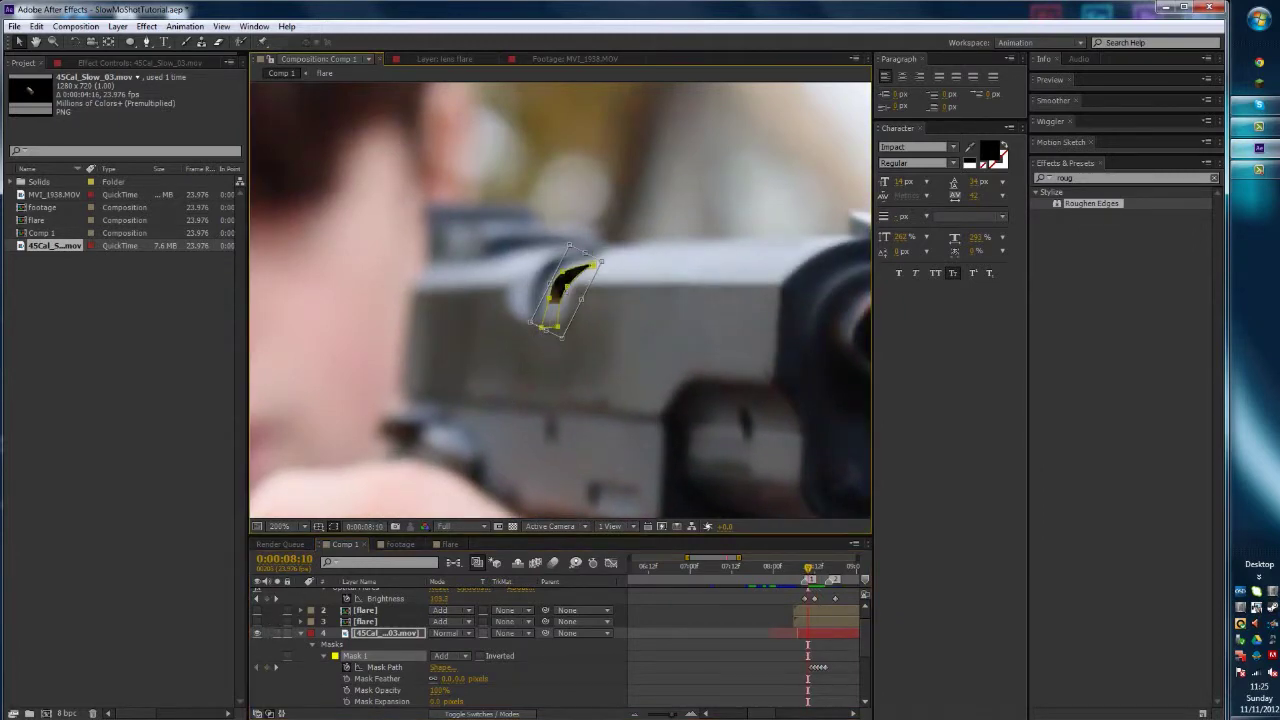
drag(566, 291, 555, 282)
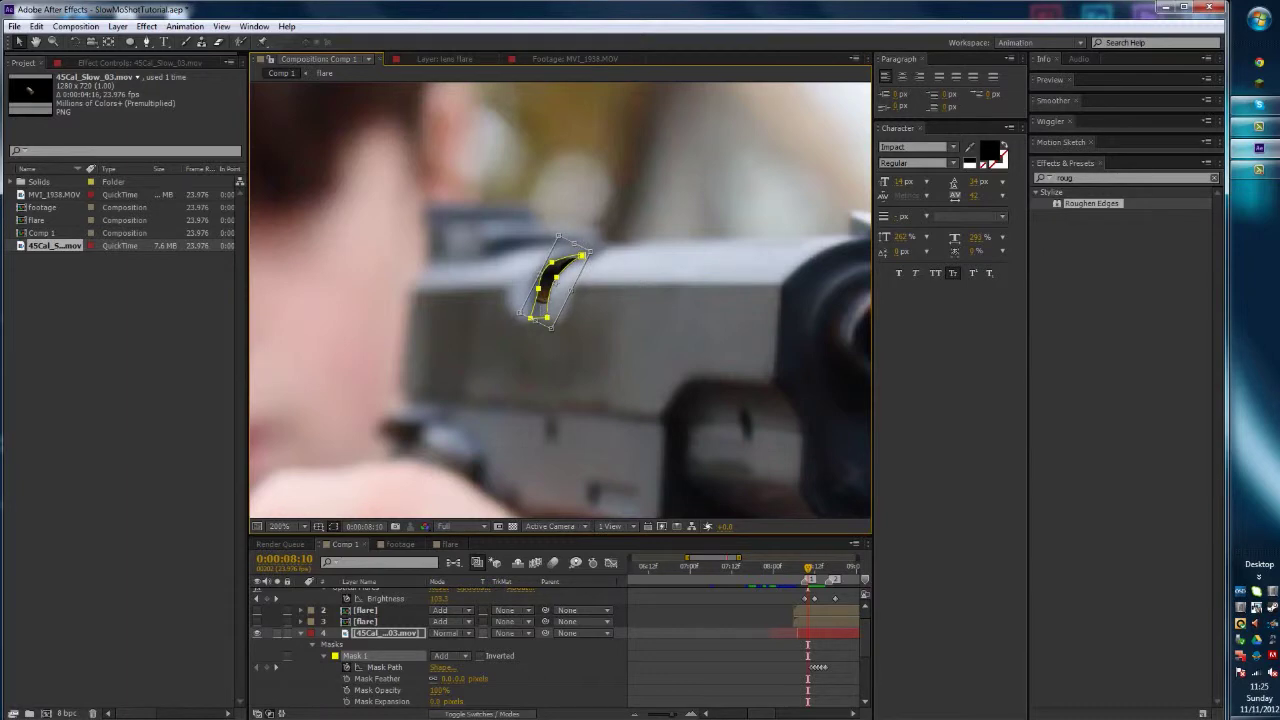
key(Right)
key(Right)
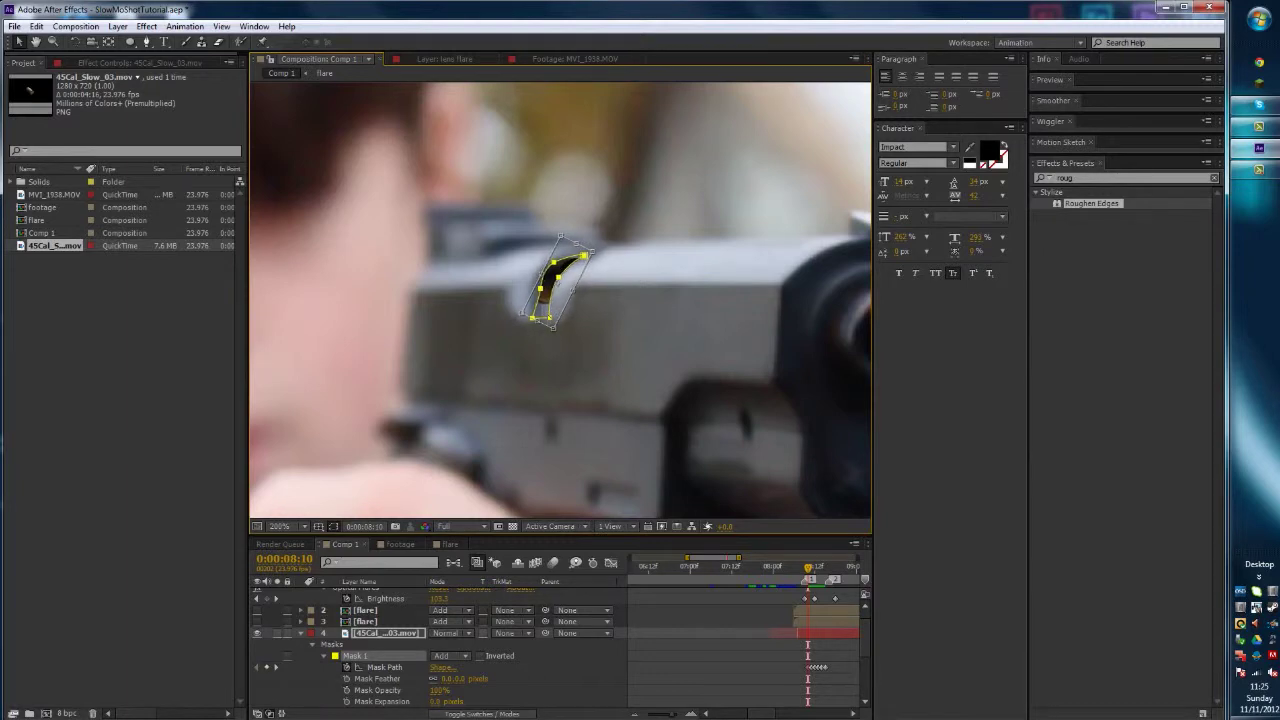
drag(556, 283, 489, 213)
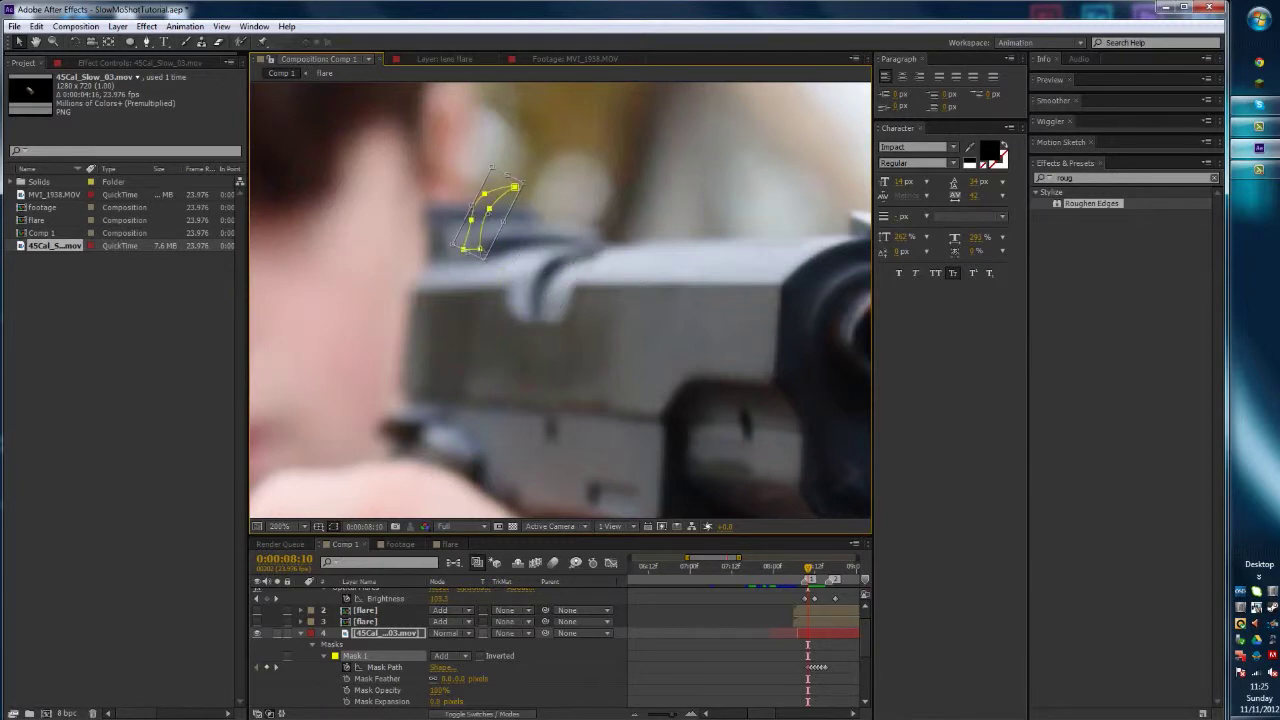
- Check the mask on the following frames and delete its Mask Path keyframe at 0:00:08:15
key(Page_Down)
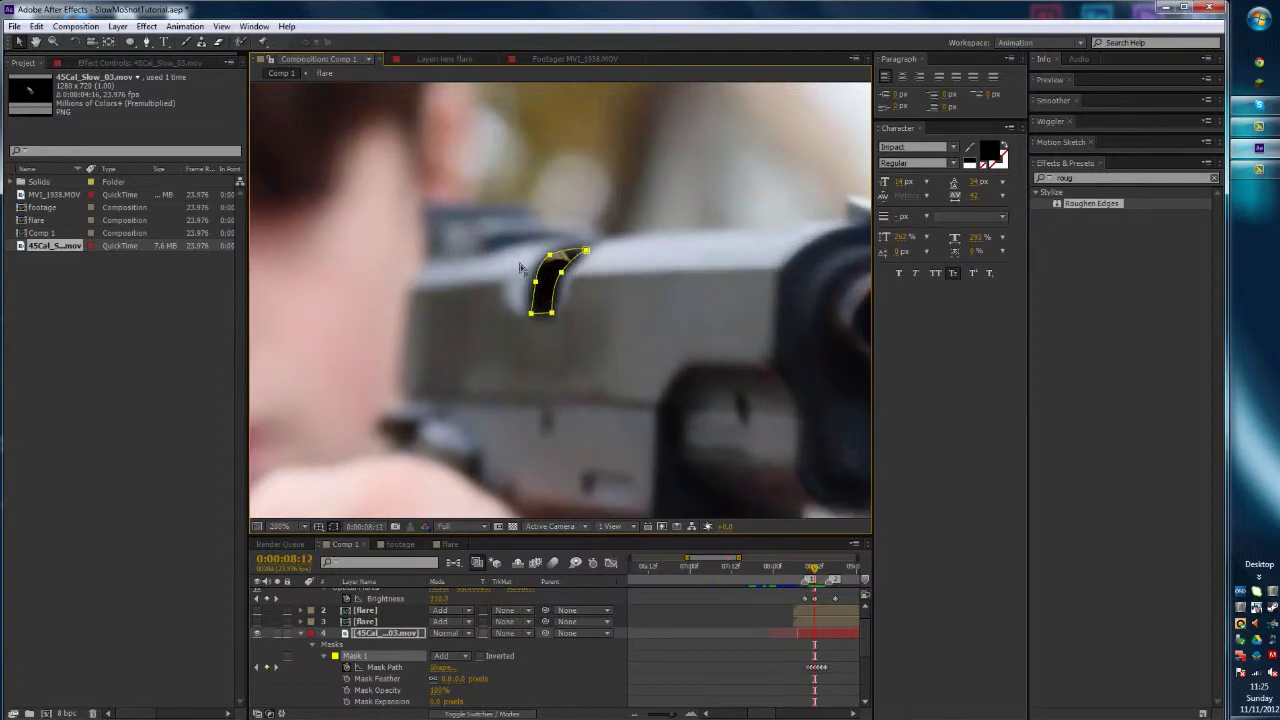
key(Page_Down)
key(Page_Down)
key(Page_Down)
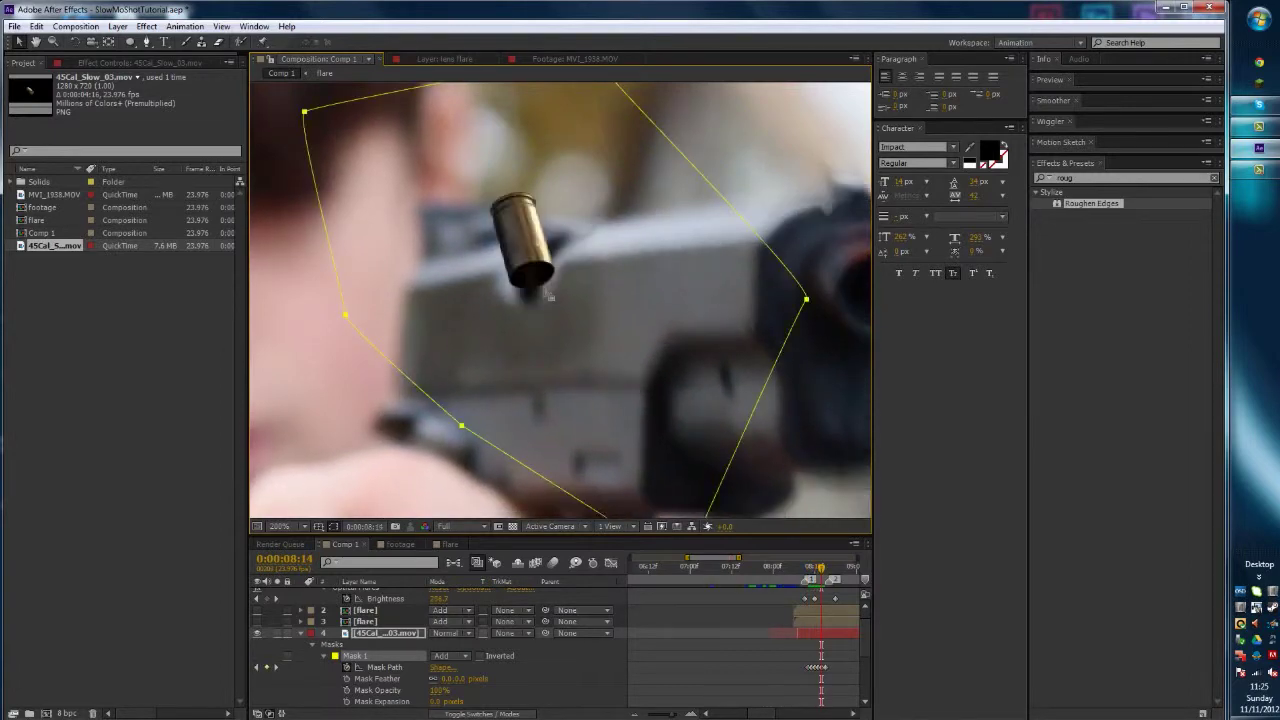
key(Page_Down)
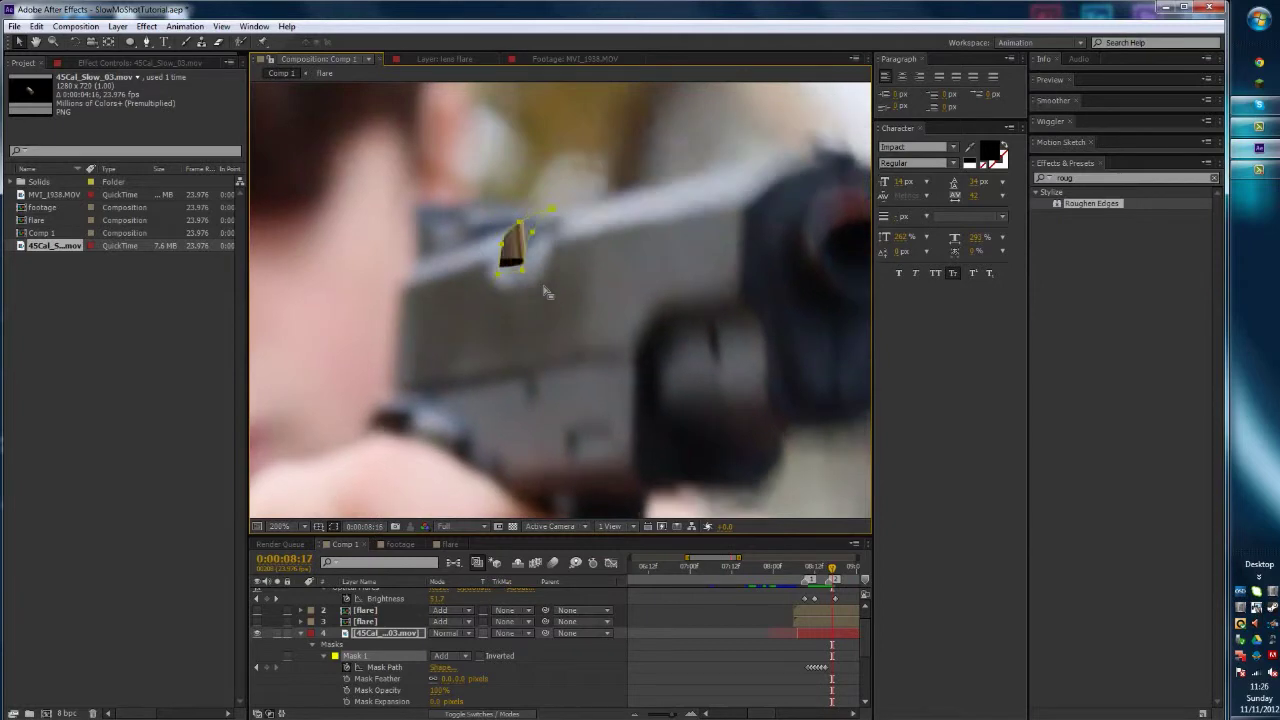
key(Page_Down)
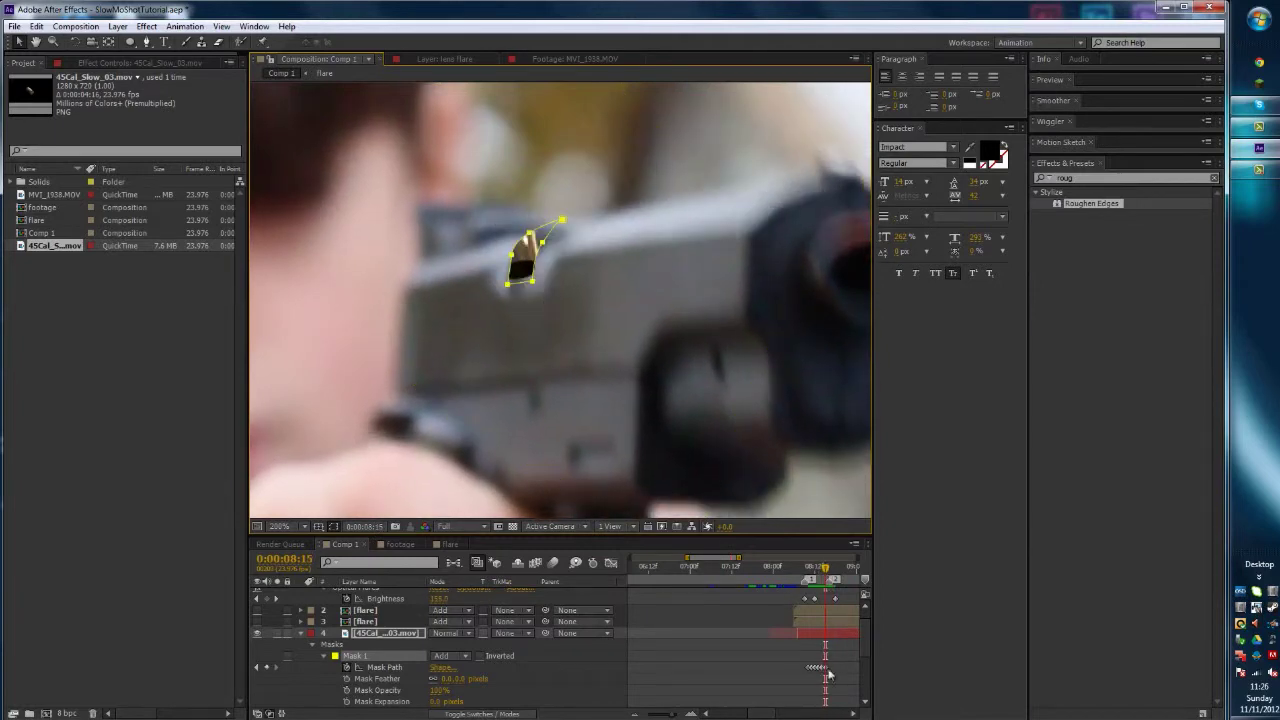
click(825, 667)
key(Delete)
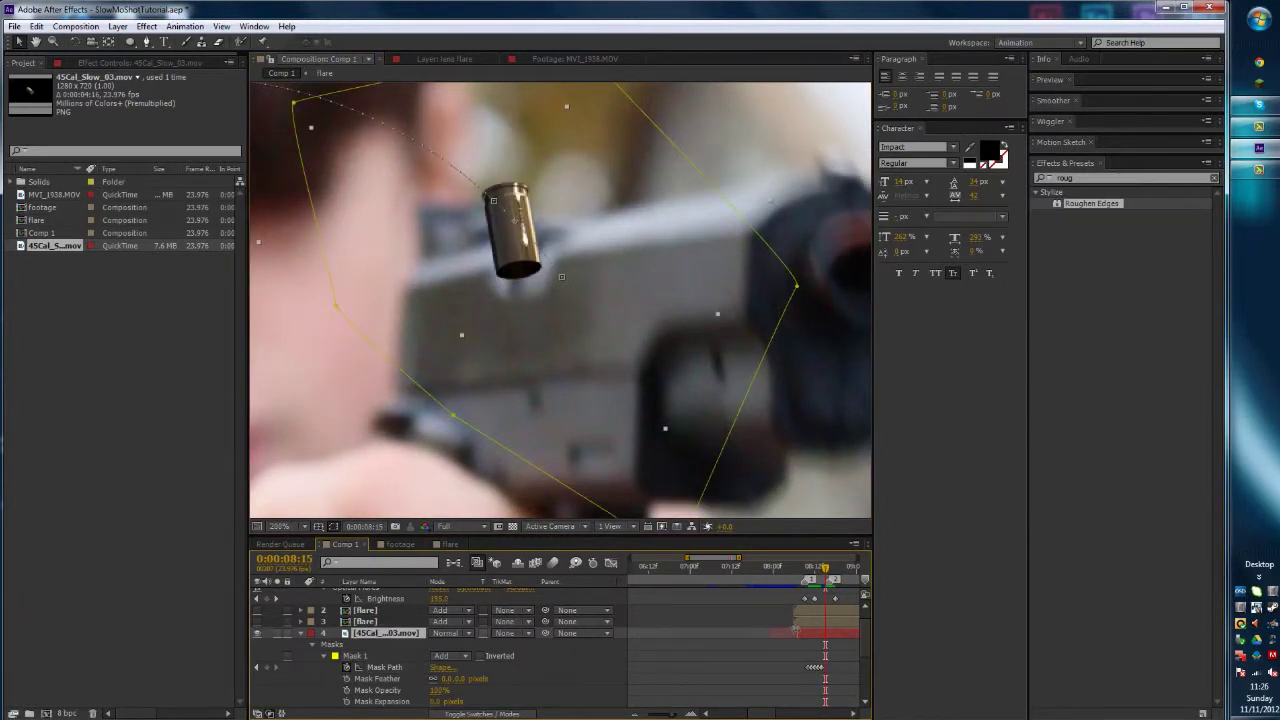
- Return to 0:00:08:10 and preview the masked casing leaving the ejection port
key(Page_Up)
key(Page_Up)
key(Page_Up)
key(Page_Up)
key(Page_Up)
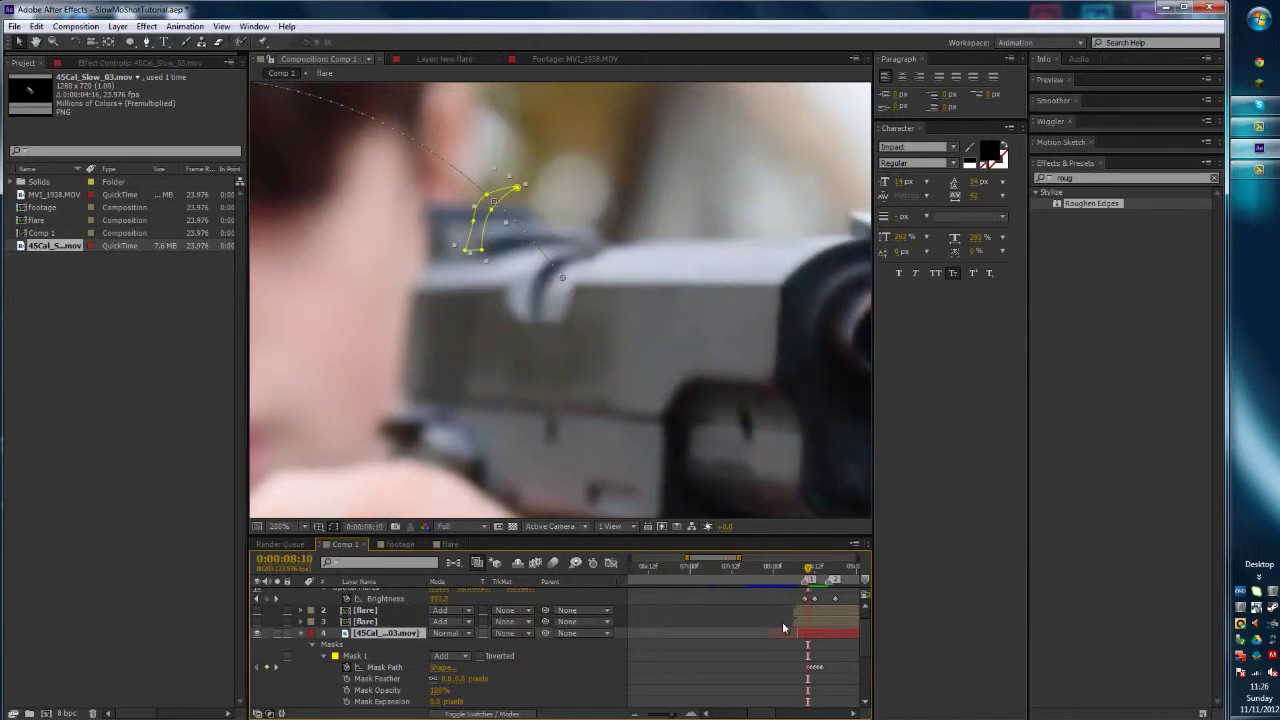
key(ctrl+shift+h)
drag(798, 568, 698, 568)
key(space)
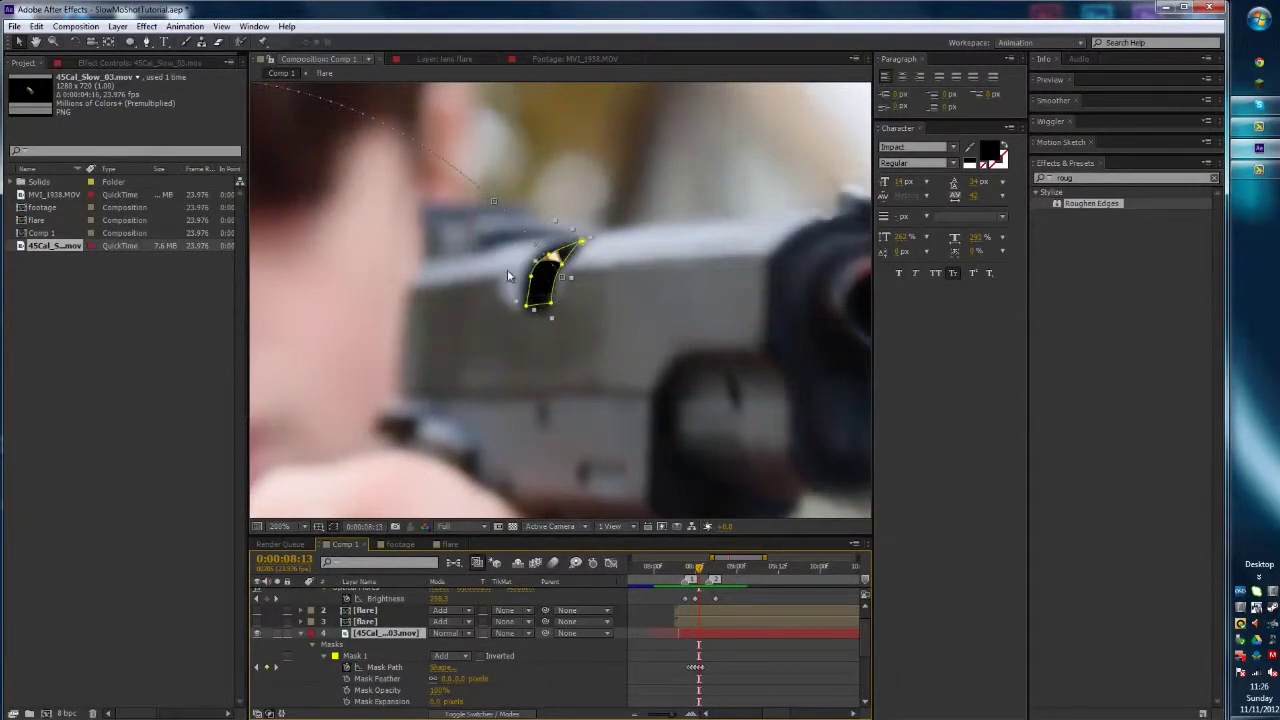
- Enlarge the mask around the emerging casing at 0:00:08:13, keeping its front edge along the ejection port
click(652, 235)
drag(530, 276, 499, 181)
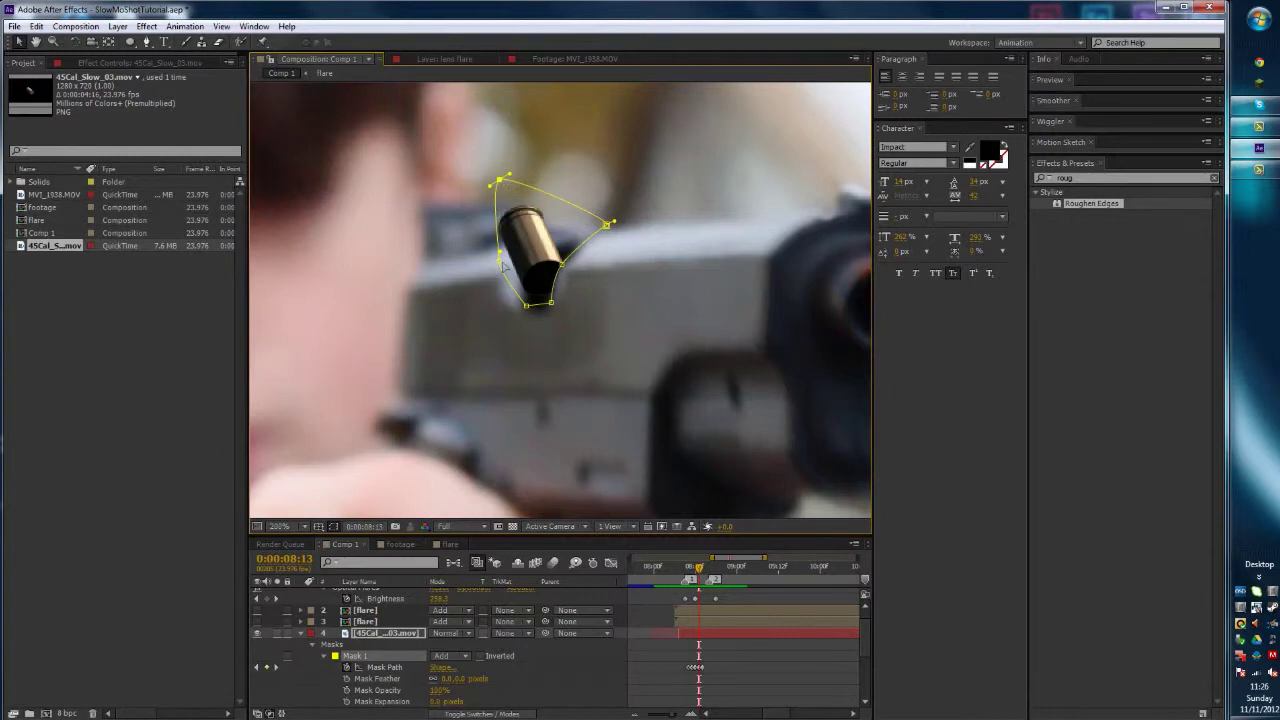
drag(499, 263, 462, 276)
mouse_move(552, 303)
mouse_down()
mouse_move(575, 315)
mouse_move(576, 274)
mouse_move(558, 278)
mouse_move(557, 312)
mouse_move(545, 310)
mouse_up()
drag(566, 266, 572, 252)
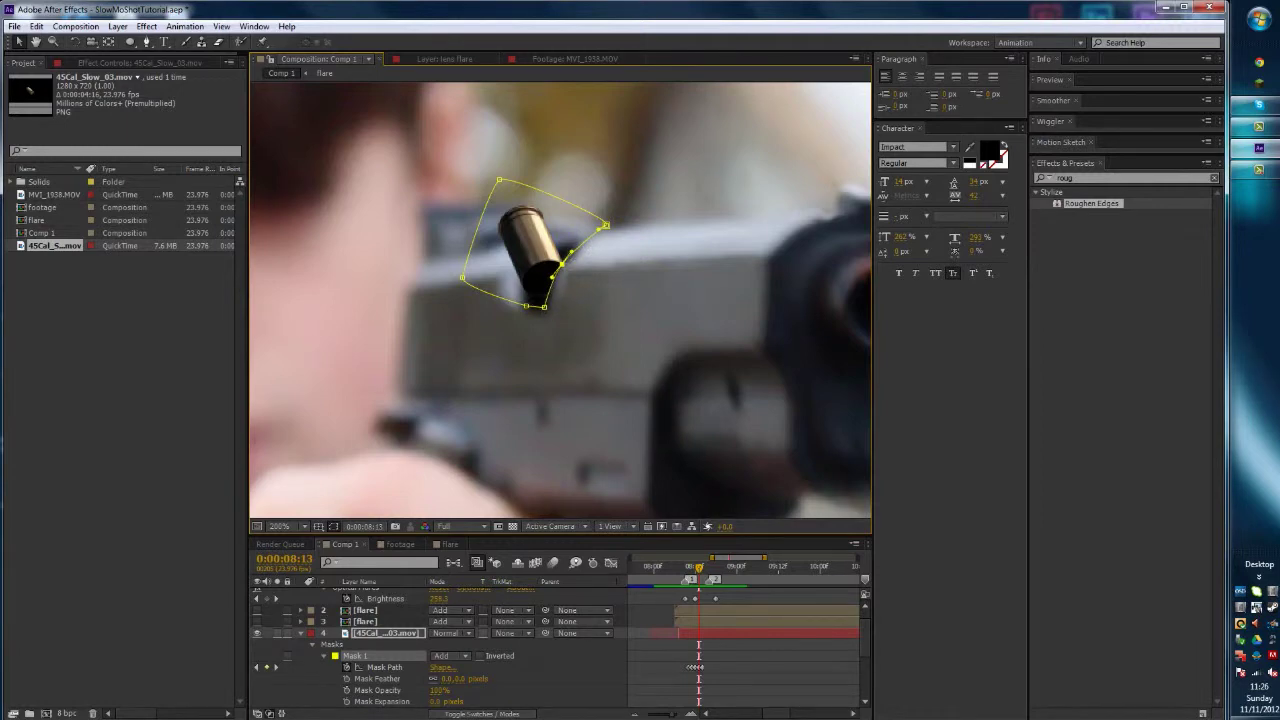
- Compare the neighbouring frames and extend the mask's rear points at 0:00:08:12 to uncover the casing above the port
key(Page_Down)
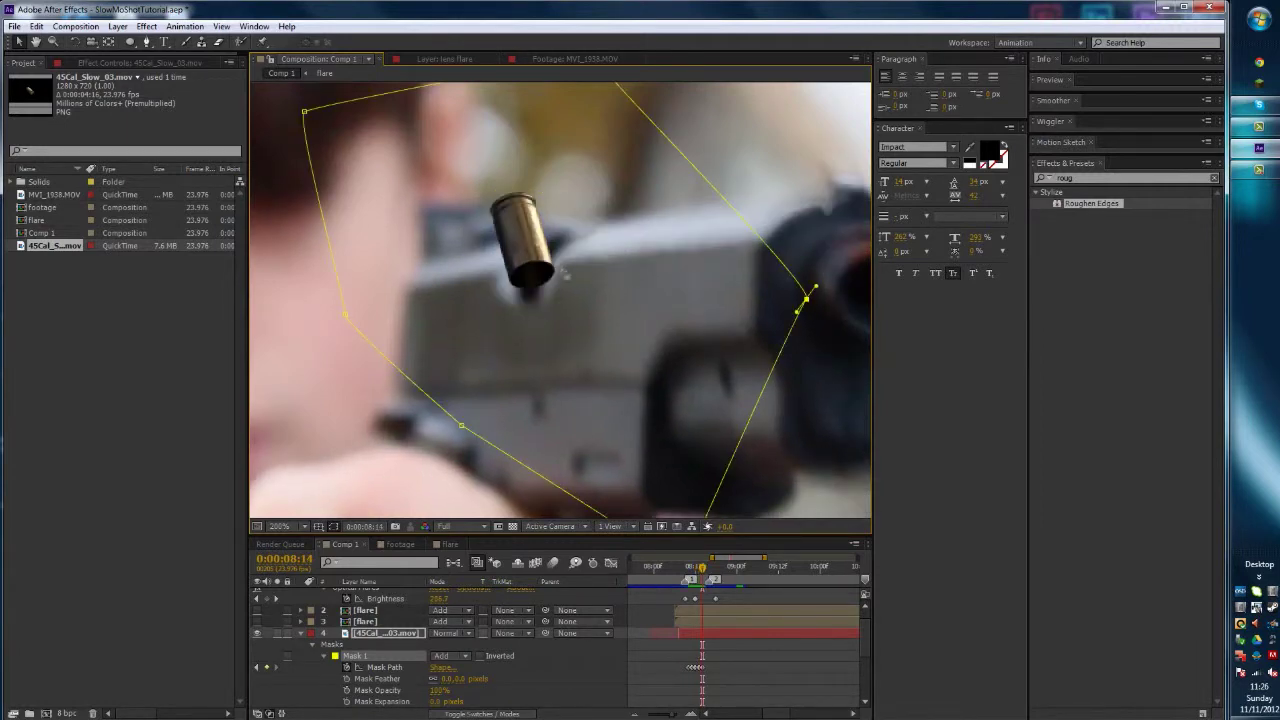
key(Page_Up)
key(Page_Up)
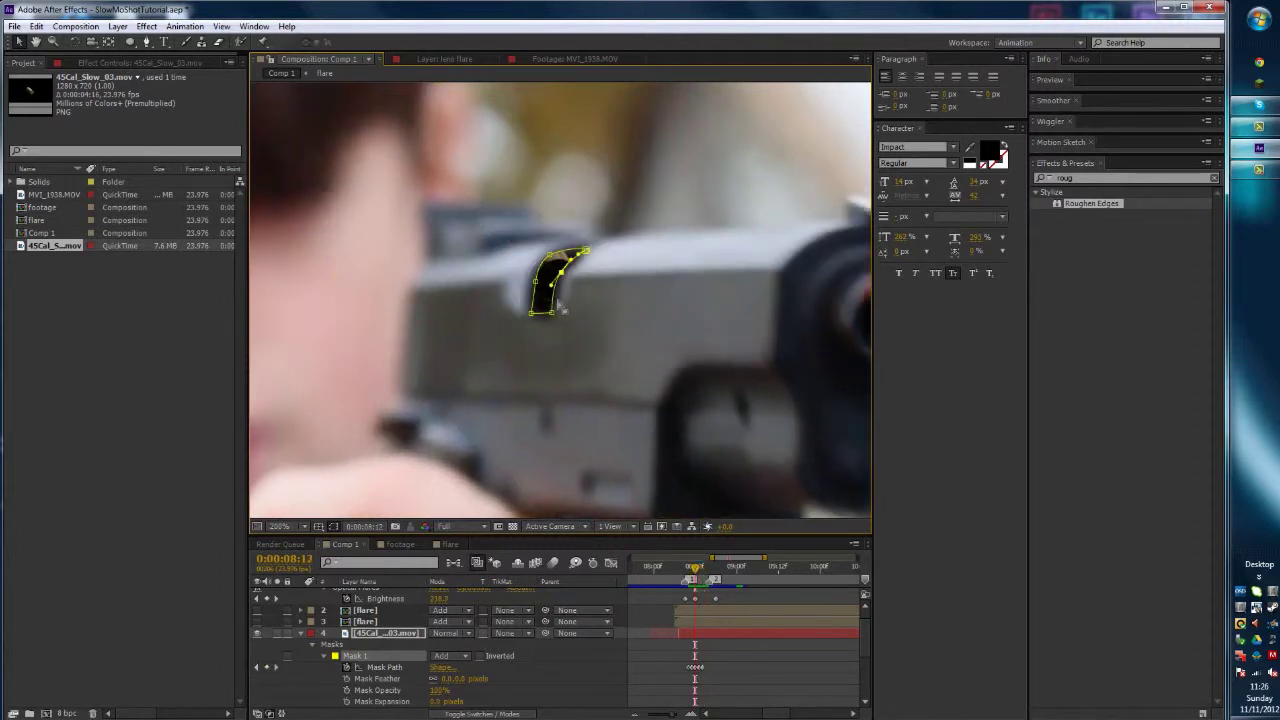
key(Page_Down)
key(Page_Up)
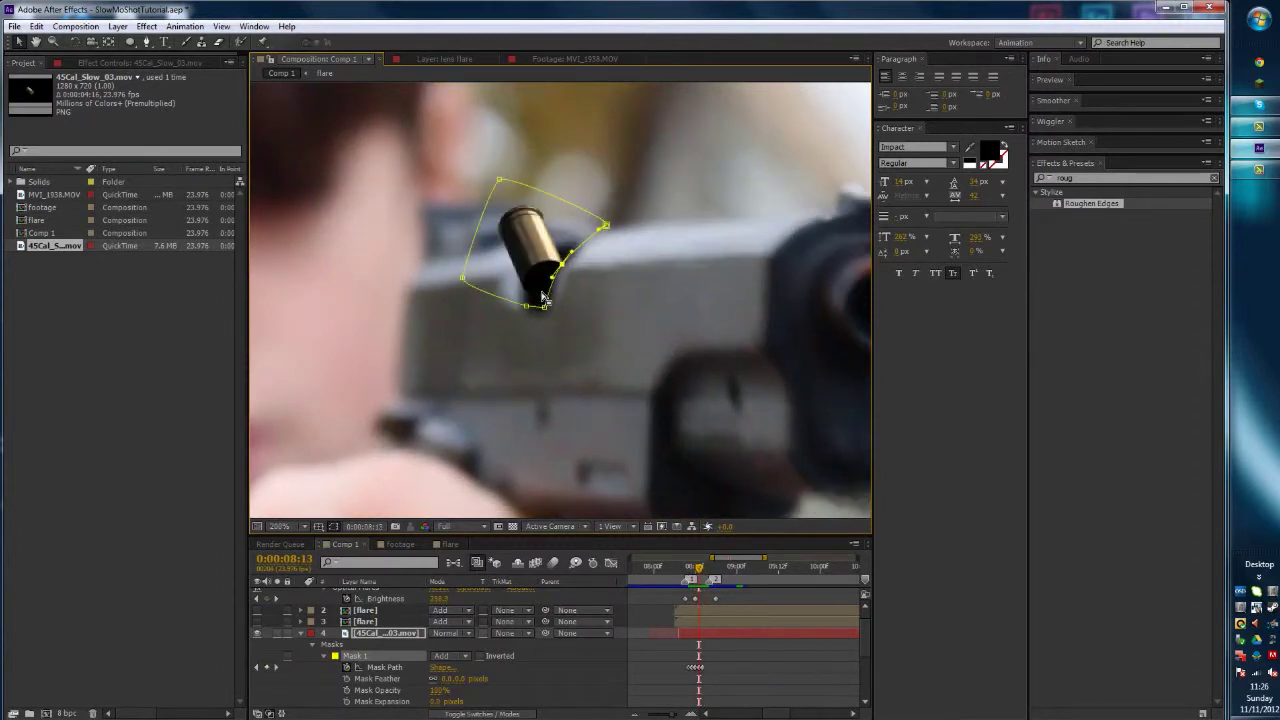
key(Page_Up)
drag(552, 257, 509, 197)
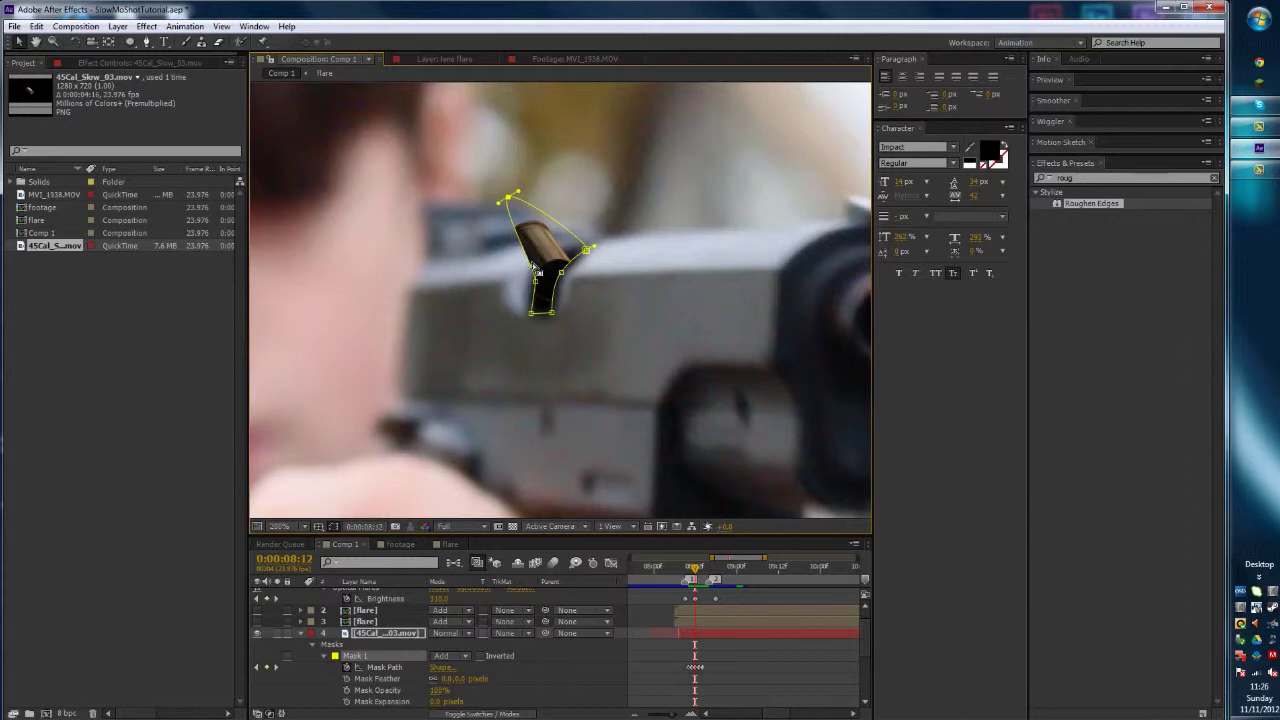
drag(536, 283, 485, 287)
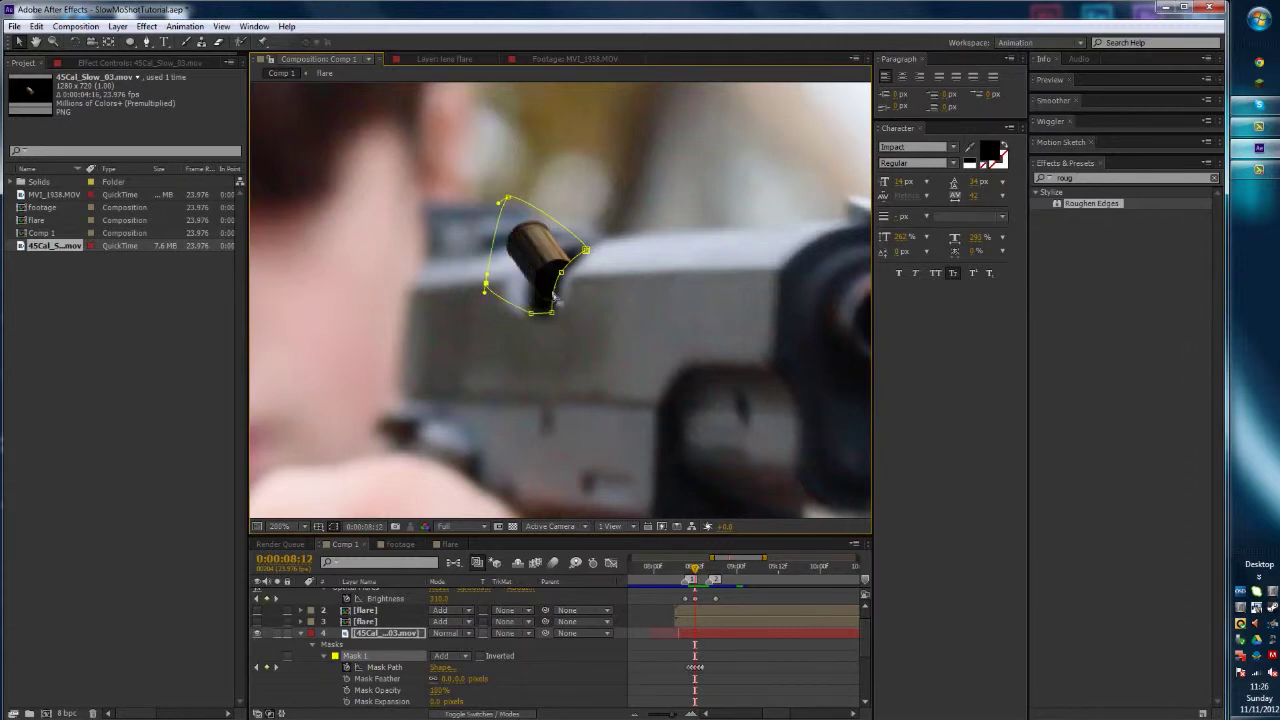
- Check the casing's mask frame by frame around 0:00:08:12 and play back its exit from the ejection port
key(Page_Up)
key(Page_Down)
key(Page_Down)
key(Page_Down)
key(Page_Down)
key(Page_Down)
key(Page_Up)
key(Page_Up)
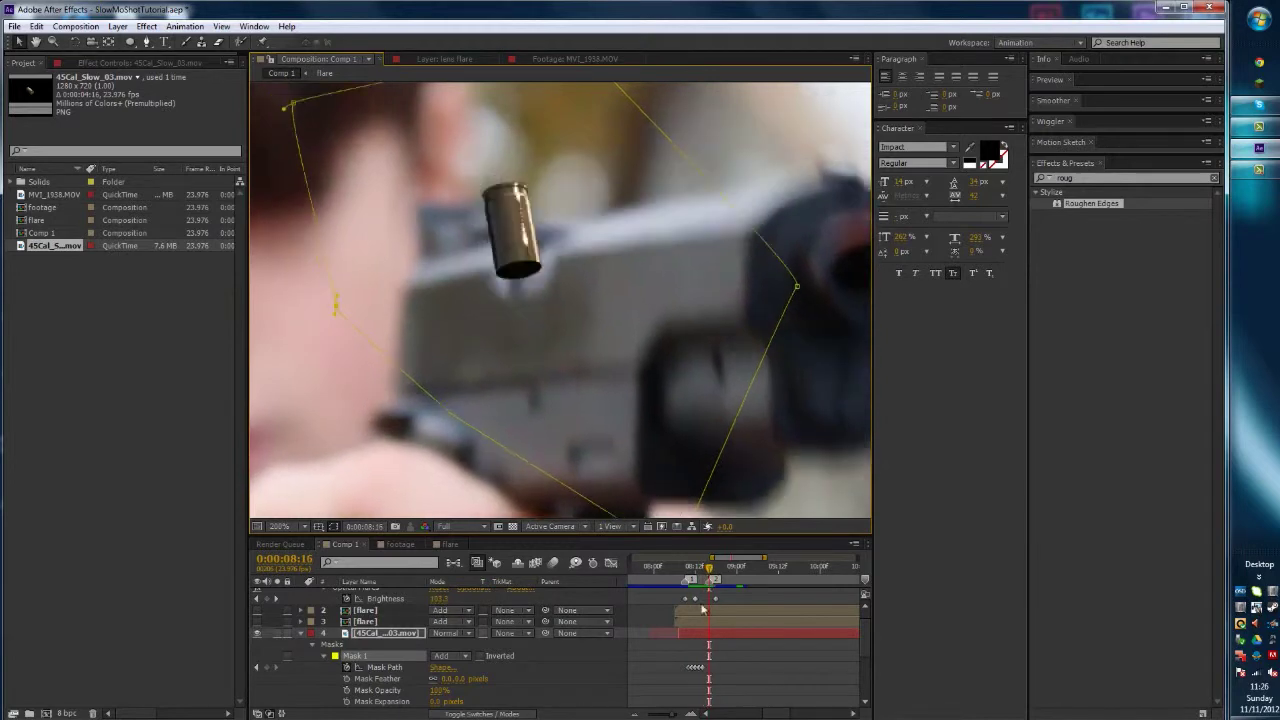
drag(706, 573, 672, 572)
key(space)
key(space)
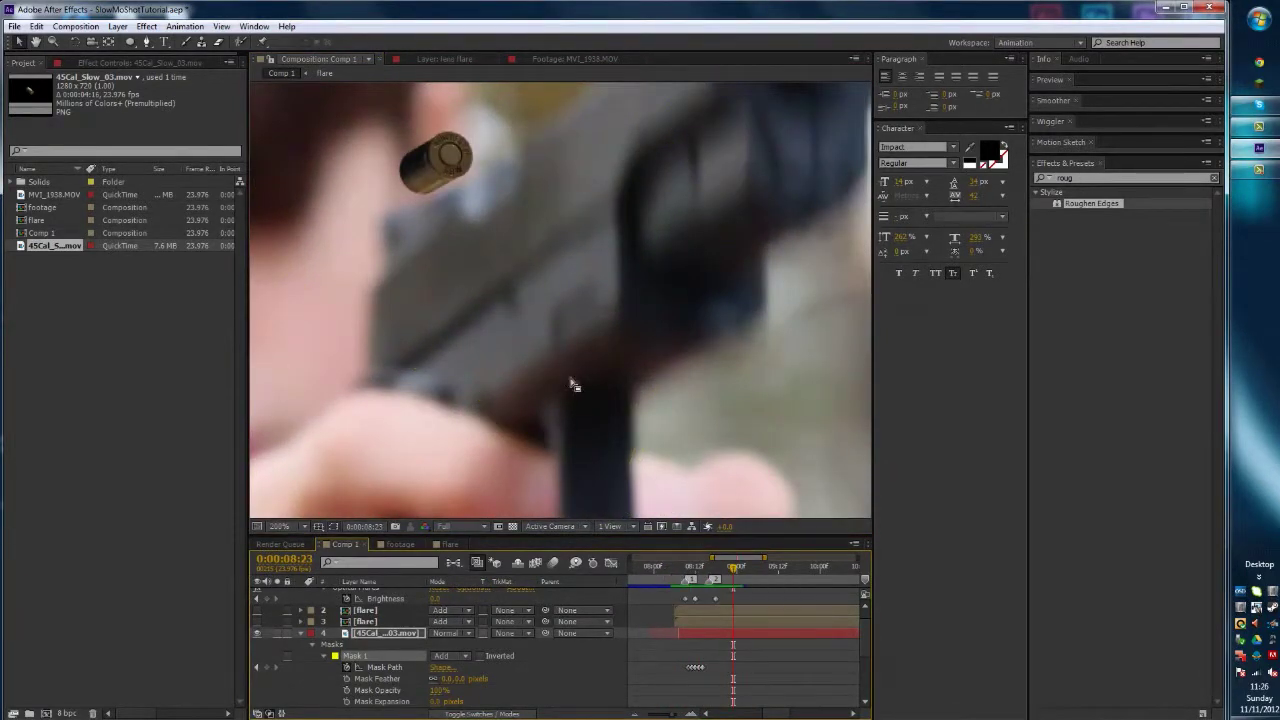
- Review the ejection in the full frame and apply Camera Lens Blur with a Blur Radius of 25 to the casing layer
scroll(540, 367, down, 3)
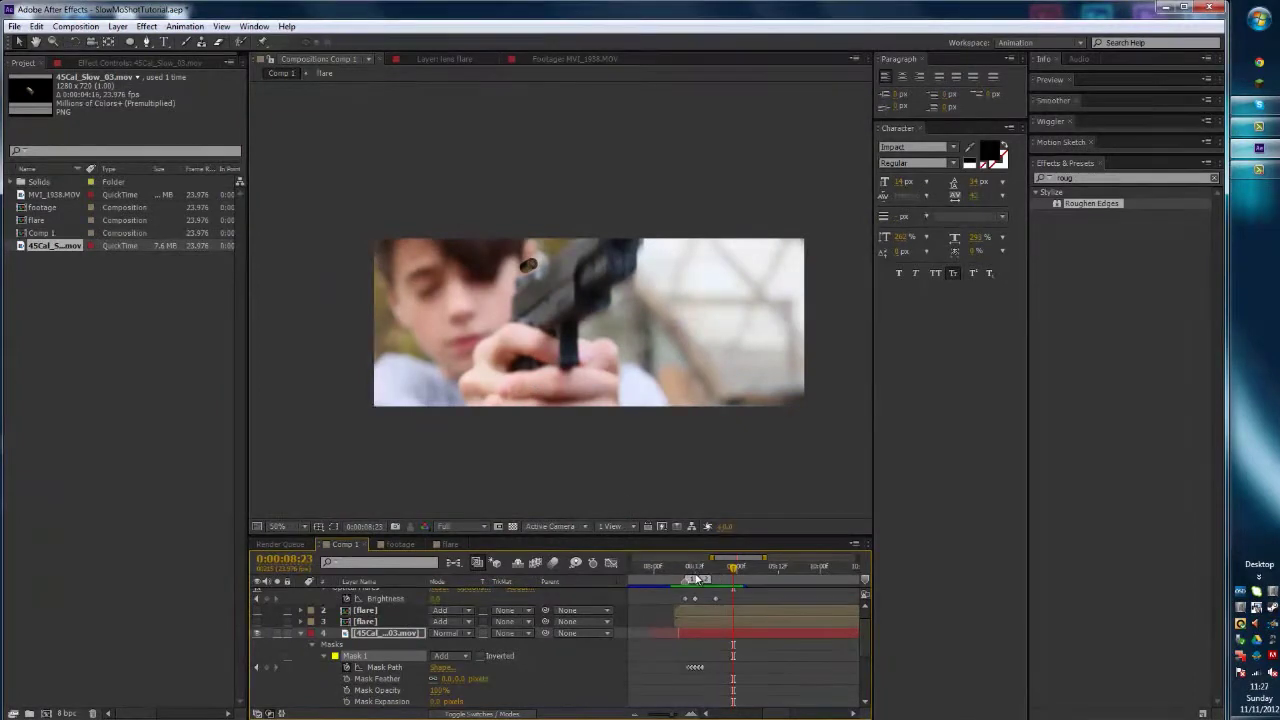
click(675, 567)
drag(678, 567, 733, 580)
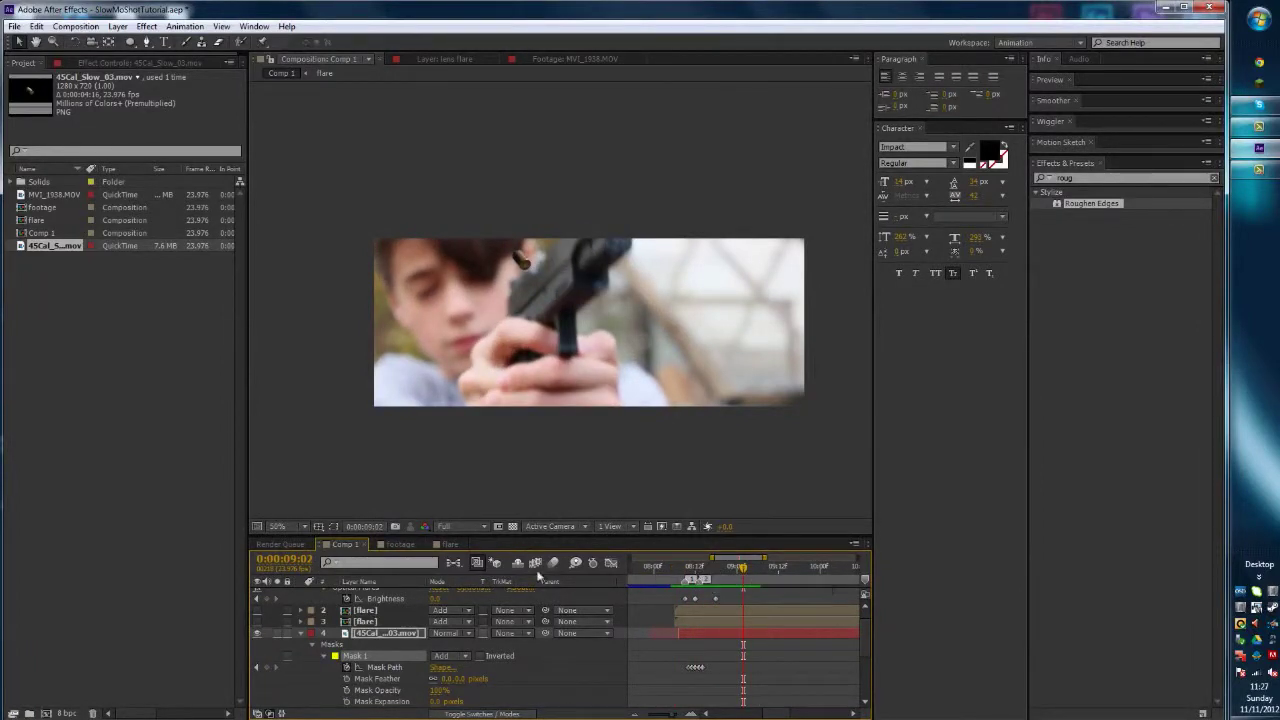
click(146, 26)
mouse_move(99, 119)
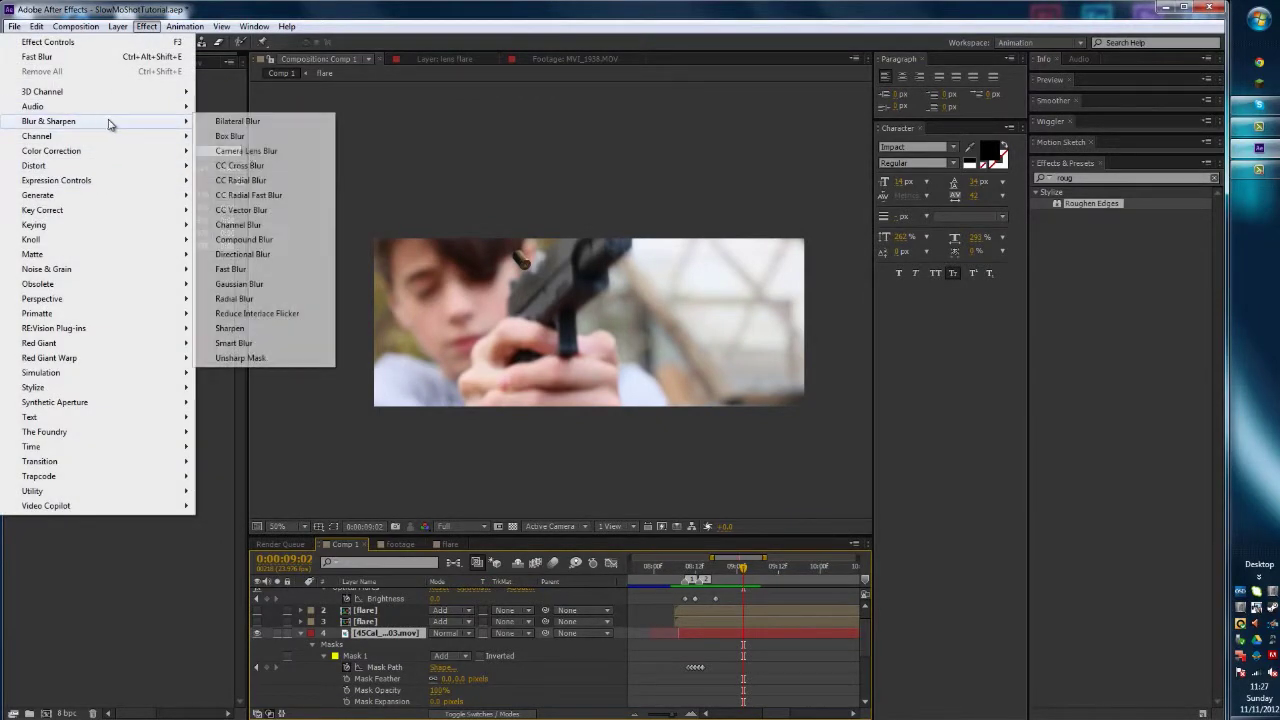
click(240, 151)
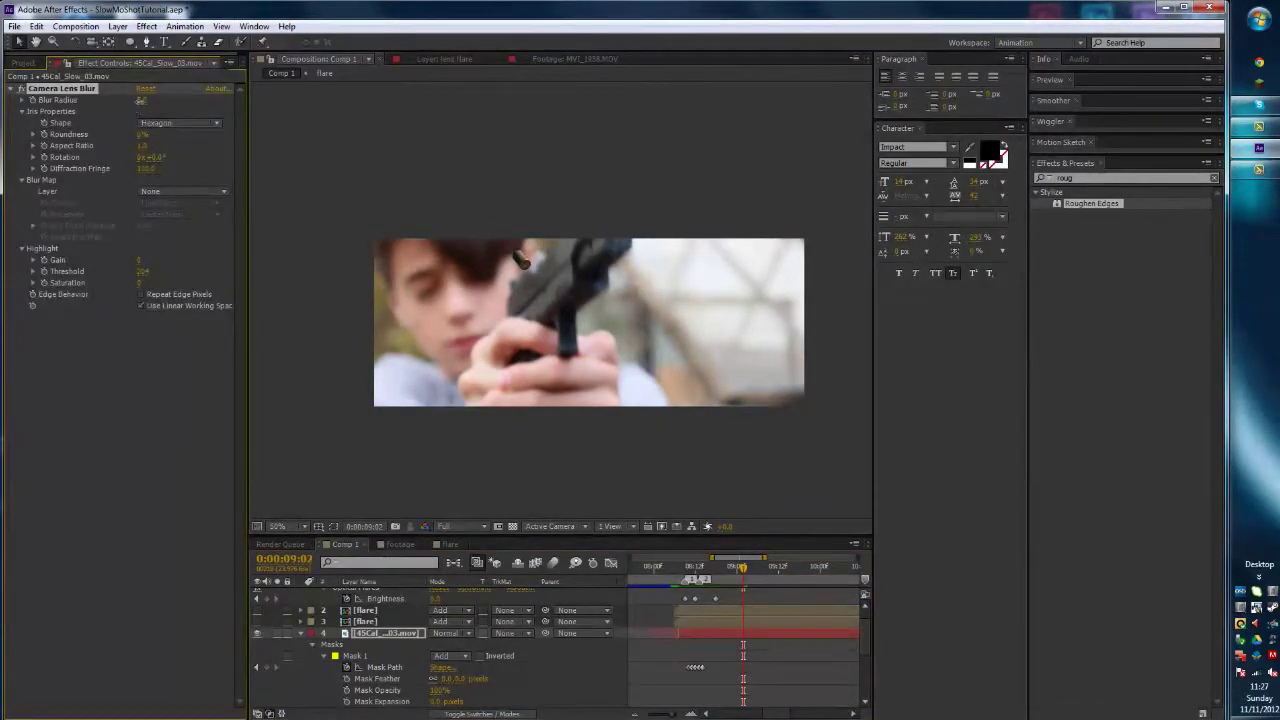
drag(150, 101, 161, 103)
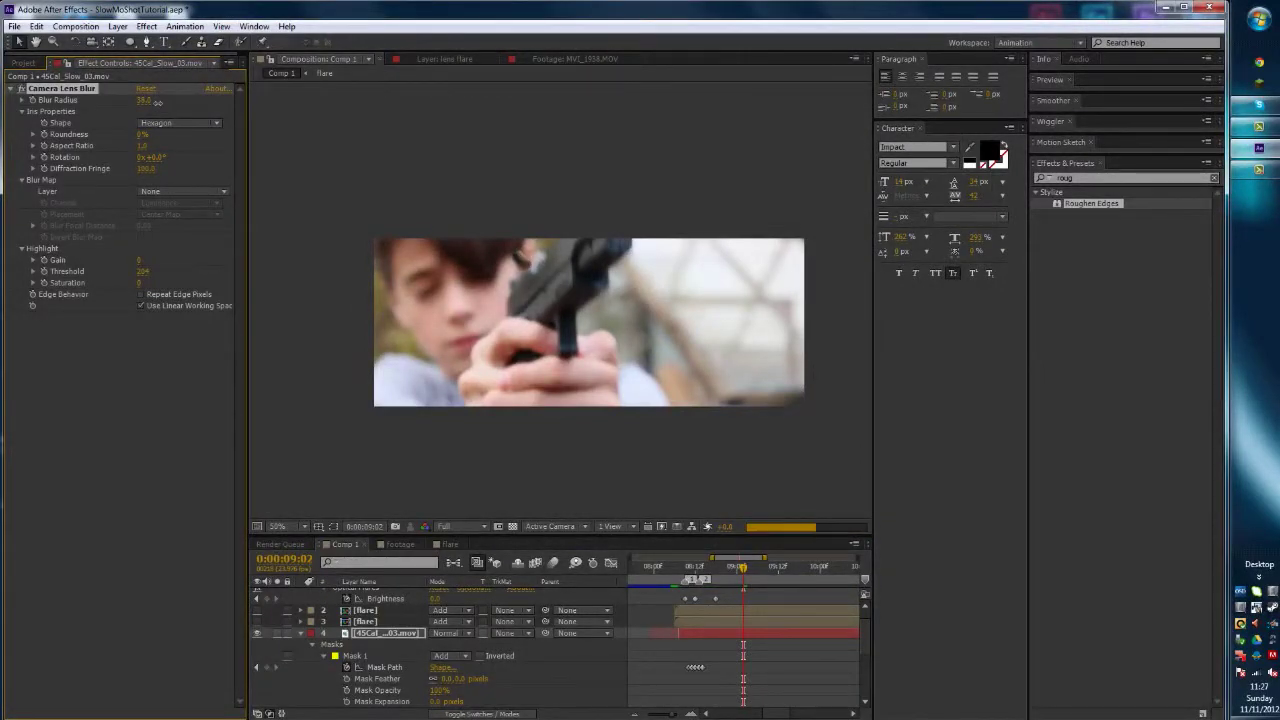
drag(158, 103, 154, 103)
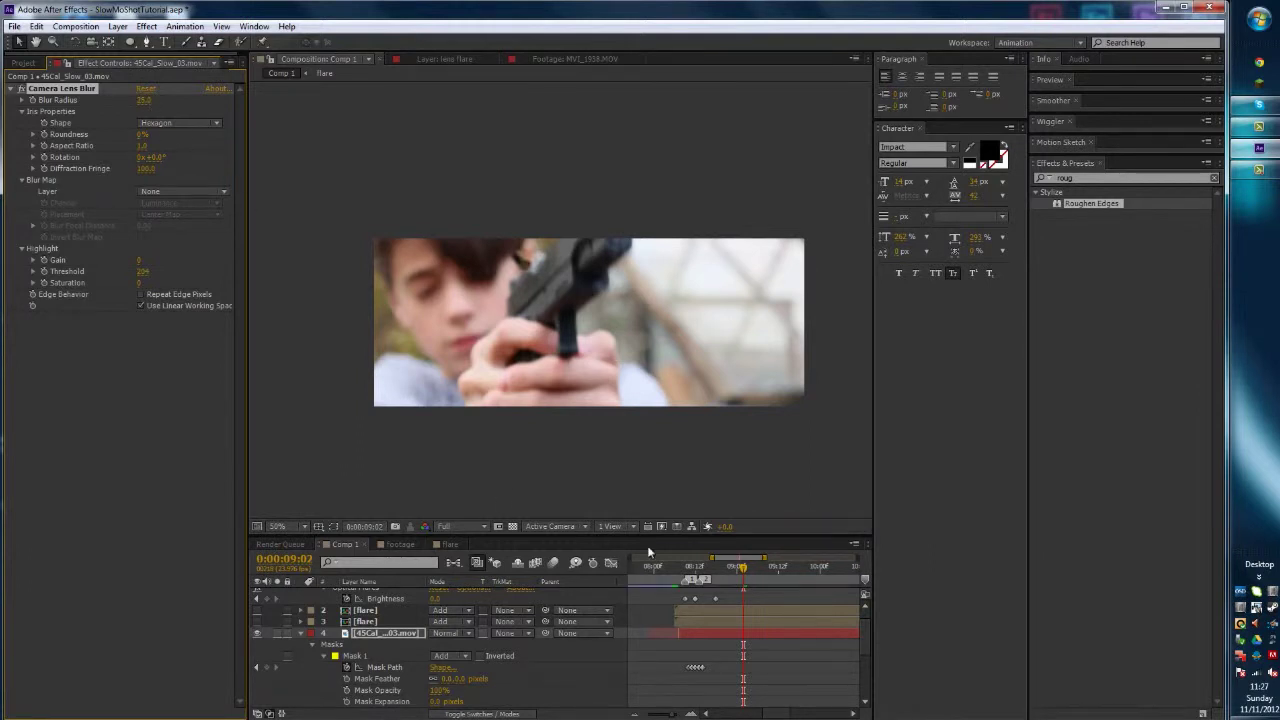
- Preview the blurred casing from 0:00:08:06 and turn the lens flare and flare layers back on
click(676, 570)
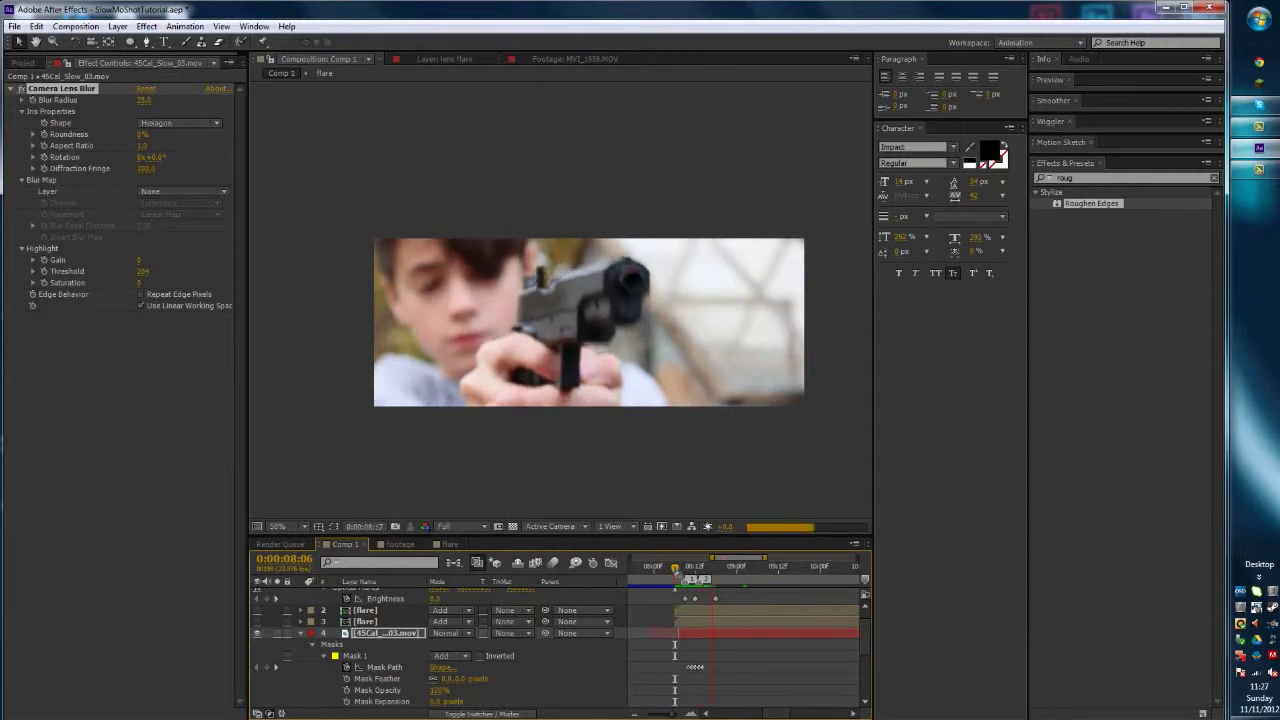
scroll(256, 599, up, 1)
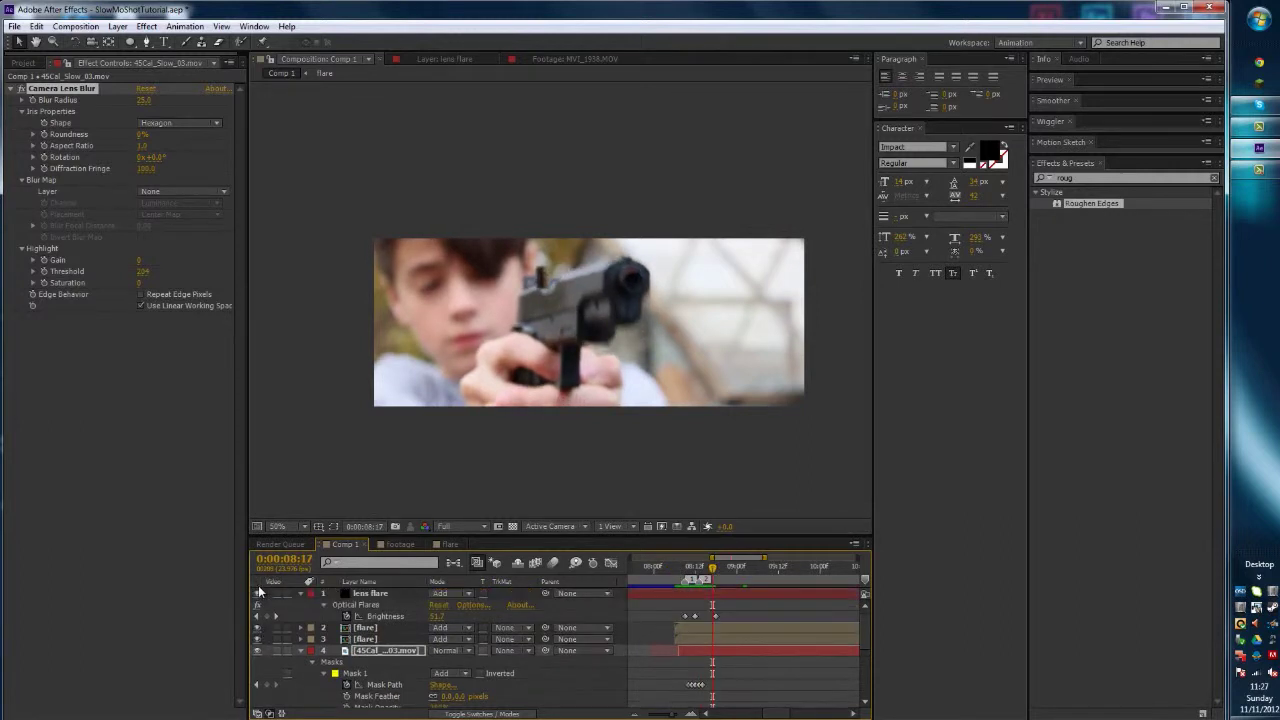
click(257, 593)
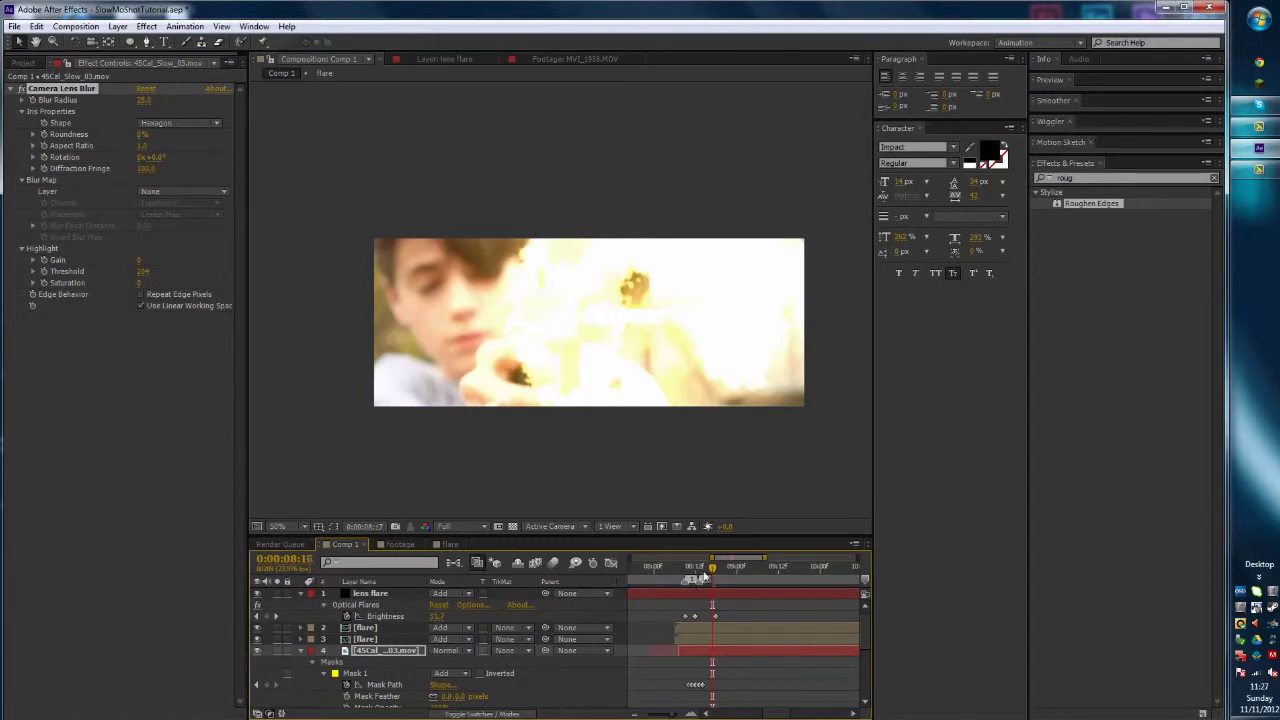
- Lower the preview resolution to Third and preview the full composite from 0:00:08:06
drag(705, 575, 673, 570)
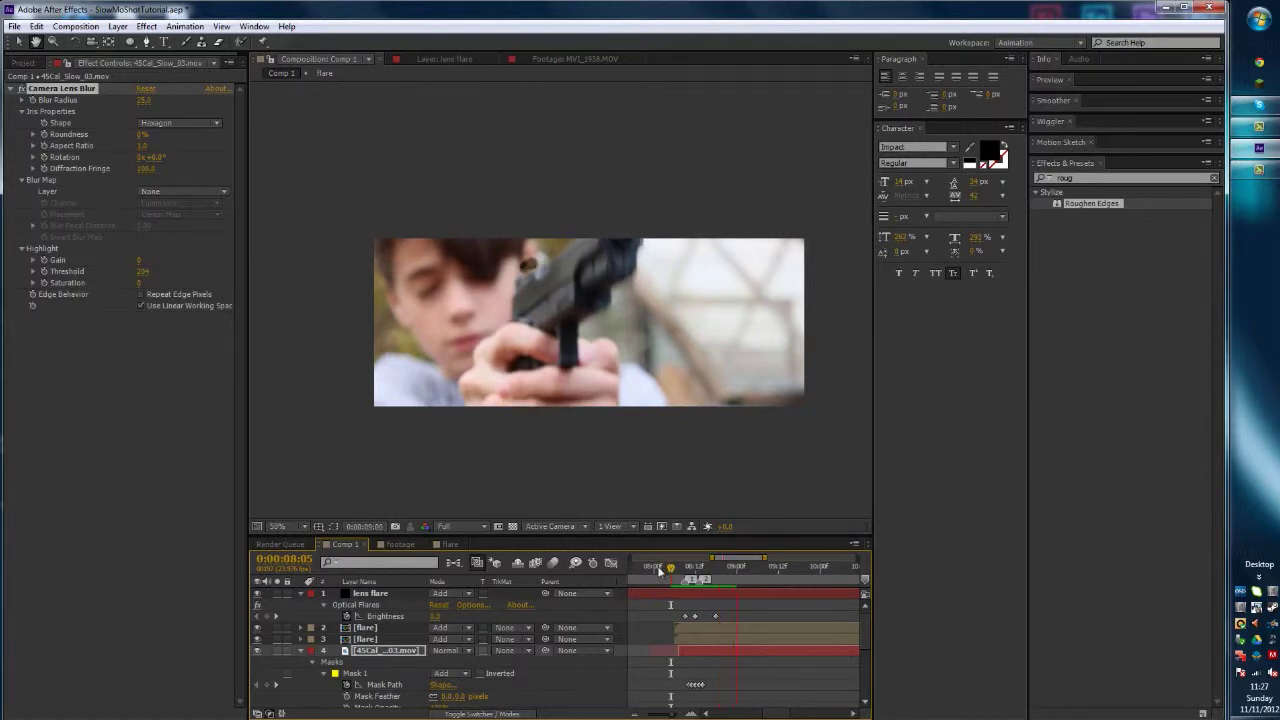
click(470, 526)
click(470, 592)
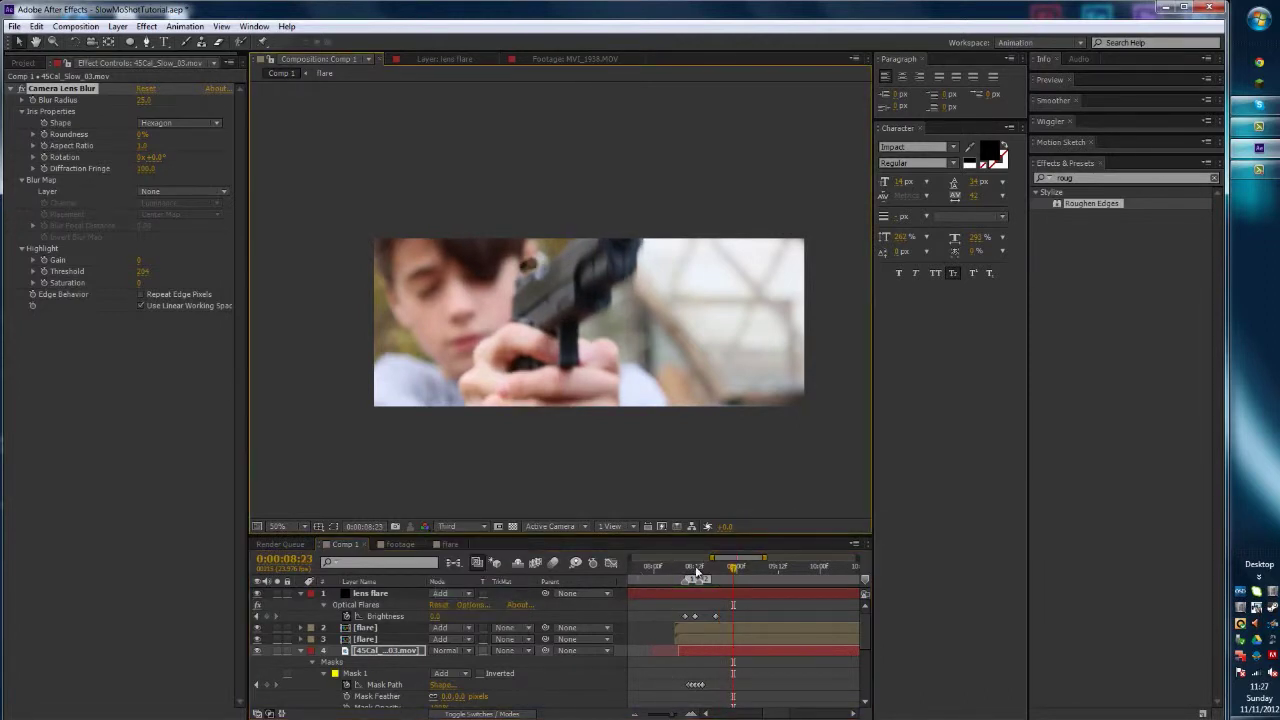
drag(697, 571, 675, 571)
key(KP_0)
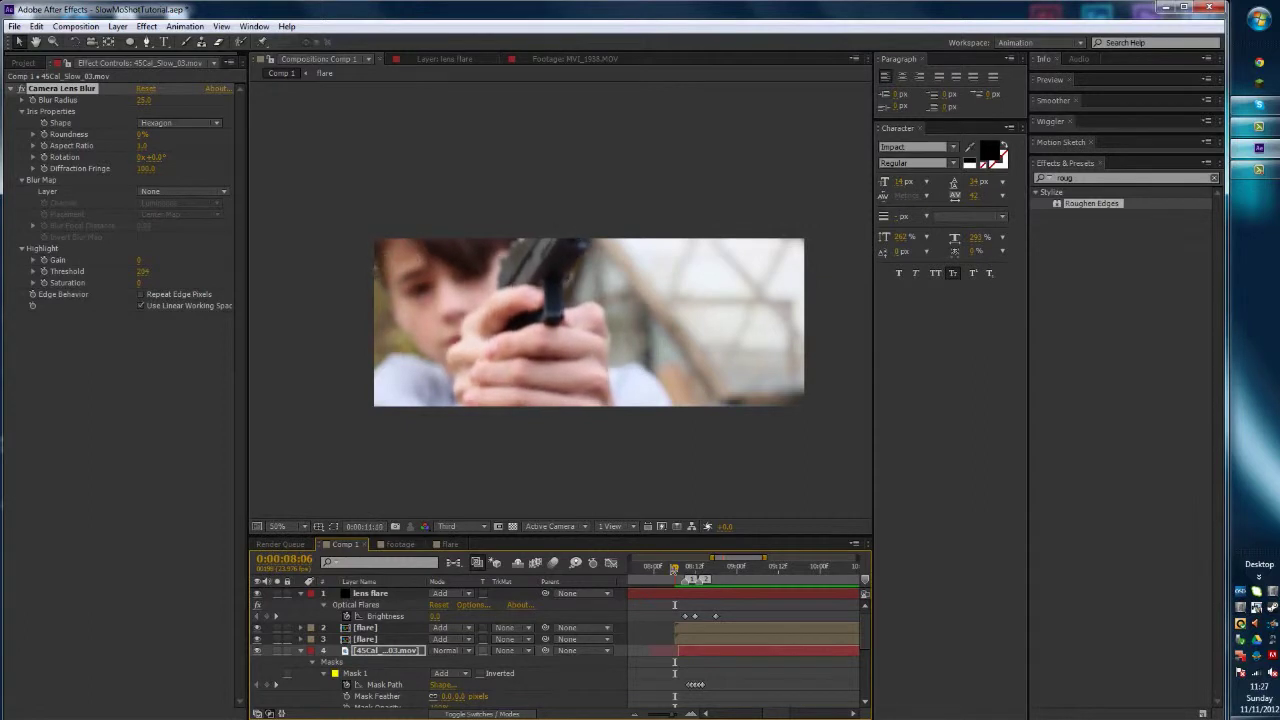
key(space)
- Reveal the casing layer's Position keyframes and select the last one
drag(713, 576, 738, 587)
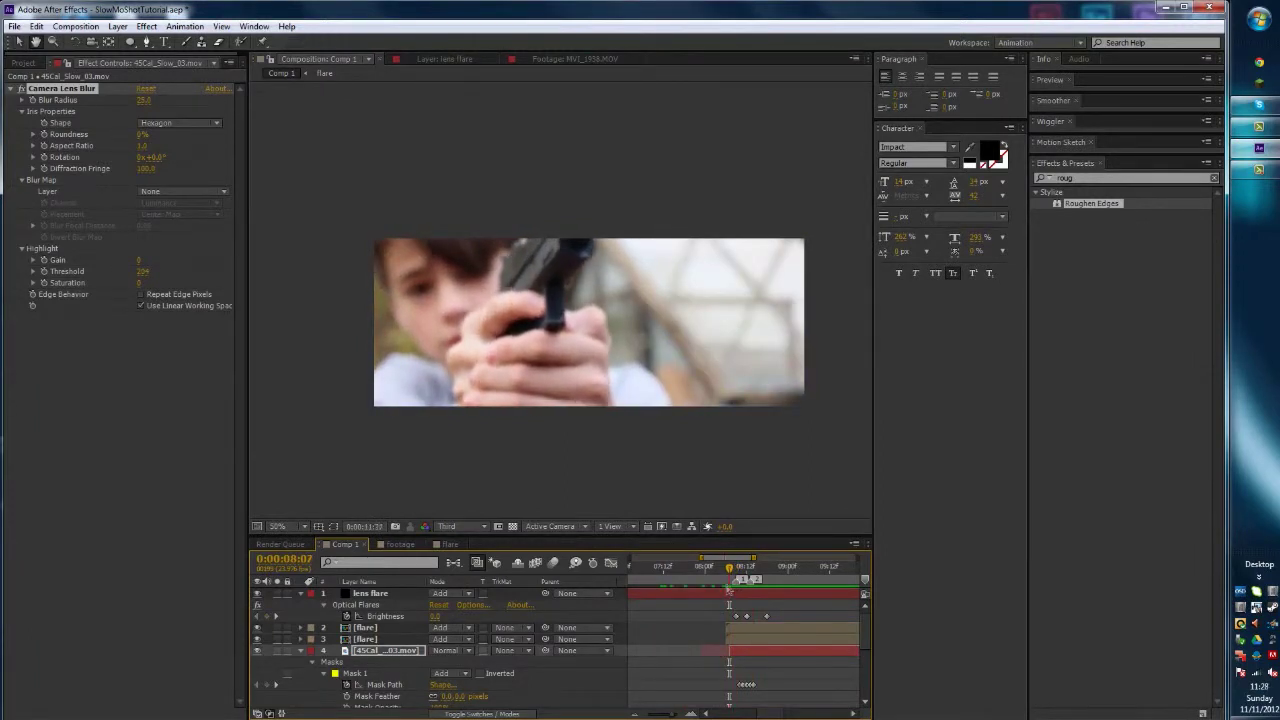
key(space)
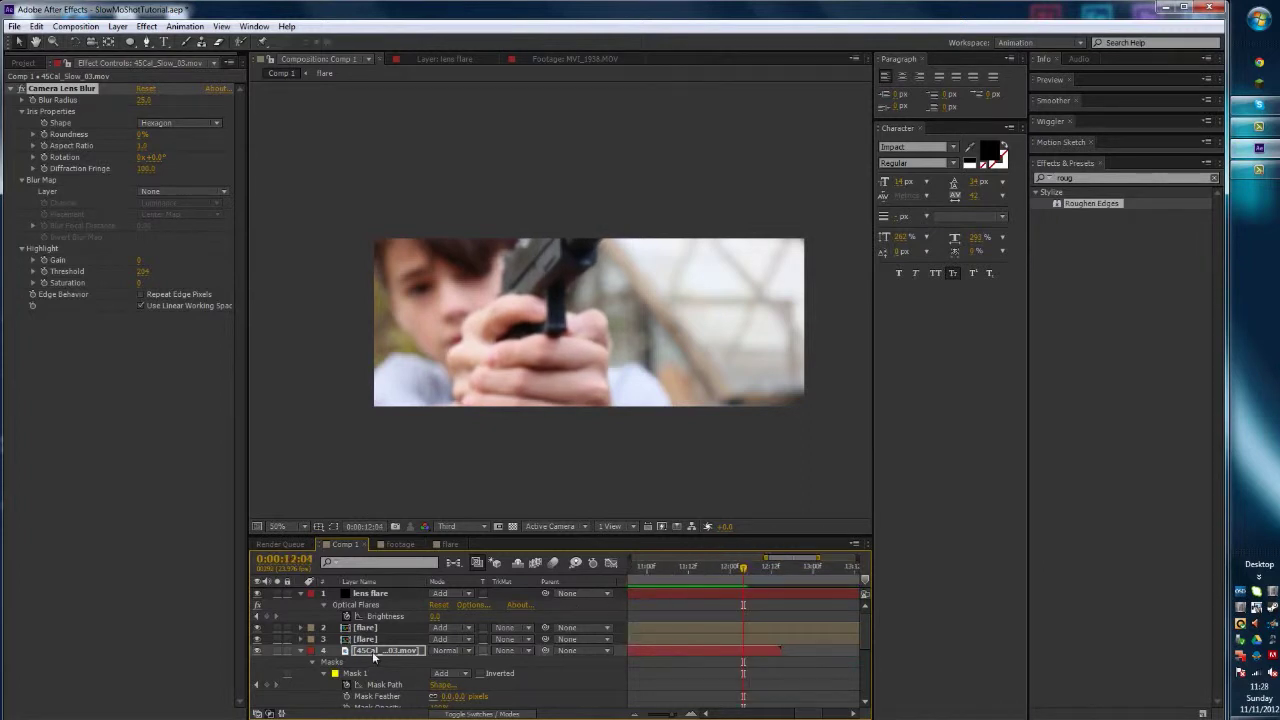
click(374, 652)
key(u)
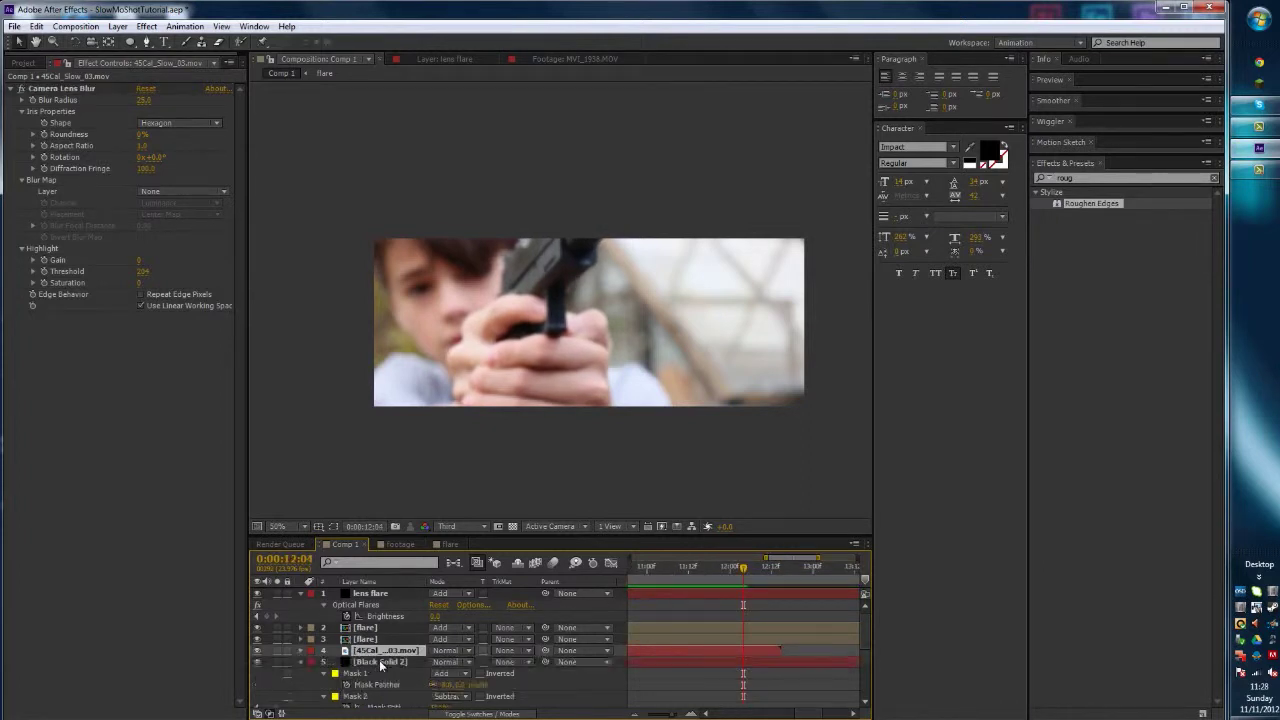
key(p)
click(705, 663)
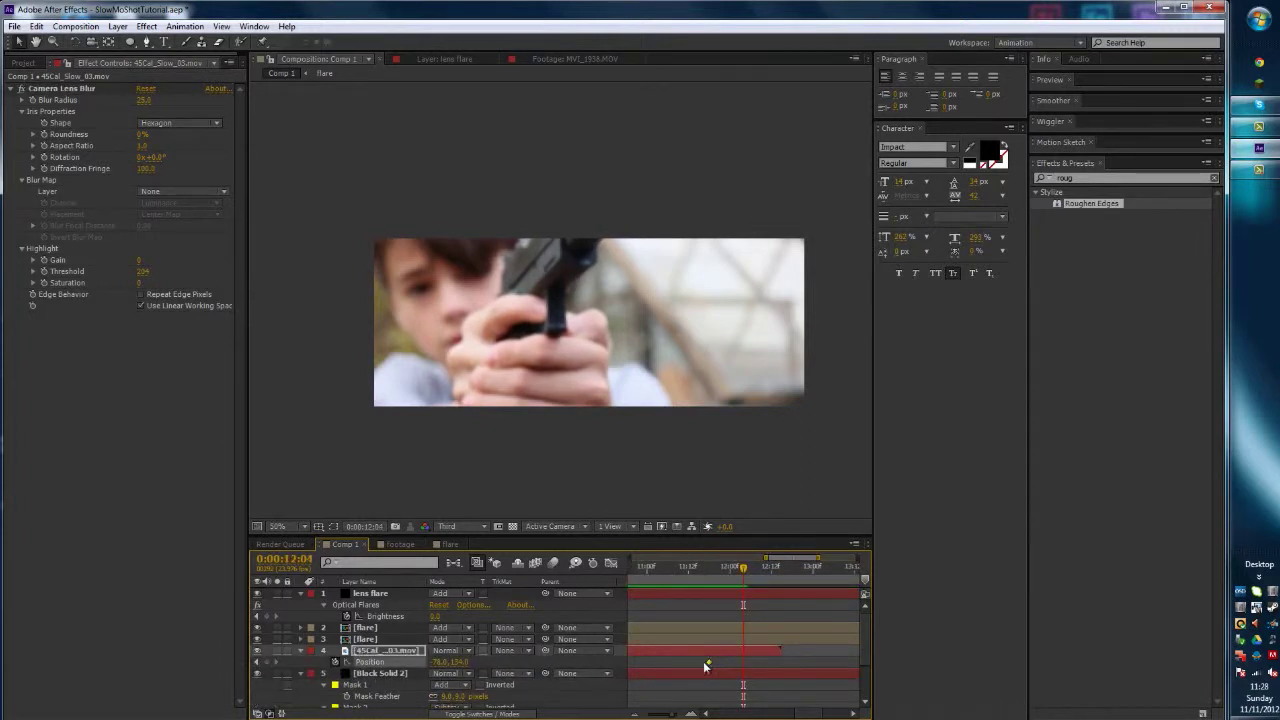
- Play the shot through from the casing's ejection and return to the muzzle flash at 0:00:08:09
drag(697, 573, 625, 583)
key(space)
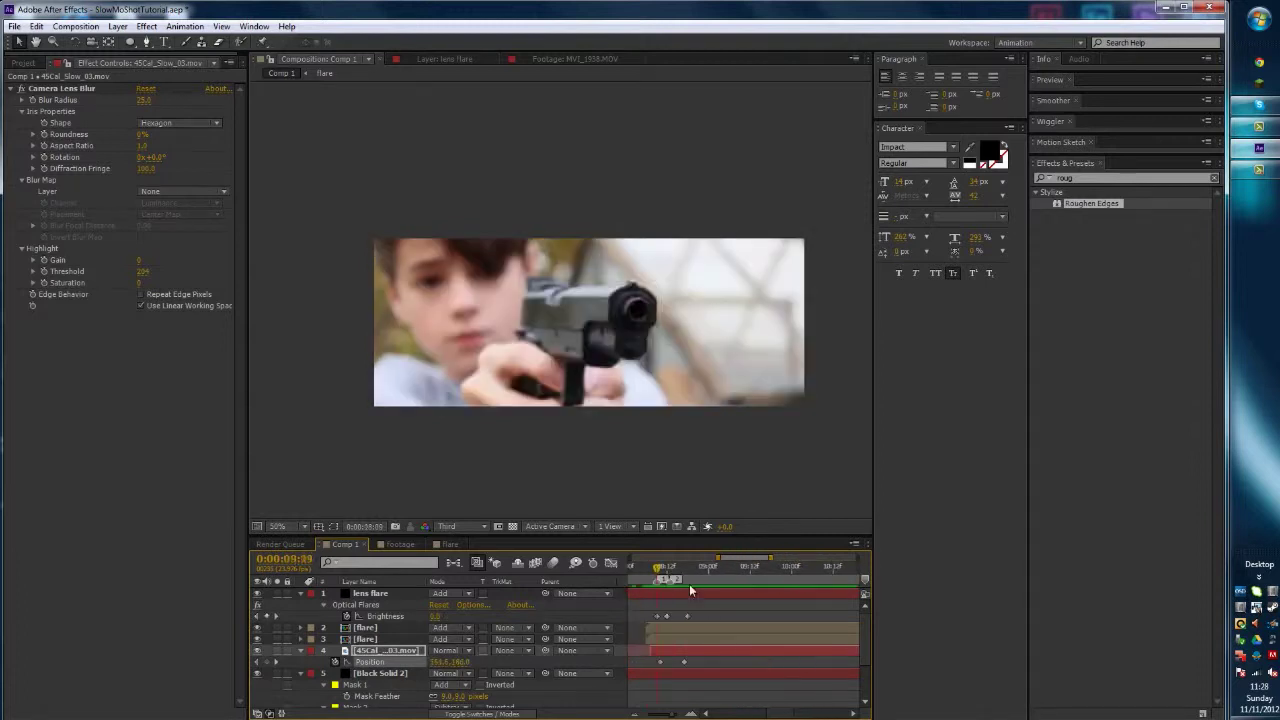
drag(713, 586, 648, 617)
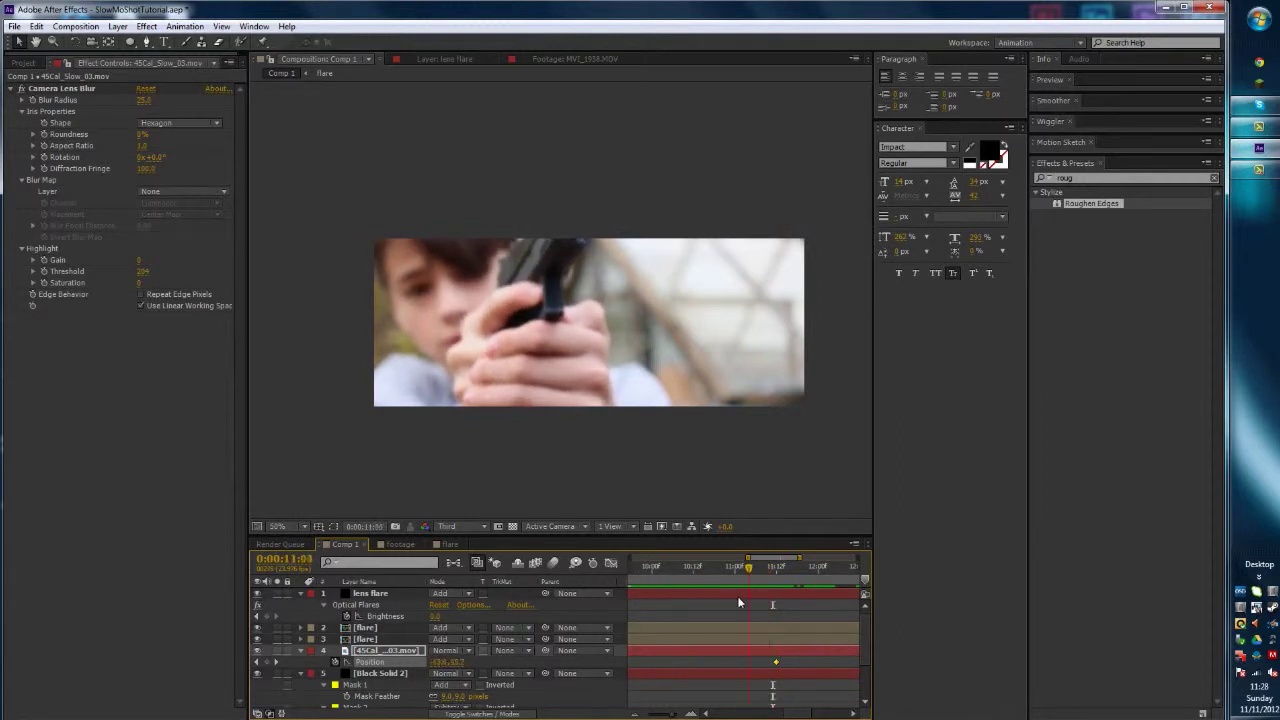
drag(692, 589, 655, 562)
- Open the flare composition from the project
click(38, 66)
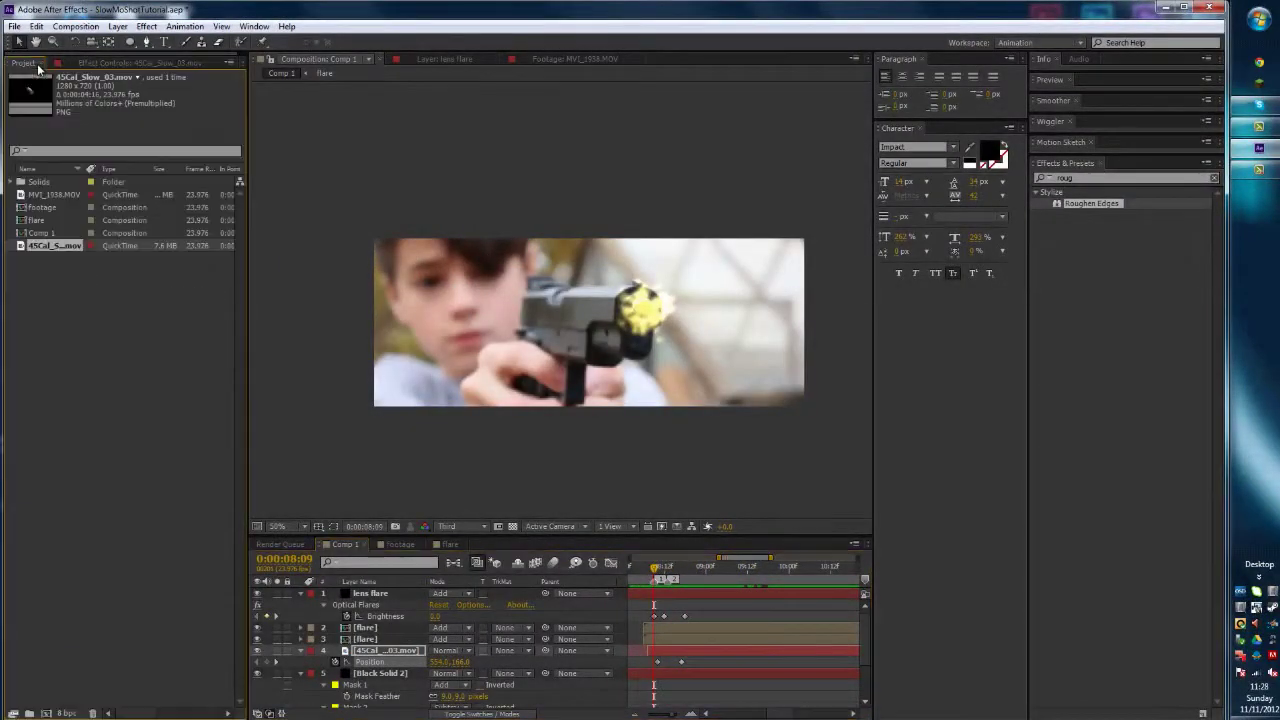
click(55, 231)
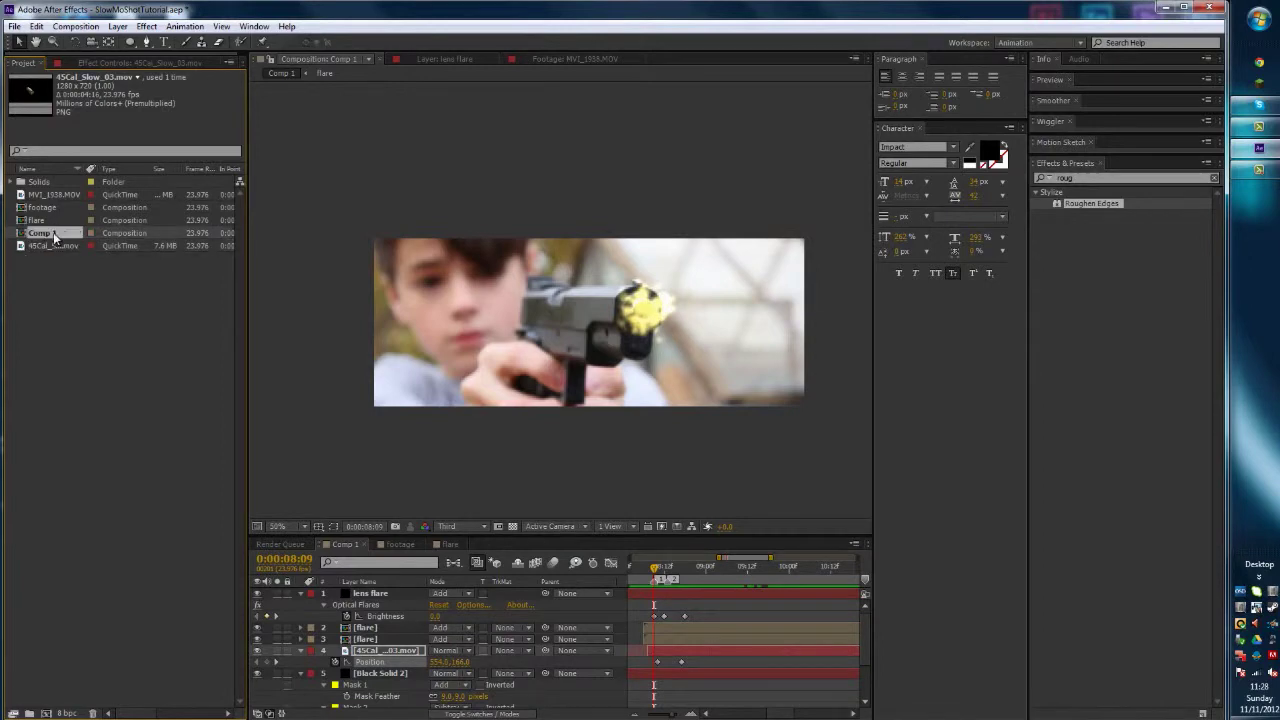
click(56, 219)
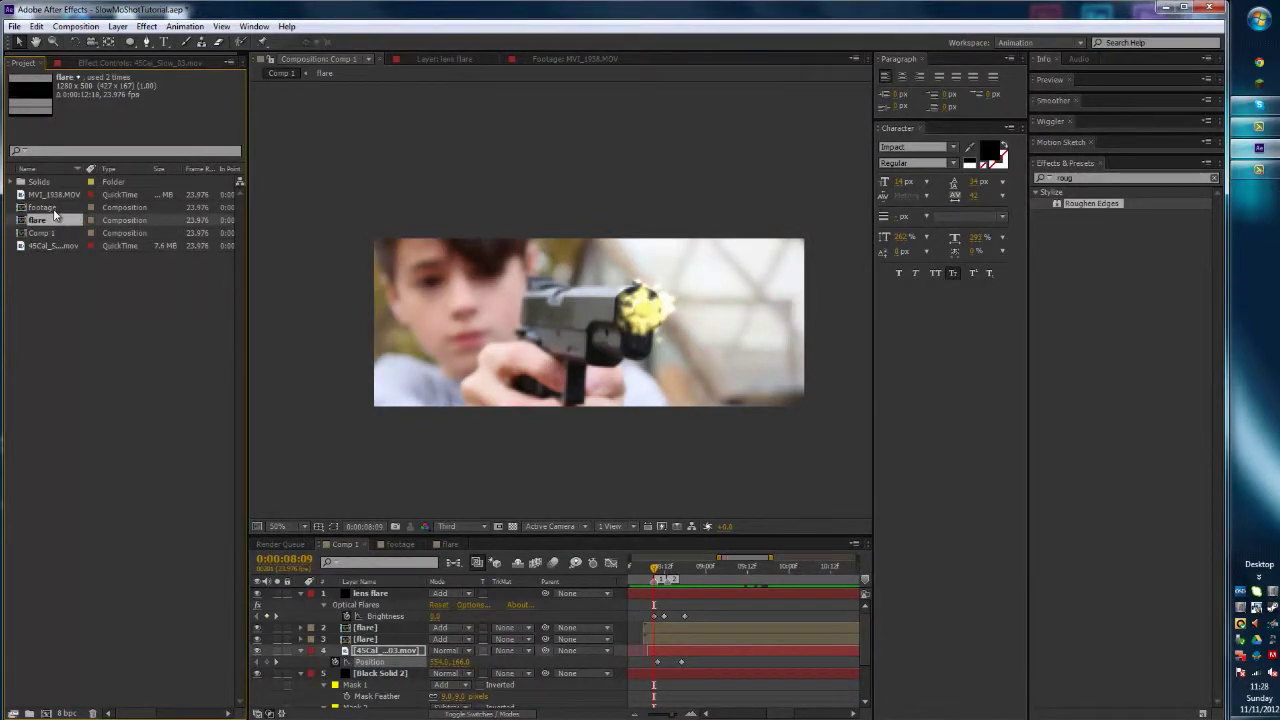
double_click(43, 222)
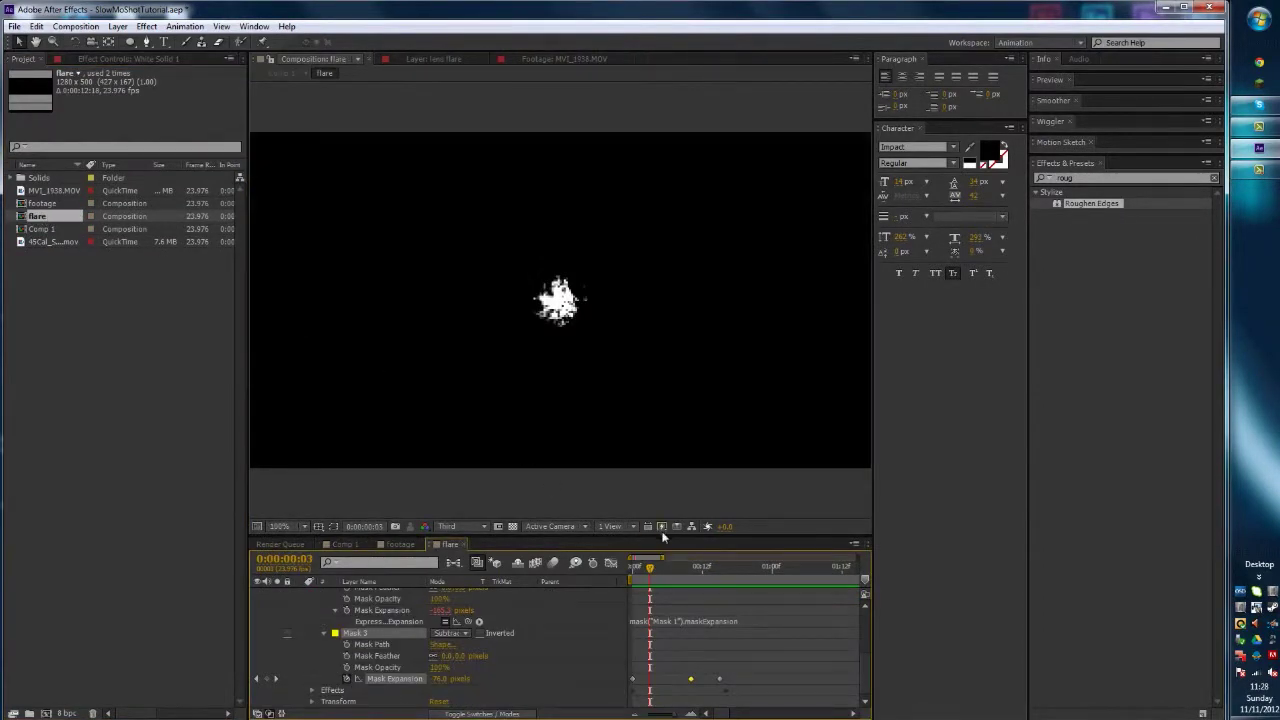
- Go to 0:00:00:11 in the flare composition and delete Mask 3 from the white solid
drag(653, 572, 699, 565)
key(Delete)
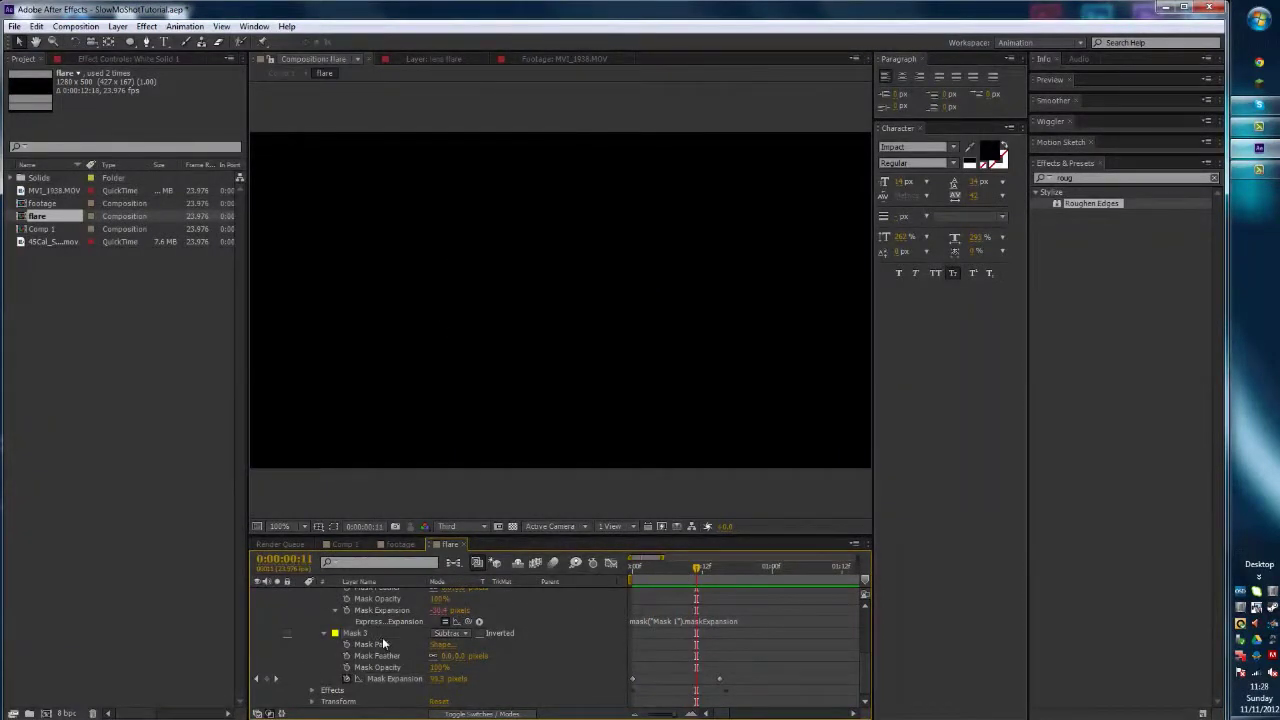
key(ctrl+shift+z)
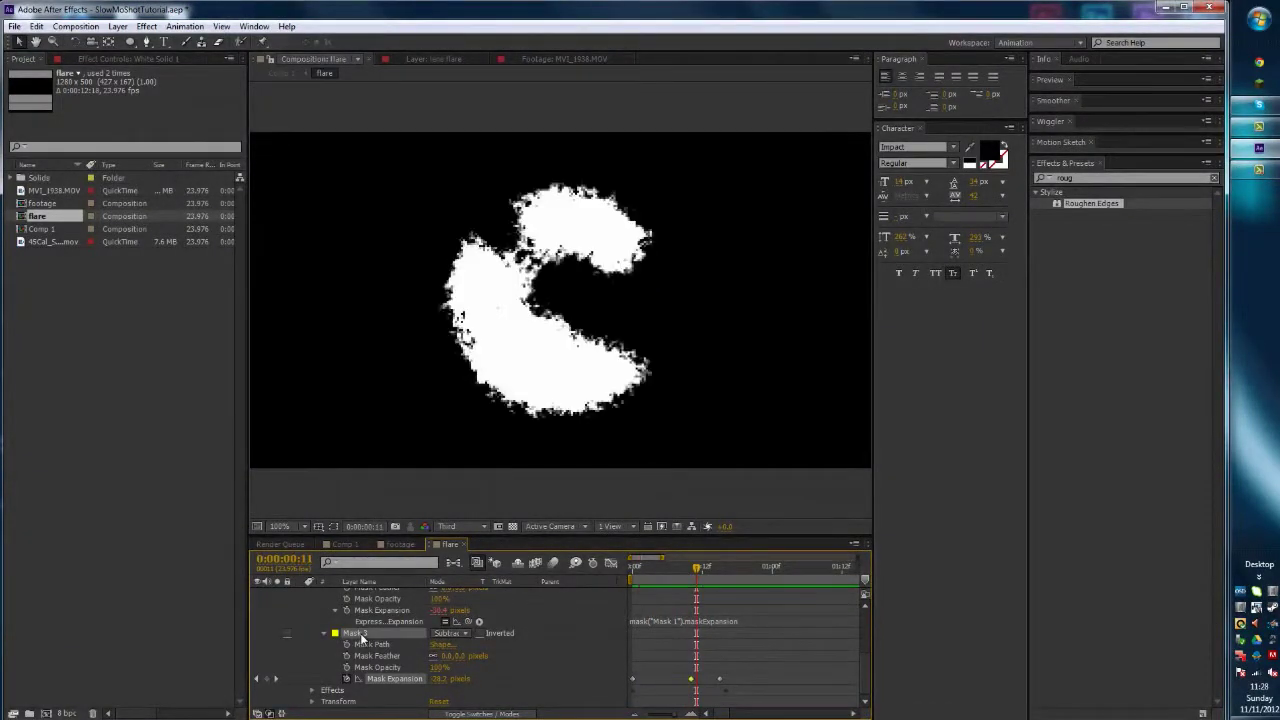
key(ctrl+z)
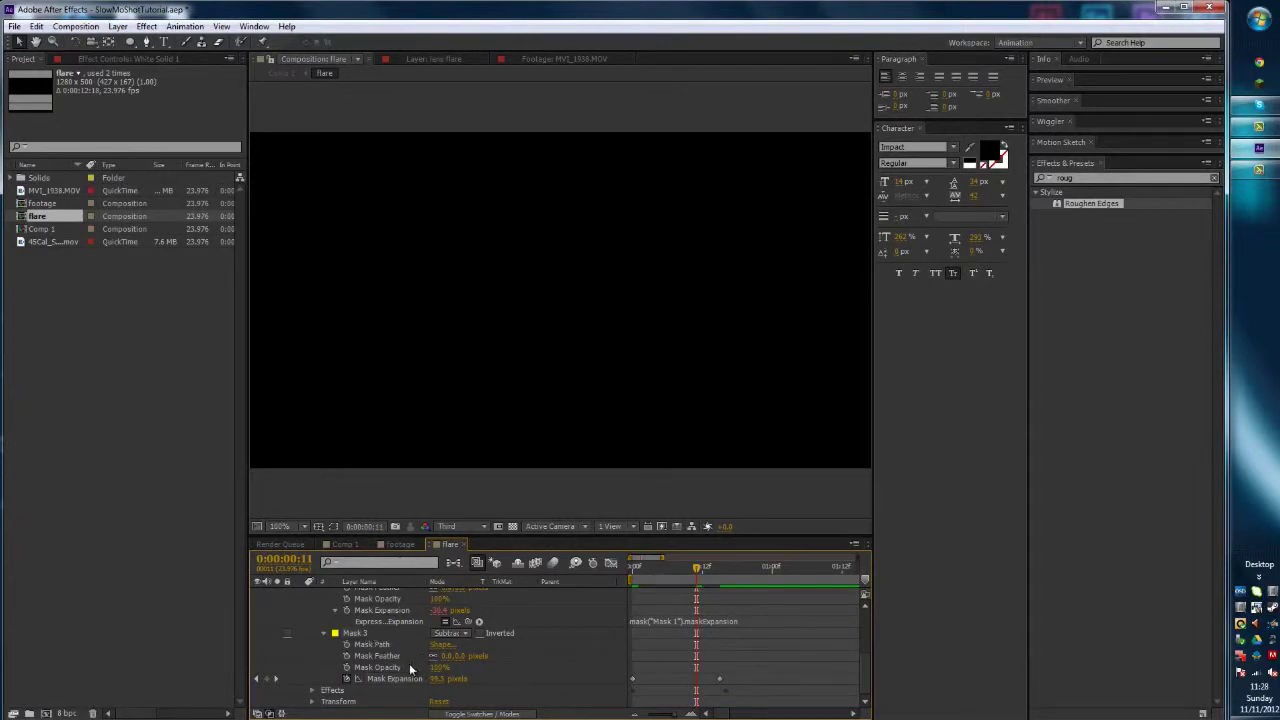
key(ctrl+shift+z)
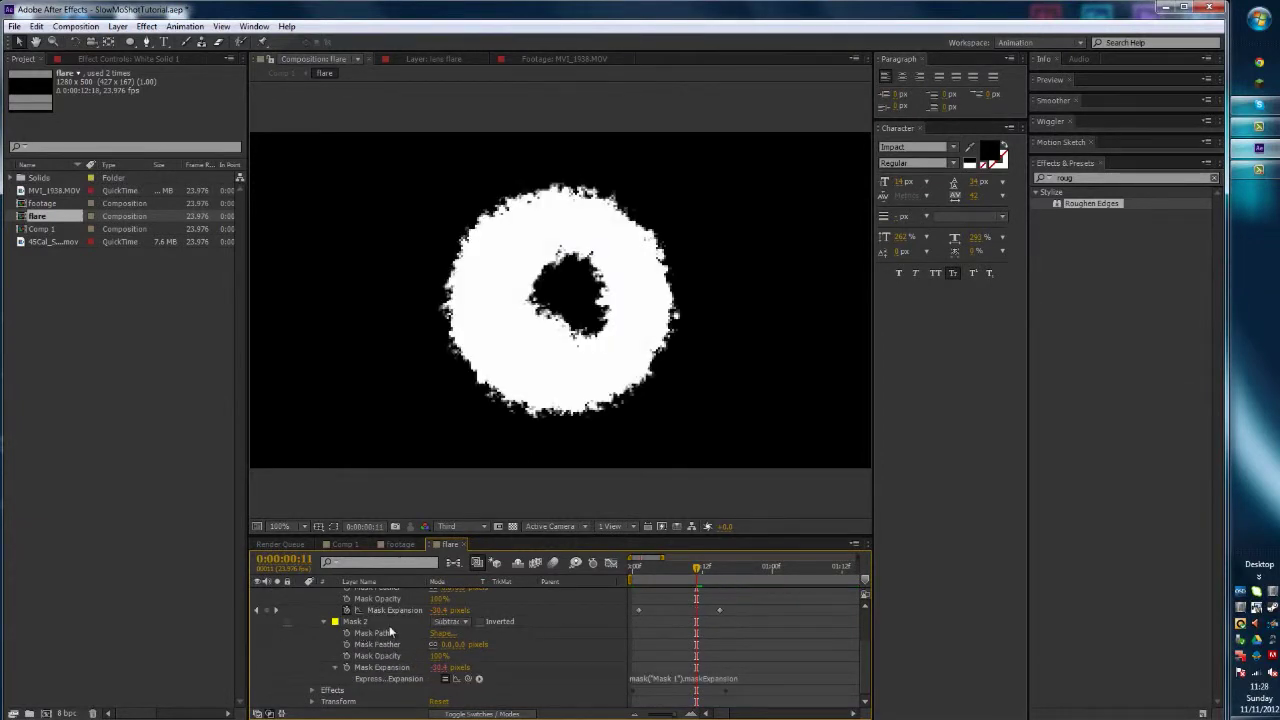
- Remove the Roughen Edges effect and Mask 2 from the white solid
scroll(428, 632, up, 3)
scroll(426, 631, down, 2)
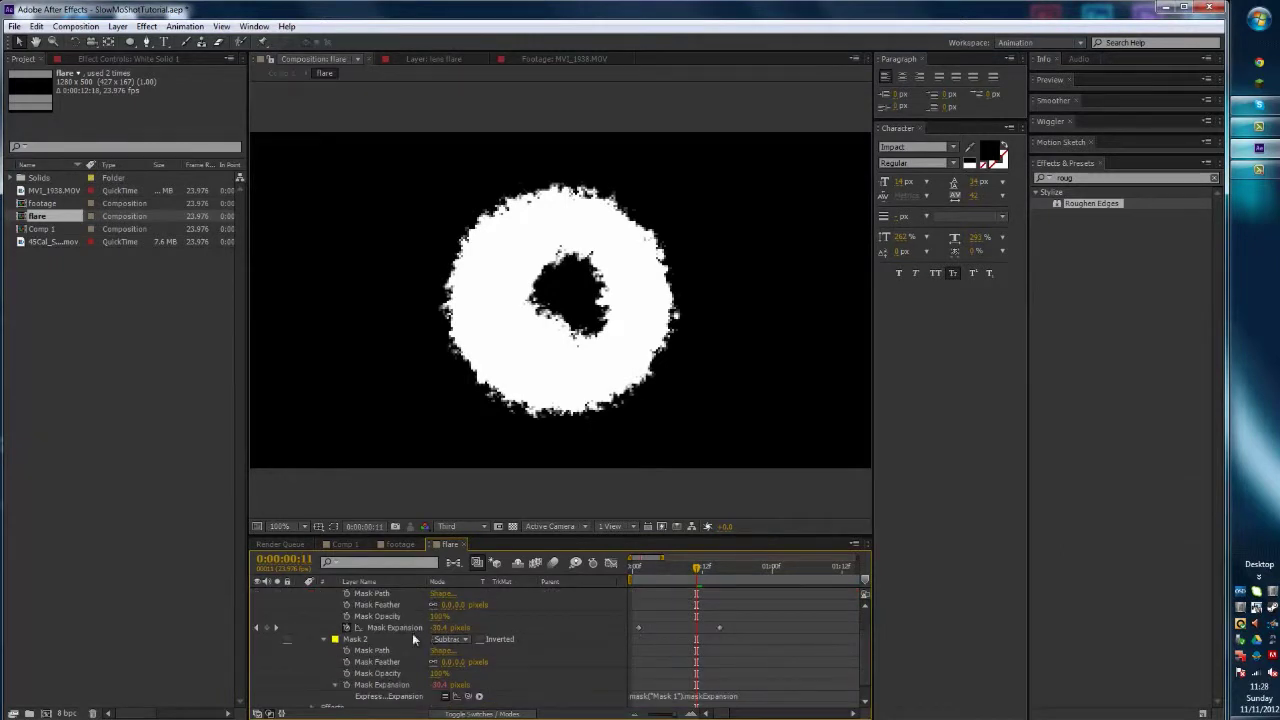
scroll(412, 633, up, 2)
click(113, 58)
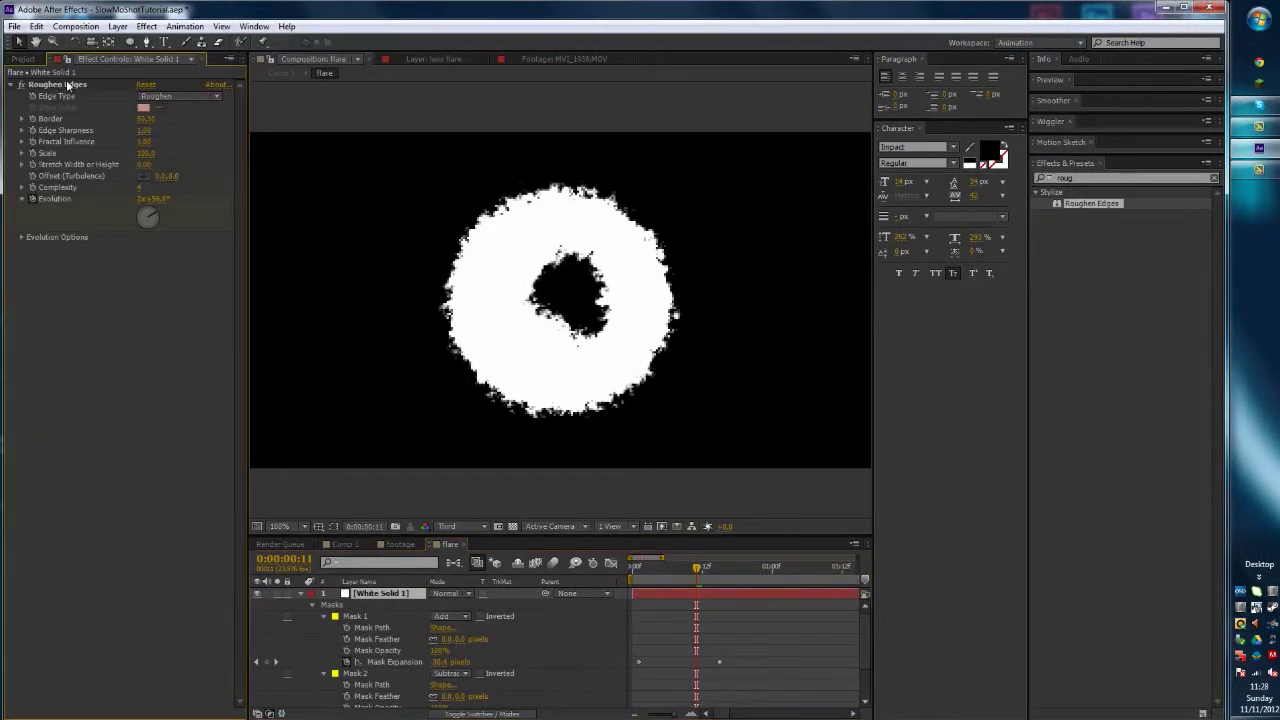
click(71, 84)
key(Delete)
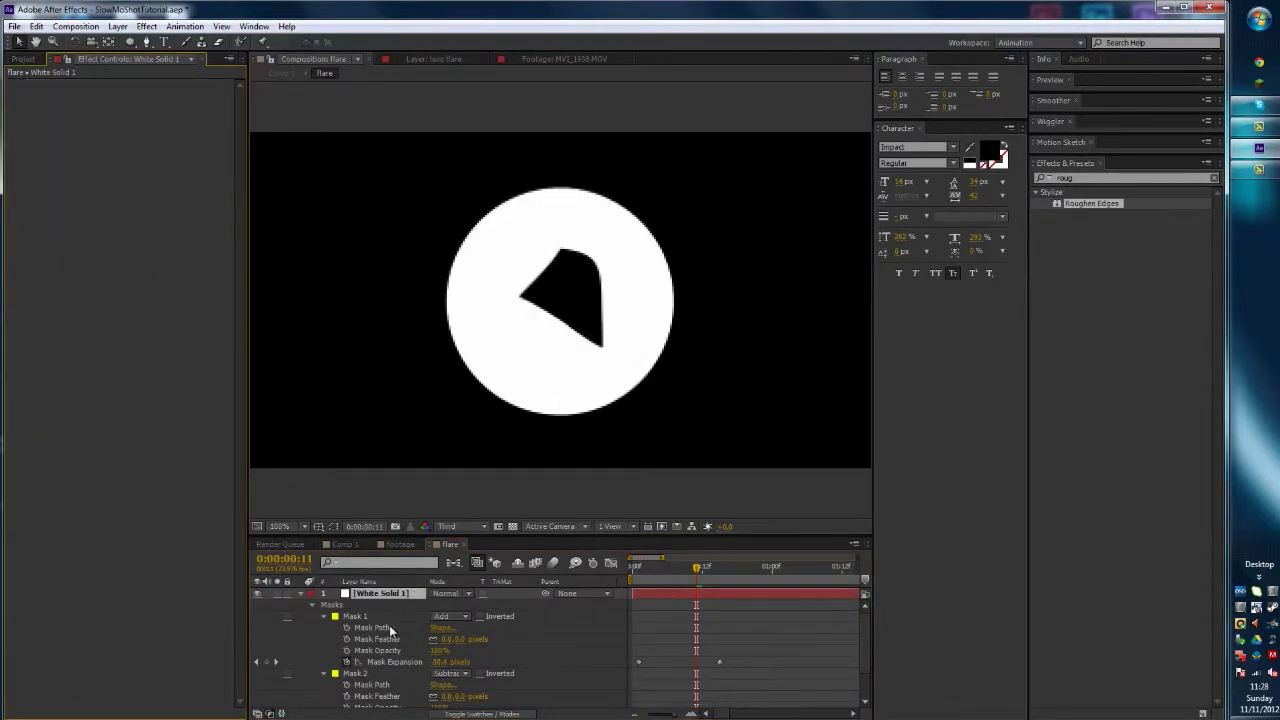
click(362, 674)
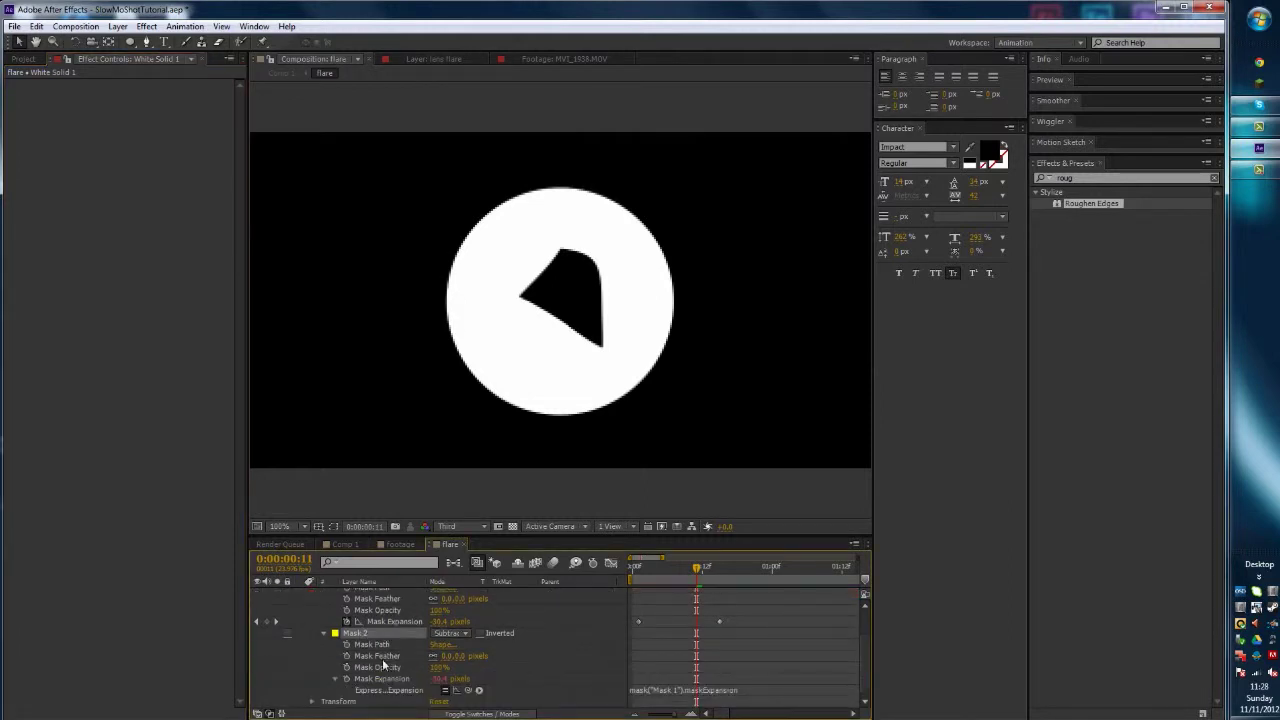
key(Delete)
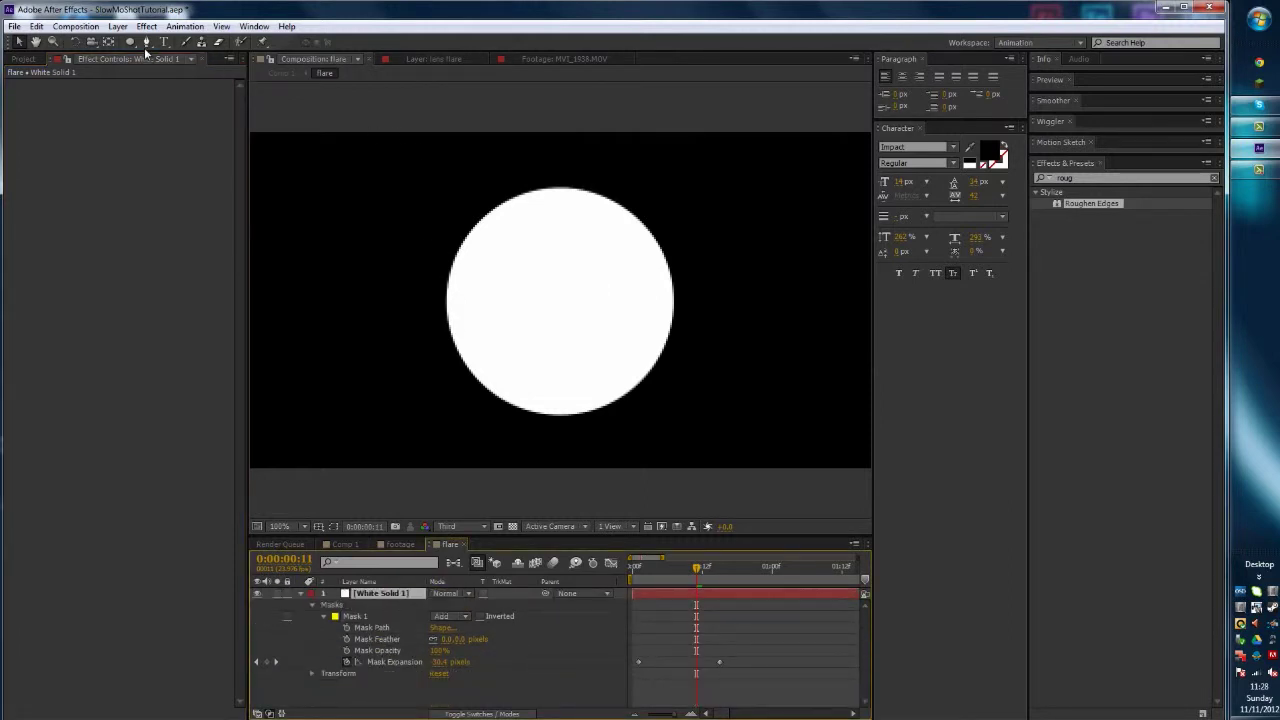
- Draw a circular mask about two thirds of the white disc's diameter at its centre and set it to Subtract
key(q)
drag(555, 298, 629, 368)
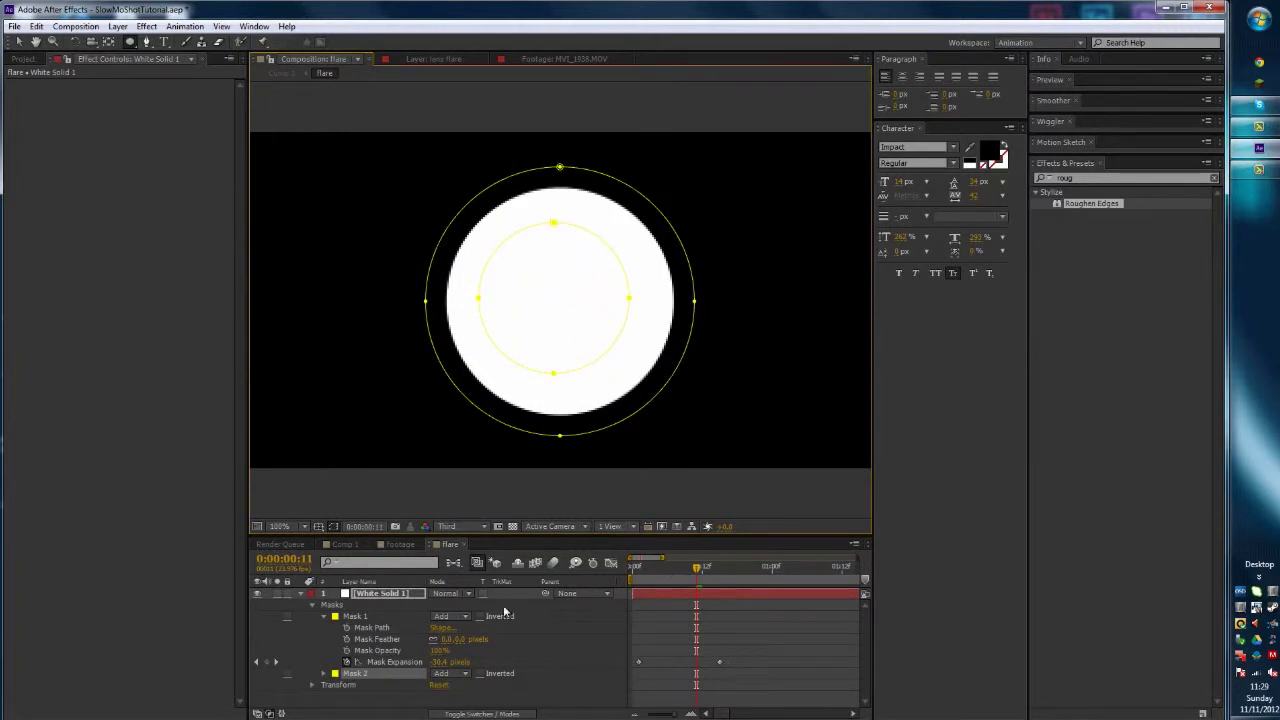
click(463, 677)
click(460, 604)
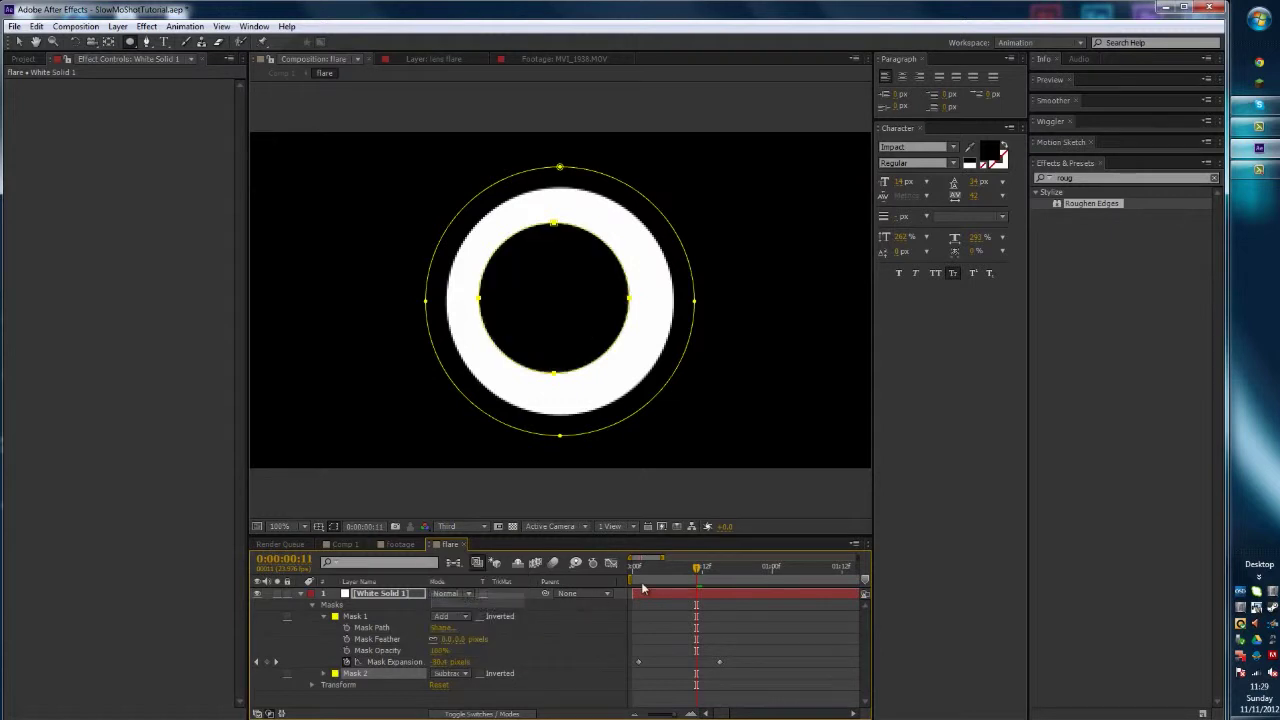
- Link Mask 2's Mask Expansion to Mask 1's Mask Expansion on the flare composition's white solid with an expression
click(662, 576)
key(space)
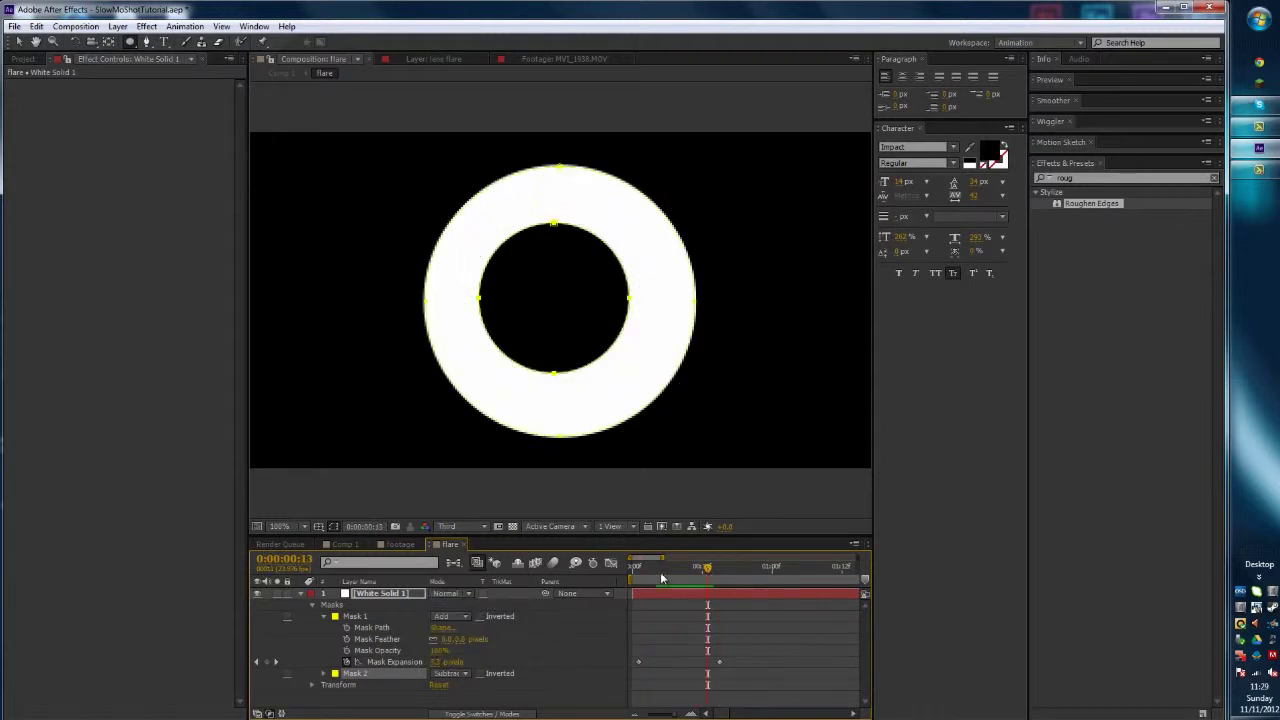
click(323, 675)
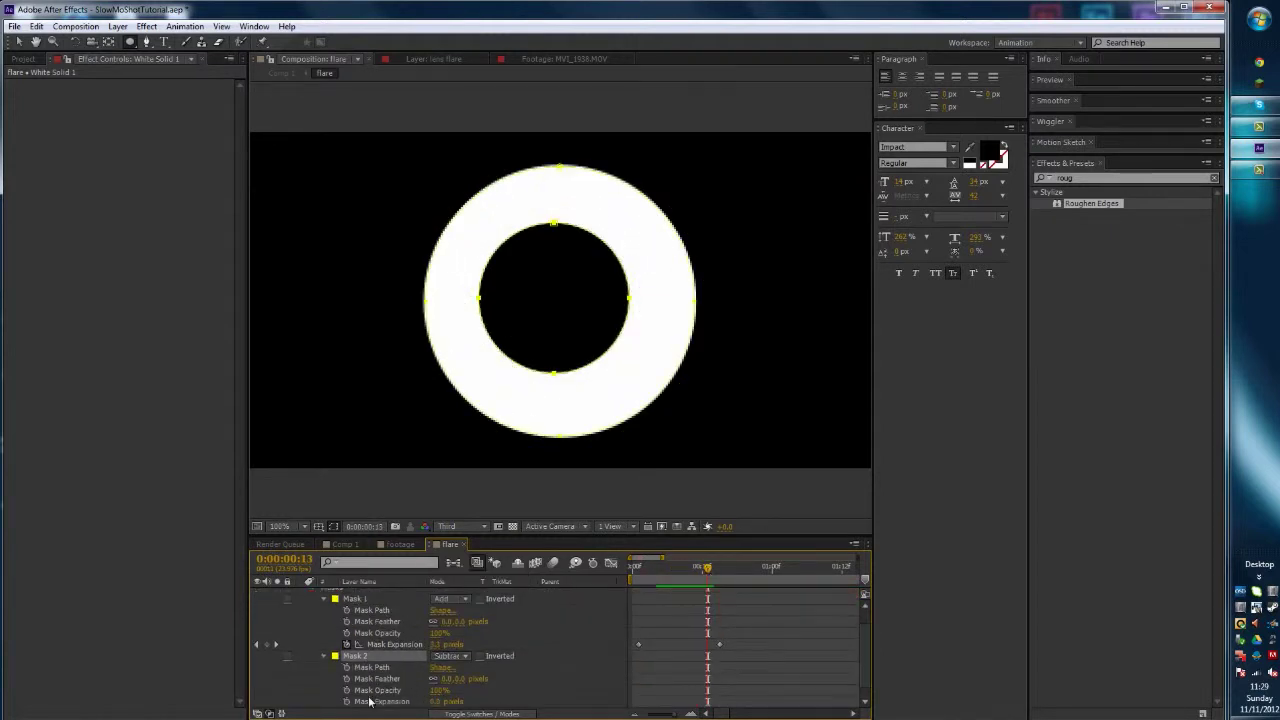
alt+click(347, 702)
drag(467, 702, 466, 706)
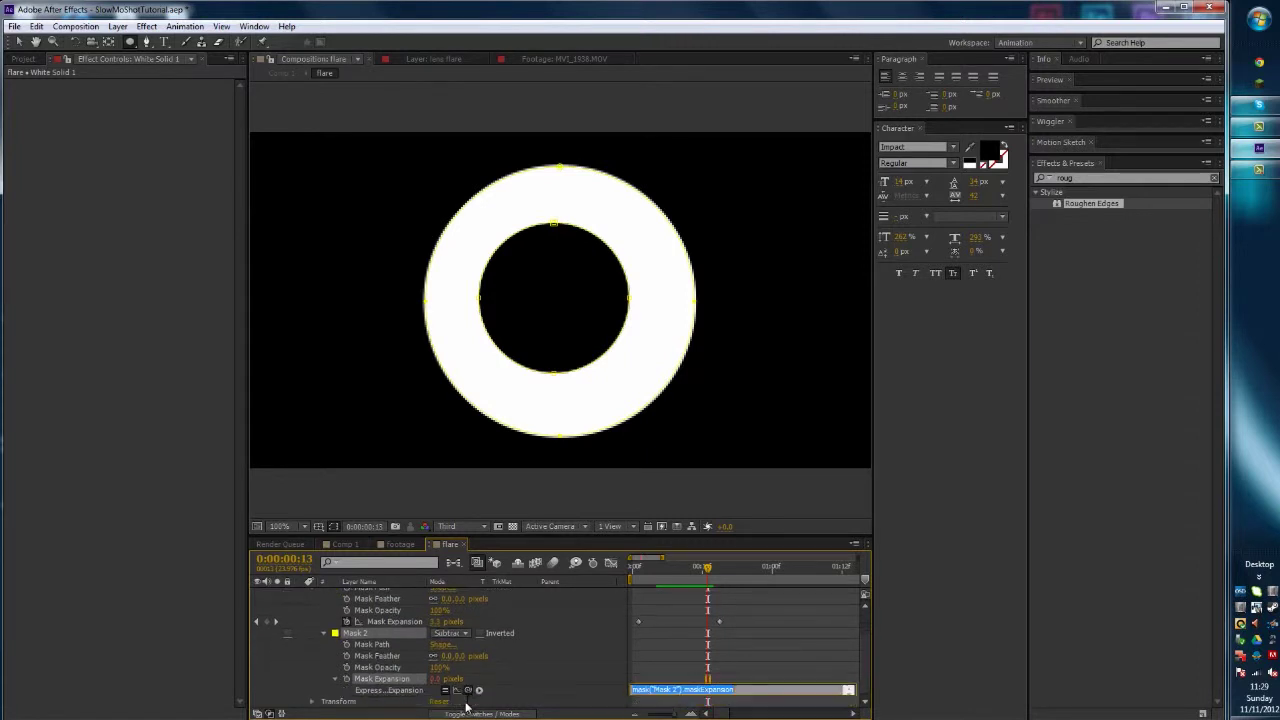
drag(372, 637, 435, 621)
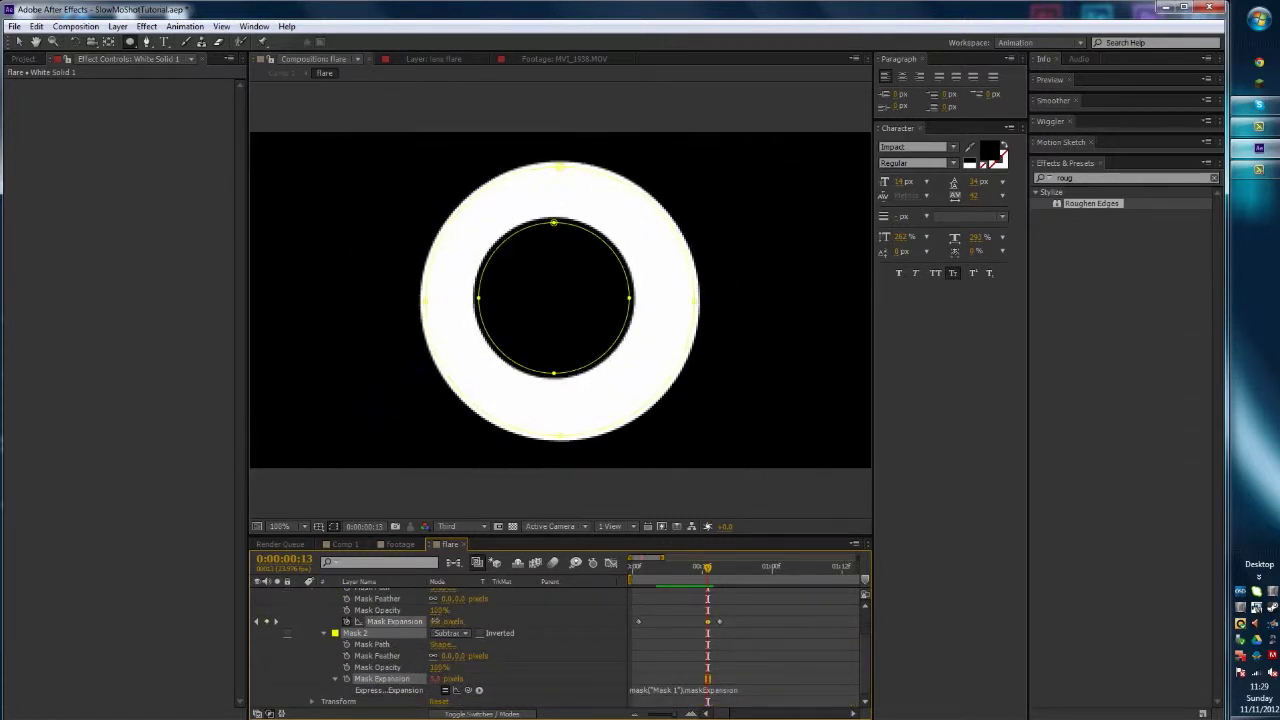
- Examine how the ring-shaped flare looks over the gunshot in Comp 1, comparing it with the flare composition at several frames
click(348, 544)
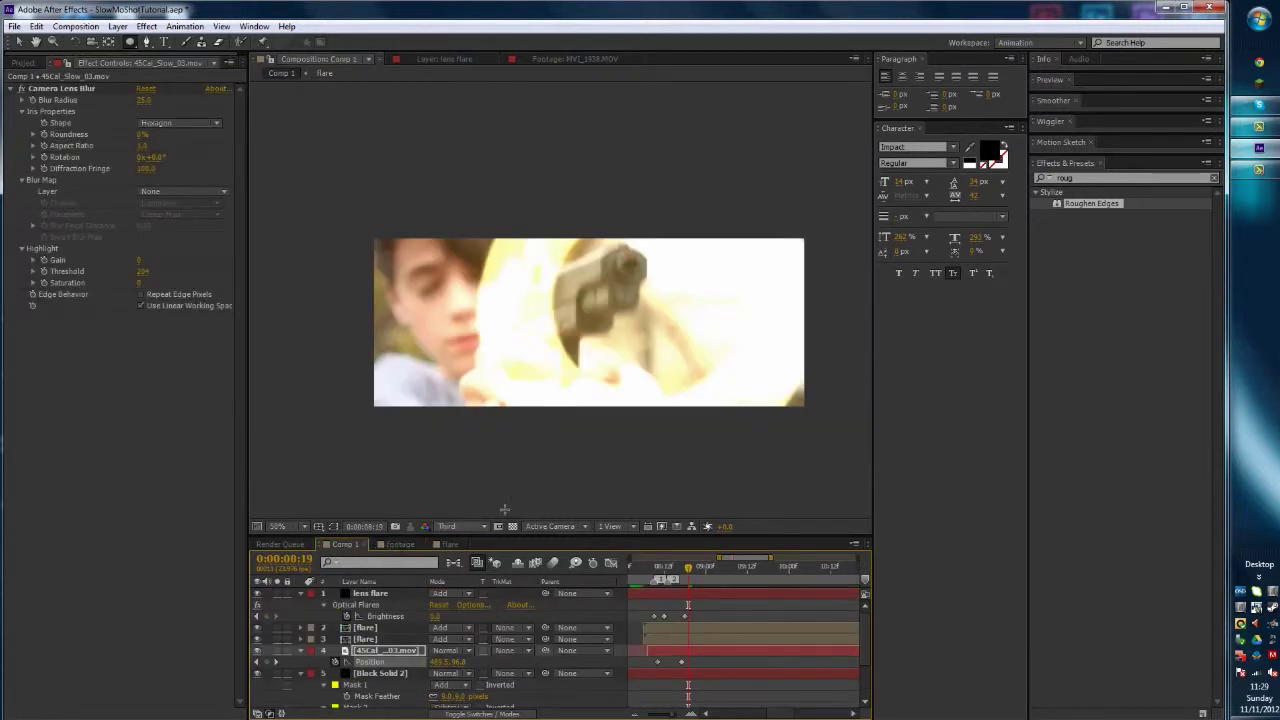
drag(687, 567, 650, 563)
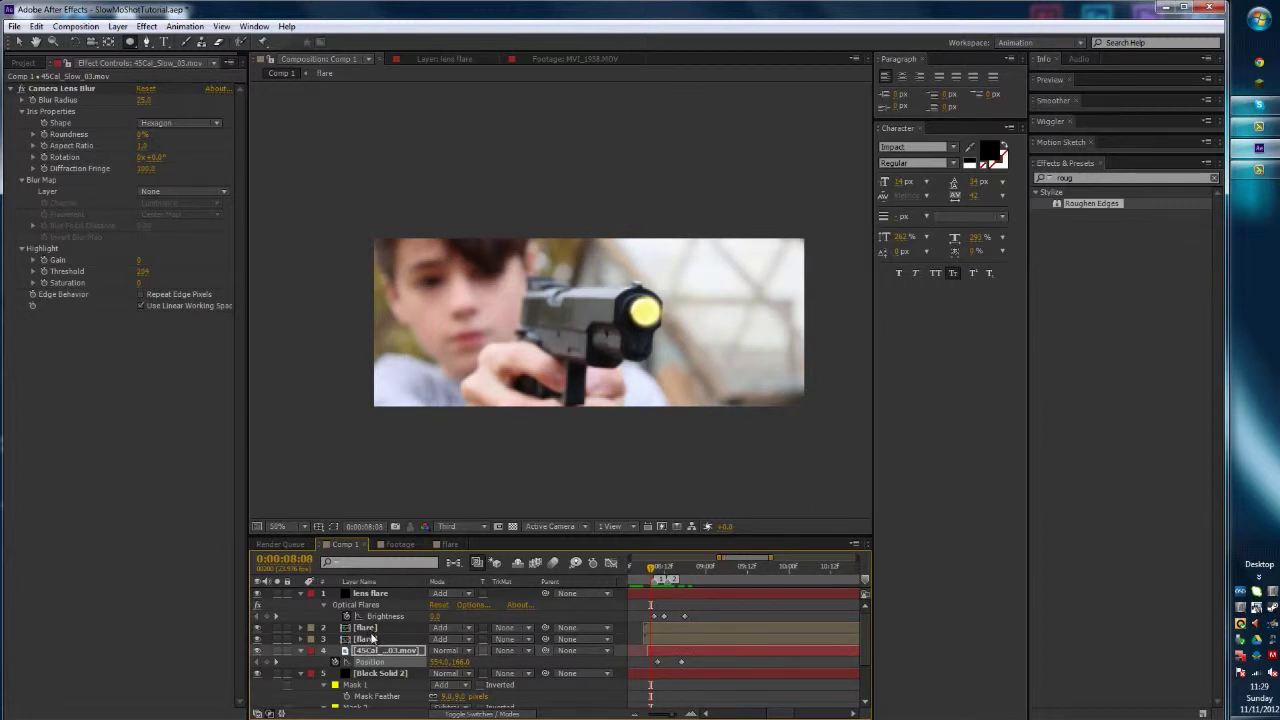
scroll(377, 640, down, 3)
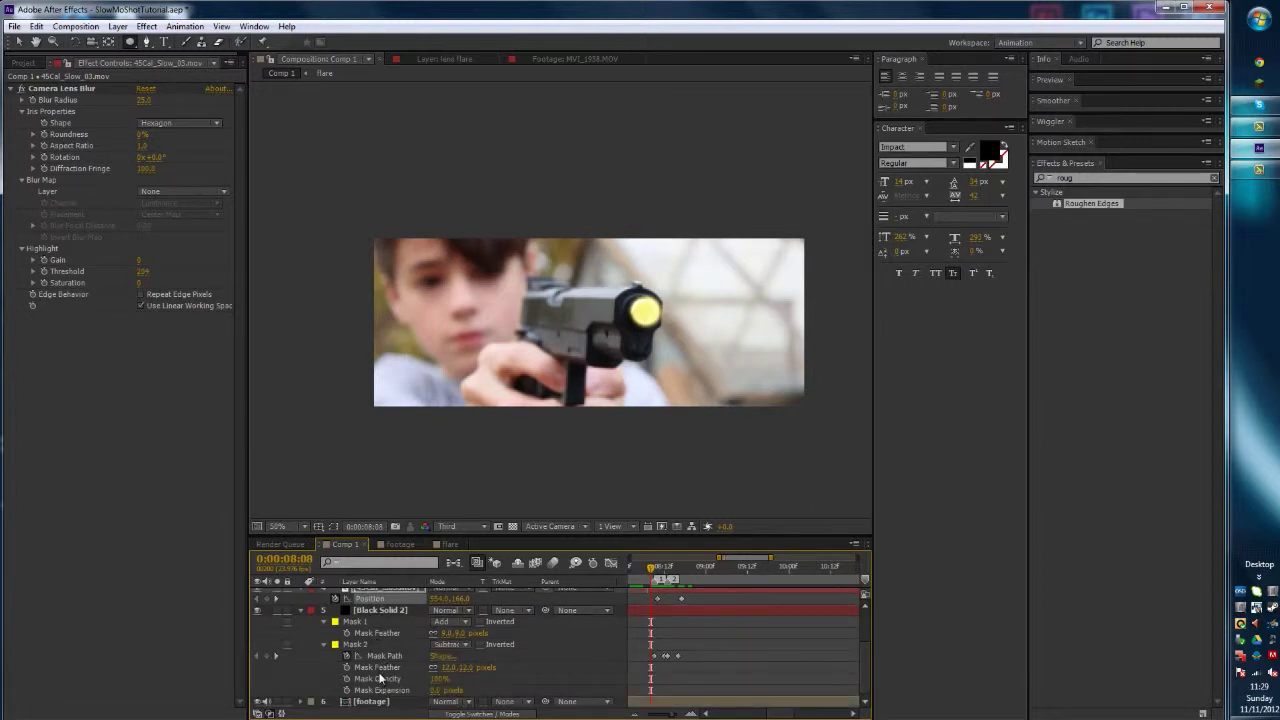
scroll(380, 670, up, 3)
click(372, 626)
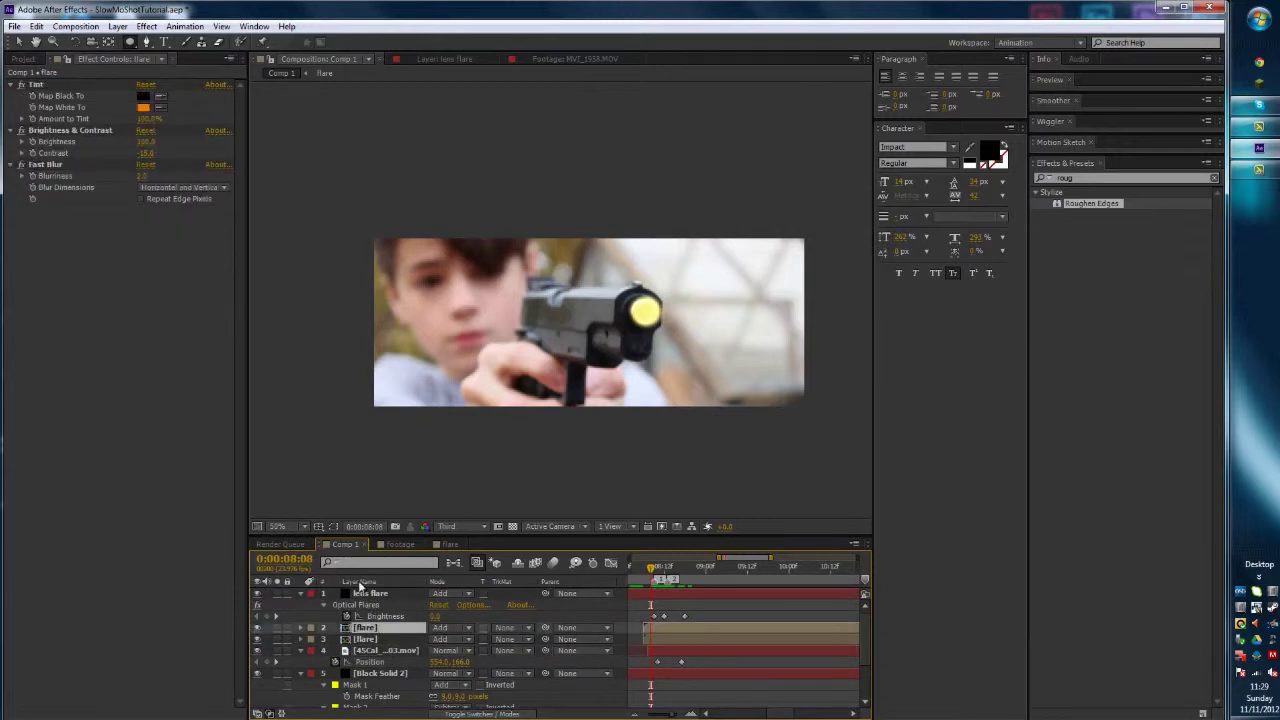
click(370, 594)
click(450, 544)
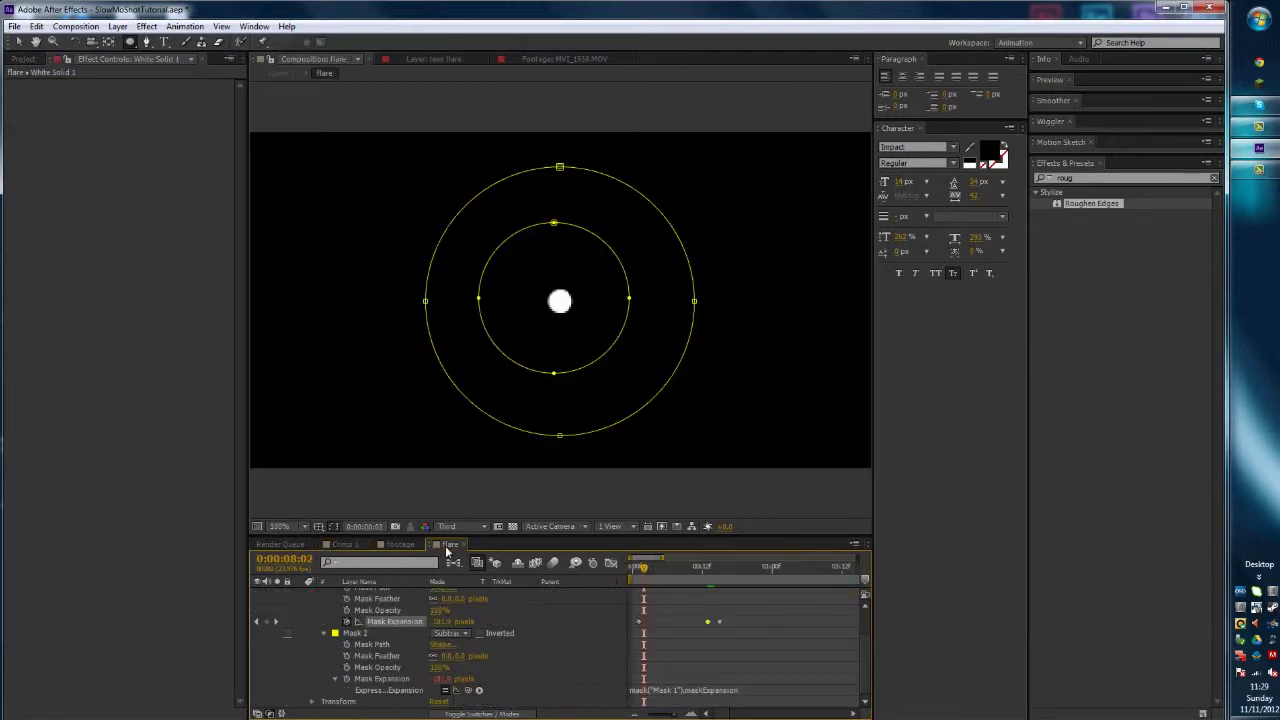
drag(641, 568, 696, 567)
click(342, 545)
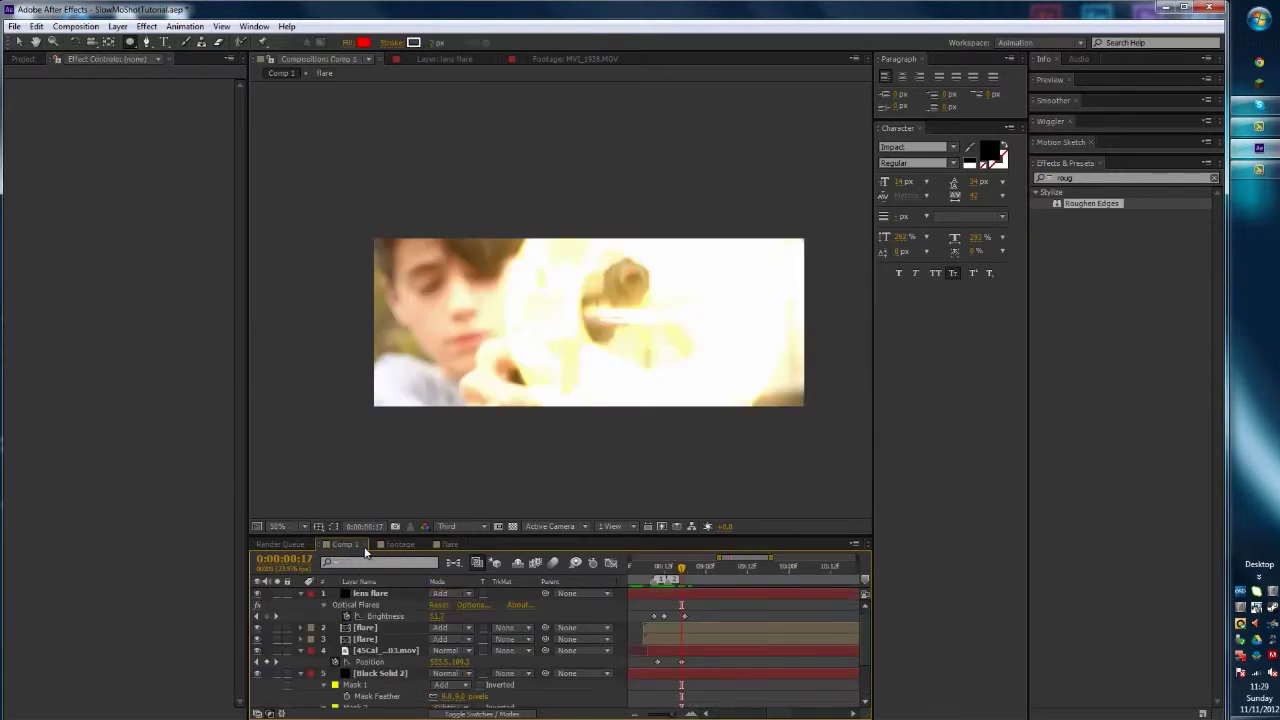
key(Page_Down)
key(Page_Up)
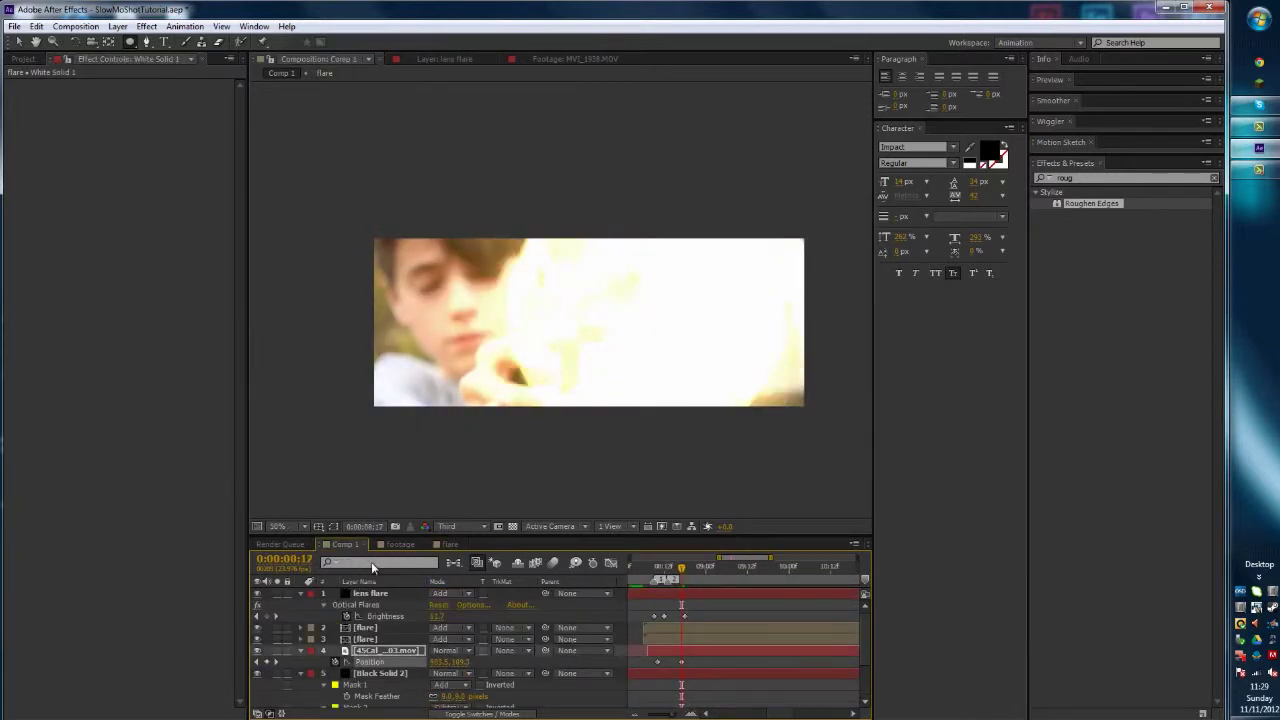
double_click(716, 627)
key(ctrl+v)
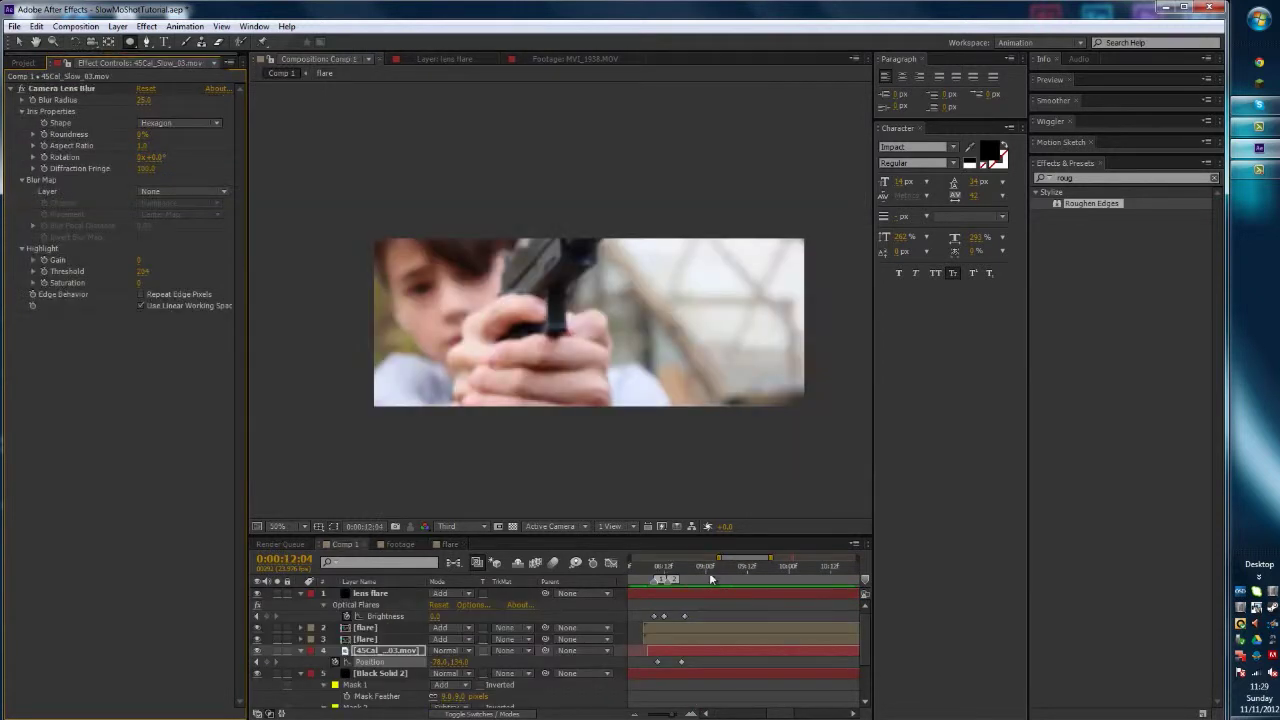
- Go to 0:00:08:10 in Comp 1 and create a new white (FFFFFF) solid layer
drag(709, 572, 657, 571)
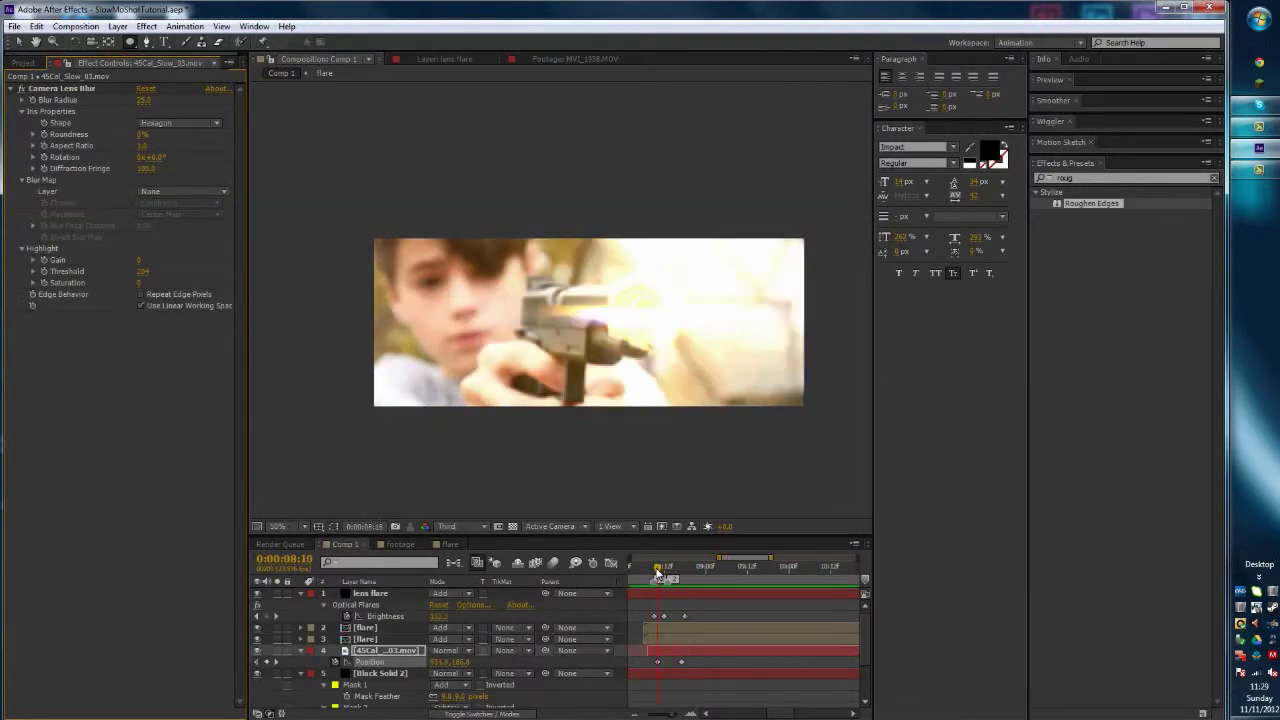
click(117, 26)
mouse_move(200, 44)
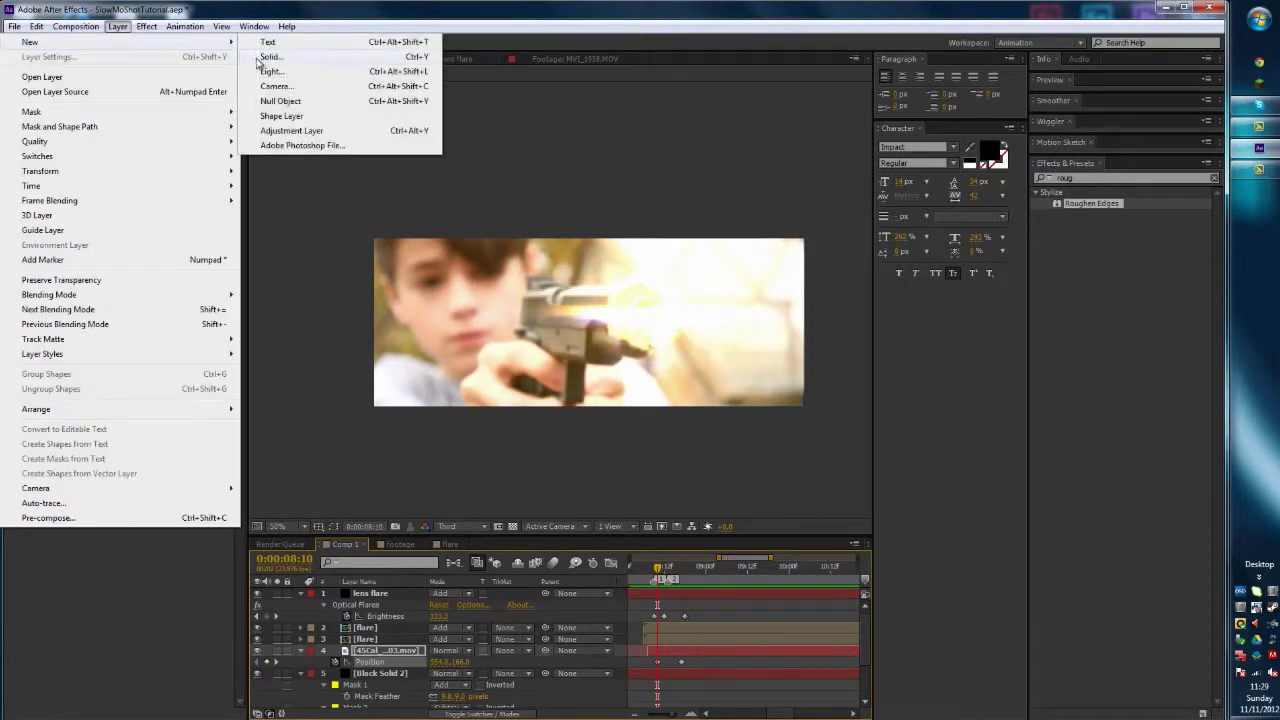
click(256, 56)
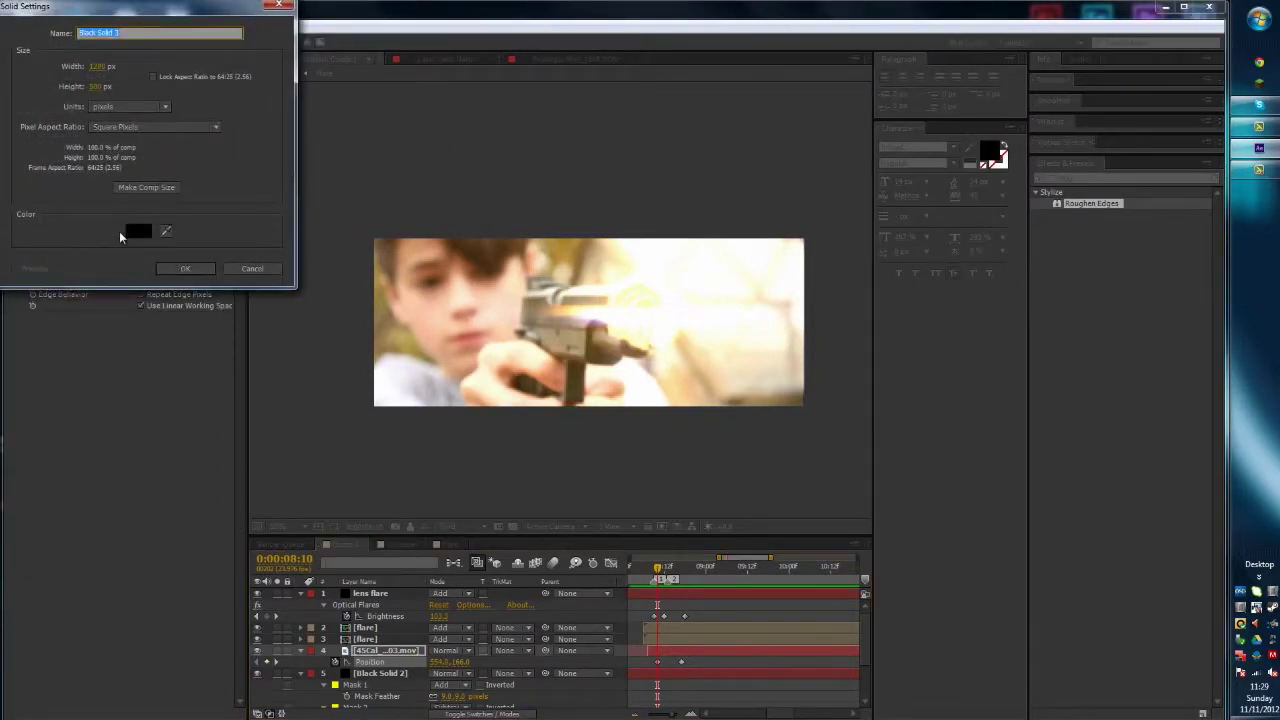
click(138, 231)
drag(157, 251, 49, 129)
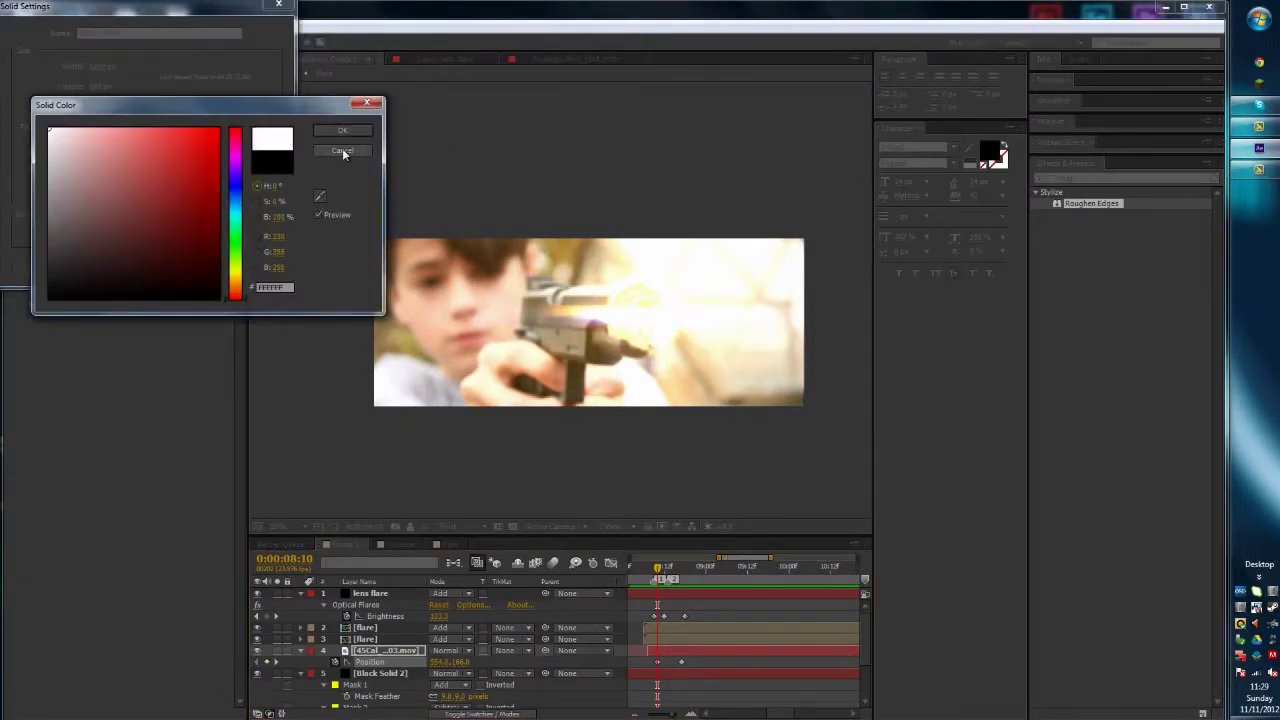
click(342, 131)
click(190, 266)
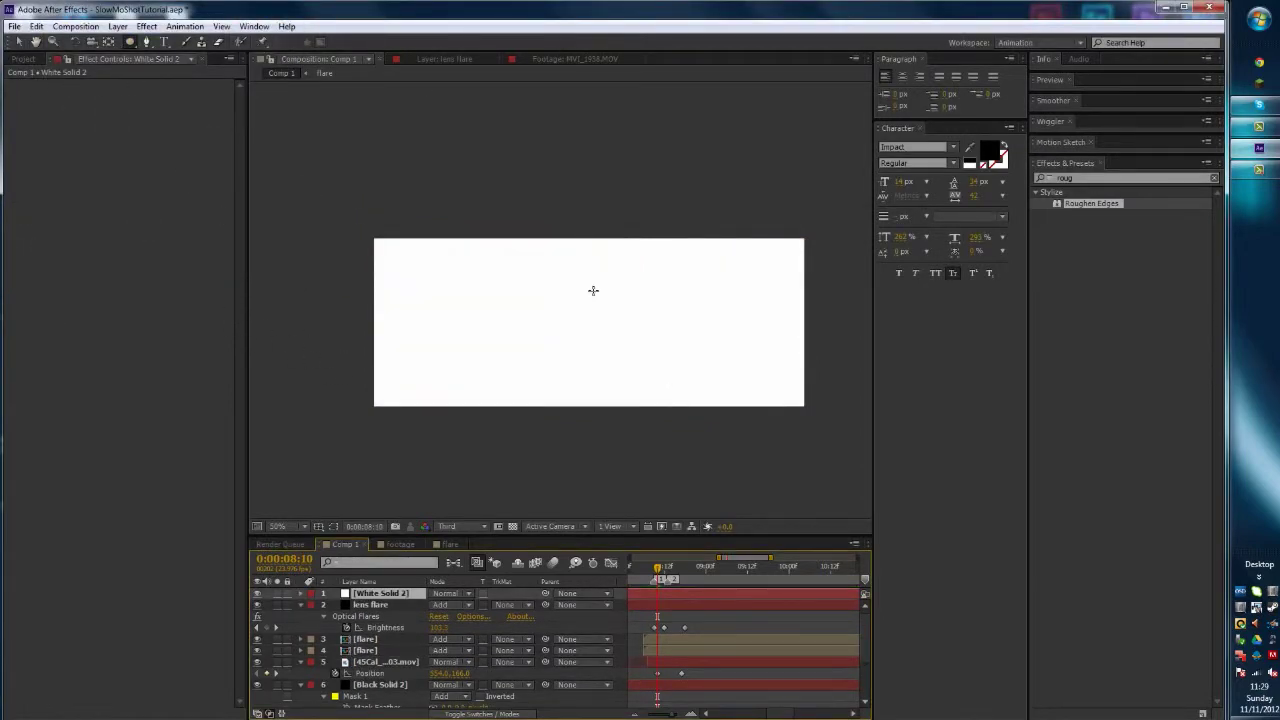
- With both flare layers hidden, draw two concentric circular masks around the gun's muzzle on the white solid and set the inner one to Subtract
click(257, 594)
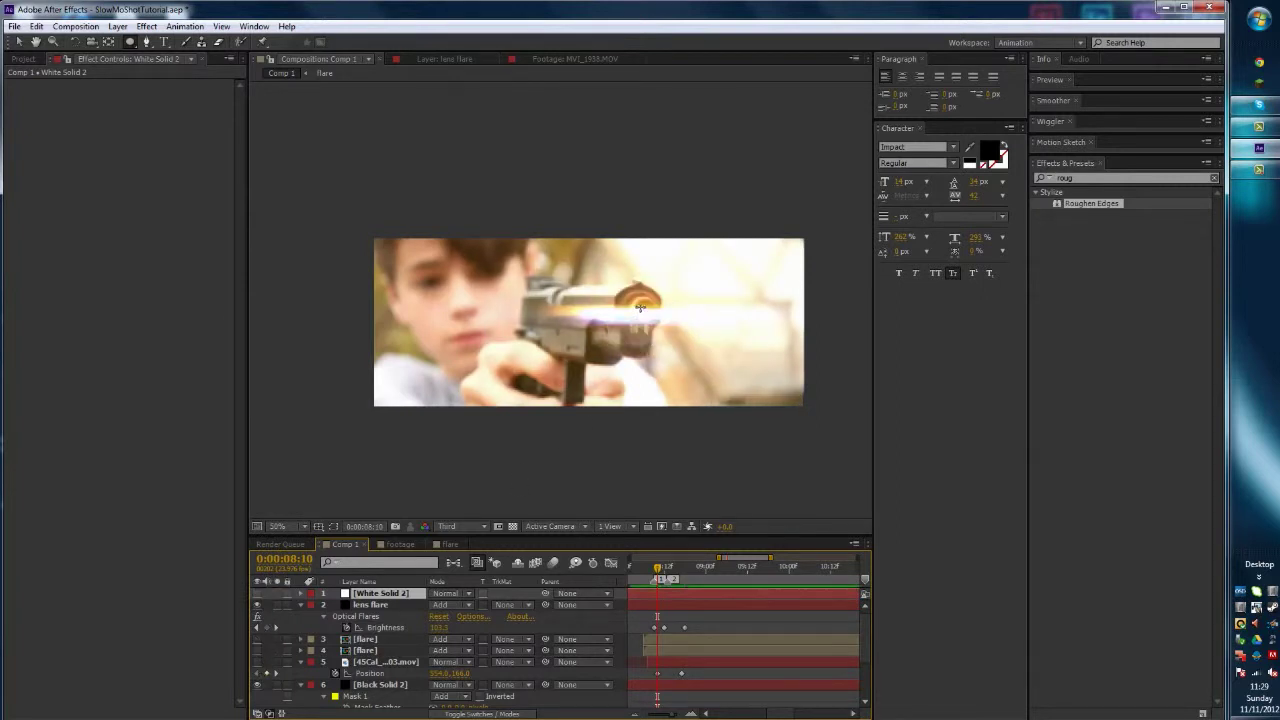
mouse_move(640, 307)
mouse_down()
mouse_move(674, 352)
mouse_move(721, 368)
mouse_move(695, 327)
mouse_move(650, 314)
mouse_move(670, 330)
mouse_up()
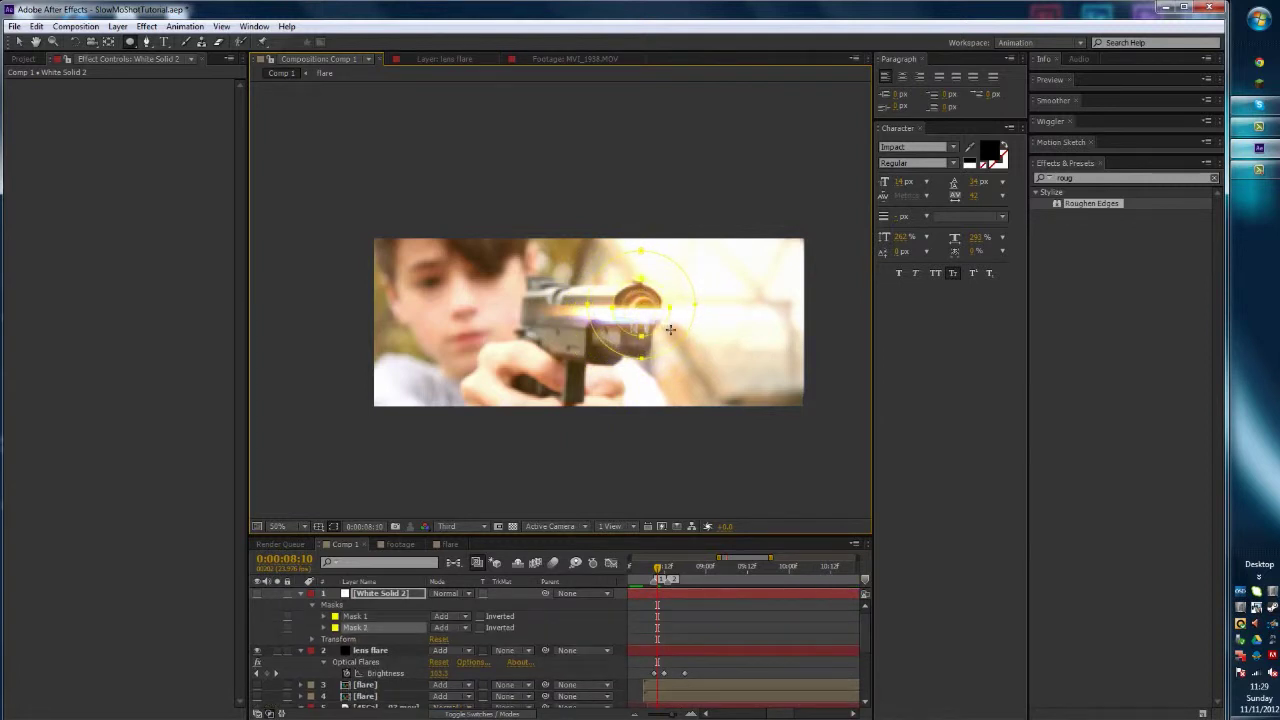
click(463, 627)
click(467, 554)
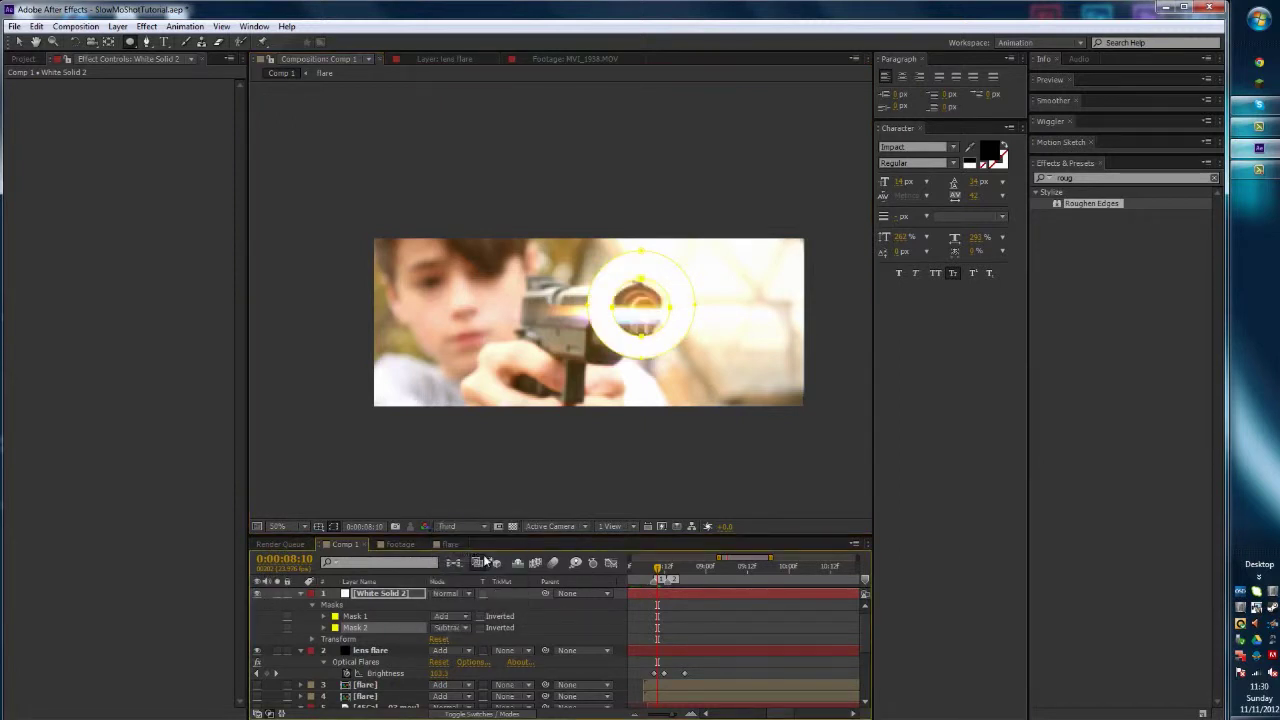
- Reveal the properties of both masks on the white solid and add an expression to Mask 2's Mask Expansion
click(323, 627)
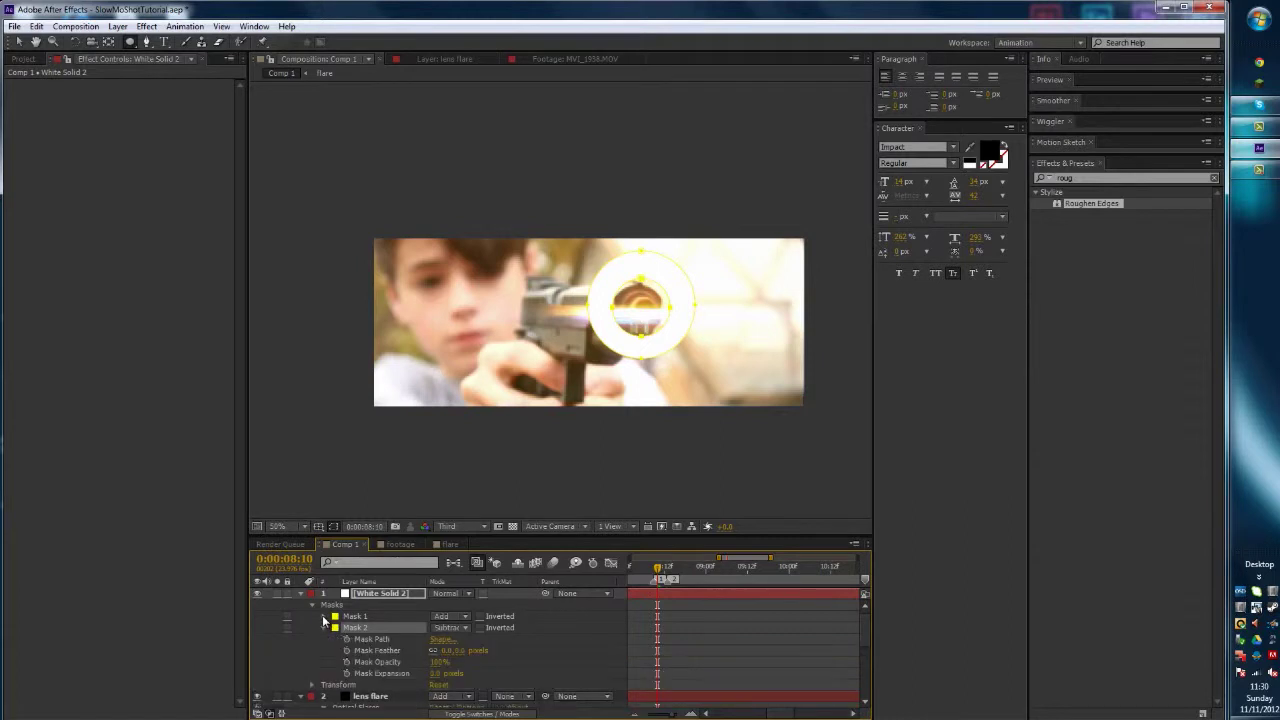
click(323, 616)
scroll(400, 665, down, 2)
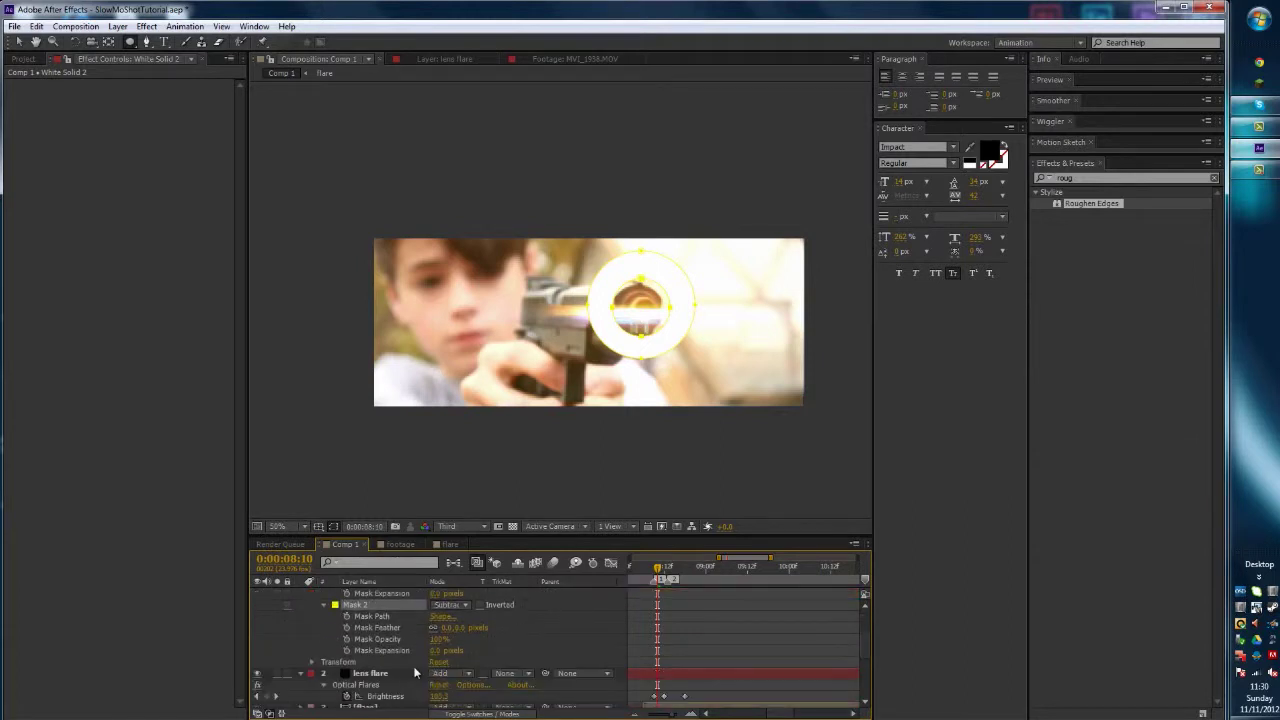
alt+click(346, 650)
- Try to link Mask 2's new expression to Mask 1's Mask Expansion
drag(468, 662, 376, 664)
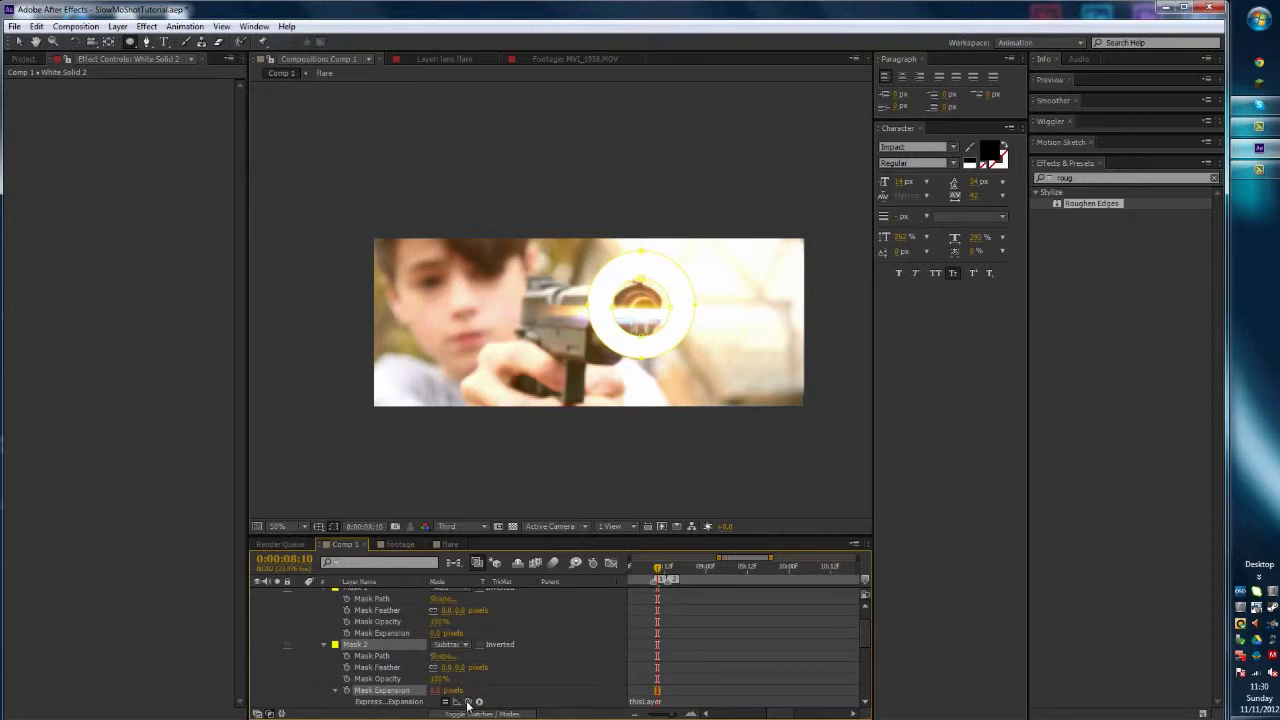
drag(467, 702, 423, 619)
key(ctrl+z)
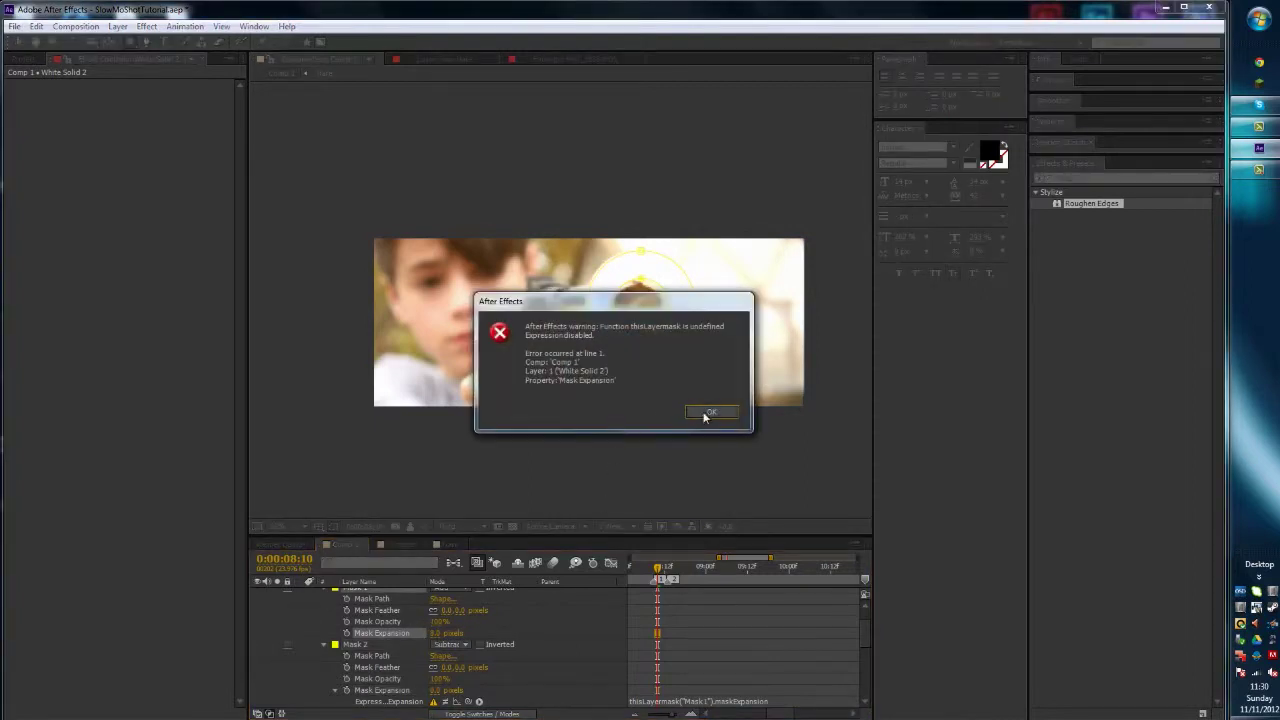
click(706, 413)
- Replace Mask 2's faulty Mask Expansion expression with mask("Mask 1").maskExpansion
scroll(552, 668, down, 1)
click(700, 666)
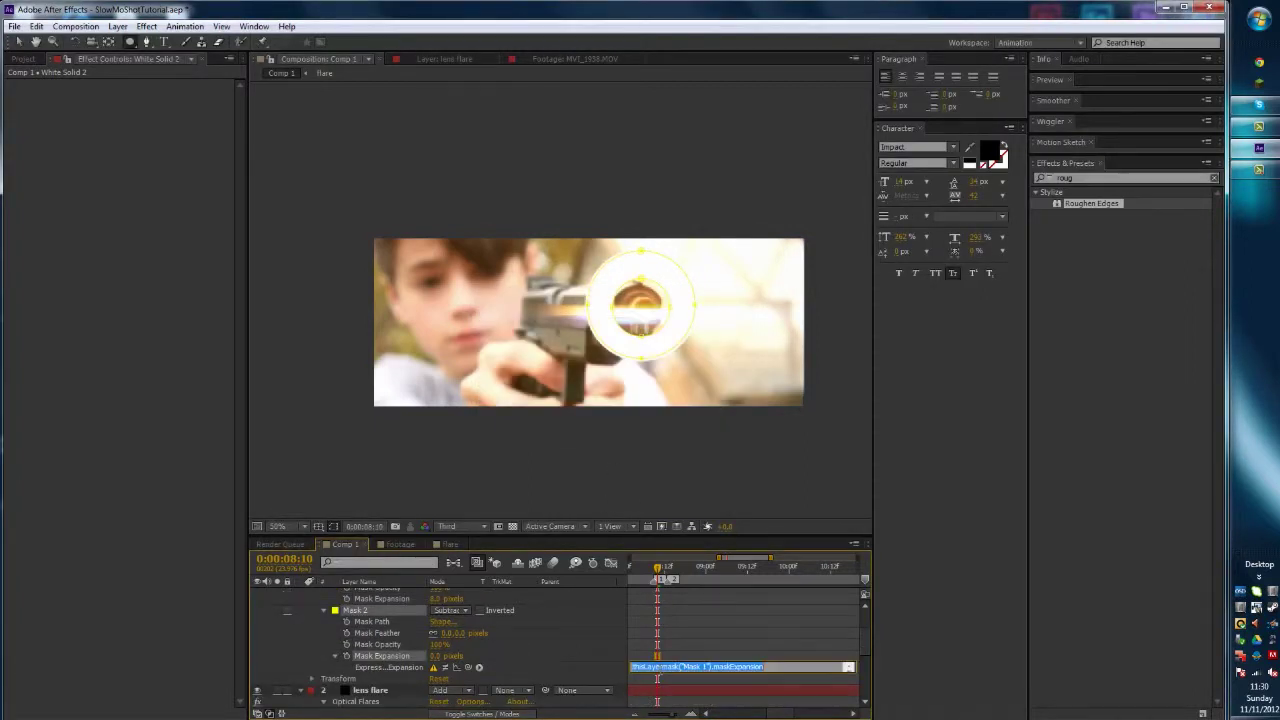
key(Delete)
drag(466, 668, 270, 624)
click(599, 474)
- Nudge the masks slightly down over the muzzle and keyframe Mask 1's Mask Expansion at -129 pixels at 0:00:08:10
key(Down)
key(Down)
key(Down)
key(Down)
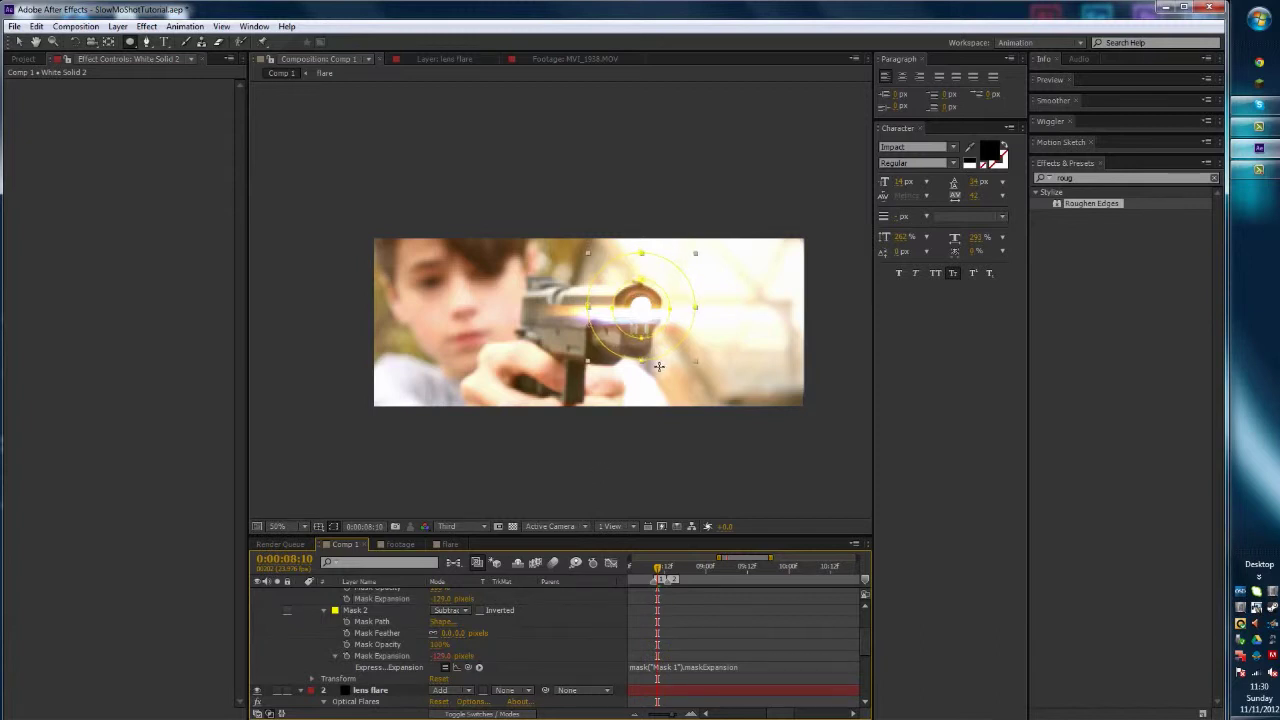
click(346, 599)
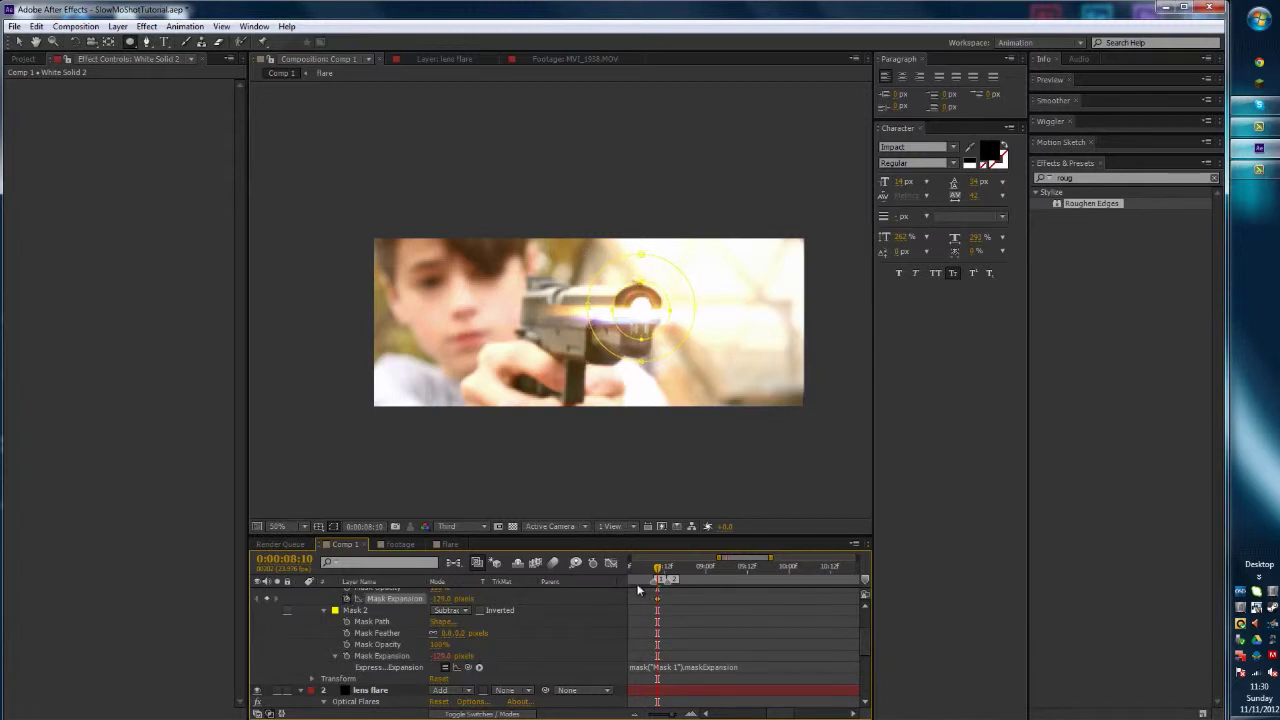
- Set Mask 1's Mask Expansion to 807 pixels at 0:00:09:05
drag(658, 574, 723, 578)
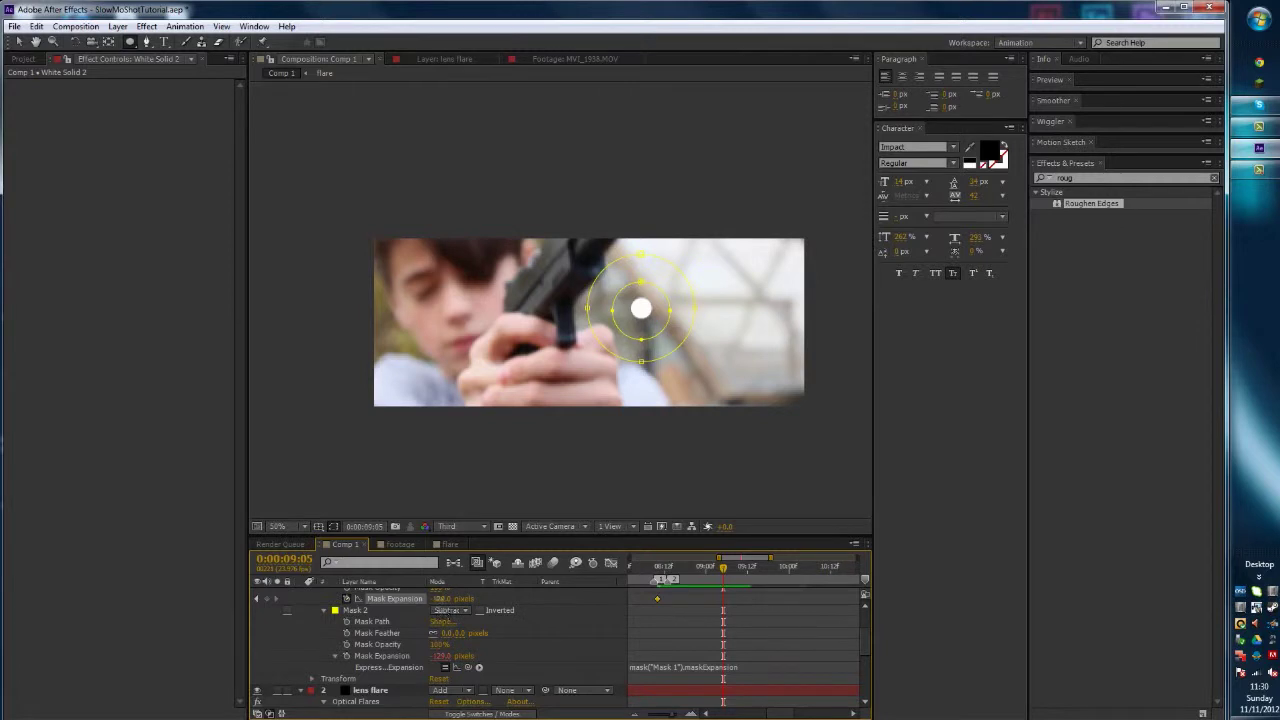
drag(440, 598, 985, 563)
scroll(372, 608, up, 2)
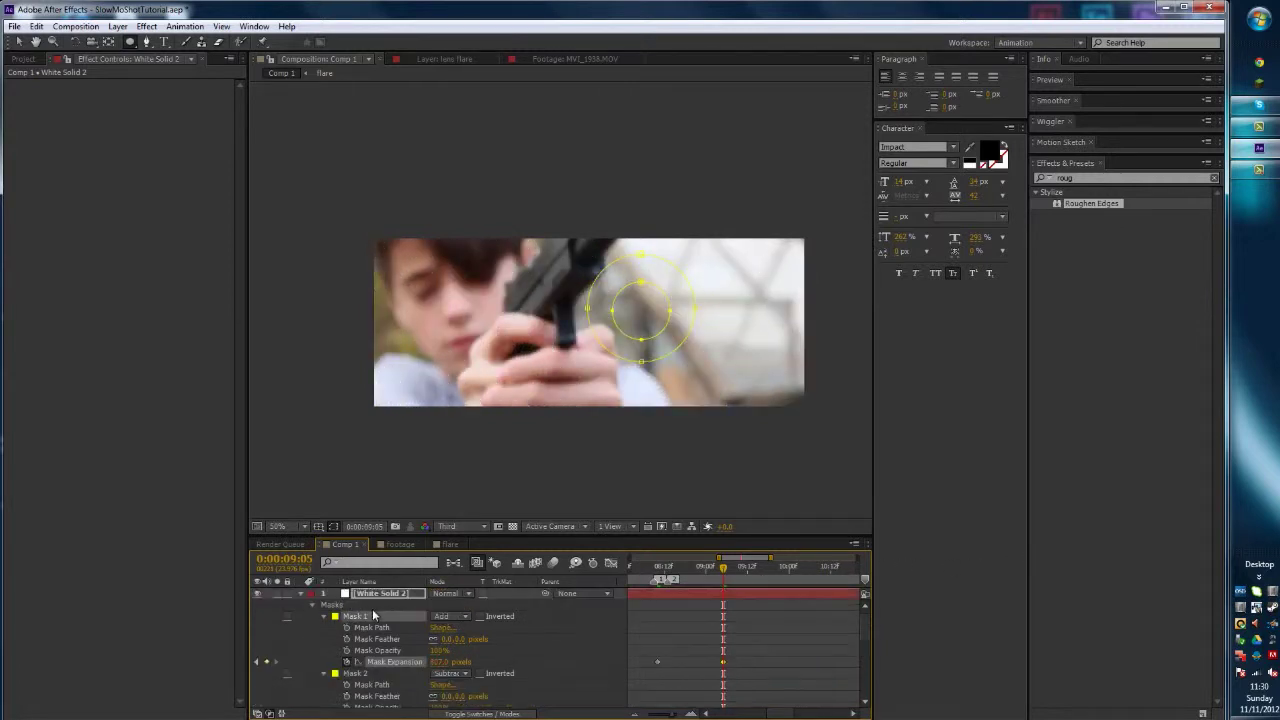
- Preview the expanding ring and trim the white solid to start at about 0:00:08:11
click(385, 592)
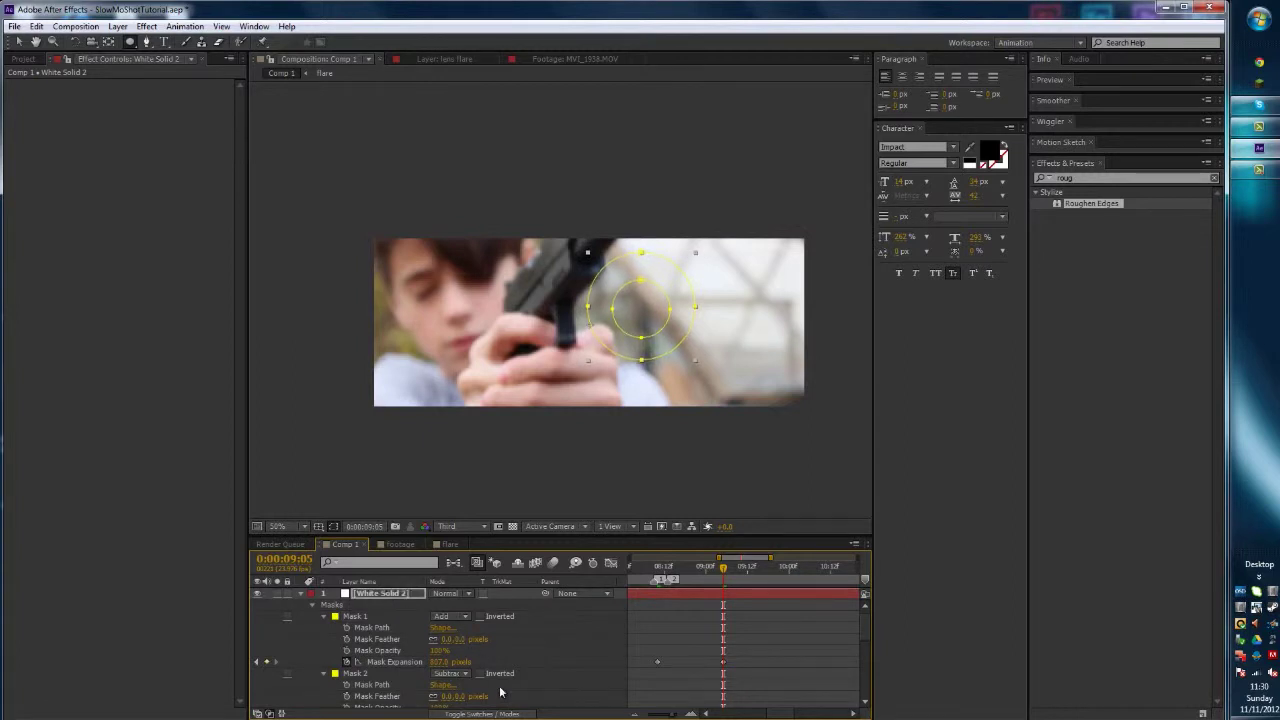
key(space)
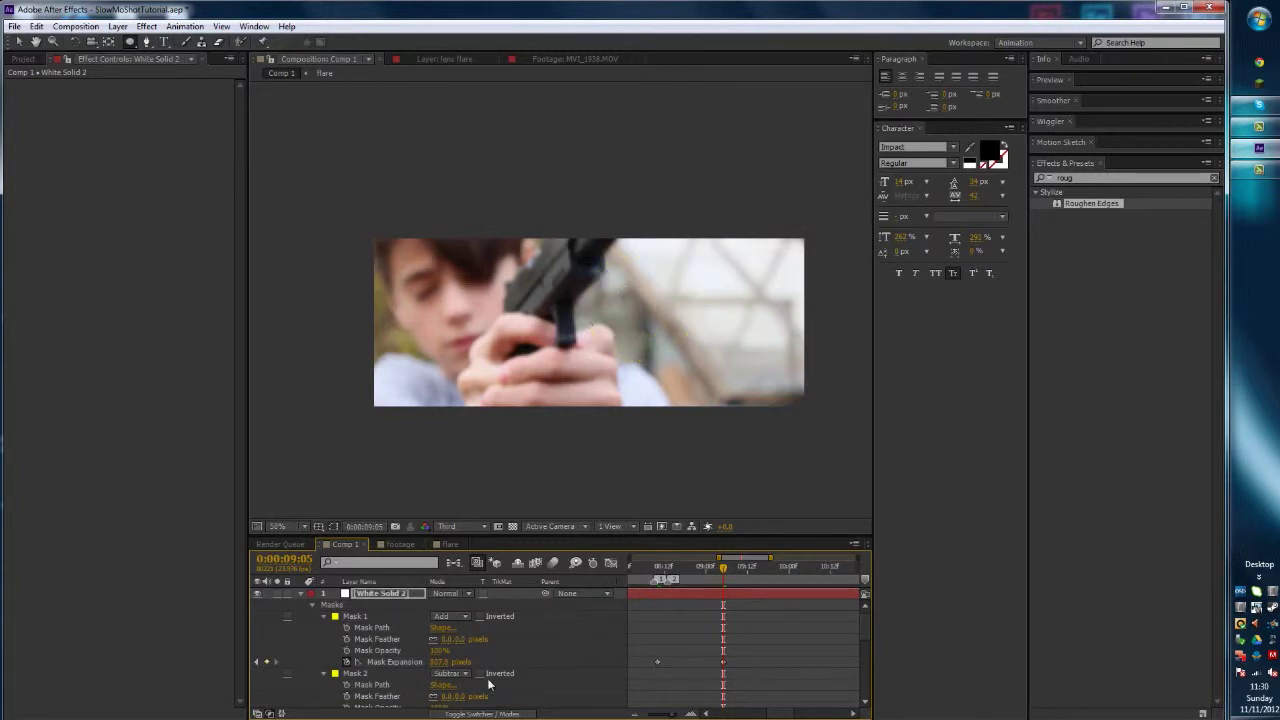
drag(690, 566, 660, 562)
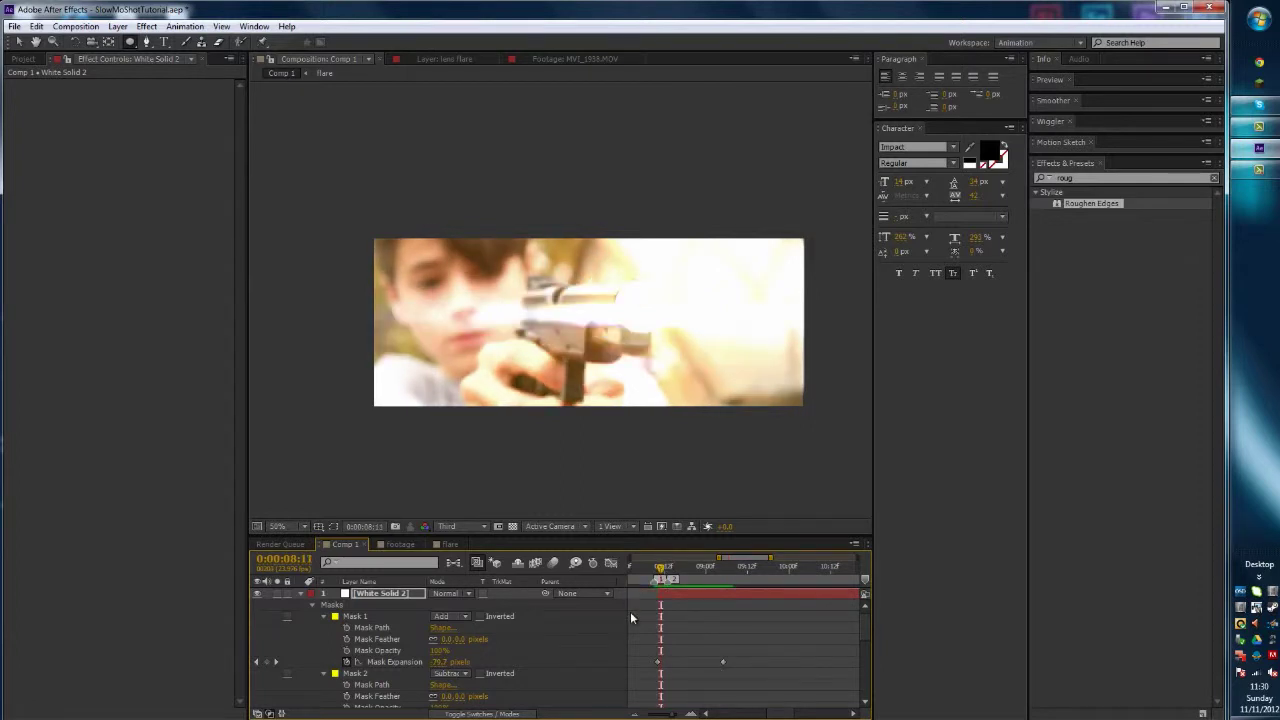
- Replay the ring animation and move Mask 1's second Mask Expansion keyframe to about 0:00:09:11 to slow the expansion
drag(660, 566, 648, 566)
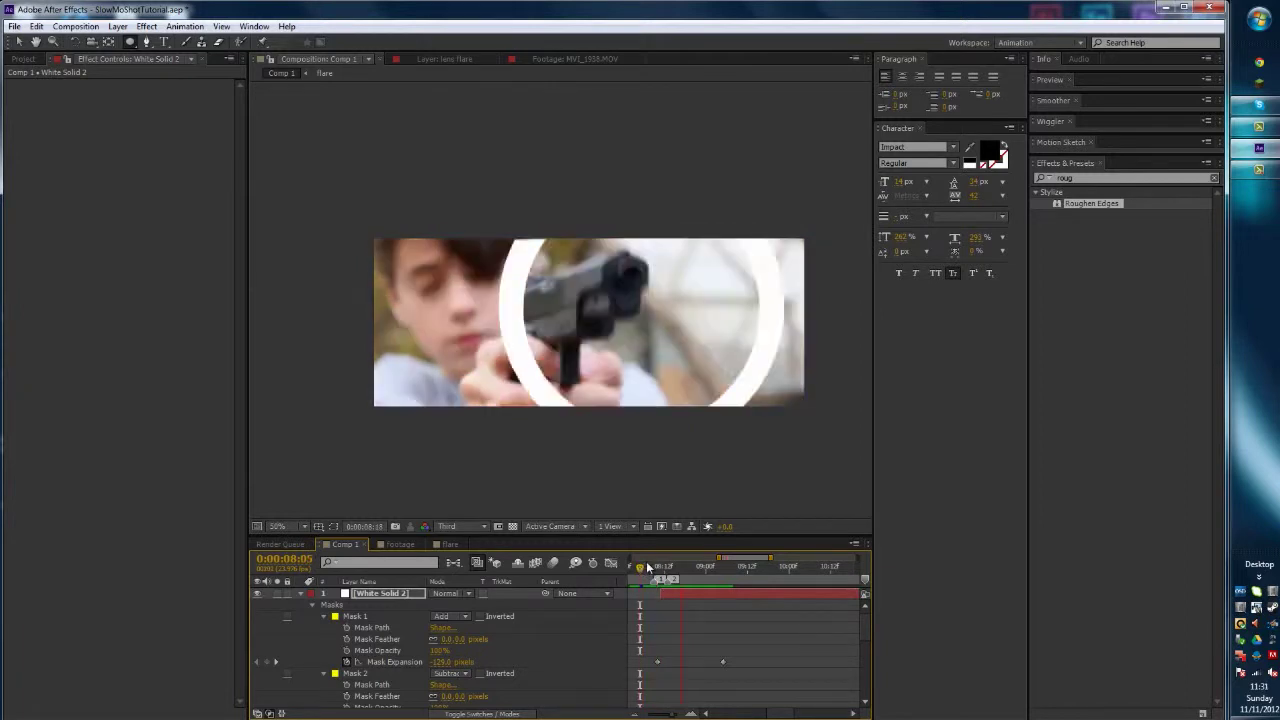
key(space)
click(661, 568)
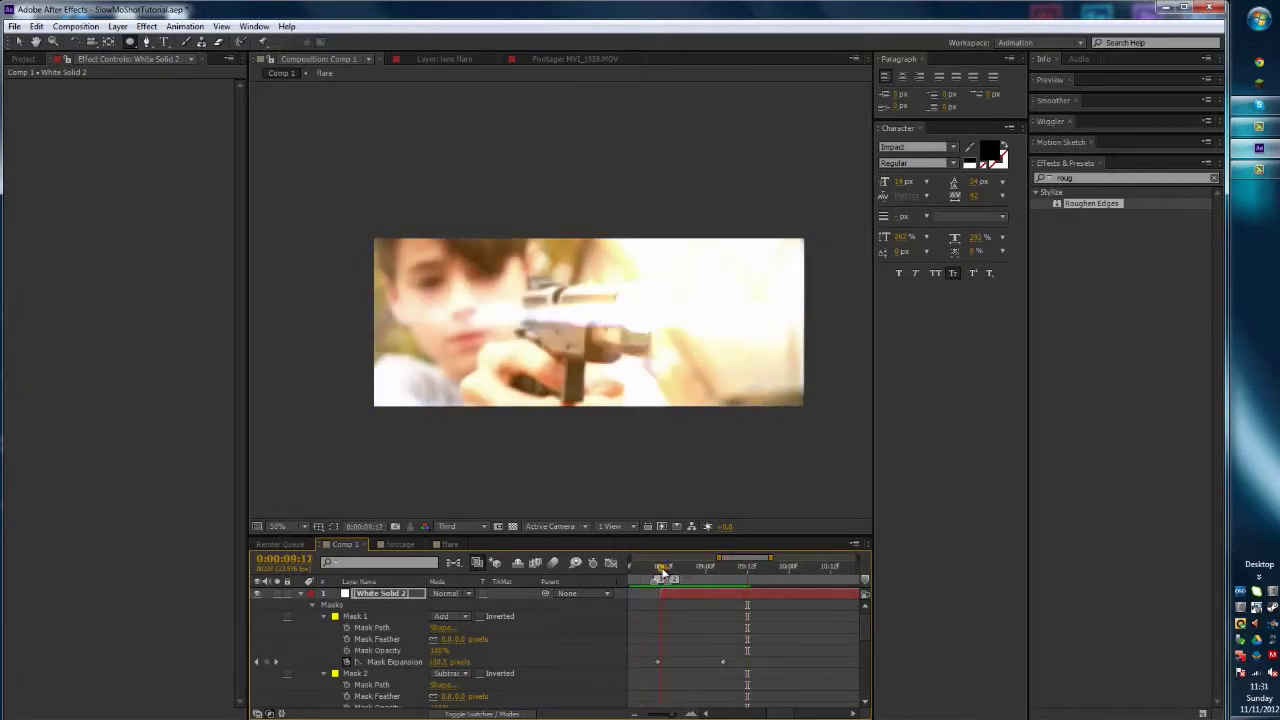
drag(662, 569, 681, 568)
drag(724, 661, 746, 661)
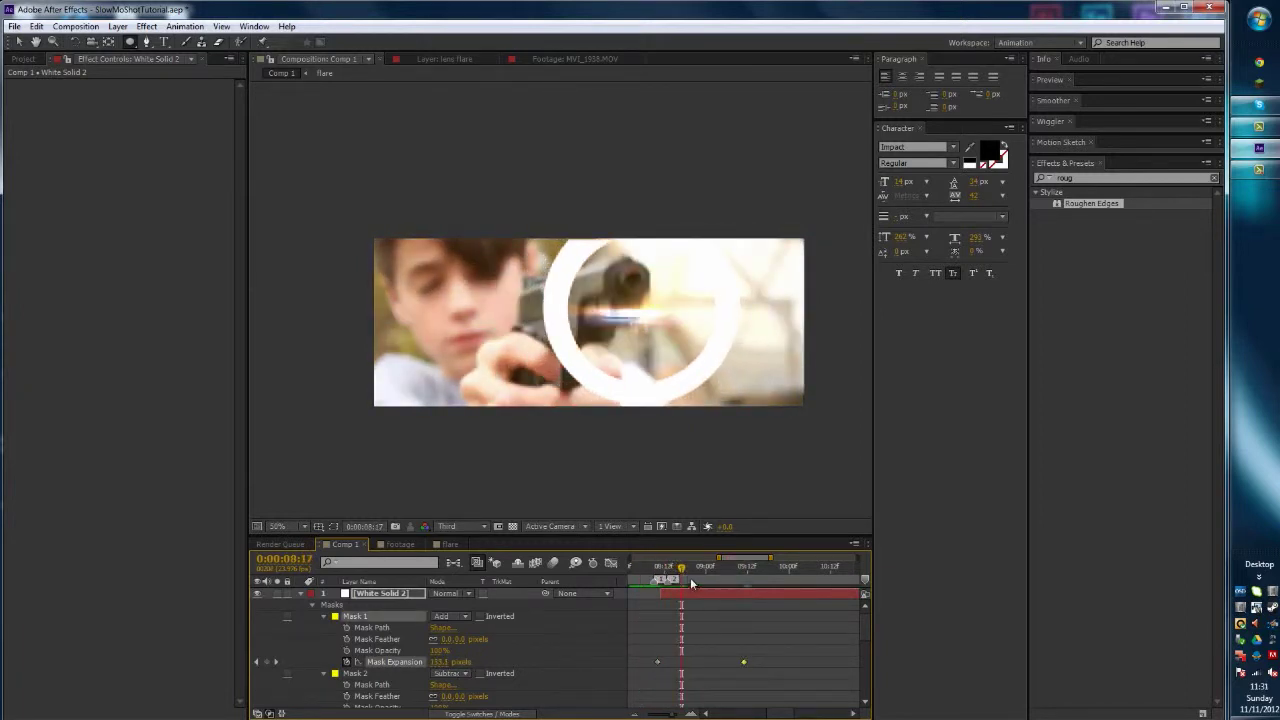
- Try to pre-compose the layers from the upper flare layer down to footage, moving all attributes into the new composition
click(660, 570)
scroll(268, 672, down, 4)
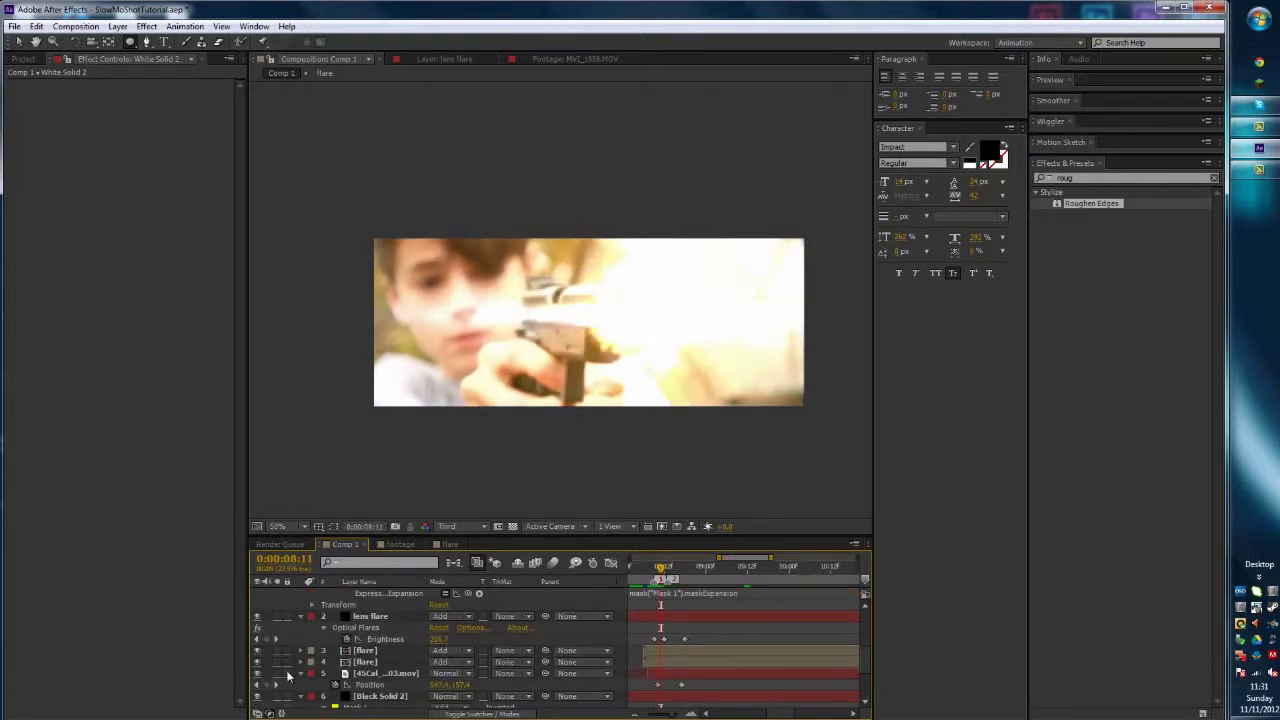
key(m)
key(m)
scroll(285, 648, up, 2)
scroll(383, 627, down, 3)
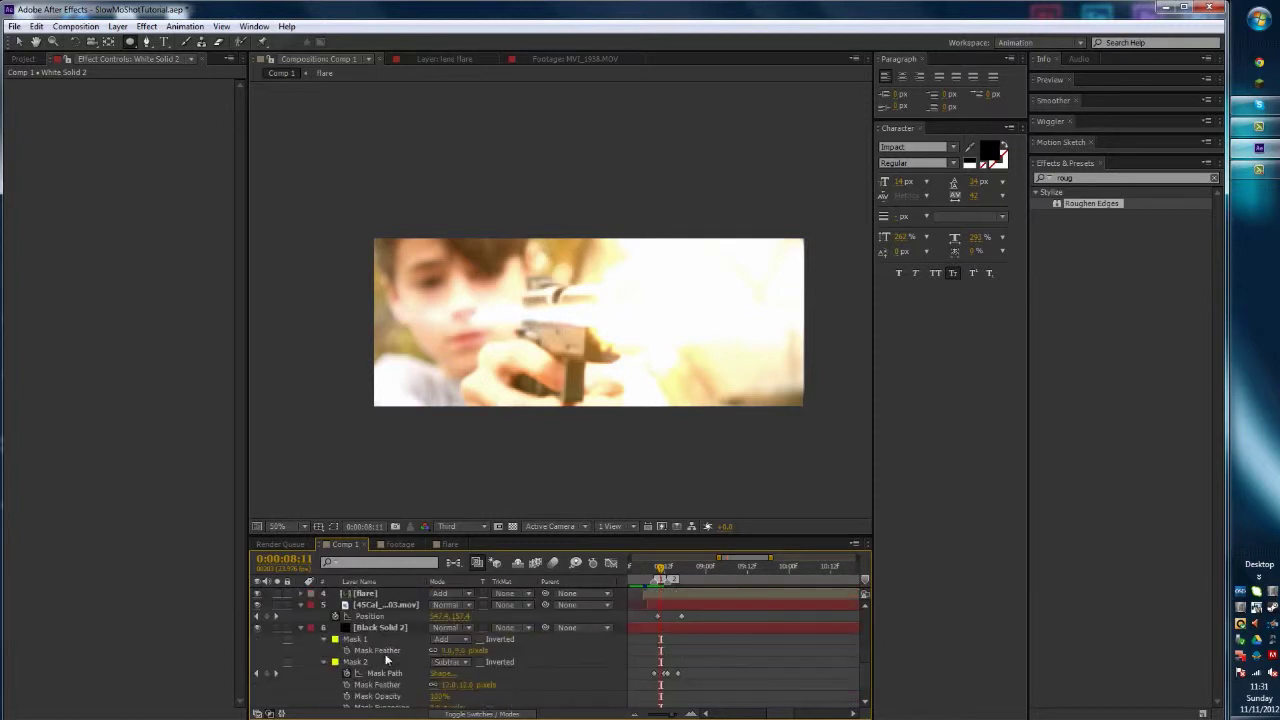
scroll(382, 614, up, 2)
click(382, 617)
scroll(386, 650, down, 3)
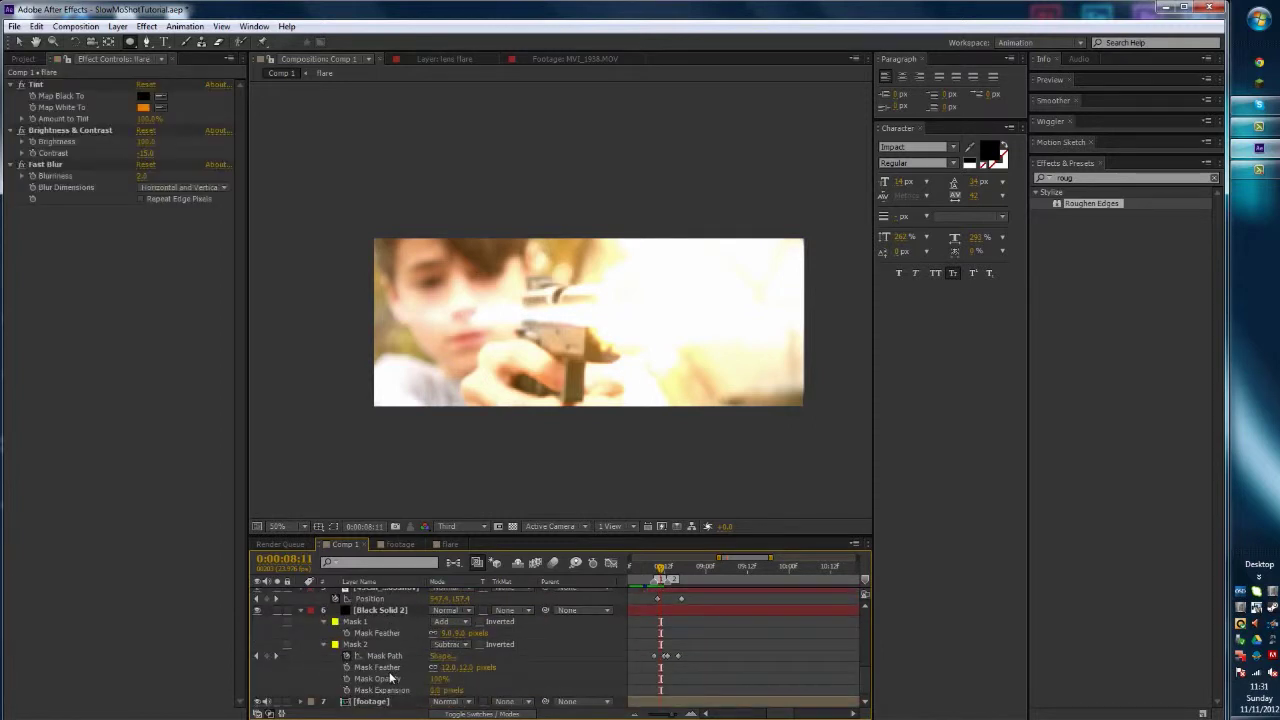
shift+click(386, 703)
key(ctrl+shift+c)
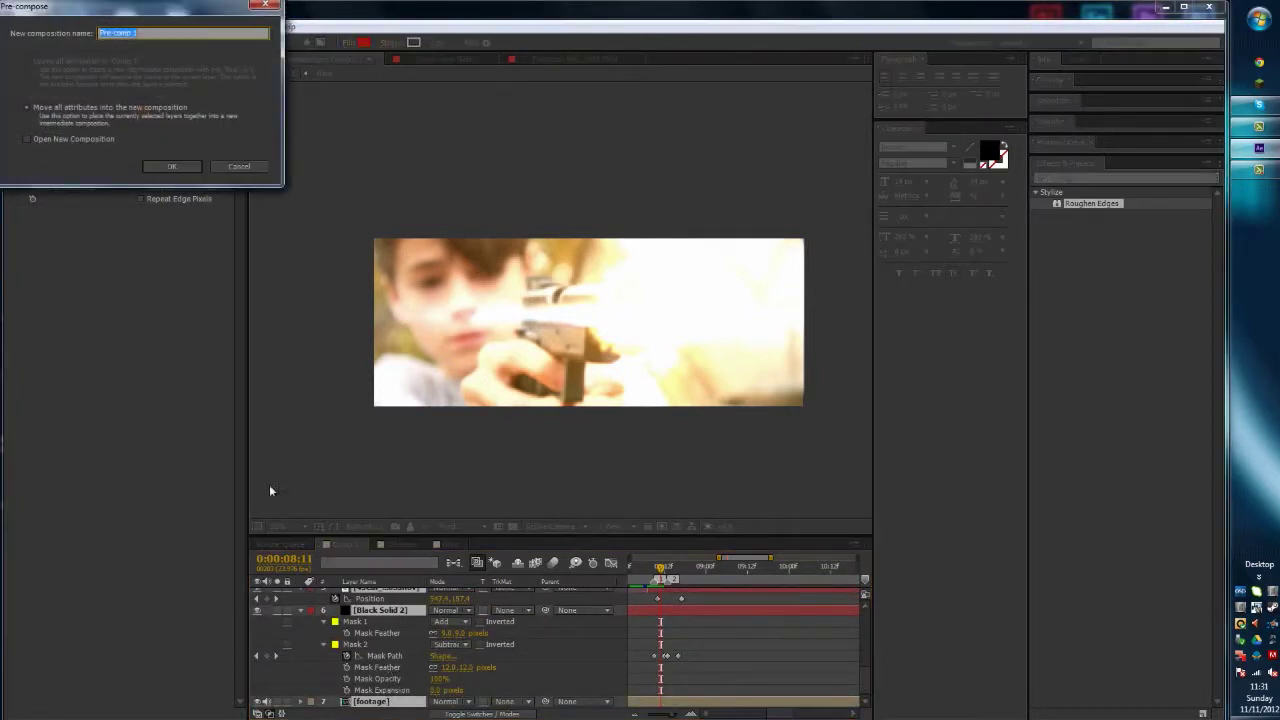
key(Return)
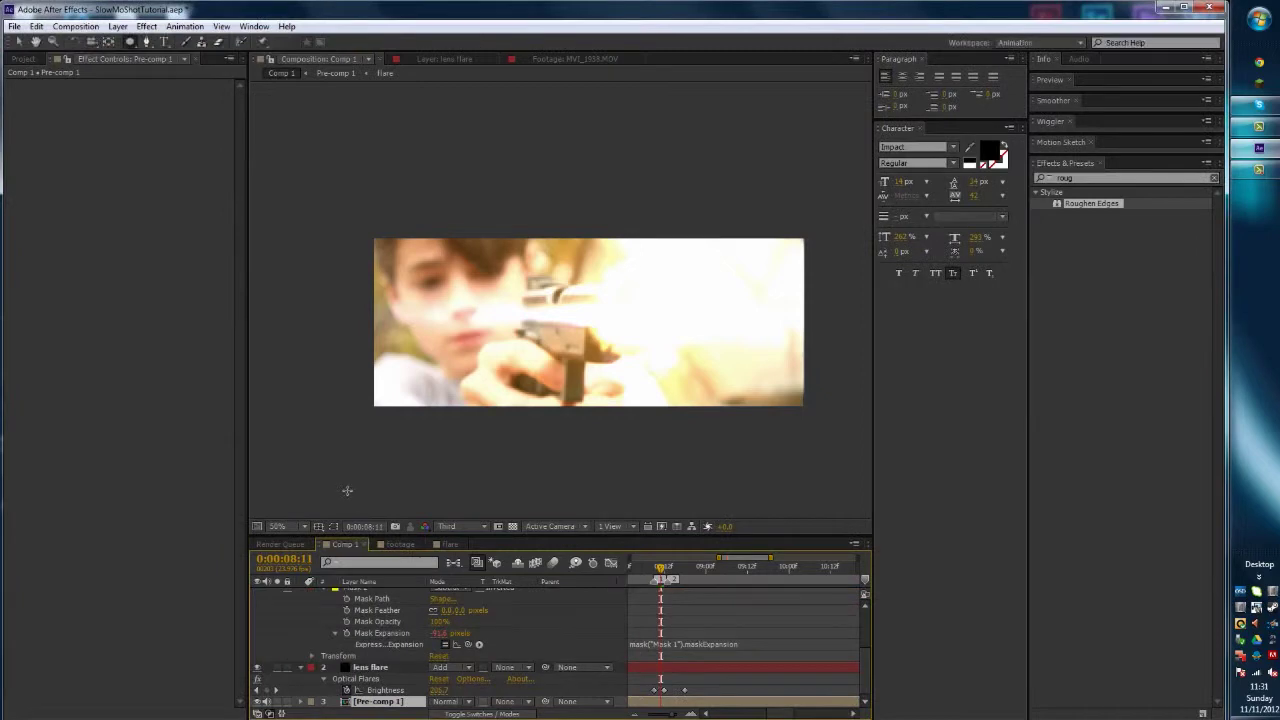
- Undo the pre-composition of the flare-to-footage layers
click(352, 668)
key(ctrl+z)
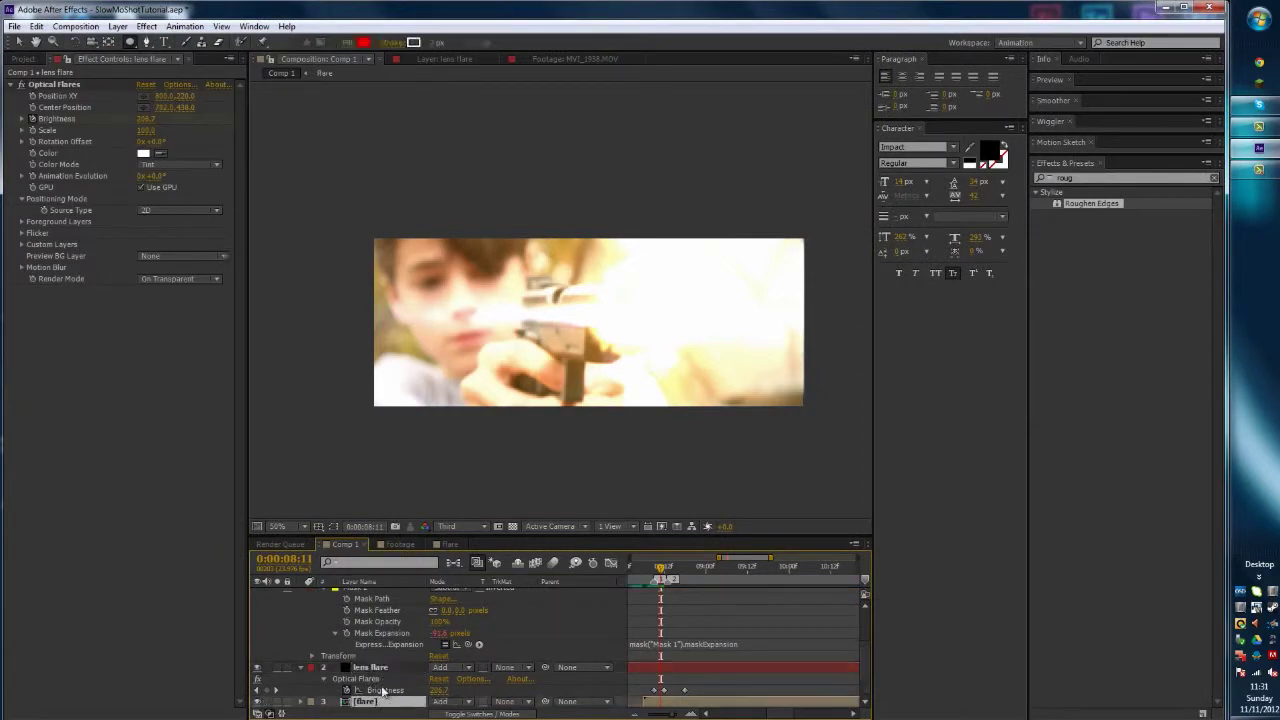
key(ctrl+z)
- Pre-compose all layers from lens flare down to footage as Pre-comp 1, moving all attributes into the new composition
scroll(382, 697, down, 2)
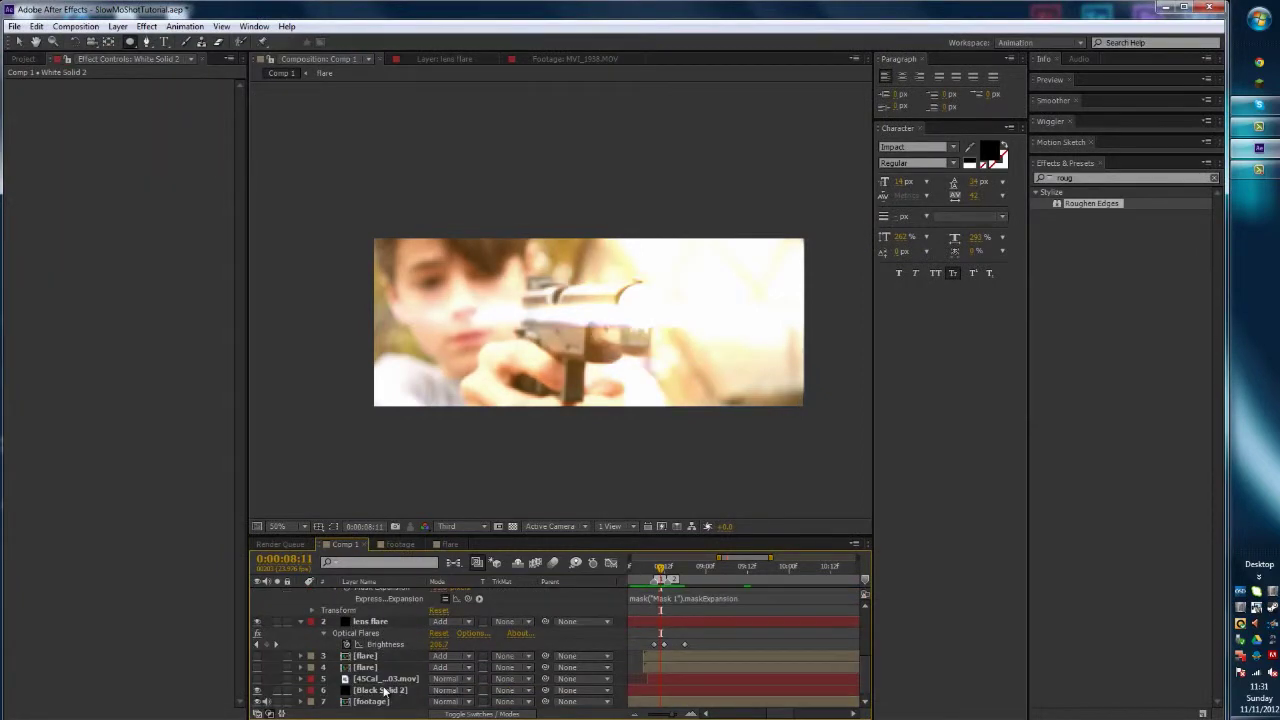
click(378, 704)
scroll(390, 663, up, 5)
scroll(387, 645, down, 2)
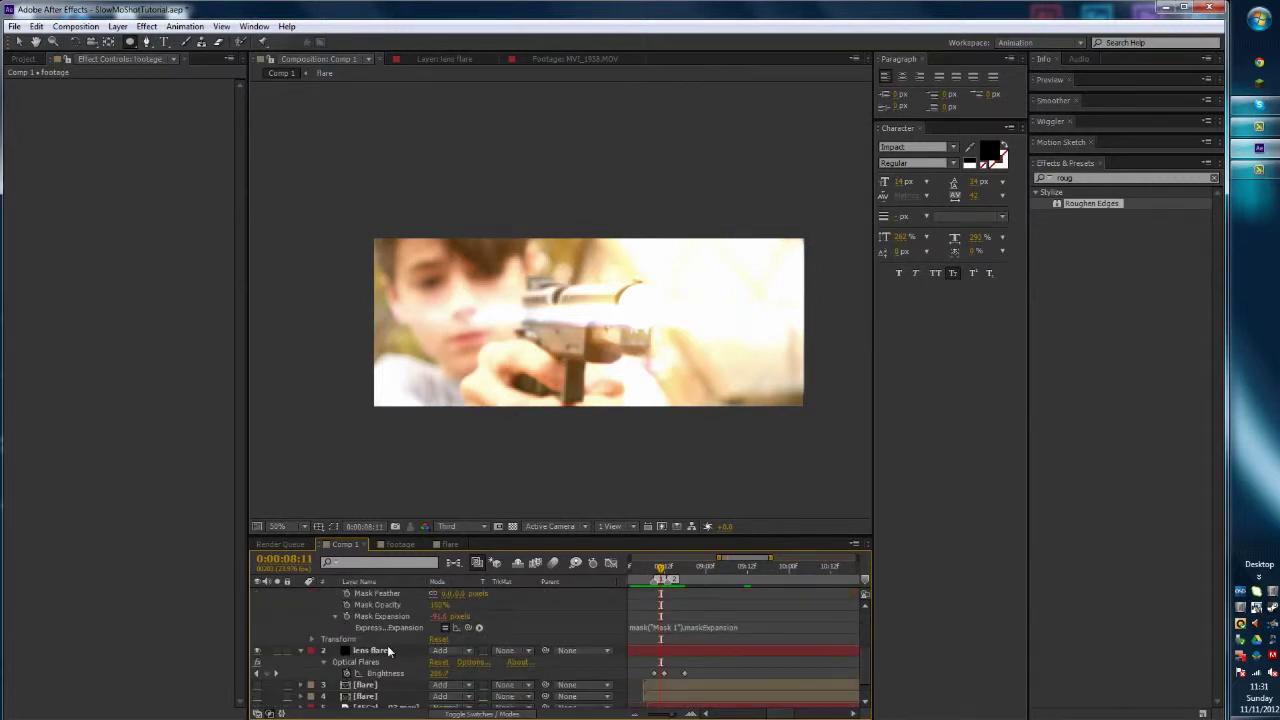
click(387, 662)
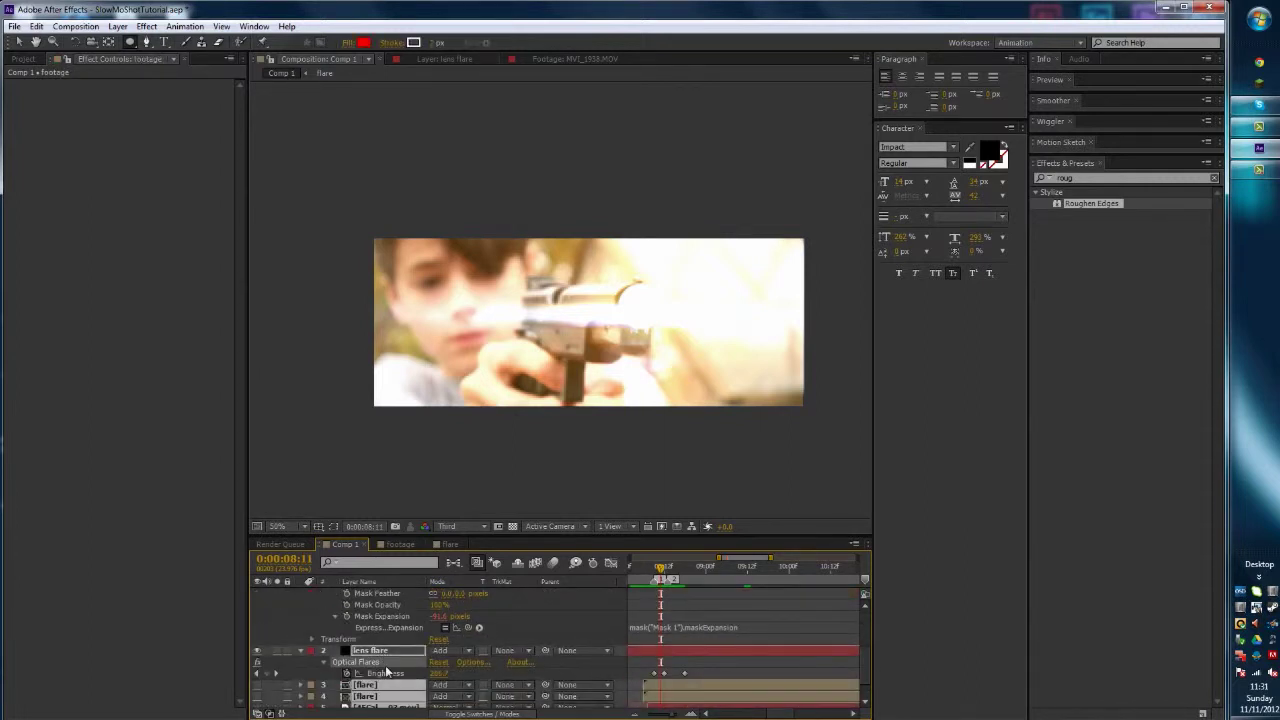
key(ctrl+shift+c)
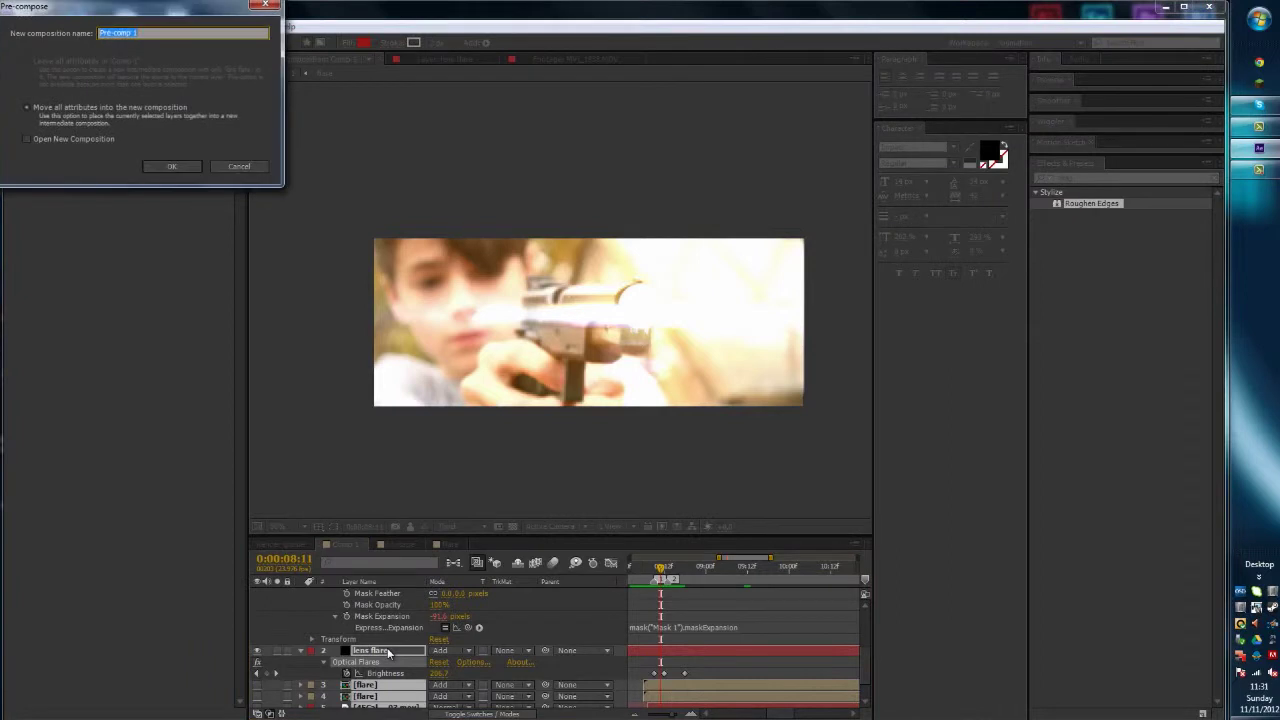
key(Return)
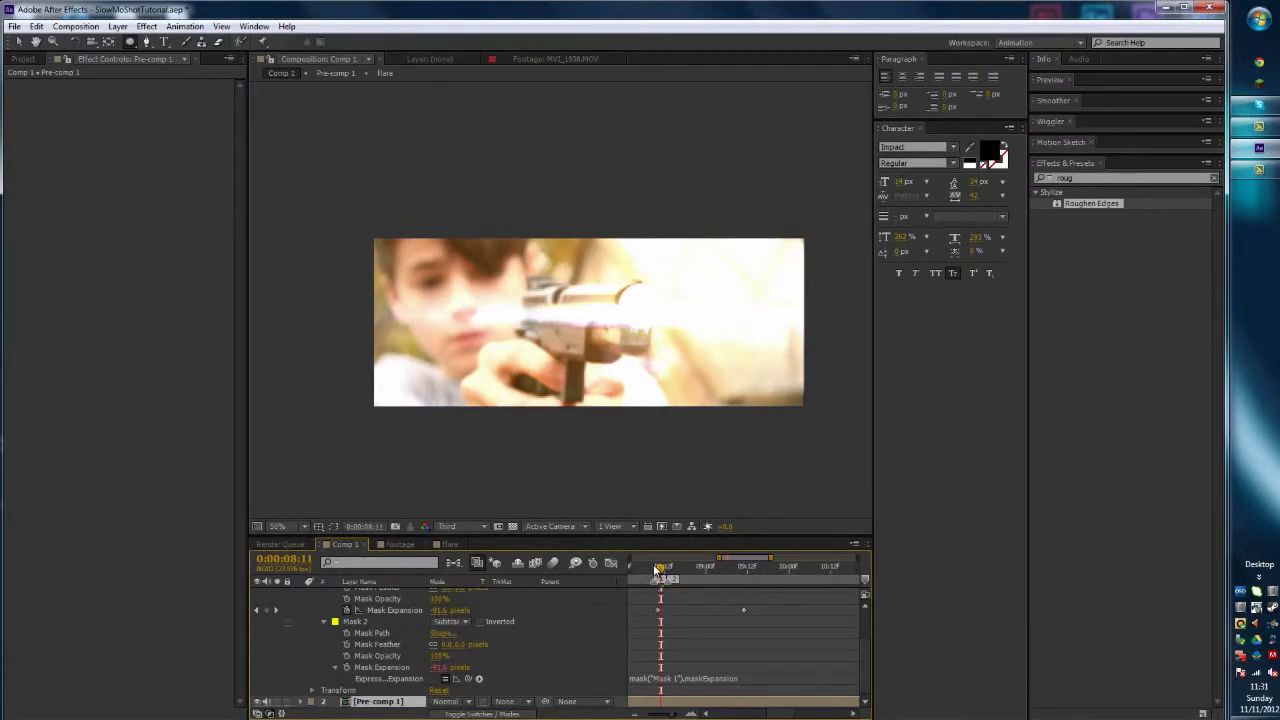
- Examine the ring over the footage in Comp 1 and look through the layers inside Pre-comp 1
drag(655, 568, 706, 568)
scroll(308, 605, up, 2)
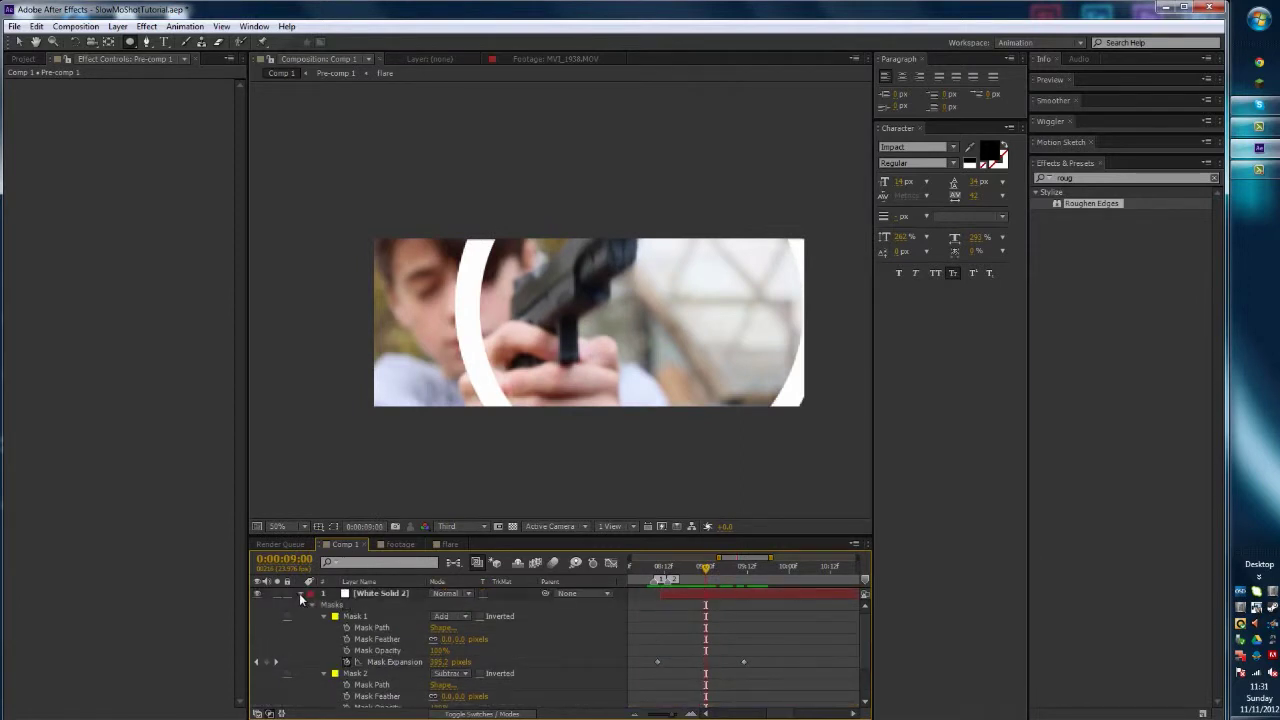
click(301, 594)
drag(675, 579, 637, 577)
double_click(381, 605)
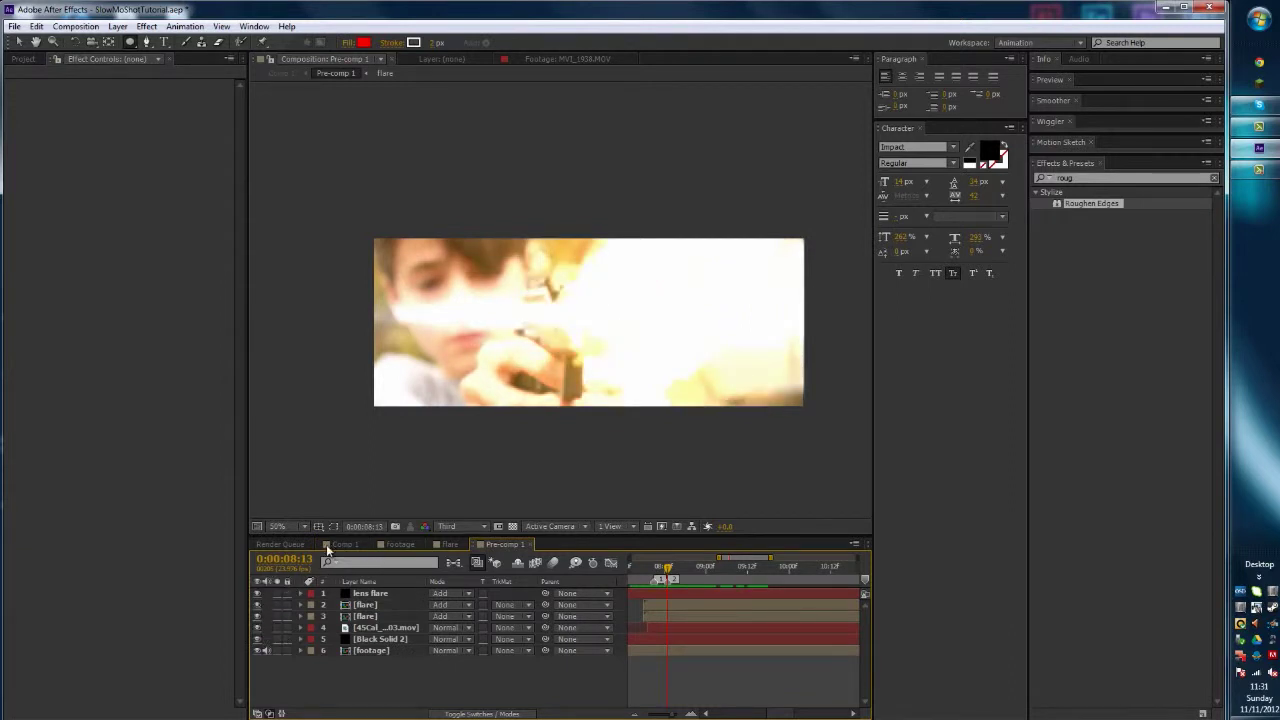
click(404, 544)
click(343, 544)
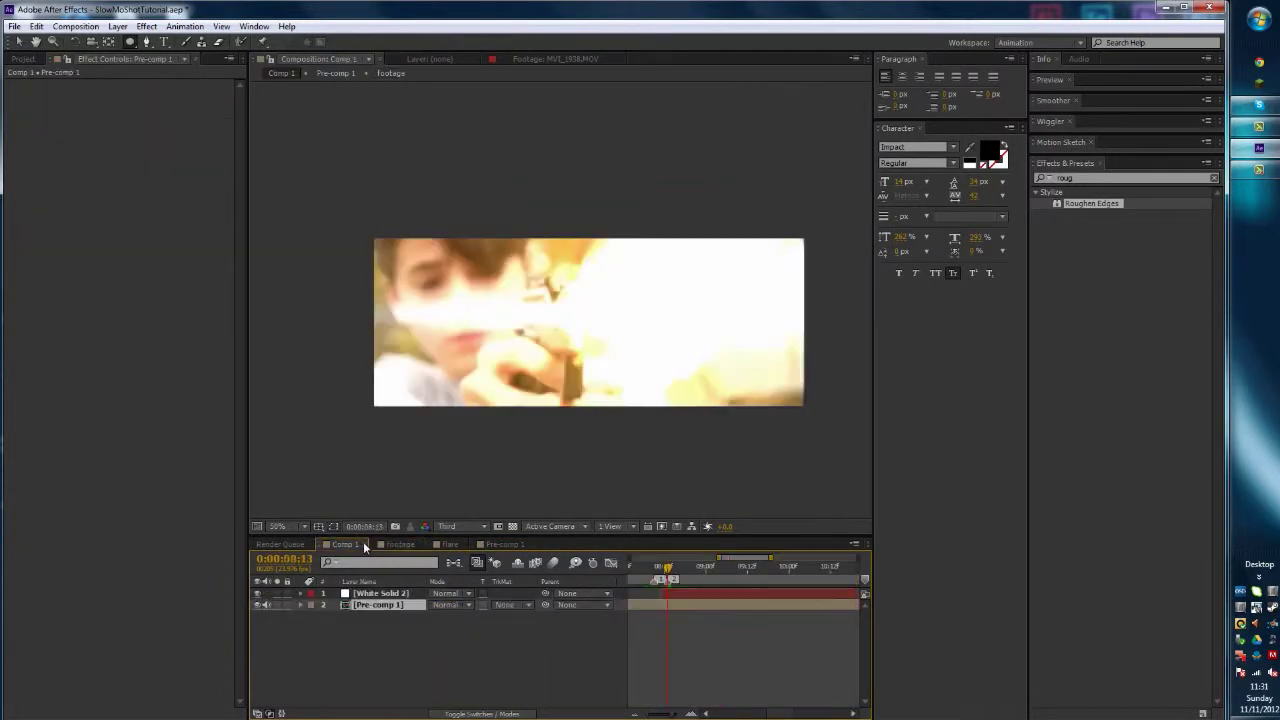
drag(660, 575, 720, 569)
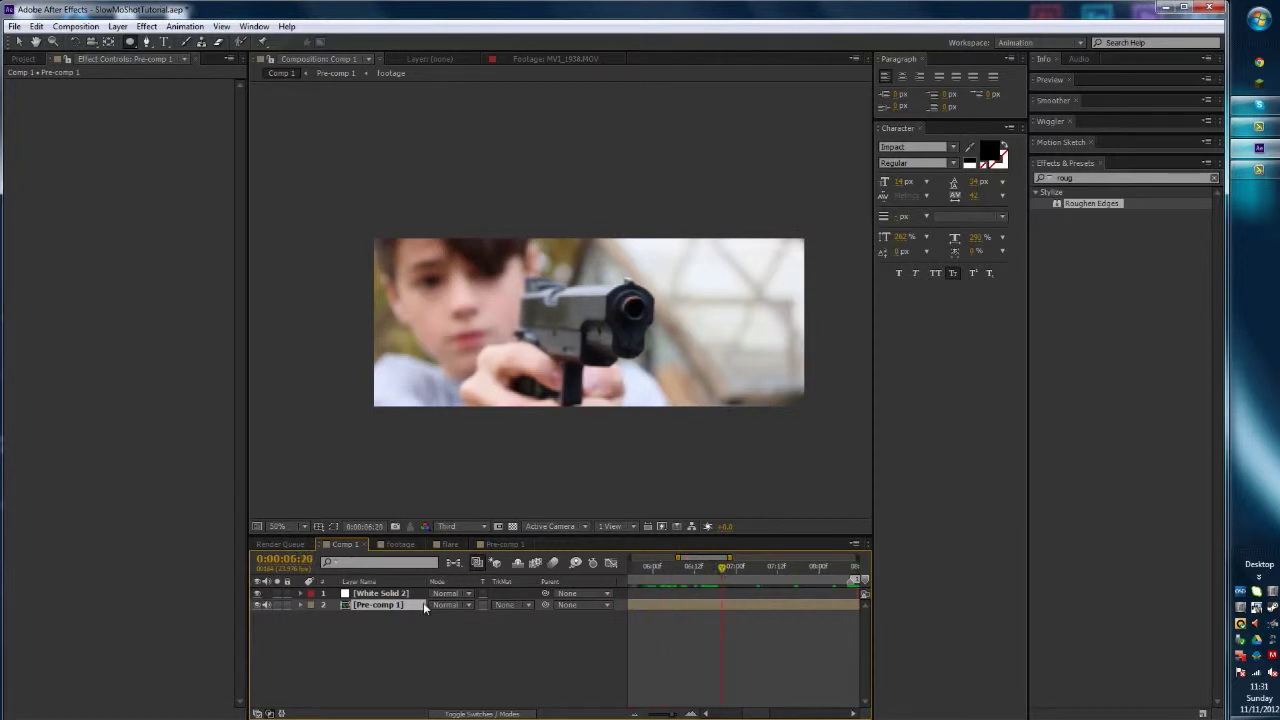
click(391, 594)
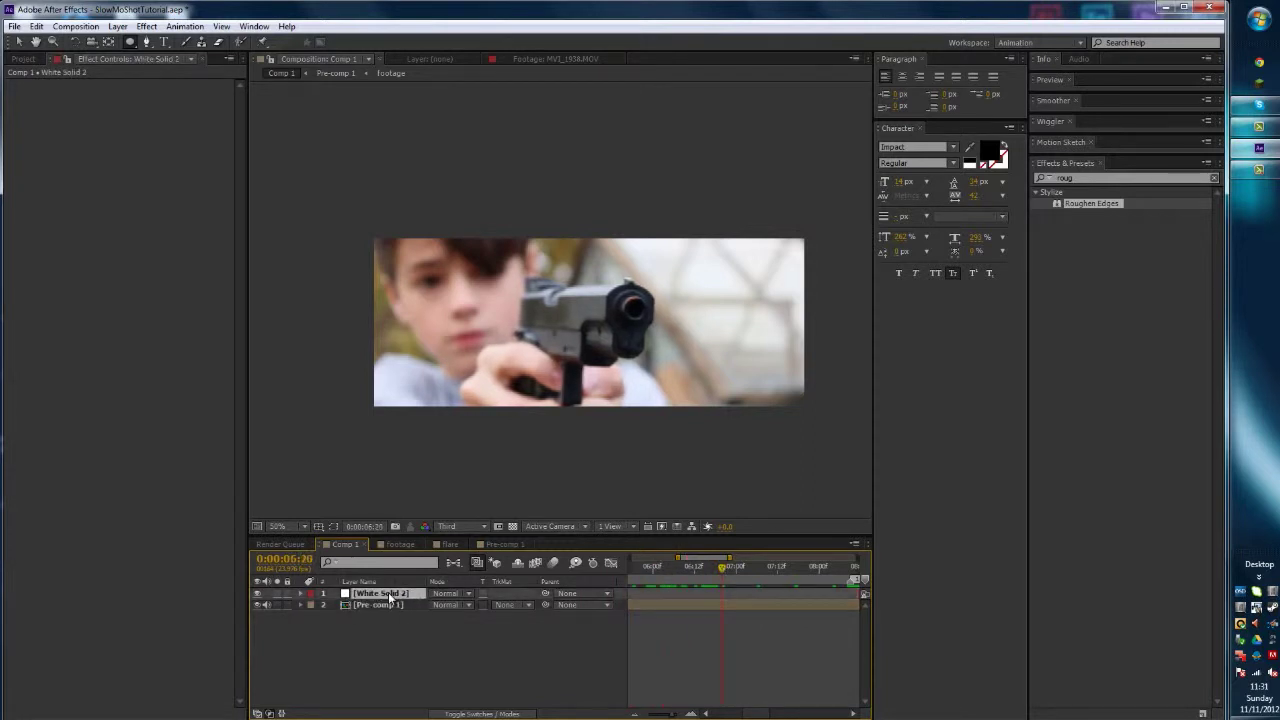
key(ctrl+shift+c)
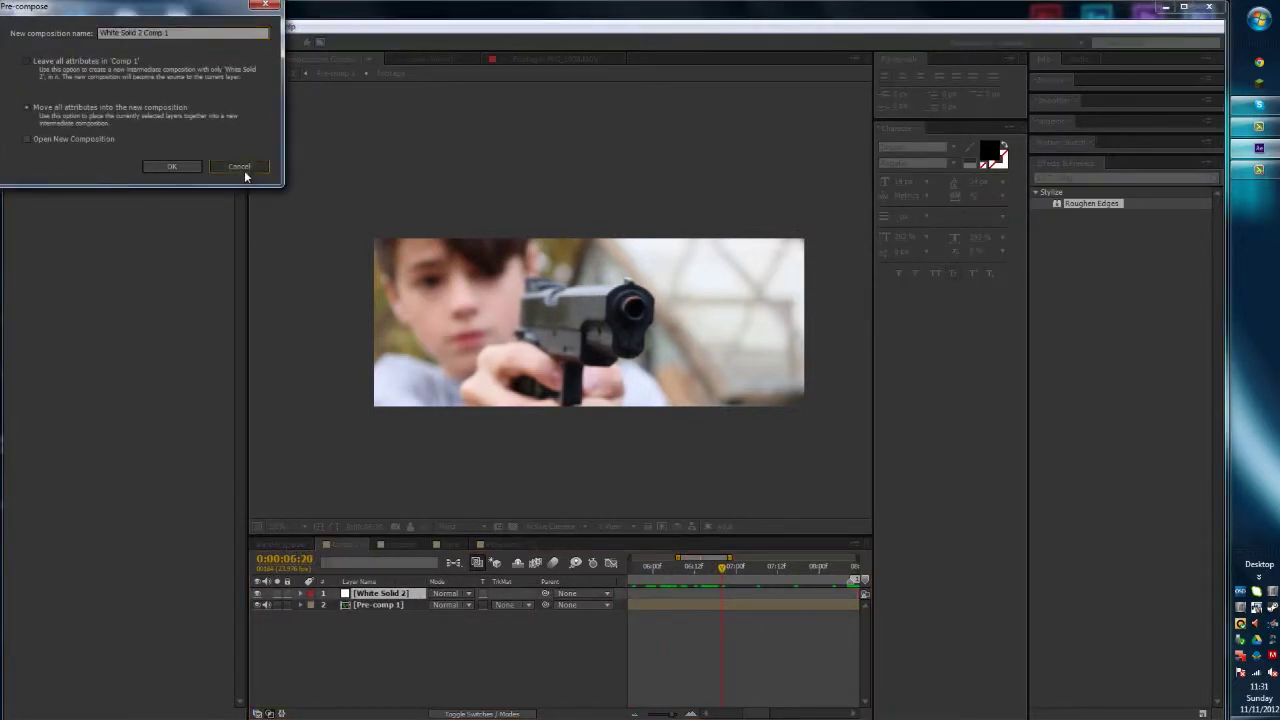
click(244, 170)
double_click(380, 594)
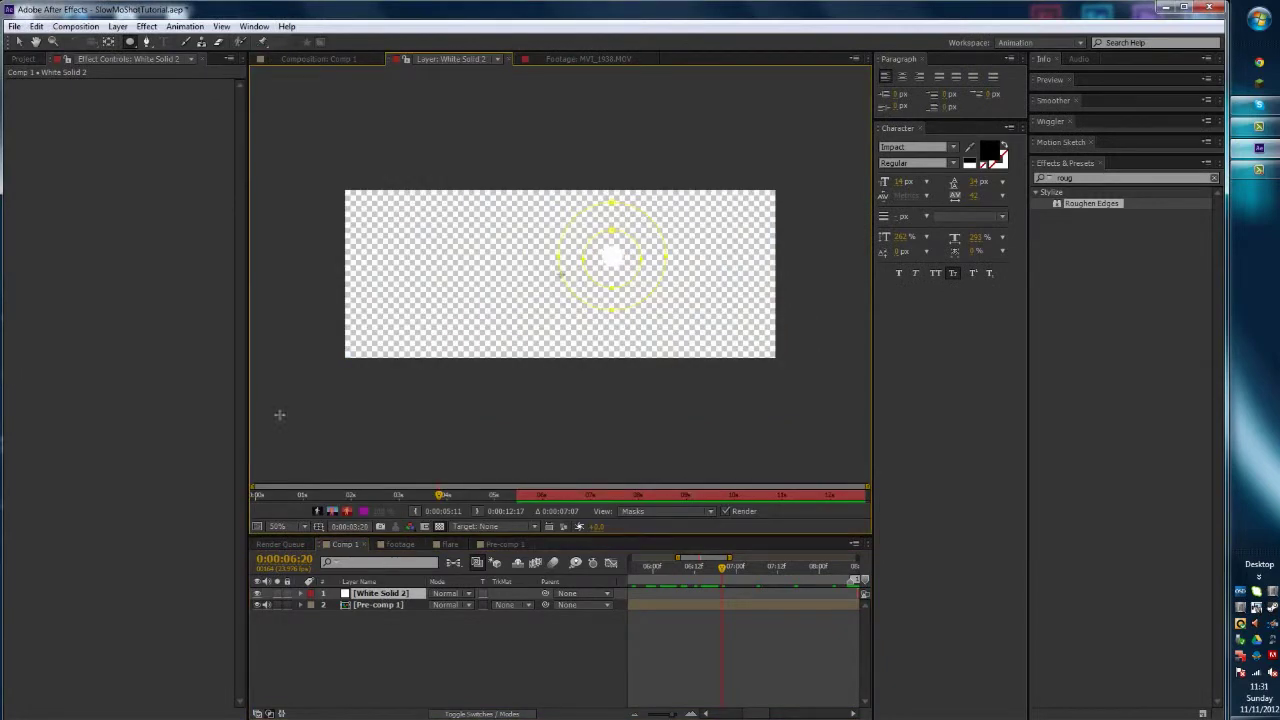
click(333, 60)
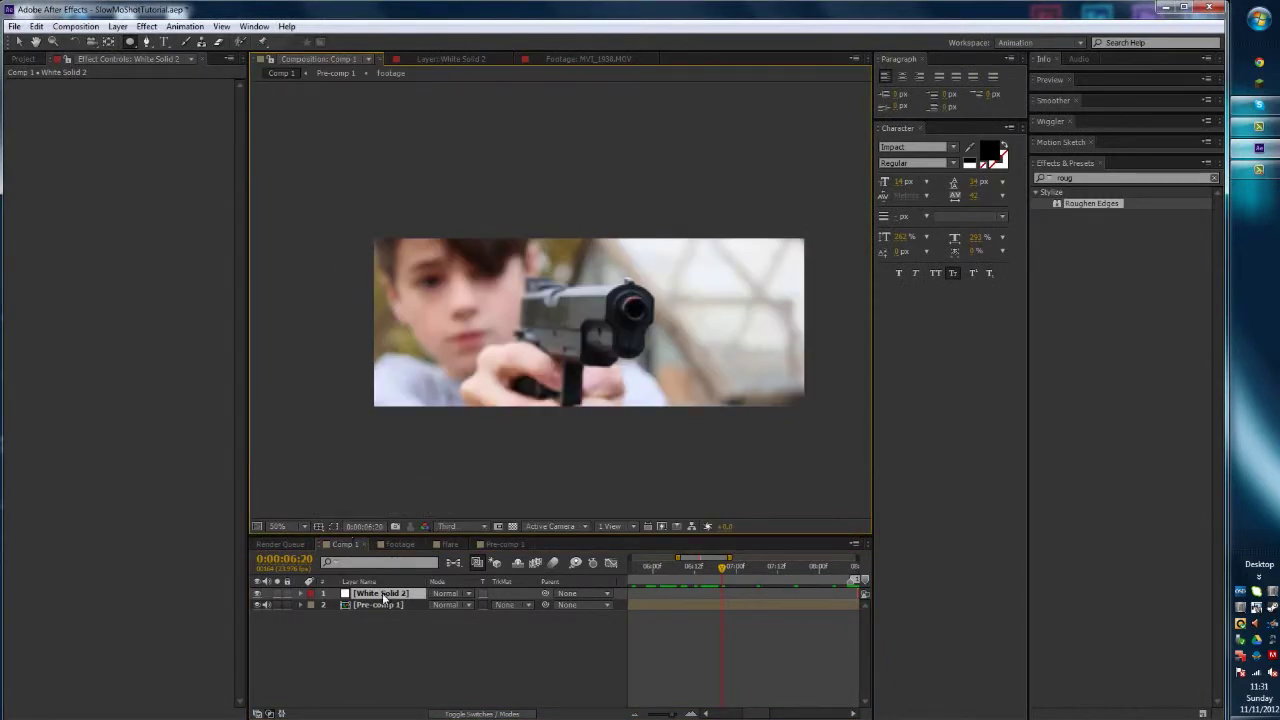
- Soften the ring at 0:00:09:01 by setting Mask 1's Mask Feather to 17 pixels and Mask 2's to 96 pixels
key(m)
key(m)
scroll(392, 618, down, 1)
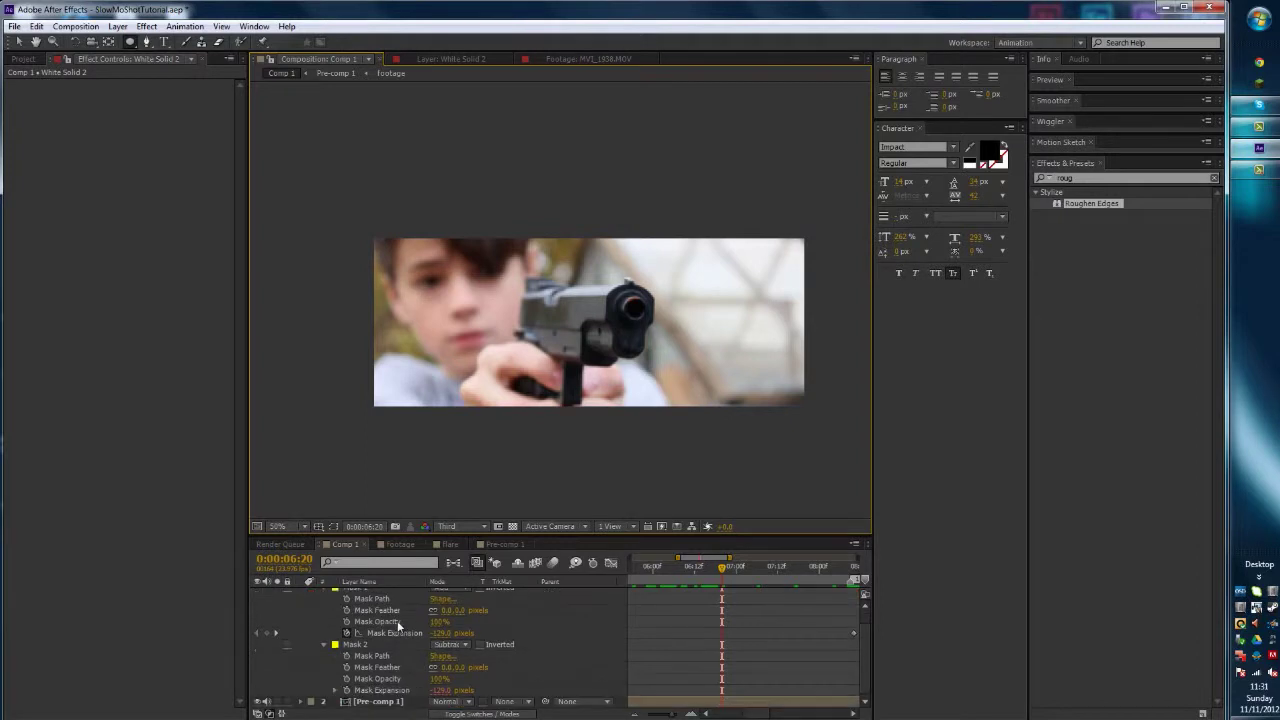
drag(447, 610, 637, 616)
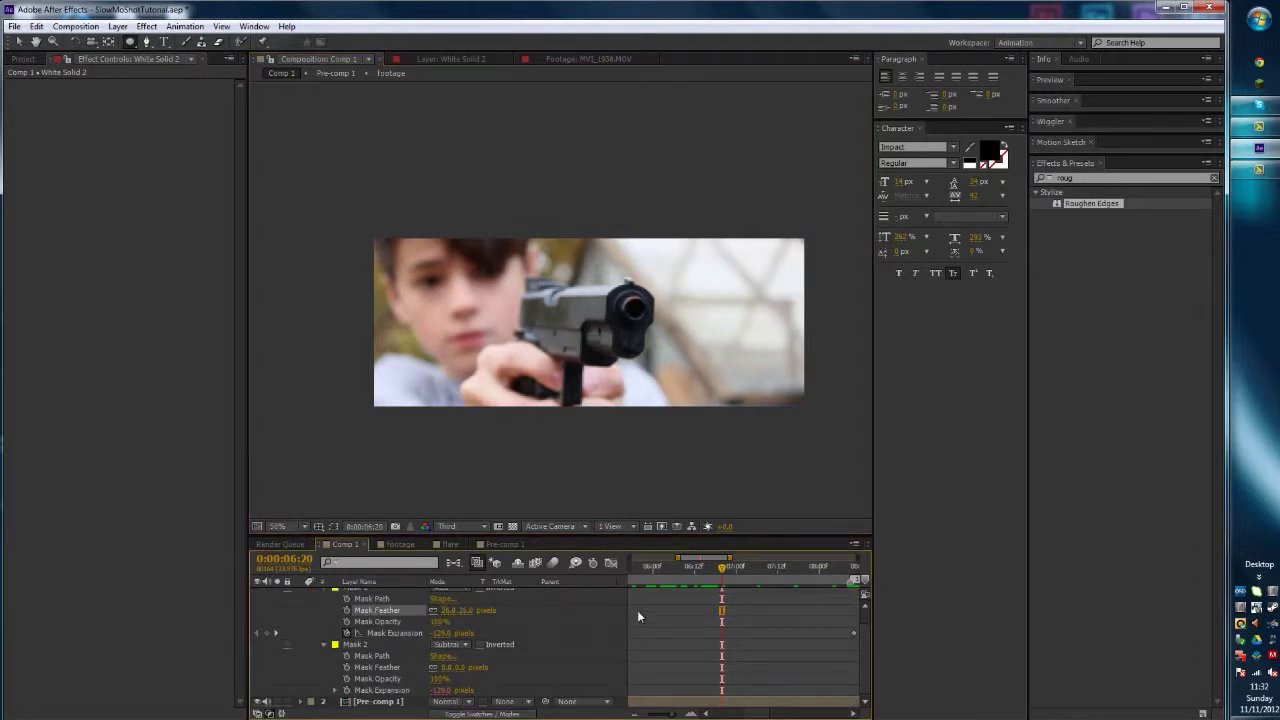
drag(730, 568, 684, 615)
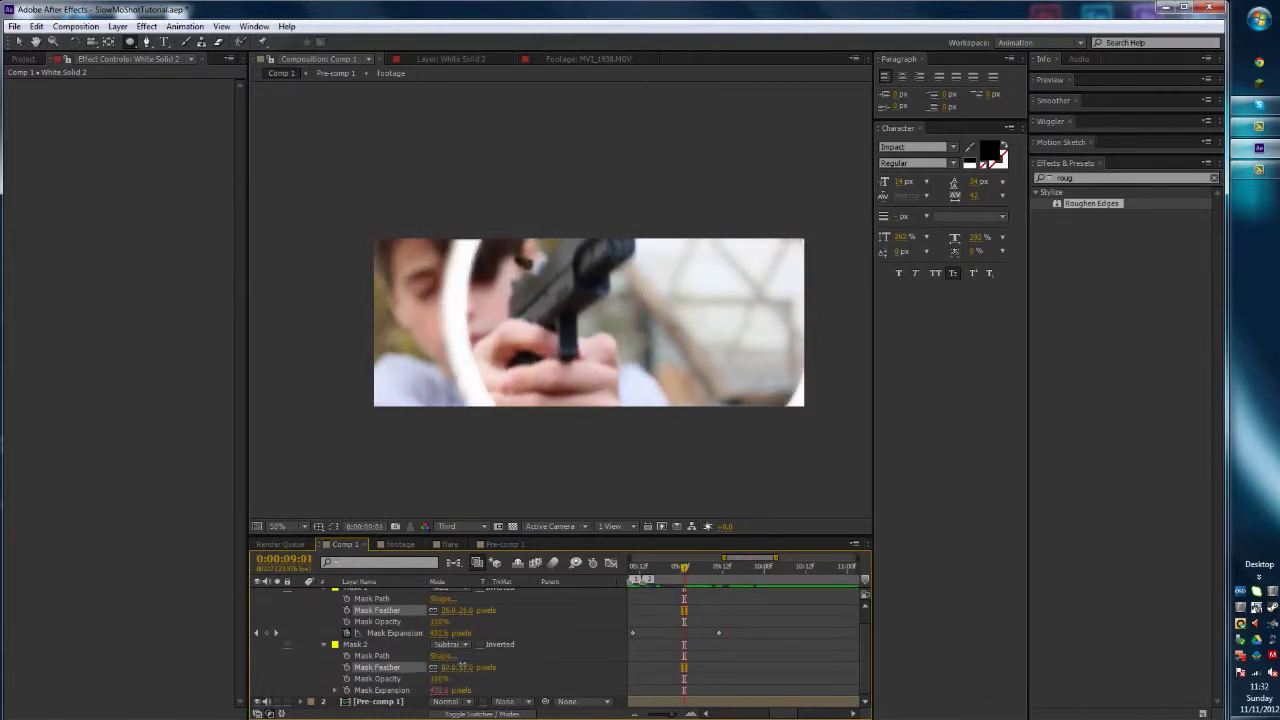
drag(462, 665, 515, 664)
drag(446, 611, 436, 610)
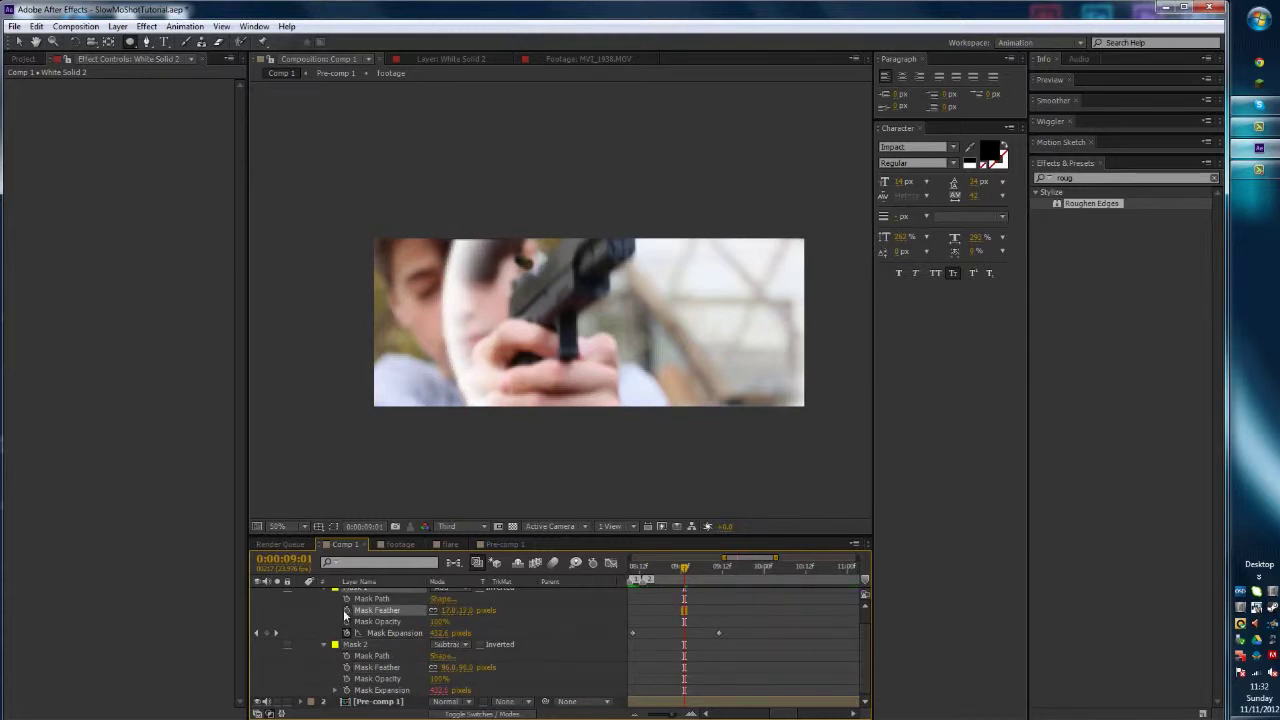
scroll(287, 616, up, 1)
- Collapse White Solid 2 and pre-compose it as White Solid 2 Comp 1, moving all attributes into the new composition
click(301, 594)
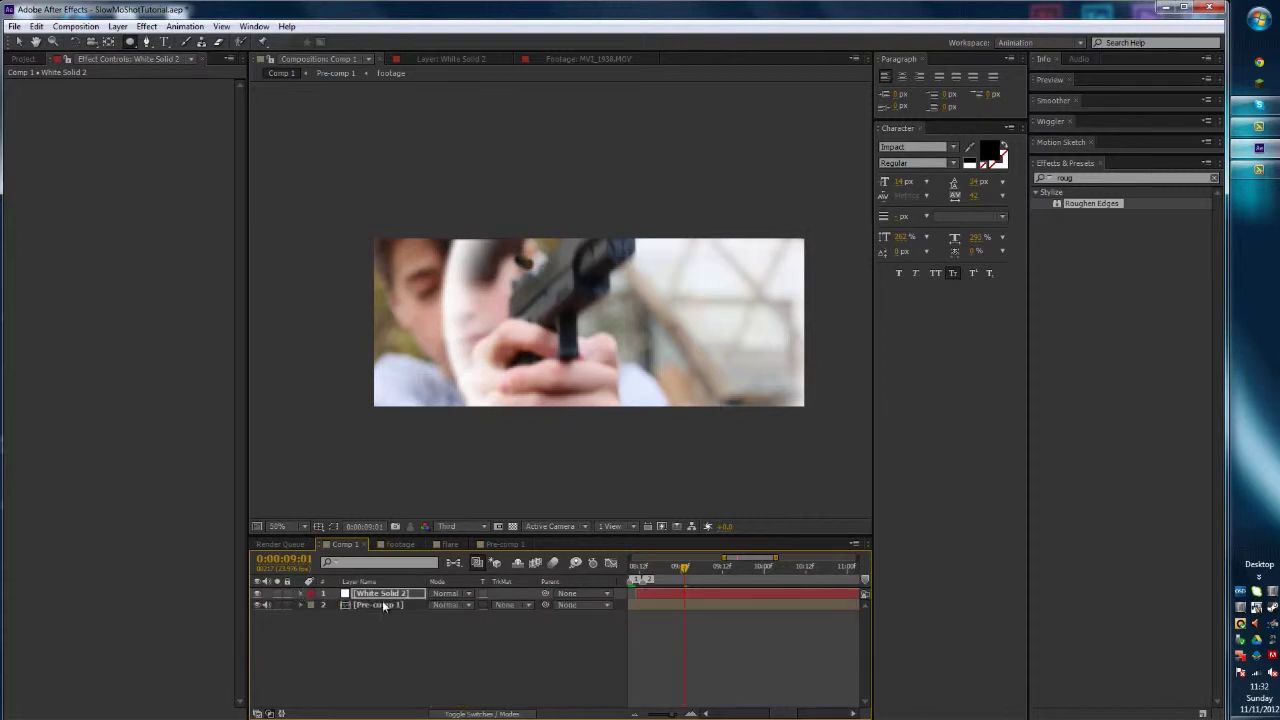
click(388, 603)
click(390, 595)
key(ctrl+shift+c)
click(165, 171)
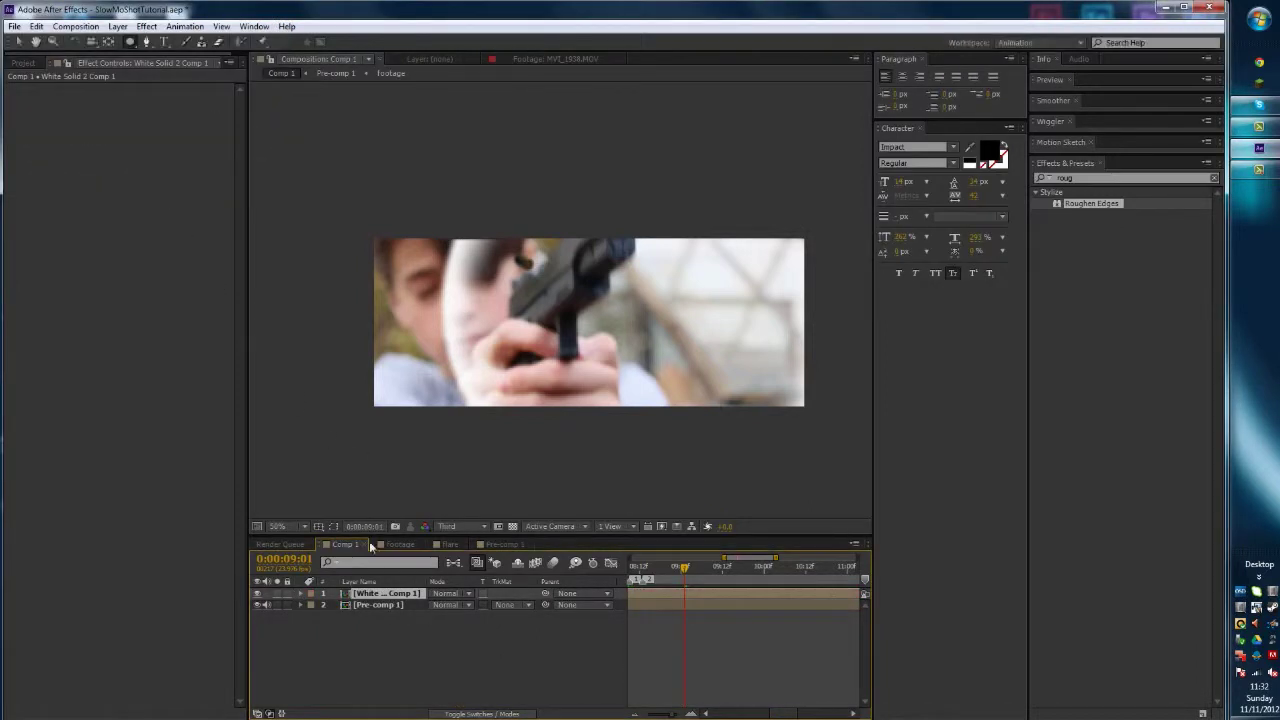
- Find the Displacement Map effect and apply it to the Pre-comp 1 layer
click(398, 606)
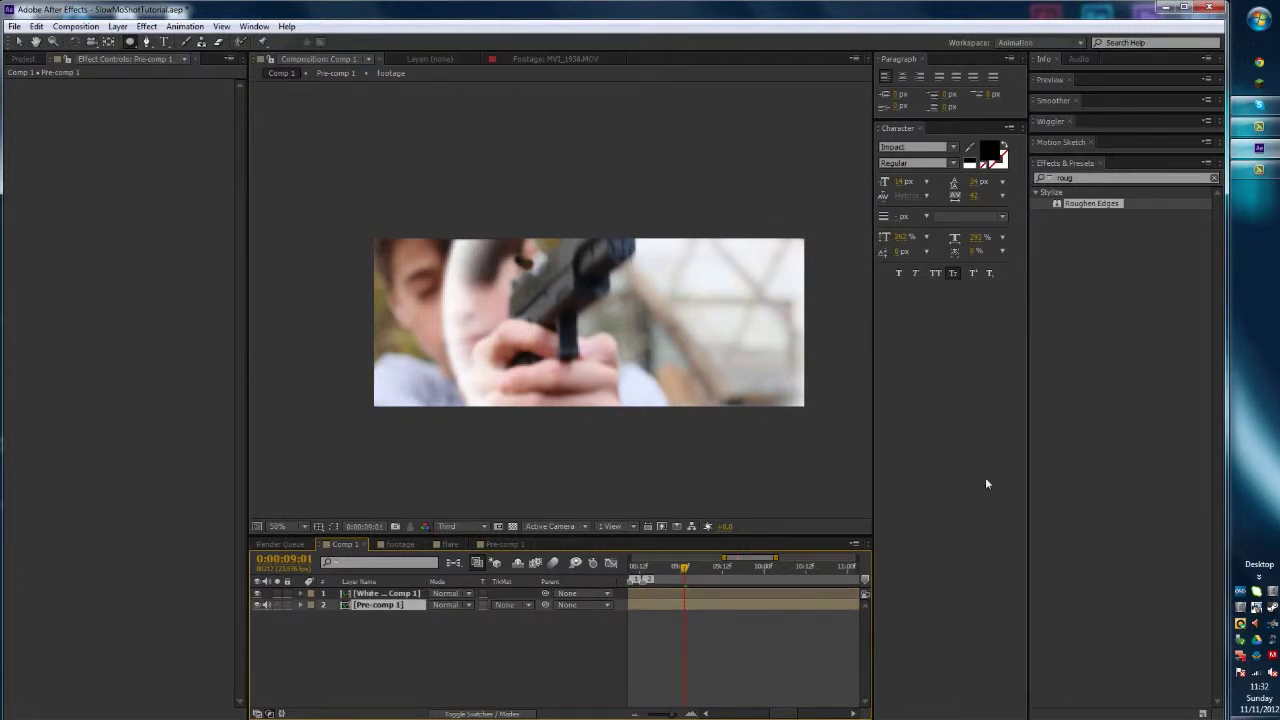
click(1096, 211)
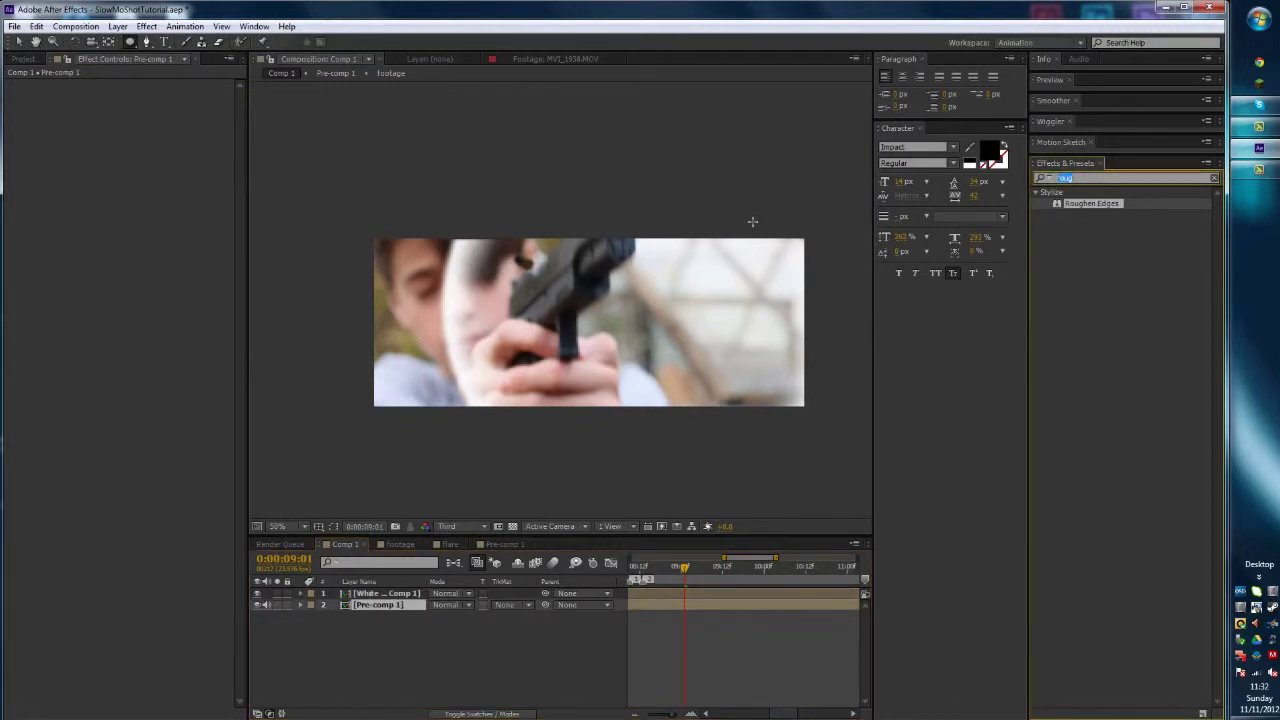
text(dis)
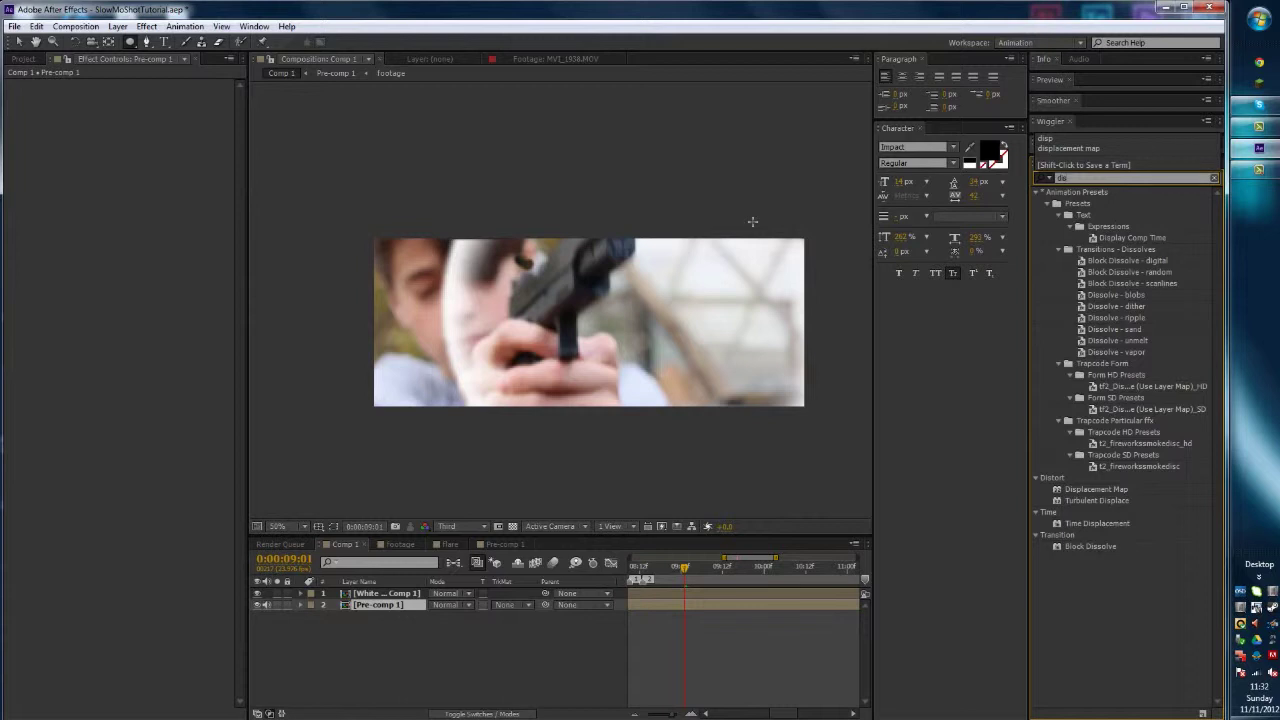
text(plac)
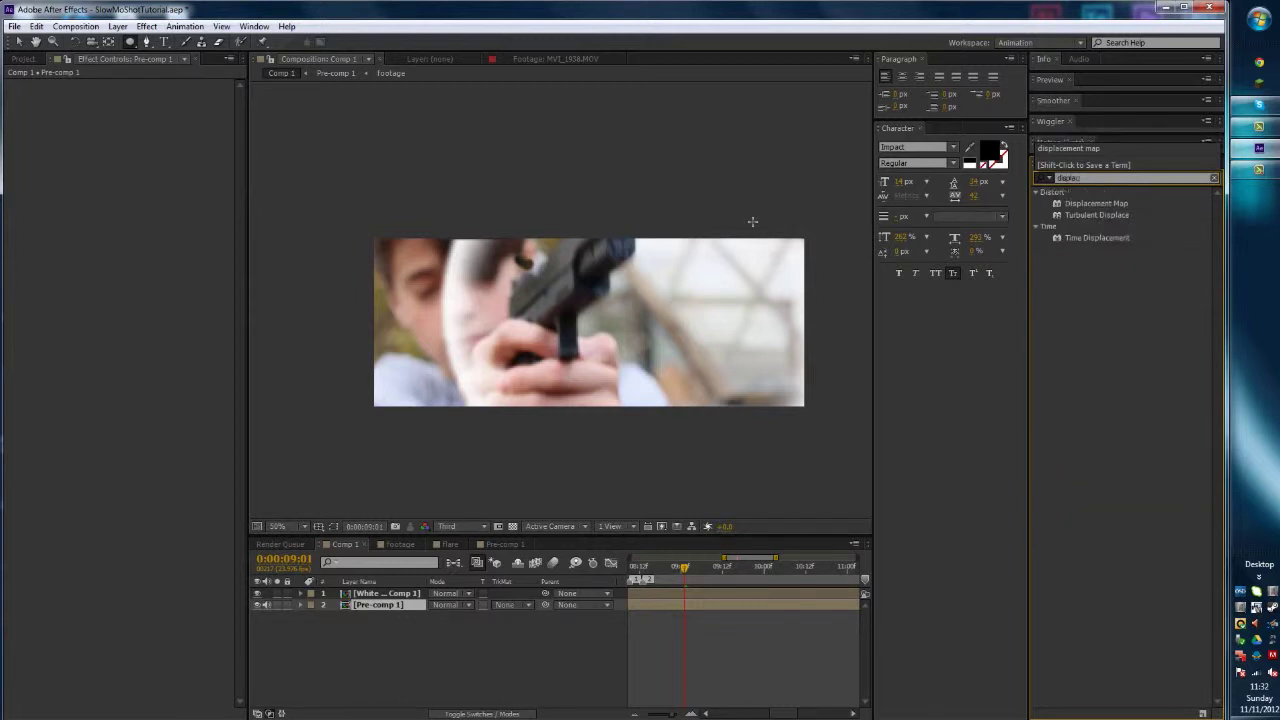
text(me)
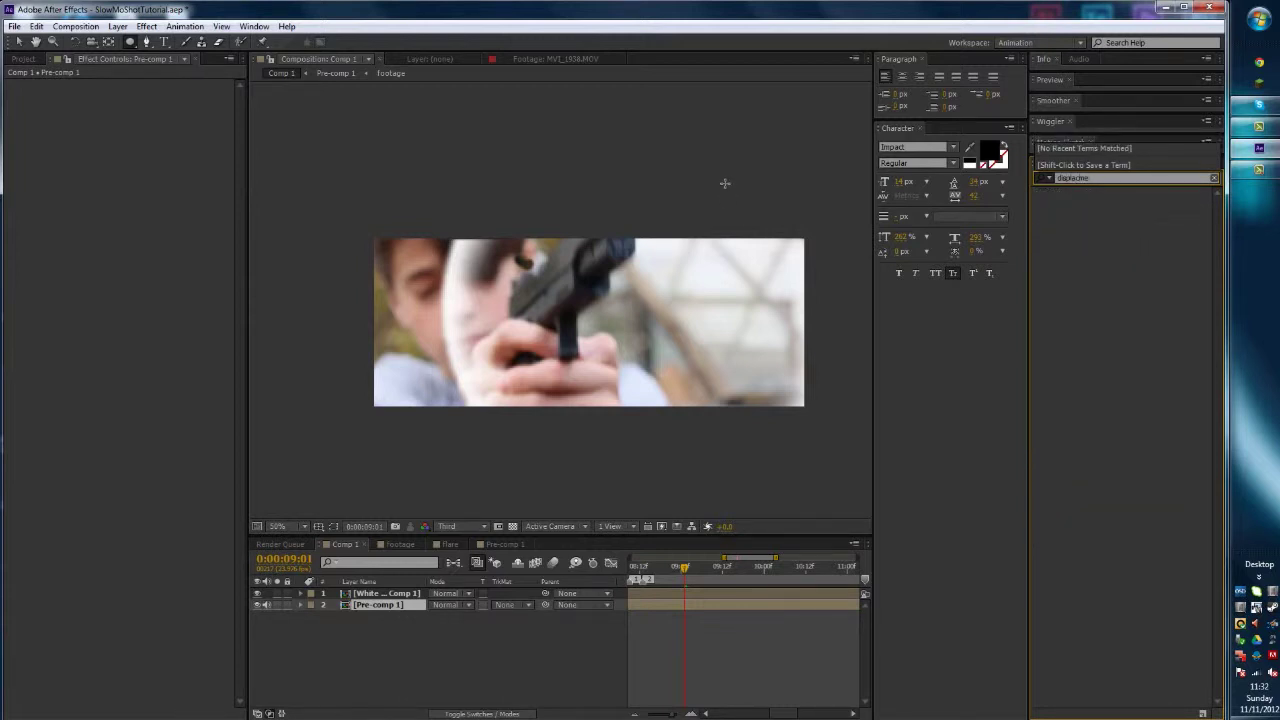
key(BackSpace)
key(BackSpace)
key(BackSpace)
drag(1089, 259, 384, 606)
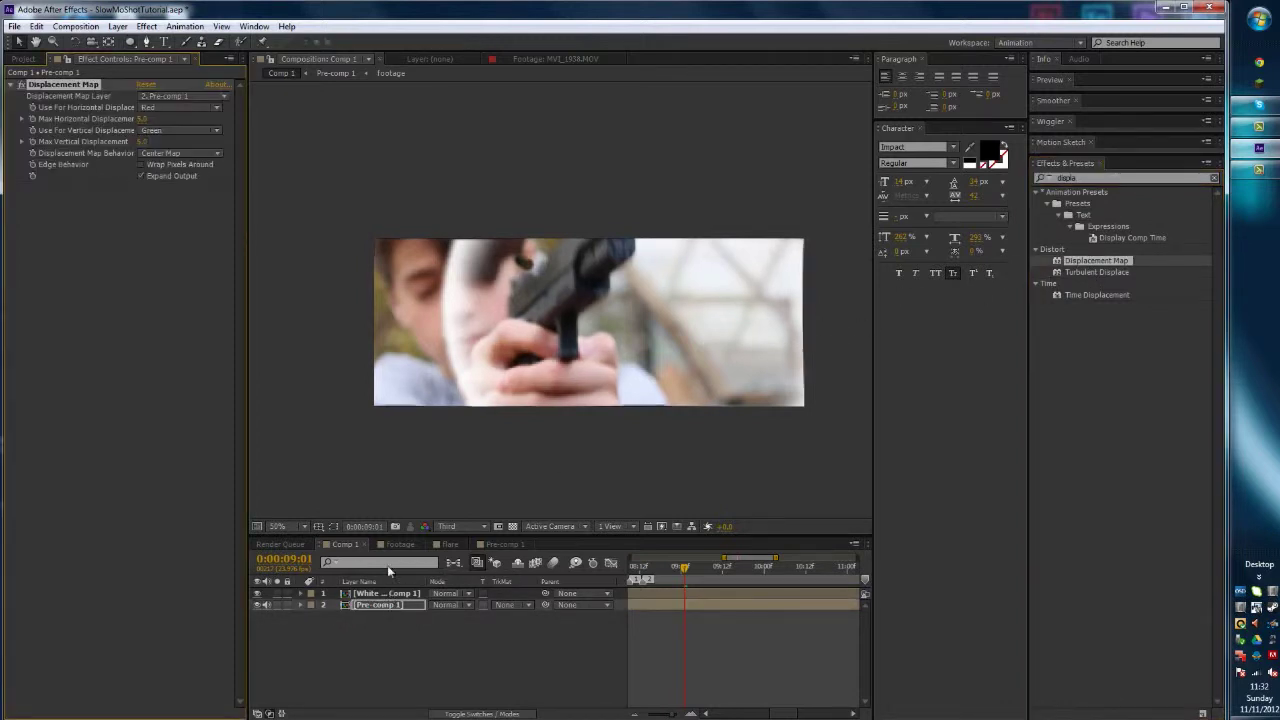
- Set the Displacement Map's layer to White Solid 2 Comp 1, using Lightness for both horizontal and vertical displacement
click(173, 97)
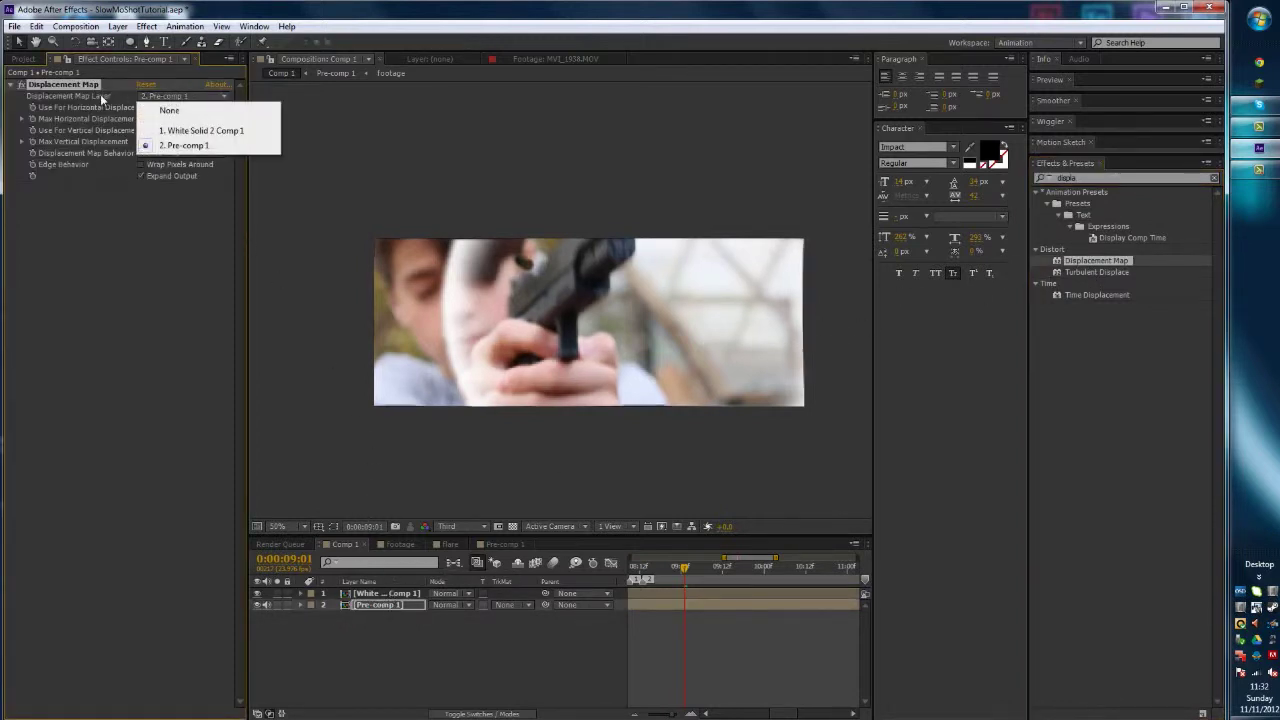
click(209, 132)
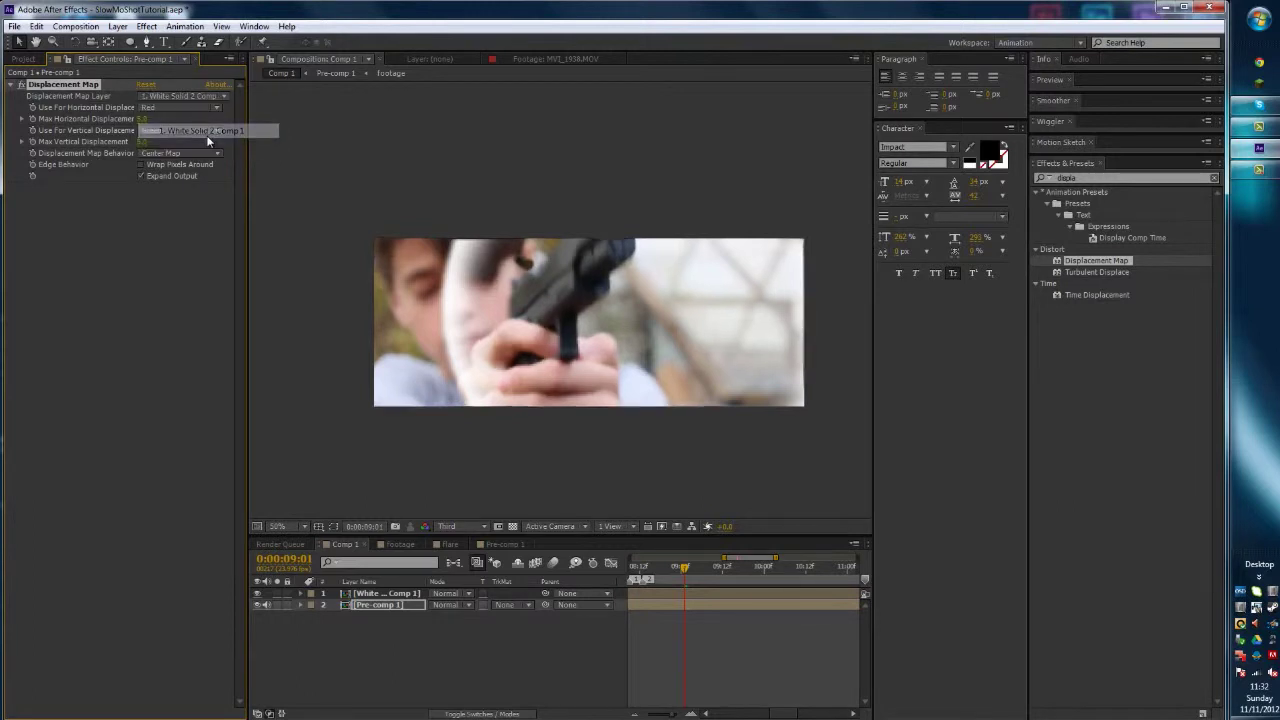
click(156, 106)
click(190, 213)
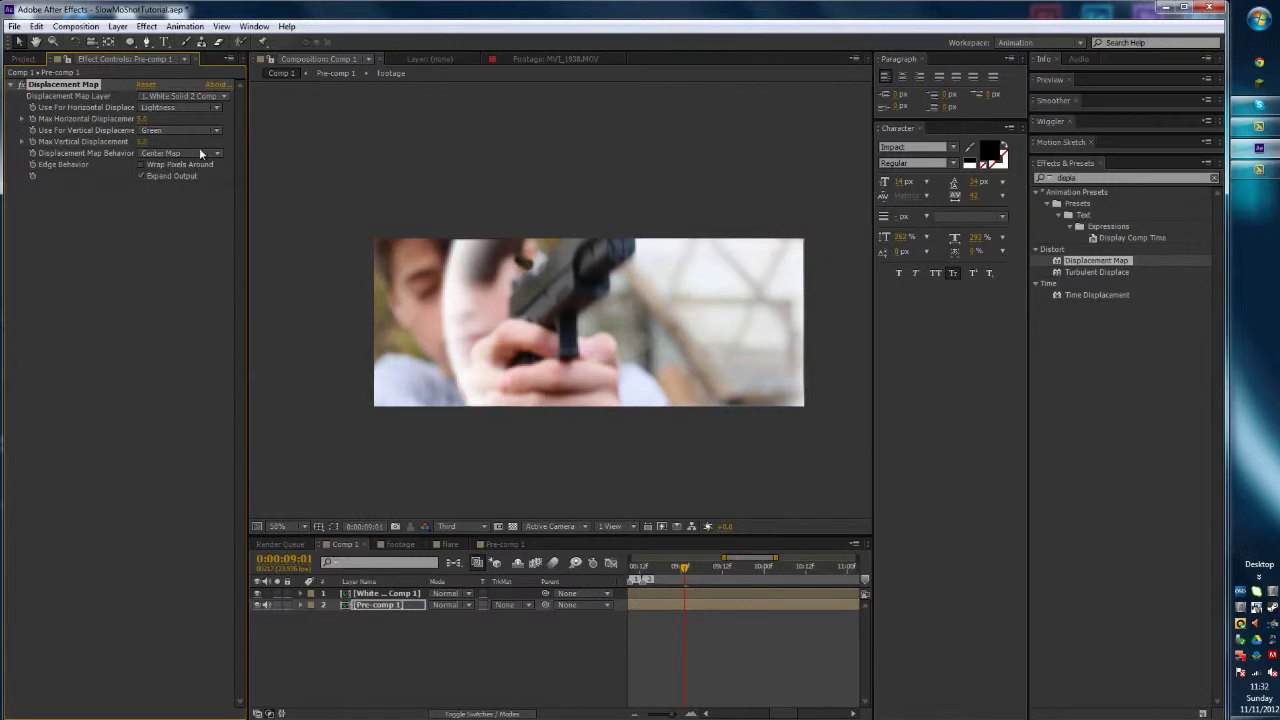
click(186, 130)
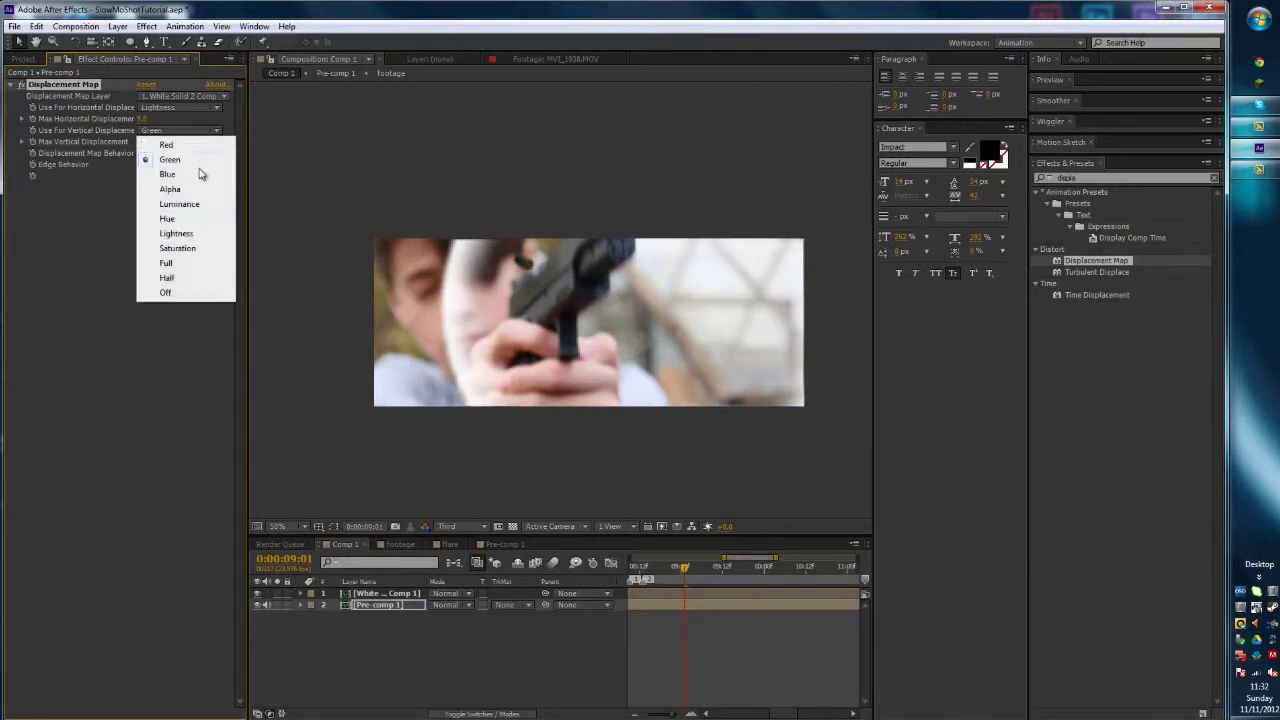
click(186, 234)
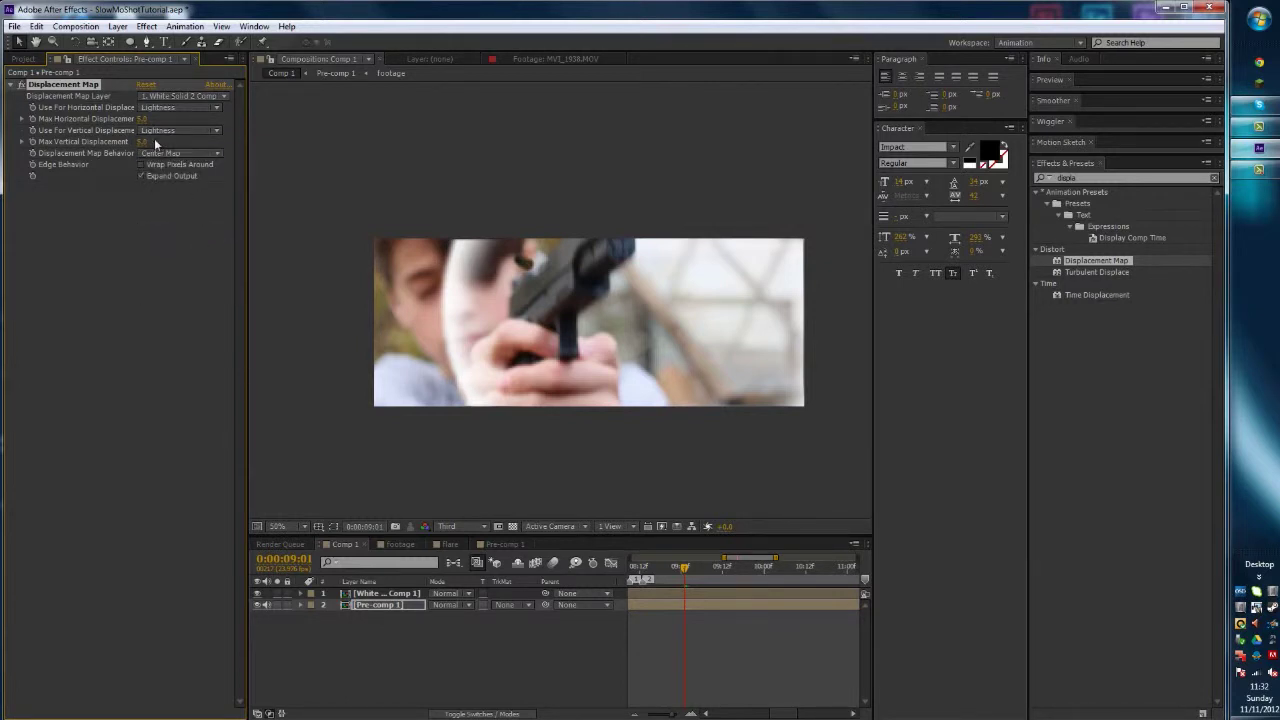
- Raise Max Horizontal Displacement to 17 along with Max Vertical Displacement, hide the White Solid 2 Comp 1 layer, and scrub through the distortion
mouse_move(142, 119)
mouse_down()
mouse_move(168, 118)
mouse_move(150, 119)
mouse_up()
click(257, 594)
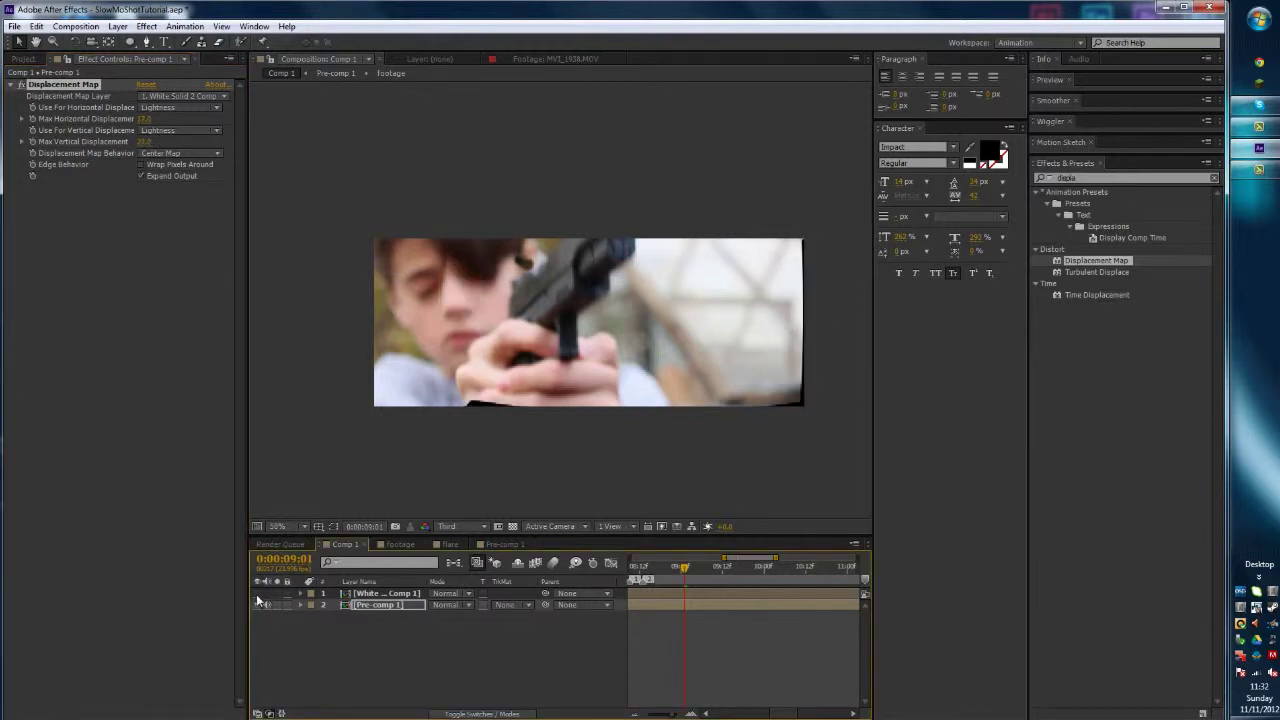
drag(670, 573, 686, 574)
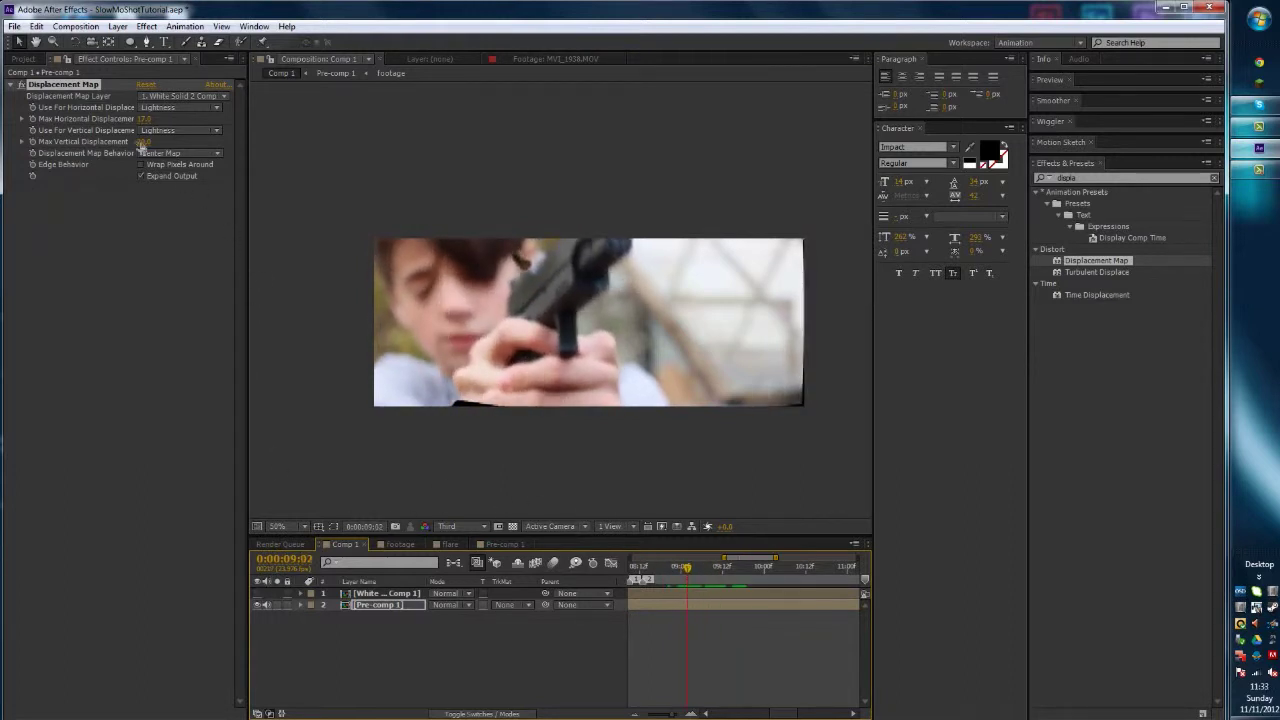
- Set Max Horizontal Displacement to -5, reduce Max Vertical Displacement, and play back the shockwave distortion
mouse_move(143, 119)
mouse_down()
mouse_move(126, 119)
mouse_move(140, 141)
mouse_up()
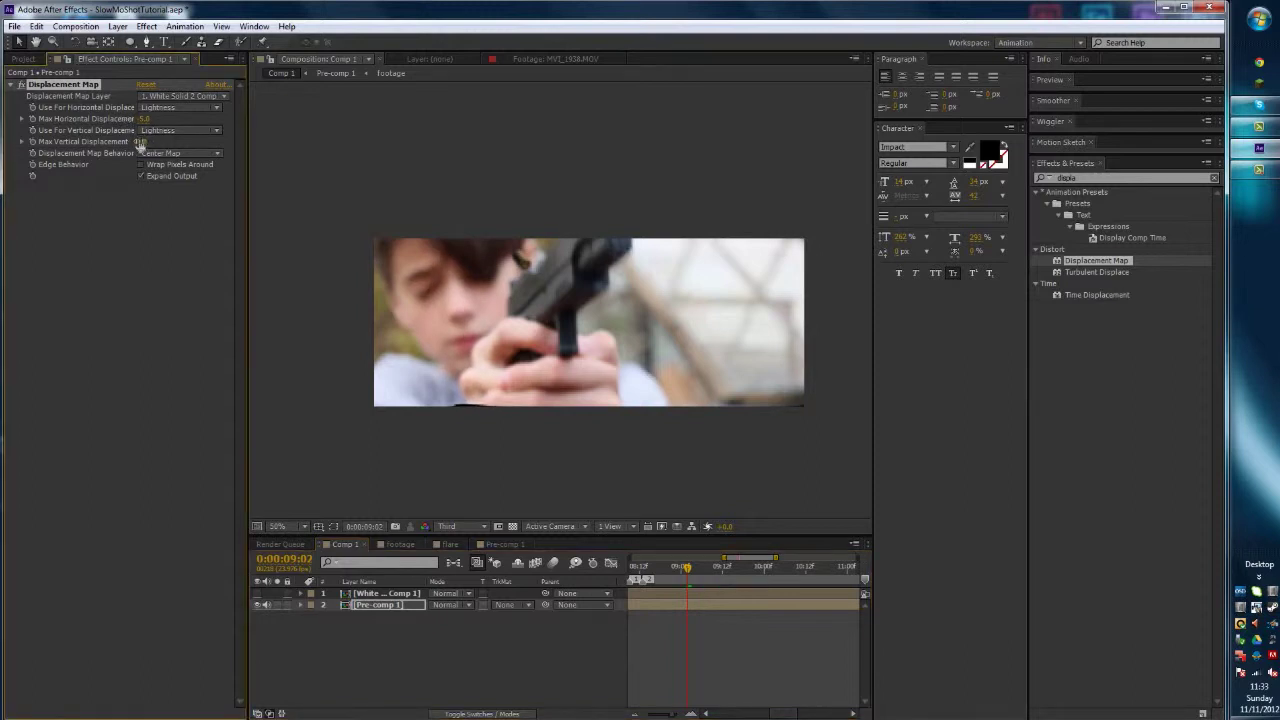
drag(686, 577, 606, 590)
key(space)
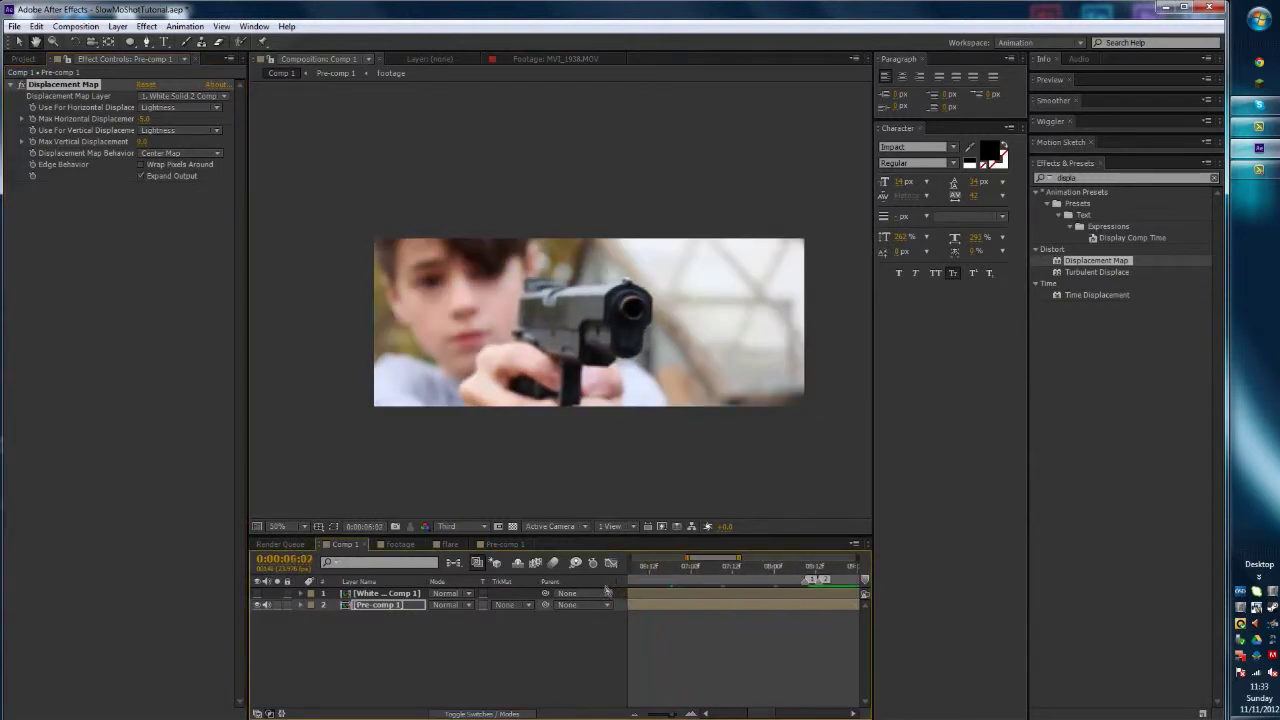
key(space)
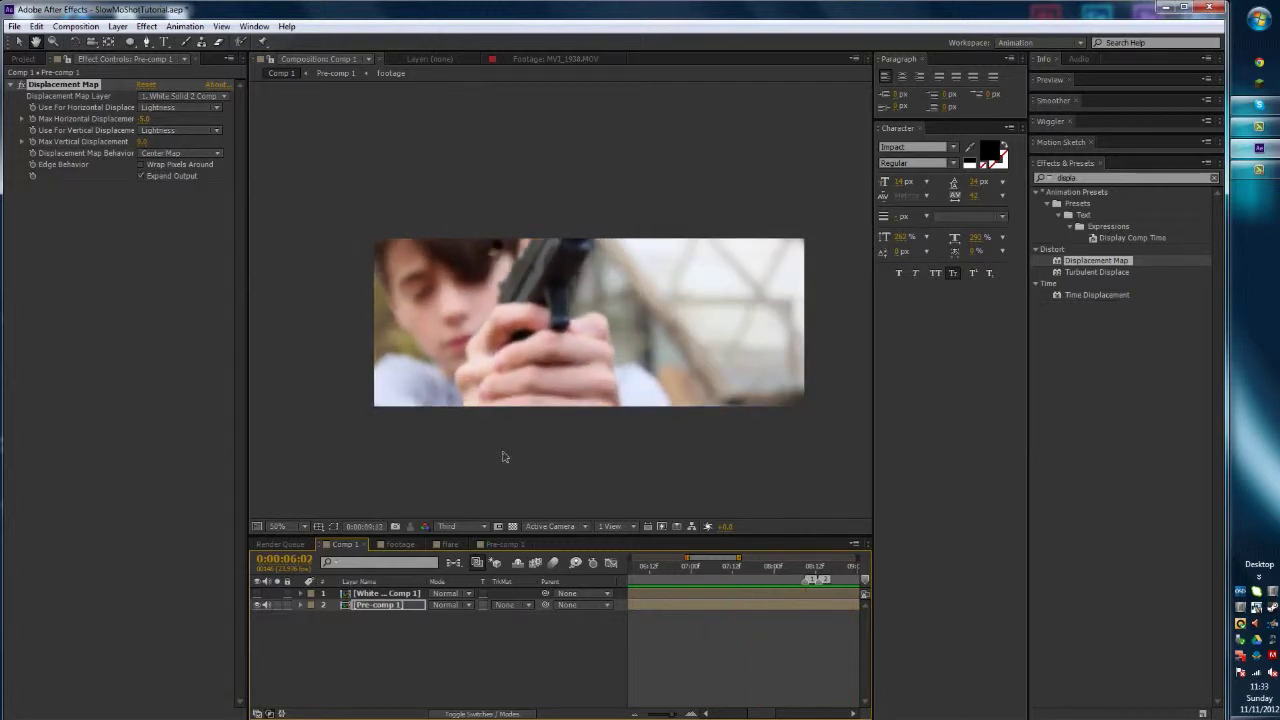
drag(669, 570, 632, 573)
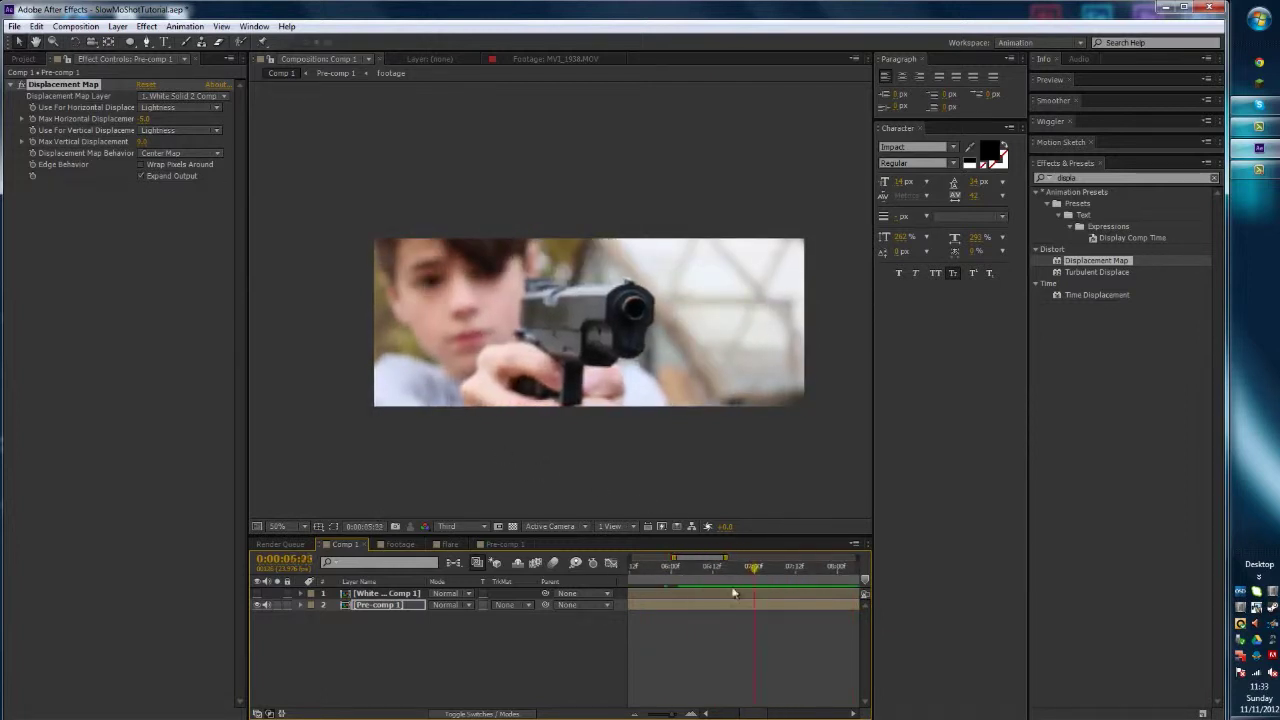
- Scale the Pre-comp 1 layer up to 105% and preview the composition
click(403, 605)
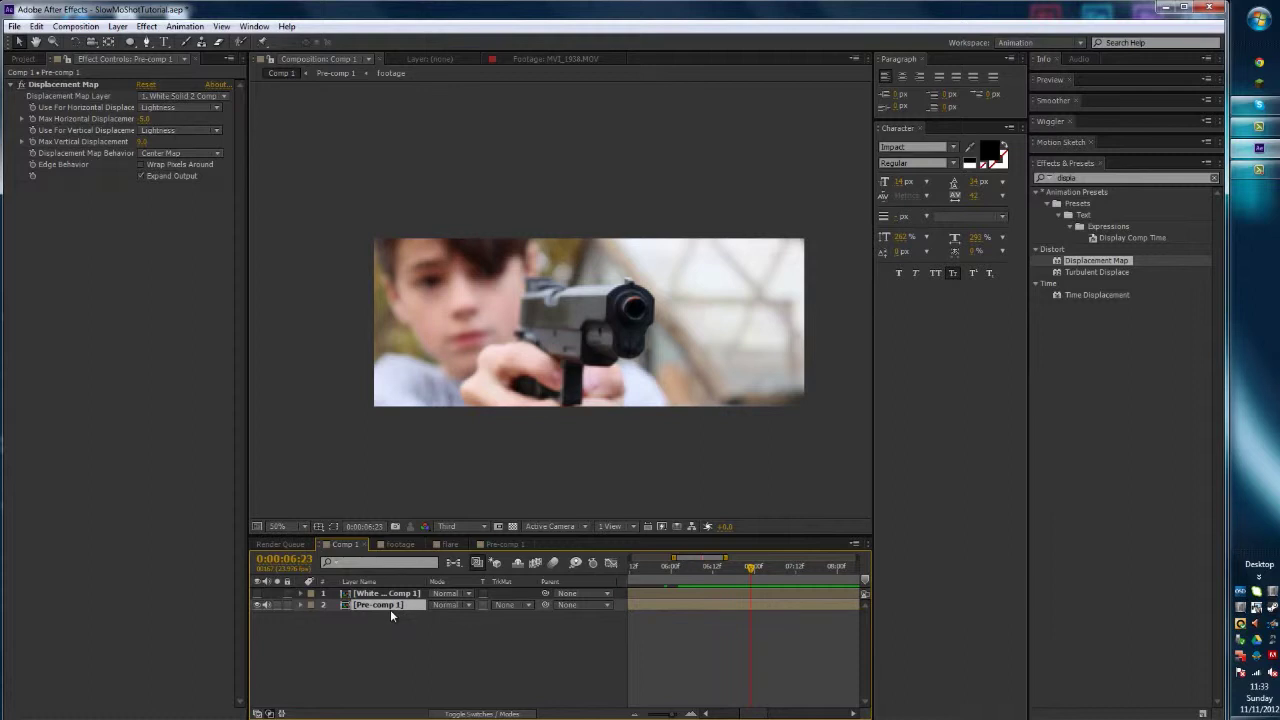
key(s)
drag(452, 616, 459, 616)
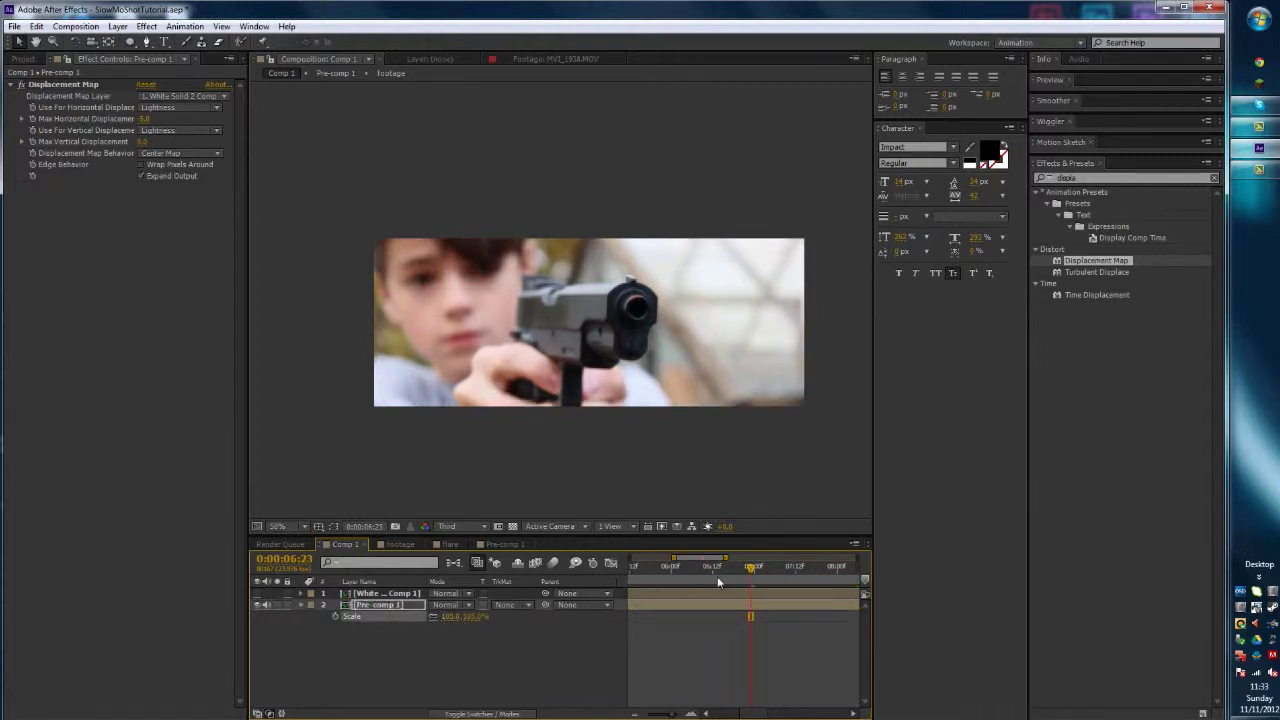
drag(717, 572, 591, 586)
key(space)
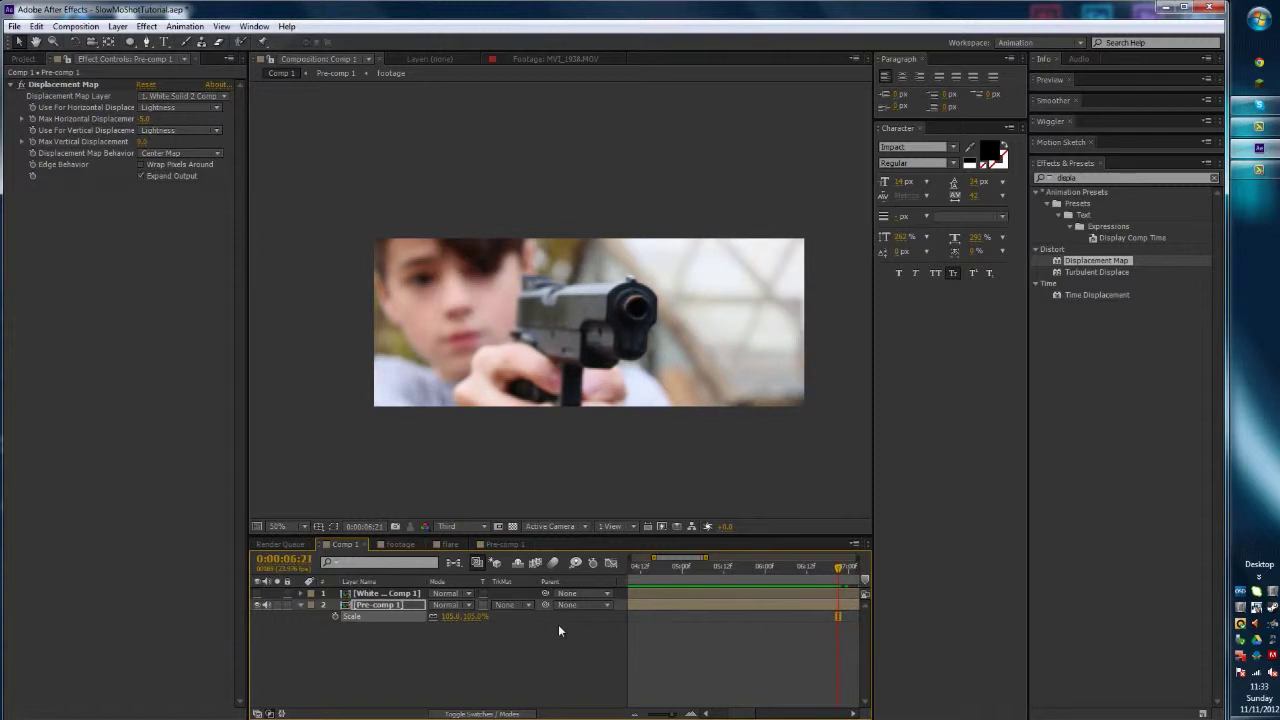
- Add an adjustment layer to Comp 1 and apply the SA Color Finesse 3 effect to it
click(119, 27)
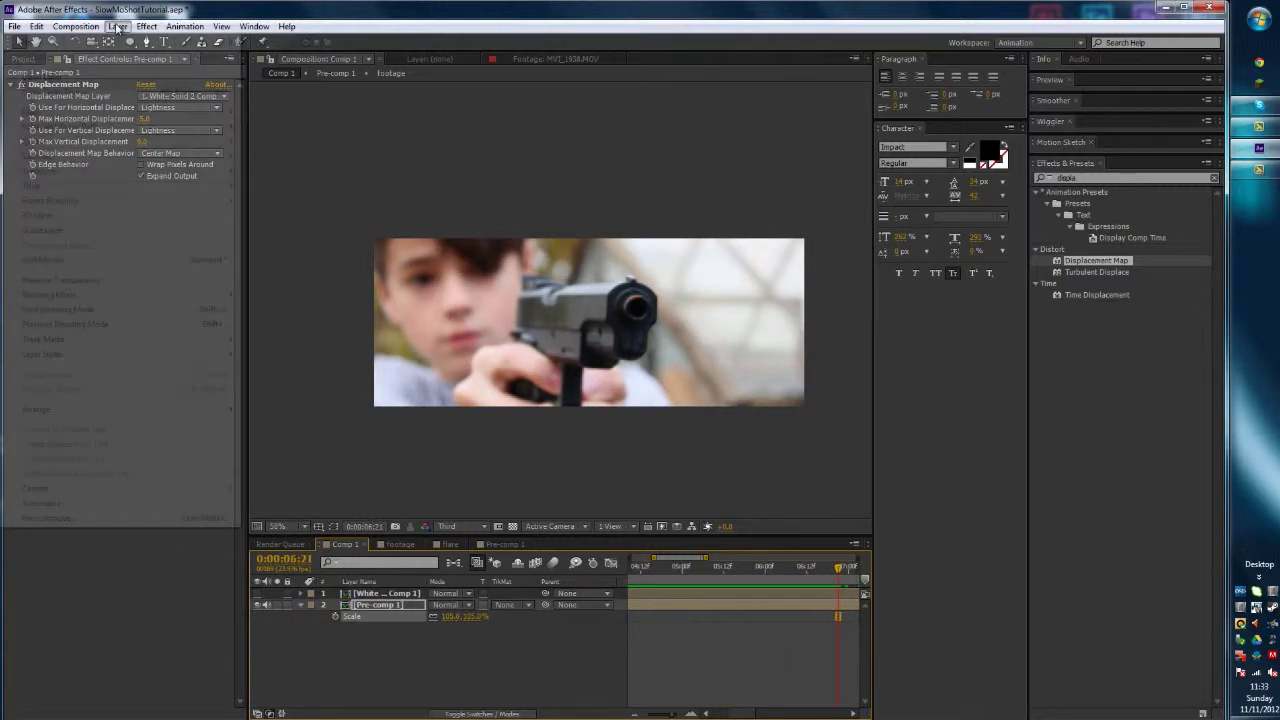
mouse_move(125, 42)
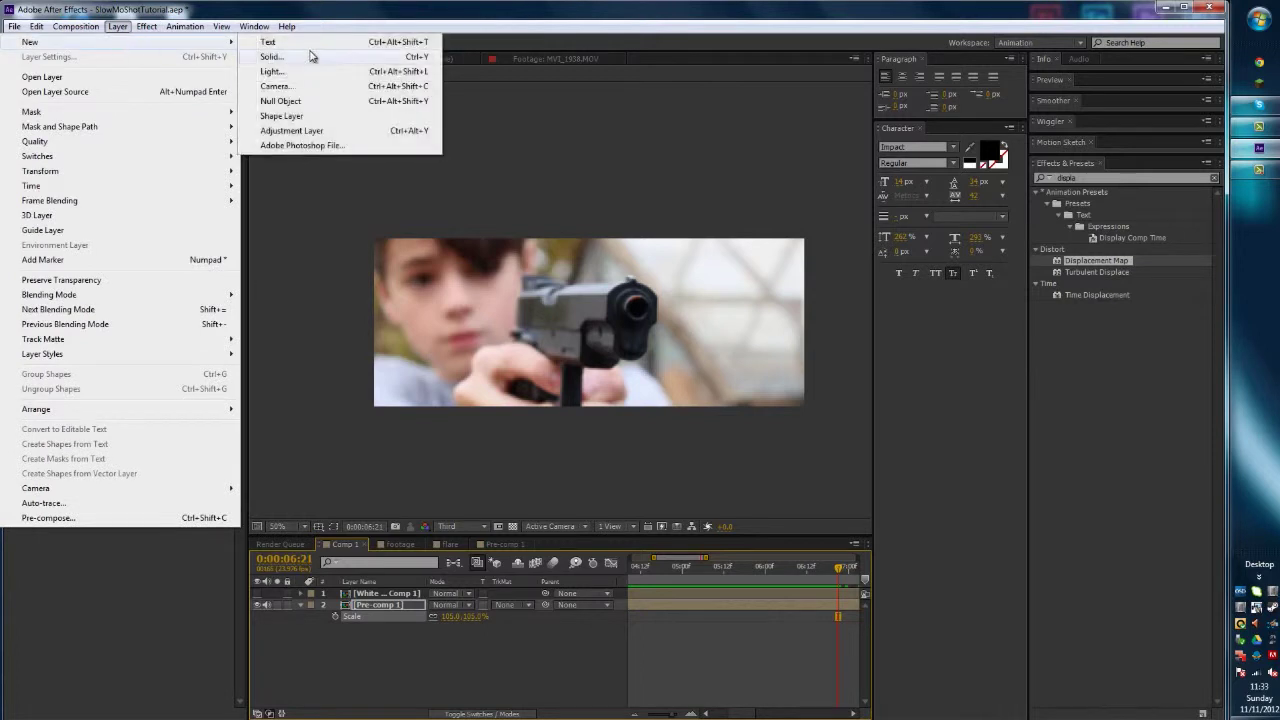
click(318, 132)
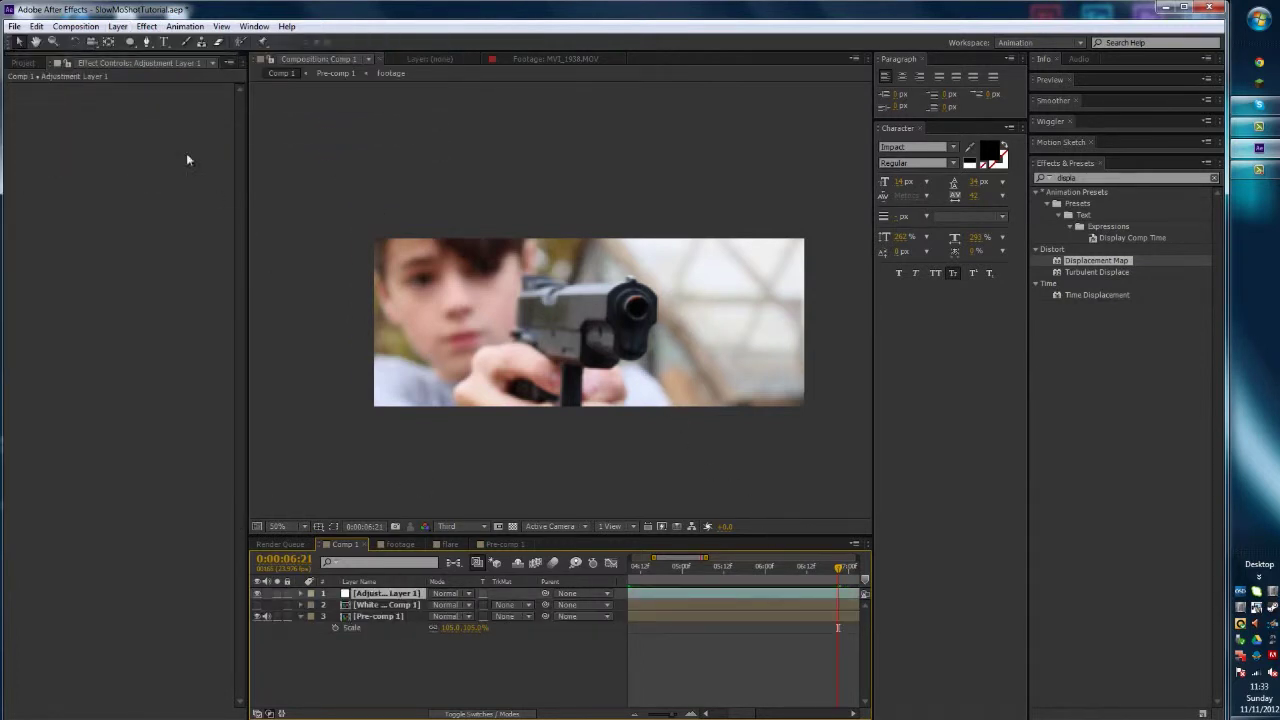
click(146, 26)
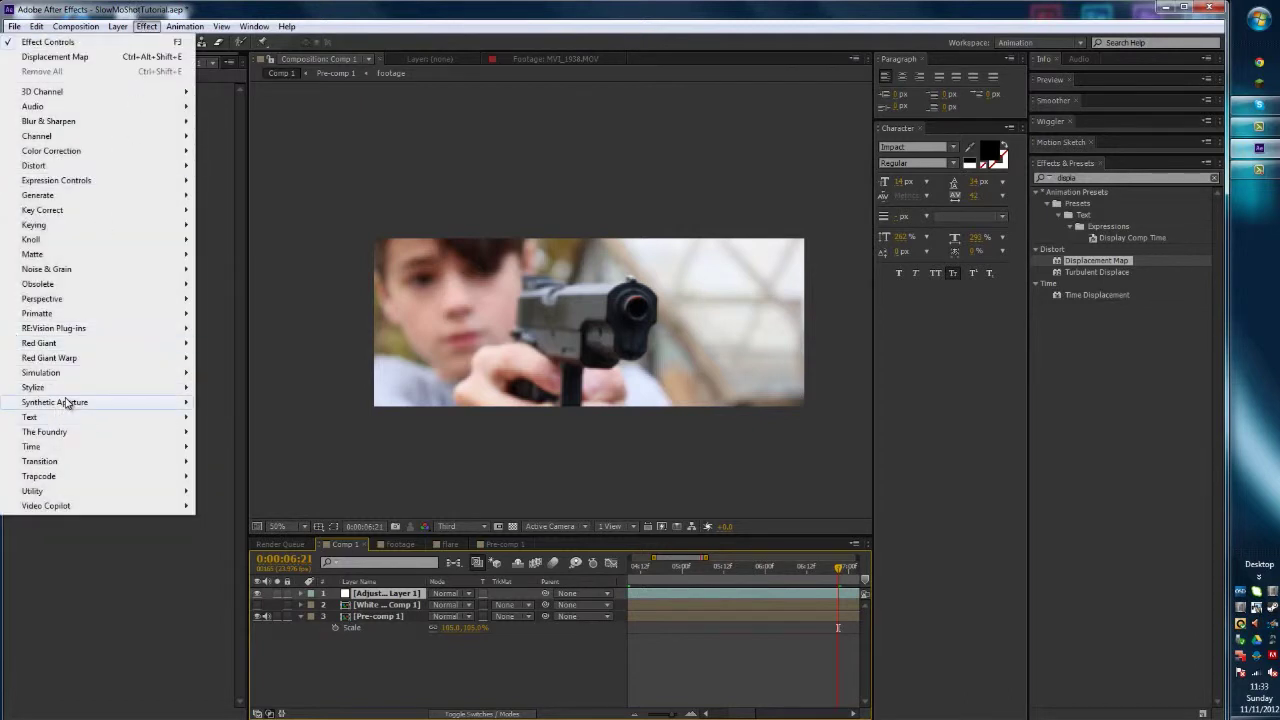
mouse_move(66, 402)
click(252, 402)
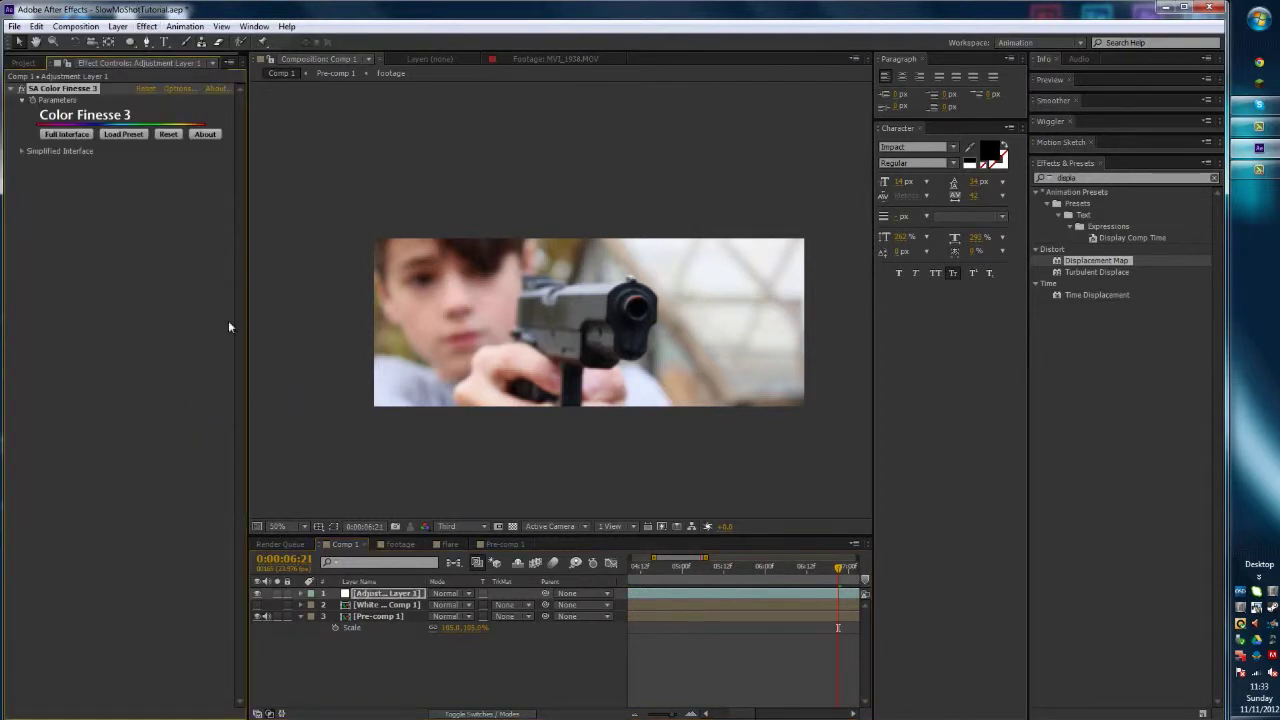
- Grade the footage in Color Finesse's full interface with Saturation 83.27 and Contrast 24.90, and preview Comp 1 from 0:00:03:00
click(68, 133)
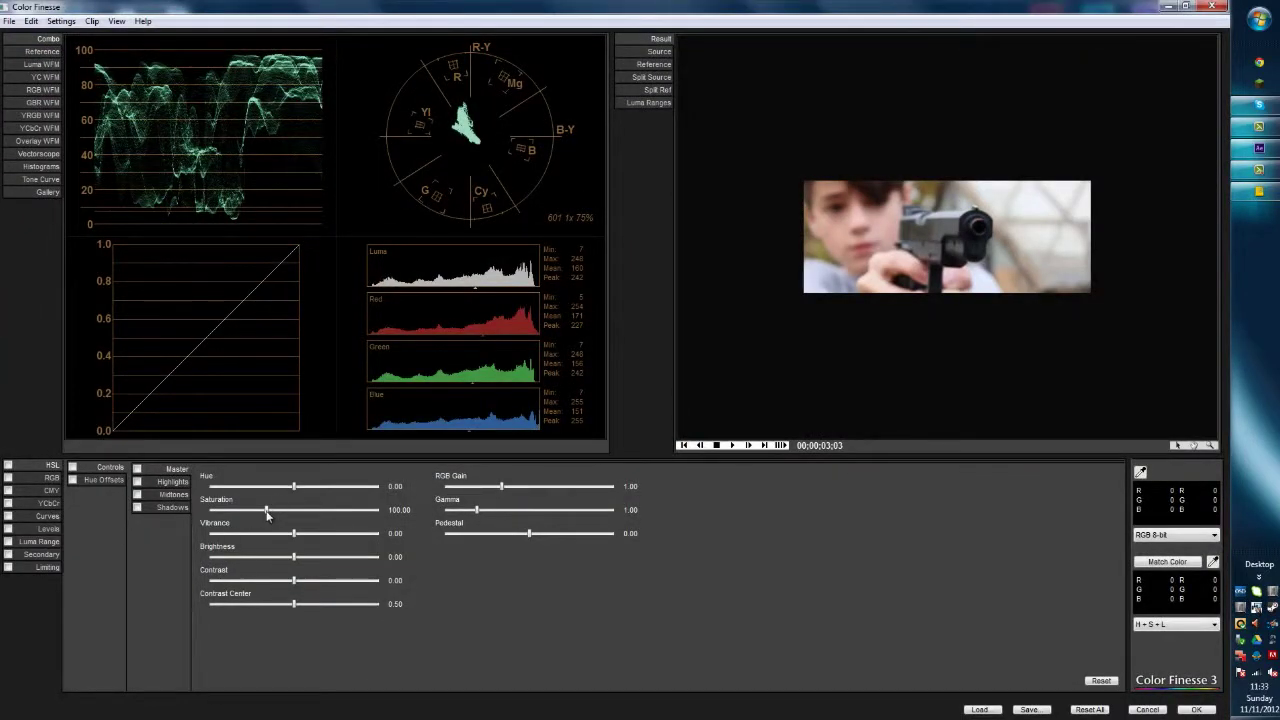
drag(268, 514, 258, 514)
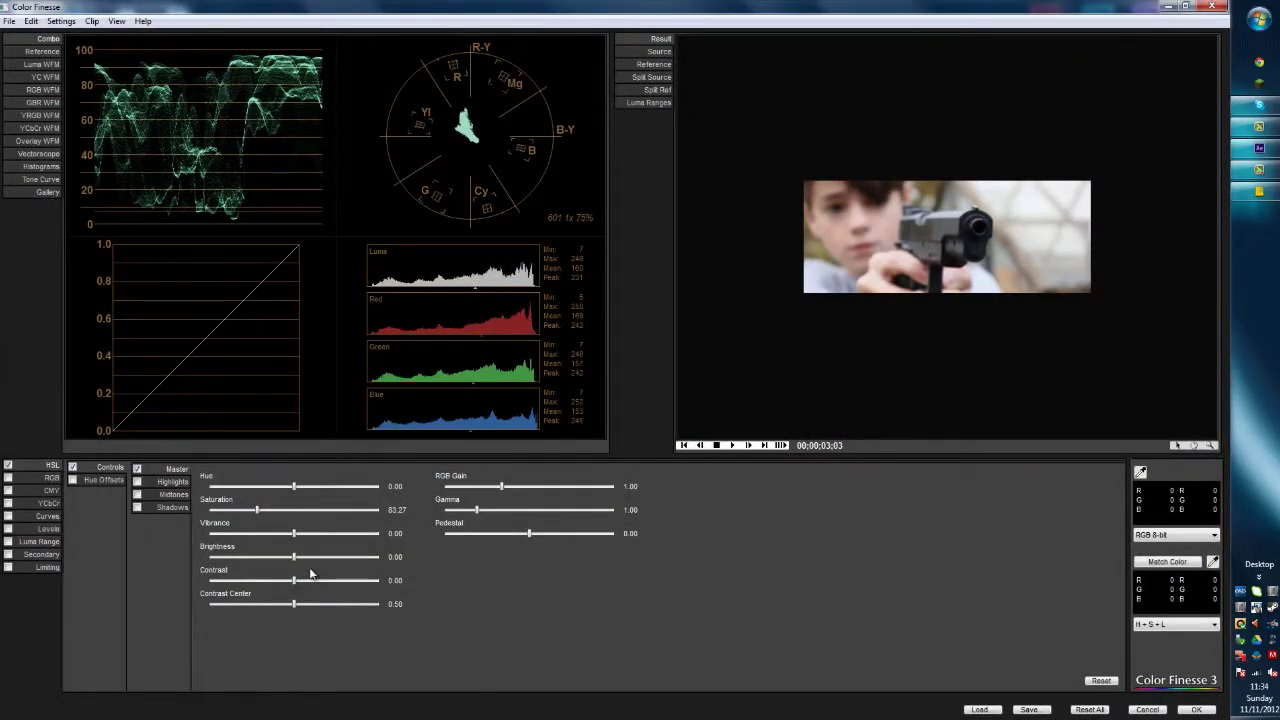
drag(294, 581, 315, 581)
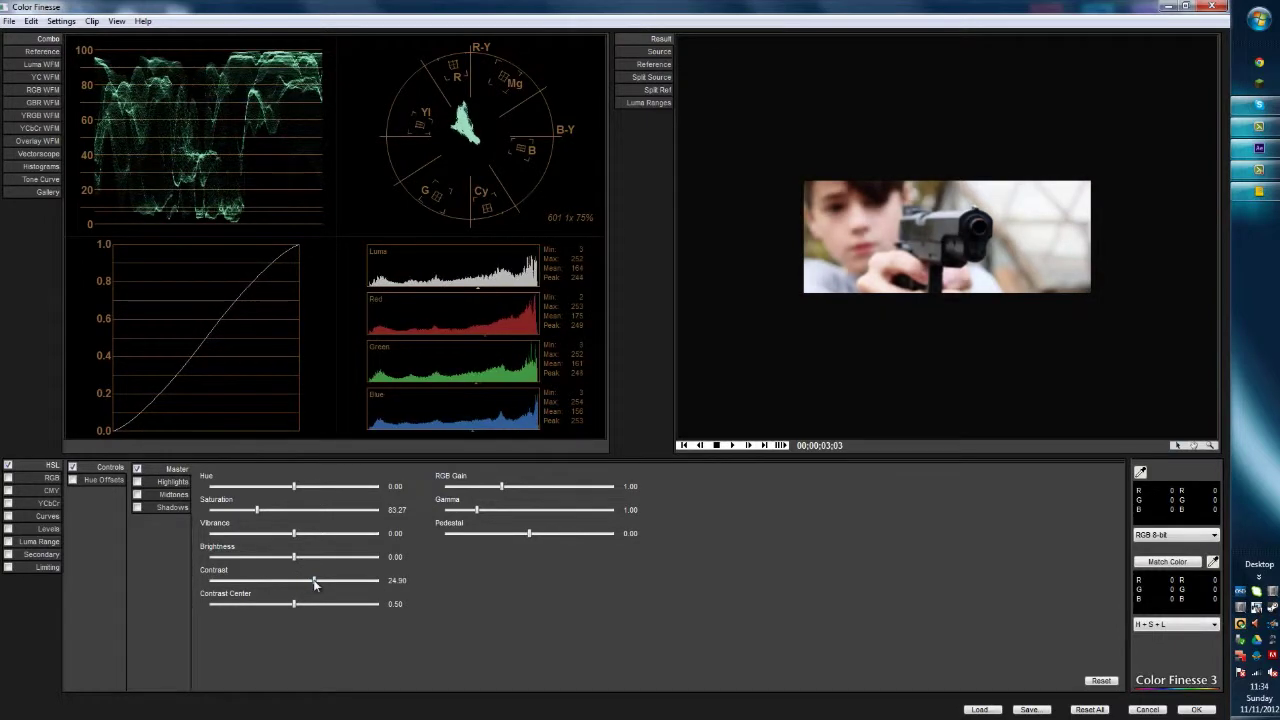
click(1197, 709)
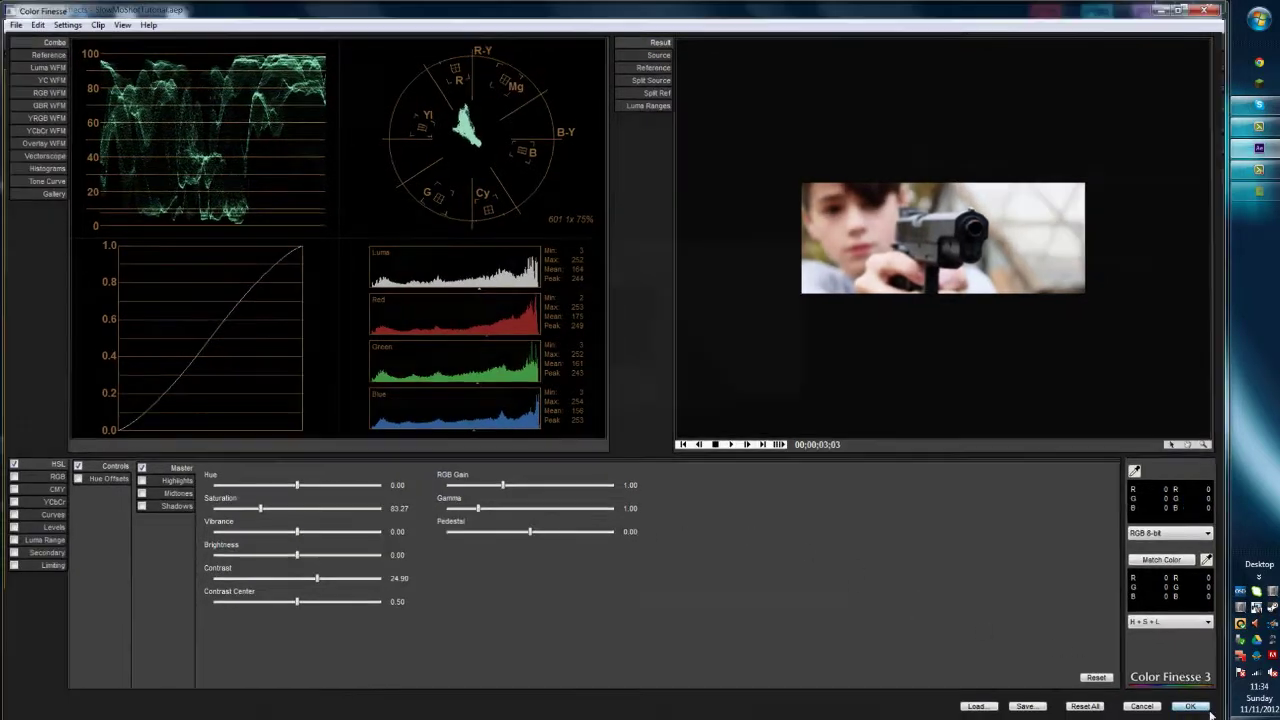
drag(813, 579, 524, 594)
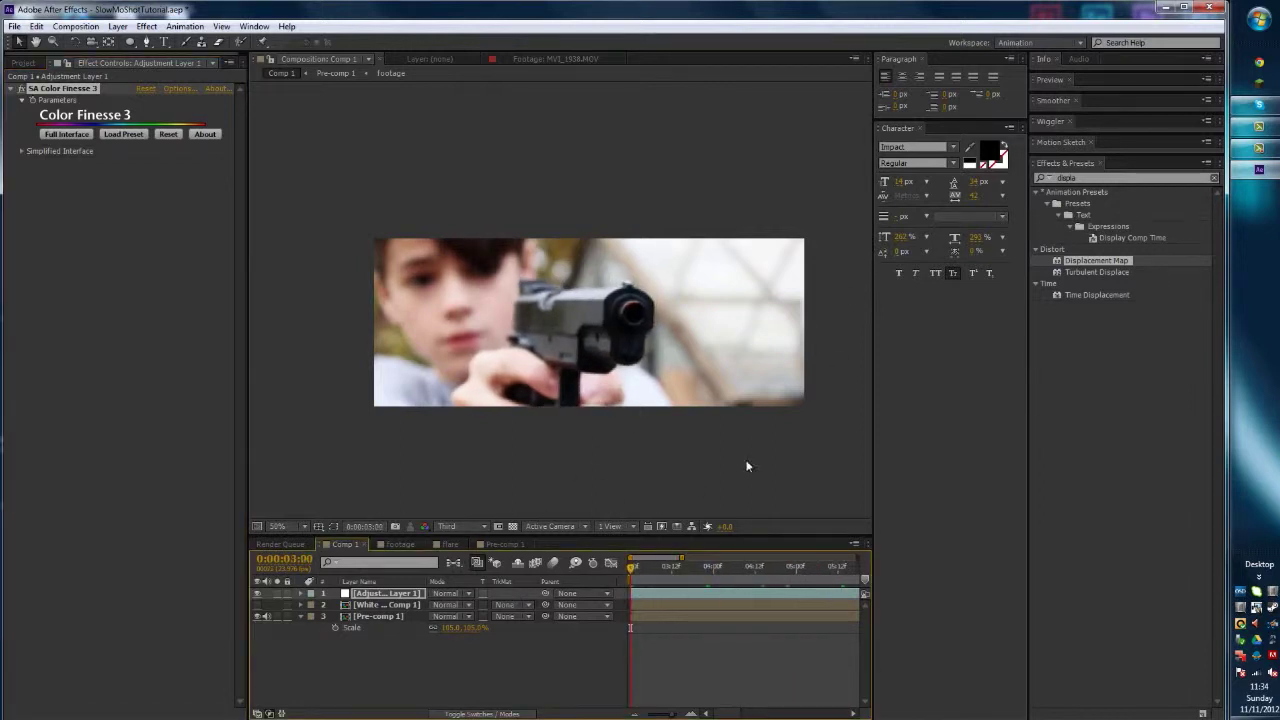
key(space)
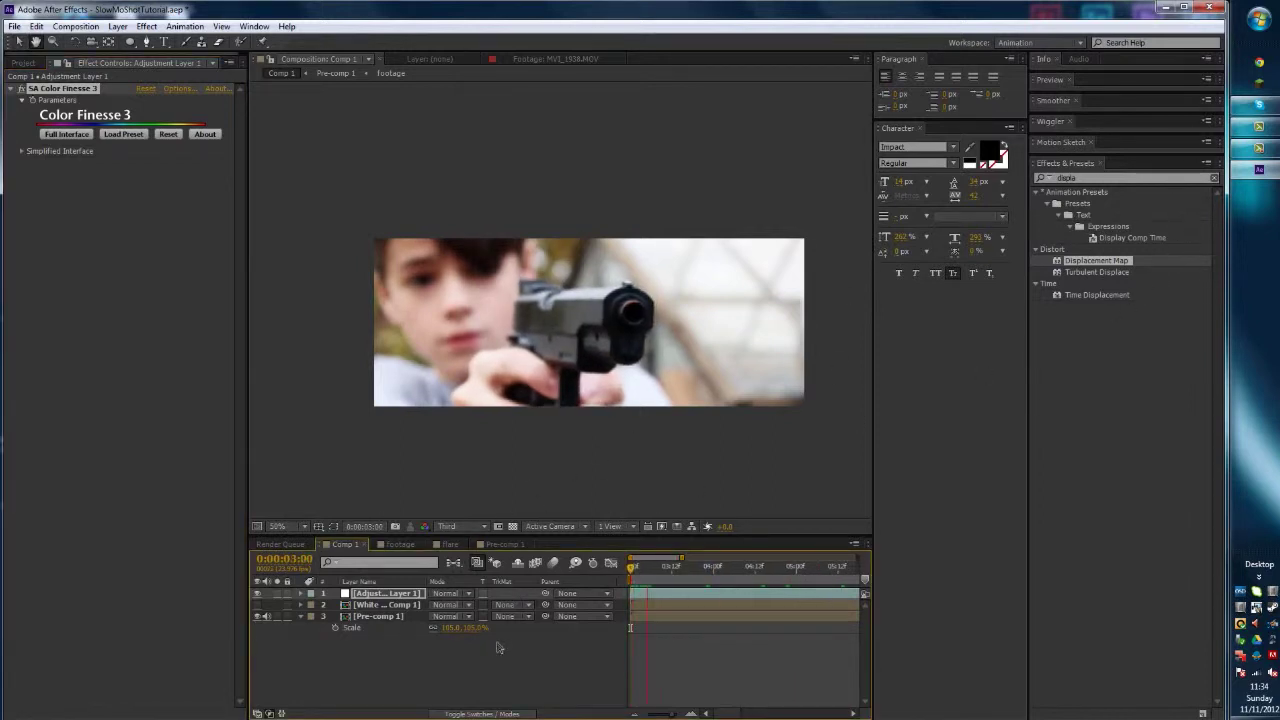